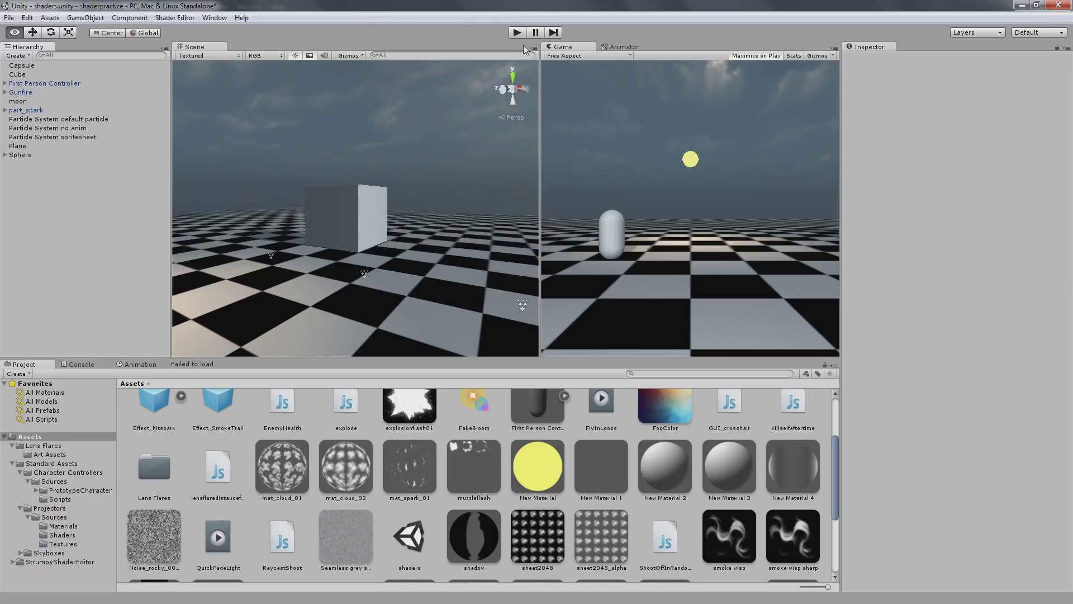
- Run the scene in play mode, walk around to examine the three smoke columns, and end the playtest
{"action": "left_click", "coordinate": [519, 33]}
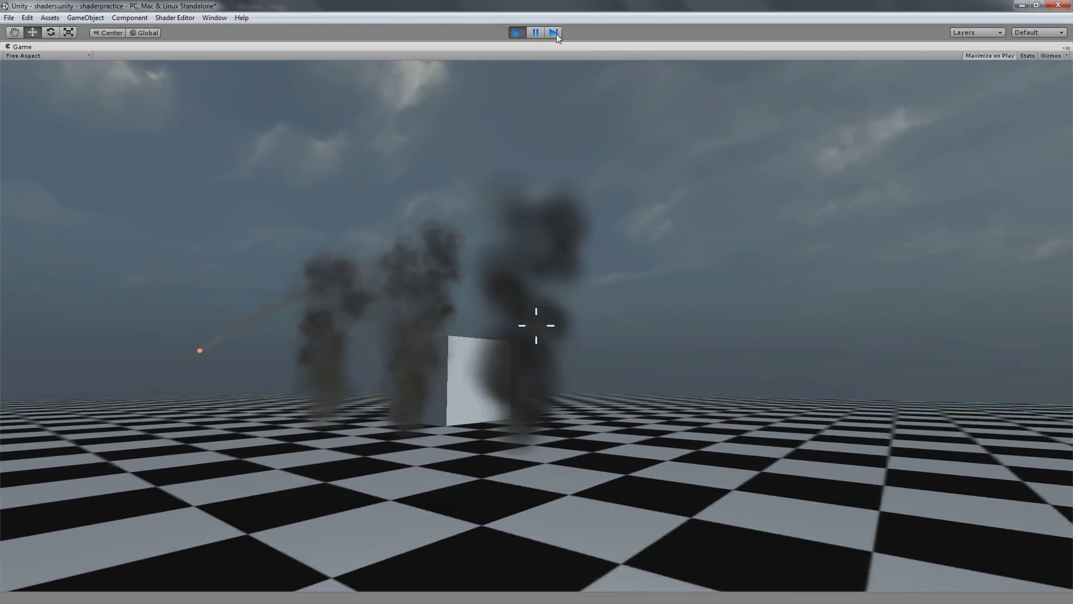
{"action": "key", "text": "a"}
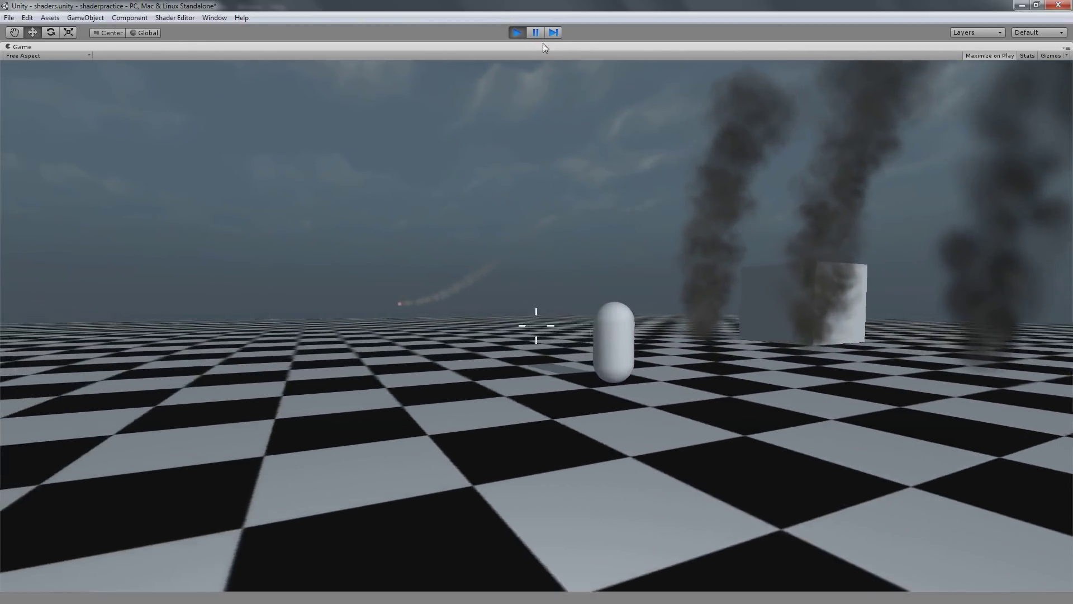
{"action": "key", "text": "w"}
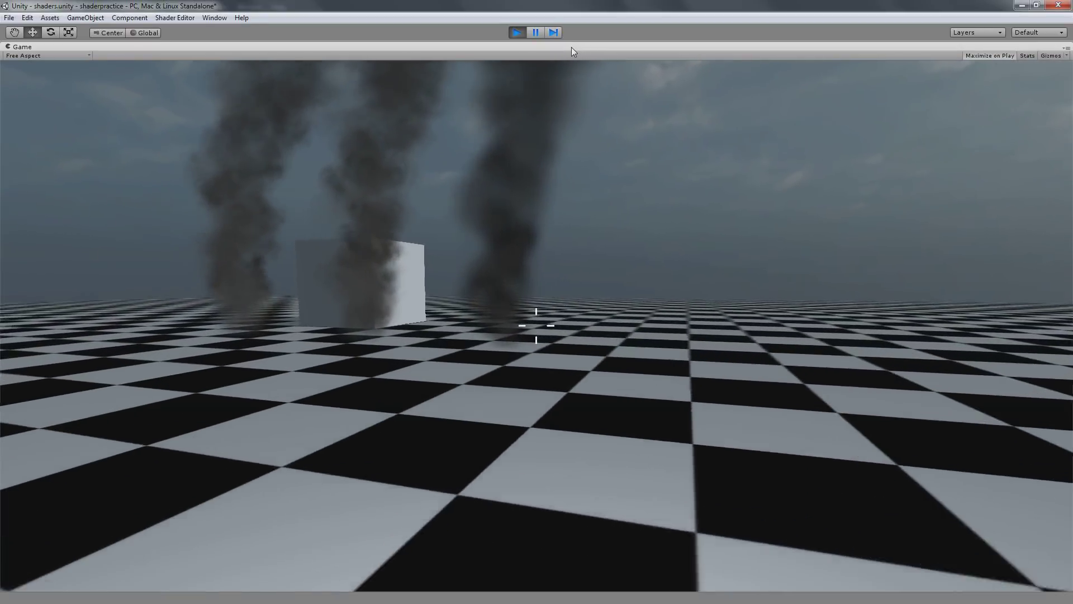
{"action": "key", "text": "w"}
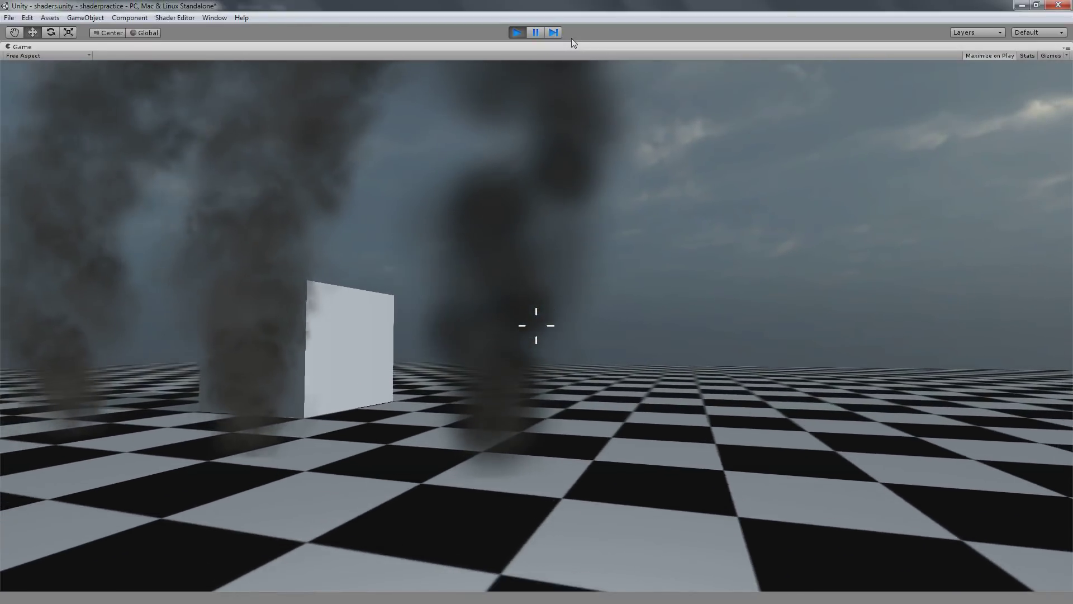
{"action": "key", "text": "s"}
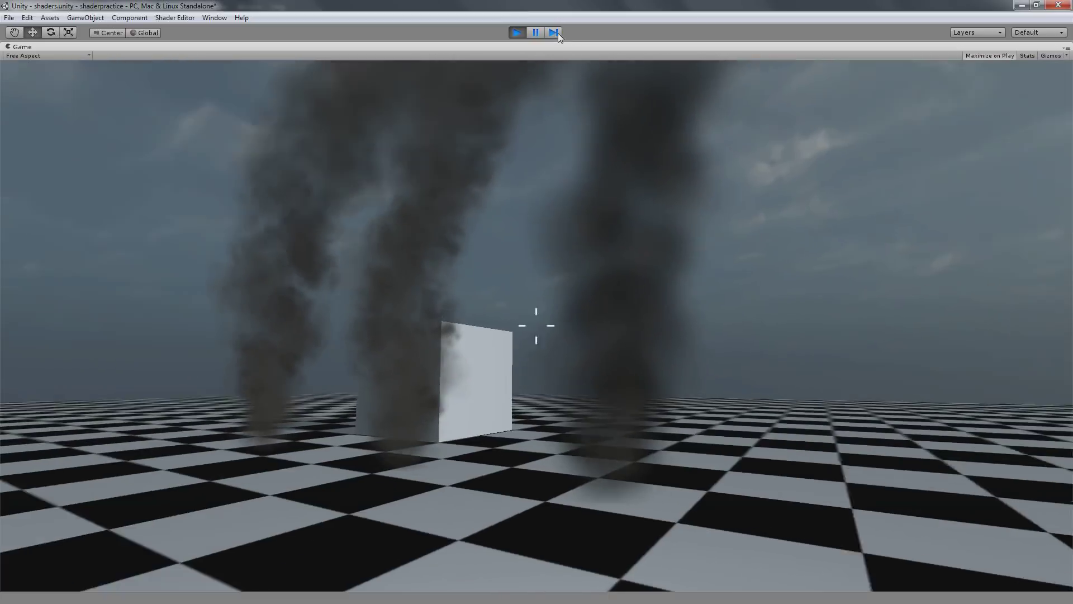
{"action": "left_click", "coordinate": [518, 32]}
- Switch to Chrome and compare the real smoke reference photos with the Battlefield 2 mod's smoke screenshot
{"action": "key", "text": "alt+Tab"}
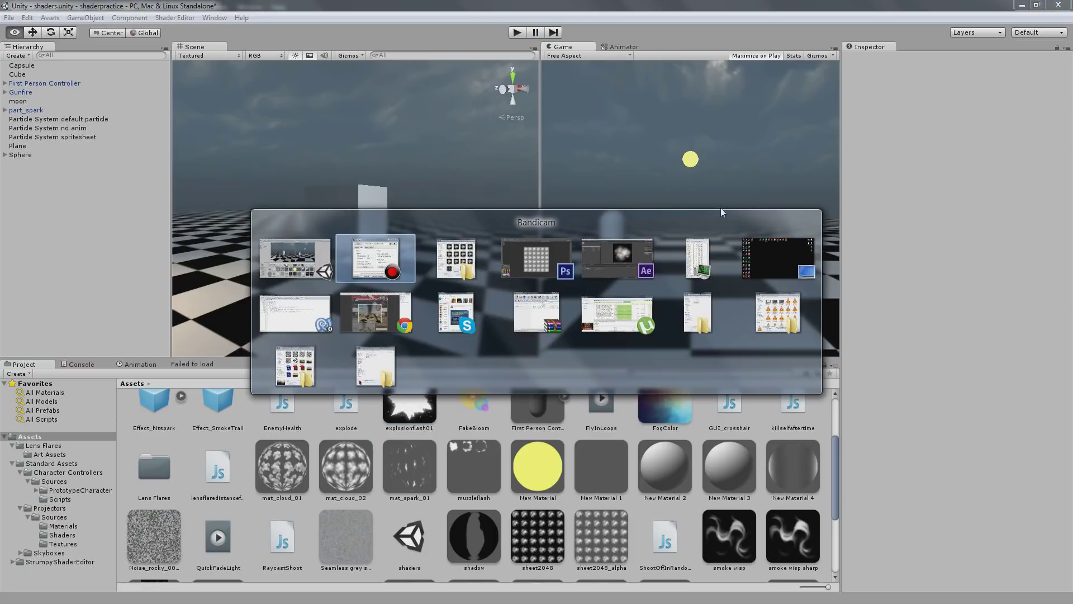
{"action": "left_click", "coordinate": [394, 319]}
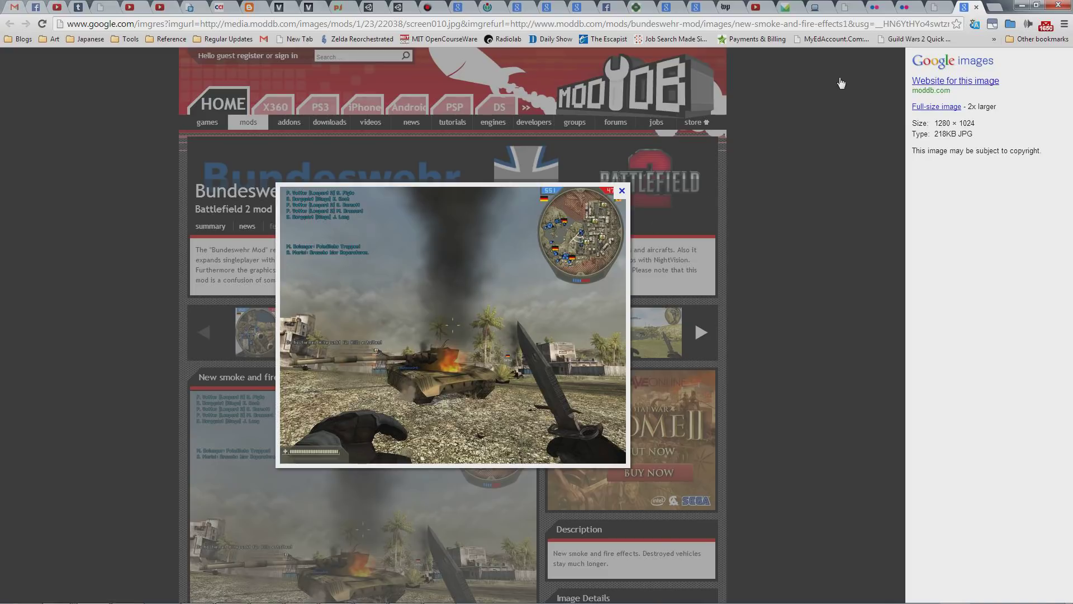
{"action": "left_click", "coordinate": [942, 5]}
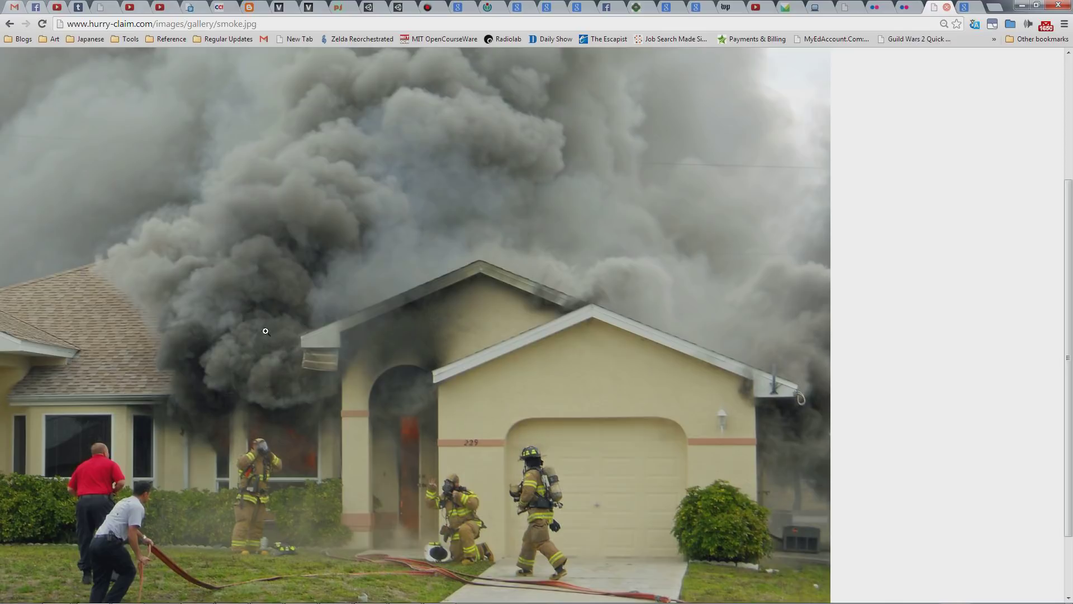
{"action": "left_click", "coordinate": [899, 6]}
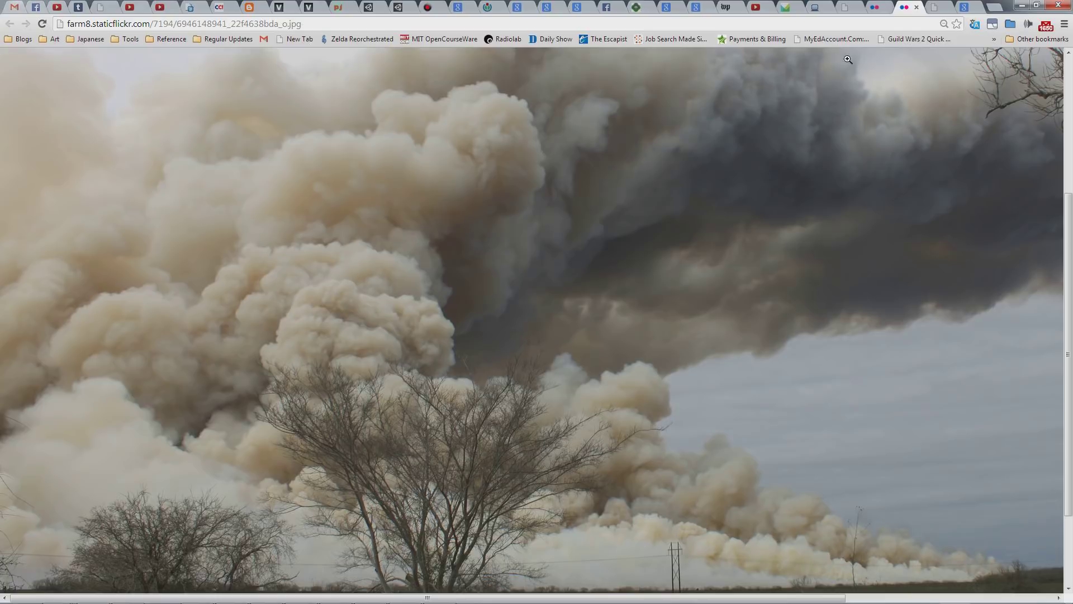
{"action": "left_click", "coordinate": [874, 6]}
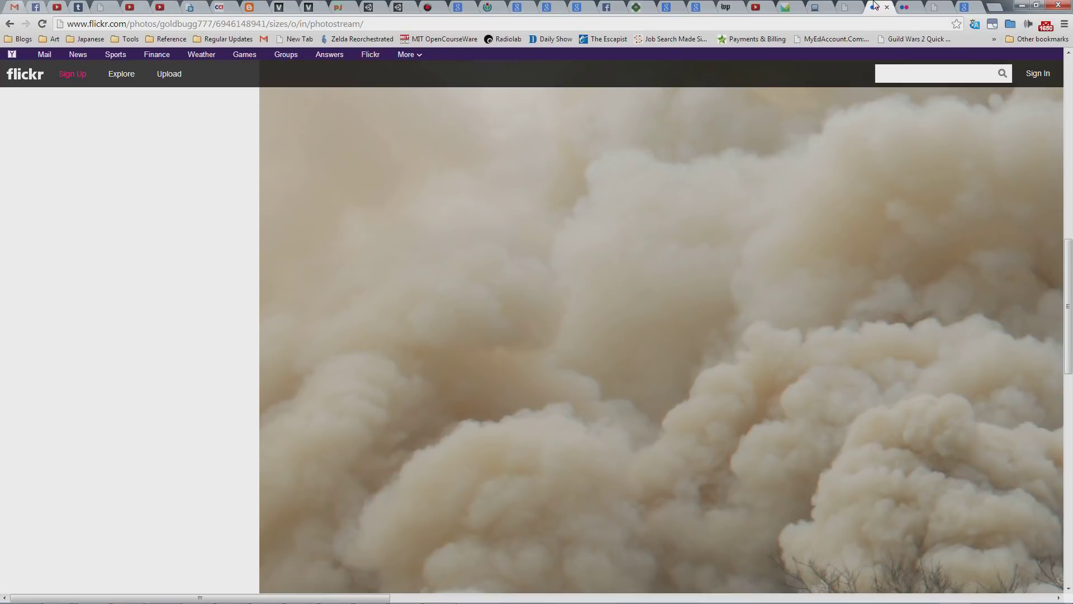
{"action": "left_click", "coordinate": [850, 6]}
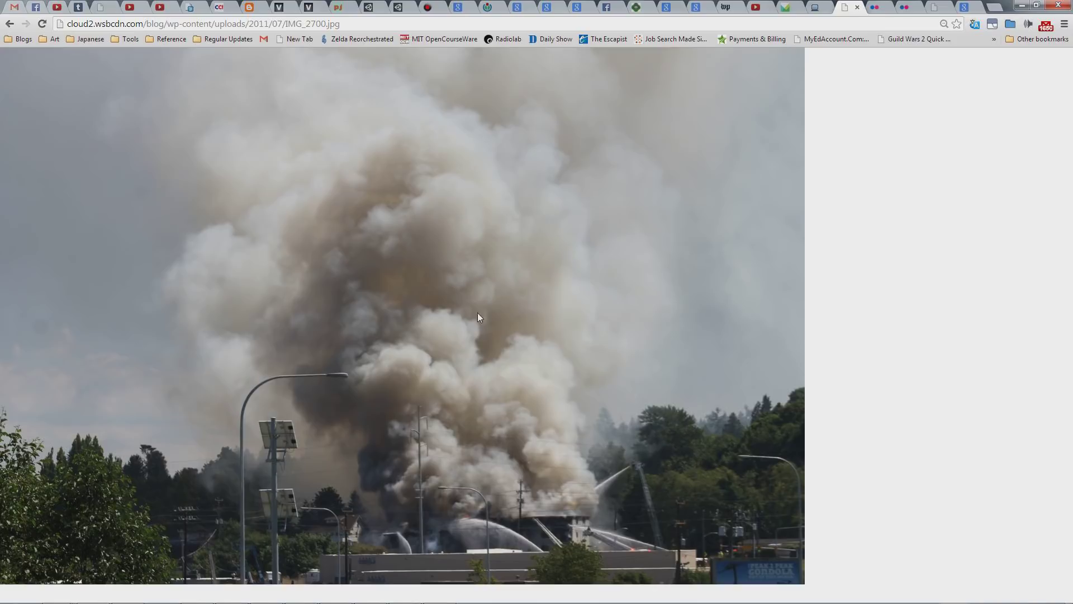
{"action": "left_click", "coordinate": [975, 5]}
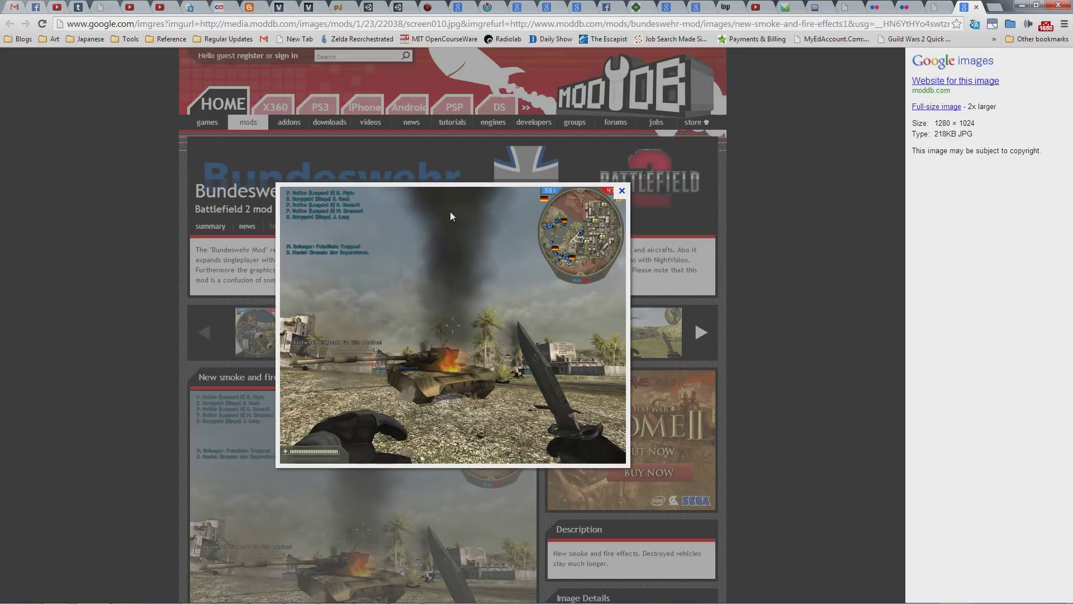
{"action": "left_click", "coordinate": [939, 6]}
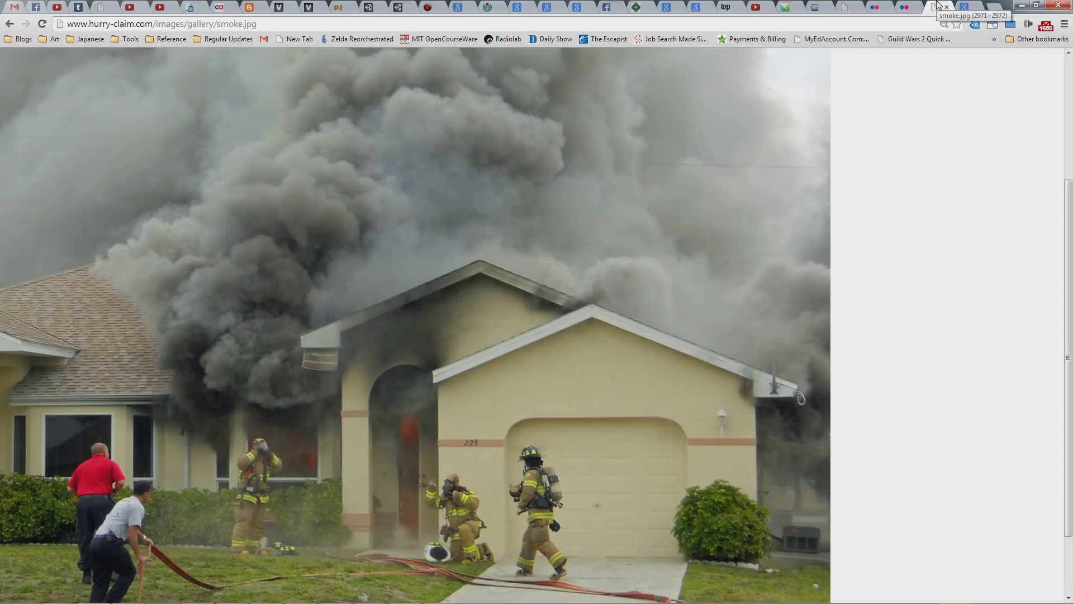
{"action": "left_click", "coordinate": [964, 6]}
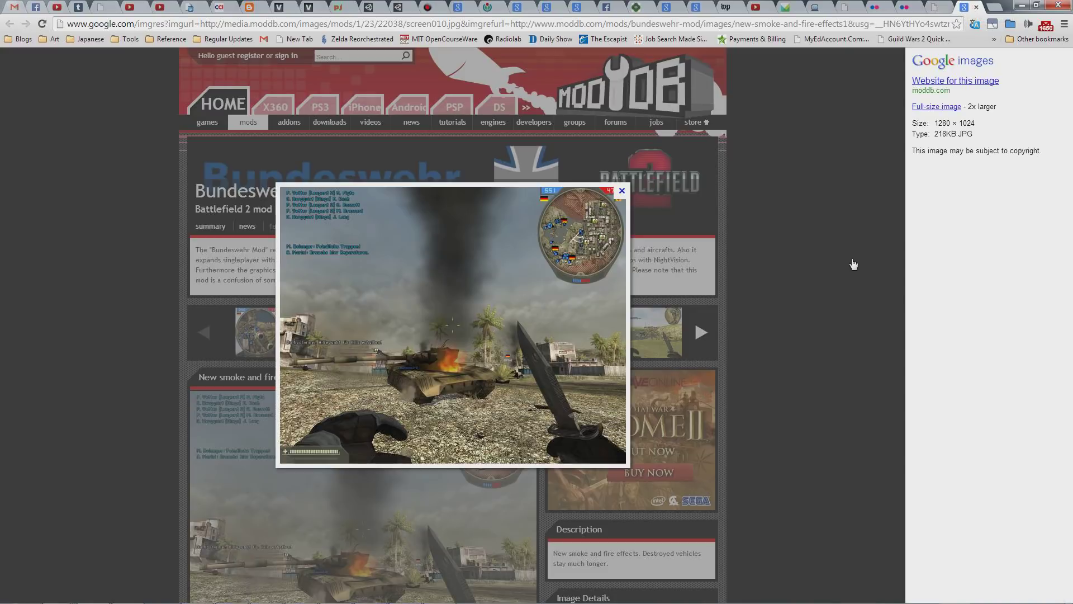
- Return to Unity, playtest the scene again, inspect the three smoke columns from near and far, and stop the game
{"action": "key", "text": "alt+Tab"}
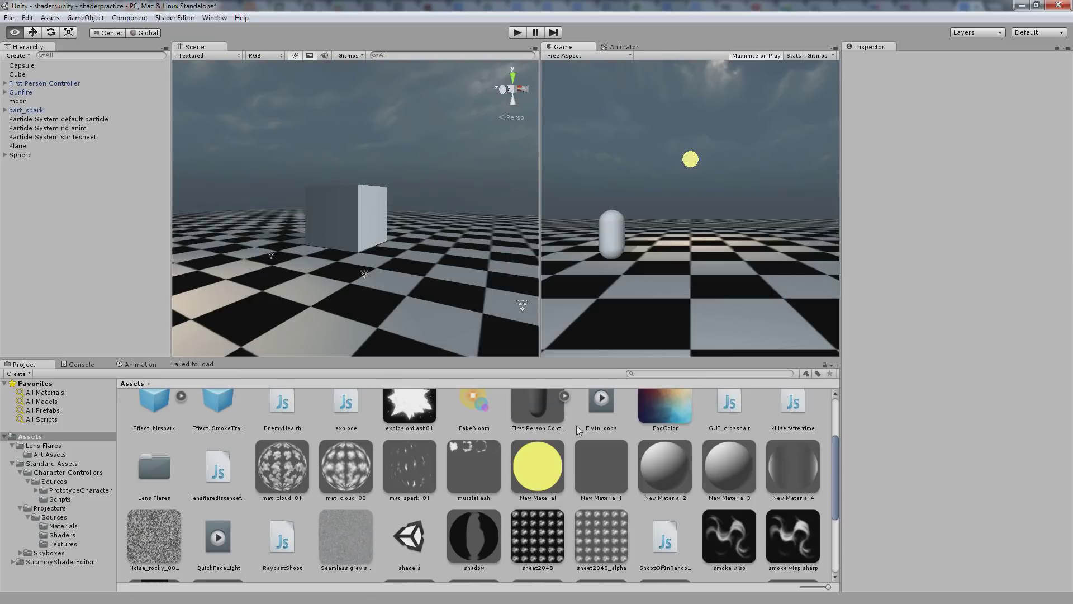
{"action": "left_click", "coordinate": [521, 37]}
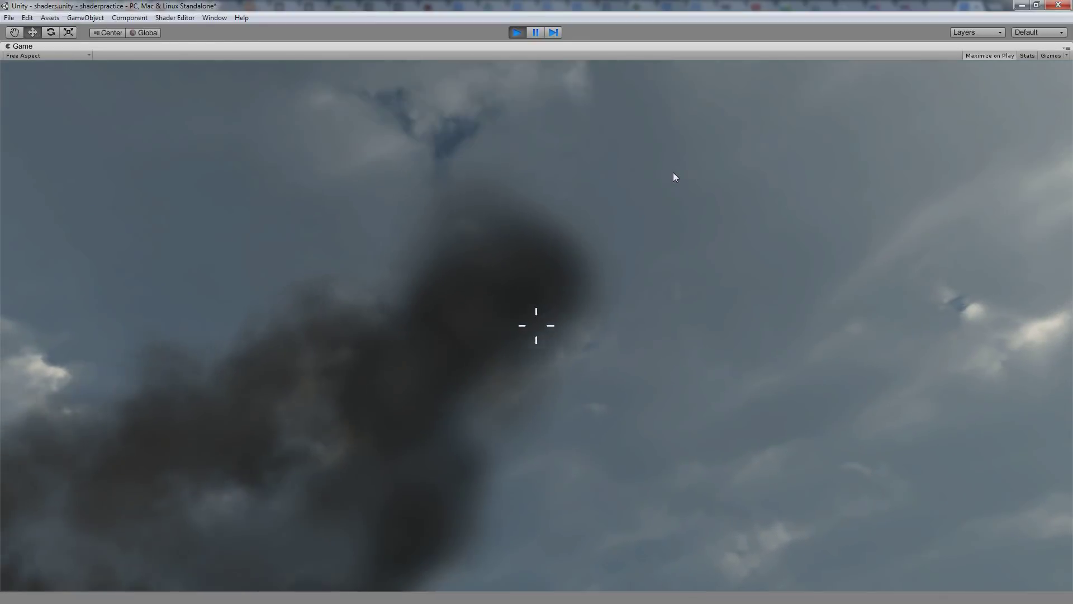
{"action": "key", "text": "a"}
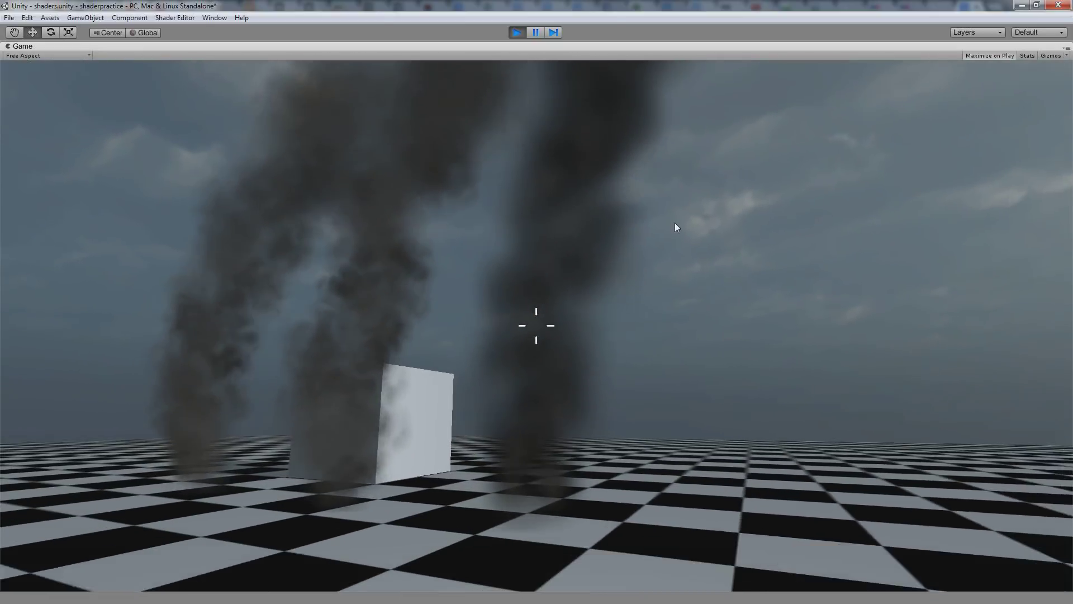
{"action": "key", "text": "w"}
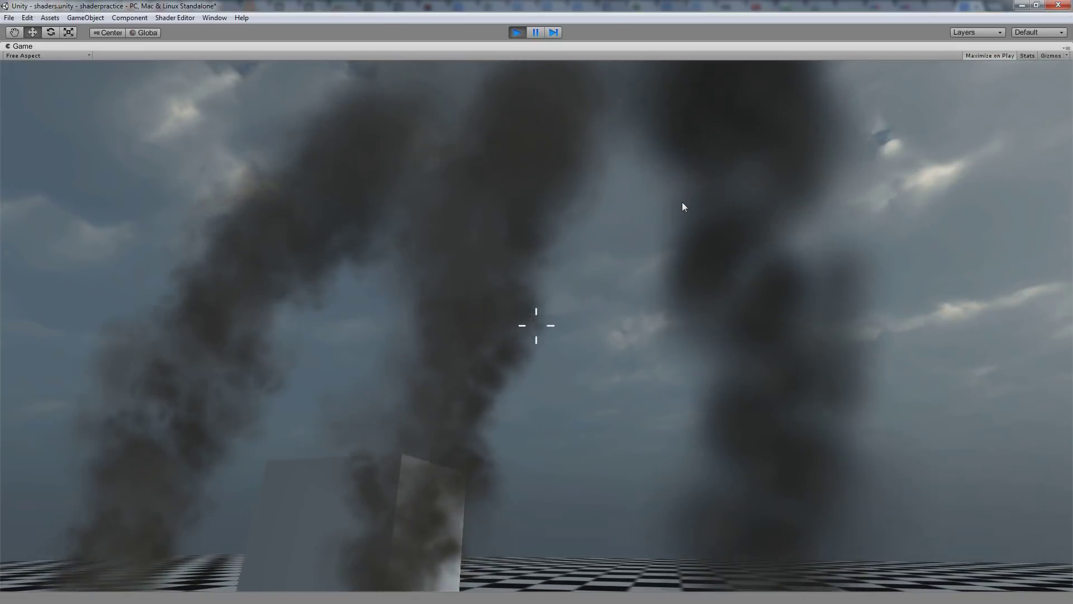
{"action": "key", "text": "w"}
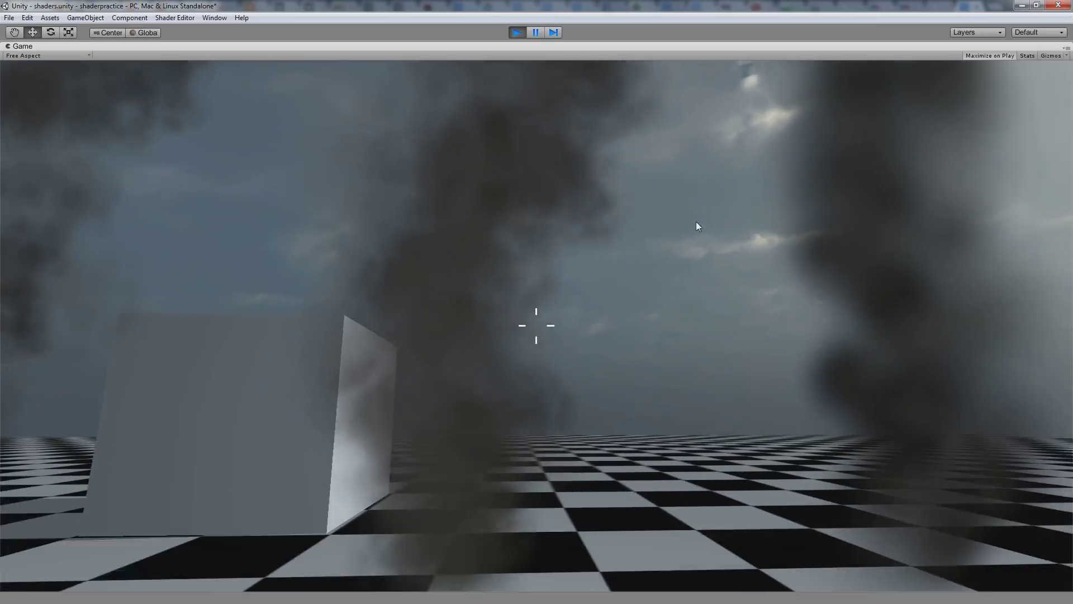
{"action": "key", "text": "s"}
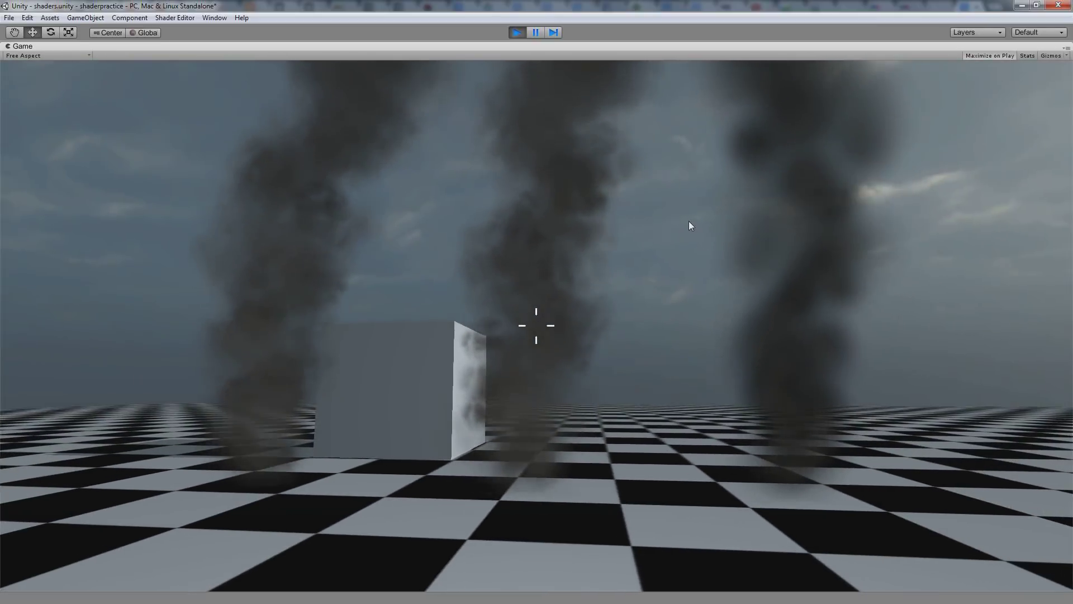
{"action": "key", "text": "w"}
{"action": "left_click", "coordinate": [689, 220]}
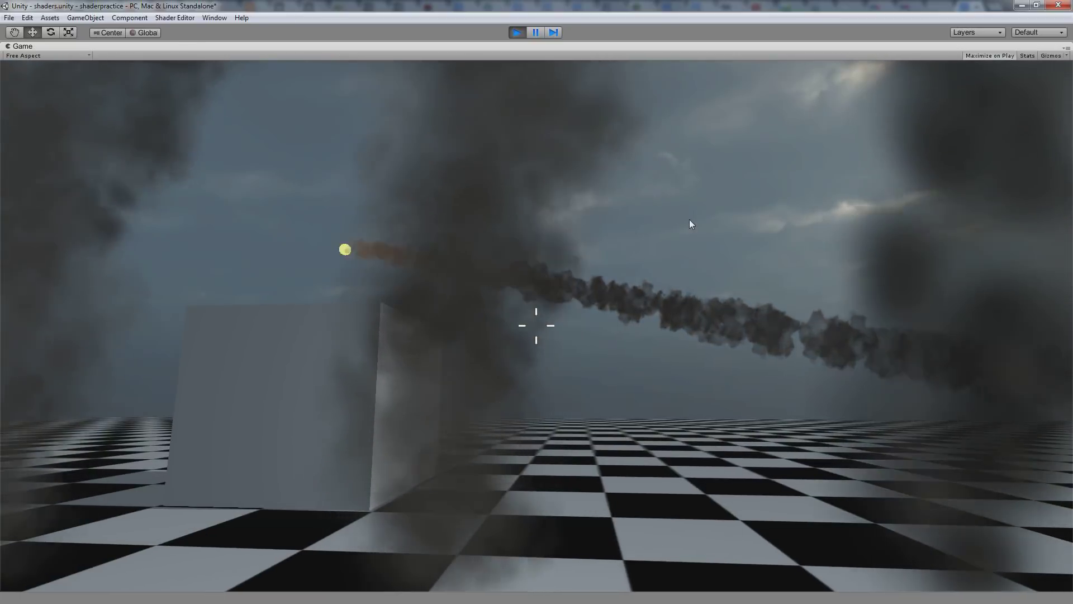
{"action": "key", "text": "w"}
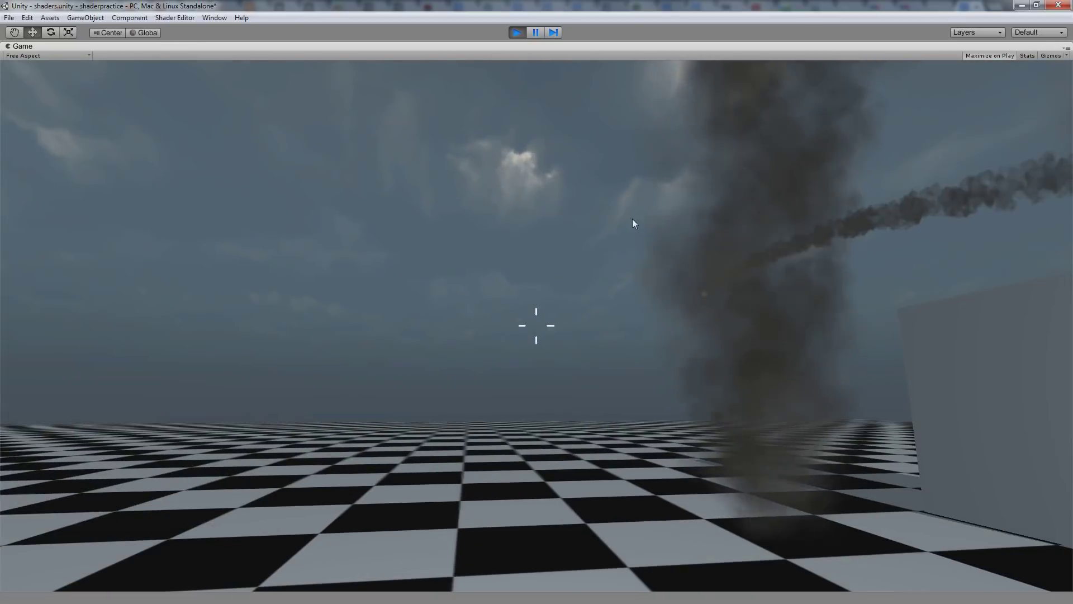
{"action": "key", "text": "w"}
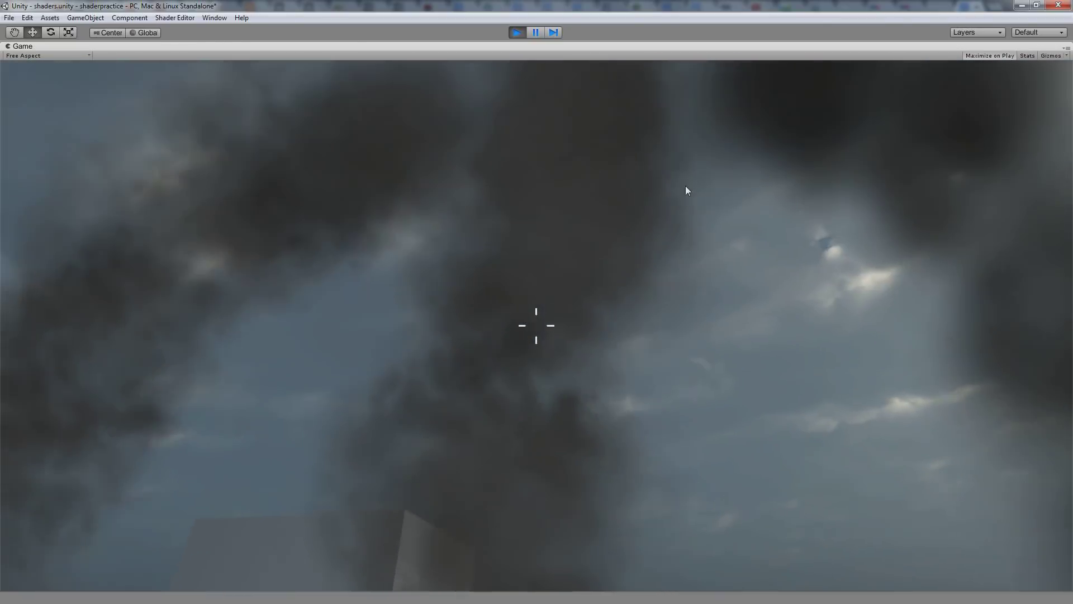
{"action": "key", "text": "s"}
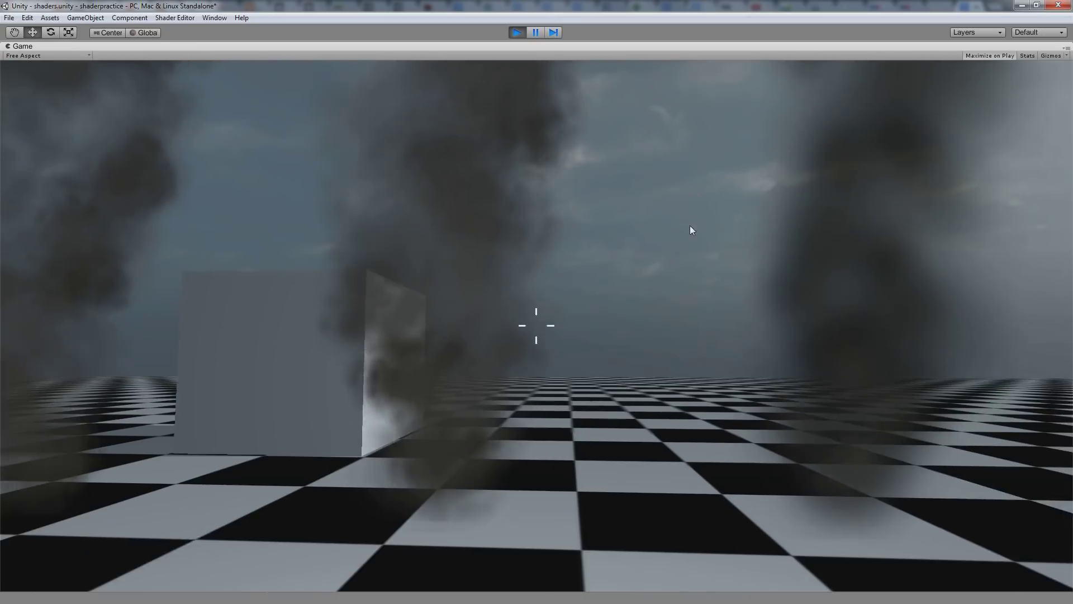
{"action": "key", "text": "a"}
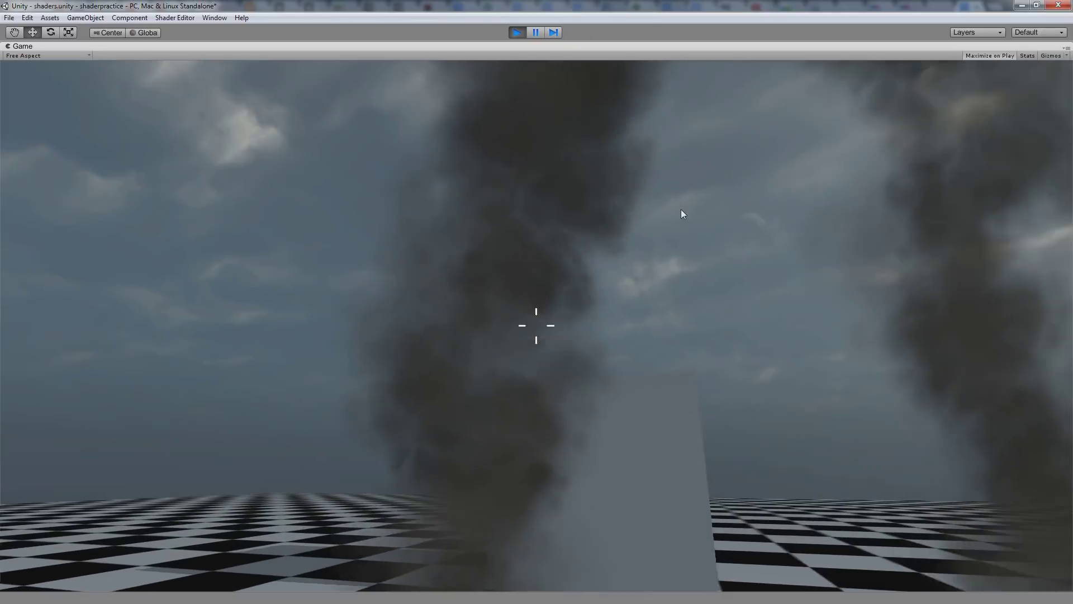
{"action": "key", "text": "s"}
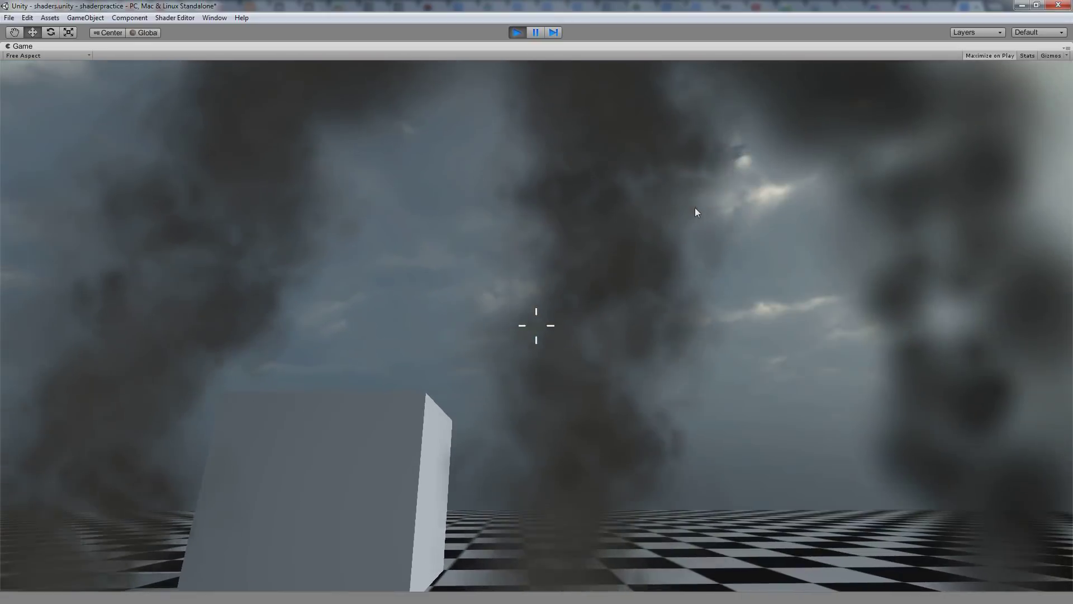
{"action": "key", "text": "w"}
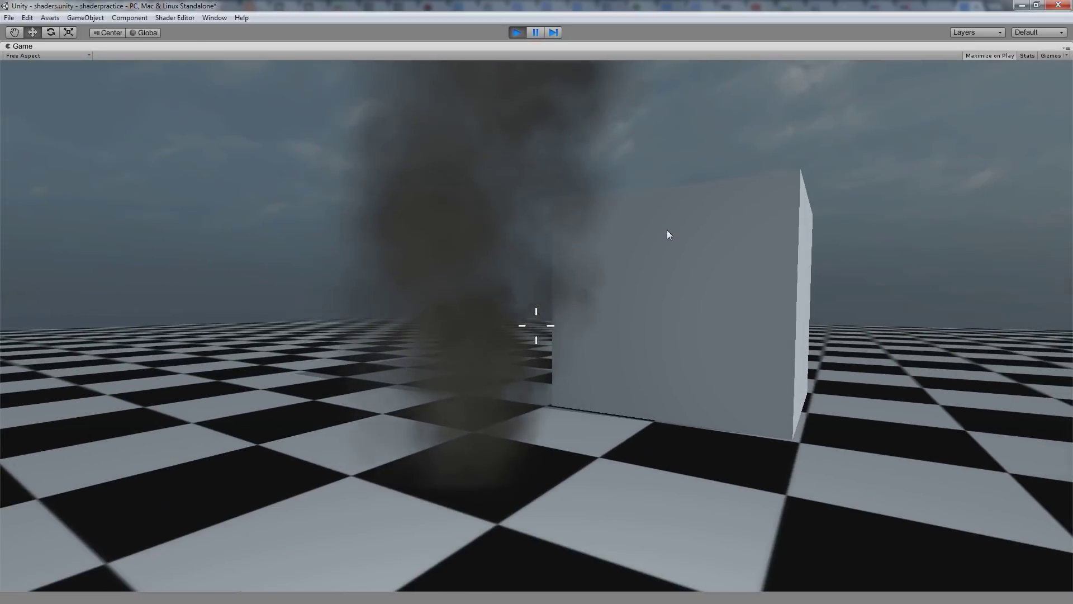
{"action": "key", "text": "s"}
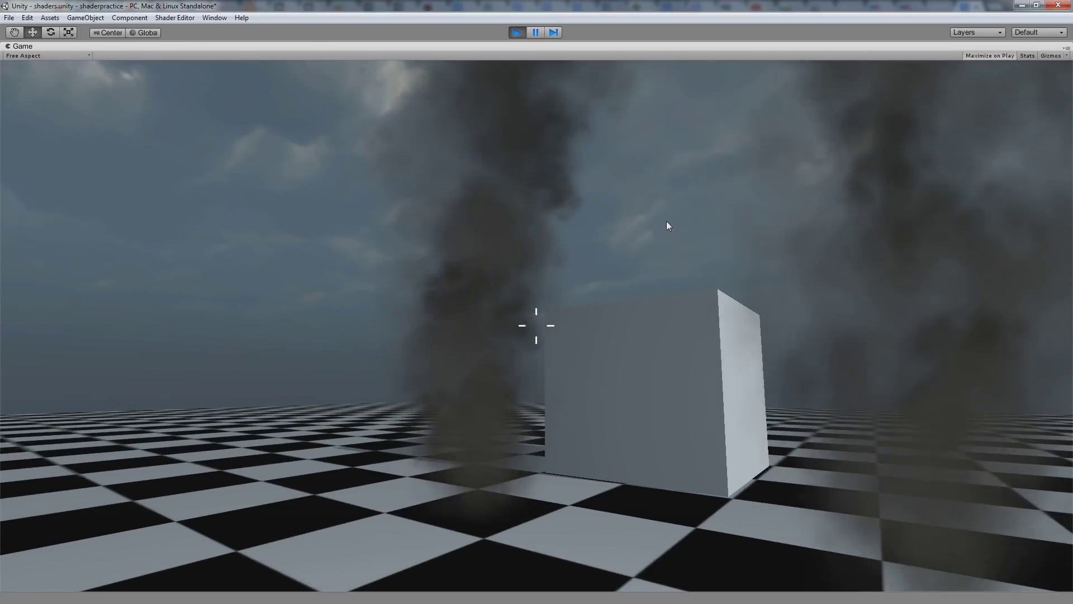
{"action": "key", "text": "s"}
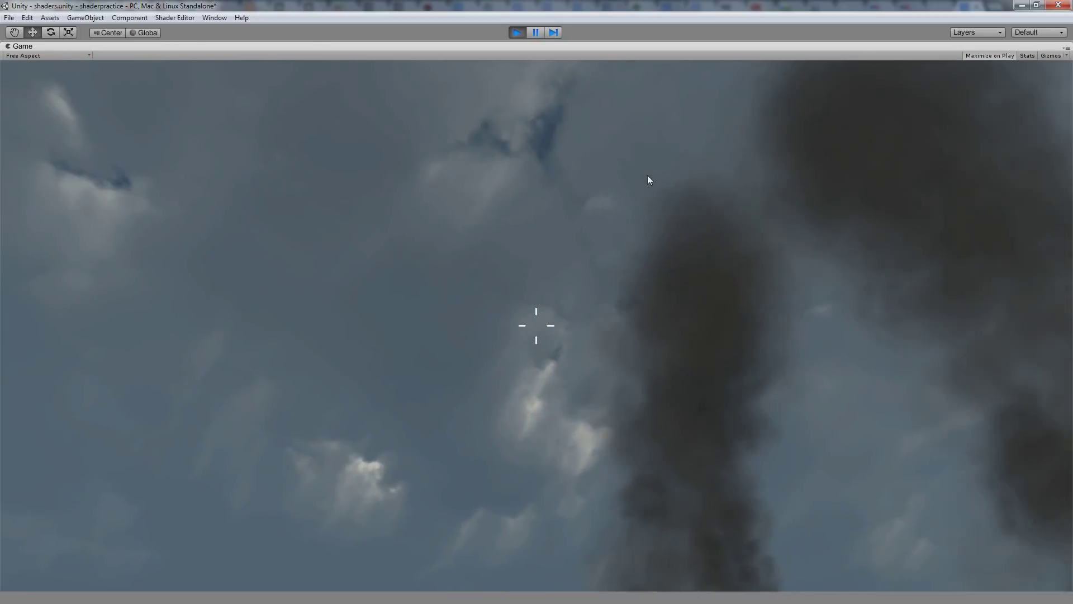
{"action": "key", "text": "w"}
{"action": "key", "text": "s"}
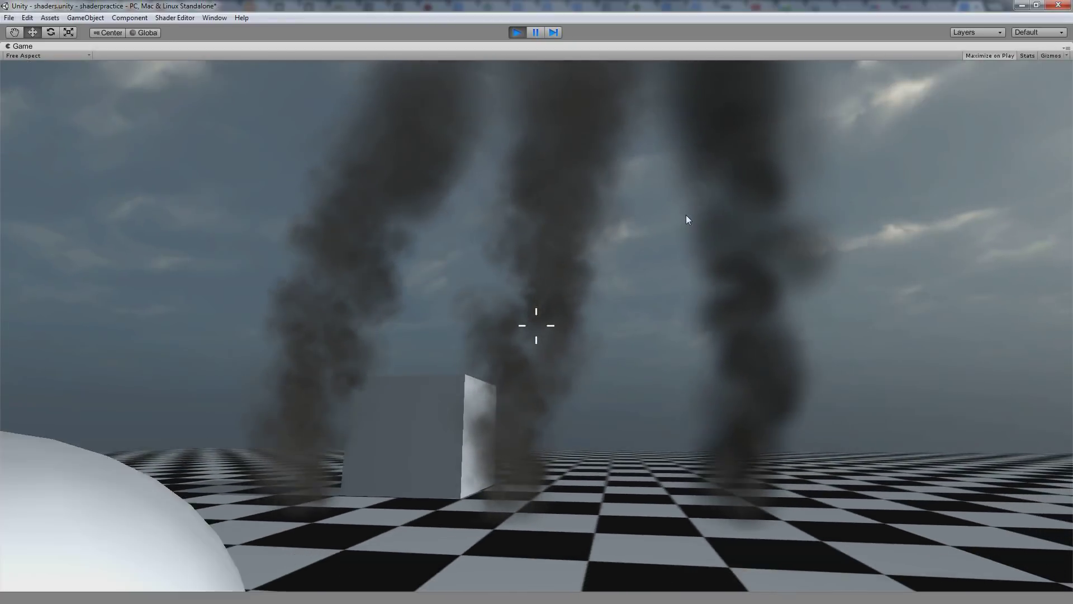
{"action": "key", "text": "d"}
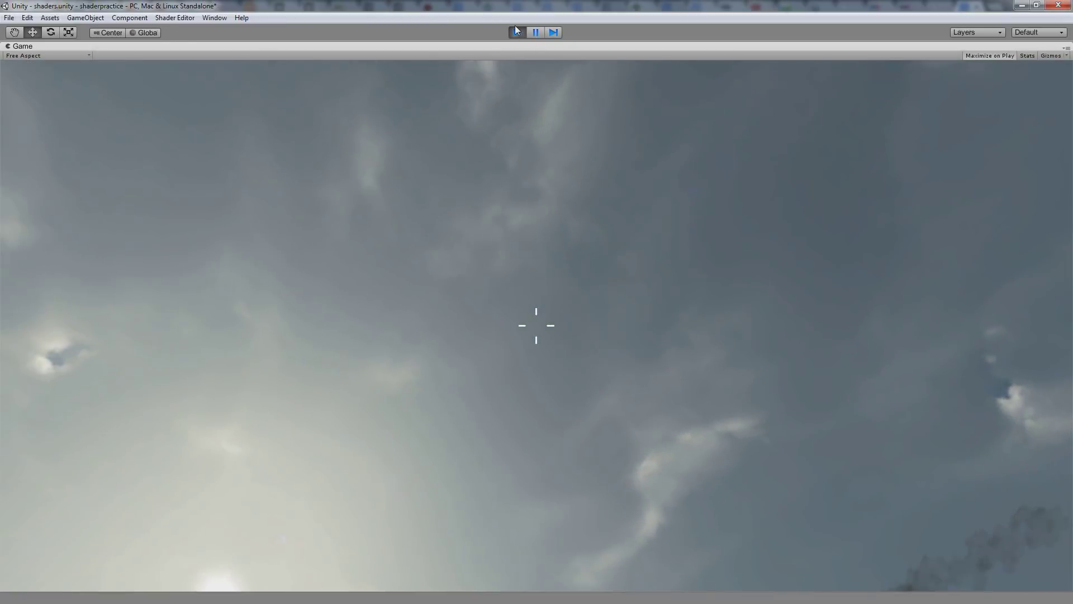
{"action": "left_click", "coordinate": [517, 32]}
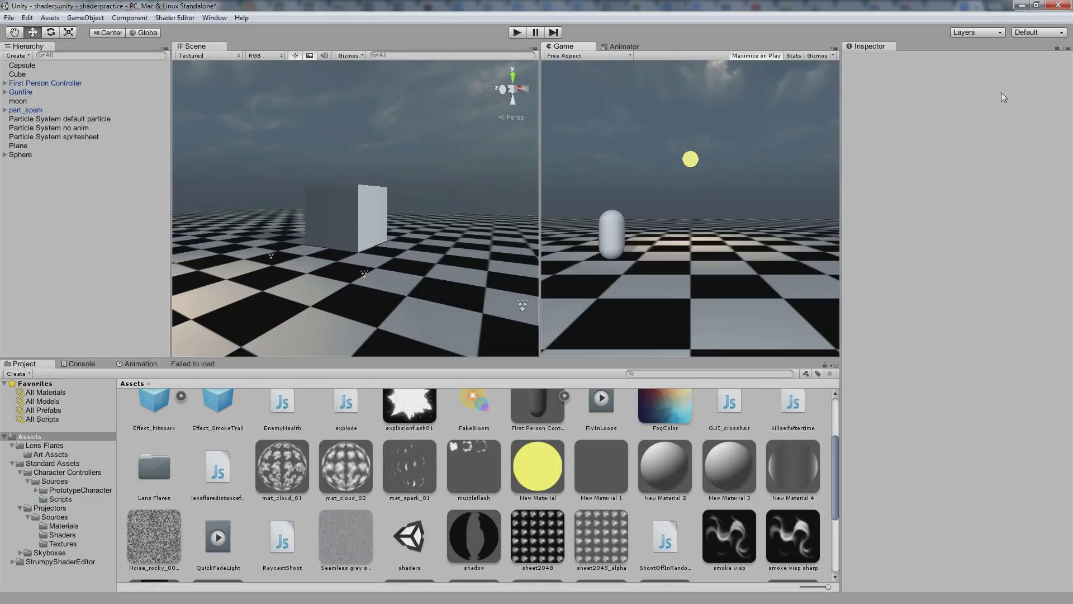
- Switch to After Effects and show the Cloud composition's layers in the timeline
{"action": "left_click", "coordinate": [1021, 6]}
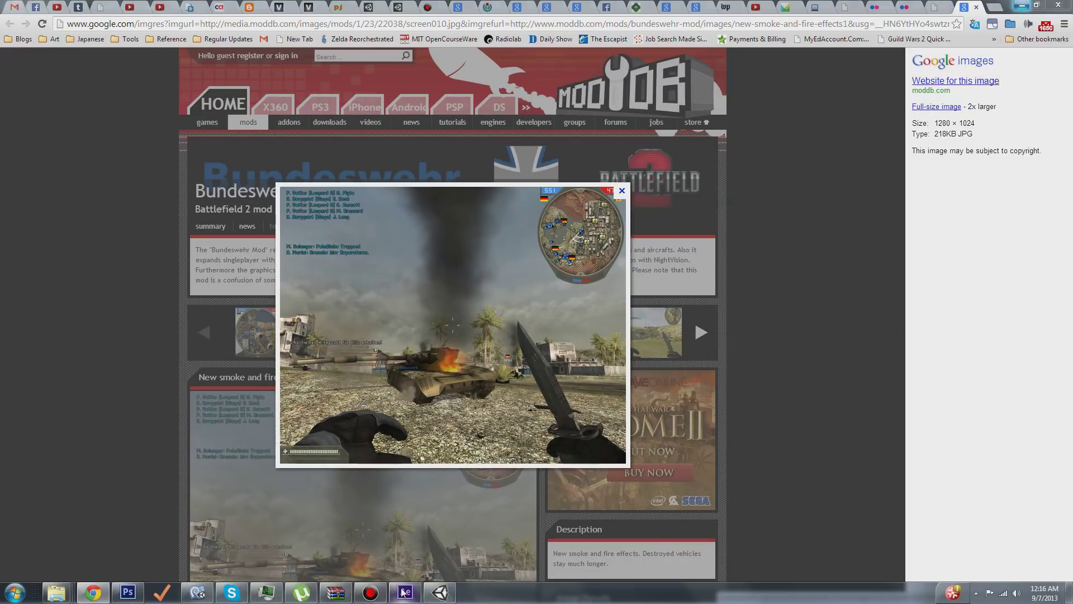
{"action": "left_click", "coordinate": [418, 594]}
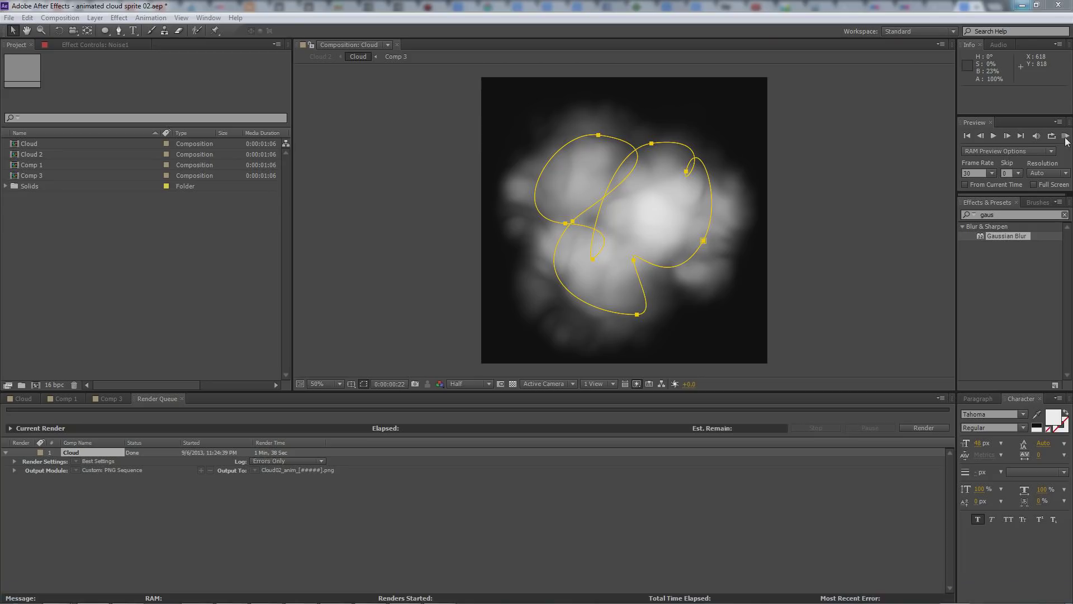
{"action": "left_click", "coordinate": [28, 400]}
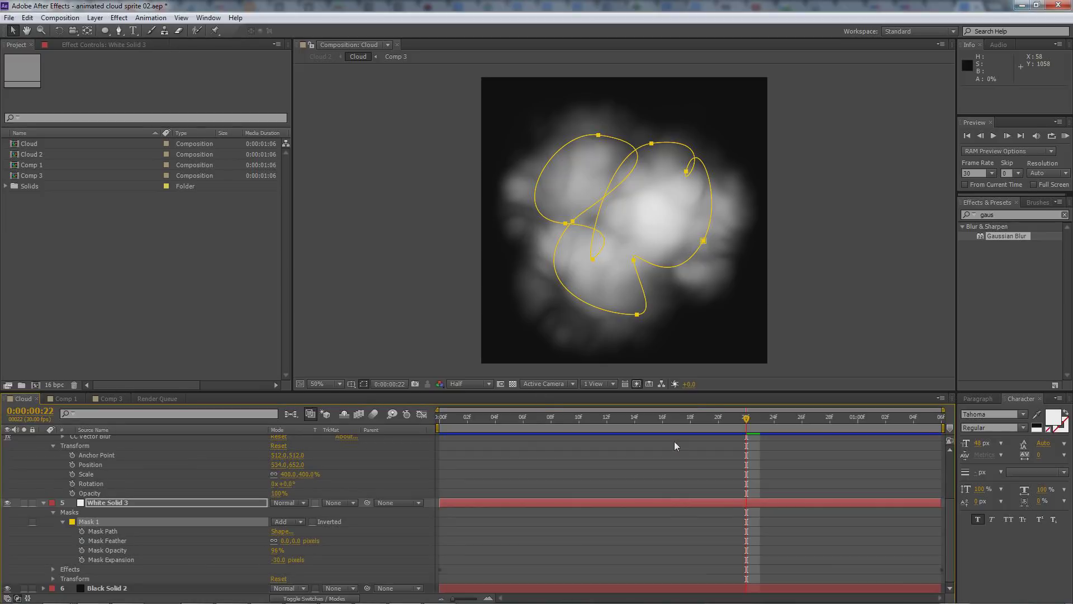
- Preview the animated Cloud composition and view the finished cloud sprite sheet in Photoshop
{"action": "left_click", "coordinate": [1064, 136]}
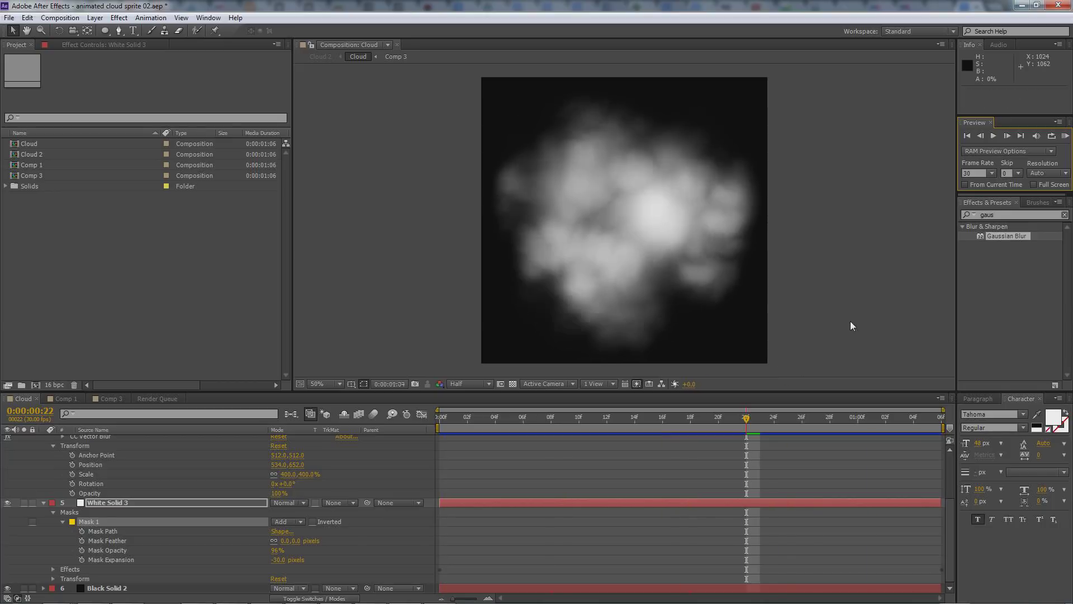
{"action": "key", "text": "space"}
{"action": "mouse_move", "coordinate": [184, 591]}
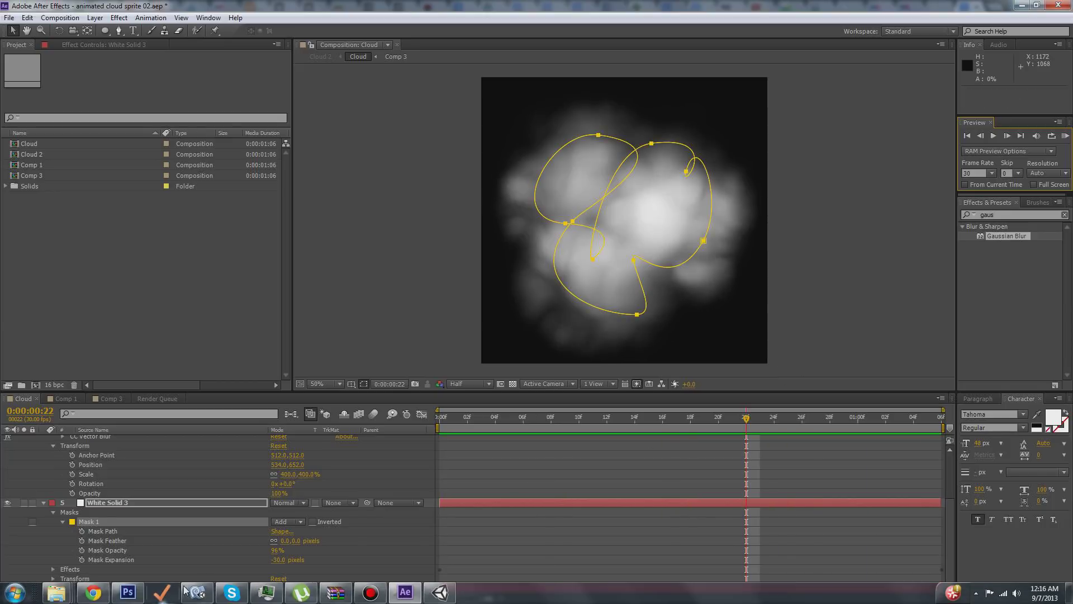
{"action": "left_click", "coordinate": [127, 591]}
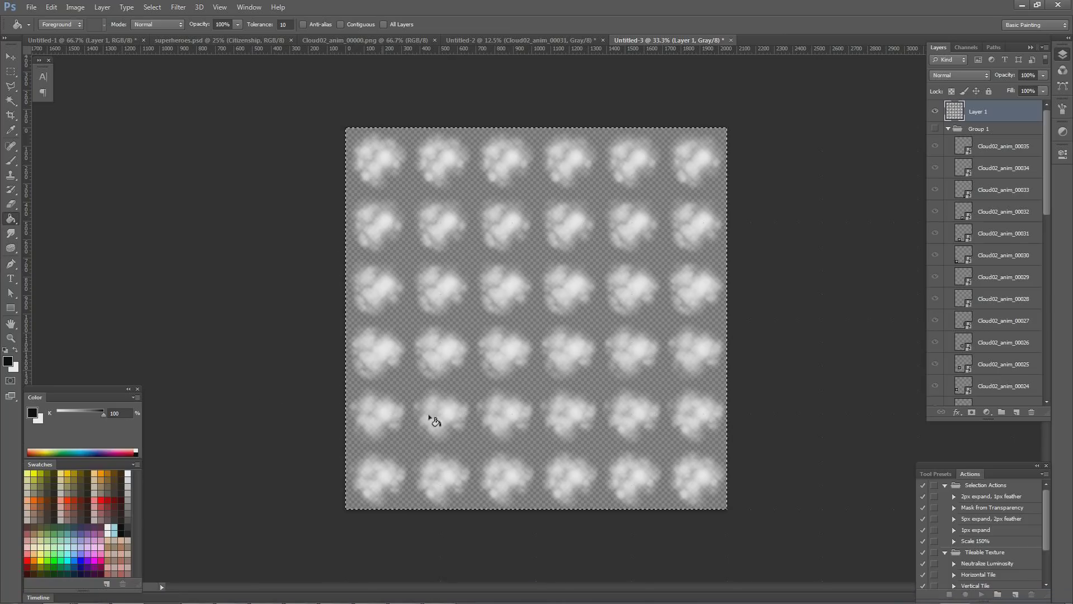
{"action": "mouse_move", "coordinate": [411, 602]}
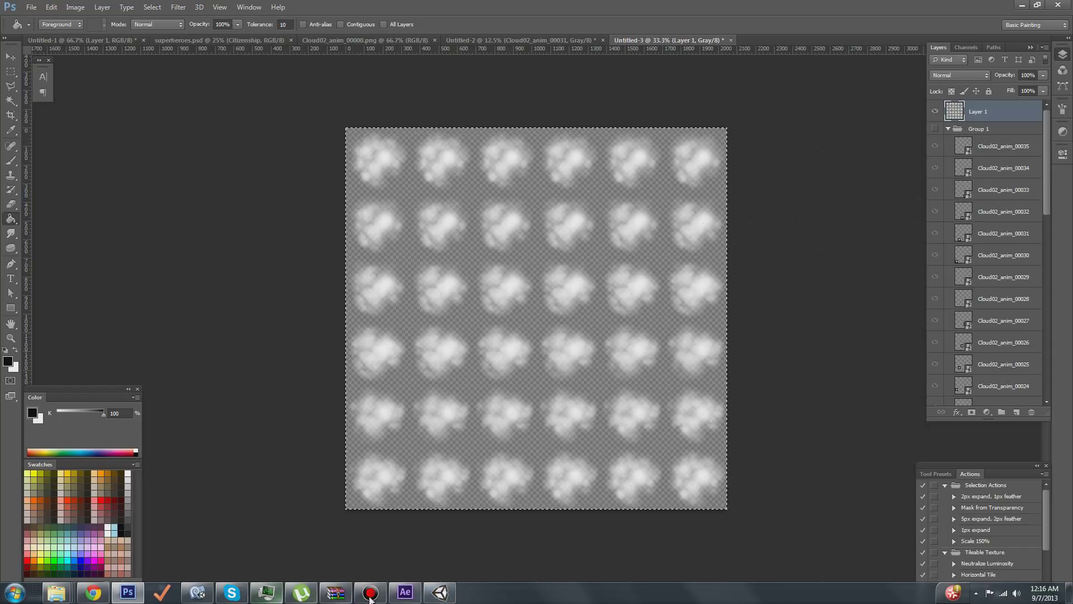
- Return to After Effects and compare the noise layers of Comp 1 and Comp 3 used in the Cloud composition
{"action": "left_click", "coordinate": [414, 600]}
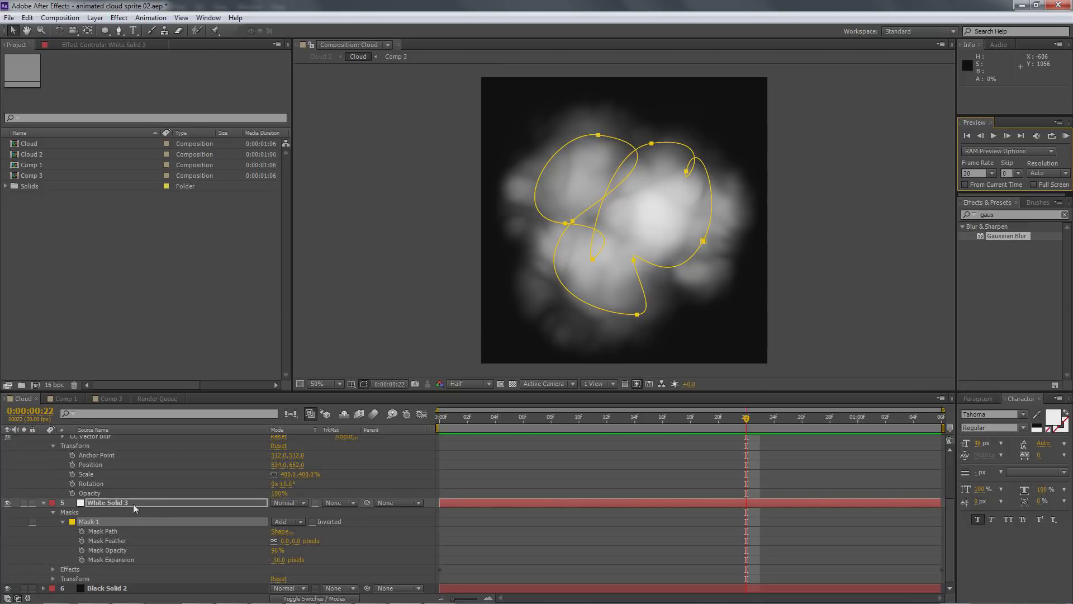
{"action": "scroll", "coordinate": [143, 511], "scroll_direction": "up", "scroll_amount": 3}
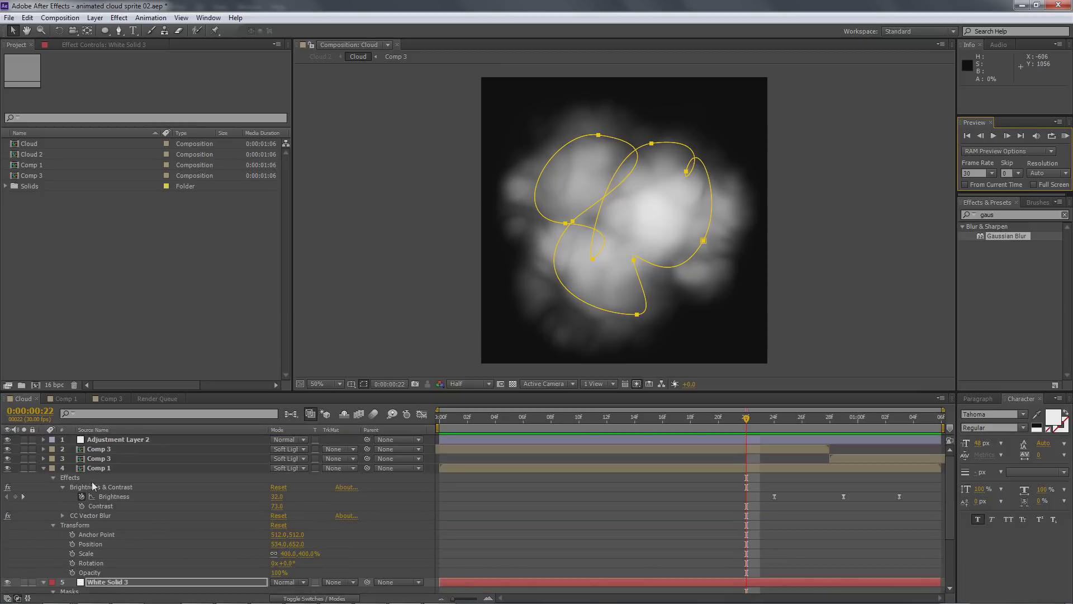
{"action": "left_click", "coordinate": [73, 400]}
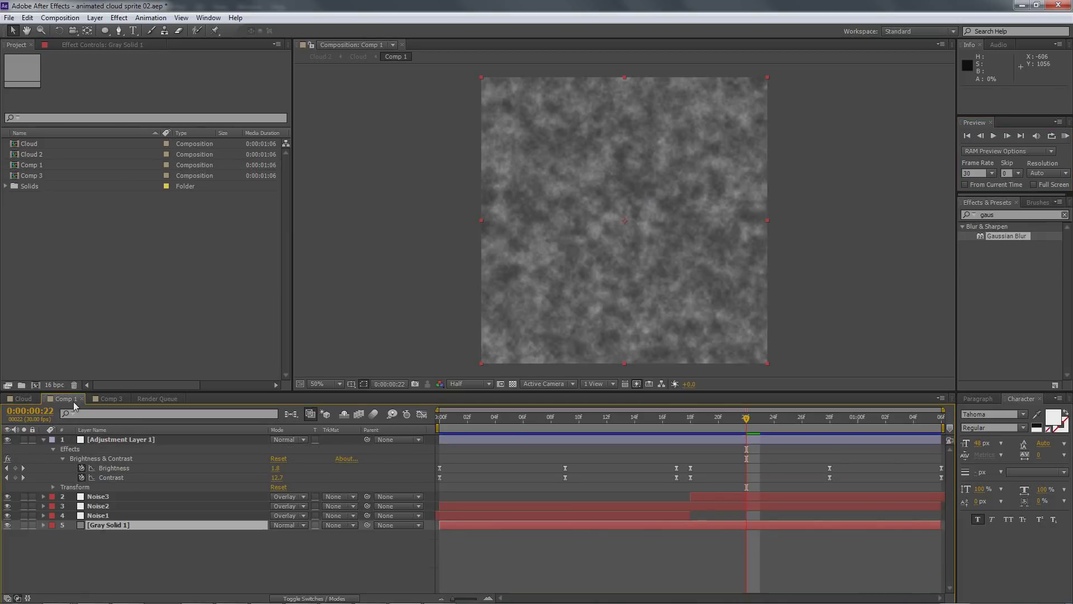
{"action": "left_click", "coordinate": [95, 400]}
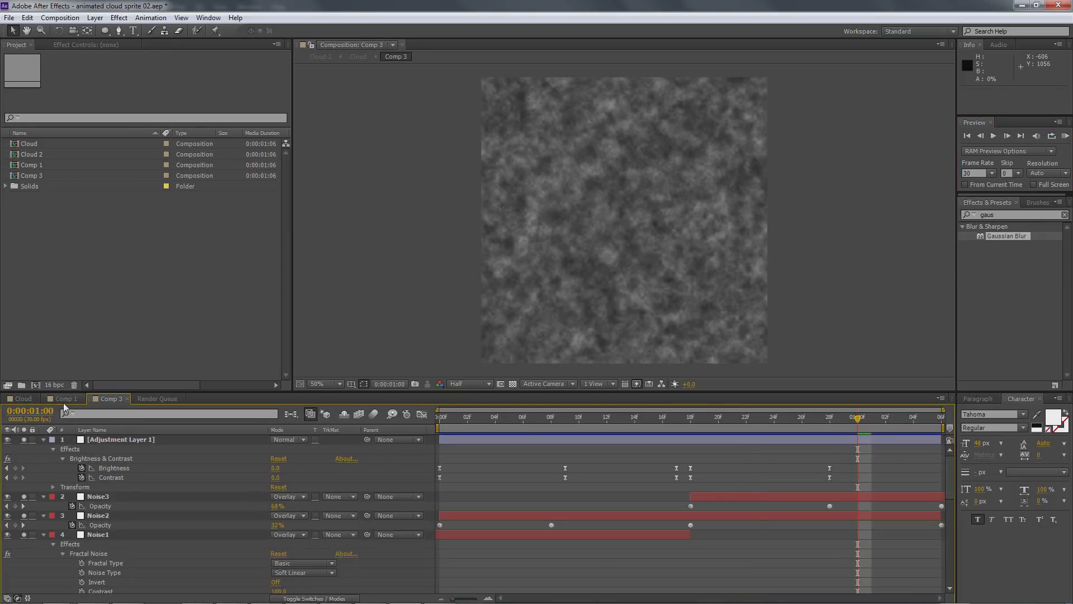
{"action": "left_click", "coordinate": [65, 399]}
{"action": "left_click", "coordinate": [108, 400]}
{"action": "left_click", "coordinate": [63, 400]}
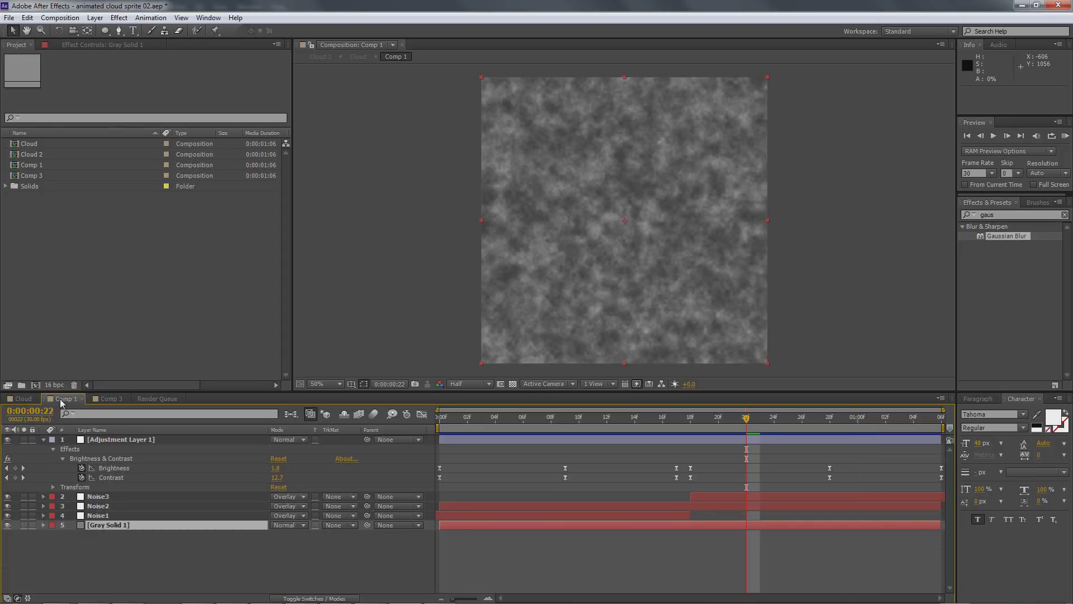
{"action": "left_click", "coordinate": [107, 399]}
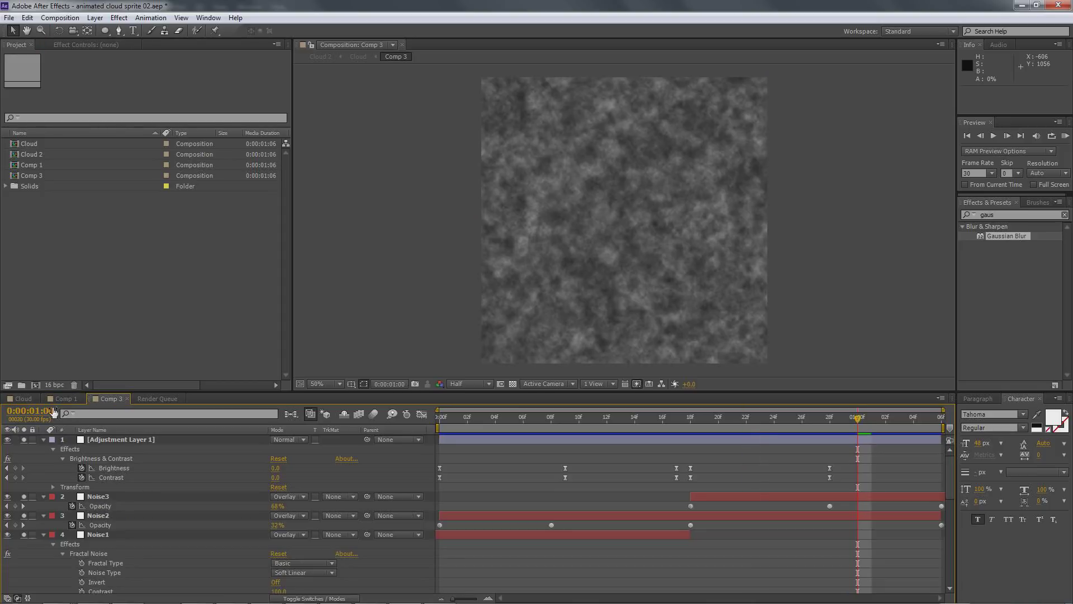
{"action": "left_click", "coordinate": [65, 399]}
{"action": "left_click", "coordinate": [25, 399]}
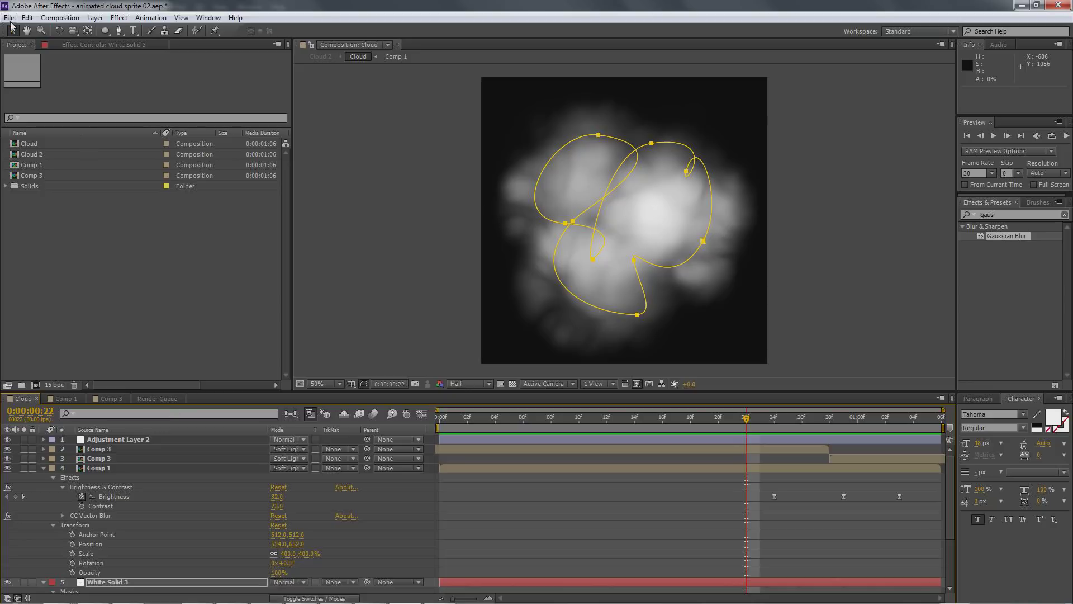
- Switch to Unity, playtest the scene, examine the three smoke columns up close, and stop the game
{"action": "key", "text": "alt+Tab"}
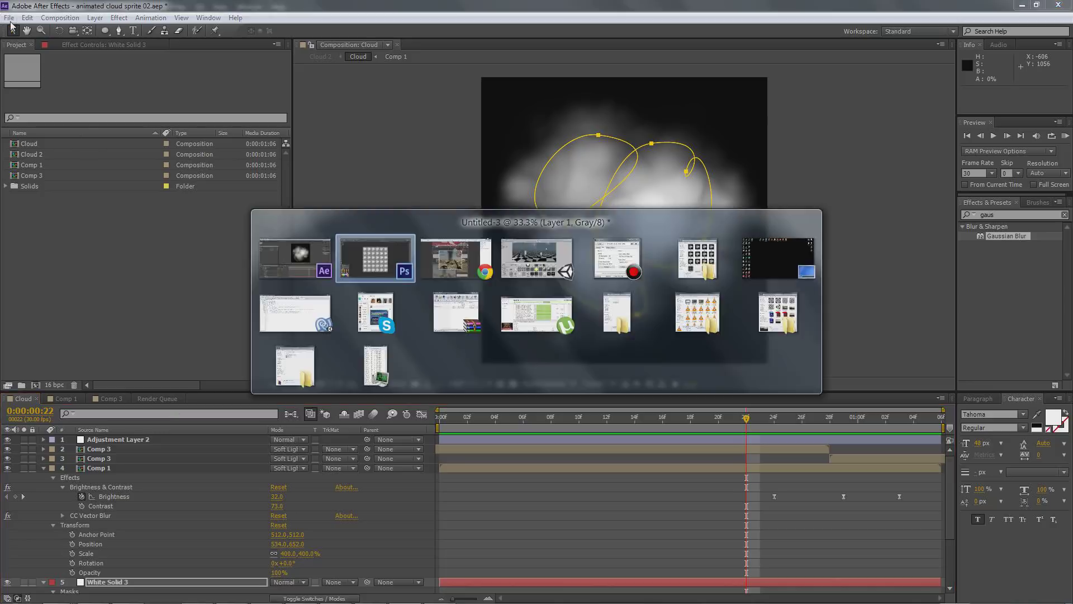
{"action": "key", "text": "alt+Tab"}
{"action": "key", "text": "alt+Tab"}
{"action": "key", "text": "alt+Tab"}
{"action": "key", "text": "alt+Tab"}
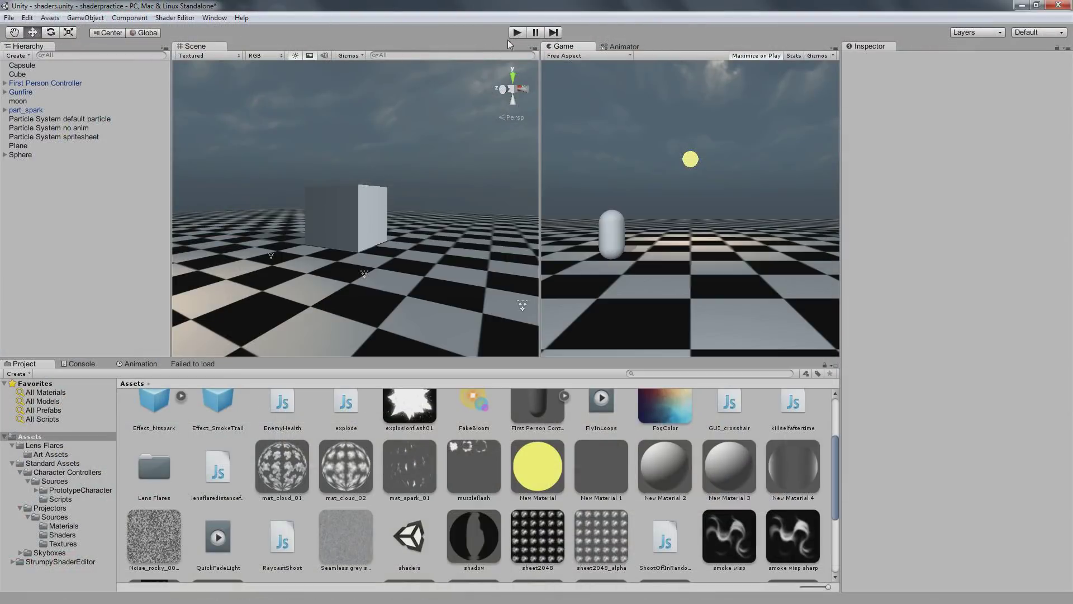
{"action": "left_click", "coordinate": [517, 33]}
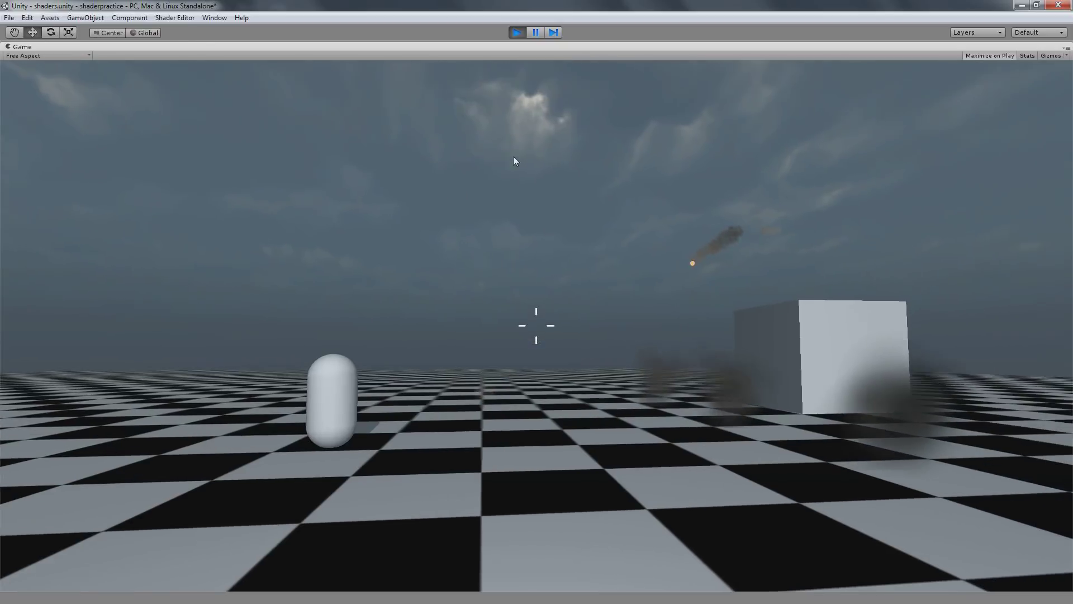
{"action": "key", "text": "a"}
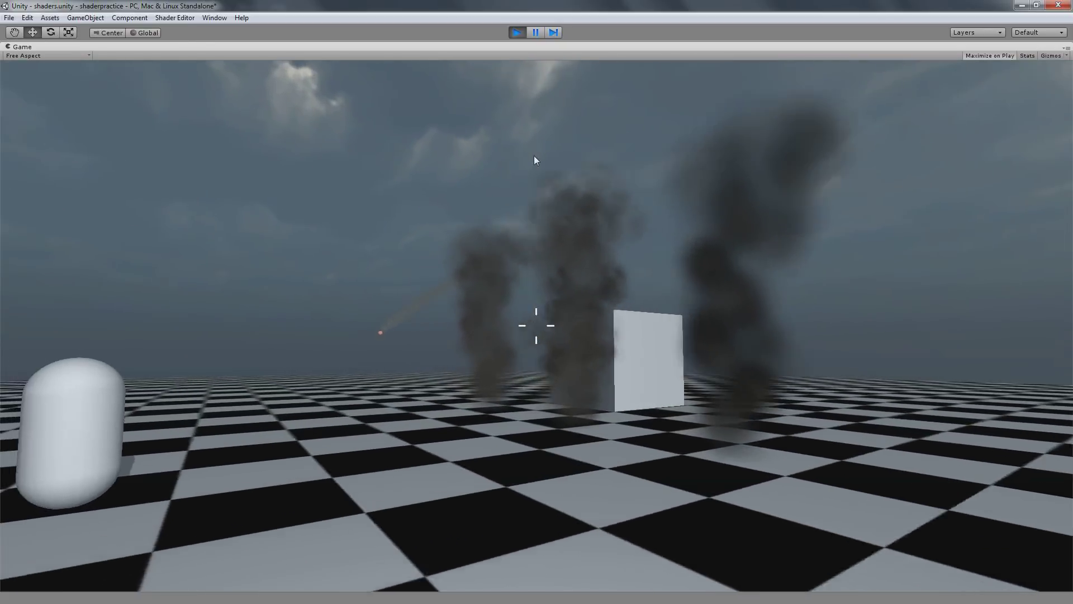
{"action": "key", "text": "w"}
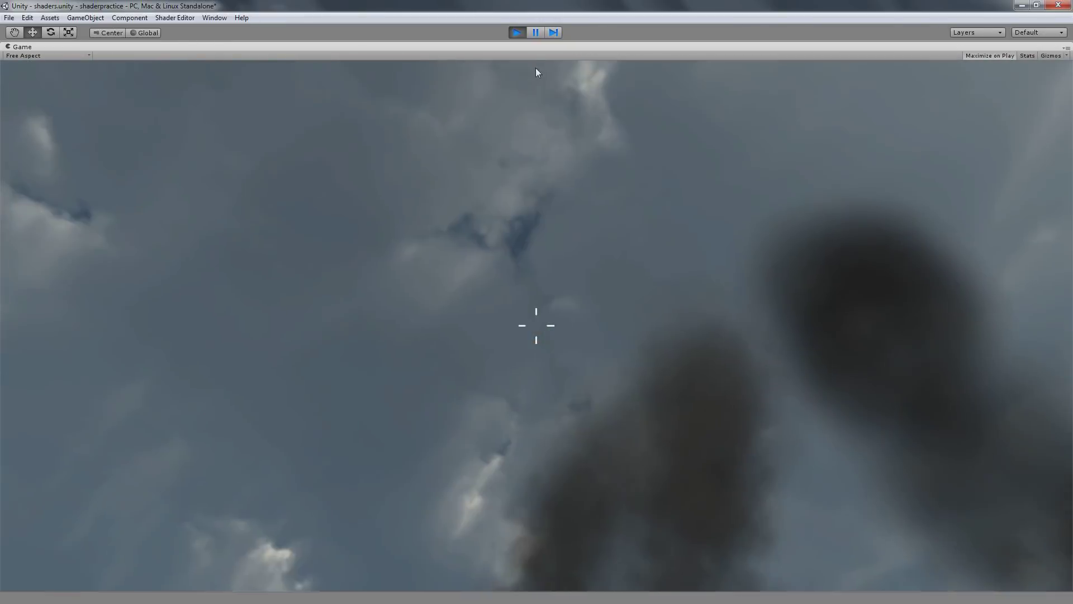
{"action": "left_click", "coordinate": [517, 32]}
- Switch back to After Effects, save the animated cloud sprite 02 project, and start a new project
{"action": "key", "text": "alt+Tab"}
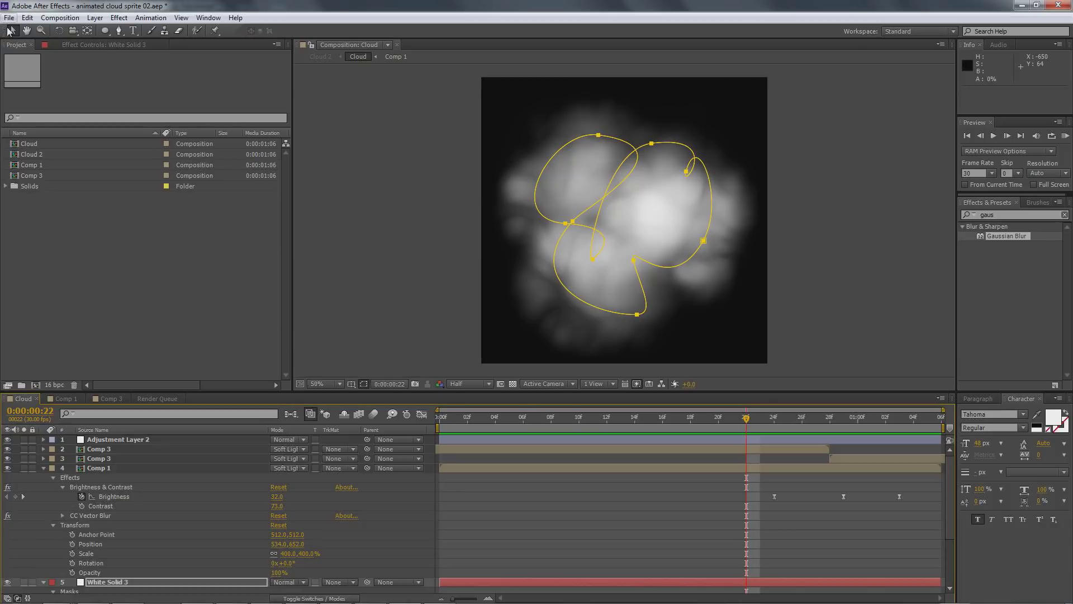
{"action": "key", "text": "ctrl+s"}
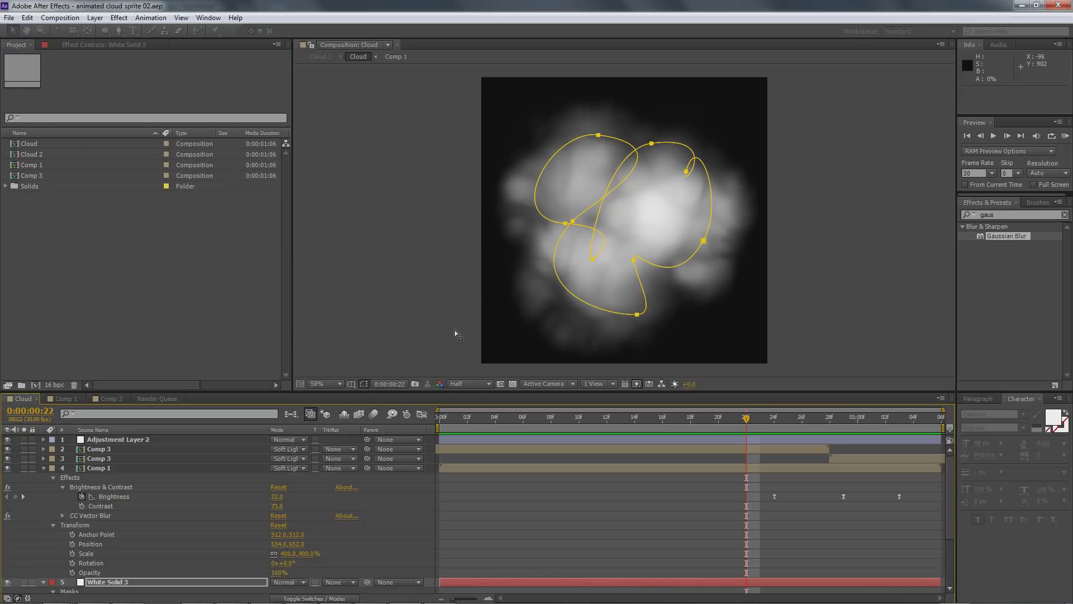
{"action": "left_click", "coordinate": [9, 18]}
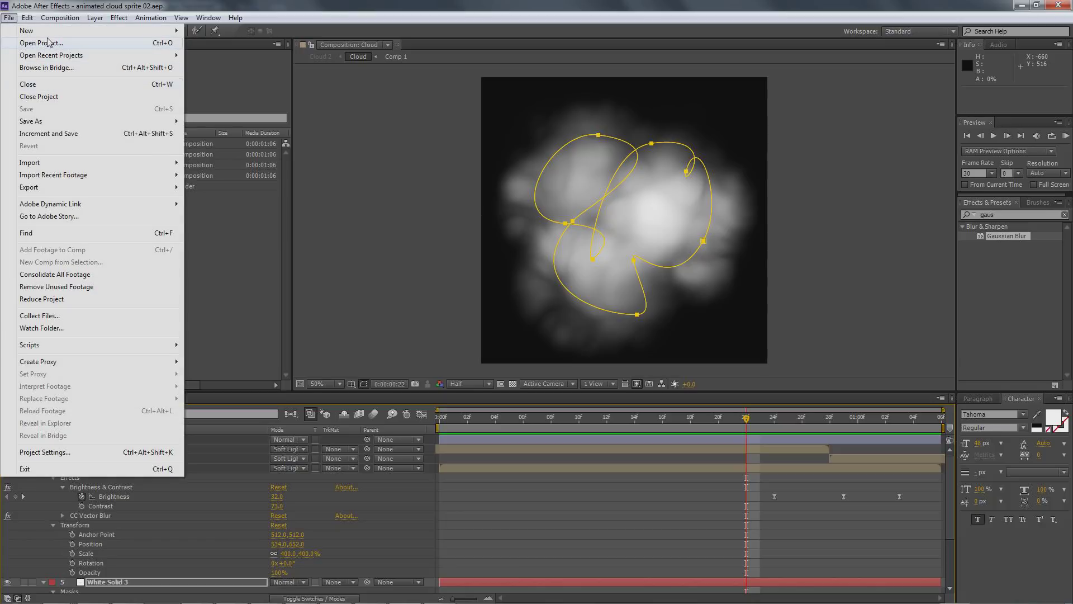
{"action": "mouse_move", "coordinate": [181, 17]}
{"action": "mouse_move", "coordinate": [10, 18]}
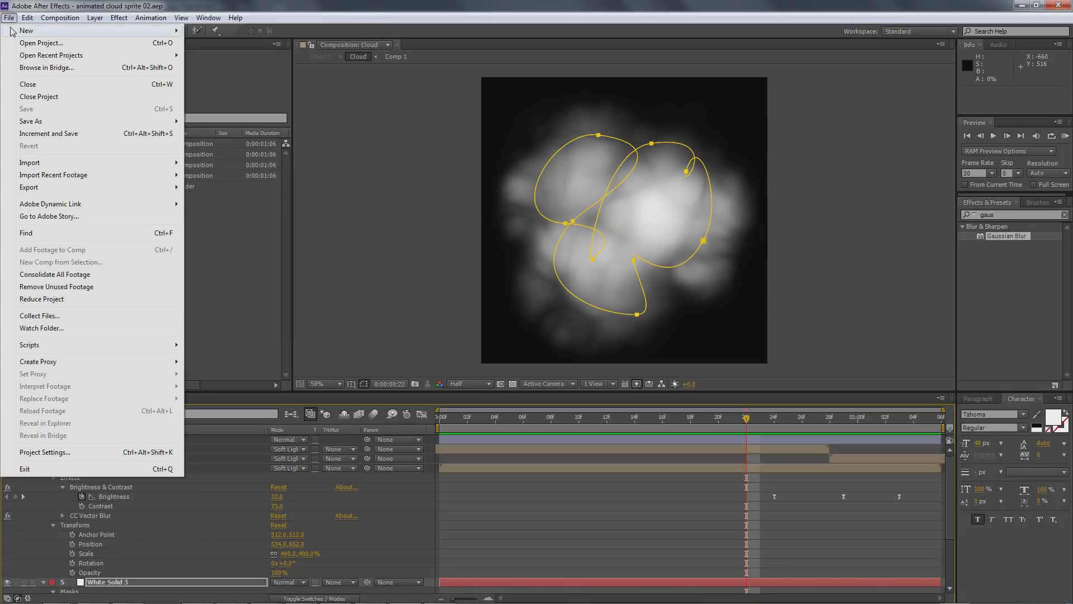
{"action": "mouse_move", "coordinate": [102, 35]}
{"action": "left_click", "coordinate": [218, 34]}
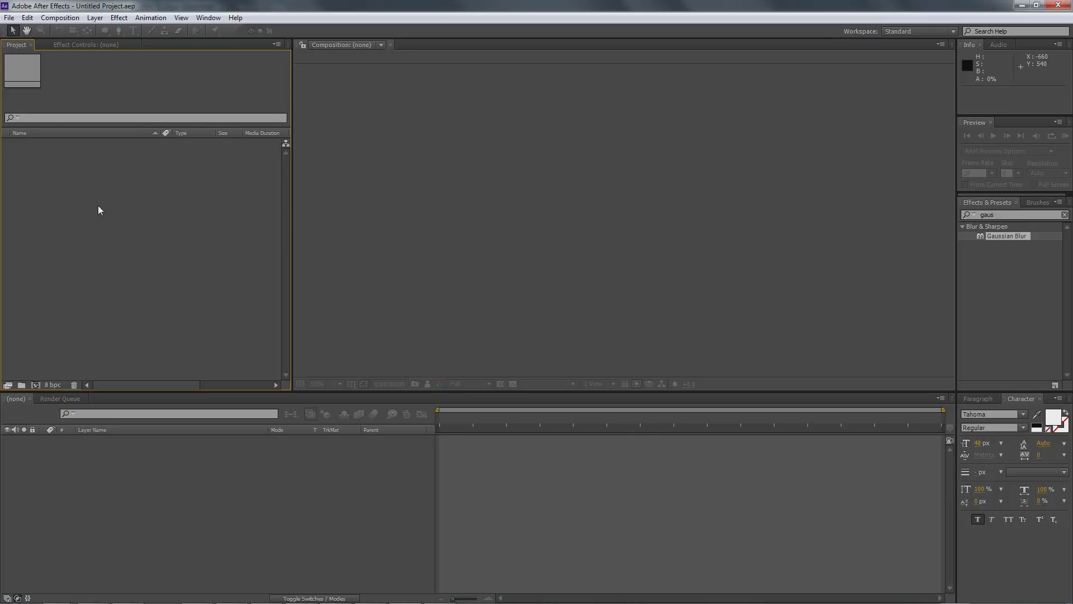
- Create a 1024 × 1024 px, 30 fps composition lasting 0:00:01:06 and add a comp-sized white (FFFFFF) solid
{"action": "left_click", "coordinate": [36, 386]}
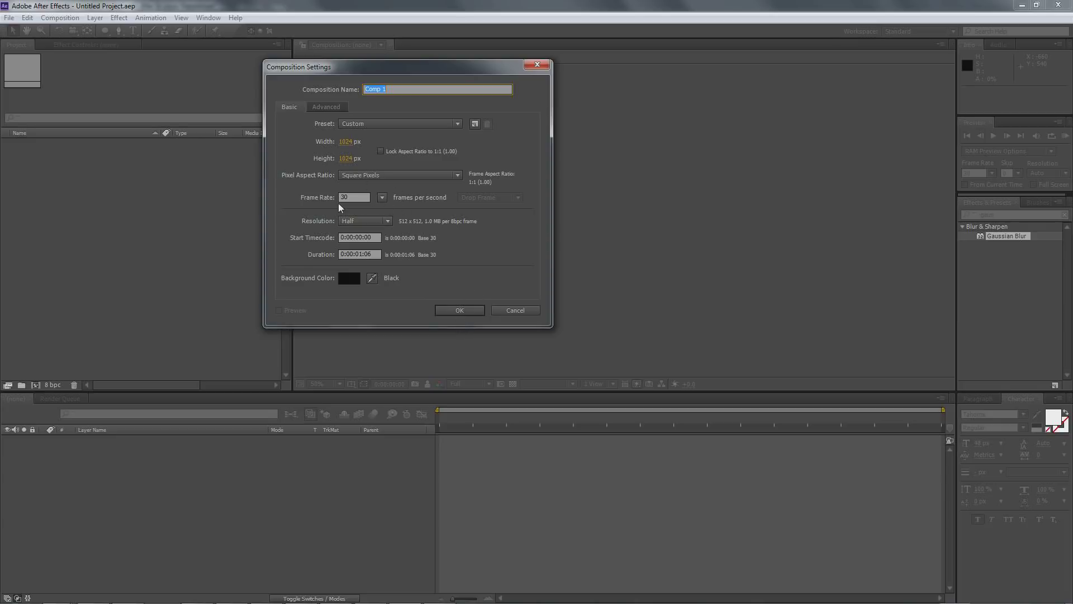
{"action": "left_click", "coordinate": [463, 314]}
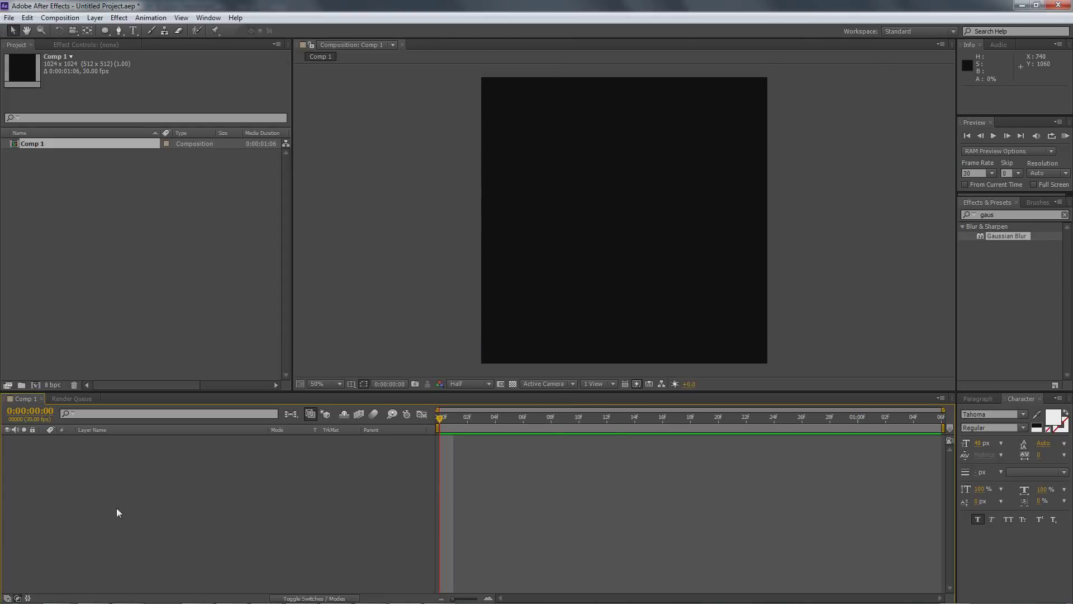
{"action": "right_click", "coordinate": [146, 463]}
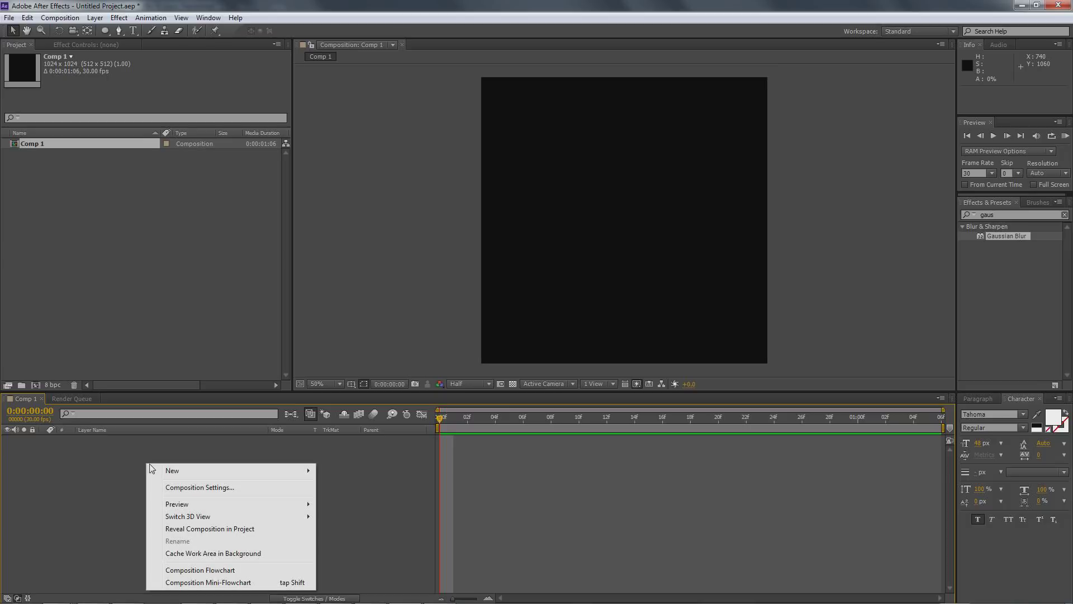
{"action": "mouse_move", "coordinate": [172, 479]}
{"action": "left_click", "coordinate": [405, 499]}
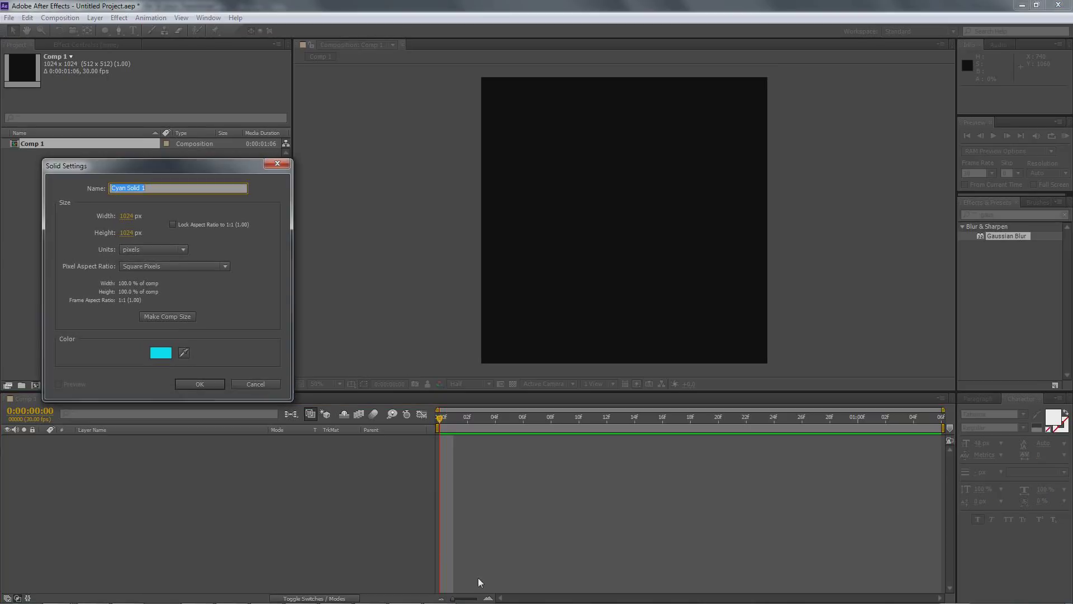
{"action": "left_click", "coordinate": [160, 353]}
{"action": "left_click_drag", "start_coordinate": [615, 324], "coordinate": [402, 235]}
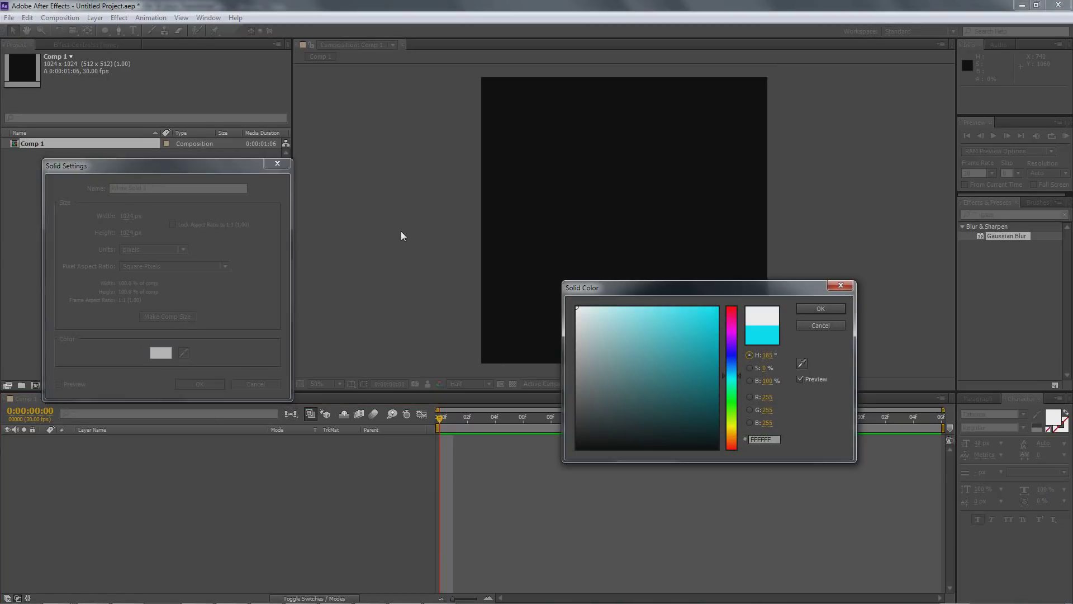
{"action": "left_click", "coordinate": [822, 313]}
{"action": "left_click", "coordinate": [204, 385]}
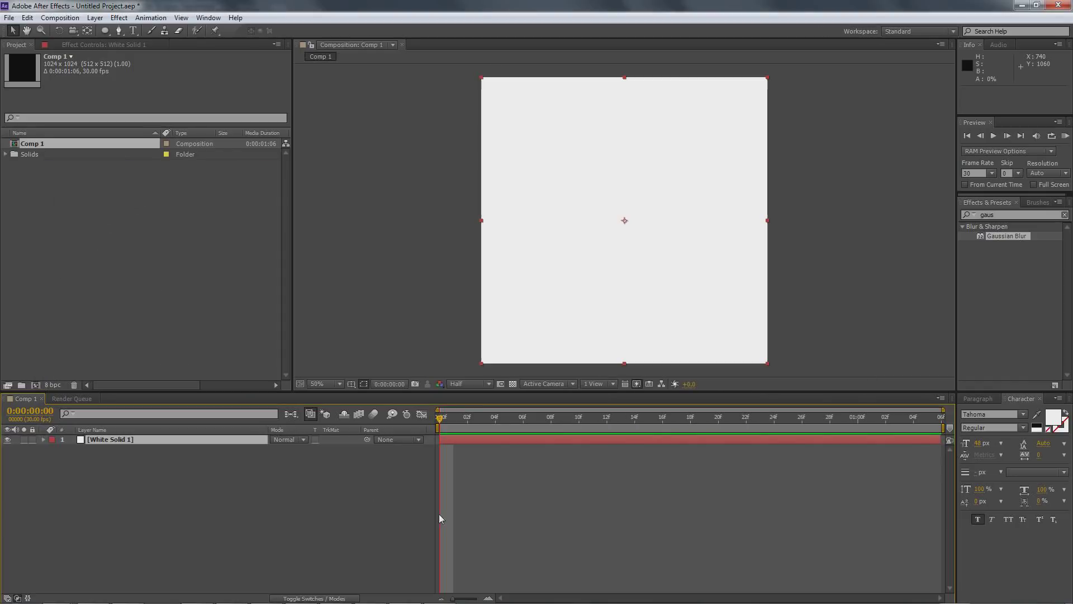
- Add a full-size ellipse mask to the white solid and scale it evenly about its centre to about 73%
{"action": "left_click", "coordinate": [105, 31]}
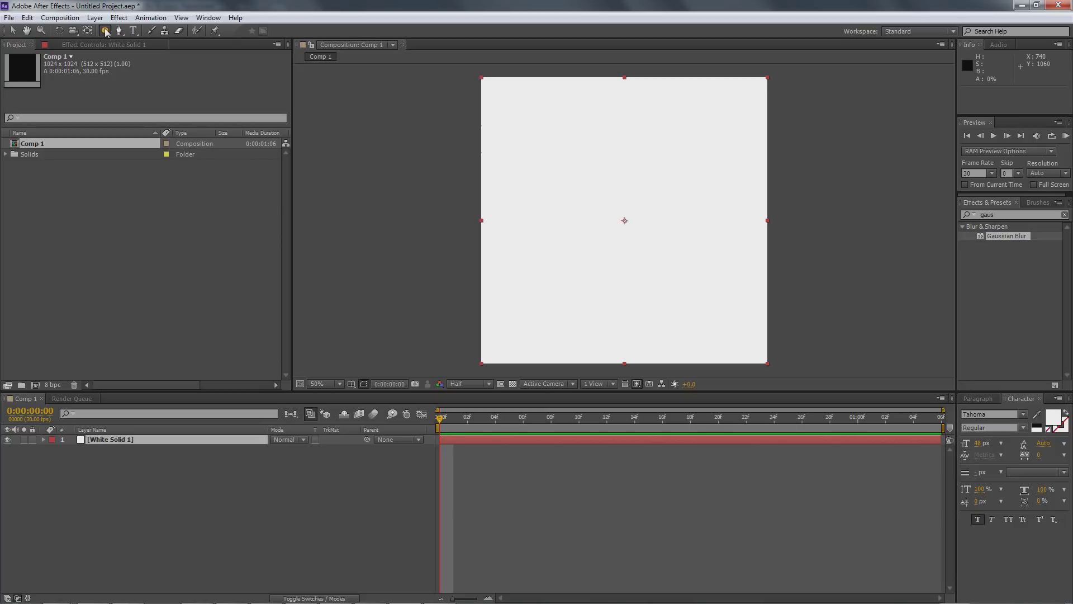
{"action": "double_click", "coordinate": [105, 31]}
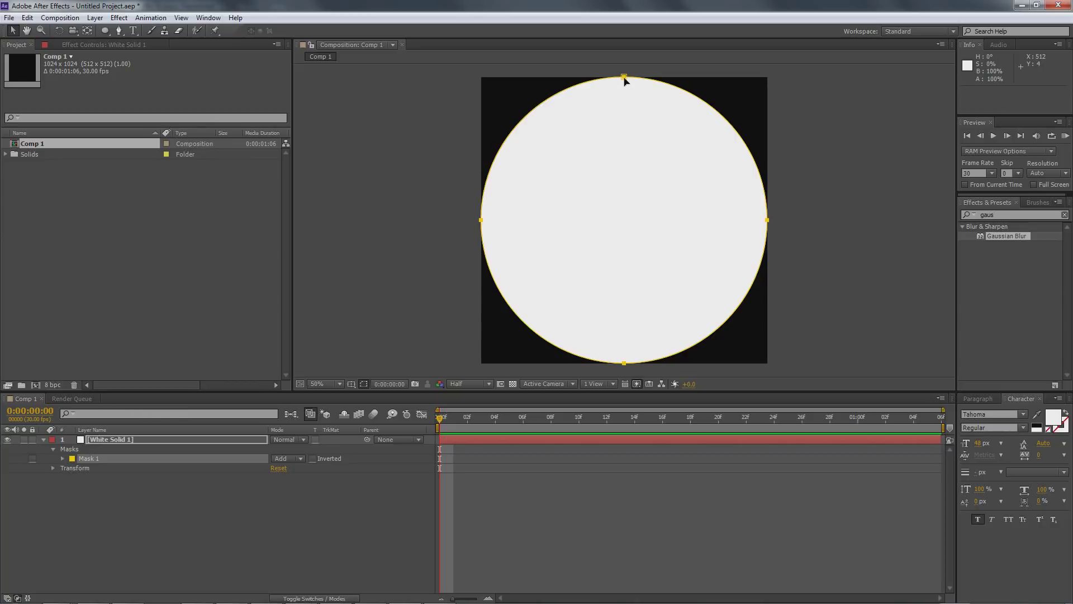
{"action": "left_click", "coordinate": [641, 96]}
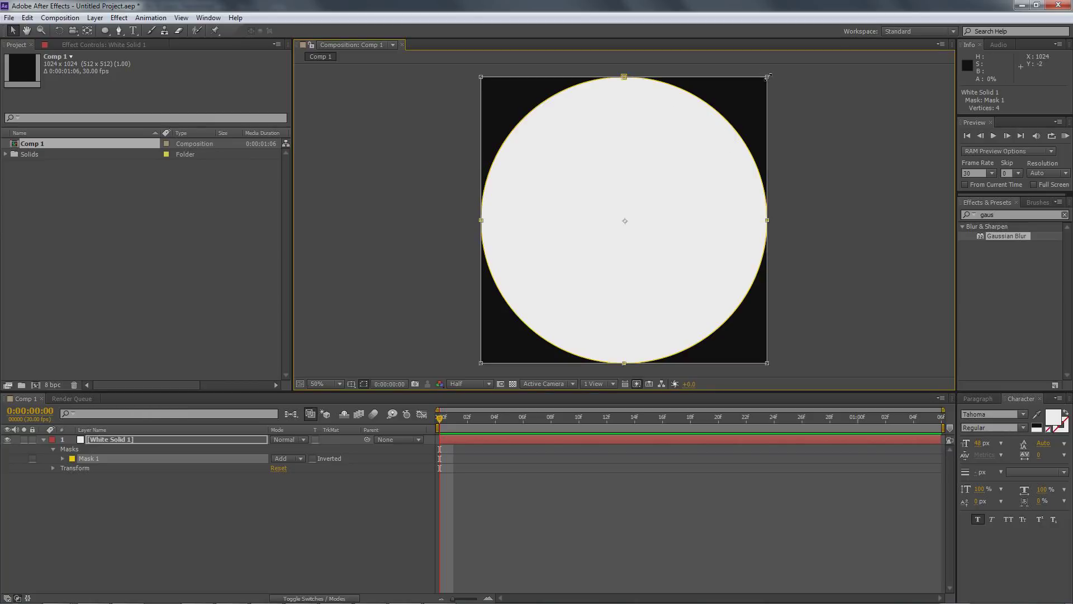
{"action": "left_click_drag", "start_coordinate": [769, 76], "coordinate": [723, 114]}
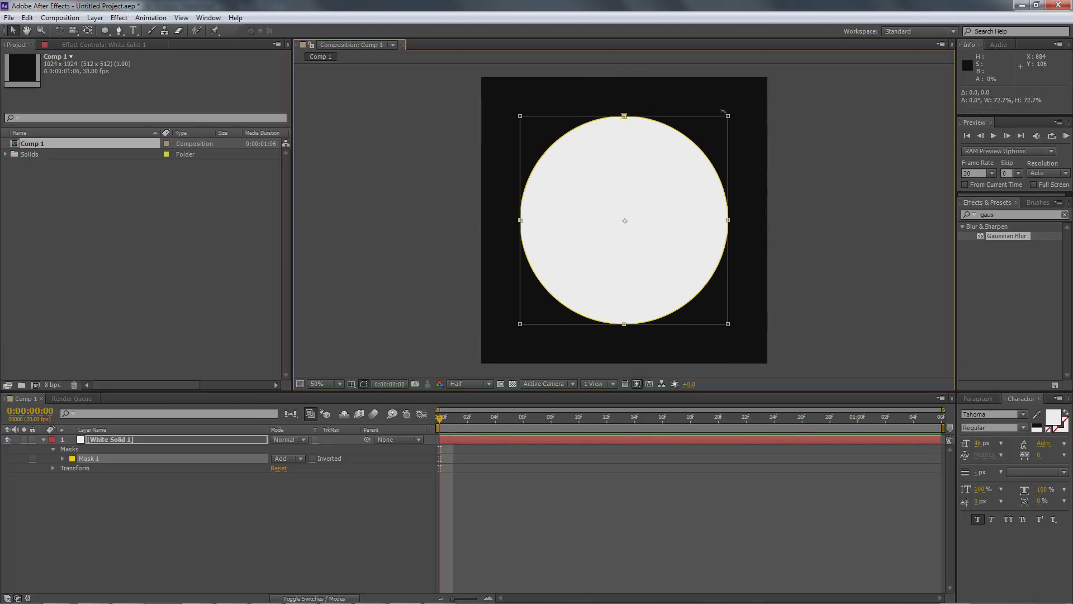
{"action": "left_click", "coordinate": [121, 502]}
- Set the ellipse mask's feather to about 188 pixels to soften the circle's edge
{"action": "left_click", "coordinate": [62, 458]}
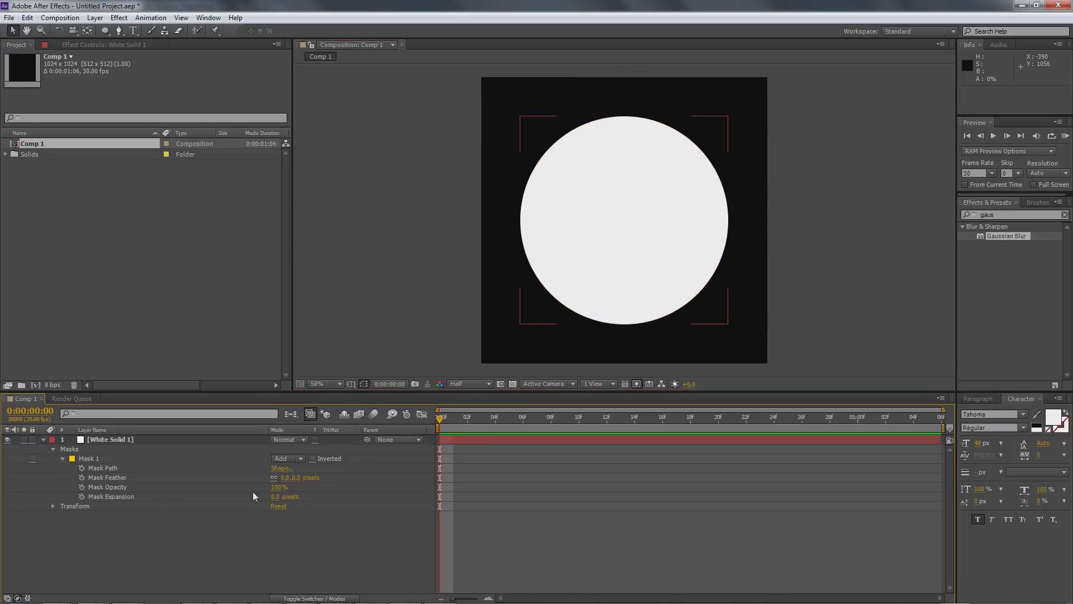
{"action": "left_click_drag", "start_coordinate": [287, 478], "coordinate": [322, 458]}
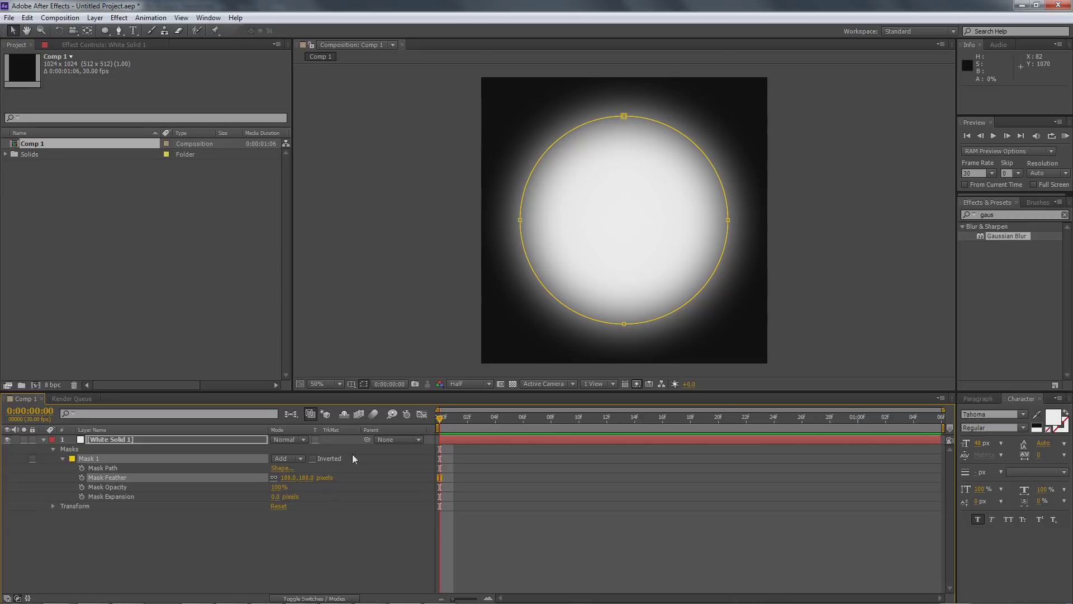
{"action": "left_click", "coordinate": [315, 550]}
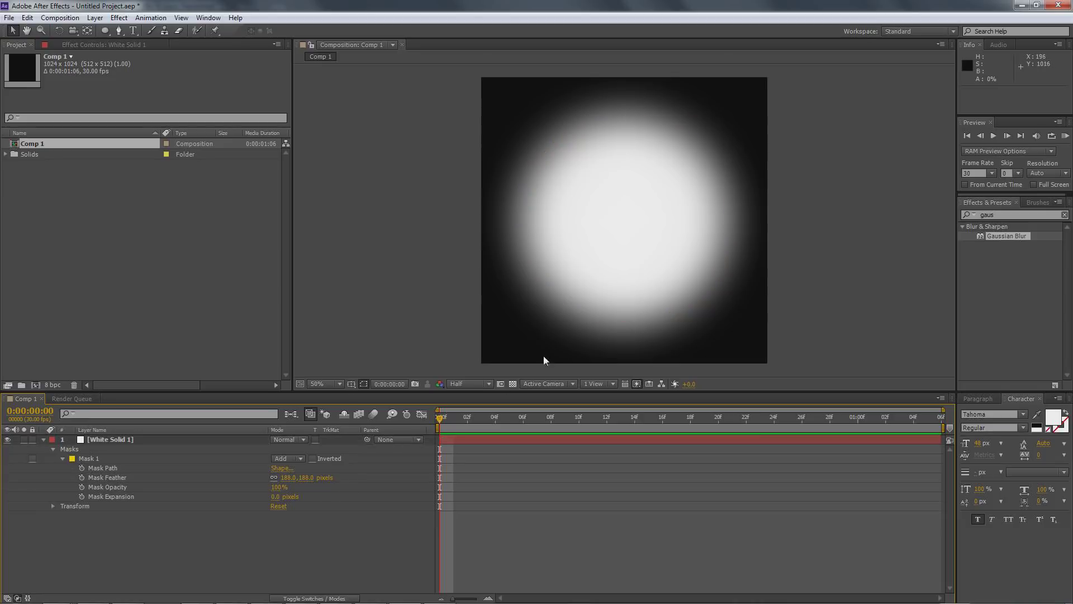
- Search the effects for "noise" and select Fractal Noise
{"action": "left_click", "coordinate": [989, 217]}
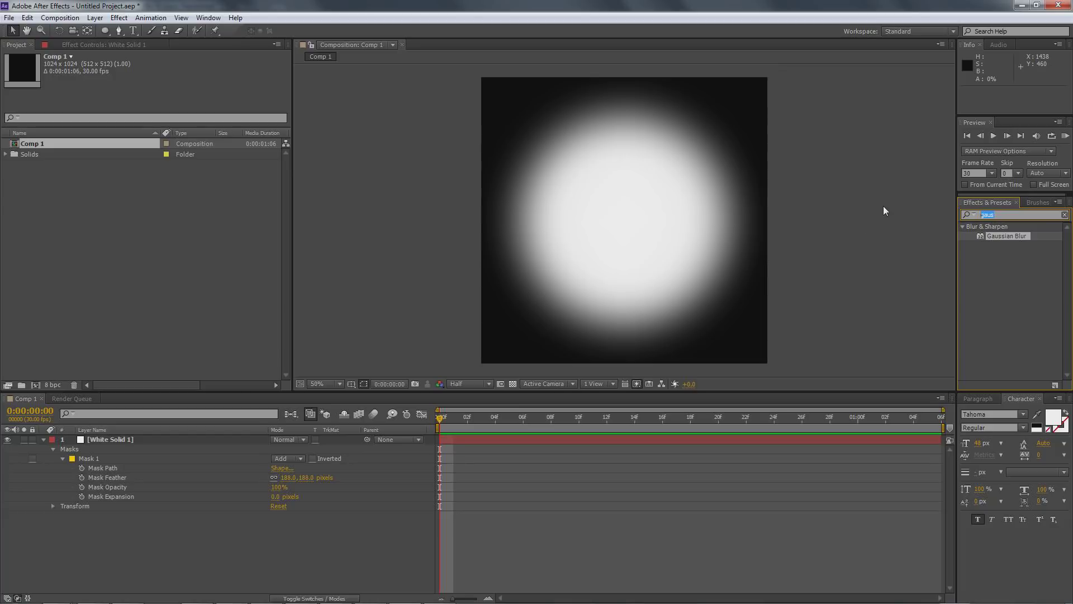
{"action": "type", "text": "noin"}
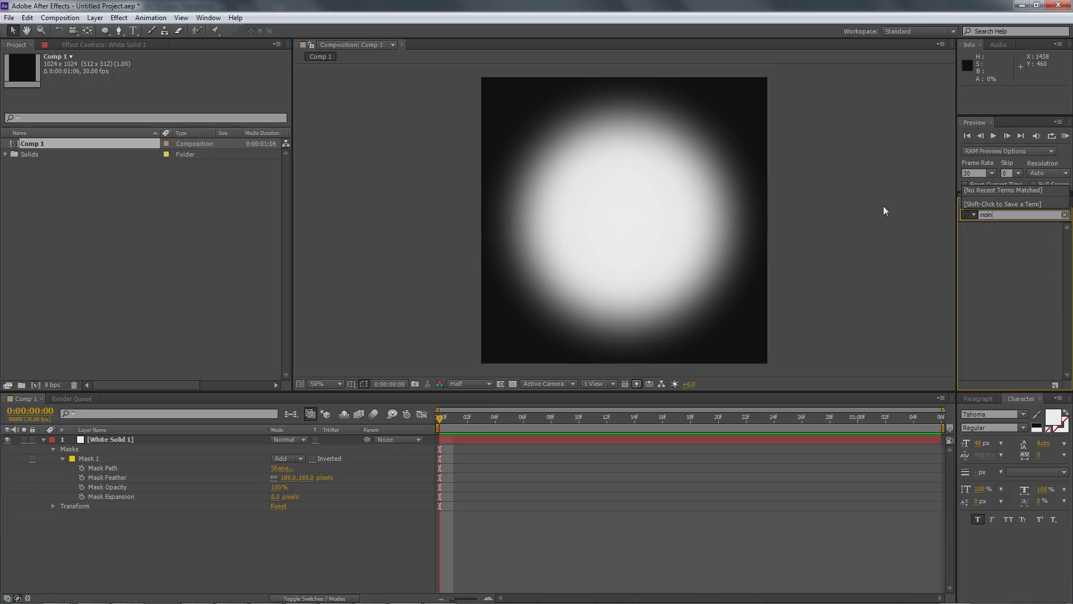
{"action": "key", "text": "BackSpace"}
{"action": "type", "text": "se"}
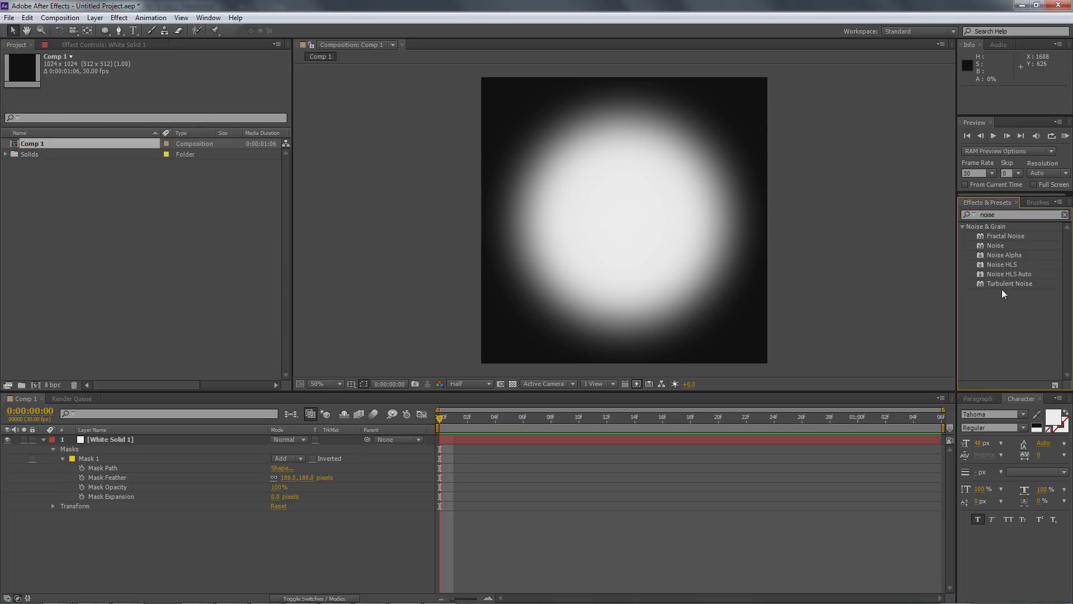
{"action": "left_click", "coordinate": [1013, 236]}
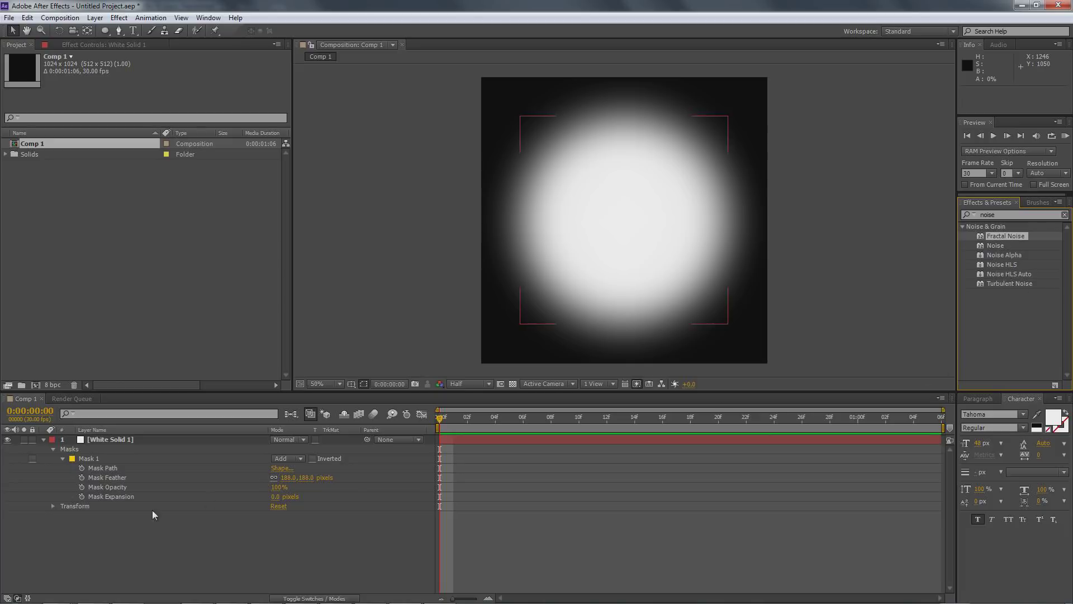
- Add a second comp-sized white solid above the masked circle layer and apply Fractal Noise to it
{"action": "right_click", "coordinate": [125, 528]}
{"action": "mouse_move", "coordinate": [162, 418]}
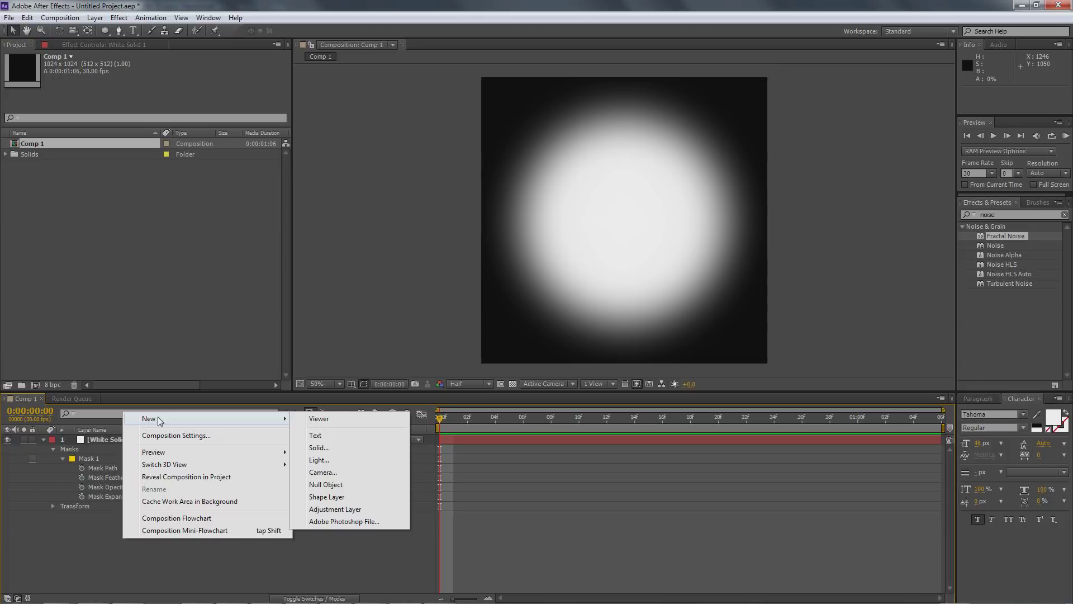
{"action": "left_click", "coordinate": [333, 447]}
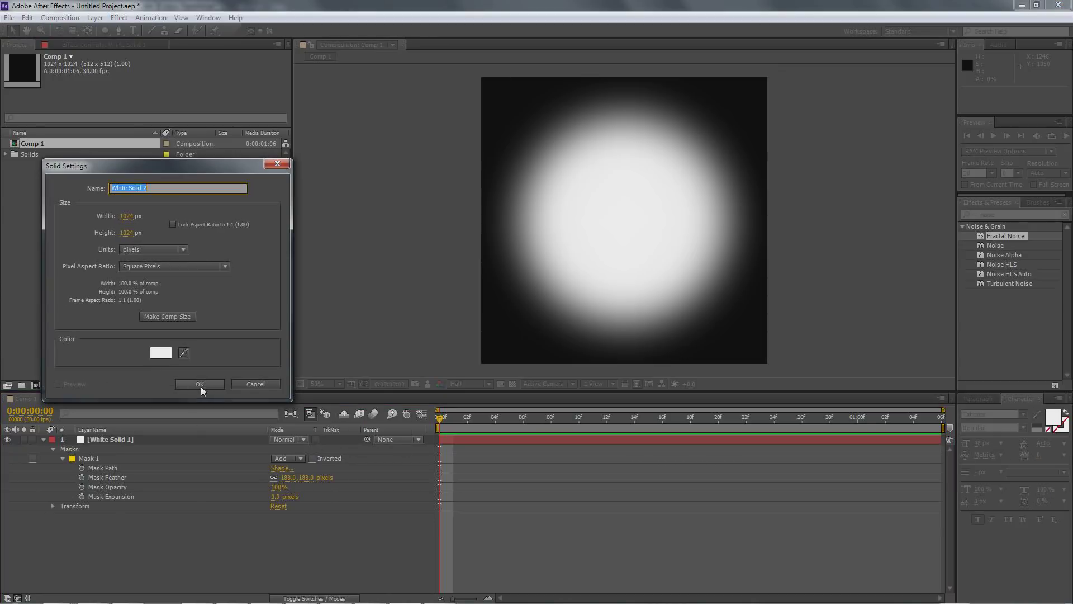
{"action": "left_click", "coordinate": [200, 384]}
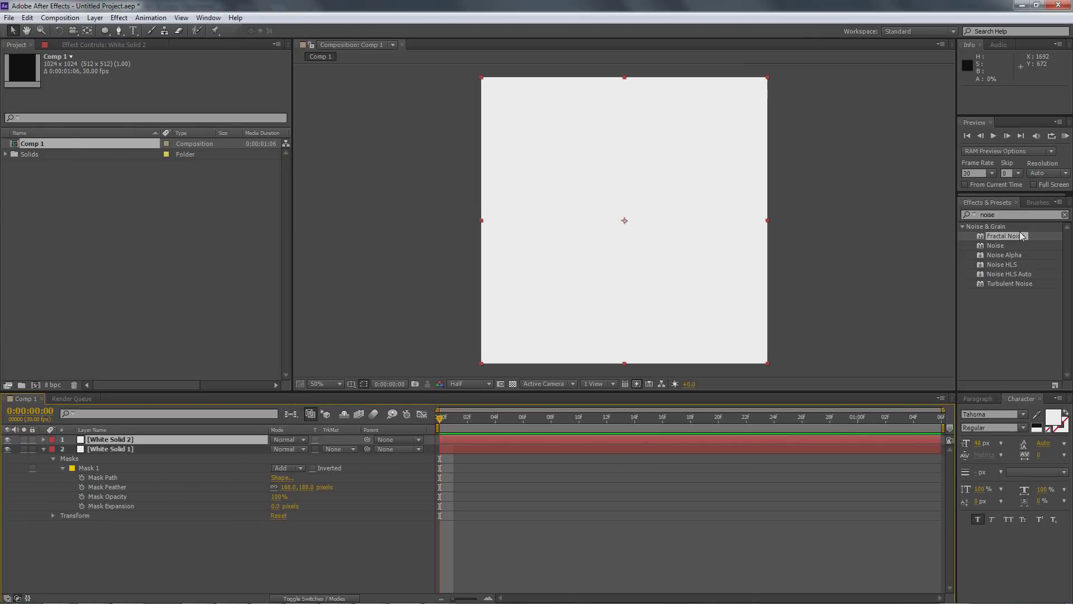
{"action": "double_click", "coordinate": [1015, 237]}
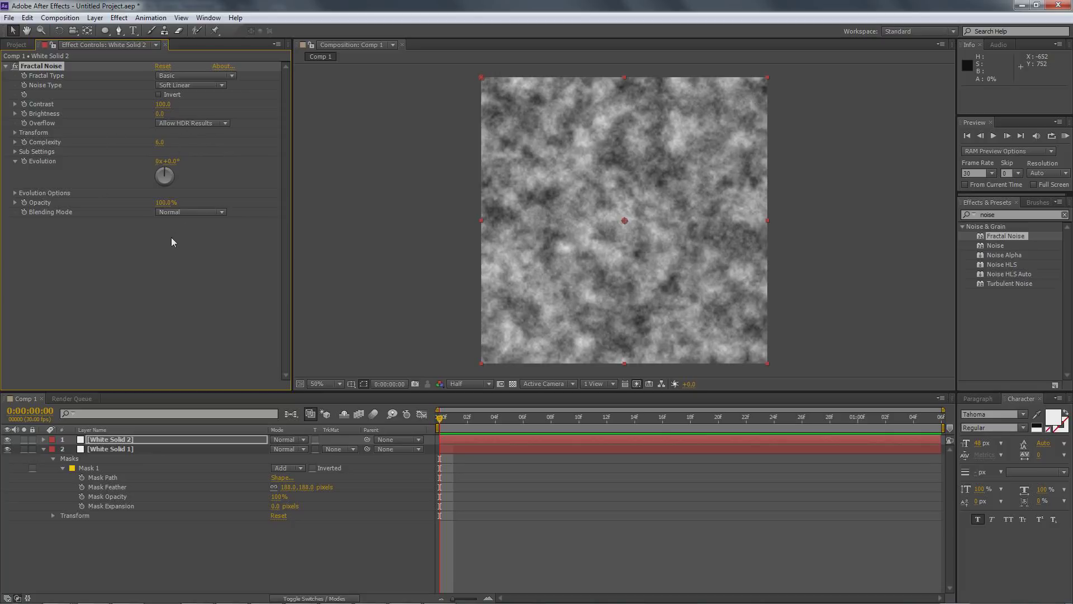
{"action": "left_click", "coordinate": [60, 18]}
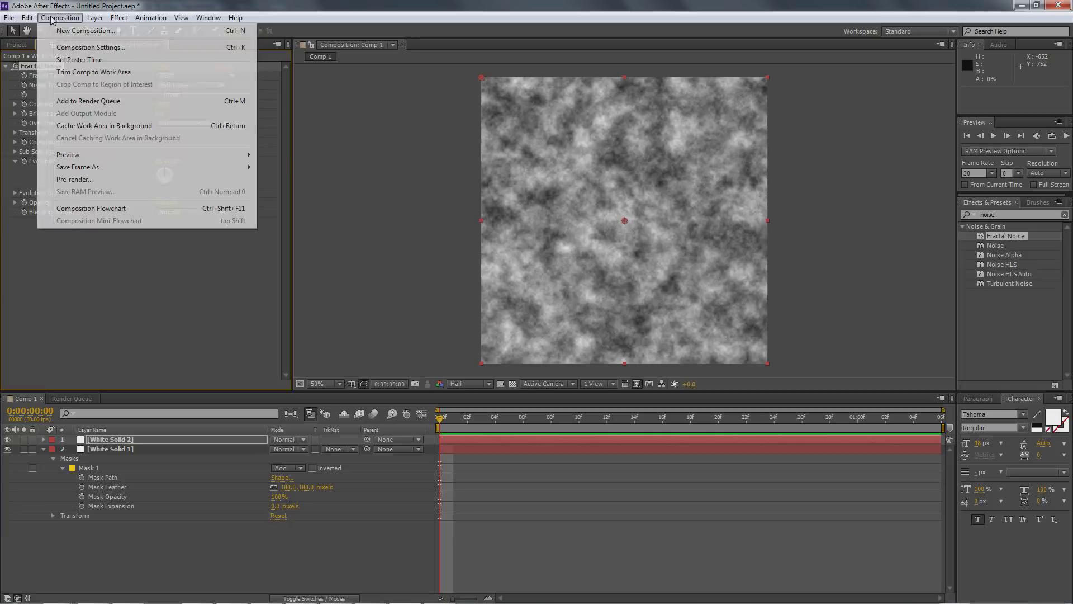
{"action": "left_click", "coordinate": [61, 47]}
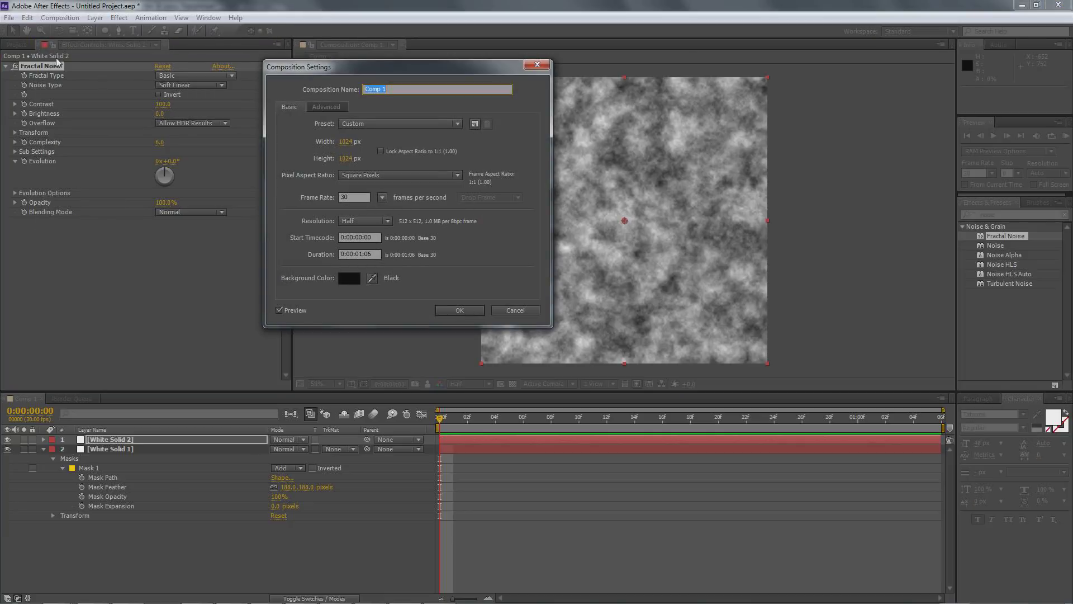
{"action": "left_click", "coordinate": [318, 108]}
{"action": "left_click", "coordinate": [295, 104]}
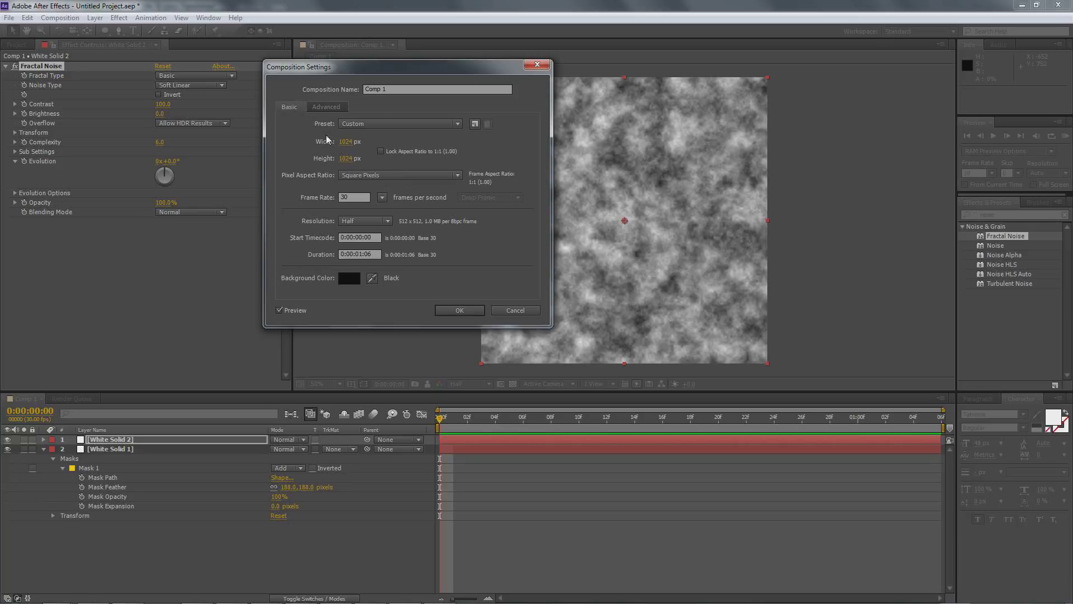
{"action": "left_click", "coordinate": [516, 311]}
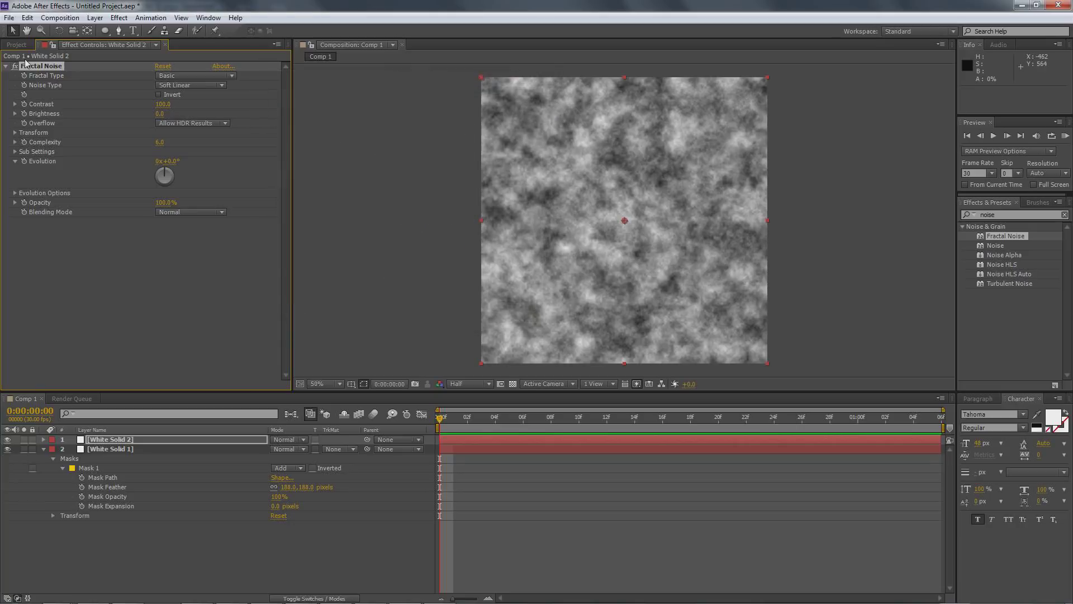
- Set the project's color depth to 16 bits per channel
{"action": "left_click", "coordinate": [96, 18]}
{"action": "left_click", "coordinate": [9, 17]}
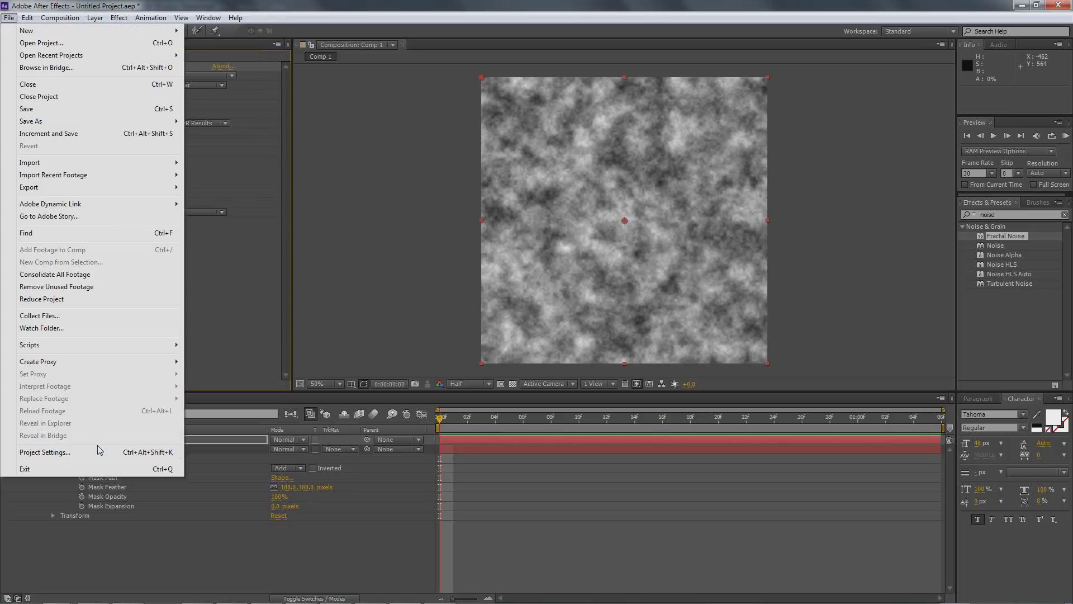
{"action": "left_click", "coordinate": [169, 439]}
{"action": "key", "text": "ctrl+alt+shift+k"}
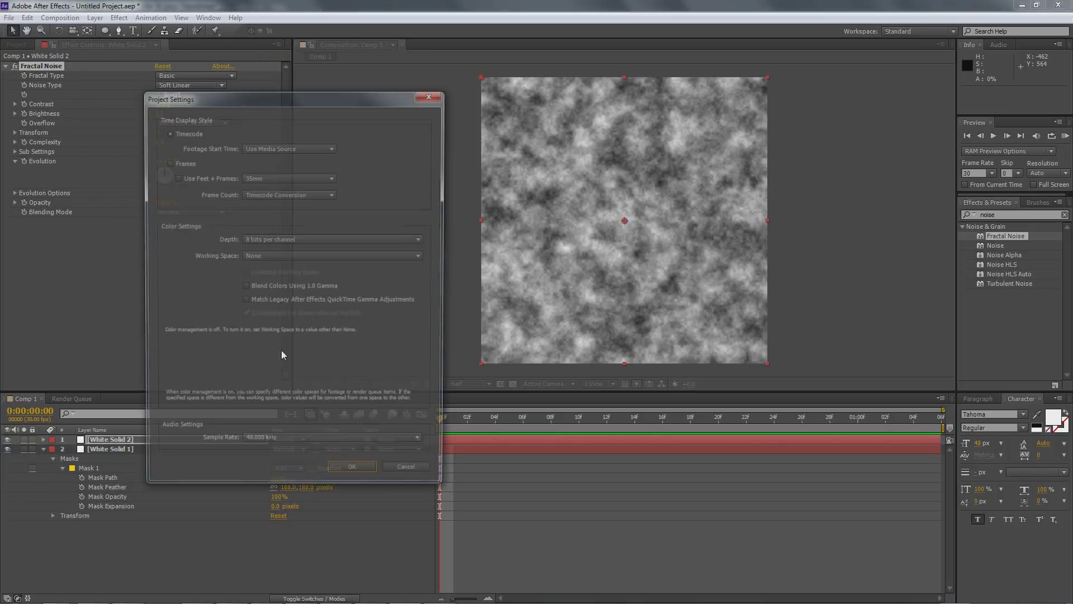
{"action": "left_click", "coordinate": [297, 237]}
{"action": "left_click", "coordinate": [290, 261]}
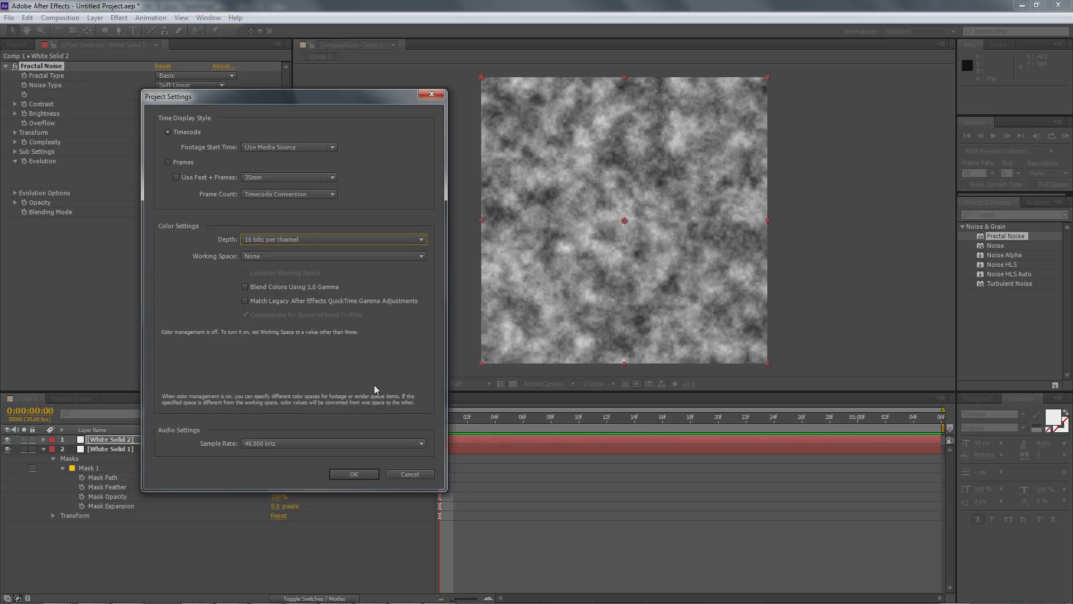
{"action": "left_click", "coordinate": [356, 476]}
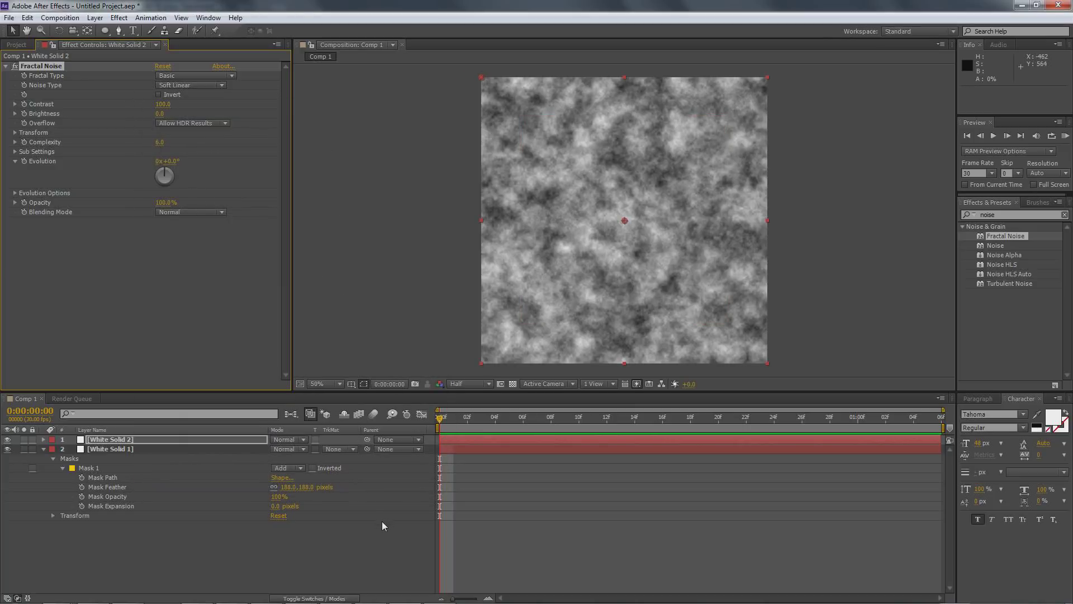
- Set the Fractal Noise complexity on the second white solid to 20
{"action": "left_click", "coordinate": [191, 288]}
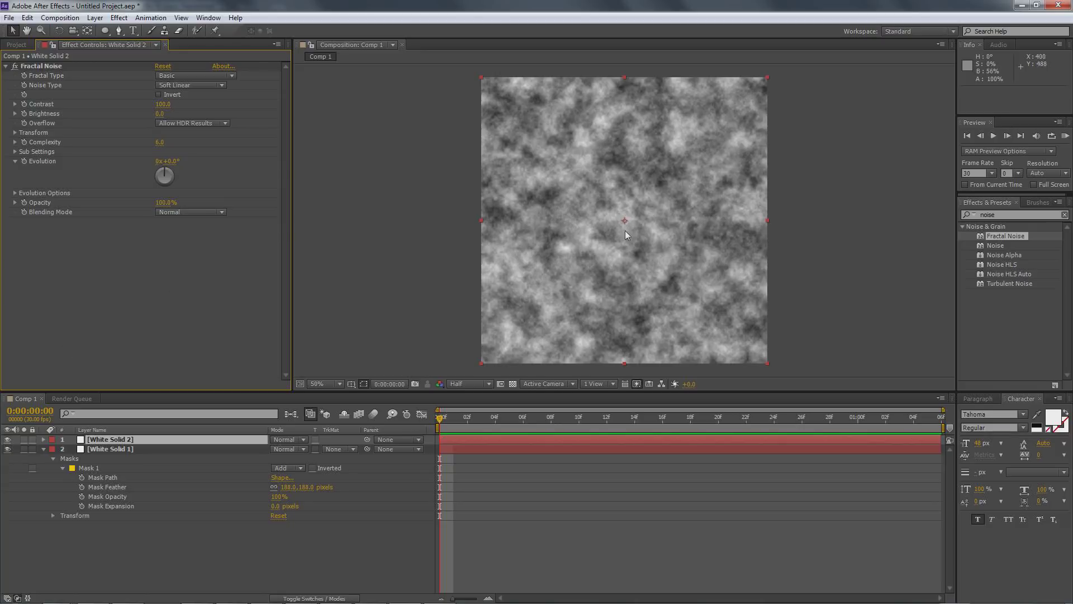
{"action": "scroll", "coordinate": [711, 246], "scroll_direction": "up", "scroll_amount": 2}
{"action": "scroll", "coordinate": [711, 246], "scroll_direction": "down", "scroll_amount": 4}
{"action": "key", "text": "slash"}
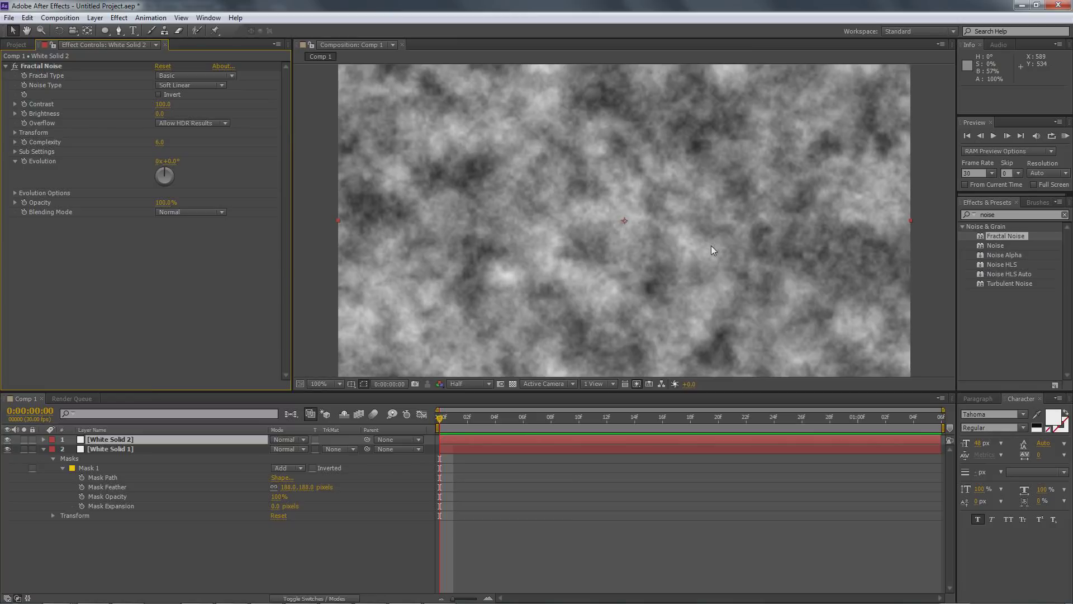
{"action": "key", "text": "comma"}
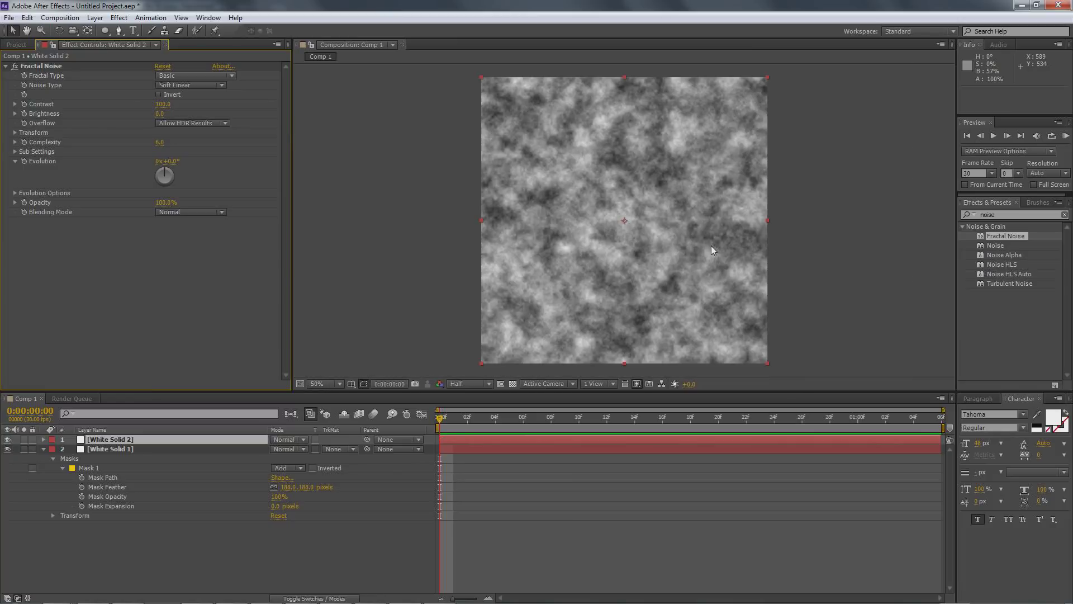
{"action": "left_click", "coordinate": [161, 143]}
{"action": "type", "text": "20"}
{"action": "key", "text": "Return"}
{"action": "left_click", "coordinate": [117, 356]}
- Rename the Fractal Noise solid layer as Noise1
{"action": "left_click", "coordinate": [119, 441]}
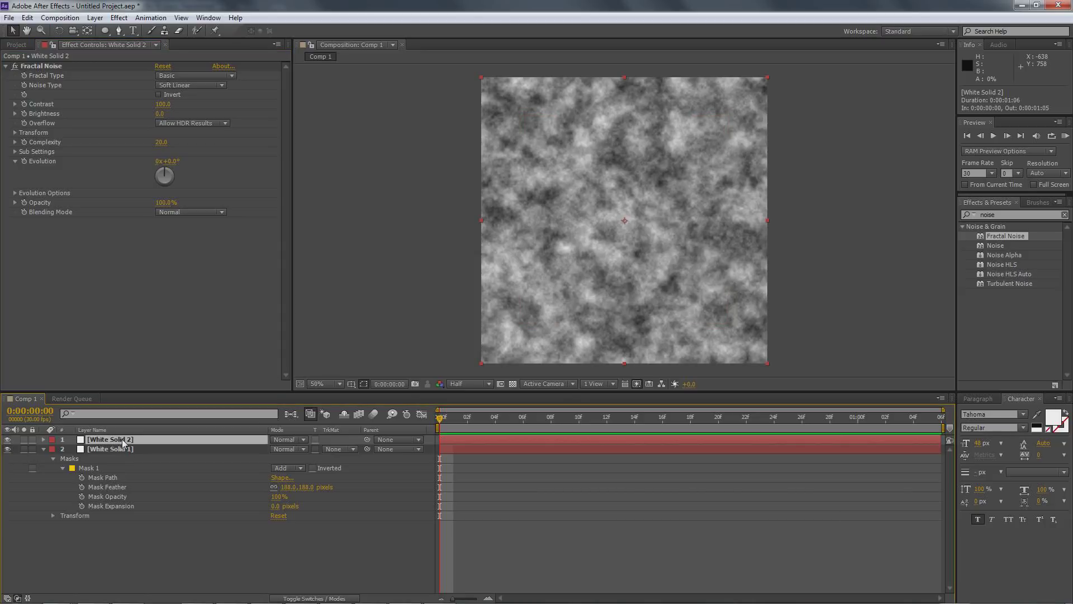
{"action": "key", "text": "Return"}
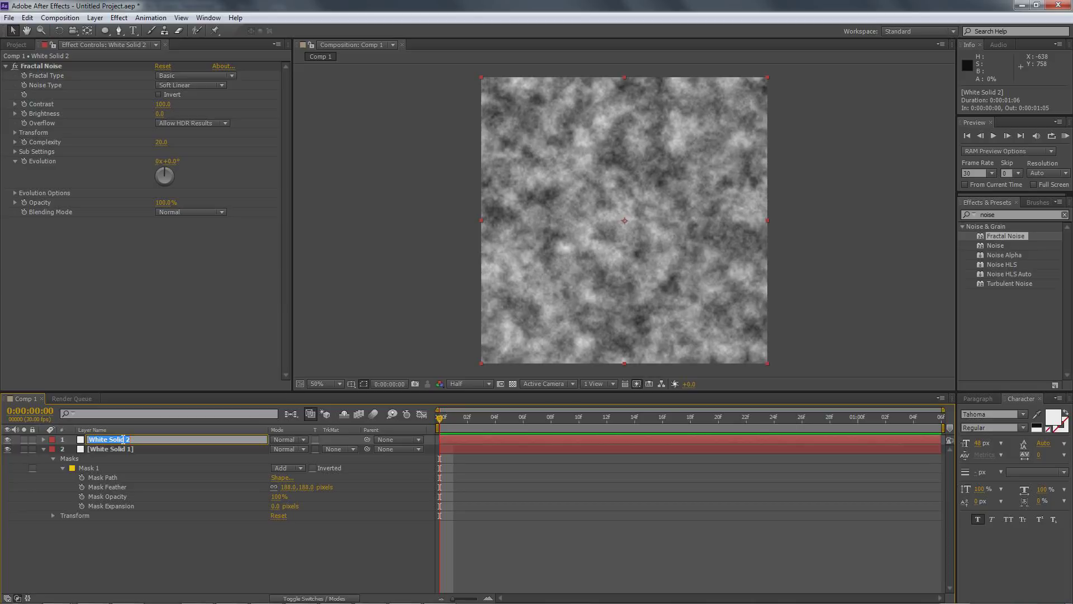
{"action": "type", "text": "Noise1"}
{"action": "key", "text": "Return"}
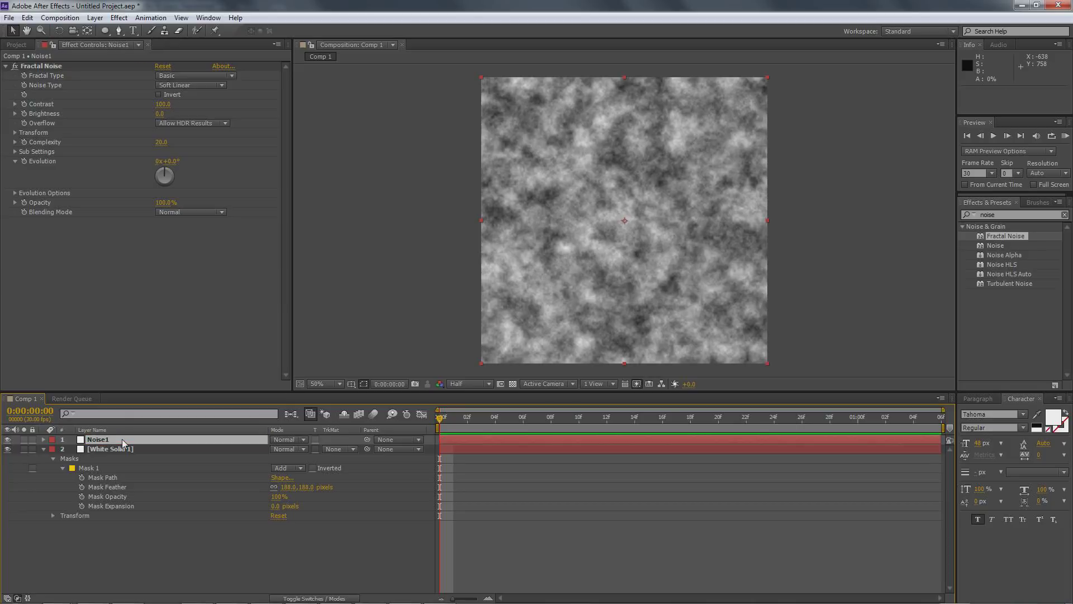
- Rename the masked white solid layer as Shape
{"action": "left_click", "coordinate": [104, 449]}
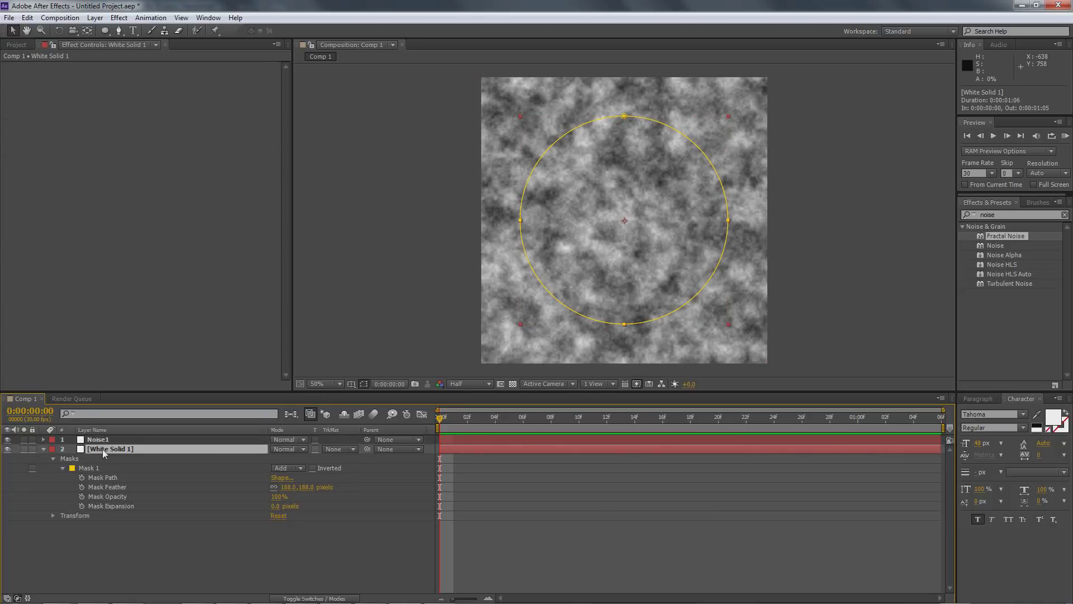
{"action": "key", "text": "Return"}
{"action": "type", "text": "Shape"}
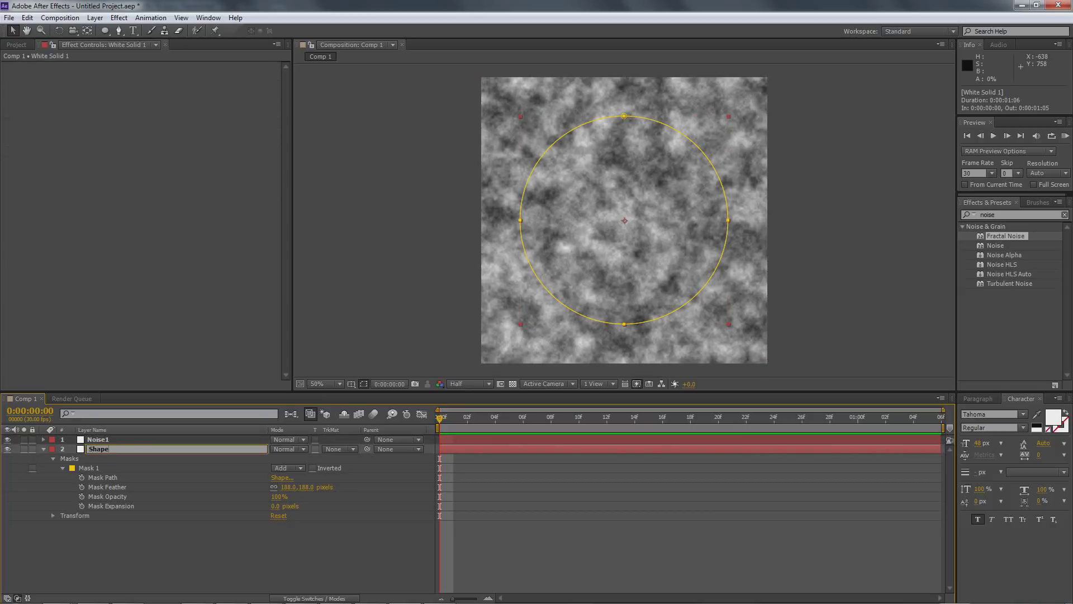
{"action": "key", "text": "Return"}
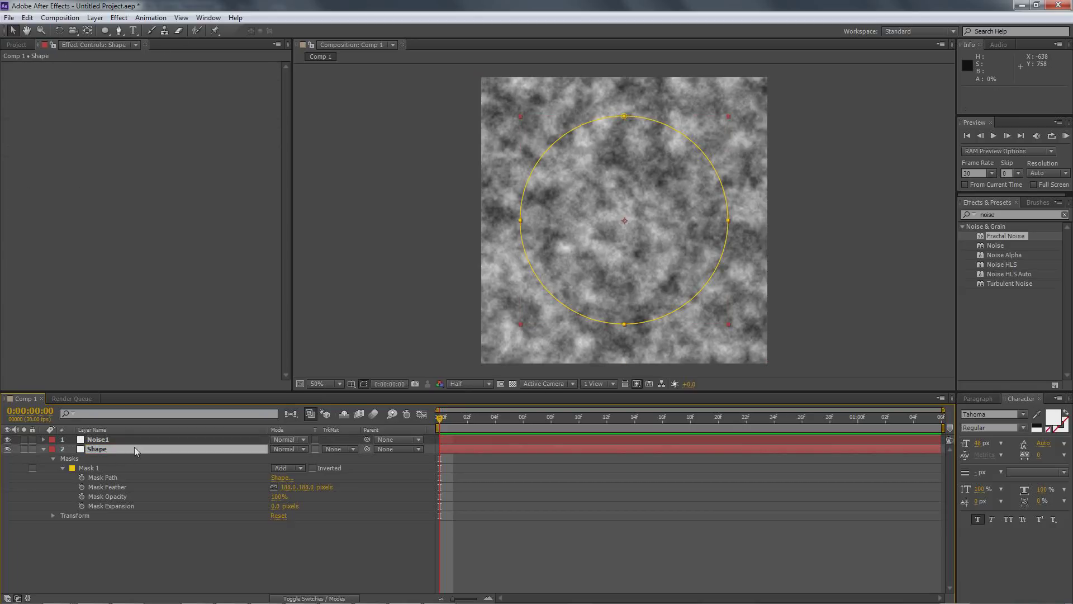
- Switch the layer list between source names and layer names to compare how both layers are labelled
{"action": "left_click", "coordinate": [129, 429]}
{"action": "key", "text": "ctrl+z"}
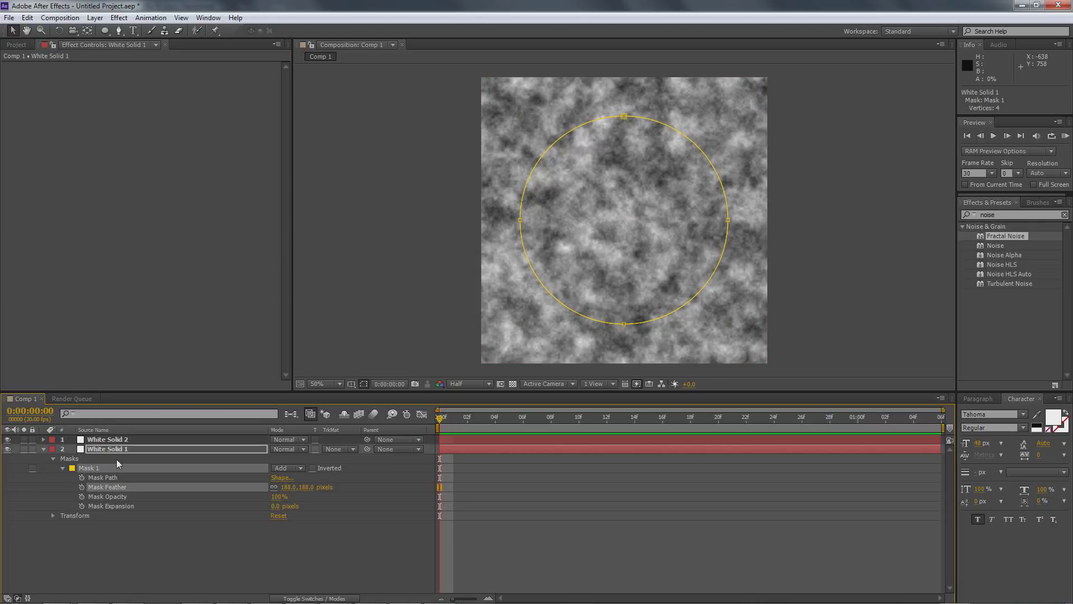
{"action": "left_click", "coordinate": [120, 450]}
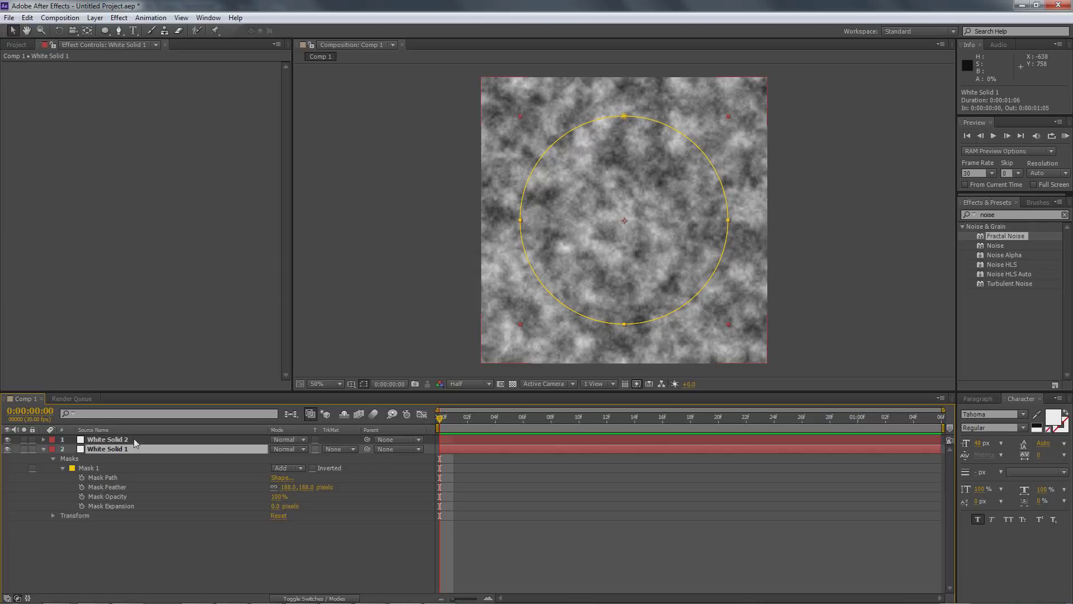
{"action": "left_click", "coordinate": [128, 439]}
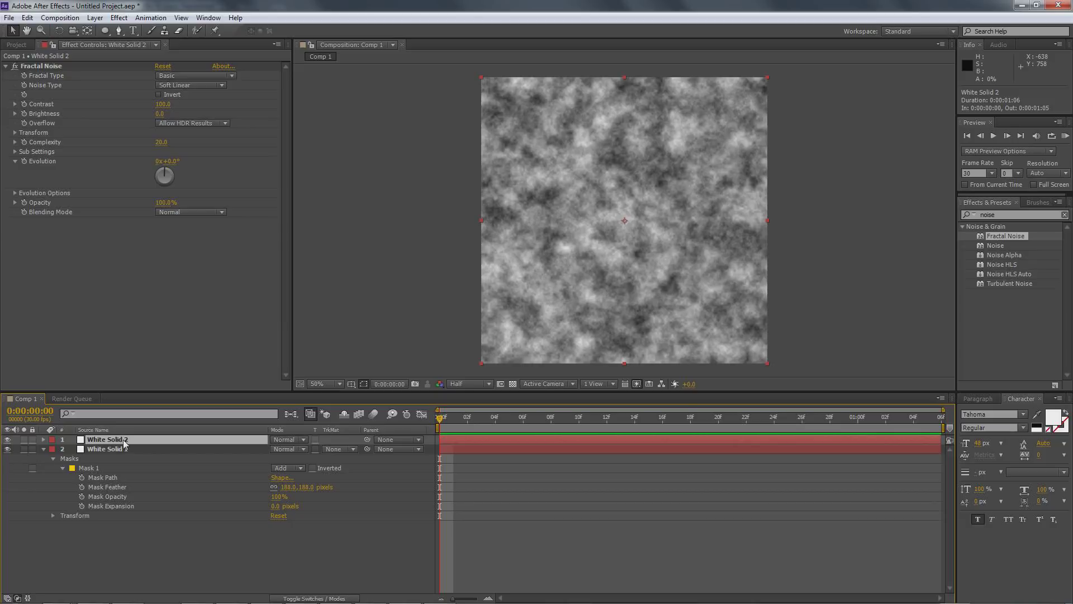
{"action": "key", "text": "Return"}
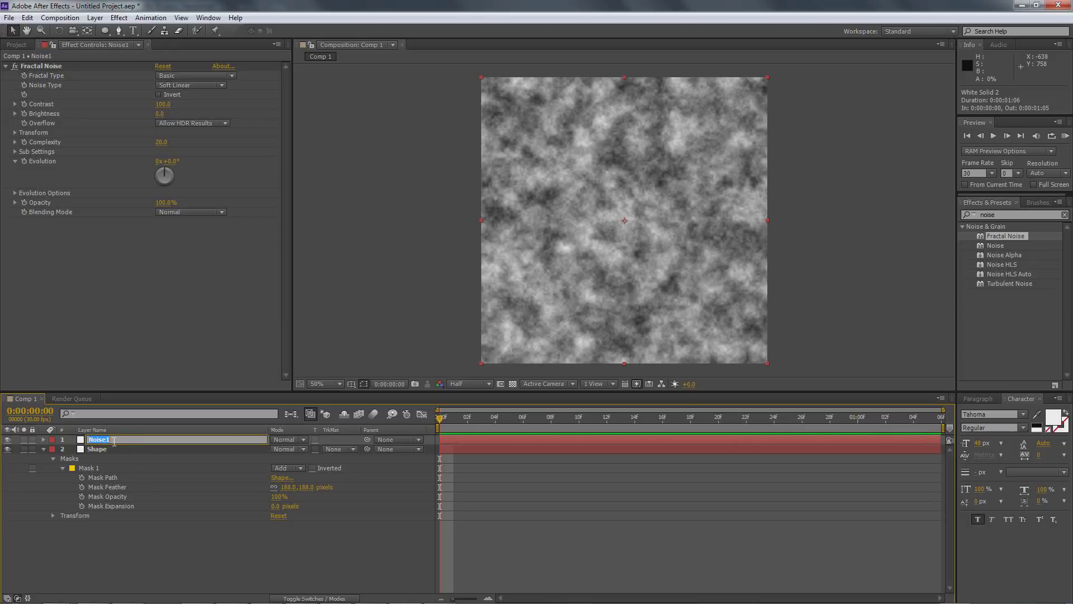
{"action": "left_click", "coordinate": [129, 478]}
{"action": "left_click", "coordinate": [169, 558]}
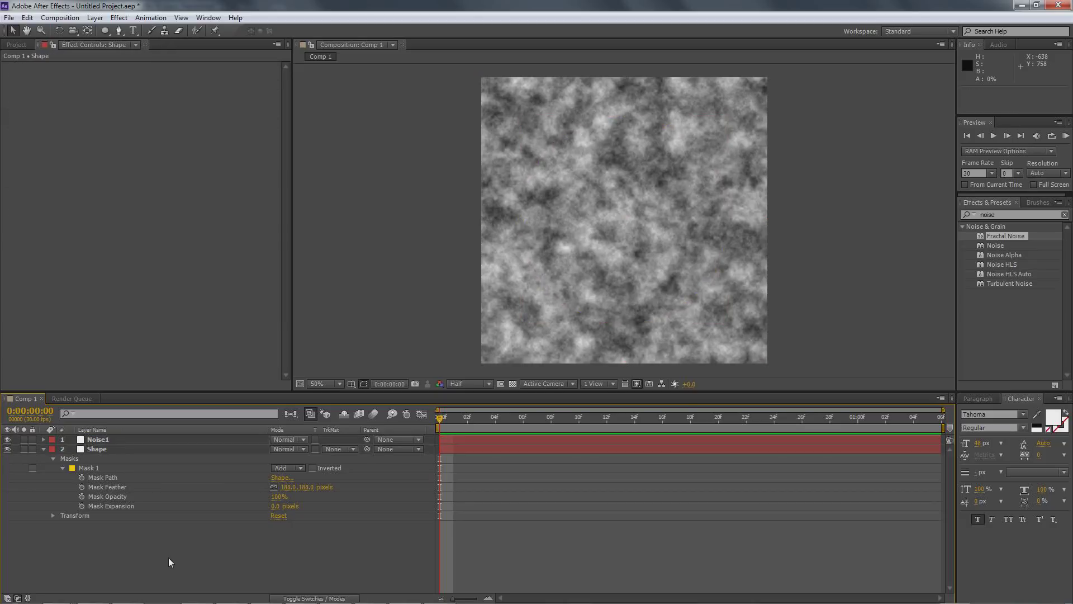
{"action": "left_click", "coordinate": [107, 429]}
{"action": "left_click", "coordinate": [106, 430]}
- Pre-compose the Noise1 layer, moving all attributes into the new composition, and show the project's item list
{"action": "right_click", "coordinate": [111, 439]}
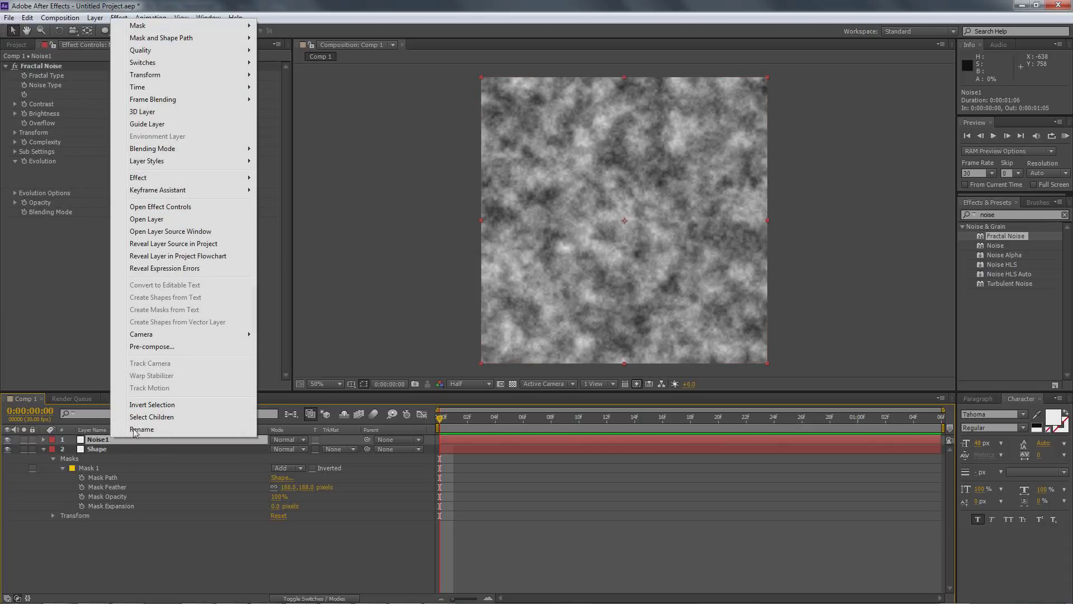
{"action": "left_click", "coordinate": [155, 347]}
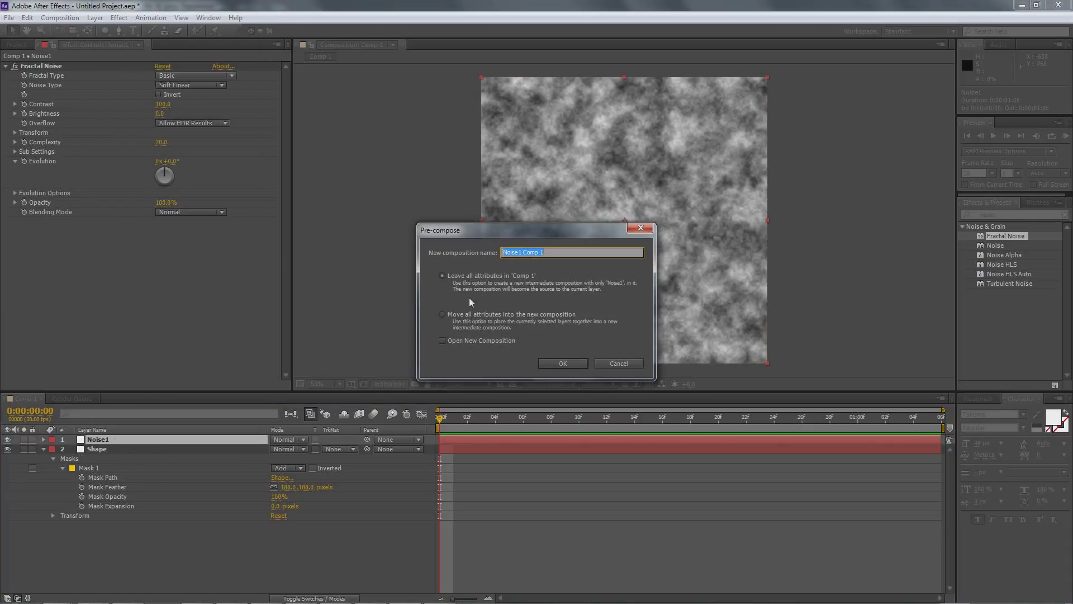
{"action": "left_click", "coordinate": [481, 314]}
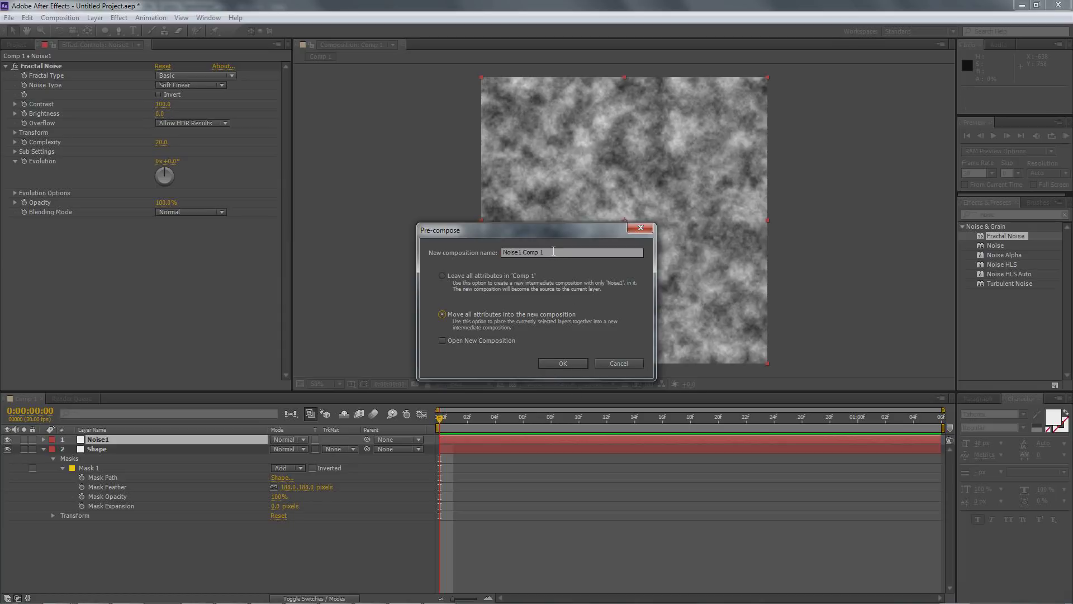
{"action": "left_click", "coordinate": [569, 364]}
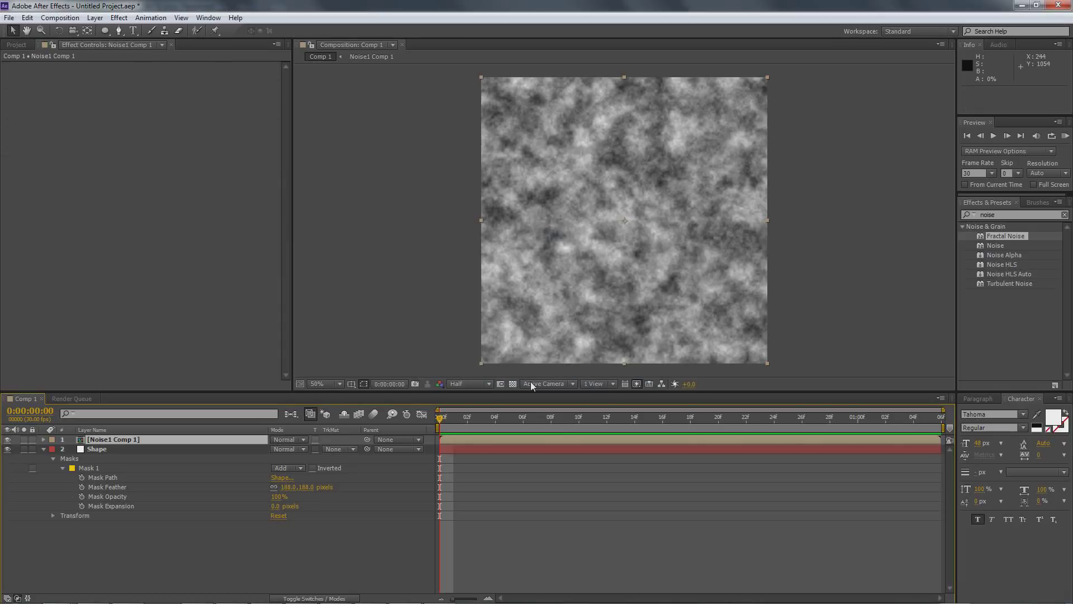
{"action": "left_click", "coordinate": [17, 45]}
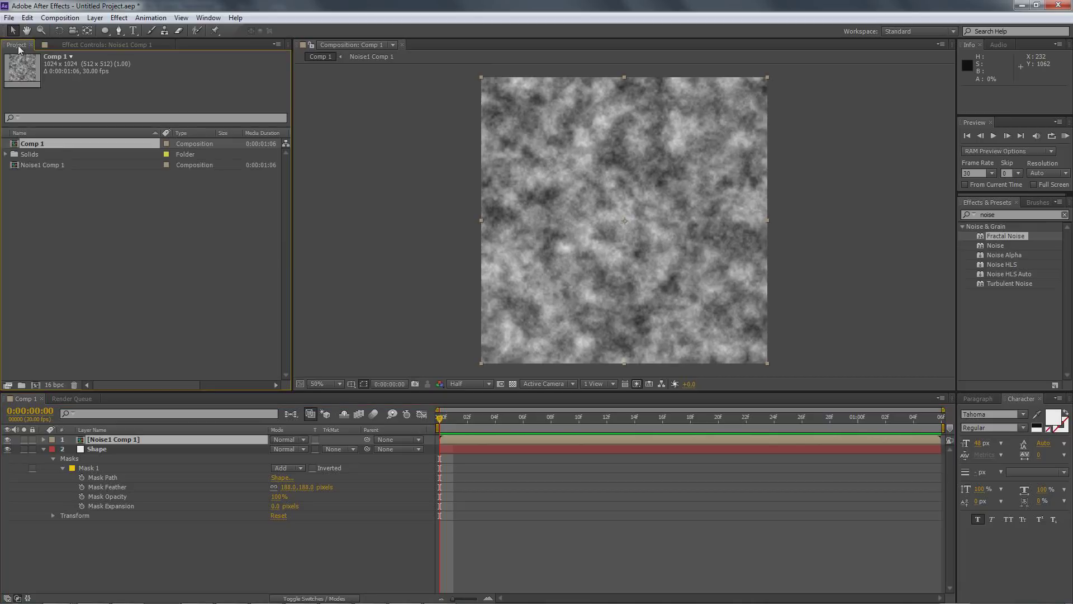
- Open the Noise1 Comp 1 composition and place its timeline directly beside Comp 1
{"action": "left_click", "coordinate": [79, 255]}
{"action": "left_click", "coordinate": [66, 155]}
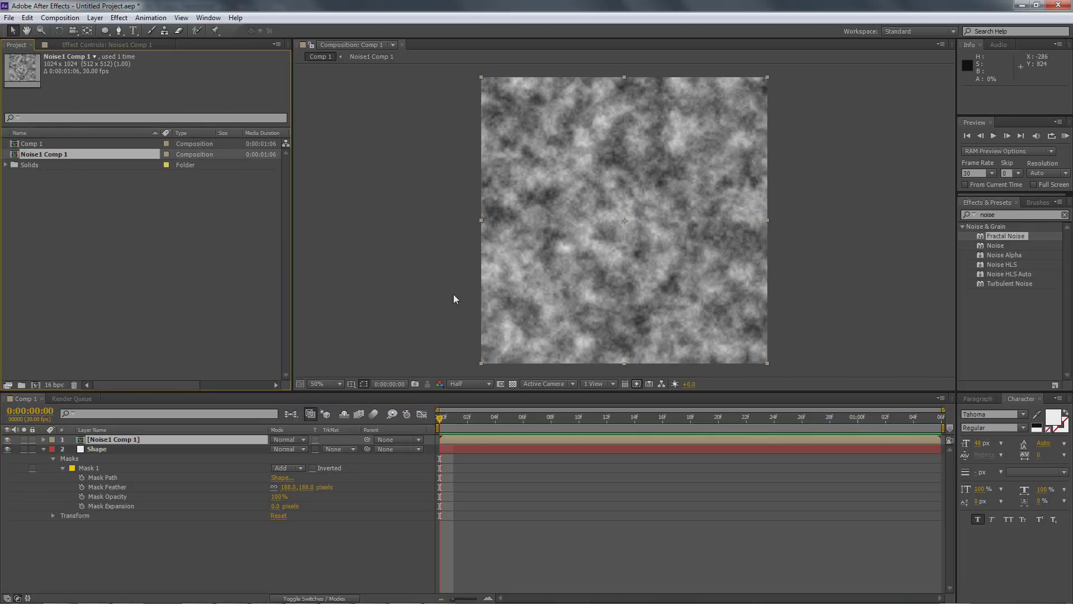
{"action": "double_click", "coordinate": [54, 158]}
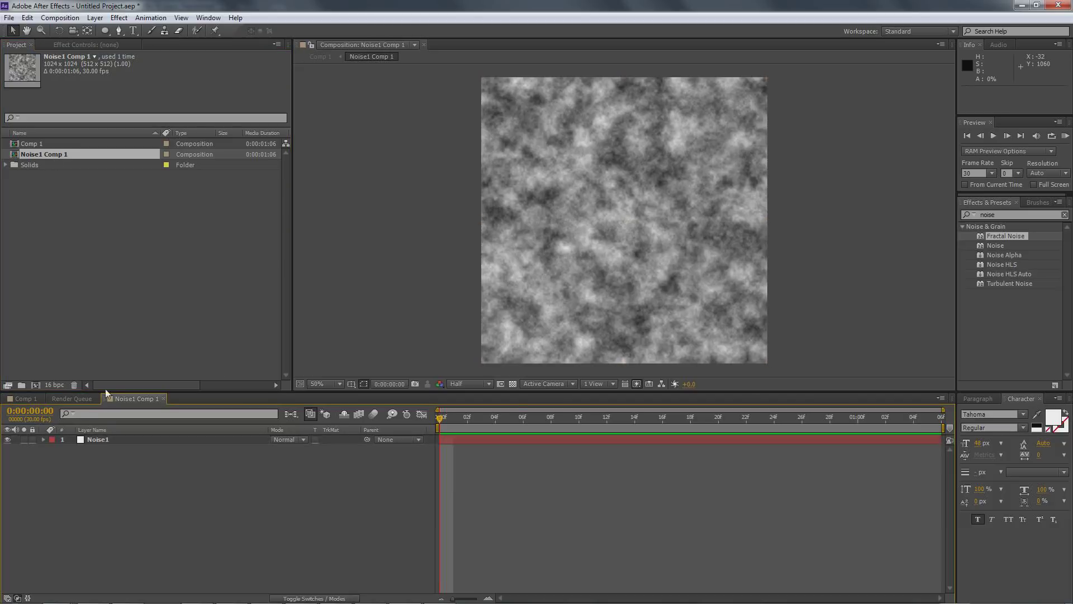
{"action": "left_click", "coordinate": [68, 399]}
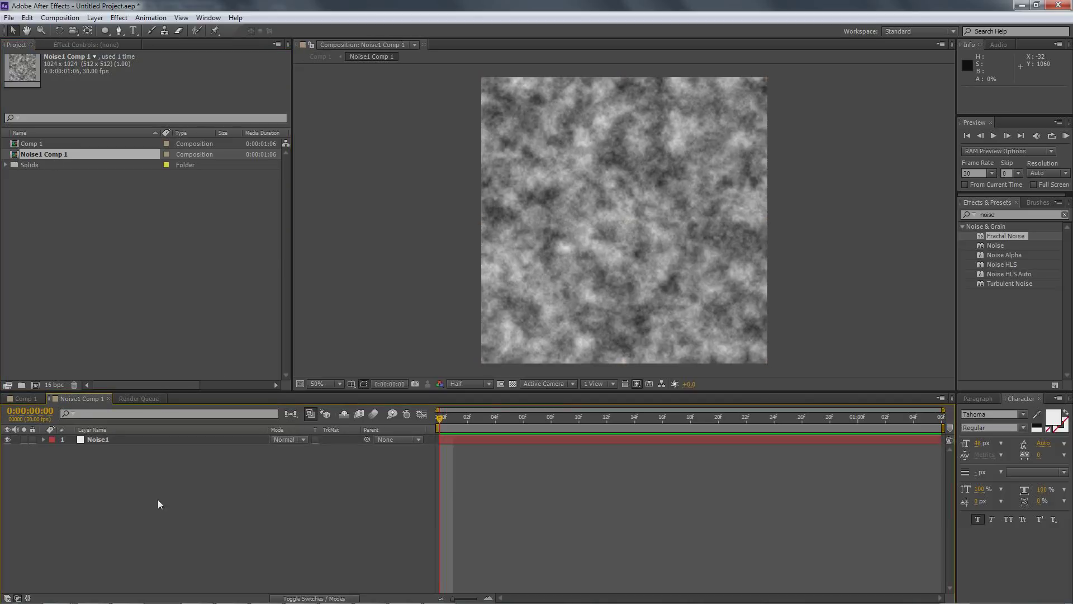
- Select the Noise1 layer, expand it in the timeline and show its Fractal Noise effect settings
{"action": "left_click", "coordinate": [110, 439]}
{"action": "left_click", "coordinate": [540, 497]}
{"action": "left_click", "coordinate": [501, 440]}
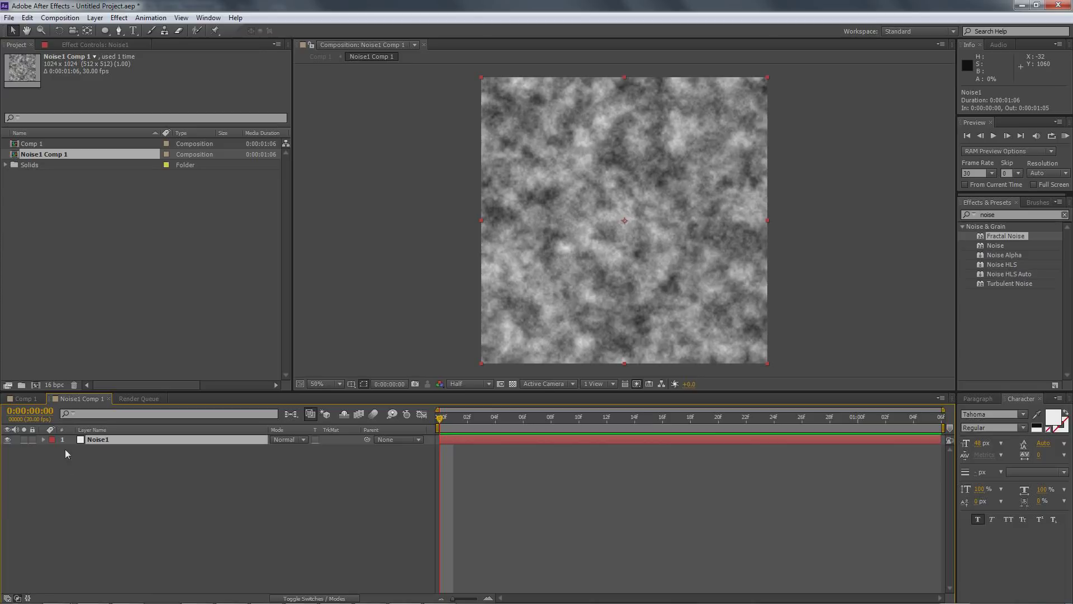
{"action": "left_click", "coordinate": [43, 440]}
{"action": "left_click", "coordinate": [78, 45]}
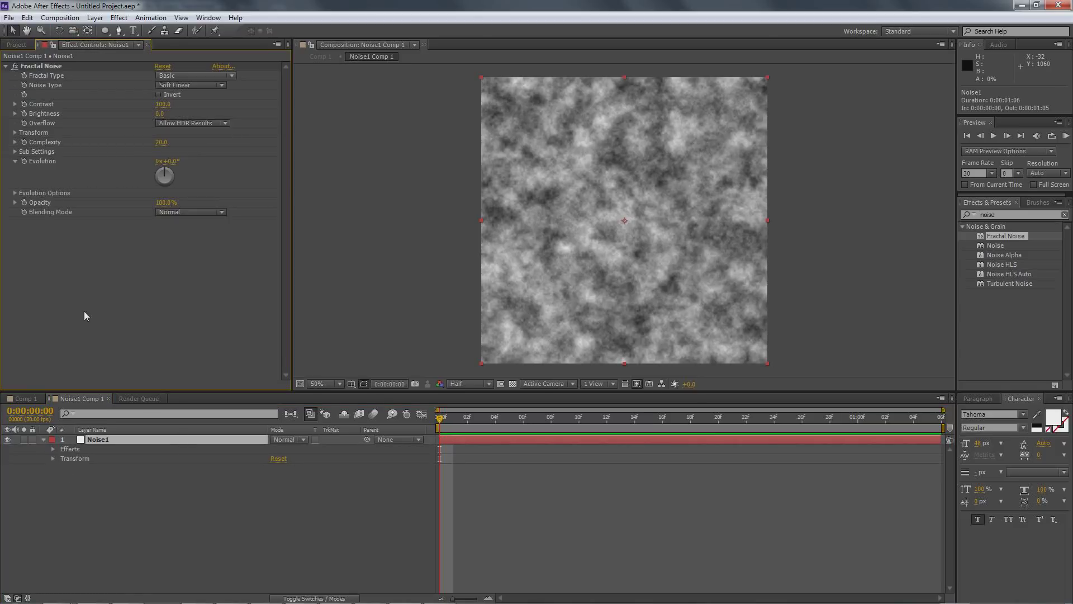
- Turn on keyframing for Fractal Noise Evolution and Scale at the first frame and reveal both properties in the timeline
{"action": "left_click", "coordinate": [24, 162]}
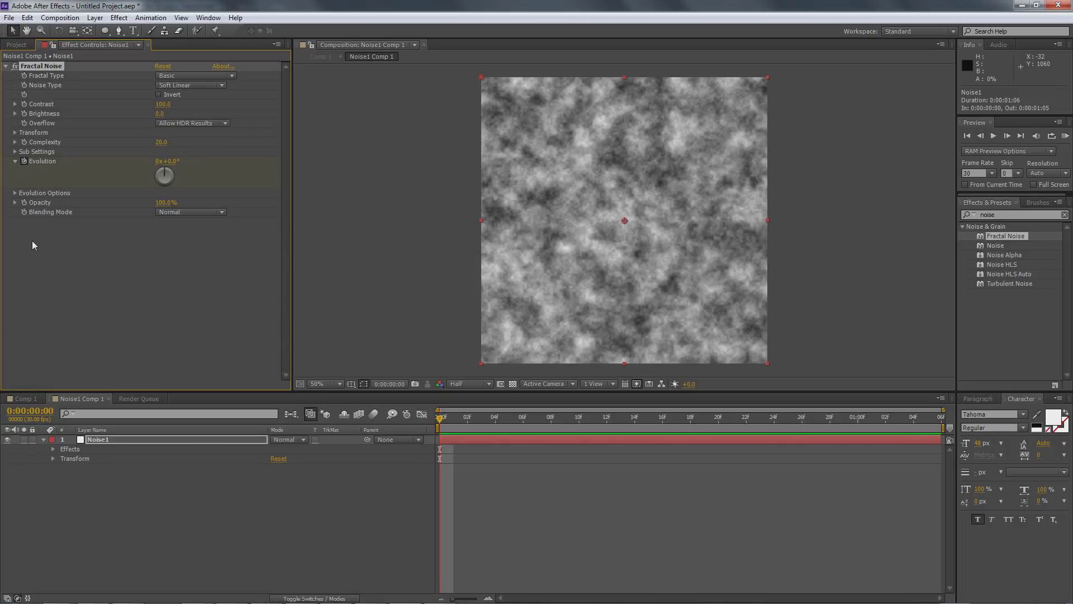
{"action": "left_click", "coordinate": [15, 132]}
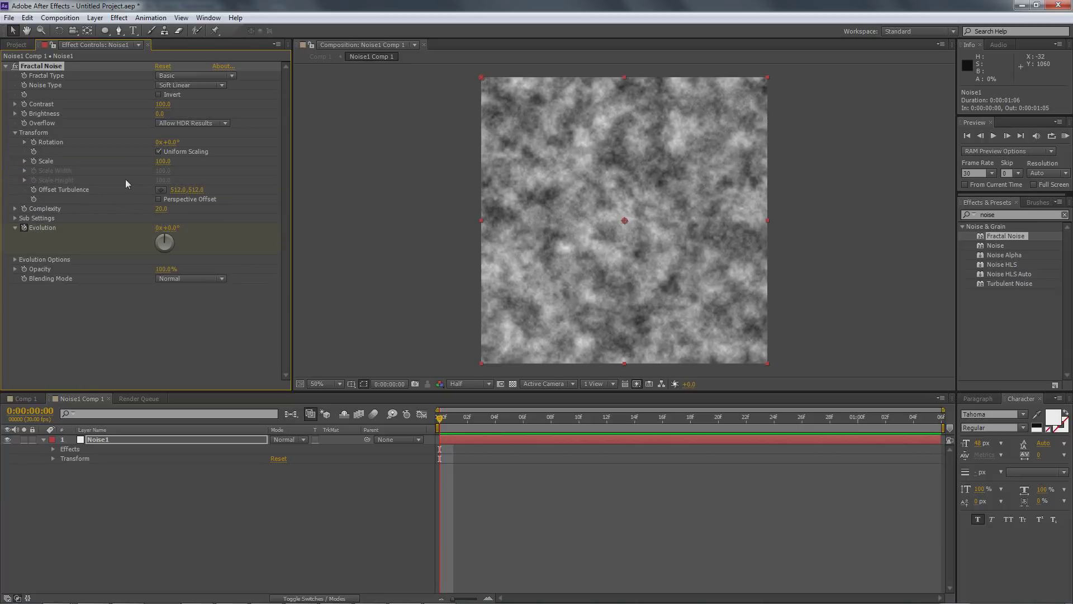
{"action": "left_click", "coordinate": [25, 161]}
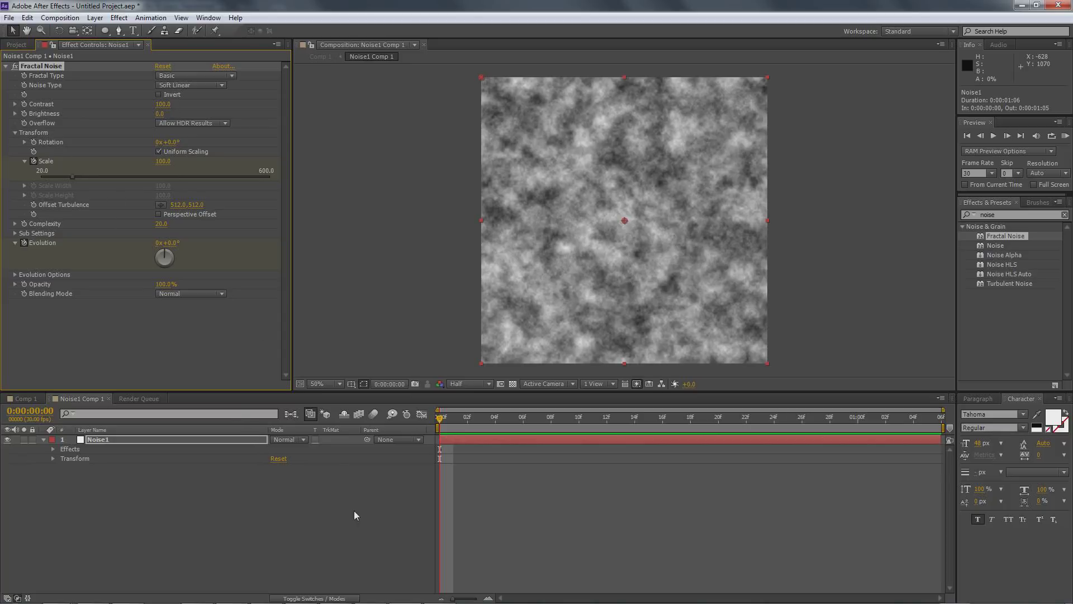
{"action": "left_click", "coordinate": [53, 449]}
{"action": "left_click", "coordinate": [63, 458]}
{"action": "scroll", "coordinate": [159, 522], "scroll_direction": "down", "scroll_amount": 1}
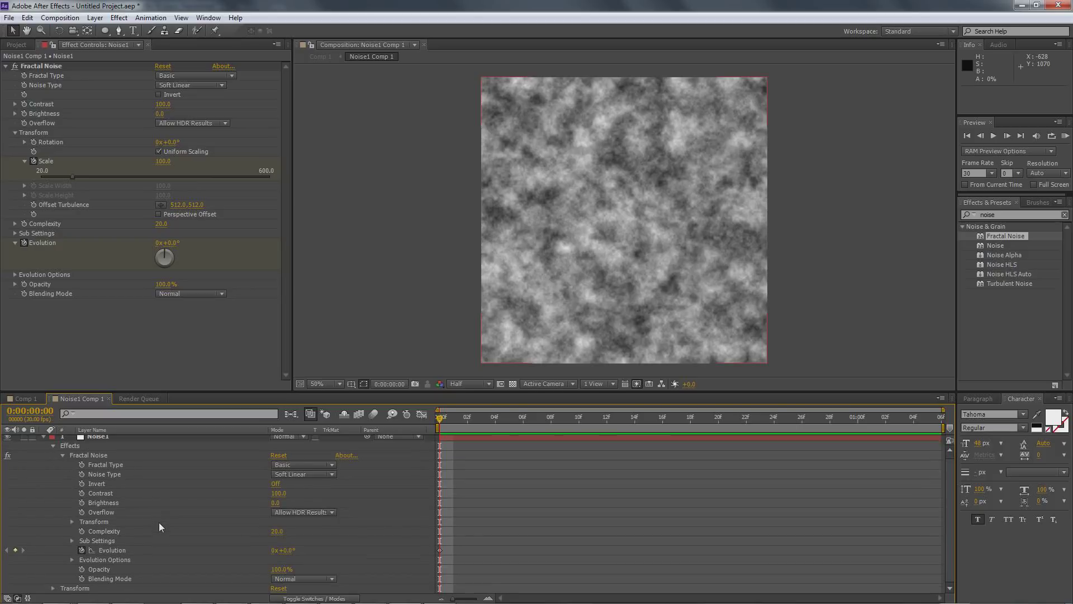
{"action": "left_click", "coordinate": [73, 523]}
{"action": "scroll", "coordinate": [583, 557], "scroll_direction": "down", "scroll_amount": 3}
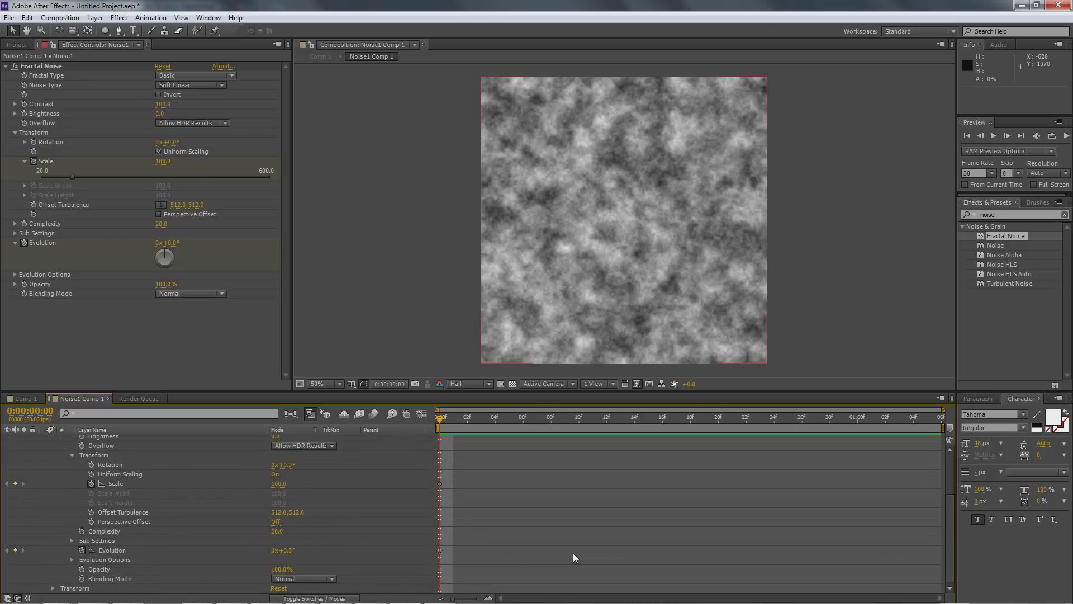
- Add an Evolution keyframe of 60° at 0:00:01:05
{"action": "left_click_drag", "start_coordinate": [441, 421], "coordinate": [953, 426]}
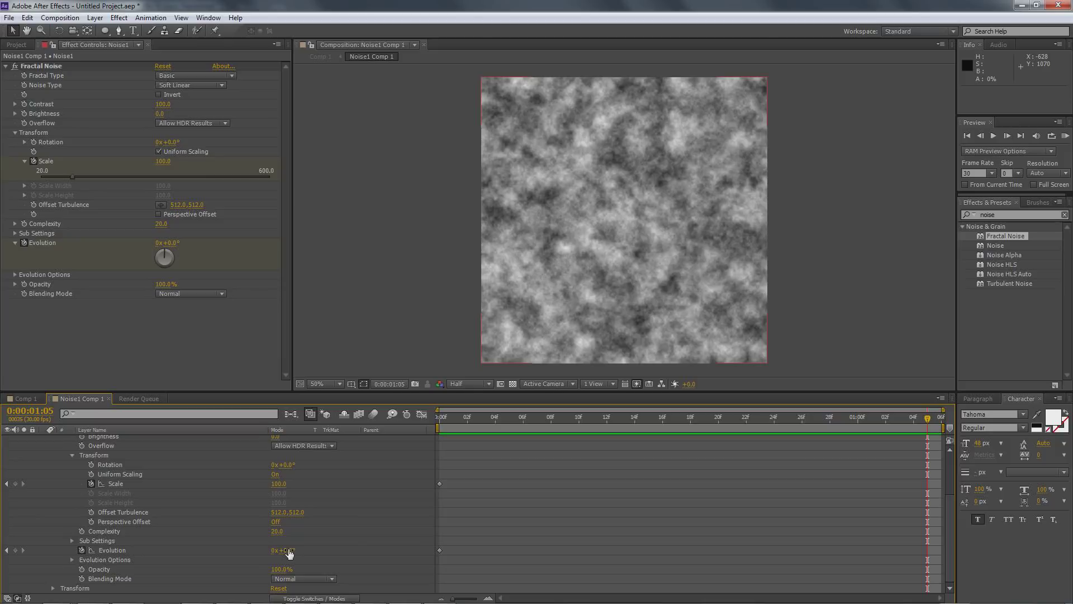
{"action": "left_click_drag", "start_coordinate": [289, 553], "coordinate": [310, 548]}
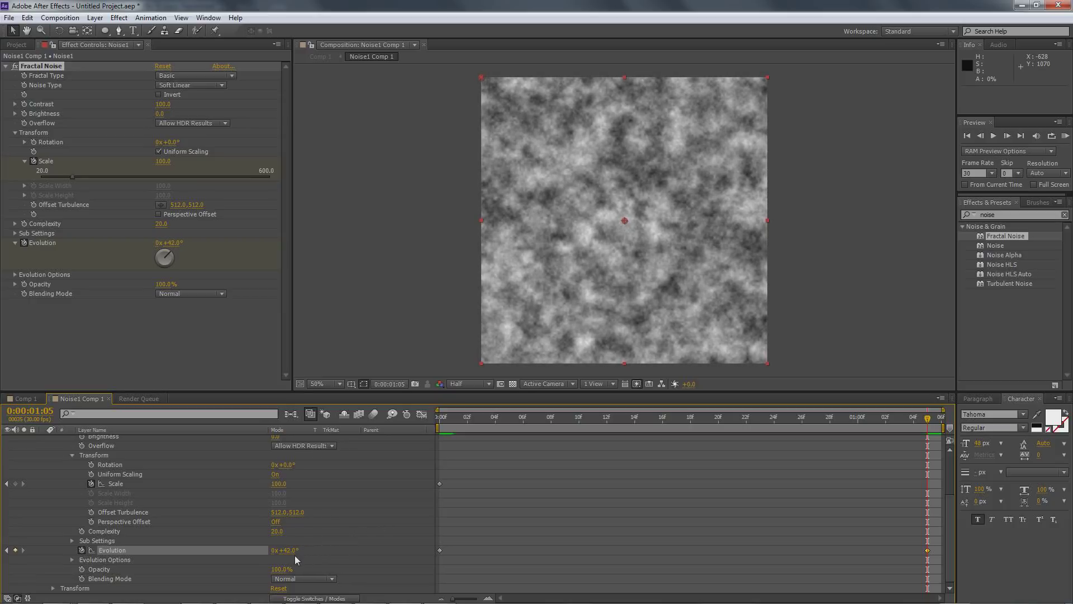
{"action": "left_click", "coordinate": [288, 550]}
{"action": "type", "text": "60"}
{"action": "key", "text": "Return"}
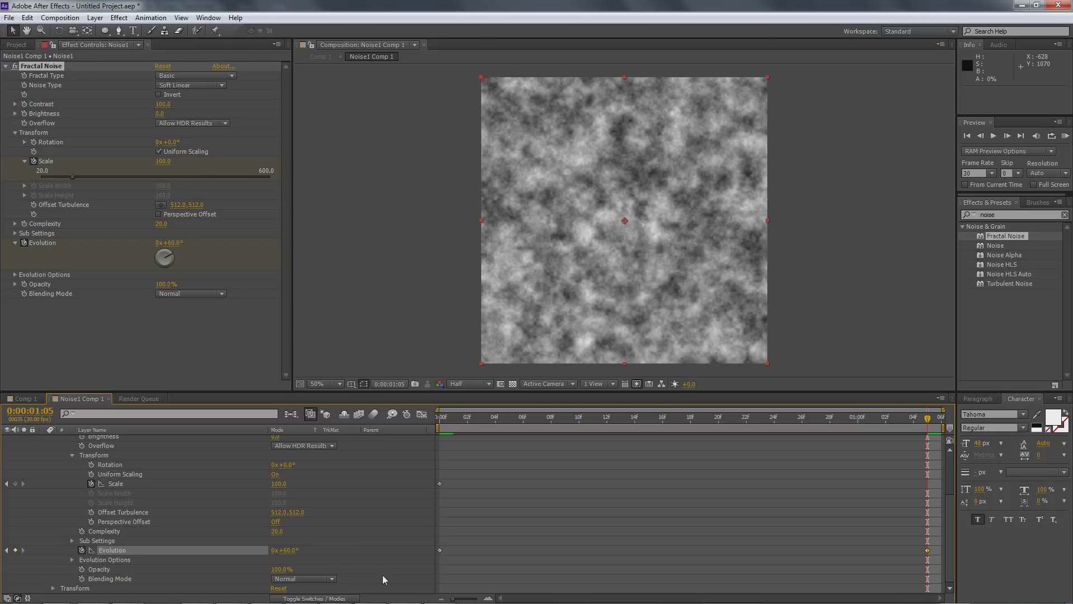
- Close the Noise1 layer view and play a RAM preview of the evolving noise
{"action": "key", "text": "KP_Enter"}
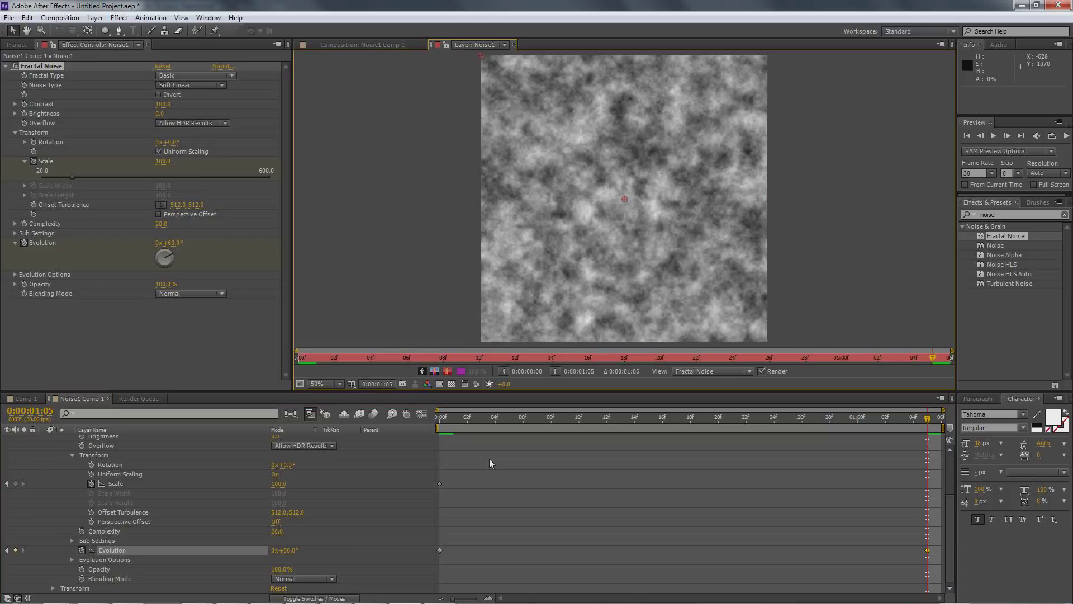
{"action": "left_click", "coordinate": [514, 45]}
{"action": "left_click", "coordinate": [1048, 137]}
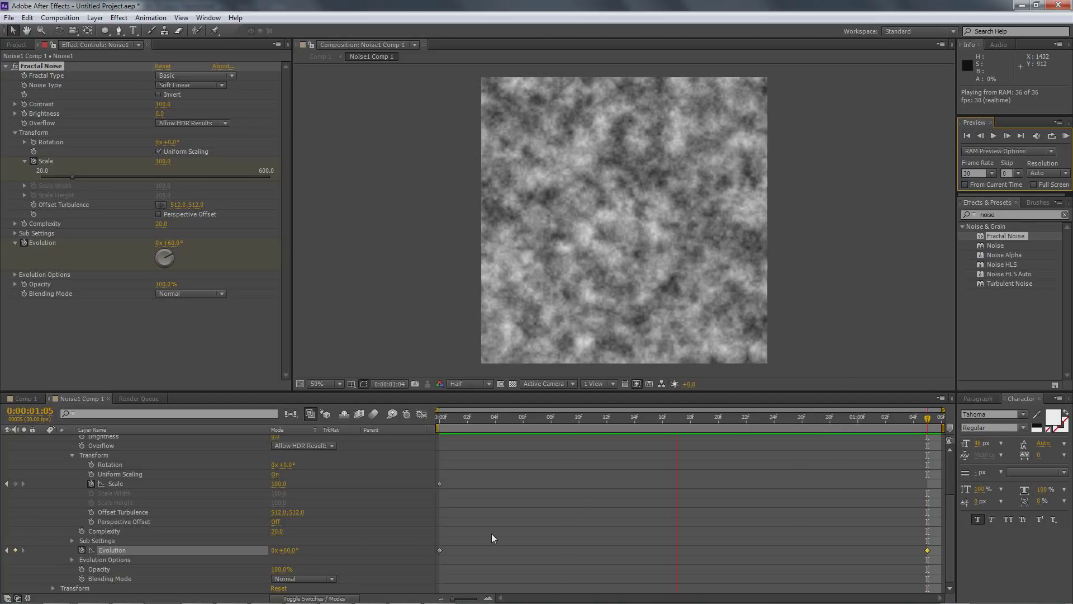
{"action": "key", "text": "space"}
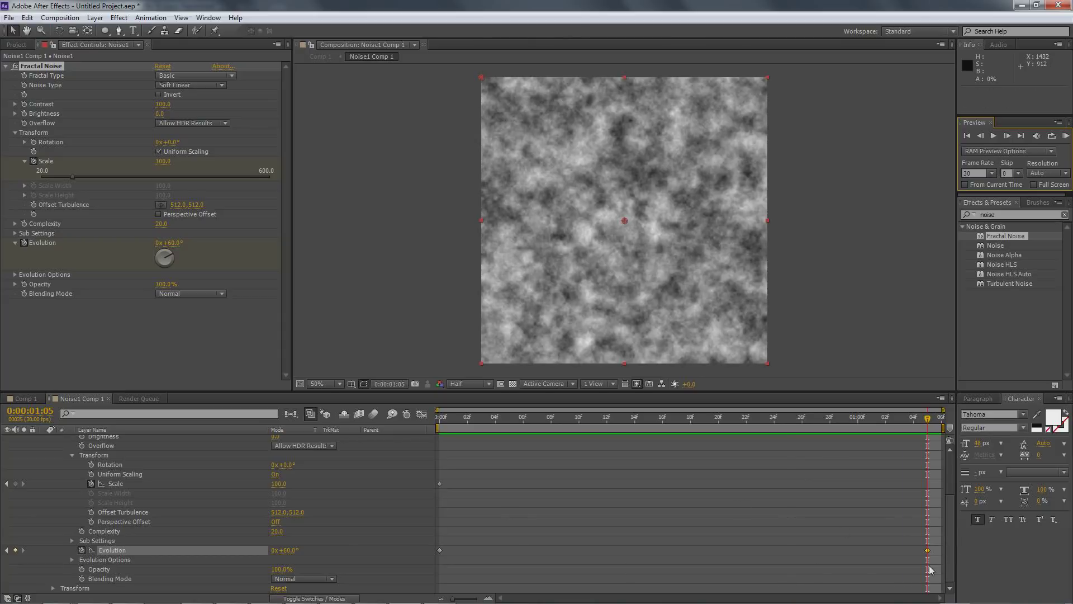
- Move the ending Evolution keyframe to 0:00:01:06 and add a Scale keyframe of 200 at the same time
{"action": "left_click_drag", "start_coordinate": [928, 551], "coordinate": [940, 552]}
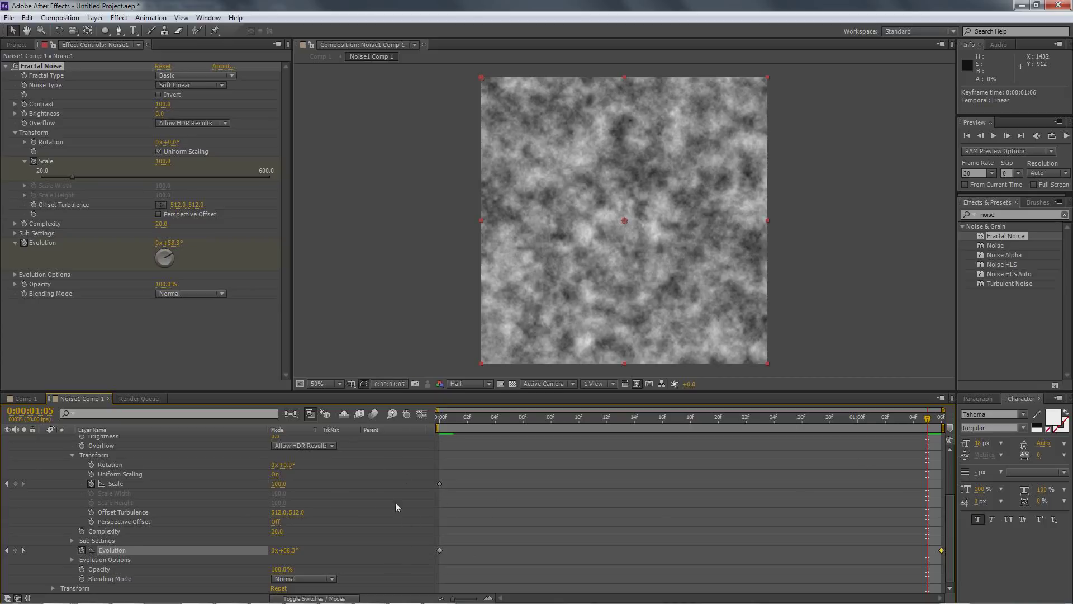
{"action": "left_click", "coordinate": [15, 484]}
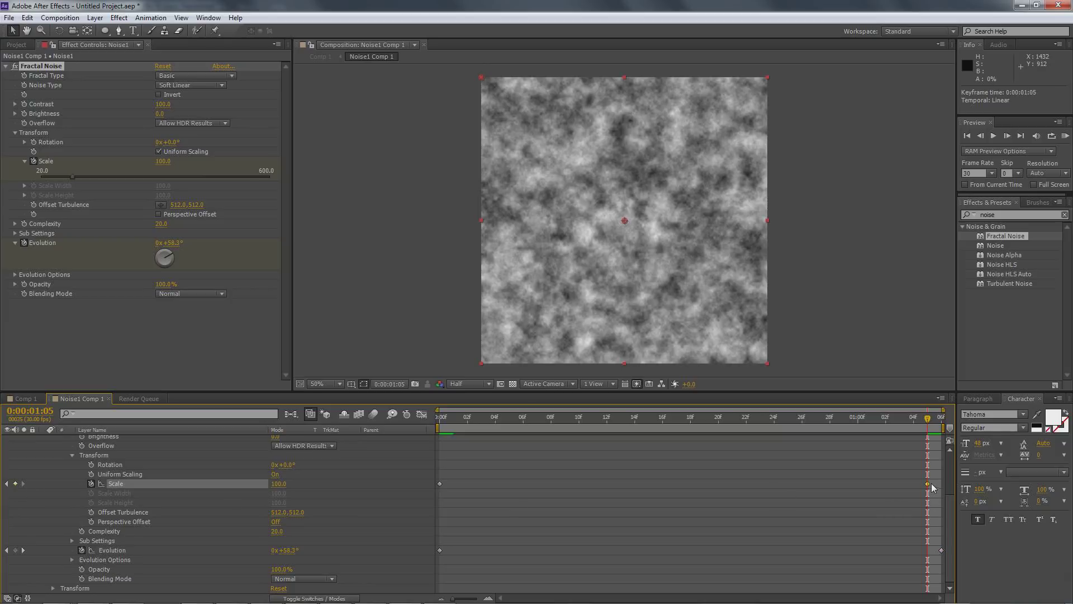
{"action": "left_click_drag", "start_coordinate": [941, 484], "coordinate": [928, 484]}
{"action": "type", "text": "200"}
{"action": "key", "text": "Return"}
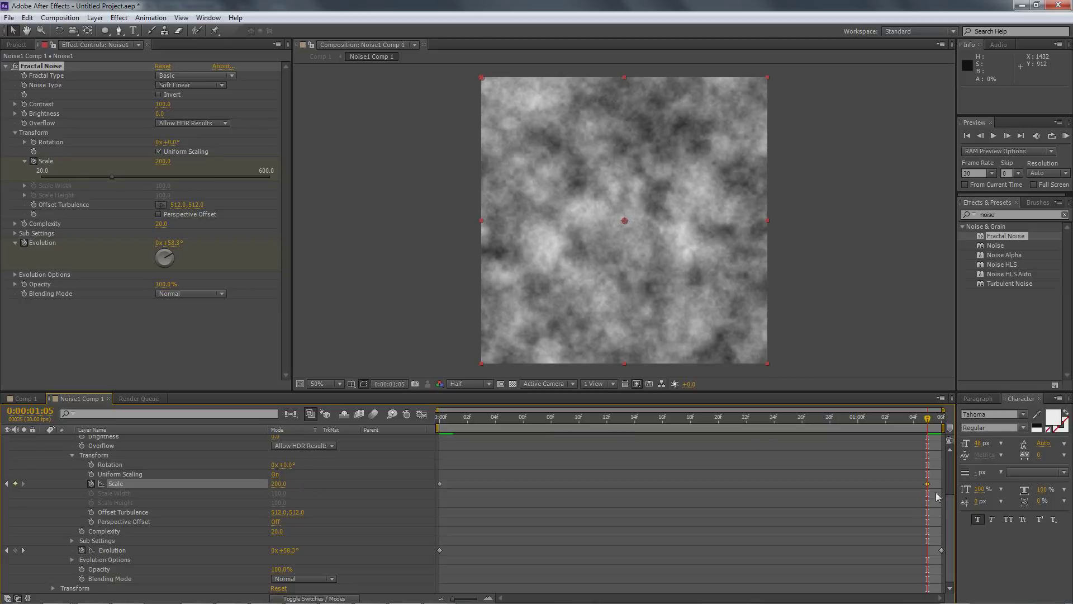
{"action": "left_click_drag", "start_coordinate": [928, 483], "coordinate": [939, 482]}
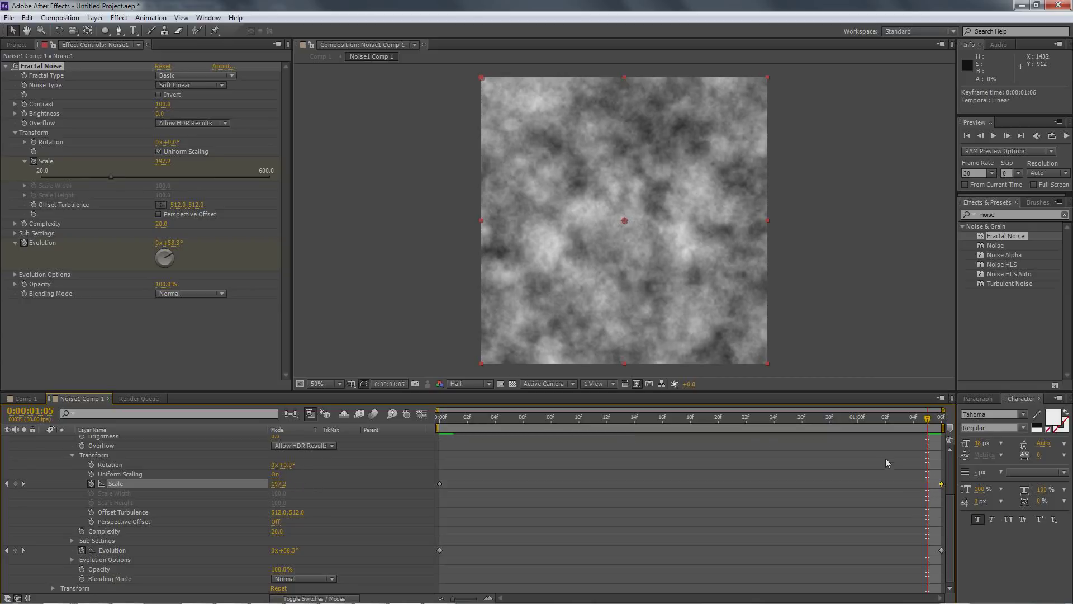
- Return to the first frame and set its Scale keyframe to 50
{"action": "left_click_drag", "start_coordinate": [454, 422], "coordinate": [429, 418]}
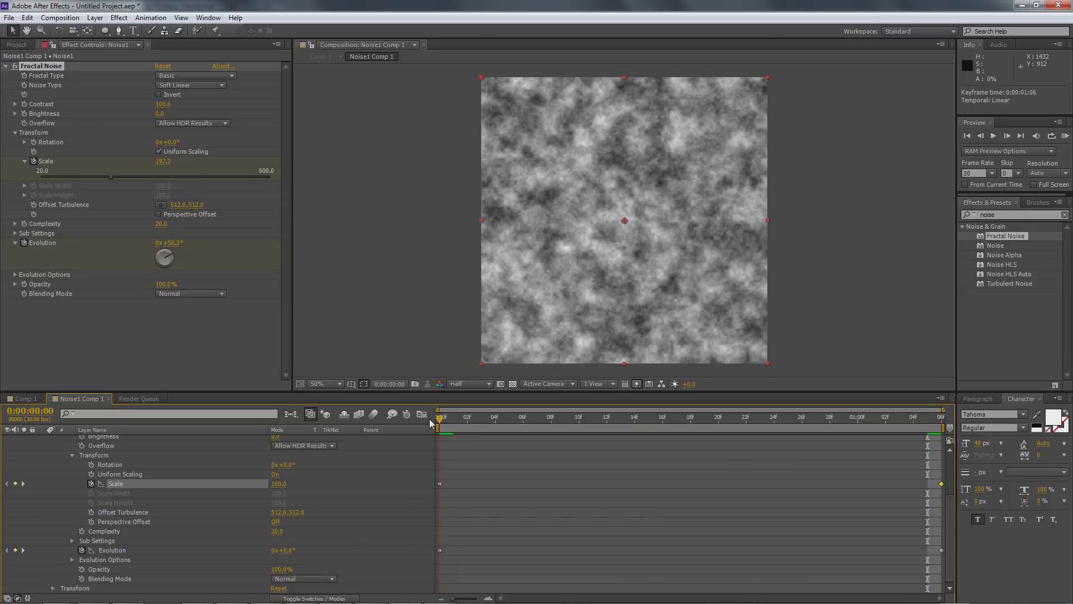
{"action": "left_click", "coordinate": [441, 484]}
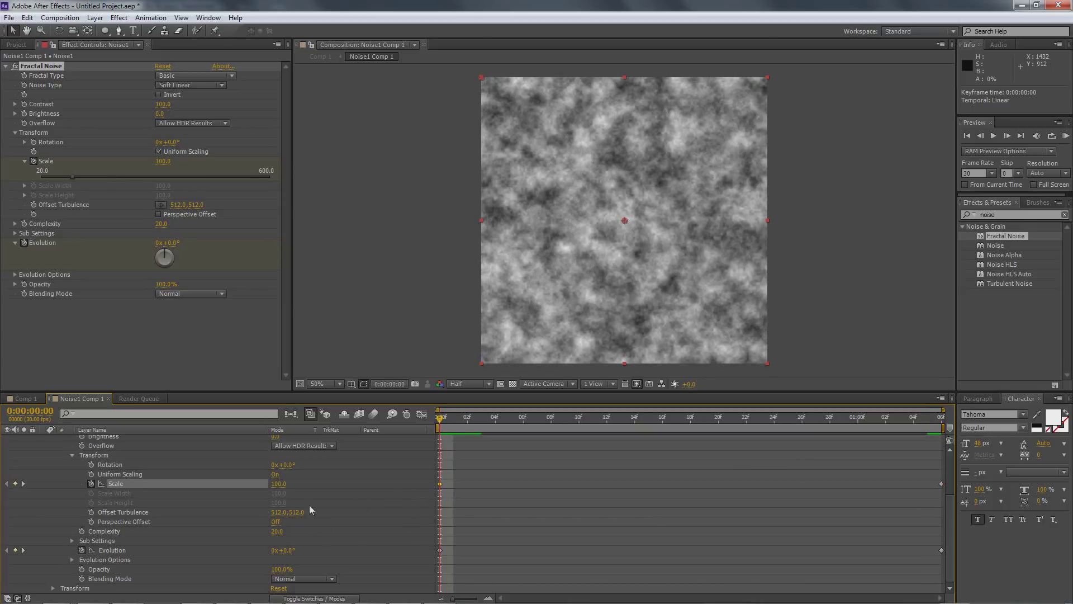
{"action": "left_click", "coordinate": [279, 484]}
{"action": "type", "text": "50"}
{"action": "key", "text": "Return"}
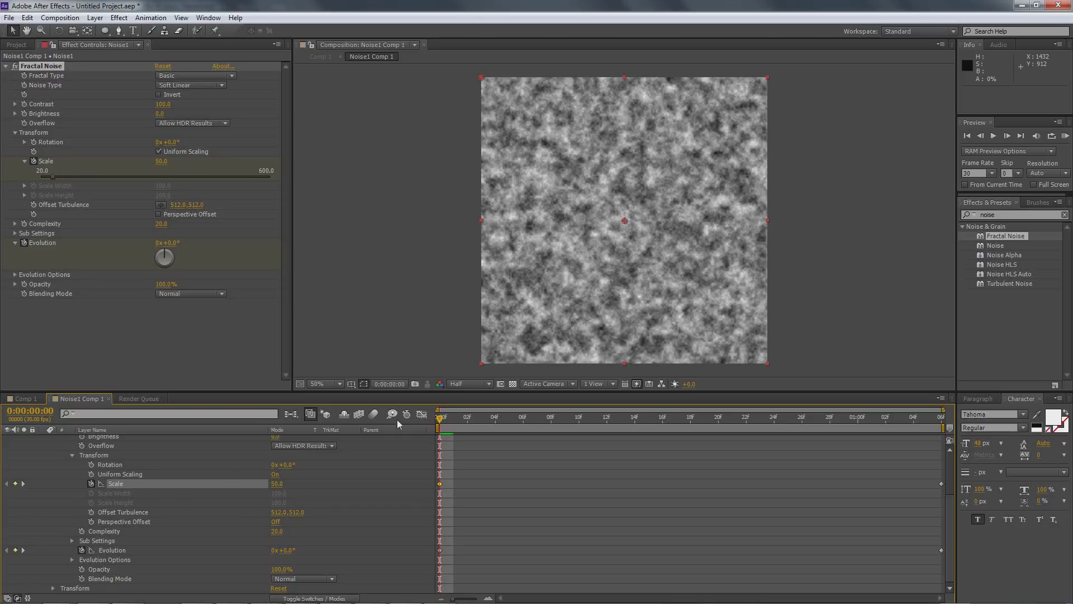
- Show the Scale animation as a curve in the graph editor, undoing the deletion of its first keyframe
{"action": "left_click", "coordinate": [422, 415]}
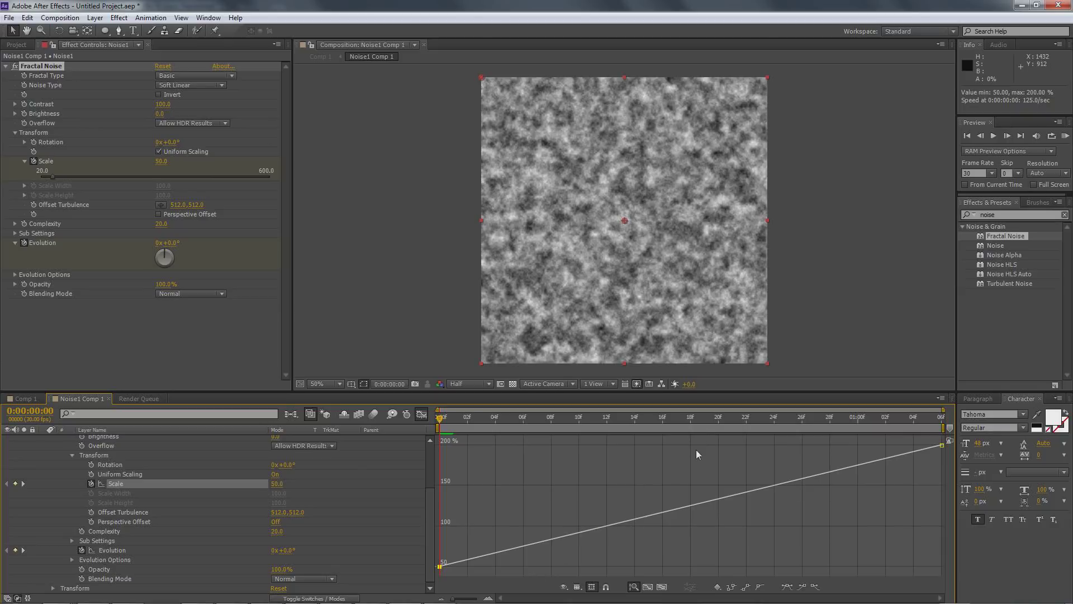
{"action": "left_click", "coordinate": [440, 567]}
{"action": "key", "text": "Delete"}
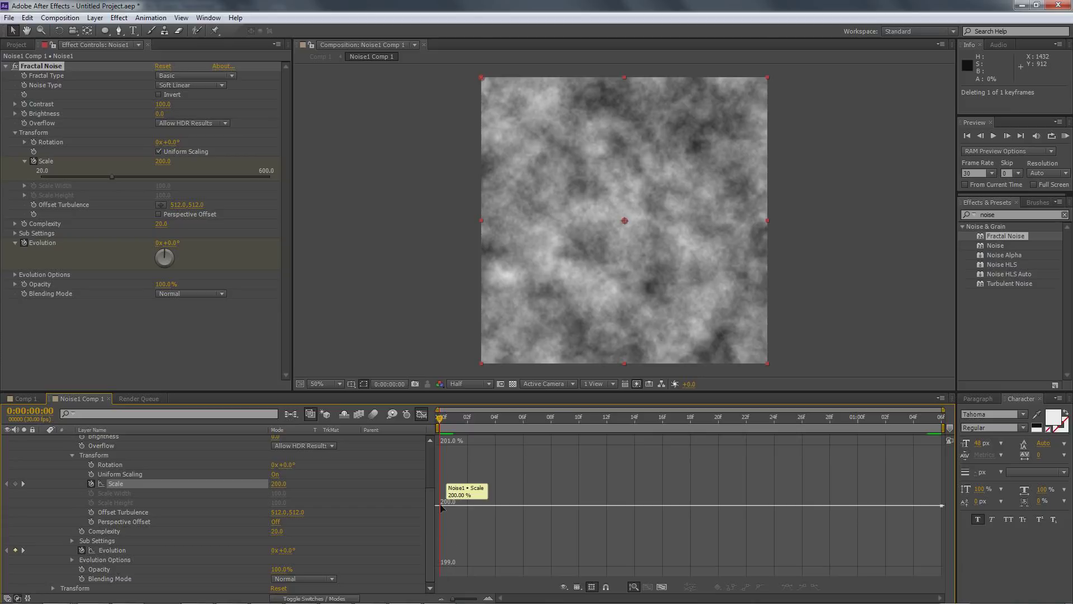
{"action": "key", "text": "ctrl+z"}
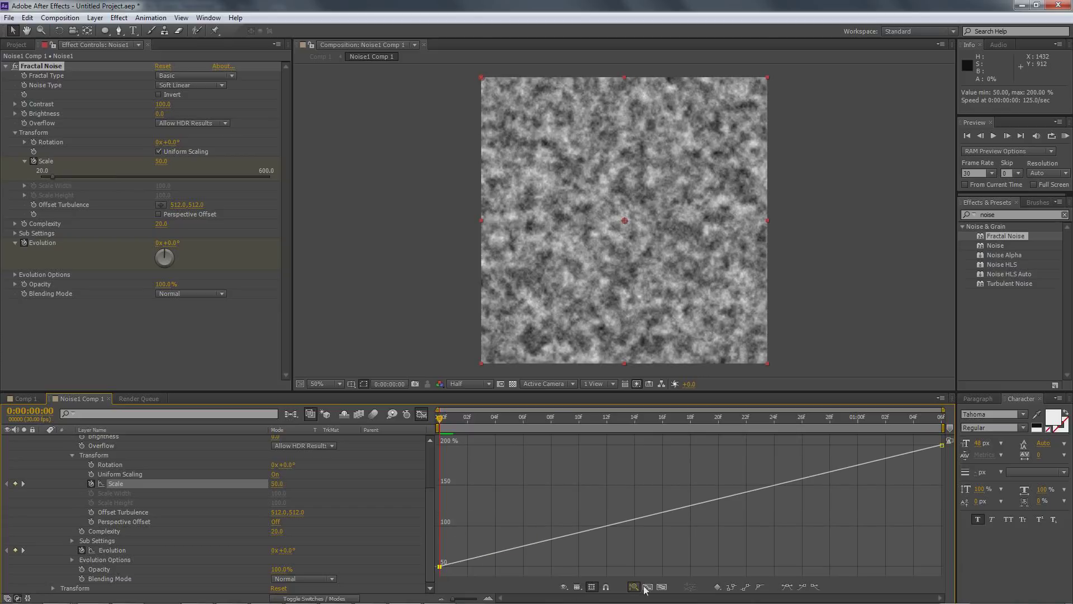
- Try bending the Scale curve into a slower start and faster finish with both keyframe handles, and preview the animation
{"action": "left_click", "coordinate": [941, 445]}
{"action": "mouse_move", "coordinate": [857, 469]}
{"action": "left_click_drag", "start_coordinate": [522, 546], "coordinate": [531, 551]}
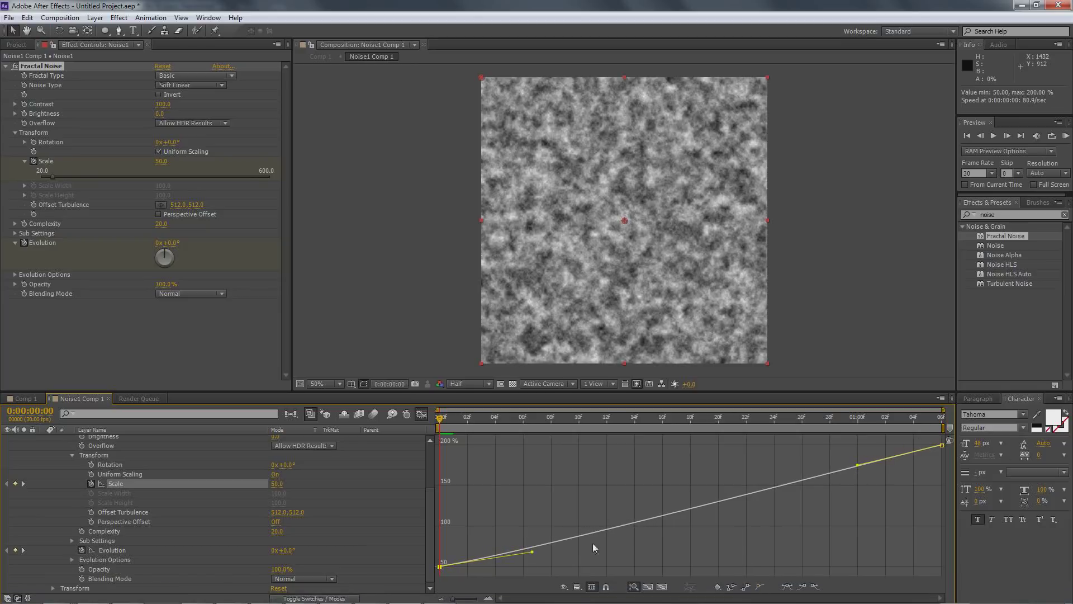
{"action": "left_click_drag", "start_coordinate": [857, 465], "coordinate": [859, 482]}
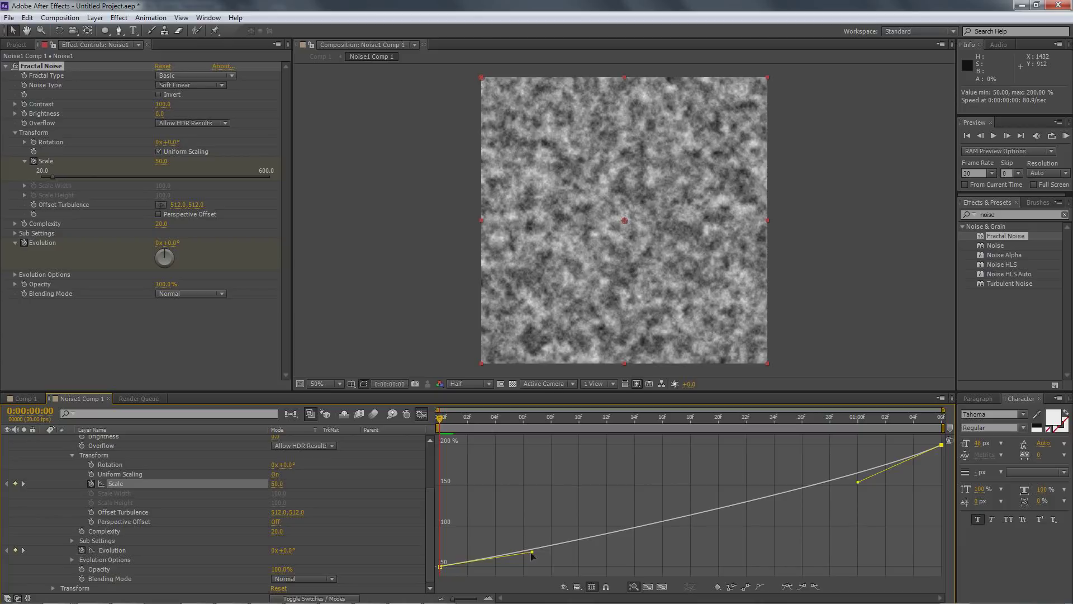
{"action": "left_click_drag", "start_coordinate": [529, 555], "coordinate": [541, 561]}
{"action": "left_click_drag", "start_coordinate": [859, 480], "coordinate": [870, 498]}
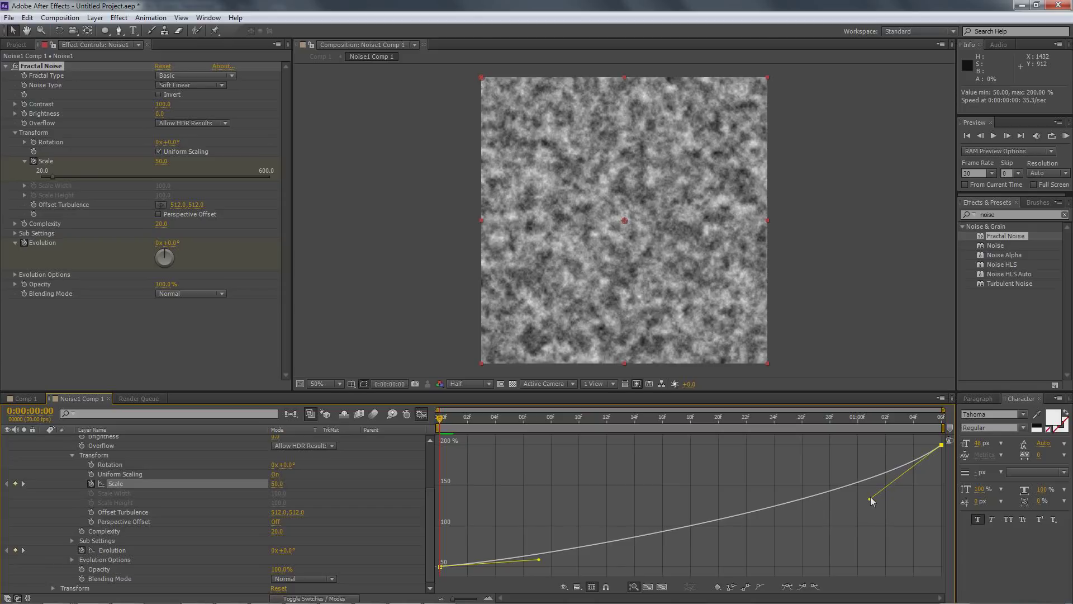
{"action": "left_click", "coordinate": [1066, 136]}
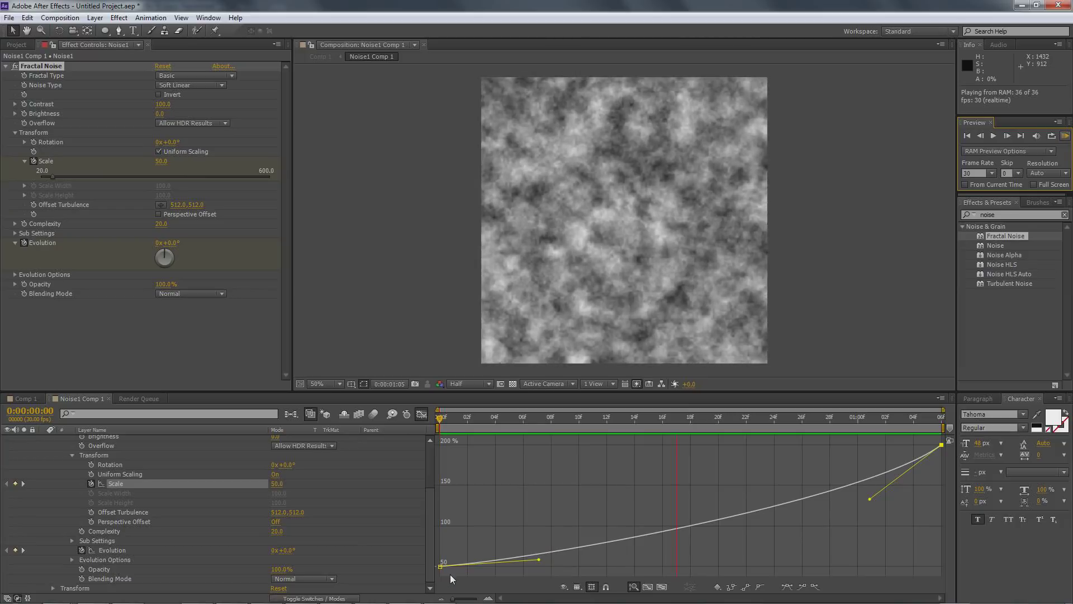
{"action": "key", "text": "space"}
- Undo the handle adjustments on the Scale curve and preview the linear noise growth
{"action": "key", "text": "ctrl+z"}
{"action": "key", "text": "ctrl+z"}
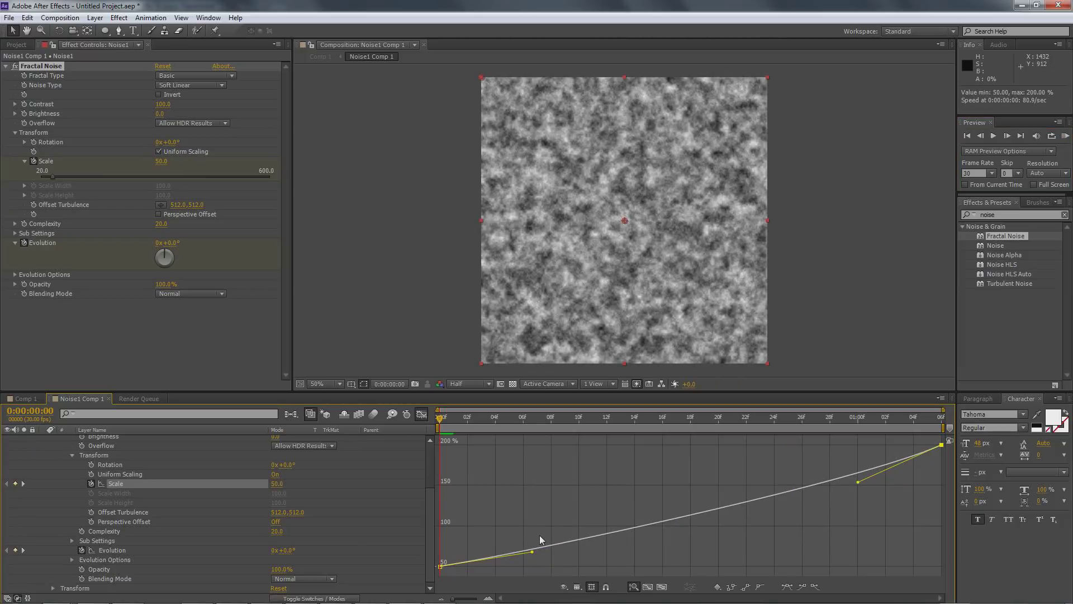
{"action": "key", "text": "ctrl+z"}
{"action": "key", "text": "ctrl+z"}
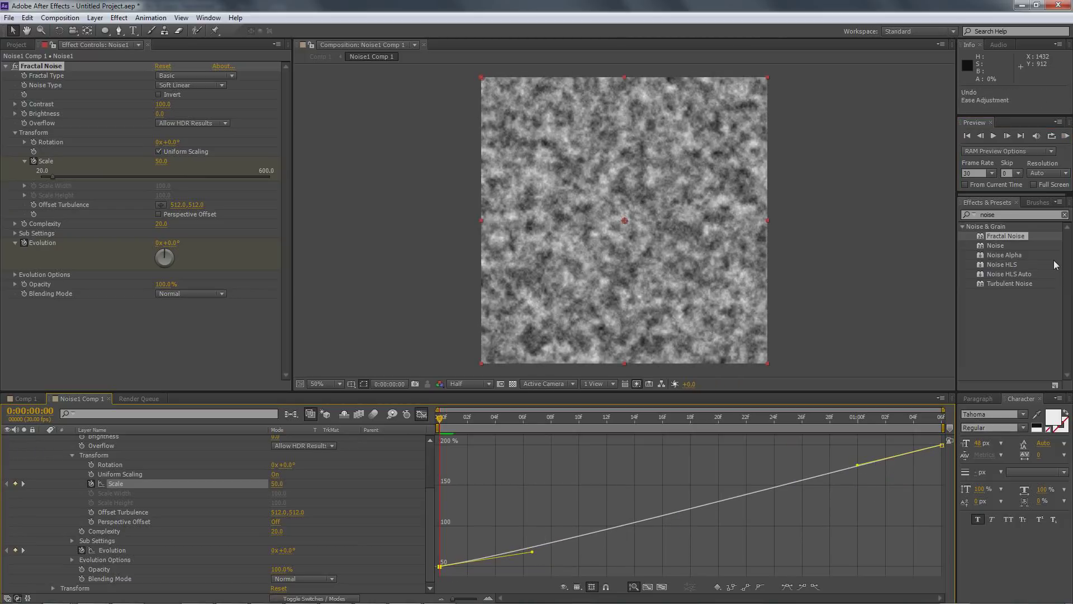
{"action": "left_click", "coordinate": [1065, 137]}
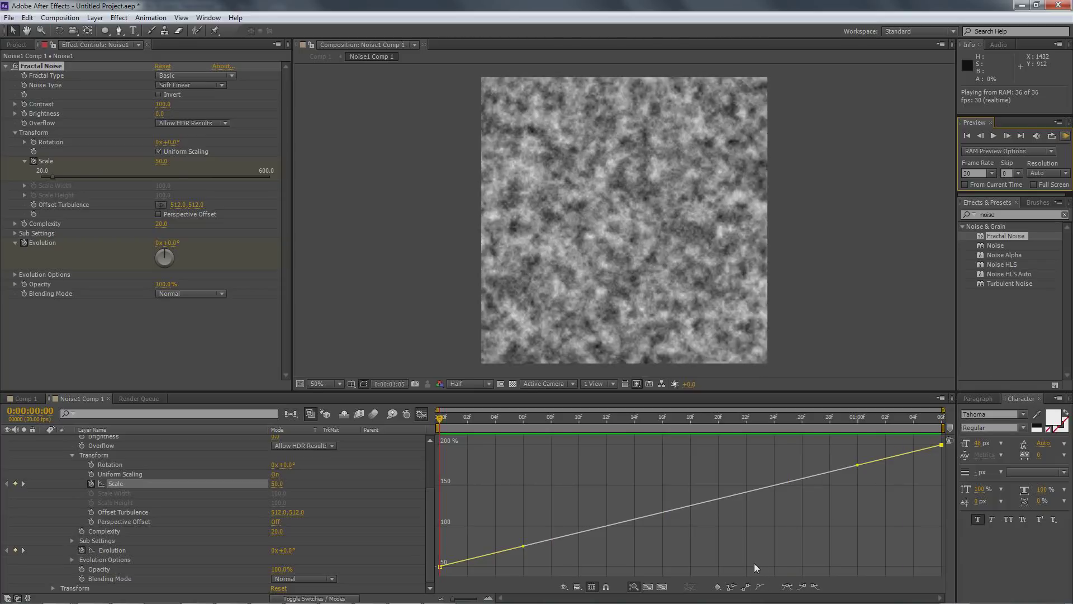
{"action": "key", "text": "space"}
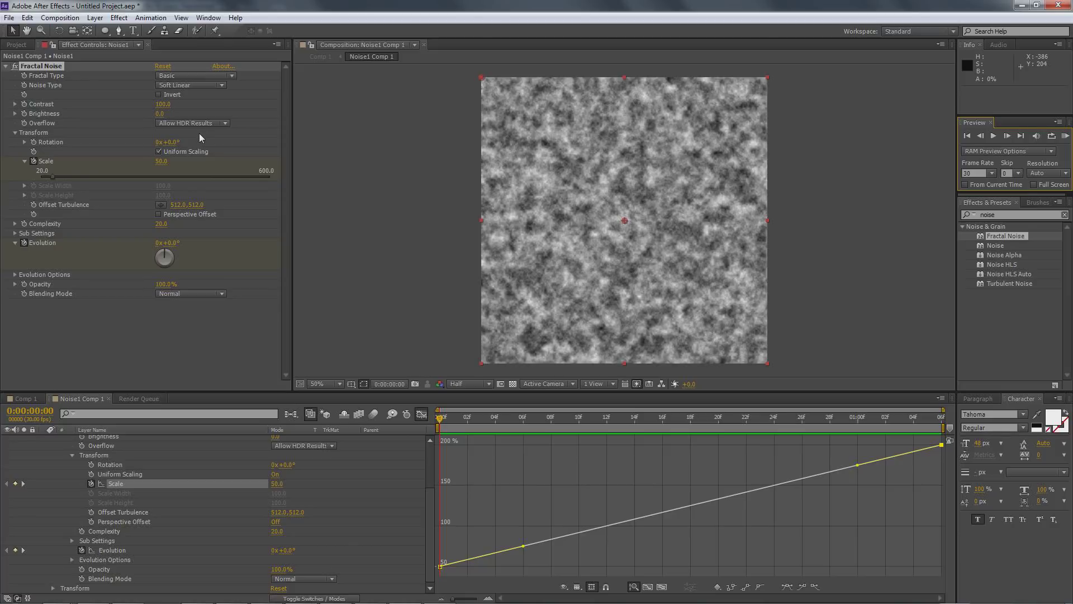
- Restore the bent Scale curve with its slower start and faster finish, and preview the noise animation
{"action": "key", "text": "ctrl+y"}
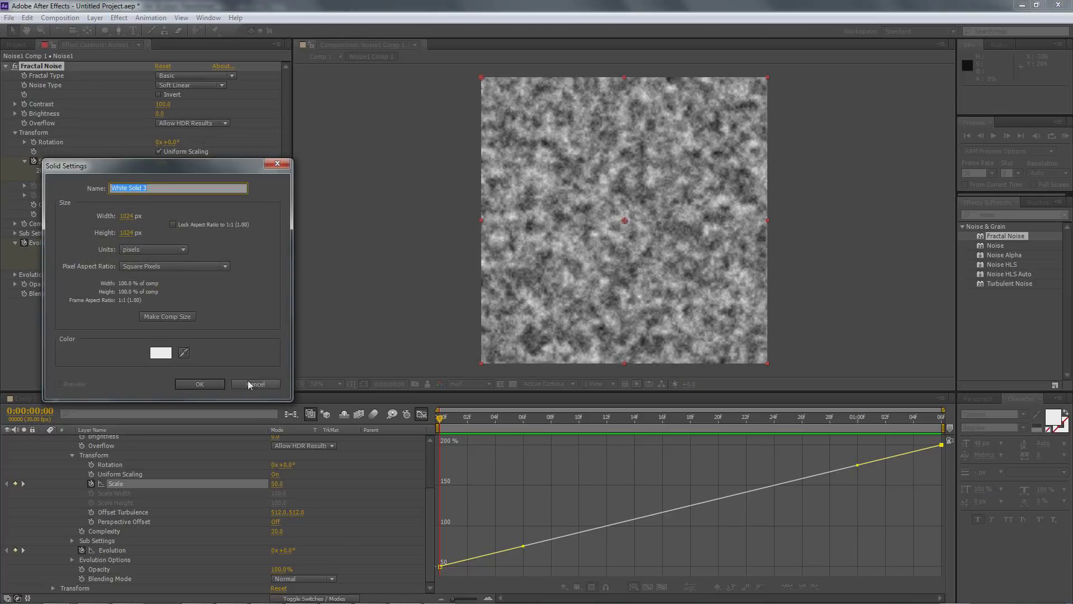
{"action": "left_click", "coordinate": [249, 384]}
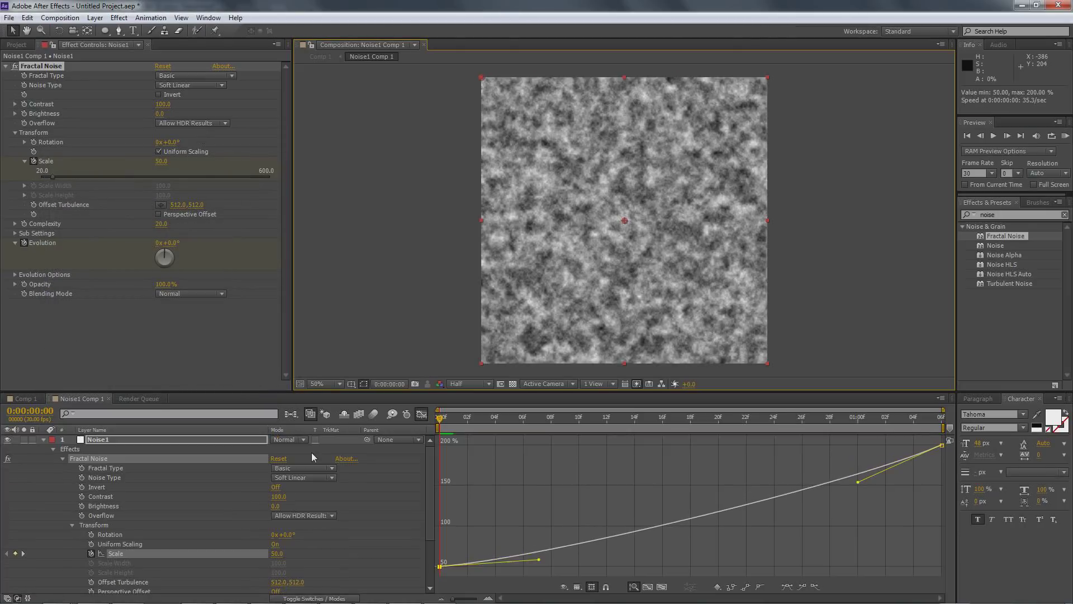
{"action": "key", "text": "ctrl+z"}
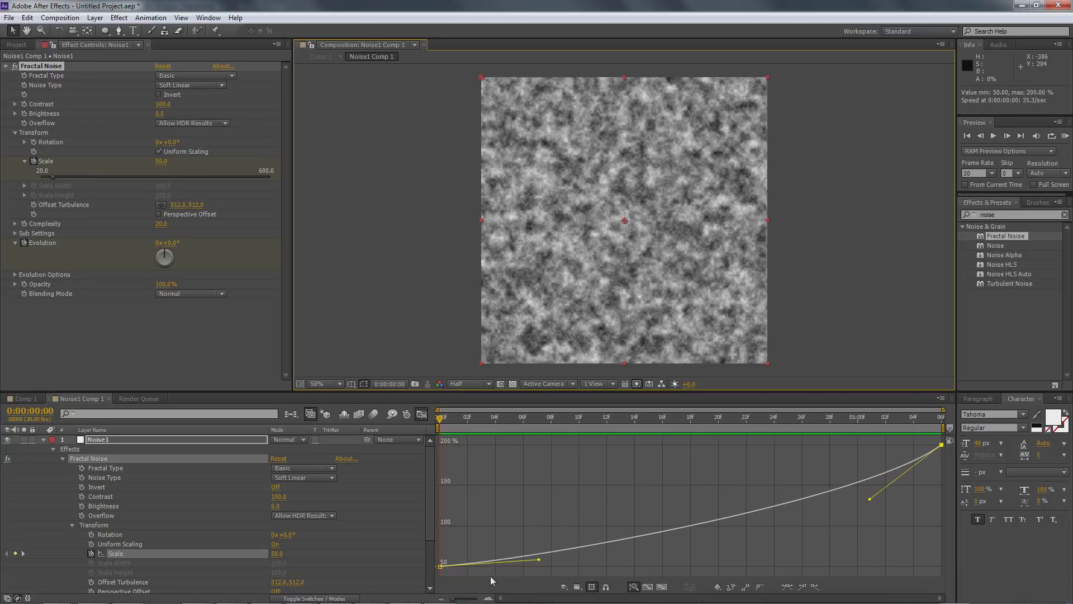
{"action": "left_click", "coordinate": [1065, 136]}
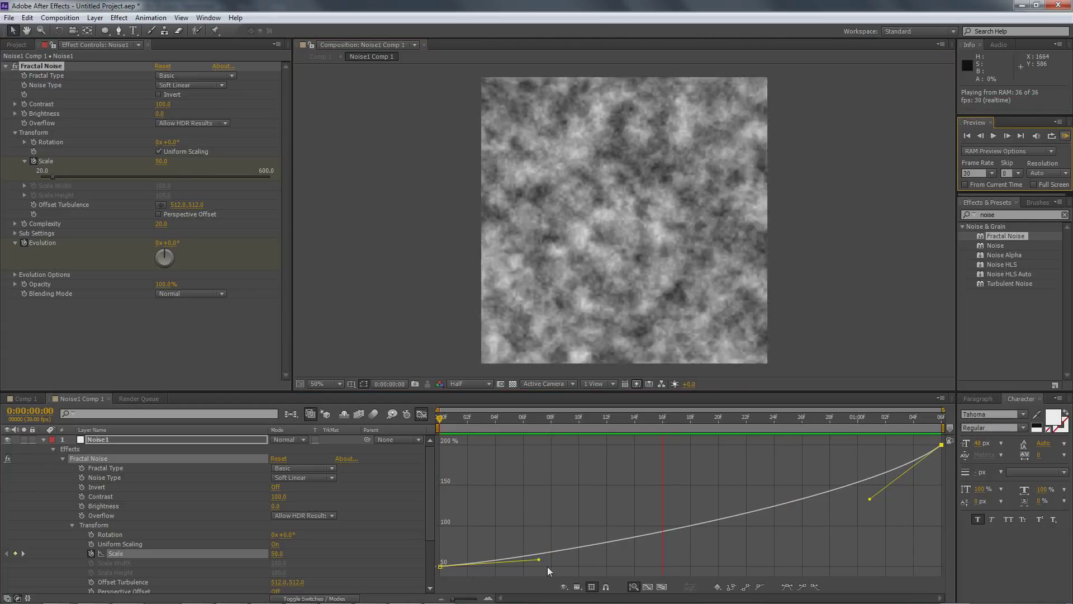
- Flatten and lengthen the first keyframe's handle on the Scale curve for a gentler start, previewing the animation after each adjustment
{"action": "left_click_drag", "start_coordinate": [536, 559], "coordinate": [543, 562]}
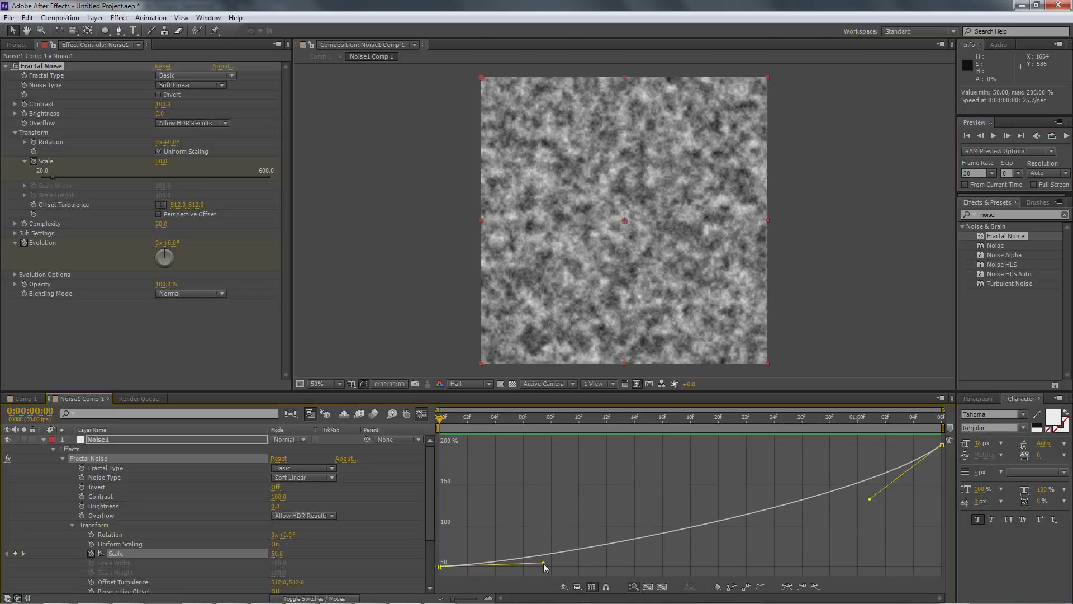
{"action": "left_click", "coordinate": [1065, 135]}
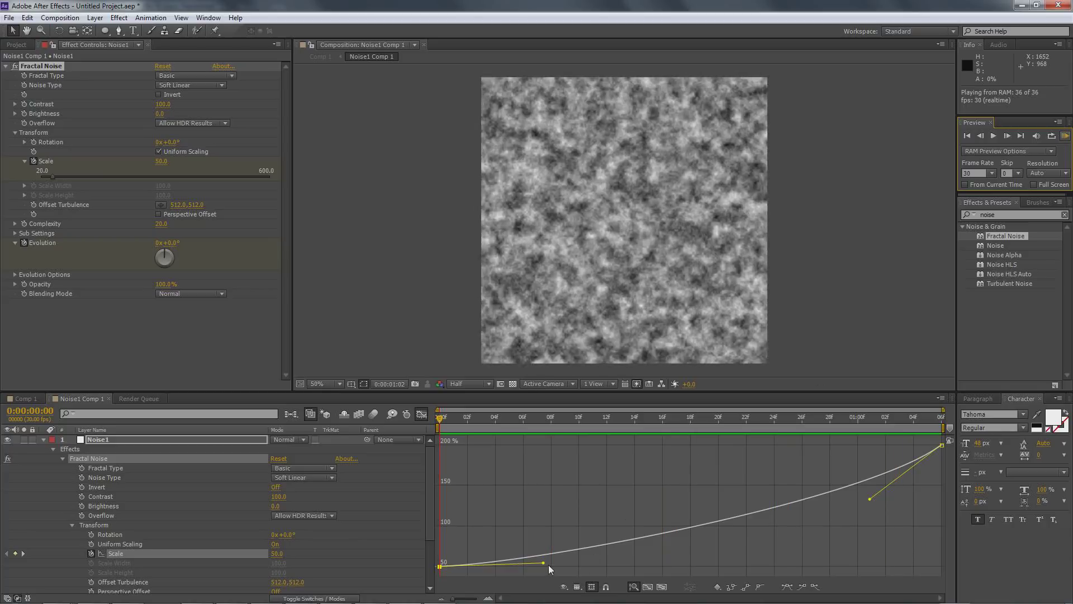
{"action": "key", "text": "space"}
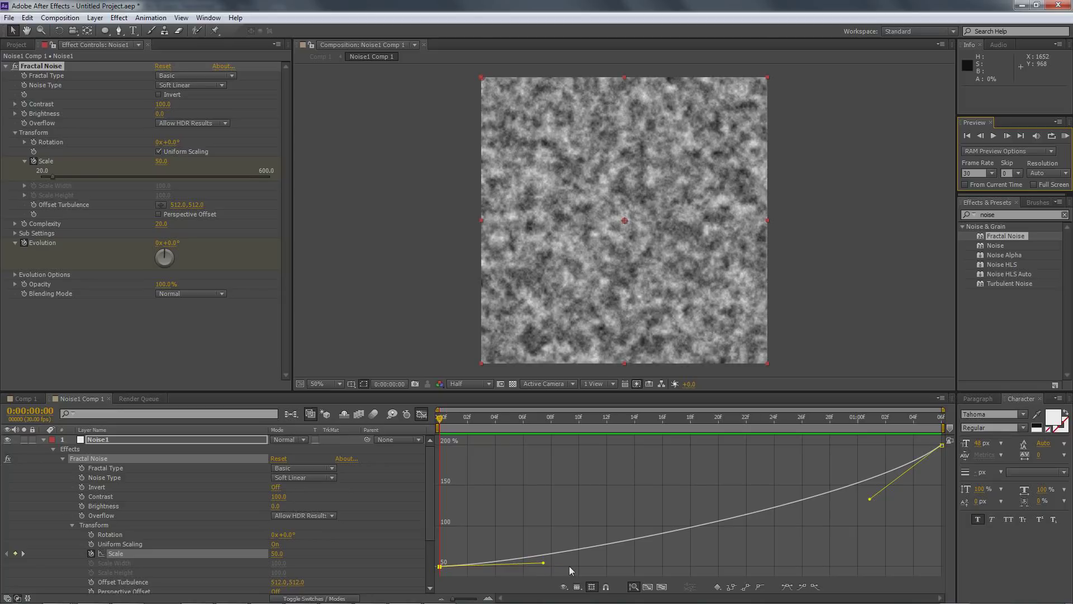
{"action": "left_click_drag", "start_coordinate": [545, 565], "coordinate": [596, 556]}
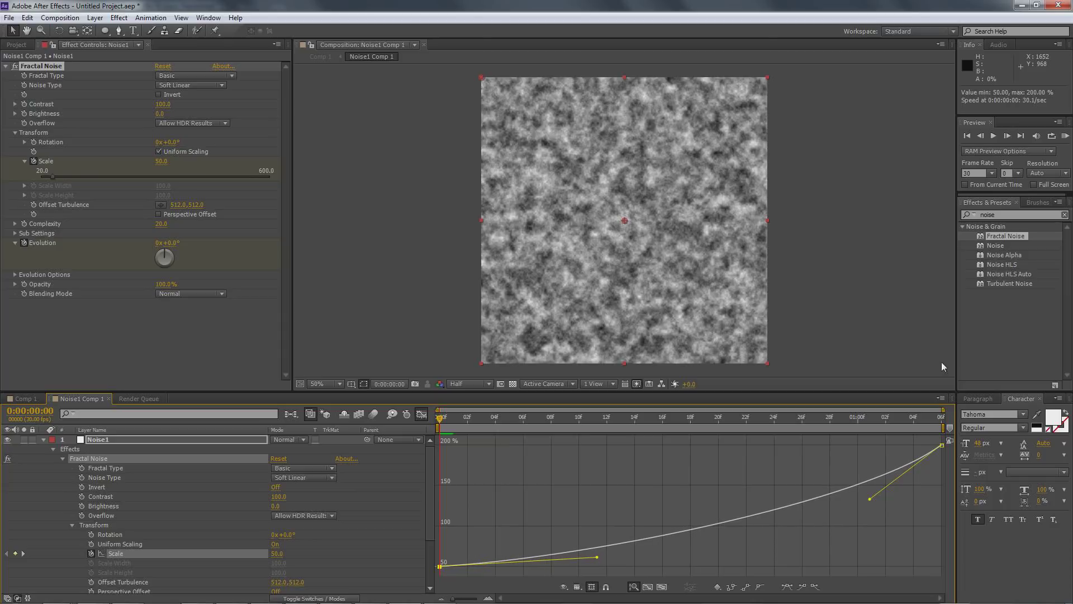
{"action": "left_click", "coordinate": [1065, 136]}
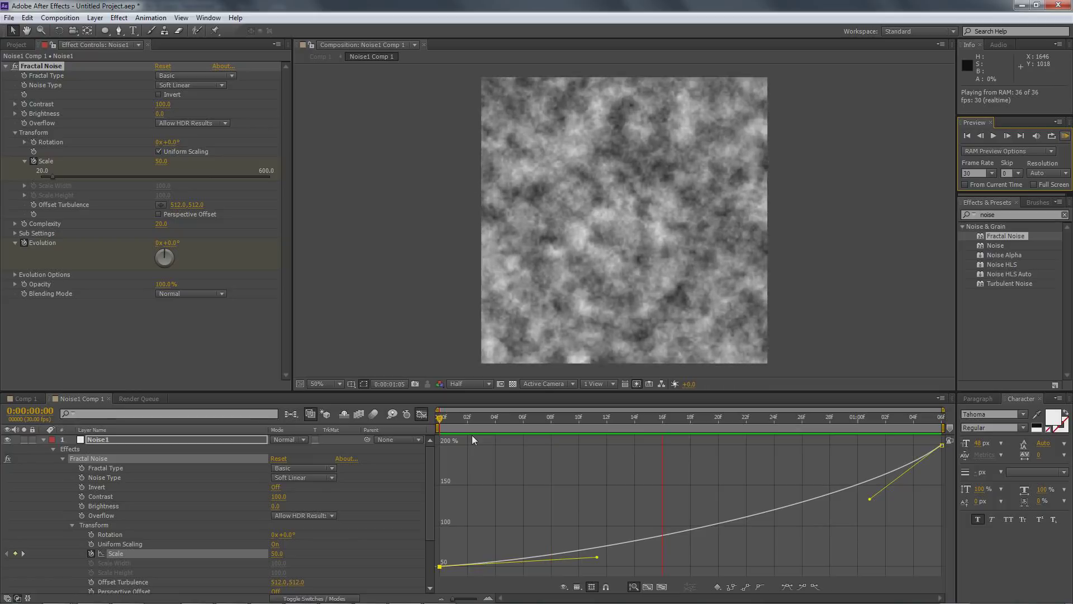
{"action": "key", "text": "space"}
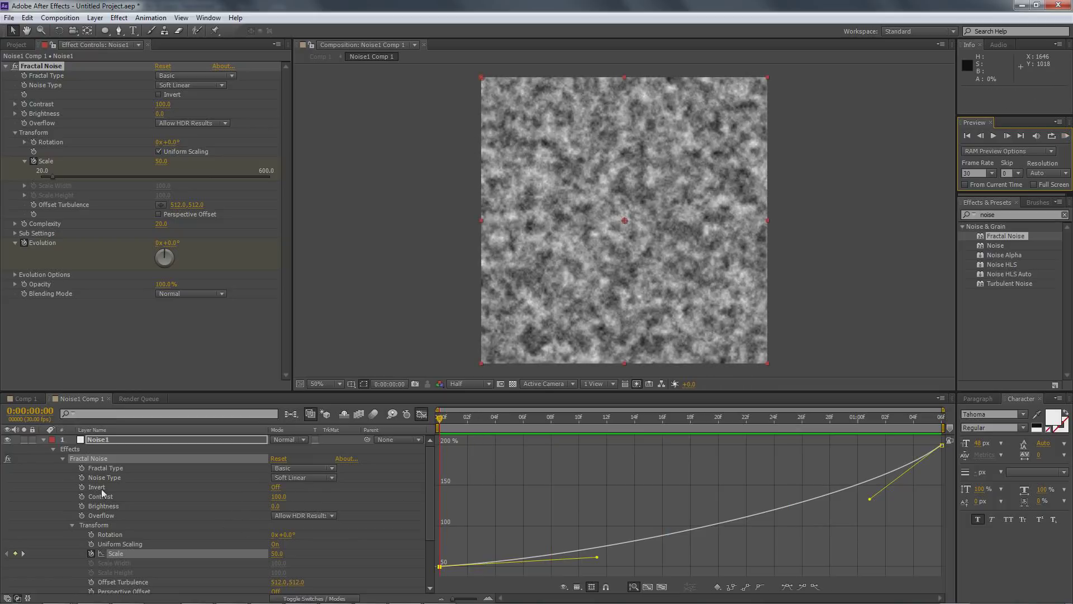
- Leave the graph editor, collapse the Noise1 layer's properties and set its blending mode to Overlay
{"action": "left_click", "coordinate": [422, 415]}
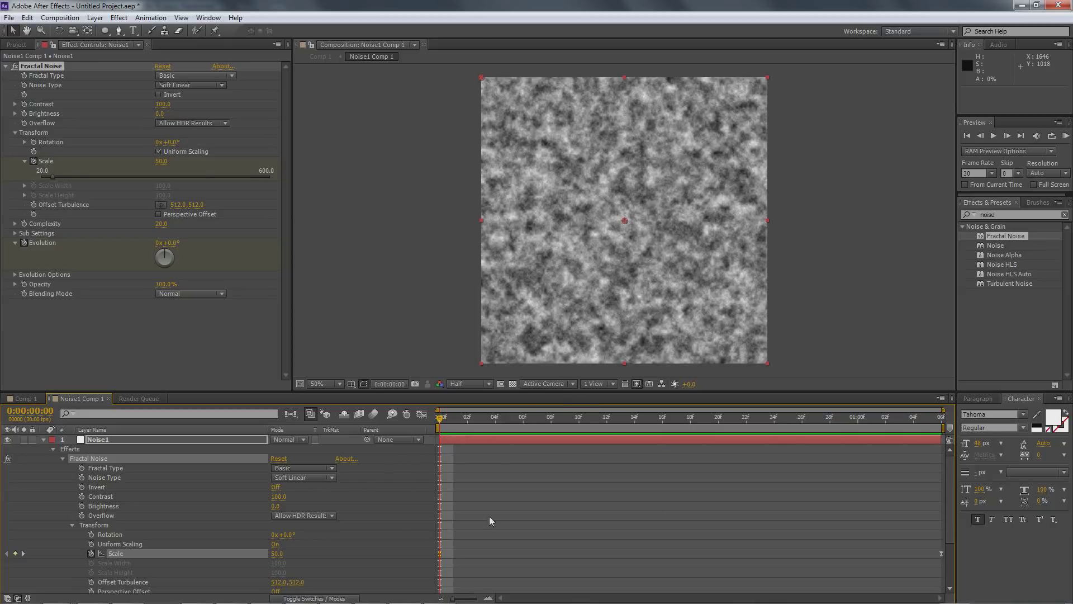
{"action": "left_click", "coordinate": [44, 441]}
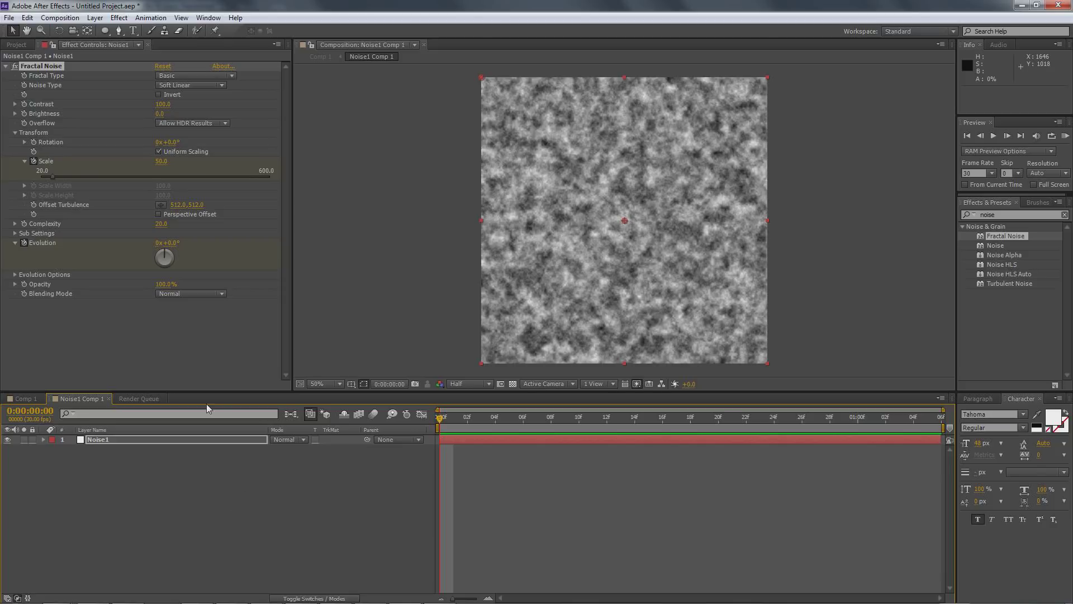
{"action": "left_click", "coordinate": [304, 440]}
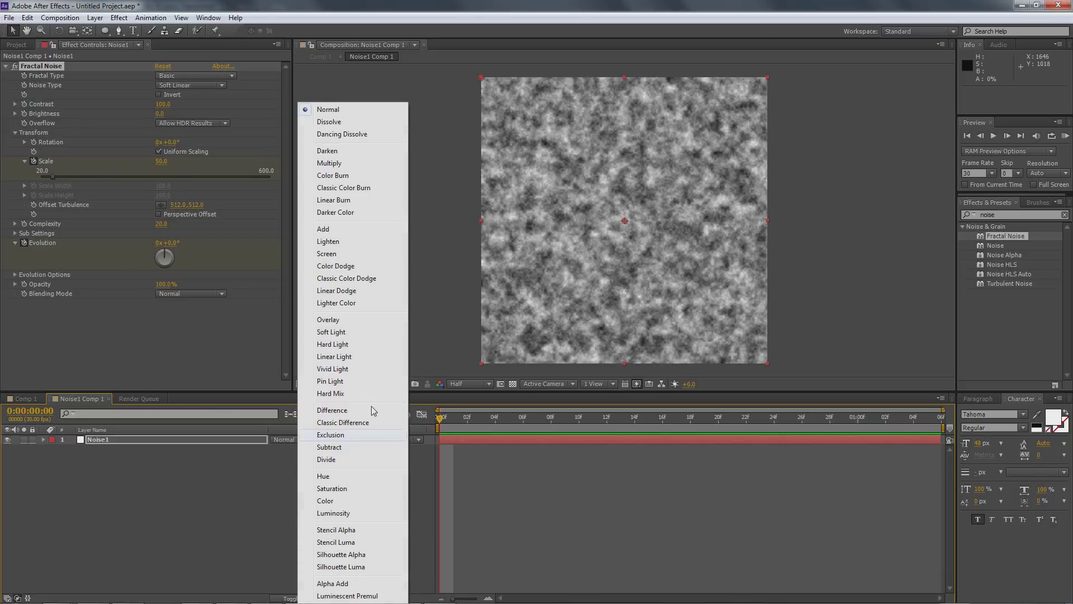
{"action": "left_click", "coordinate": [328, 319]}
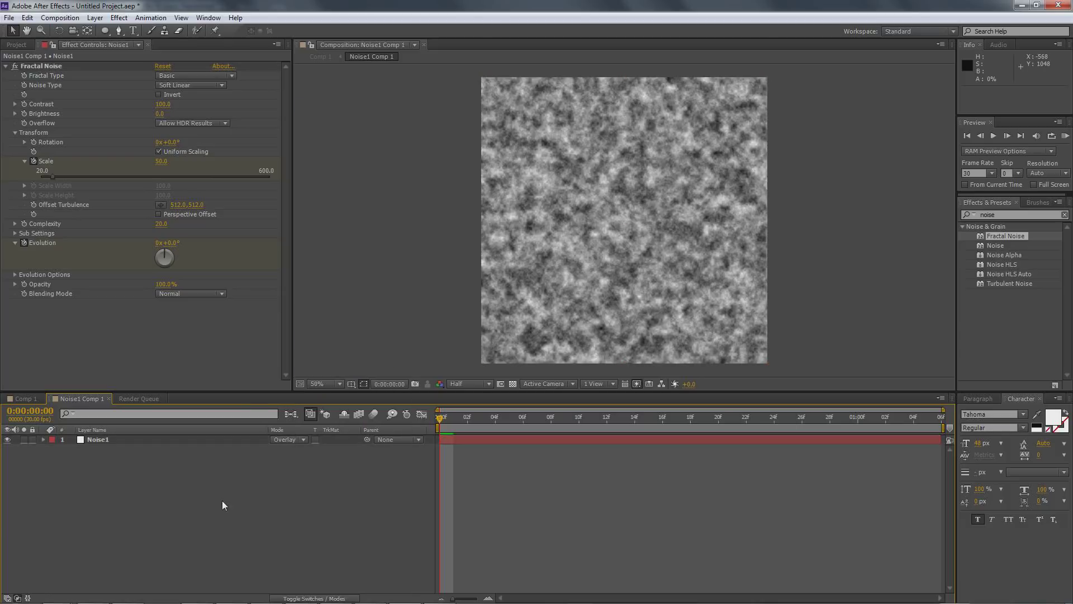
- Create a gray solid with its color brightness at 50% and place it beneath the Noise1 layer
{"action": "right_click", "coordinate": [81, 485]}
{"action": "mouse_move", "coordinate": [140, 373]}
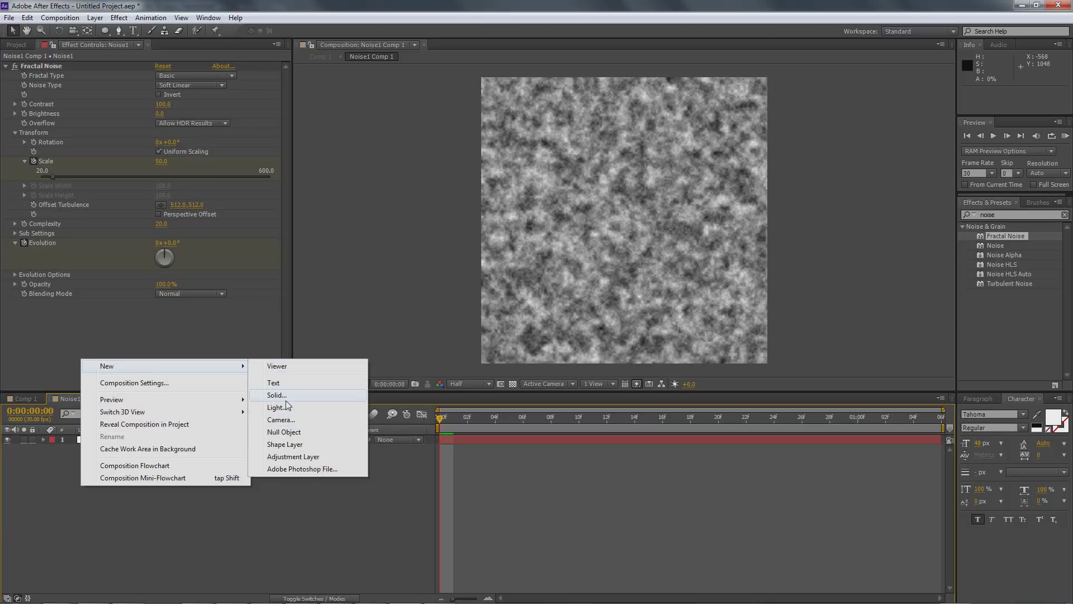
{"action": "left_click", "coordinate": [277, 395]}
{"action": "left_click", "coordinate": [168, 358]}
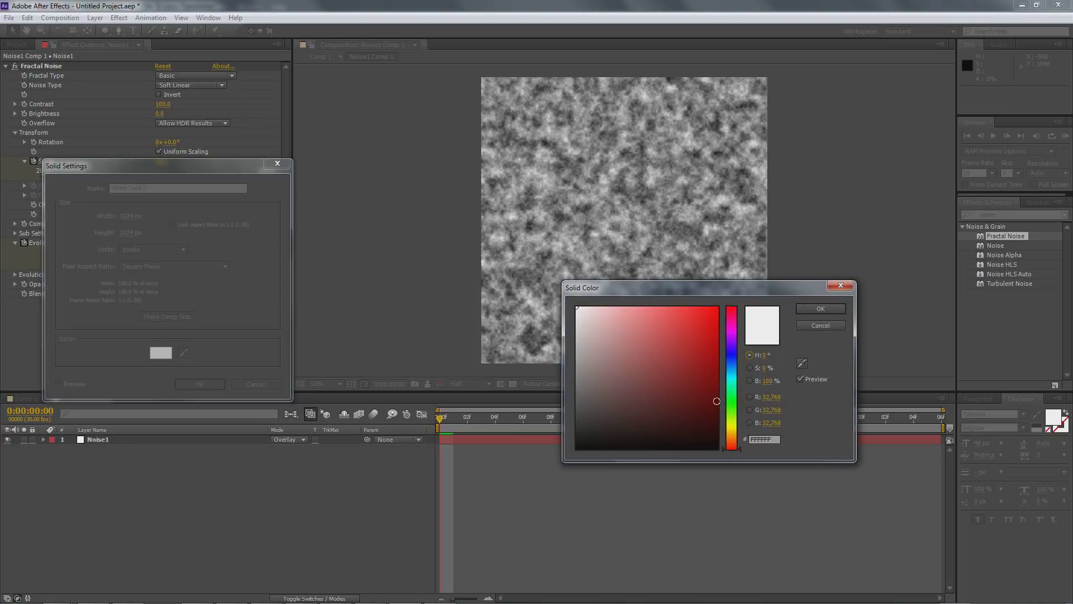
{"action": "left_click", "coordinate": [766, 381]}
{"action": "type", "text": "50"}
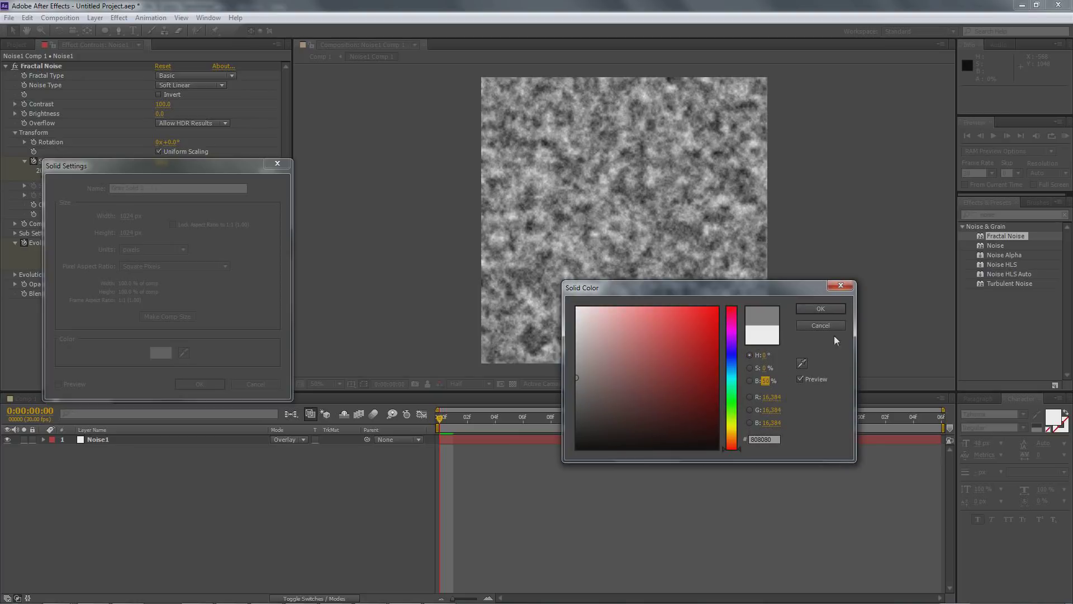
{"action": "left_click", "coordinate": [820, 309]}
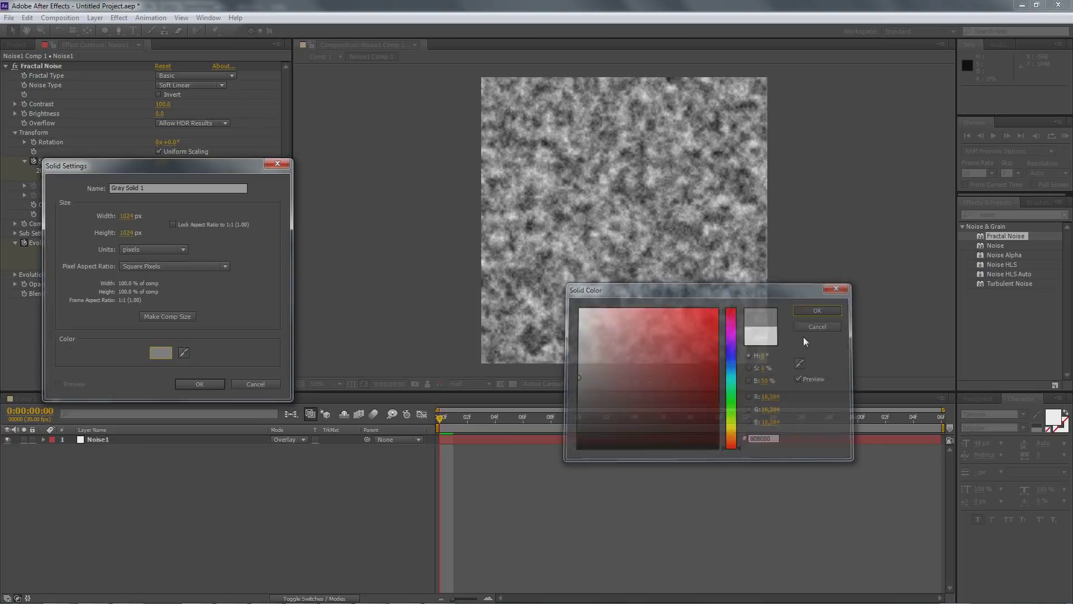
{"action": "left_click", "coordinate": [200, 384]}
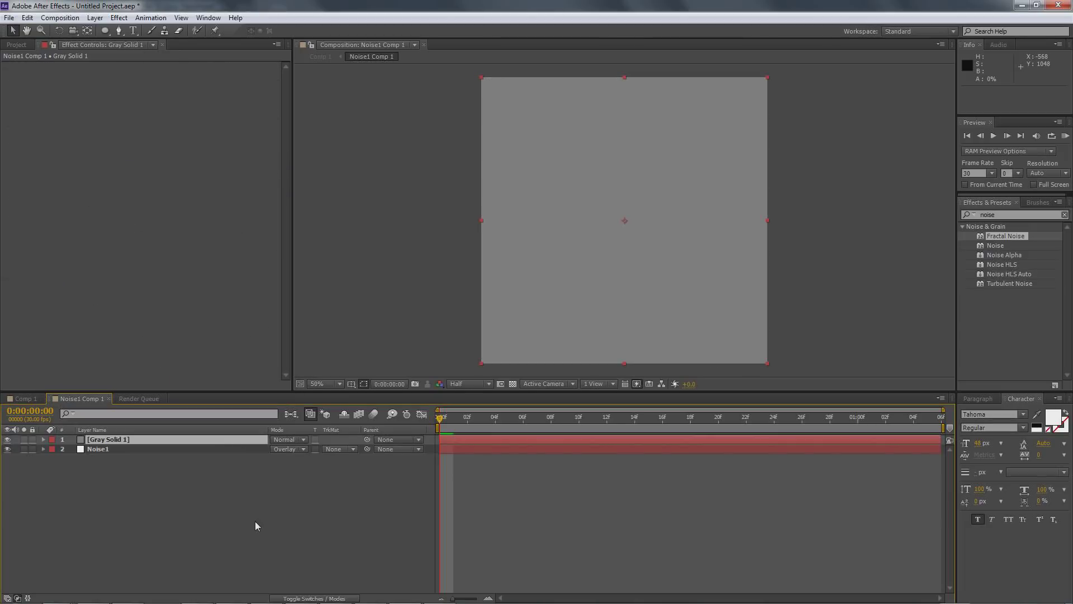
{"action": "left_click_drag", "start_coordinate": [106, 440], "coordinate": [99, 488]}
{"action": "left_click", "coordinate": [104, 440]}
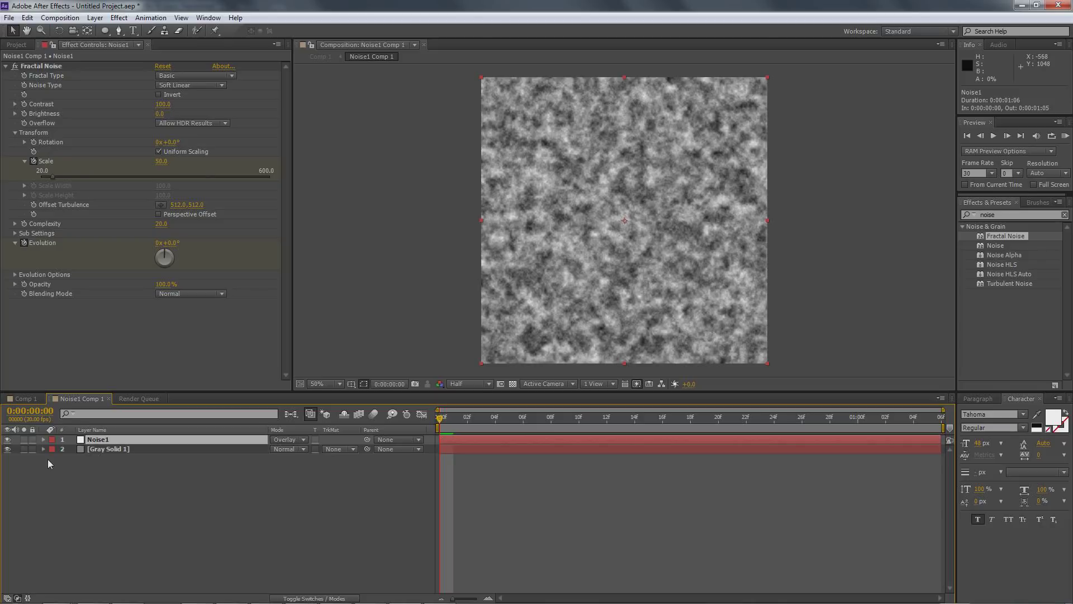
- Review the Scale and Evolution keyframes of the Noise1 layer and duplicate the layer
{"action": "left_click", "coordinate": [88, 495]}
{"action": "left_click", "coordinate": [110, 439]}
{"action": "left_click", "coordinate": [43, 440]}
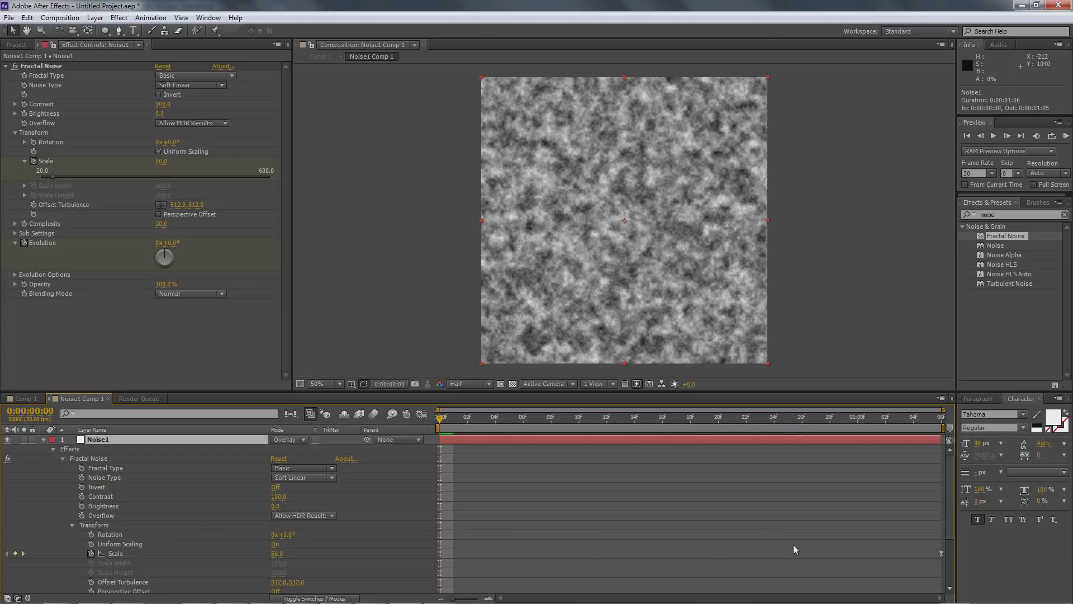
{"action": "scroll", "coordinate": [791, 542], "scroll_direction": "down", "scroll_amount": 3}
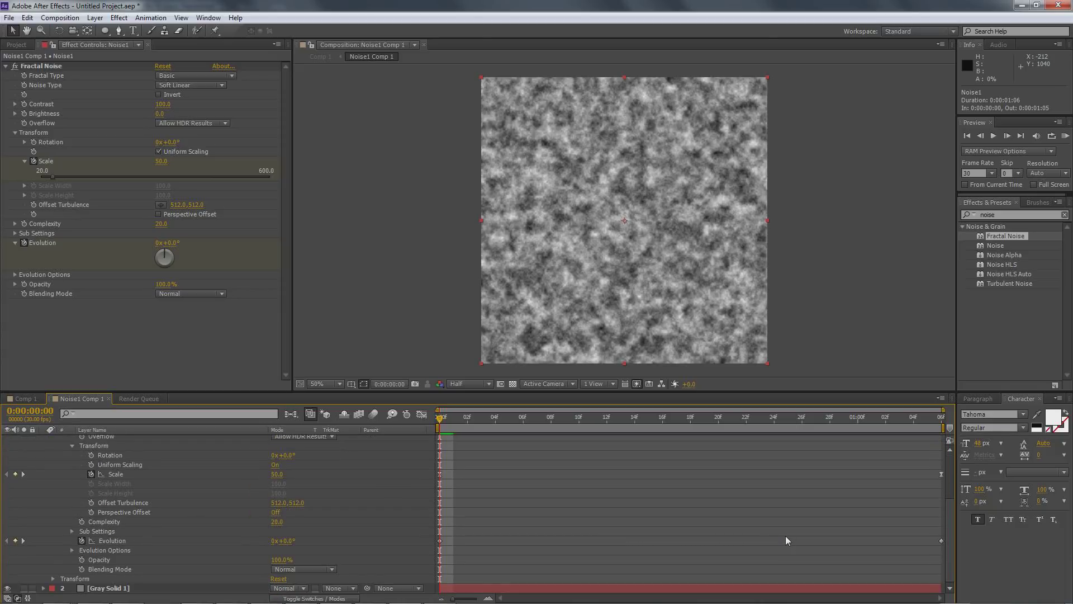
{"action": "scroll", "coordinate": [628, 554], "scroll_direction": "up", "scroll_amount": 3}
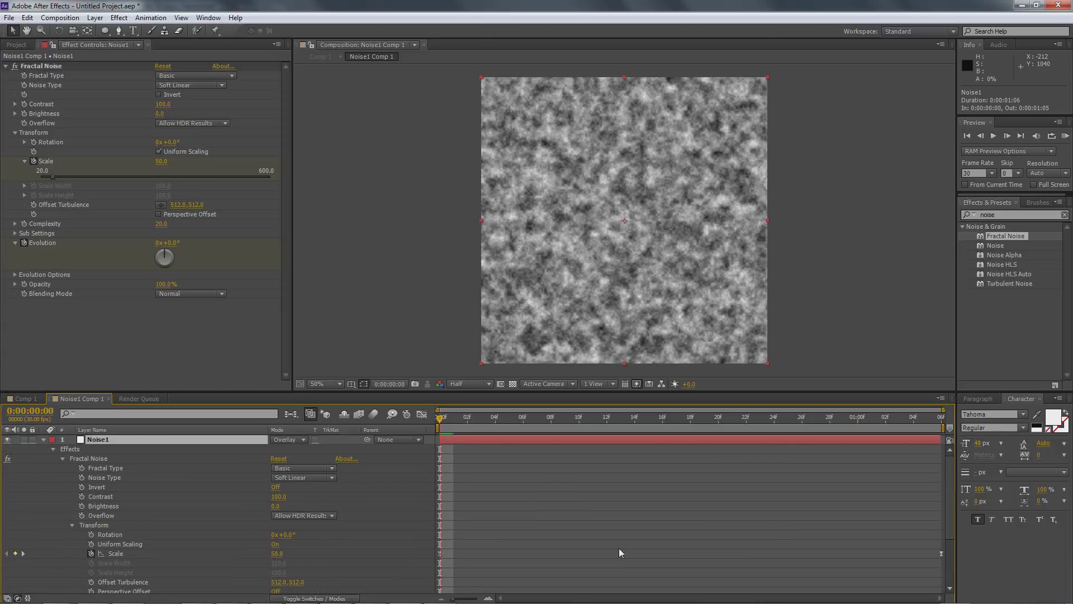
{"action": "left_click", "coordinate": [68, 460]}
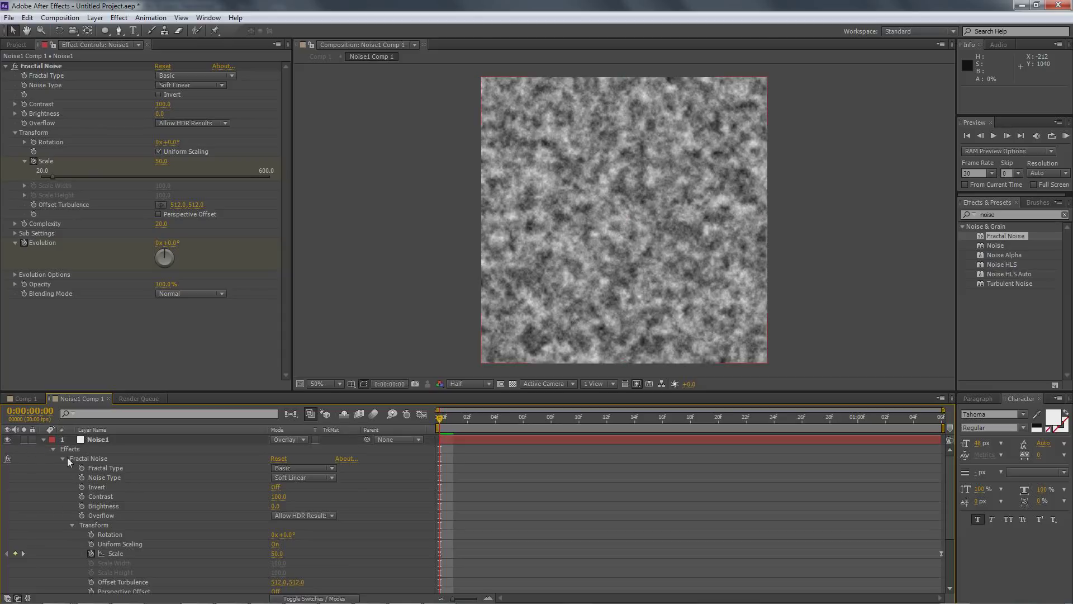
{"action": "left_click", "coordinate": [43, 440]}
{"action": "left_click", "coordinate": [105, 441]}
{"action": "key", "text": "ctrl+d"}
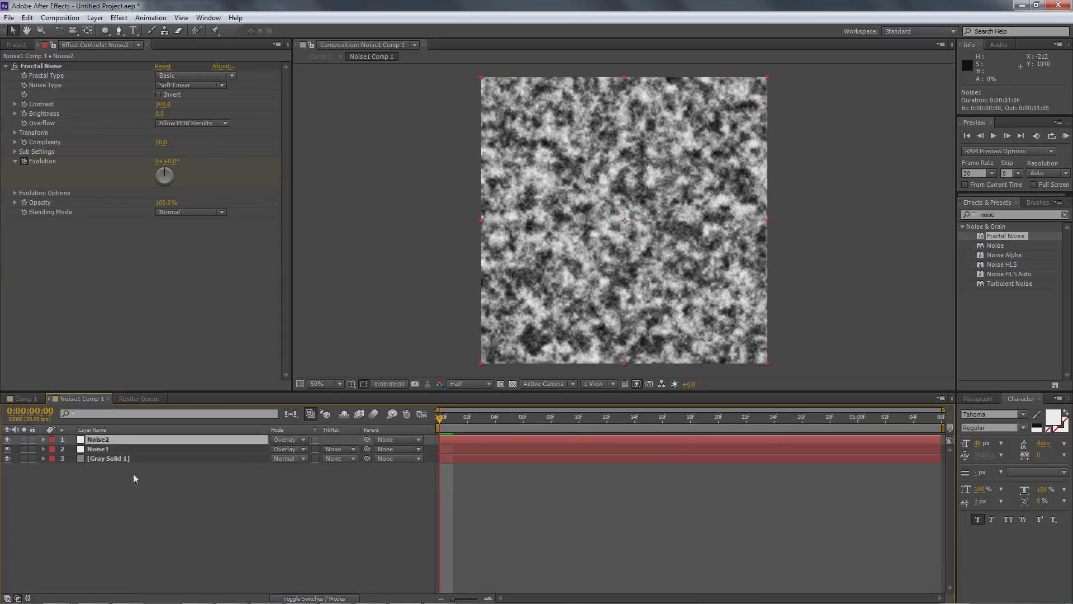
- Set the Random Seed in the Evolution Options of the duplicated layer's Fractal Noise to 10
{"action": "left_click", "coordinate": [111, 450]}
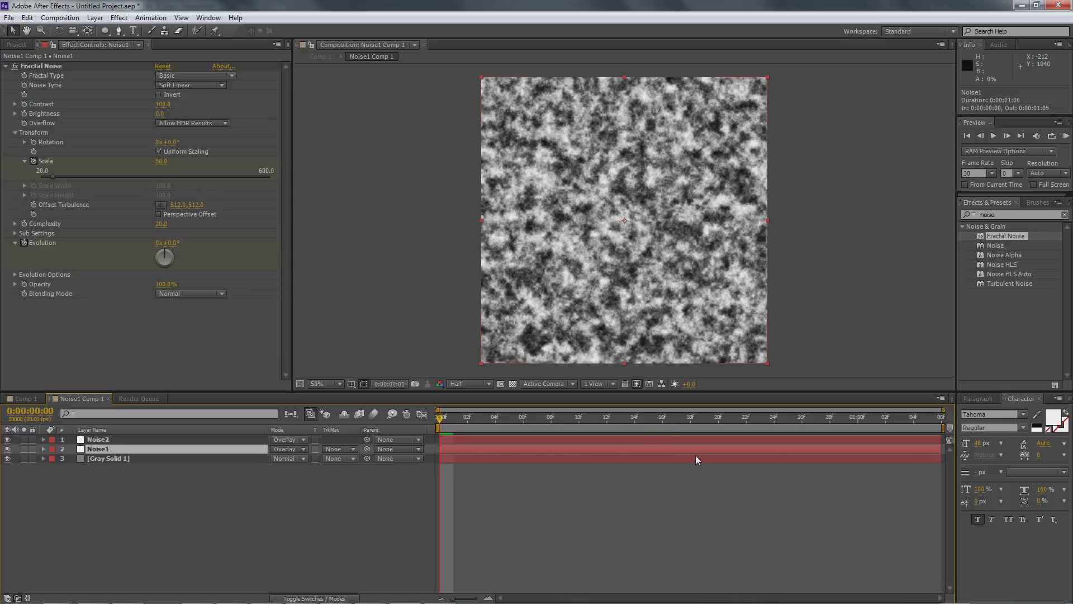
{"action": "left_click", "coordinate": [722, 441]}
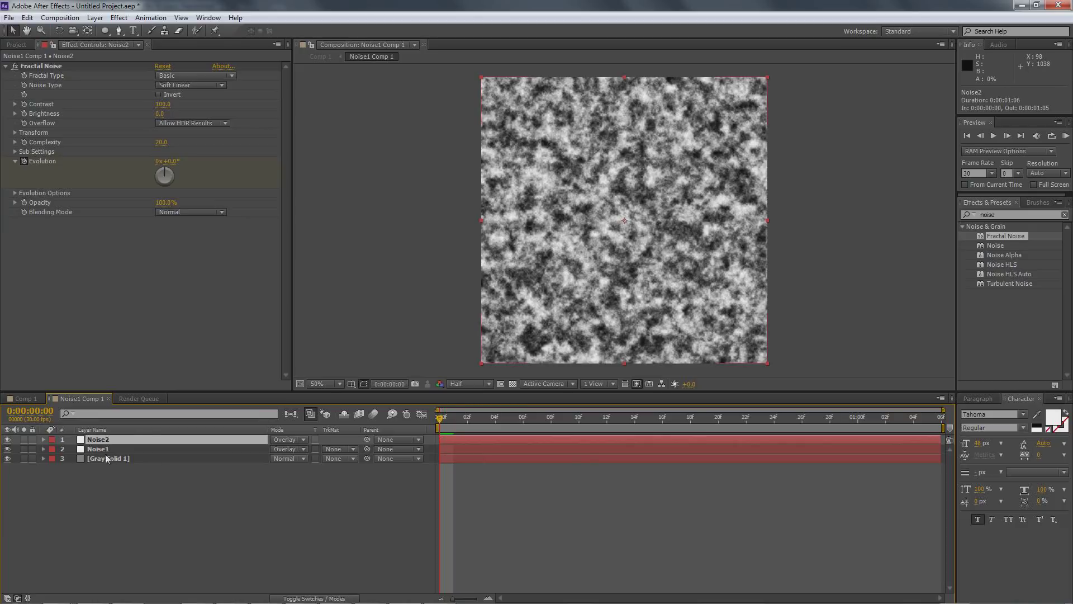
{"action": "left_click", "coordinate": [15, 193]}
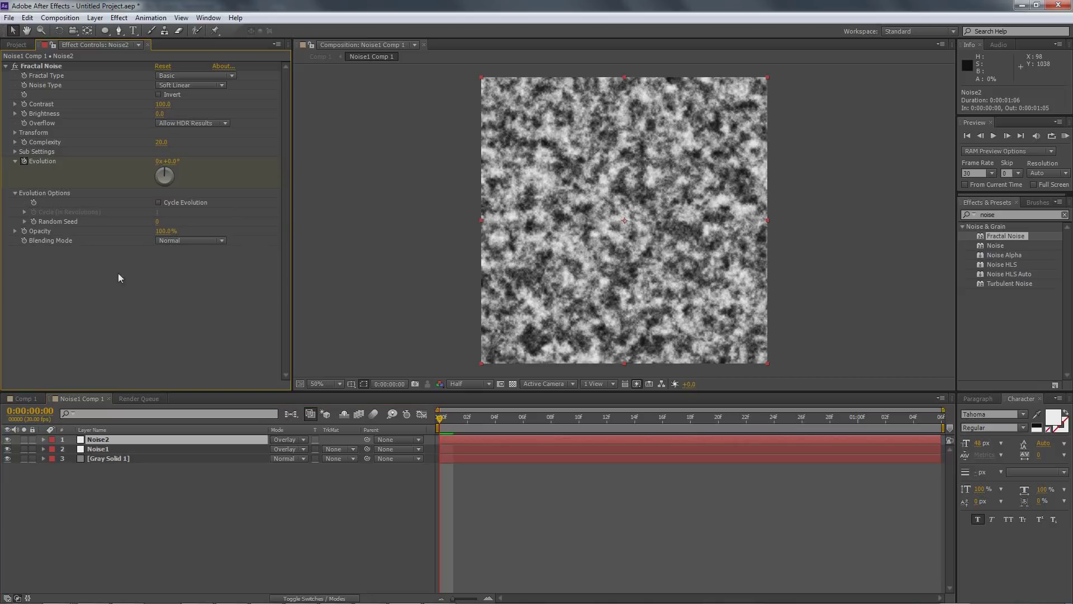
{"action": "left_click", "coordinate": [156, 222]}
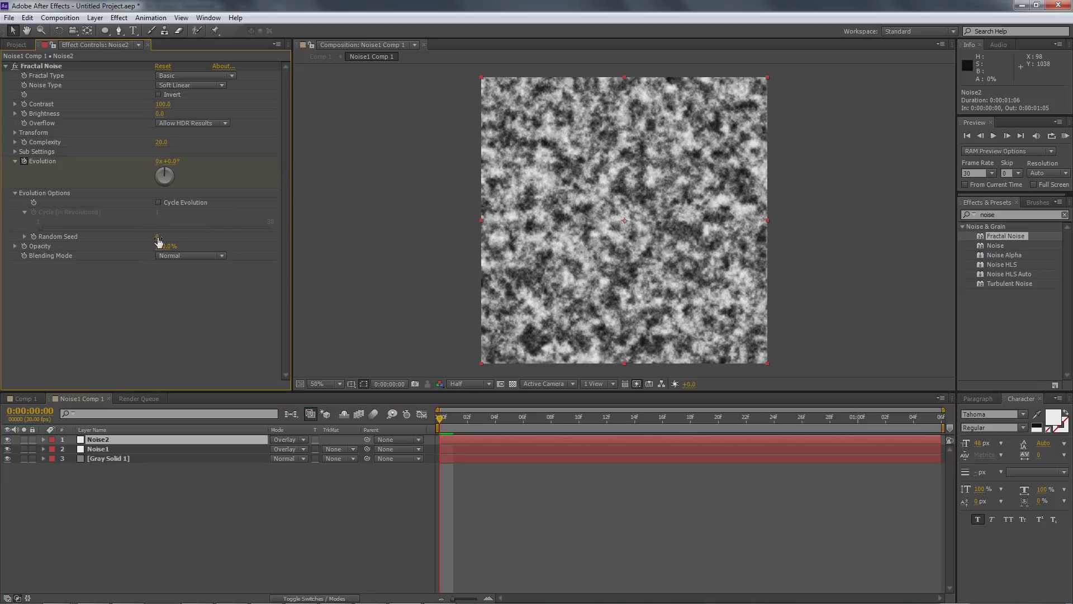
{"action": "left_click_drag", "start_coordinate": [159, 236], "coordinate": [158, 235]}
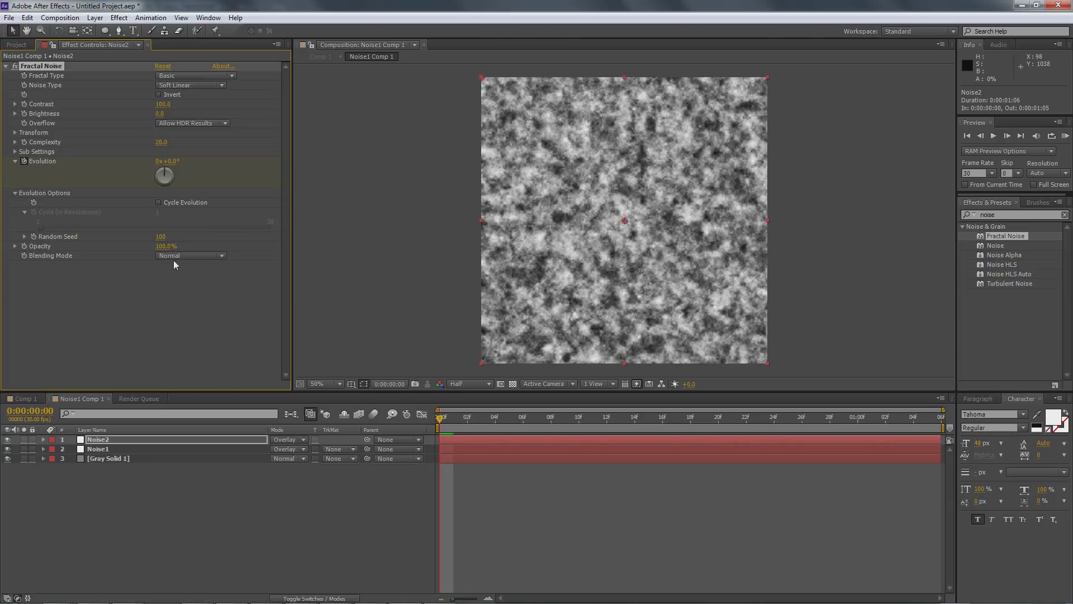
{"action": "left_click", "coordinate": [161, 237]}
{"action": "type", "text": "10"}
{"action": "key", "text": "Return"}
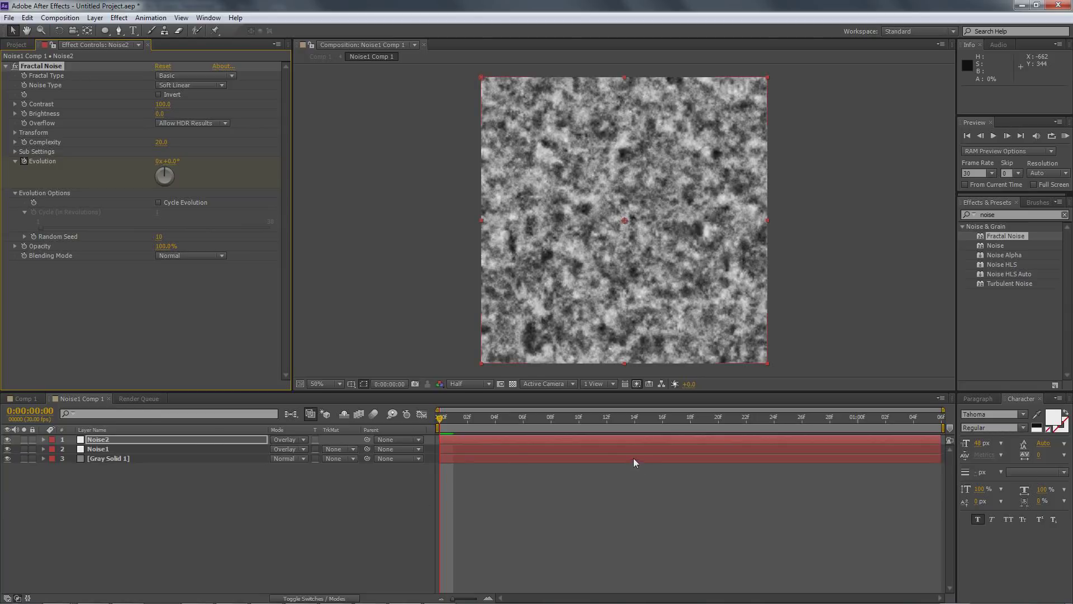
- Shift the Noise1 layer 18 frames earlier in the timeline and move the current time to frame 18
{"action": "left_click", "coordinate": [599, 441]}
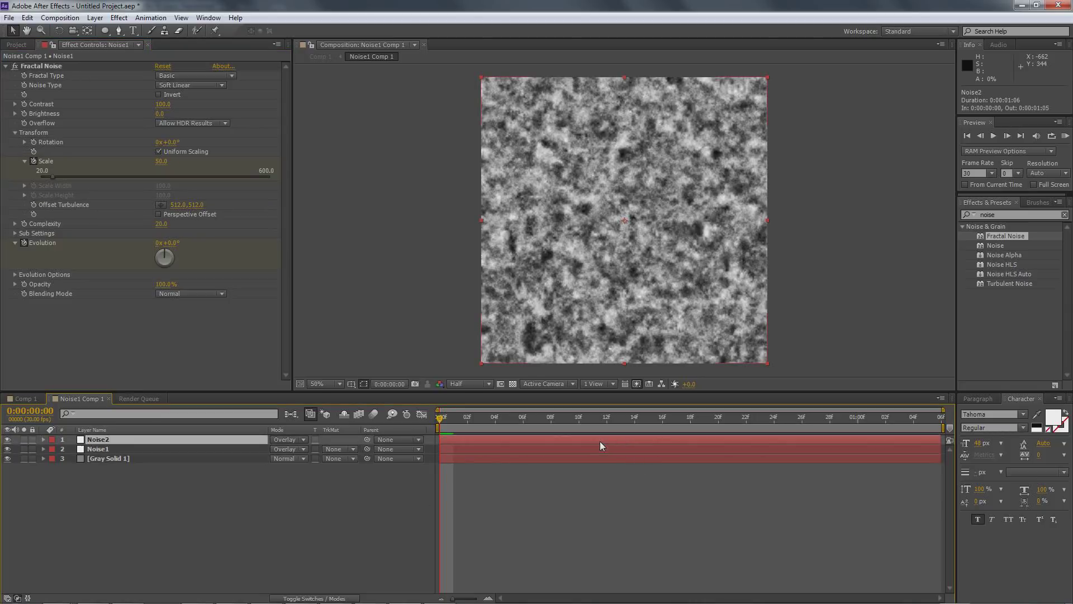
{"action": "left_click", "coordinate": [677, 450]}
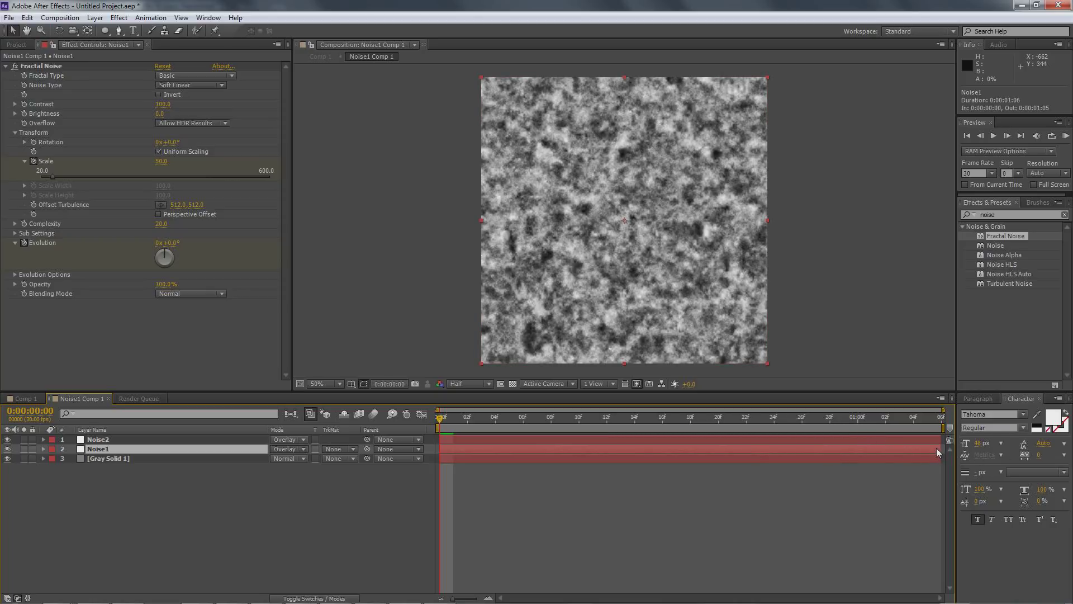
{"action": "left_click_drag", "start_coordinate": [936, 448], "coordinate": [685, 451]}
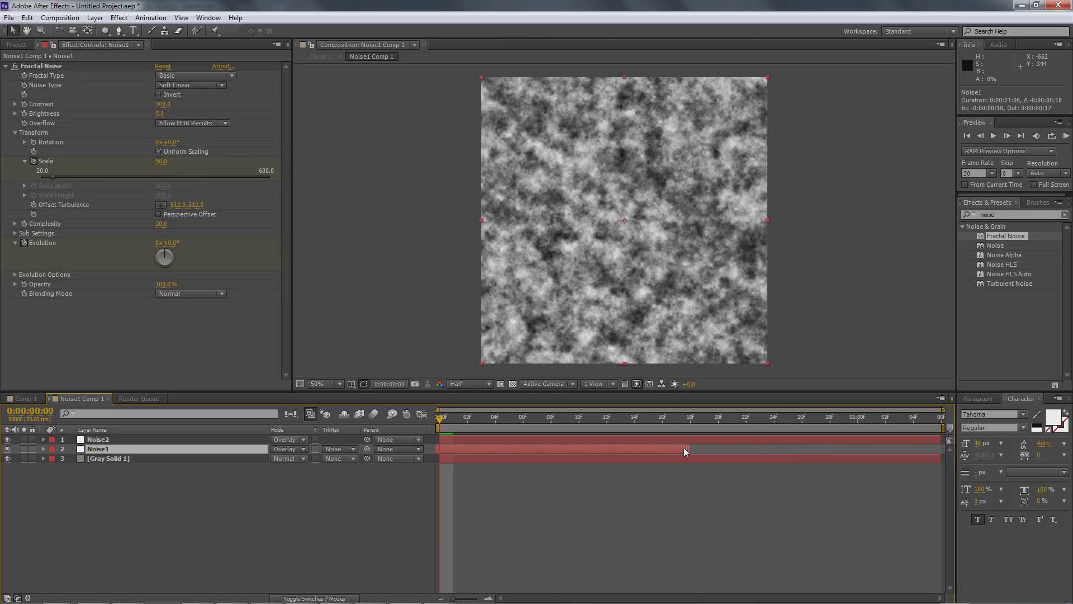
{"action": "left_click_drag", "start_coordinate": [446, 418], "coordinate": [694, 427]}
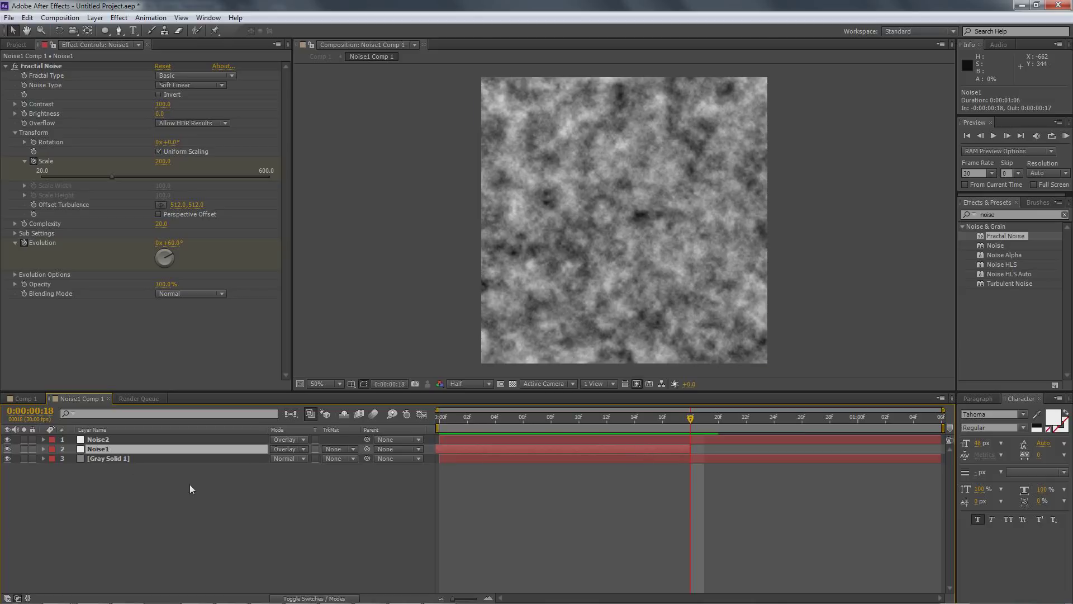
- Duplicate the Noise1 layer to the top of the layer stack and shift the copy to start at frame 18
{"action": "key", "text": "ctrl+d"}
{"action": "left_click_drag", "start_coordinate": [108, 447], "coordinate": [108, 438]}
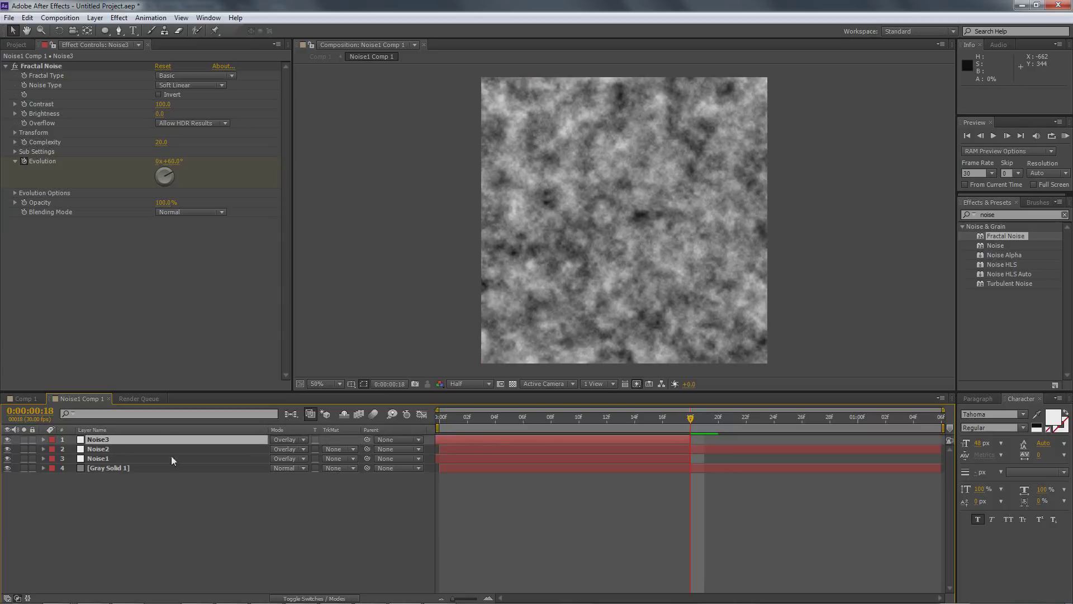
{"action": "left_click_drag", "start_coordinate": [484, 441], "coordinate": [829, 428]}
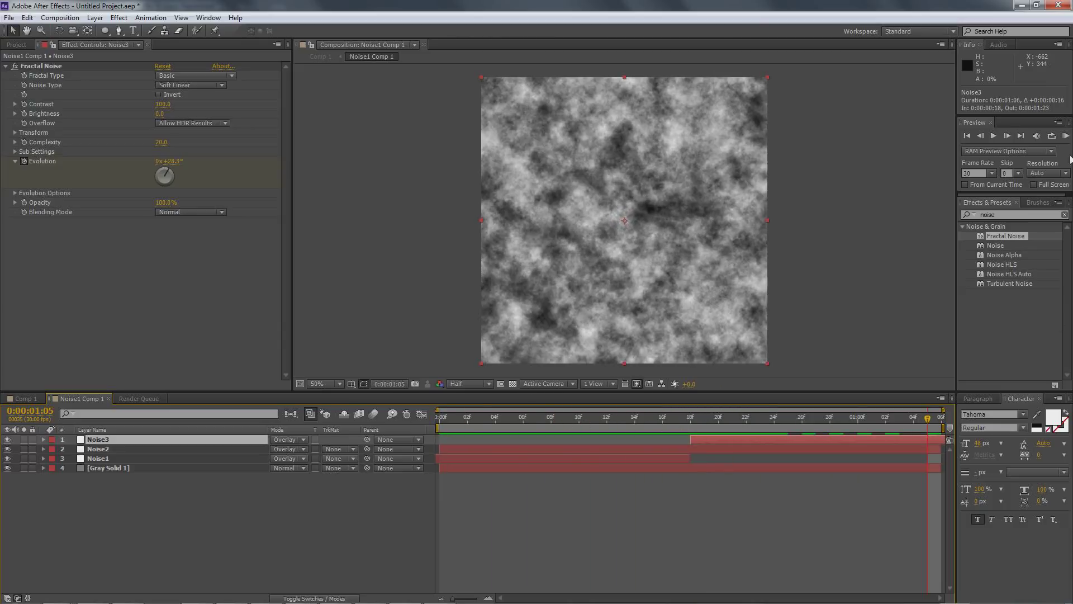
- Play a RAM preview of the three layered noises and stop near frame 17
{"action": "left_click", "coordinate": [1066, 135]}
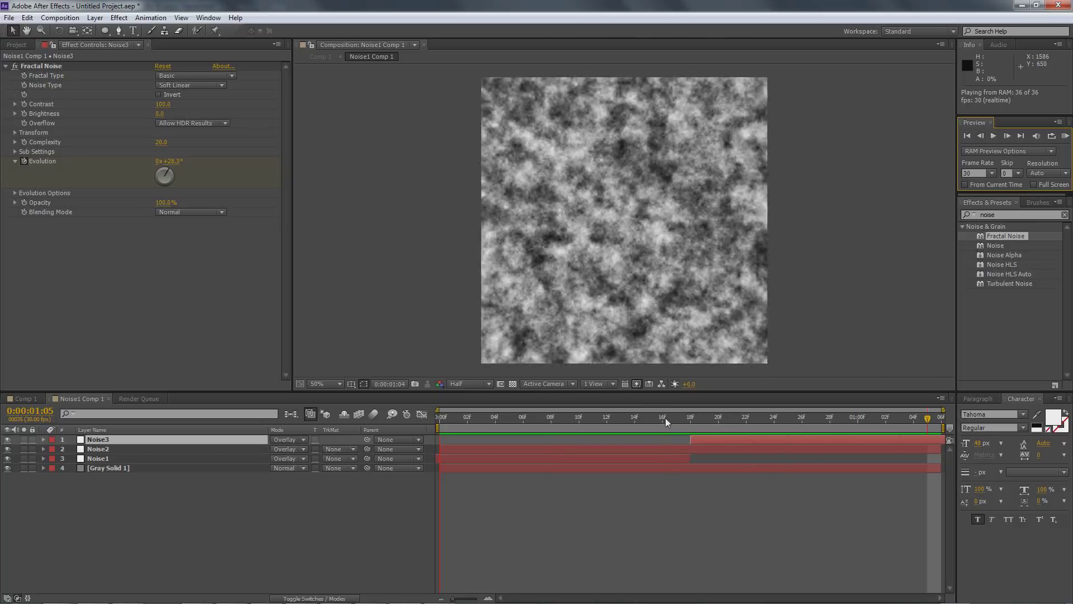
{"action": "key", "text": "space"}
{"action": "left_click", "coordinate": [677, 425]}
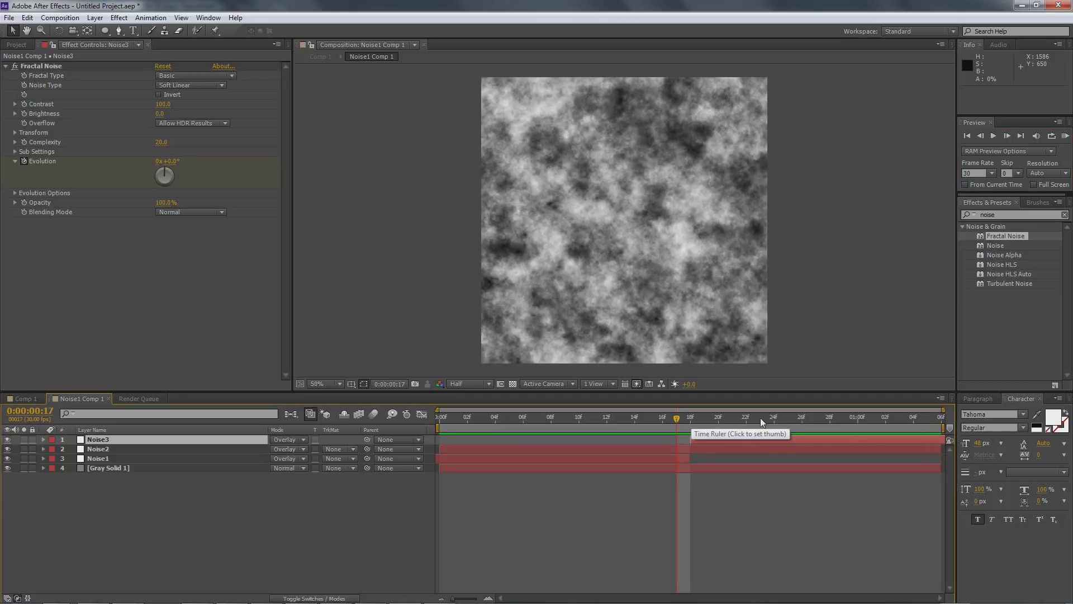
- Add Opacity keyframes at frame 18 to the Noise1, Noise2 and Noise3 layers
{"action": "left_click_drag", "start_coordinate": [679, 419], "coordinate": [691, 418]}
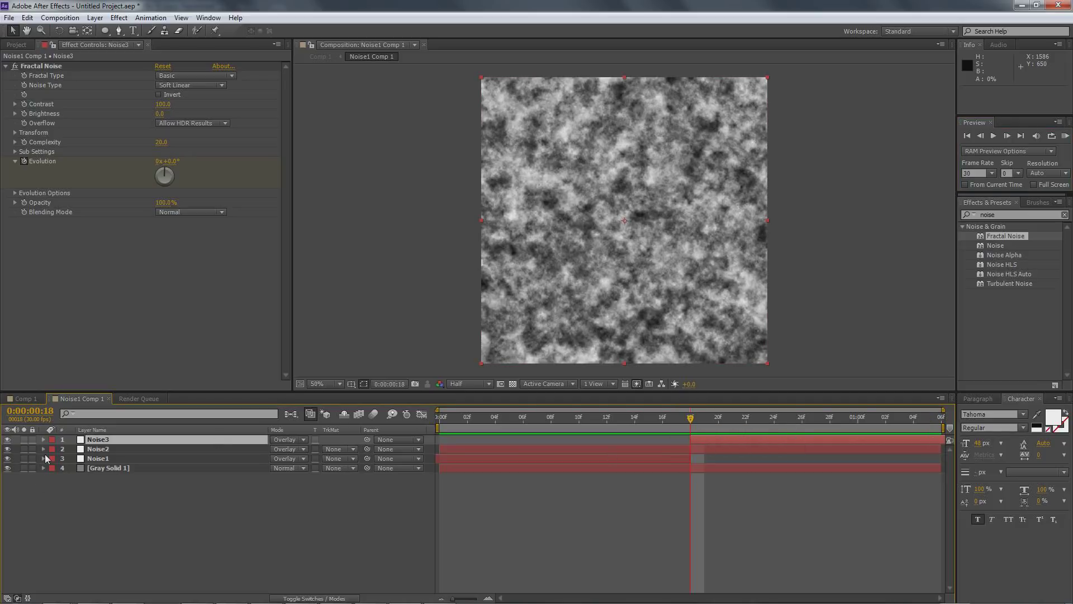
{"action": "left_click", "coordinate": [98, 459], "text": "shift"}
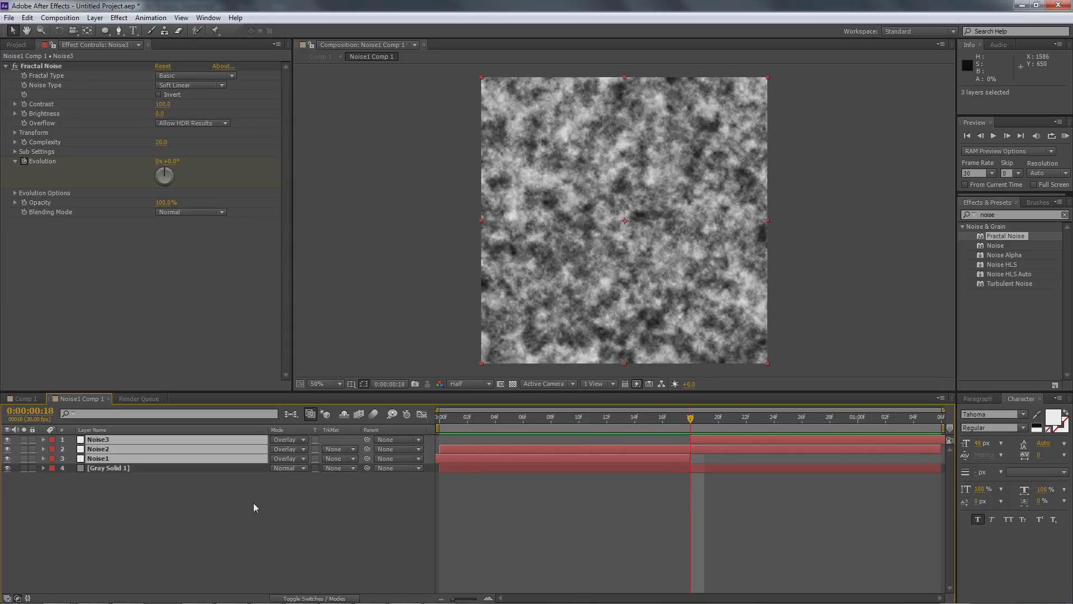
{"action": "key", "text": "t"}
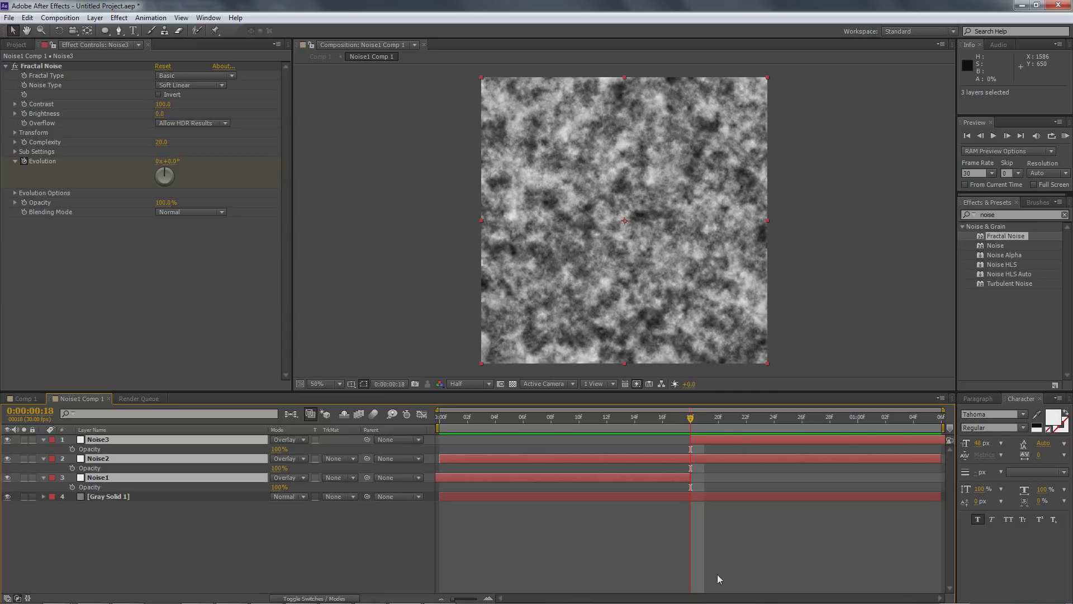
{"action": "left_click", "coordinate": [696, 479]}
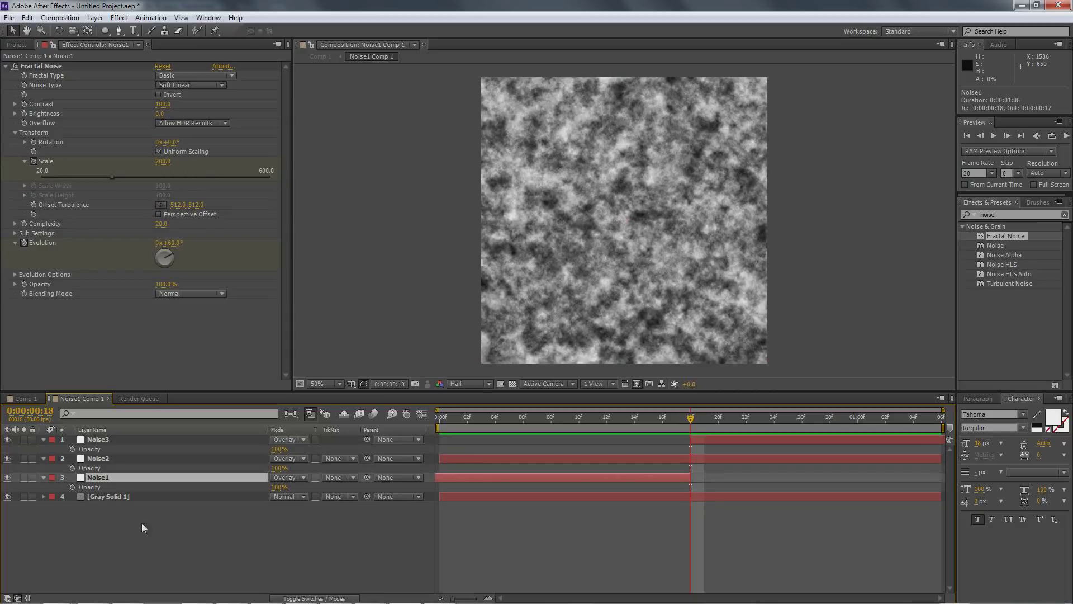
{"action": "left_click", "coordinate": [72, 487]}
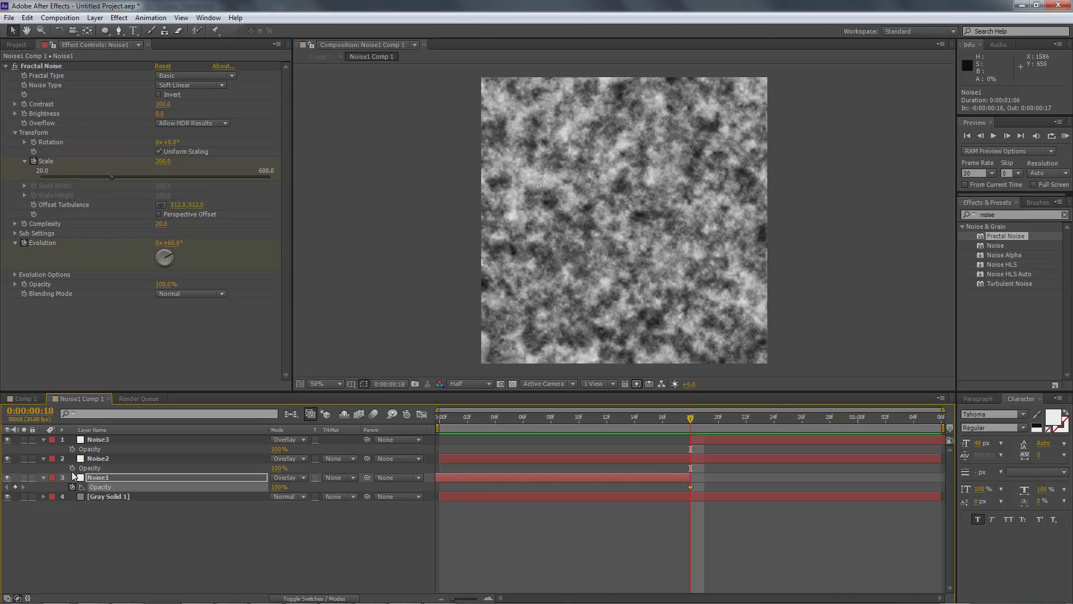
{"action": "left_click", "coordinate": [72, 468]}
{"action": "left_click", "coordinate": [72, 449]}
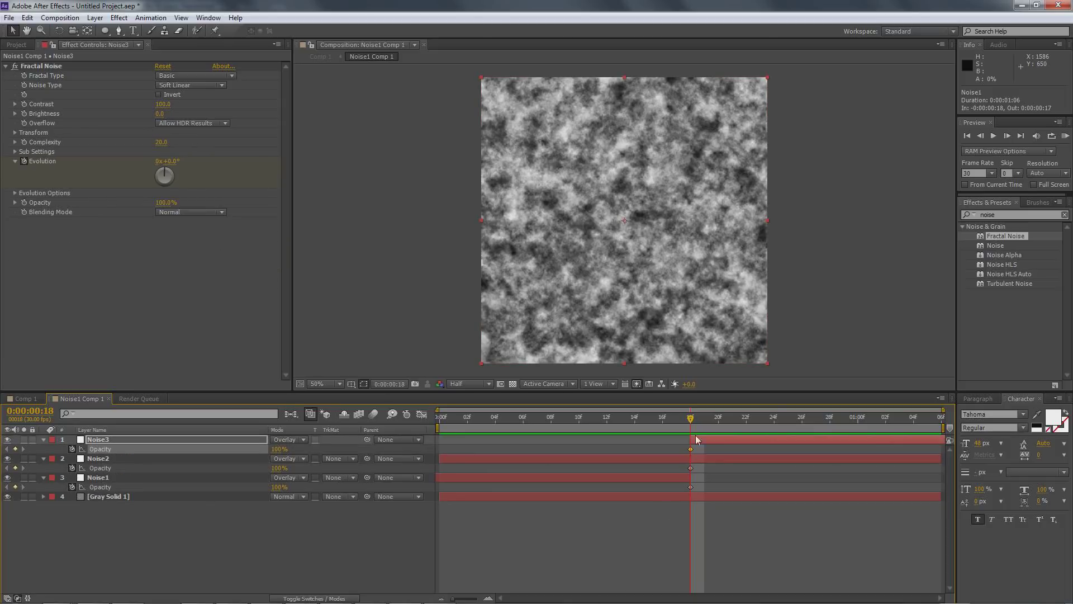
- Add Opacity keyframes at frame 0 to all three noise layers
{"action": "key", "text": "Home"}
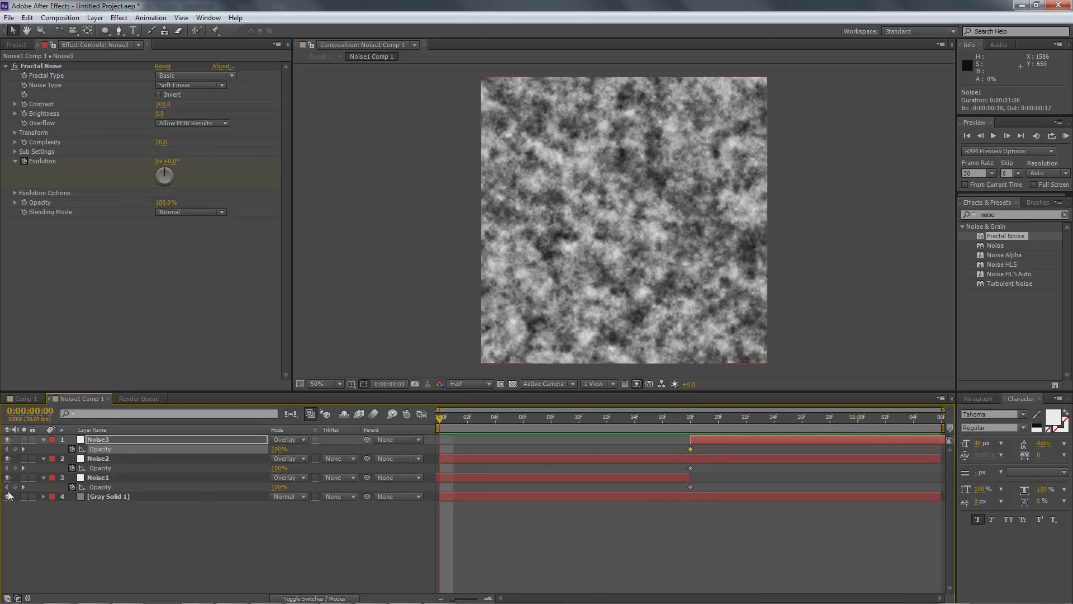
{"action": "left_click", "coordinate": [15, 487]}
{"action": "left_click", "coordinate": [15, 468]}
{"action": "left_click", "coordinate": [16, 449]}
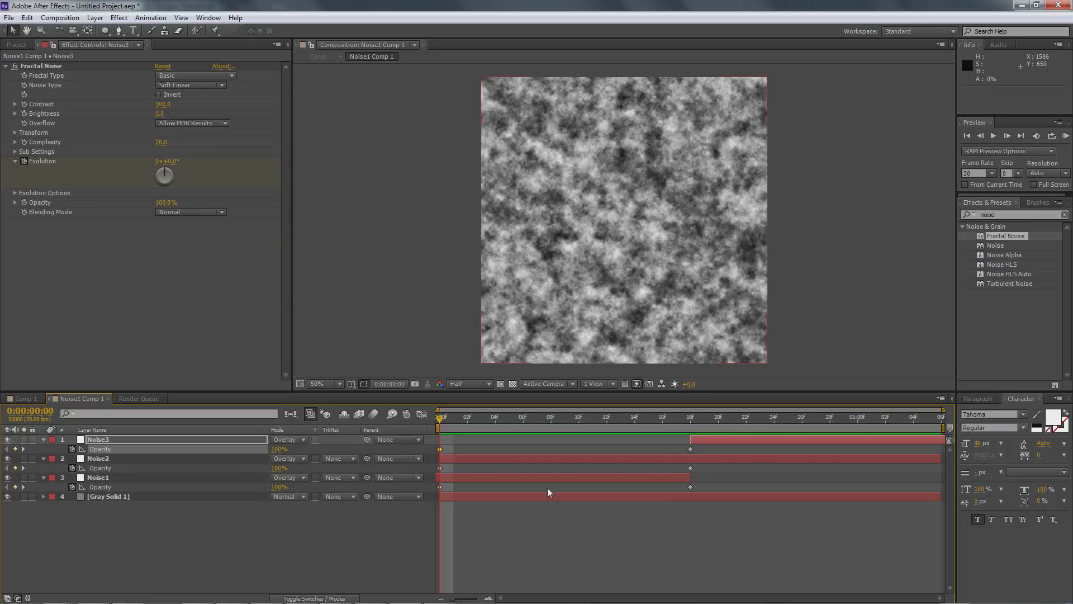
- Add Opacity keyframes at 0:00:01:05 to the Noise3 and Noise2 layers
{"action": "key", "text": "space"}
{"action": "key", "text": "End"}
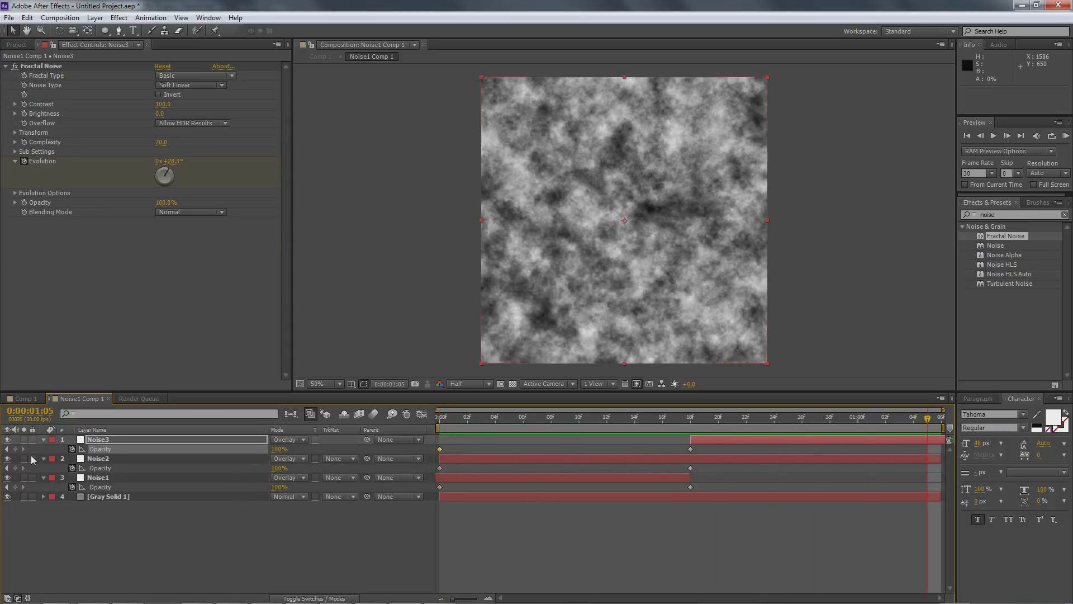
{"action": "left_click", "coordinate": [15, 449]}
{"action": "left_click", "coordinate": [15, 468]}
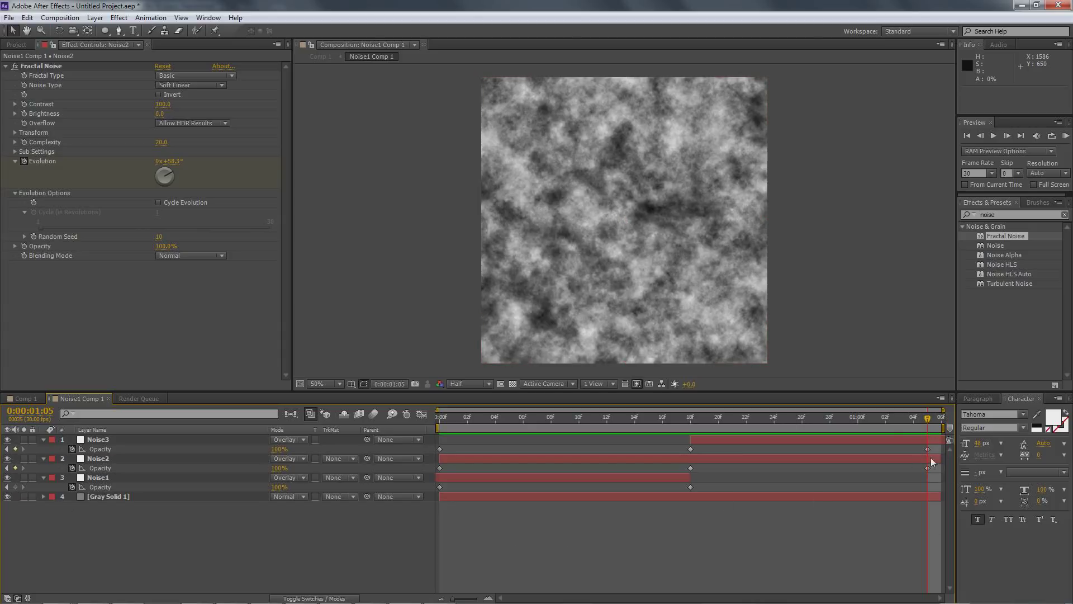
- Set the Noise1 layer's Opacity at frame 18 to 0% and check its fade with Noise3 hidden
{"action": "left_click", "coordinate": [702, 419]}
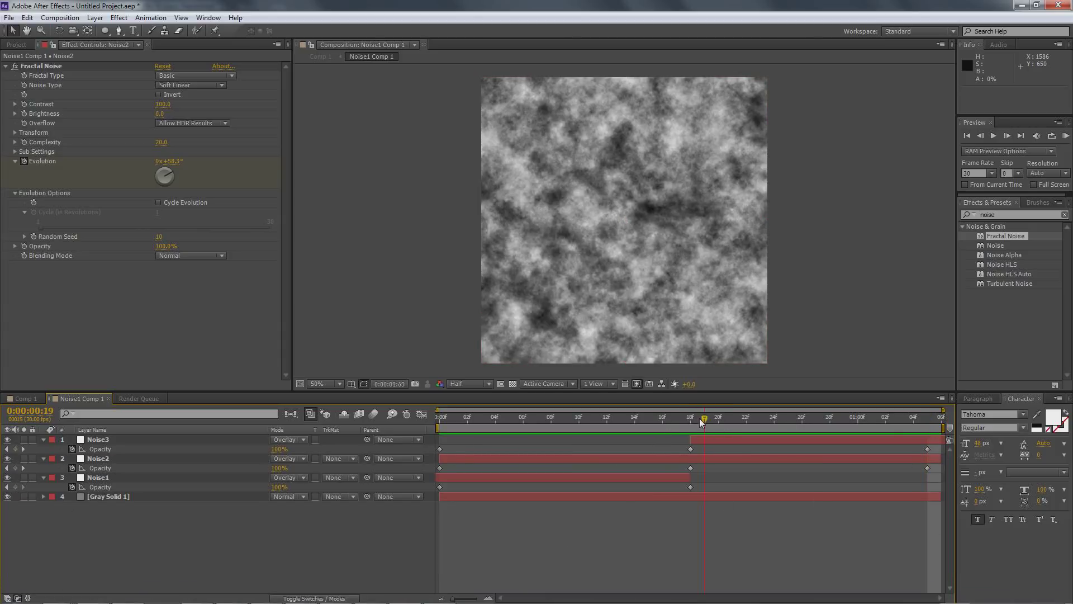
{"action": "mouse_move", "coordinate": [699, 418]}
{"action": "left_mouse_down"}
{"action": "mouse_move", "coordinate": [649, 417]}
{"action": "mouse_move", "coordinate": [683, 409]}
{"action": "left_mouse_up"}
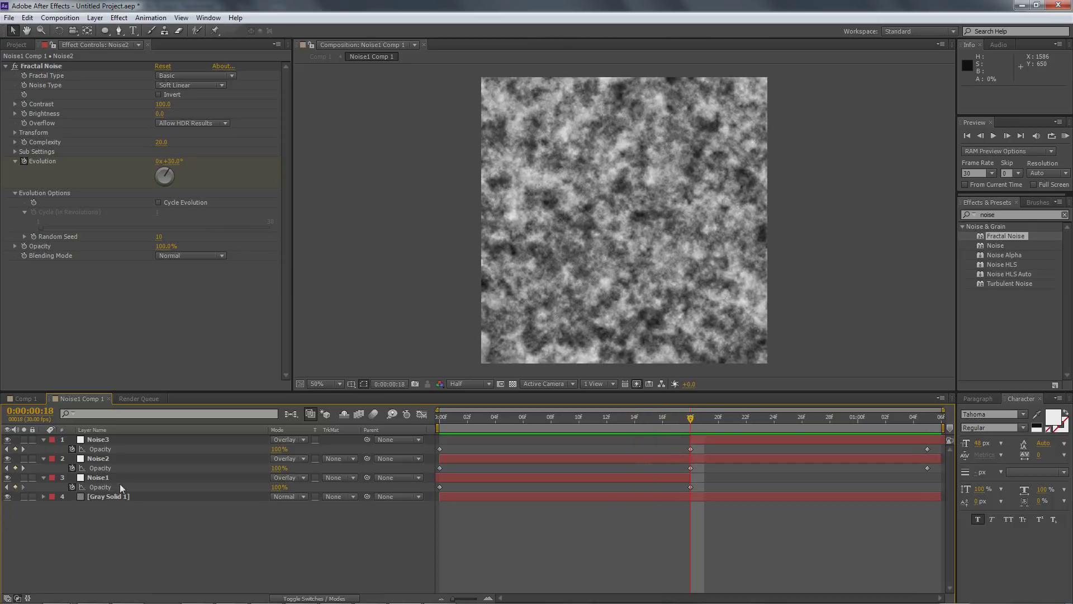
{"action": "left_click", "coordinate": [691, 487]}
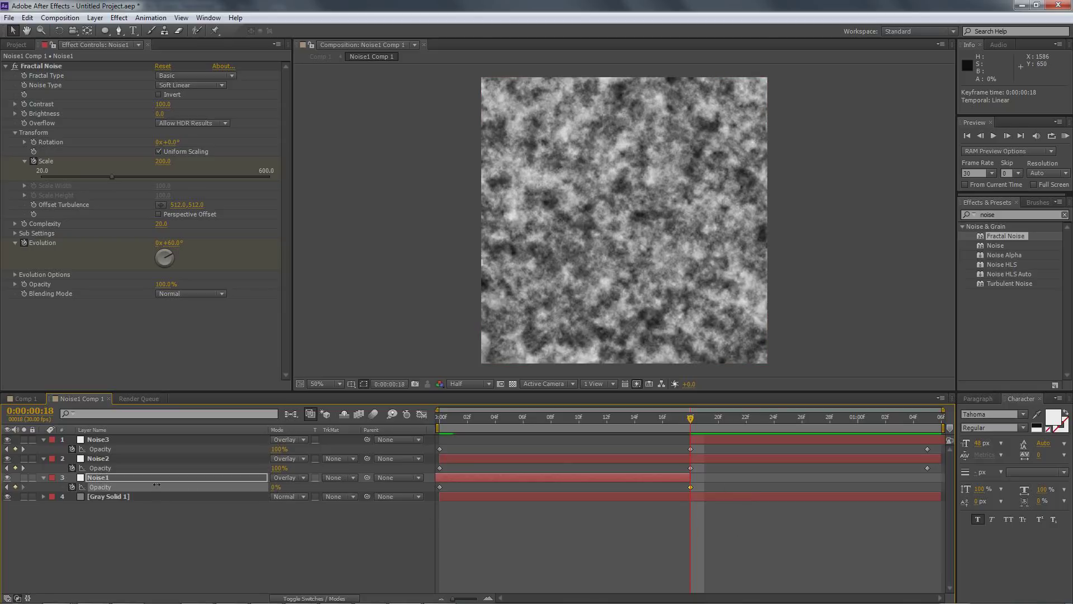
{"action": "left_click_drag", "start_coordinate": [691, 420], "coordinate": [662, 418]}
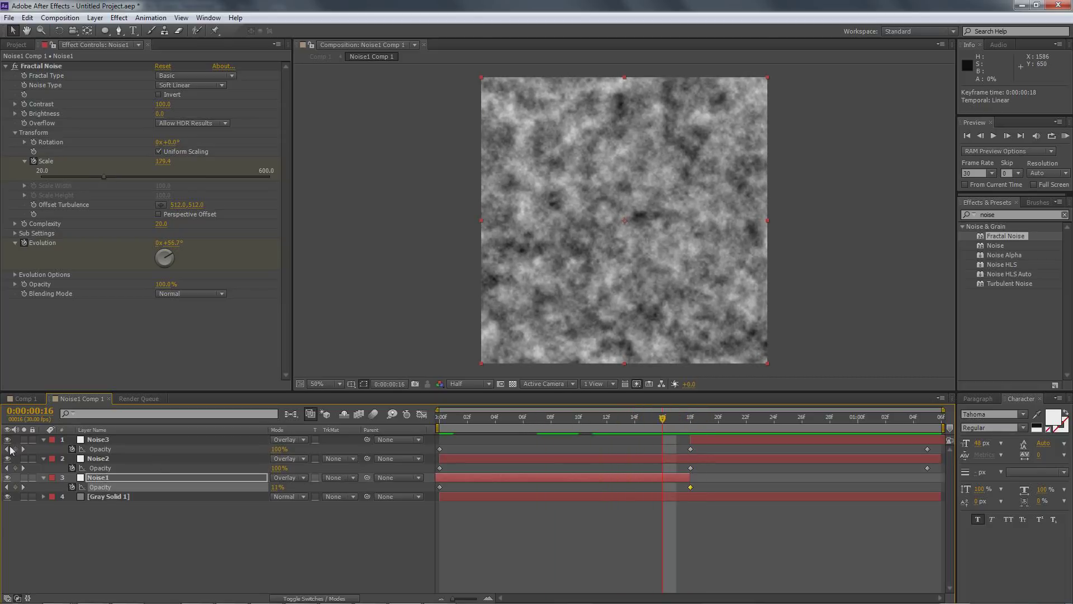
{"action": "left_click", "coordinate": [7, 440]}
{"action": "left_click_drag", "start_coordinate": [662, 426], "coordinate": [691, 450]}
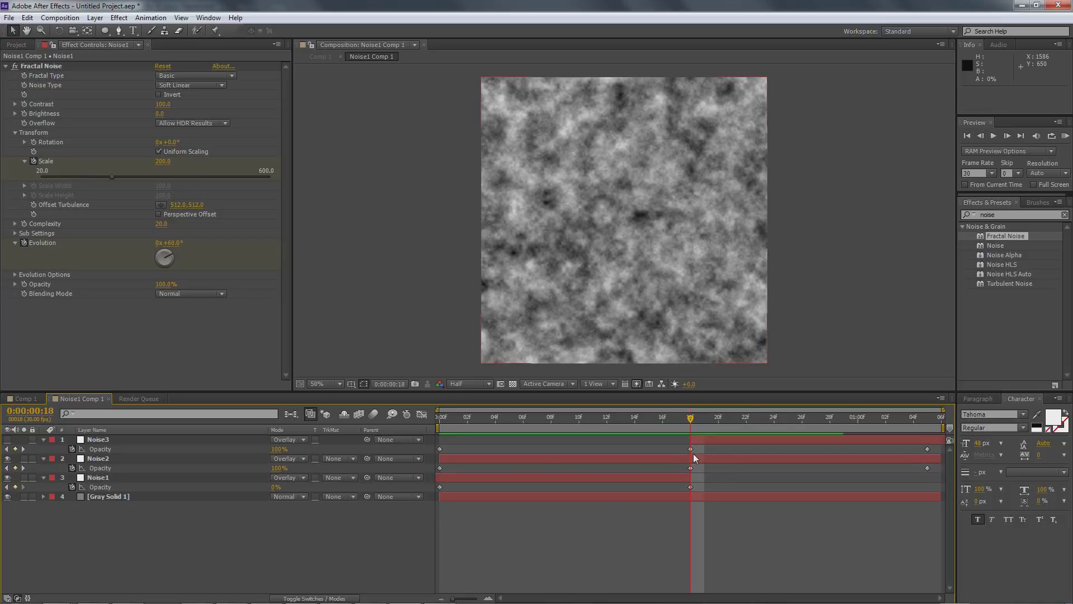
- Set the Noise3 layer's Opacity keyframe at frame 18 to 0%
{"action": "left_click", "coordinate": [692, 450]}
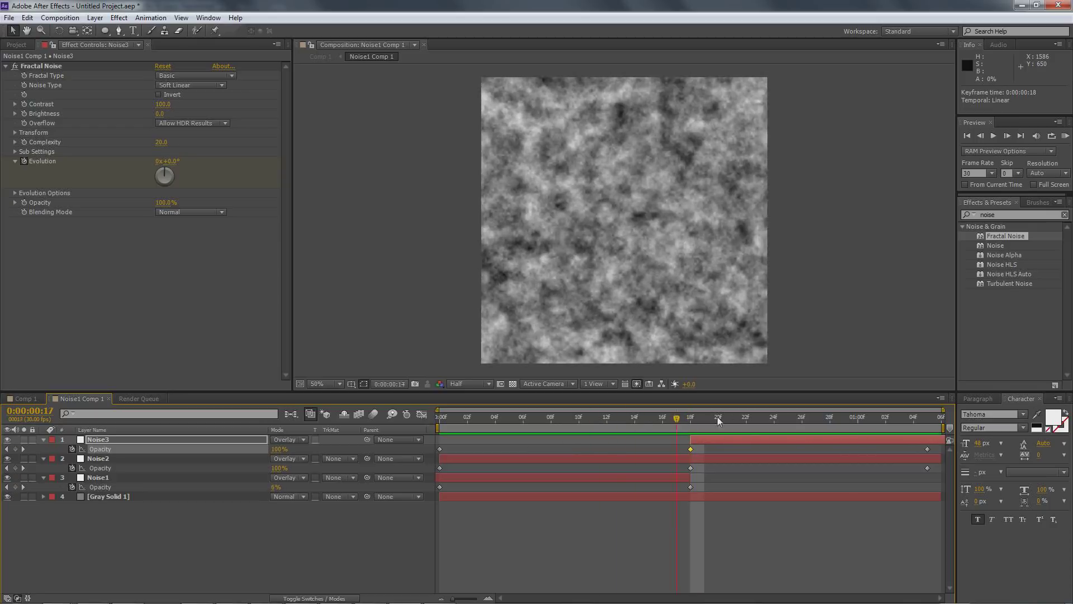
{"action": "left_click_drag", "start_coordinate": [290, 445], "coordinate": [246, 444]}
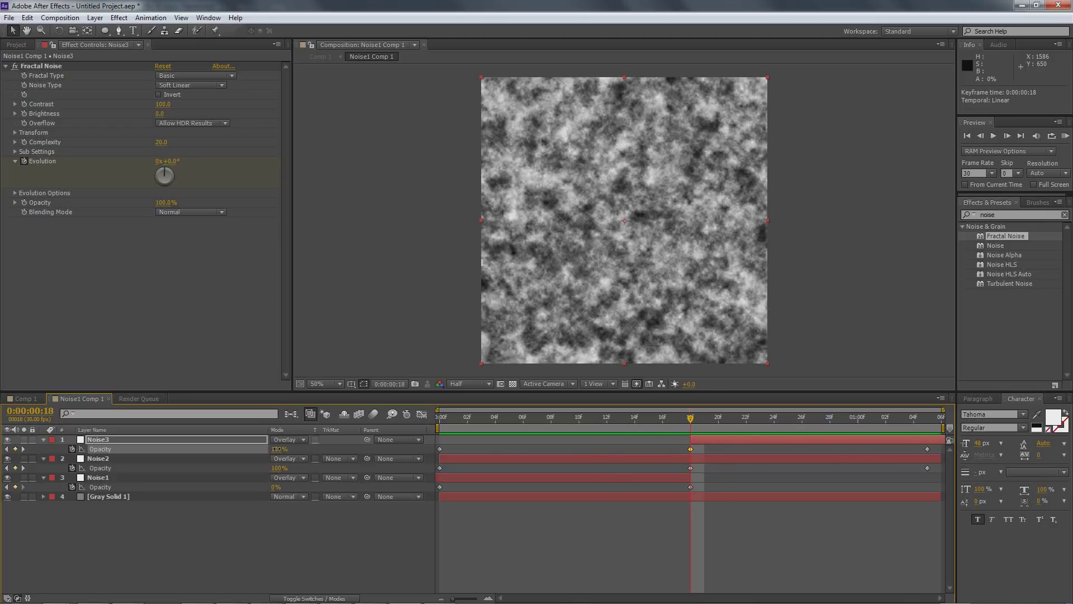
- Set the Noise2 layer's Opacity keyframe at 0:00:01:05 to 0%
{"action": "left_click_drag", "start_coordinate": [693, 423], "coordinate": [928, 427]}
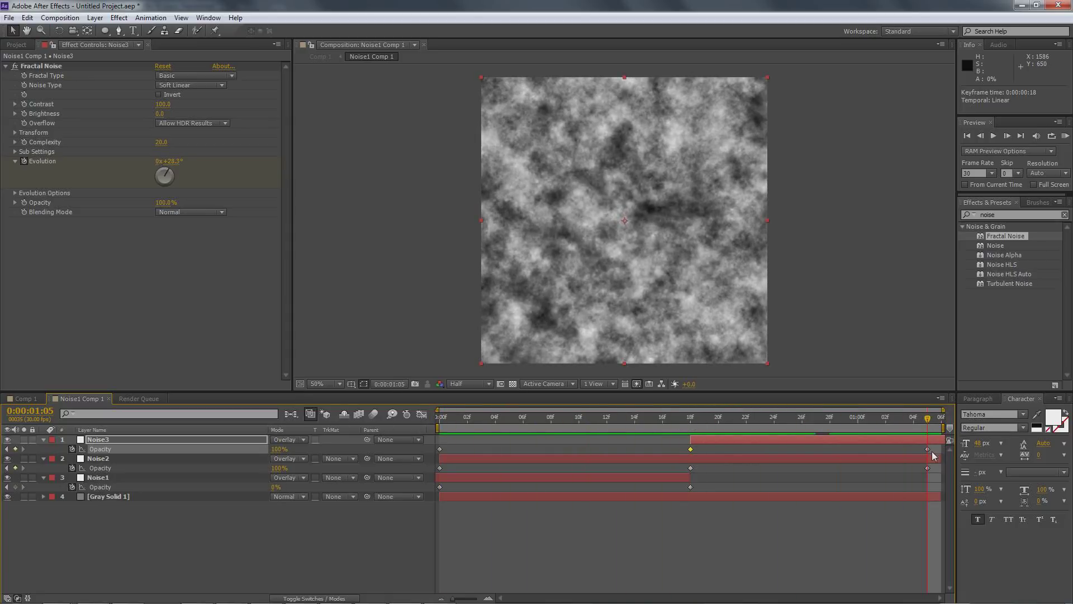
{"action": "left_click", "coordinate": [928, 468]}
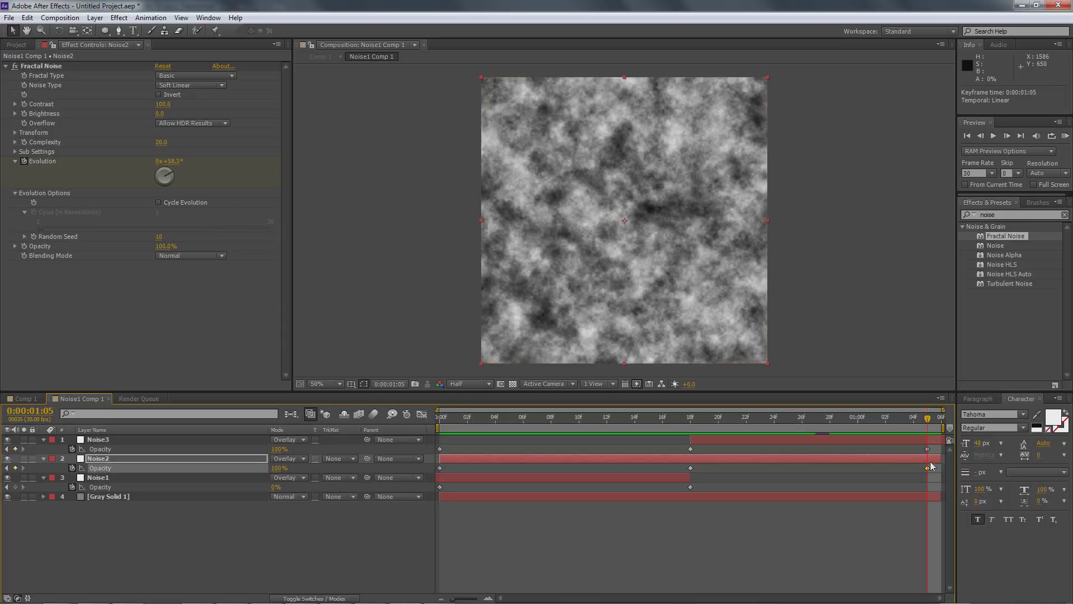
{"action": "left_click", "coordinate": [440, 419]}
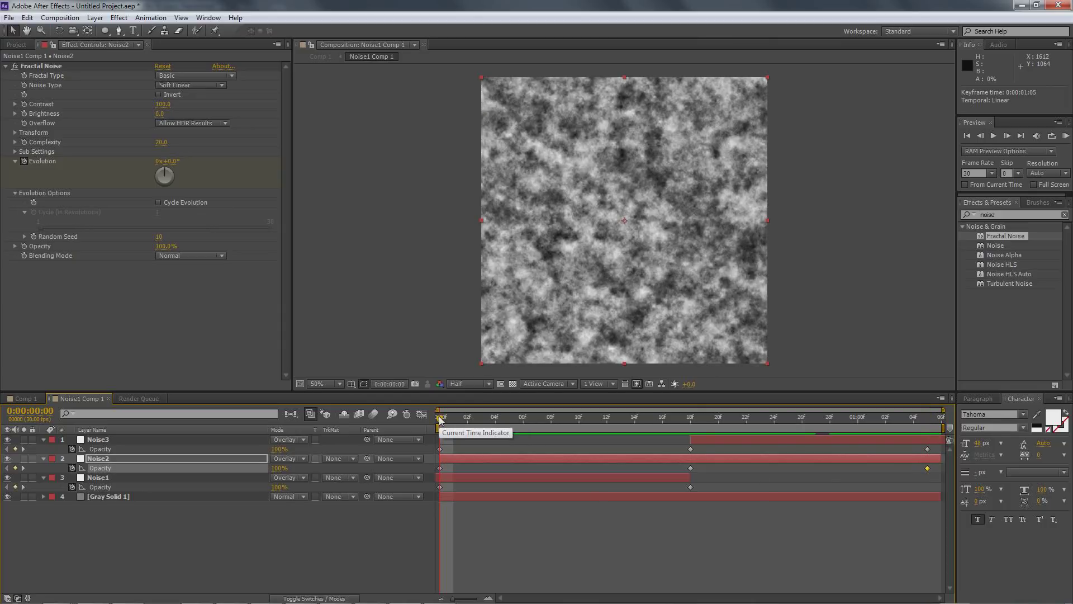
{"action": "left_click", "coordinate": [929, 420]}
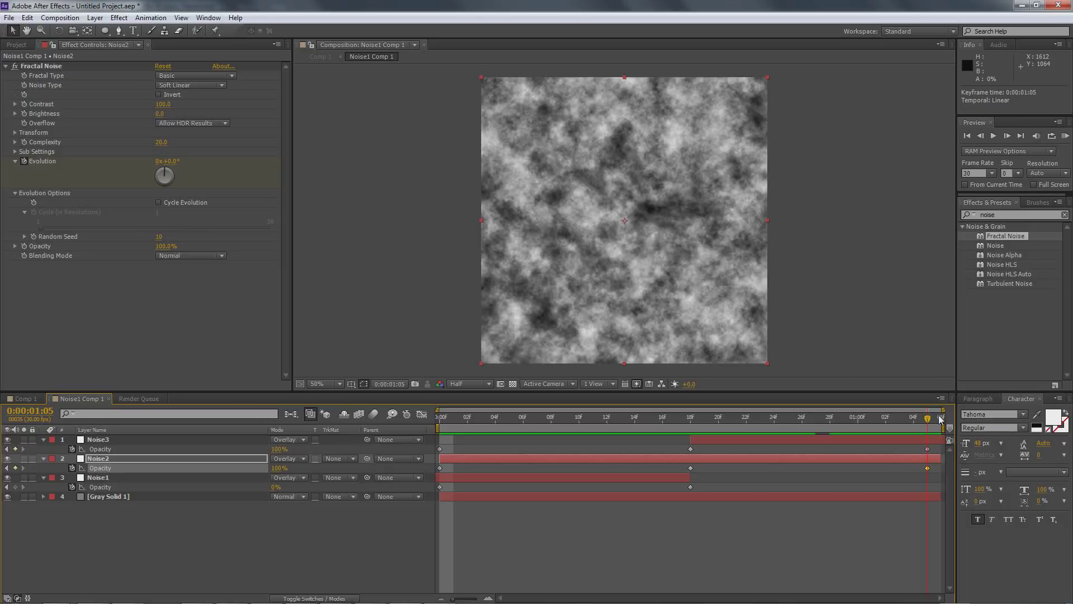
{"action": "left_click", "coordinate": [278, 469]}
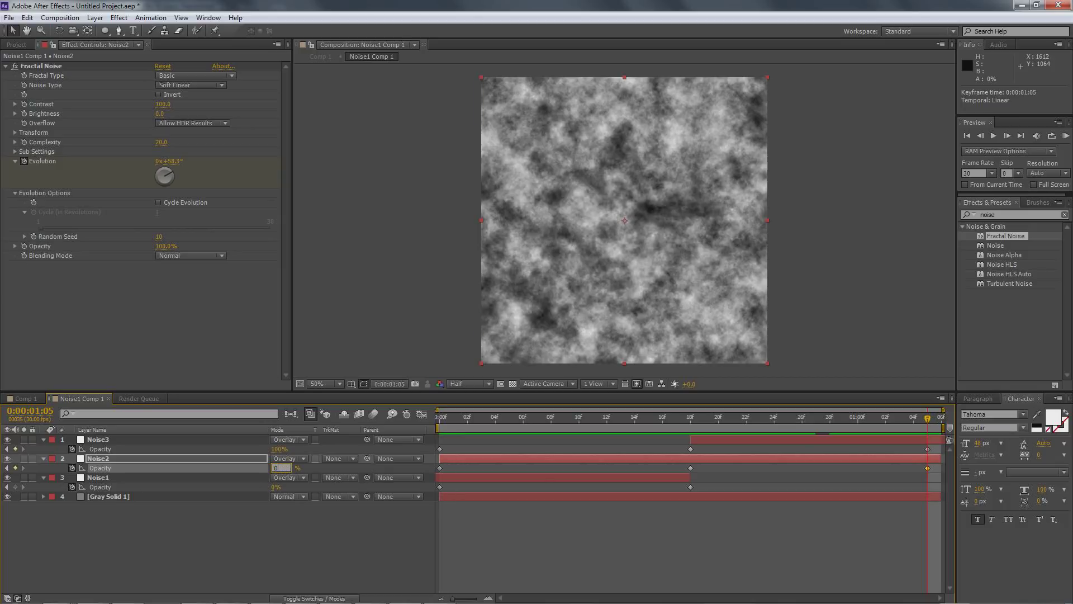
{"action": "key", "text": "Return"}
- Set the Noise2 layer's Opacity keyframe at frame 0 to 0%
{"action": "left_click_drag", "start_coordinate": [470, 419], "coordinate": [422, 420]}
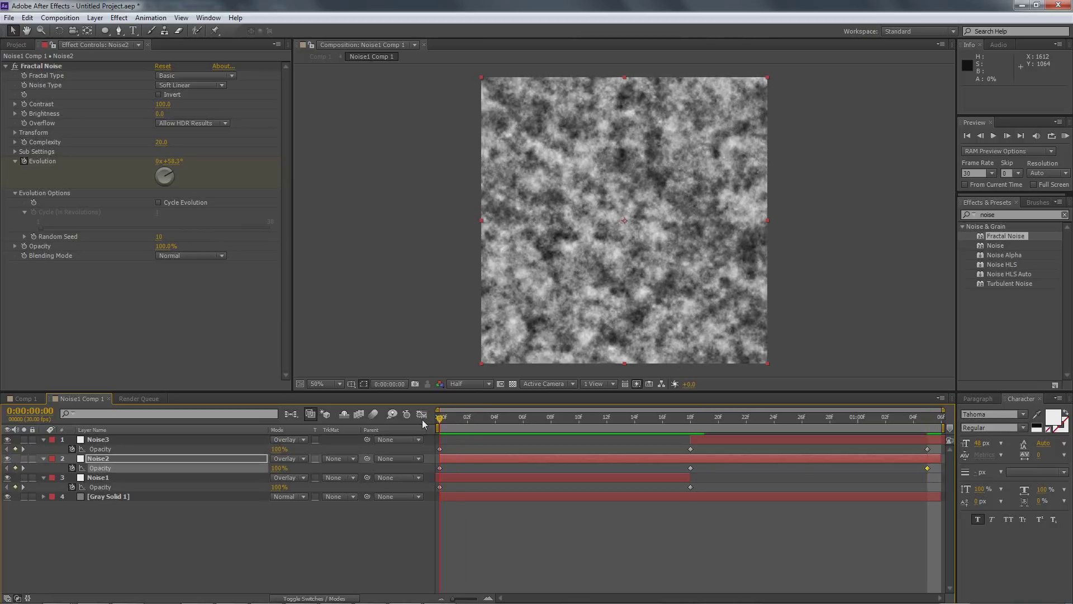
{"action": "left_click", "coordinate": [441, 468]}
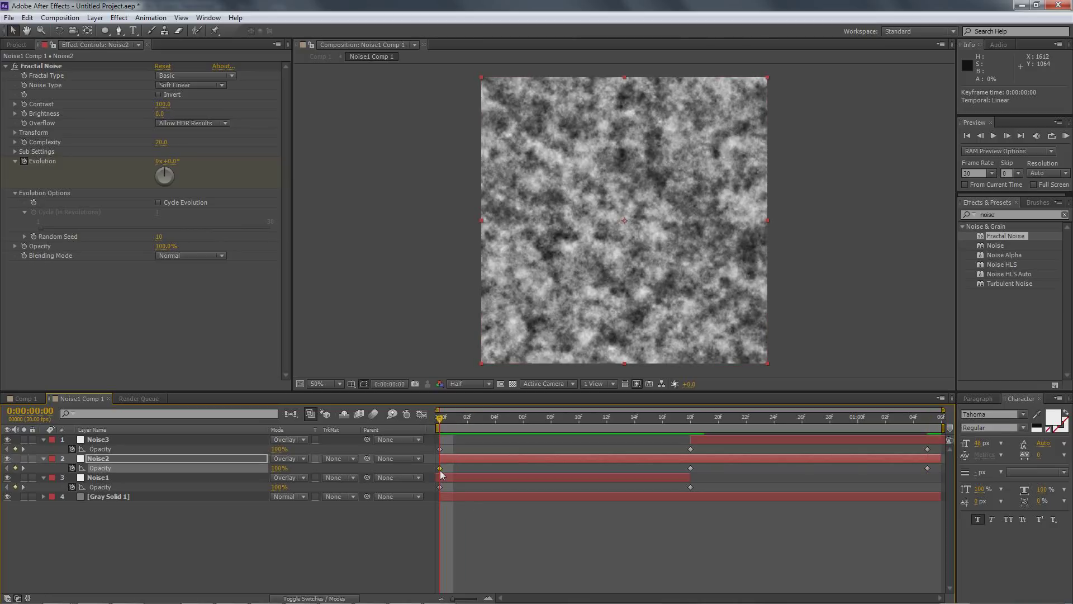
{"action": "left_click", "coordinate": [279, 467]}
{"action": "type", "text": "0"}
{"action": "key", "text": "Return"}
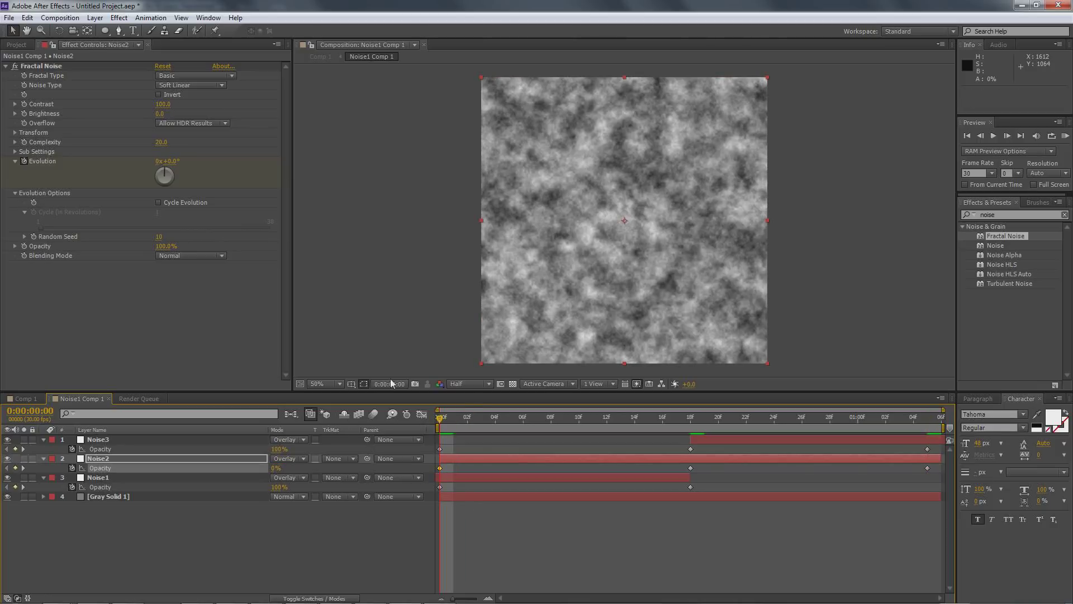
- Scrub through the crossfade between the noise layers and examine the blend at frame 9
{"action": "key", "text": "space"}
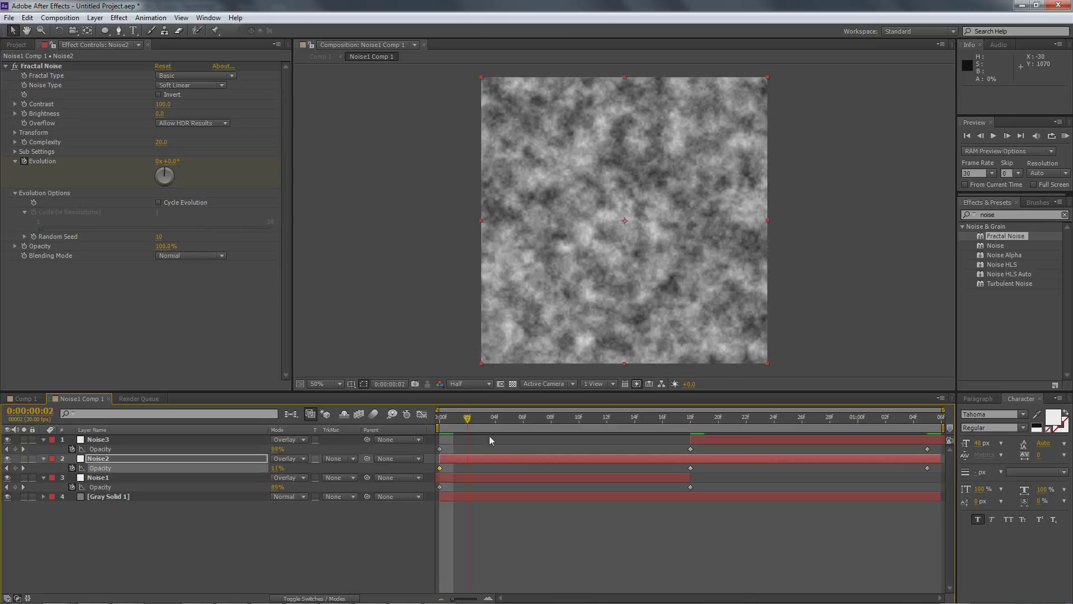
{"action": "left_click_drag", "start_coordinate": [568, 439], "coordinate": [568, 439]}
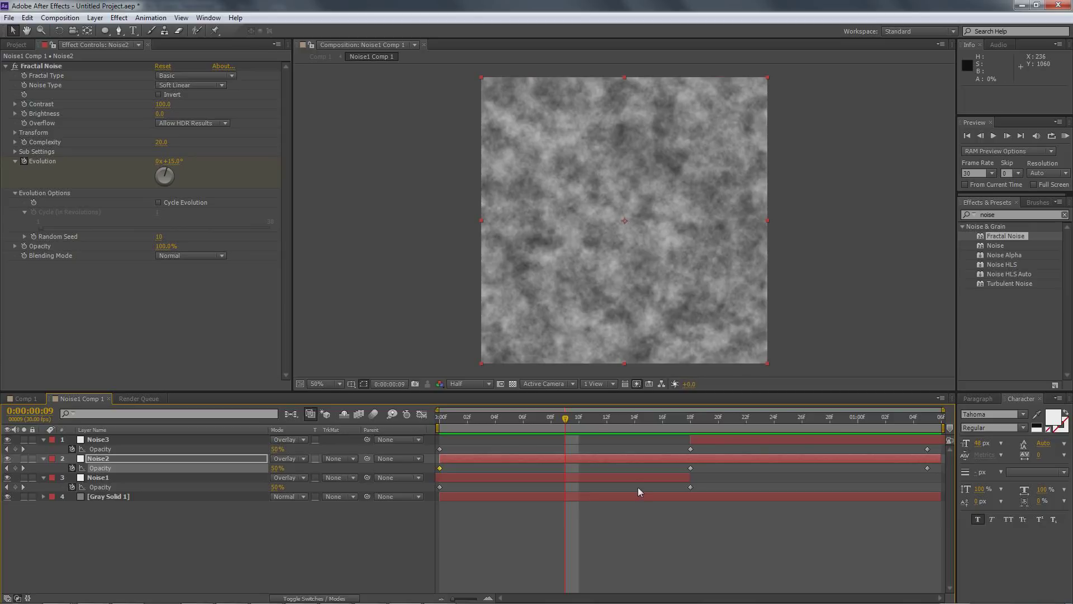
{"action": "mouse_move", "coordinate": [567, 423]}
{"action": "left_mouse_down"}
{"action": "mouse_move", "coordinate": [695, 424]}
{"action": "mouse_move", "coordinate": [605, 424]}
{"action": "mouse_move", "coordinate": [567, 436]}
{"action": "left_mouse_up"}
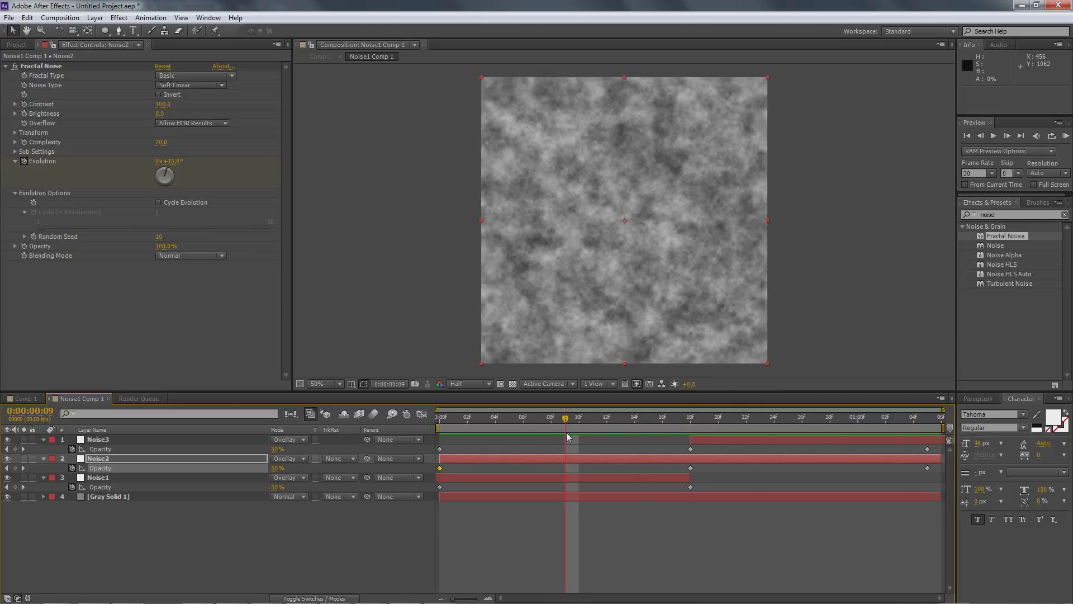
- Move the last Opacity keyframes of Noise2 and Noise3 to 0:00:01:06 and play a RAM preview of the loop
{"action": "left_click", "coordinate": [927, 468]}
{"action": "left_click", "coordinate": [927, 449], "text": "shift"}
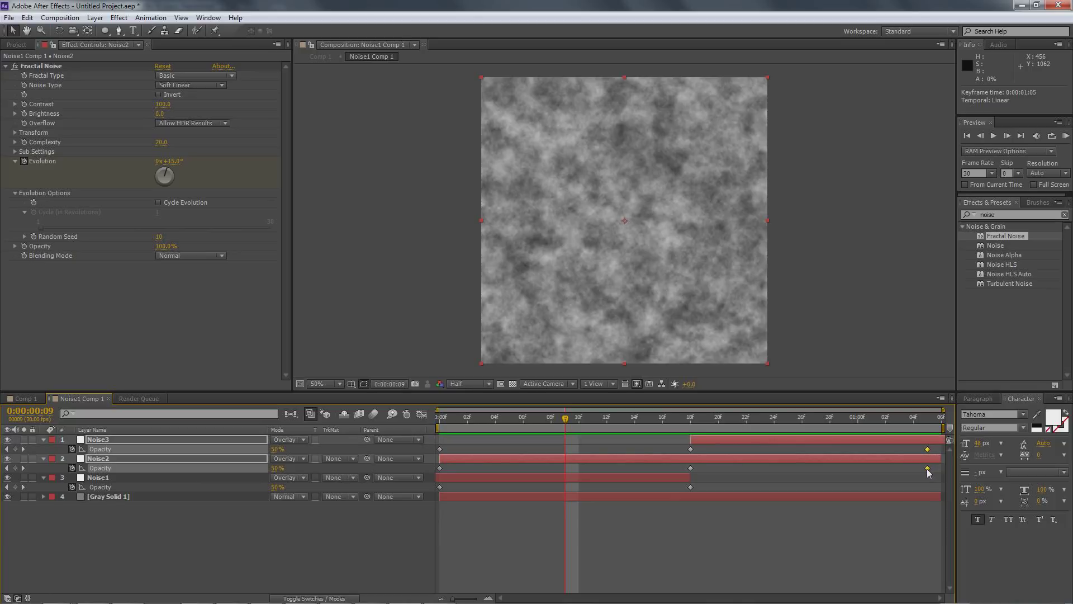
{"action": "left_click_drag", "start_coordinate": [931, 470], "coordinate": [944, 471]}
{"action": "left_click_drag", "start_coordinate": [531, 424], "coordinate": [650, 426]}
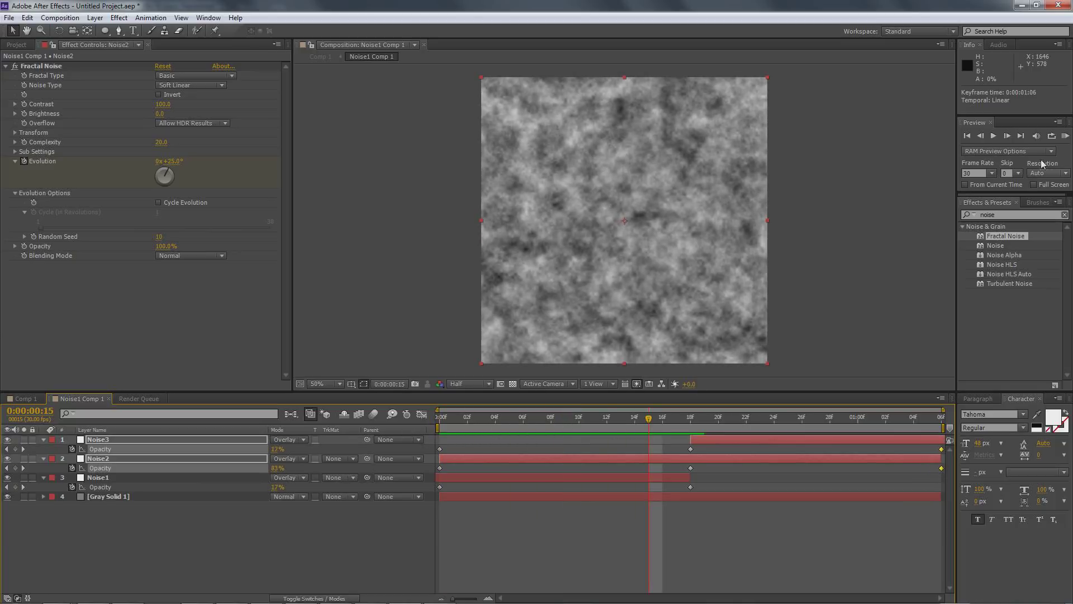
{"action": "left_click", "coordinate": [1066, 139]}
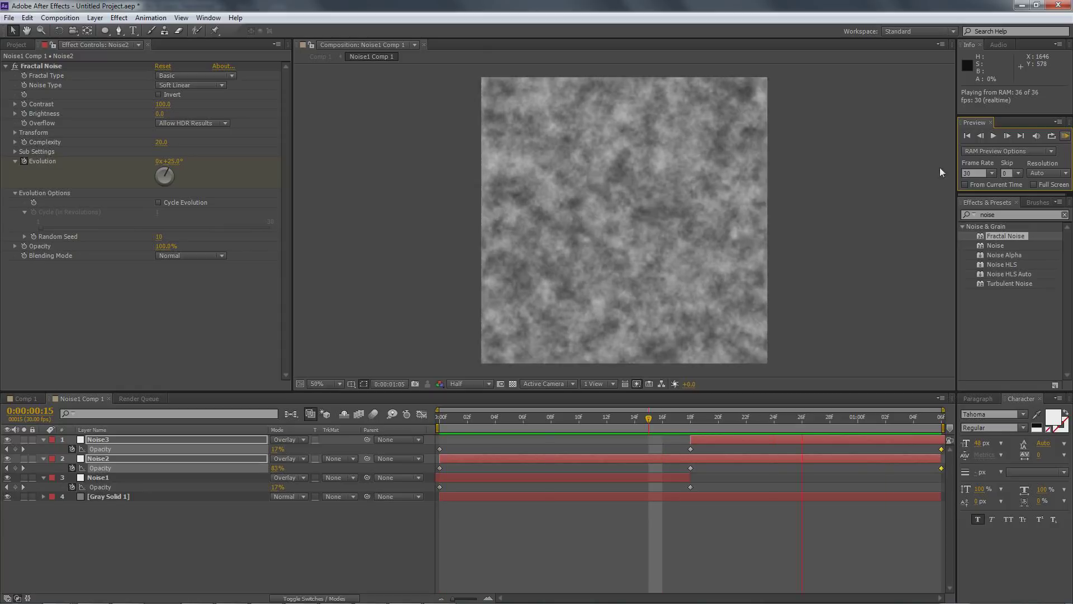
- Stop the preview and set the Noise1 Comp 1 composition's size to 2048 × 2048 px
{"action": "key", "text": "space"}
{"action": "left_click", "coordinate": [376, 198]}
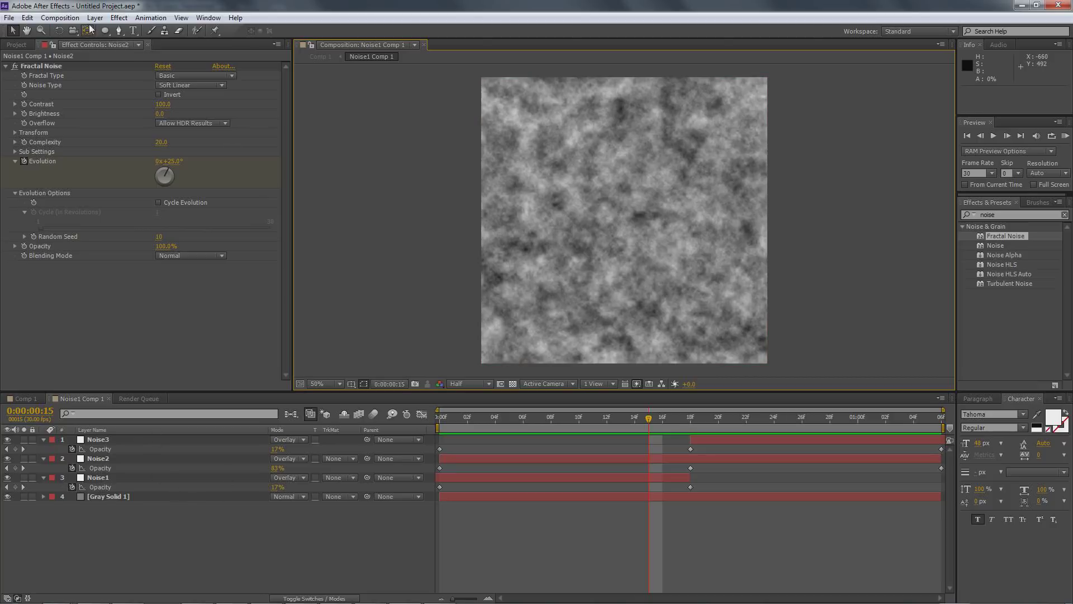
{"action": "left_click", "coordinate": [60, 18]}
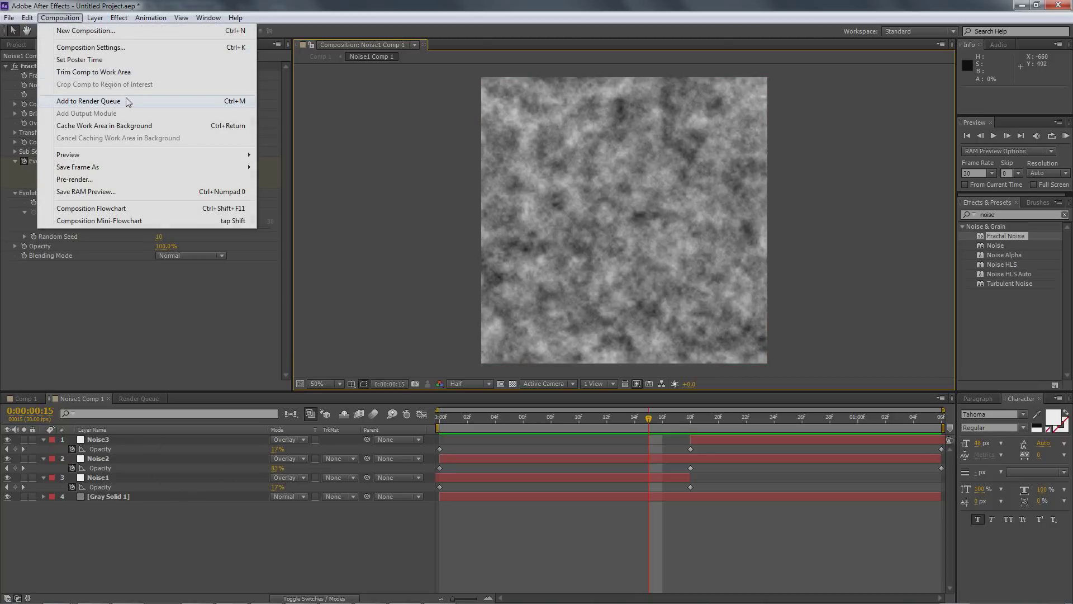
{"action": "left_click", "coordinate": [109, 51]}
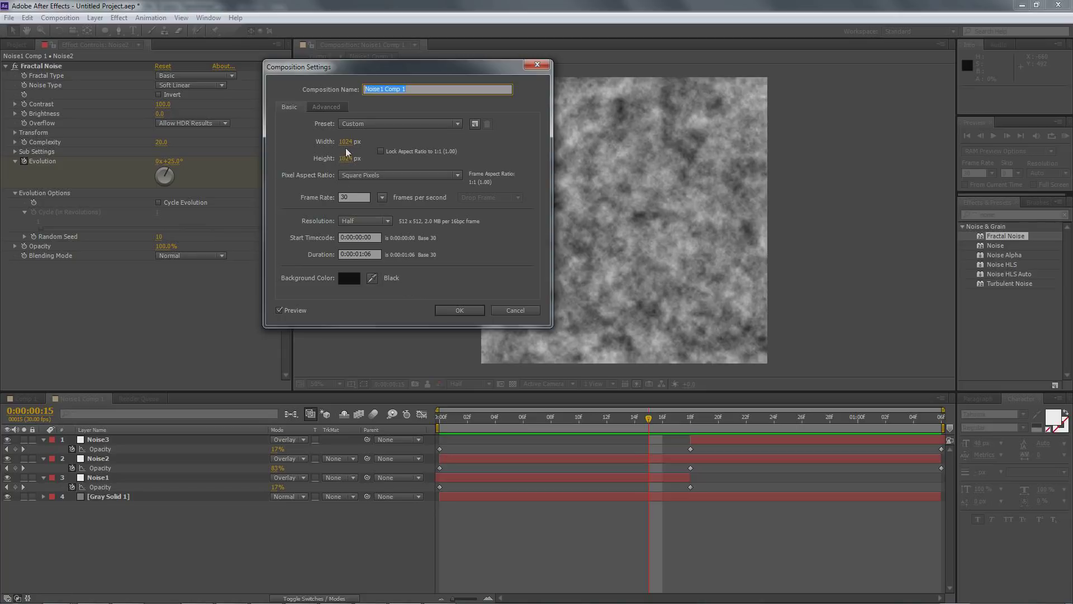
{"action": "left_click", "coordinate": [346, 141]}
{"action": "type", "text": "2048"}
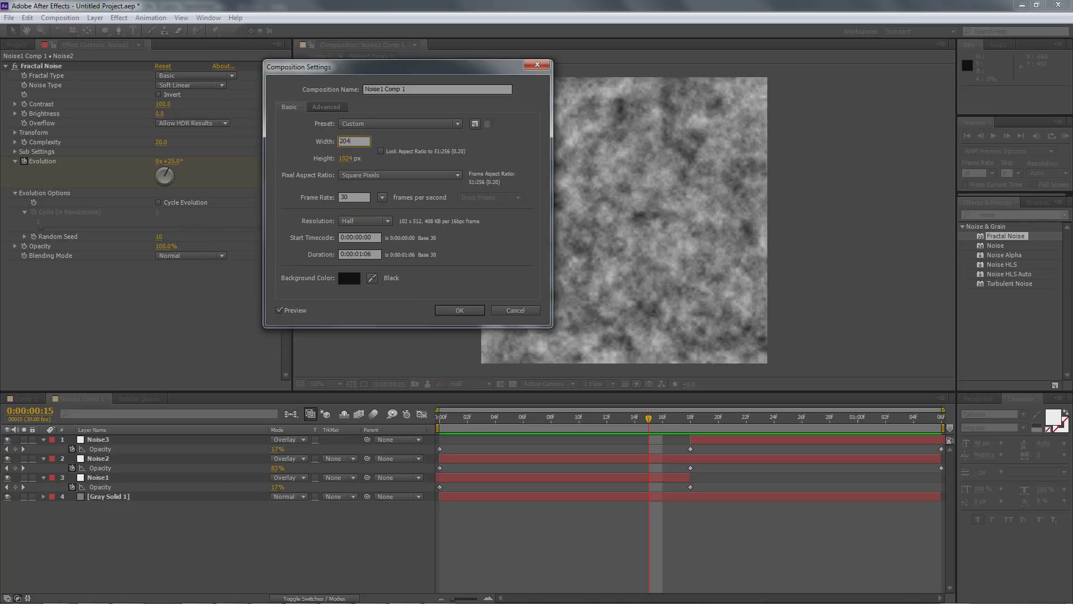
{"action": "key", "text": "Tab"}
{"action": "type", "text": "2"}
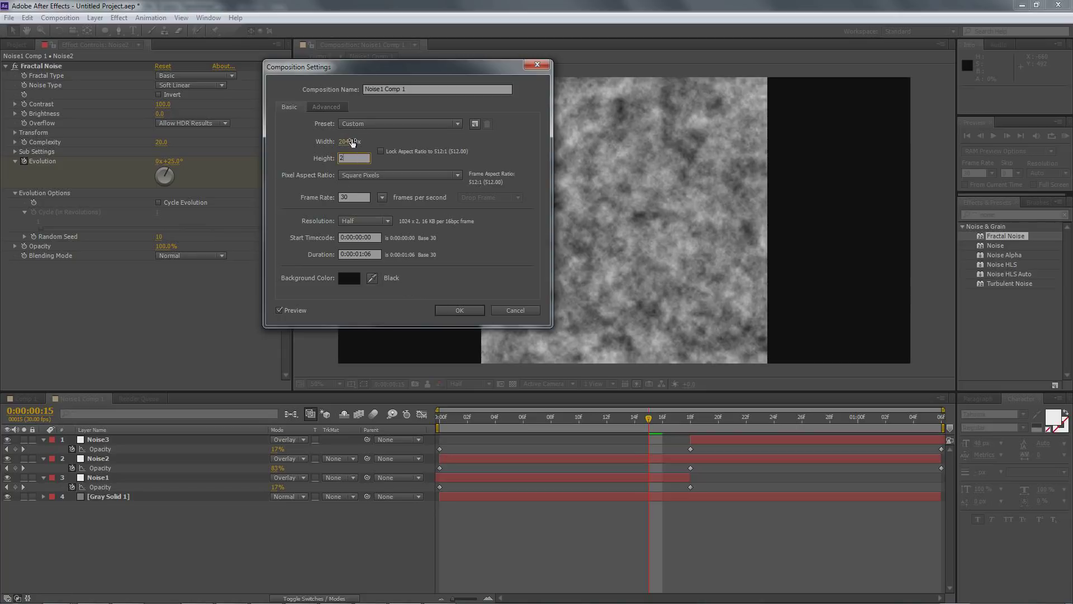
{"action": "type", "text": "048"}
{"action": "key", "text": "Return"}
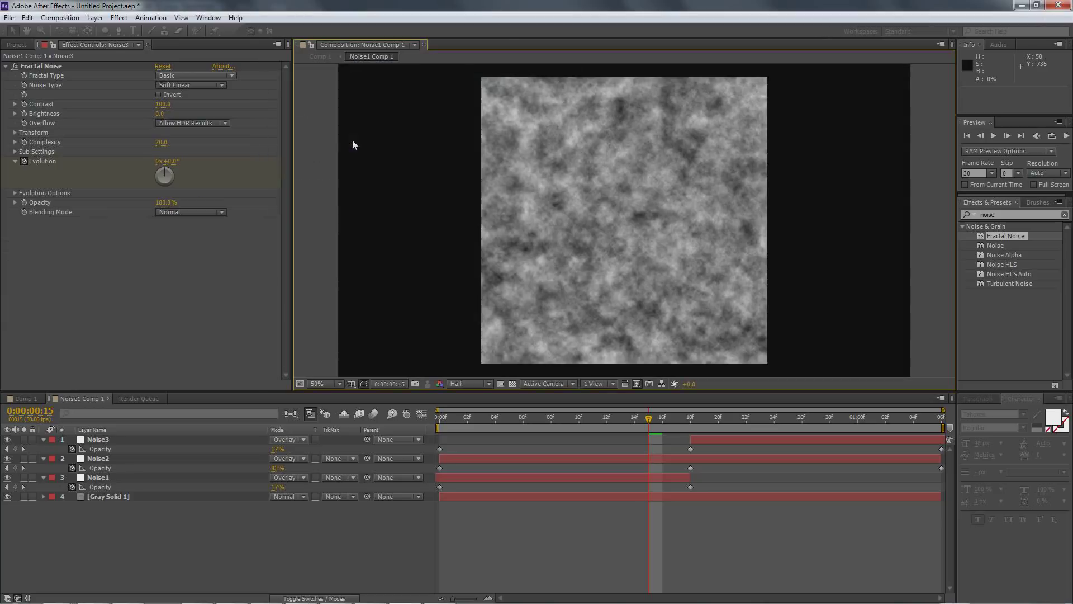
{"action": "key", "text": "comma"}
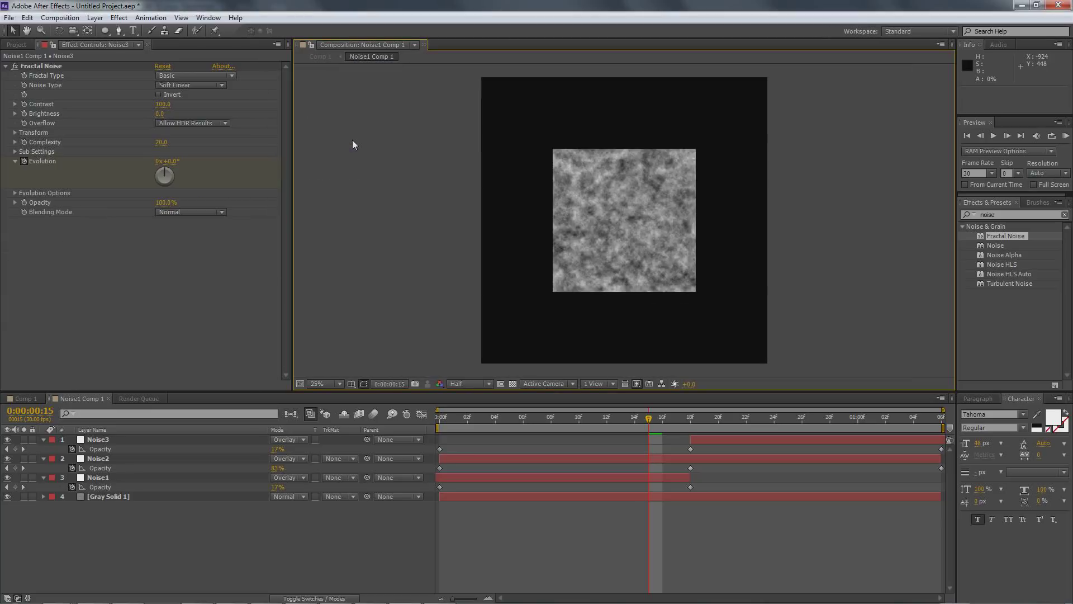
- Scale the three noise layers and the gray solid to 200% so they fill the enlarged composition
{"action": "left_click", "coordinate": [100, 495]}
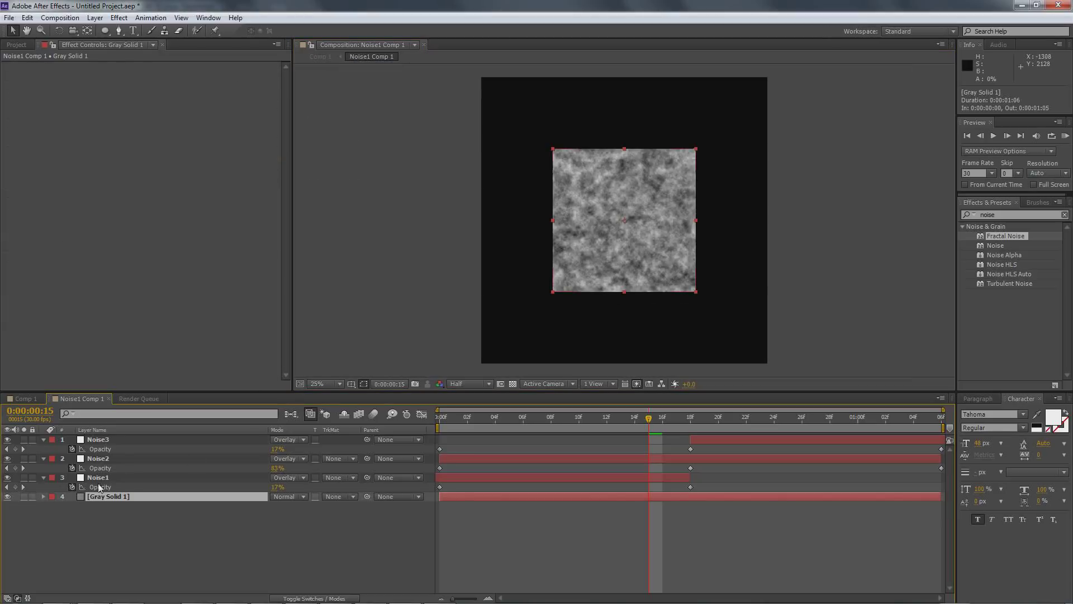
{"action": "left_click", "coordinate": [115, 442], "text": "shift"}
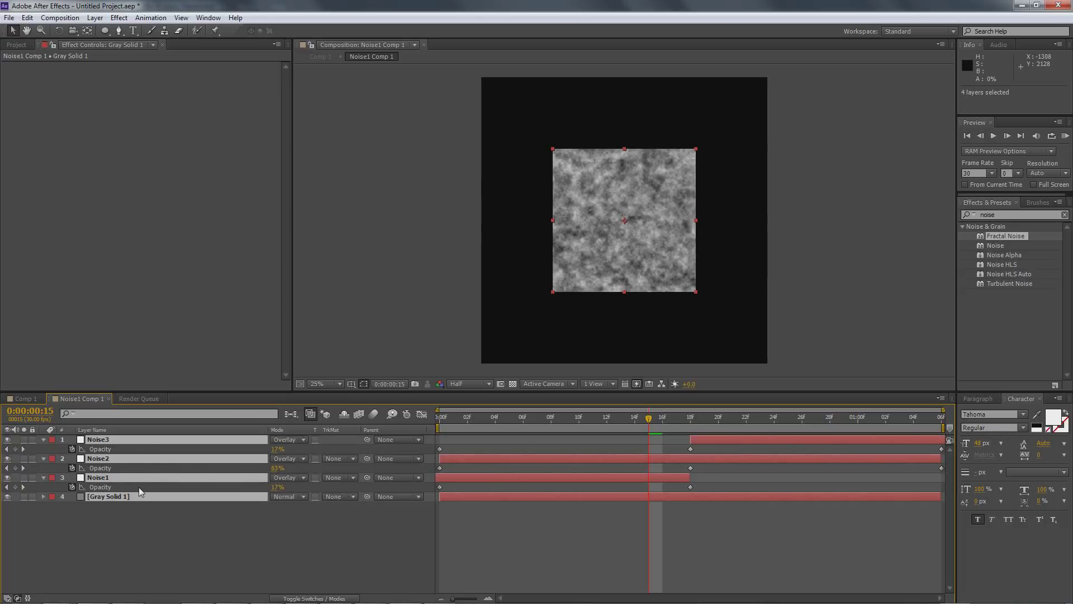
{"action": "key", "text": "s"}
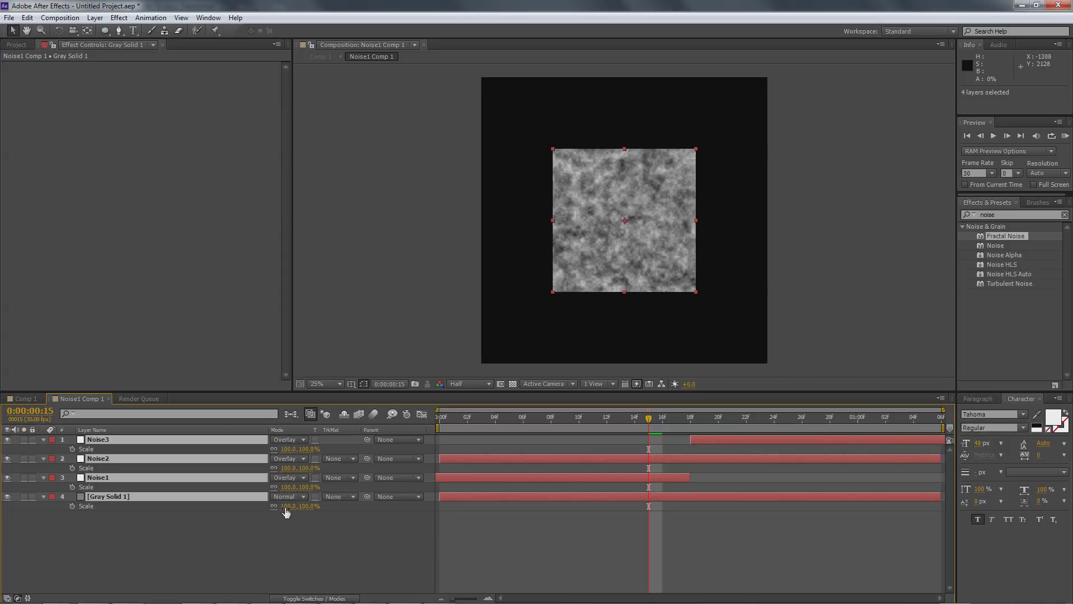
{"action": "type", "text": "200"}
{"action": "key", "text": "Return"}
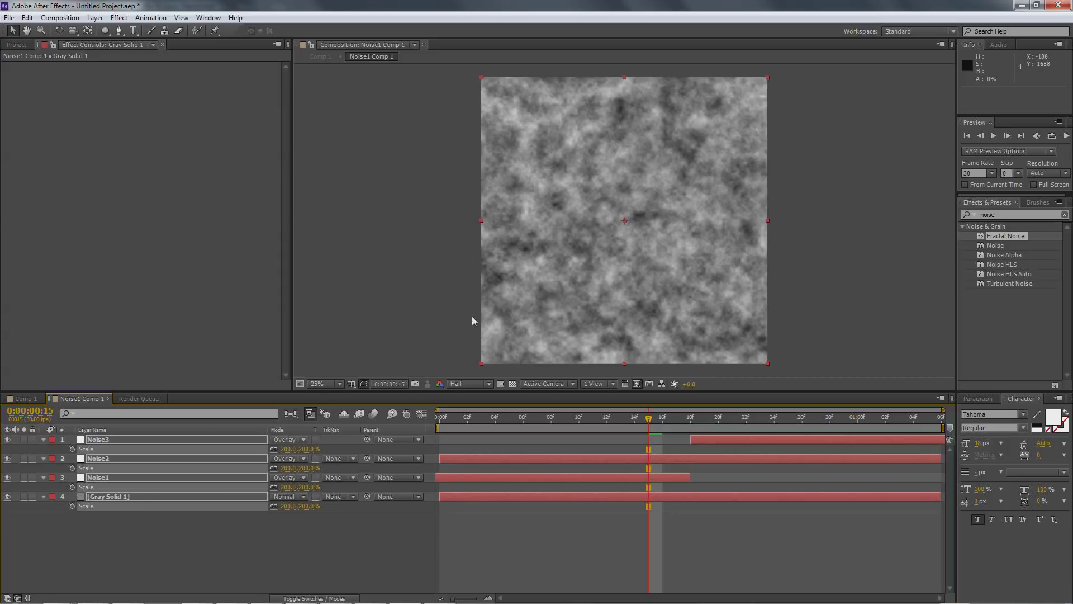
- Inspect the scaled noise at several magnifications and play a RAM preview of the loop
{"action": "scroll", "coordinate": [740, 258], "scroll_direction": "up", "scroll_amount": 3}
{"action": "scroll", "coordinate": [740, 257], "scroll_direction": "down", "scroll_amount": 5}
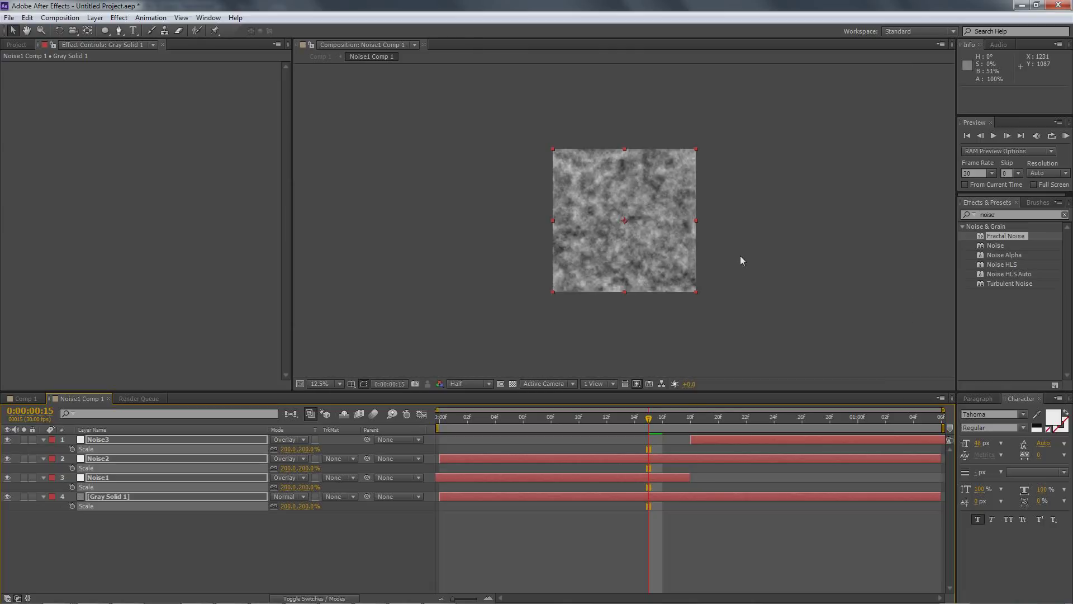
{"action": "scroll", "coordinate": [740, 257], "scroll_direction": "up", "scroll_amount": 2}
{"action": "scroll", "coordinate": [740, 257], "scroll_direction": "down", "scroll_amount": 1}
{"action": "scroll", "coordinate": [613, 198], "scroll_direction": "up", "scroll_amount": 5}
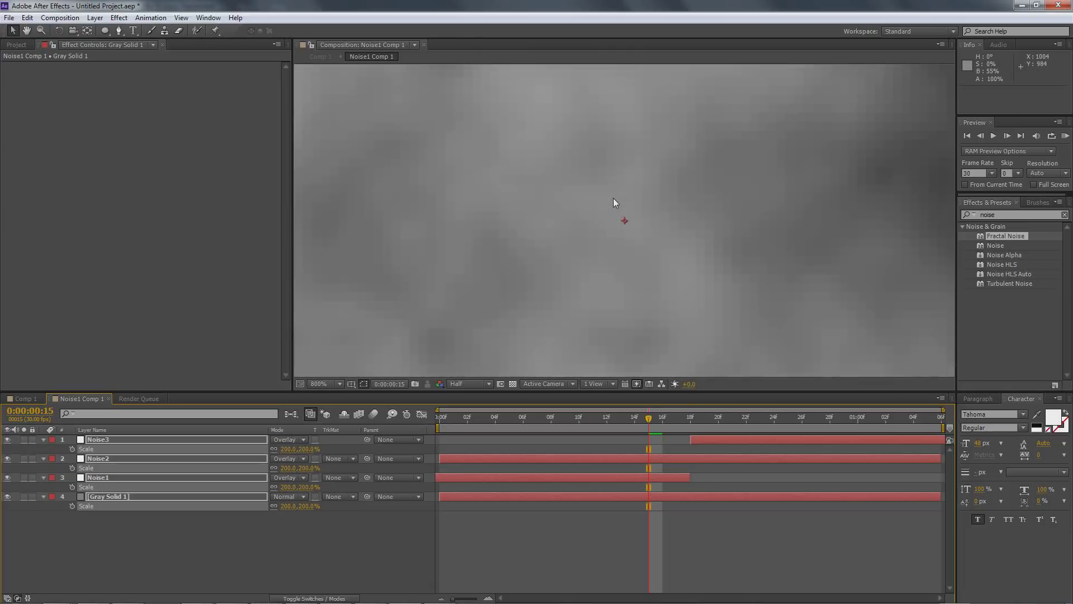
{"action": "scroll", "coordinate": [615, 200], "scroll_direction": "down", "scroll_amount": 6}
{"action": "scroll", "coordinate": [583, 323], "scroll_direction": "up", "scroll_amount": 3}
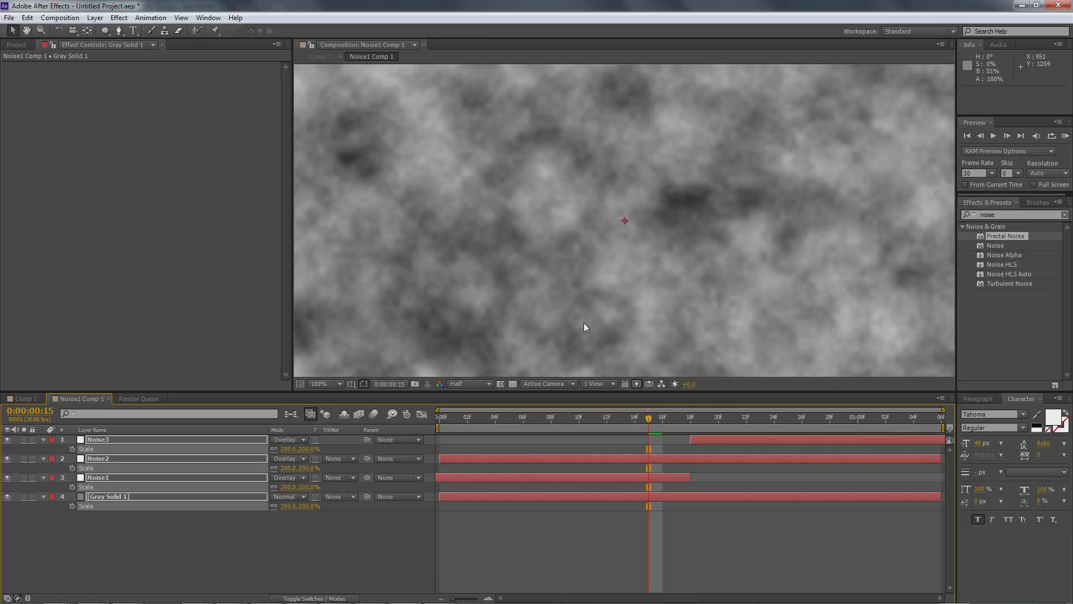
{"action": "scroll", "coordinate": [584, 324], "scroll_direction": "down", "scroll_amount": 1}
{"action": "scroll", "coordinate": [579, 269], "scroll_direction": "down", "scroll_amount": 2}
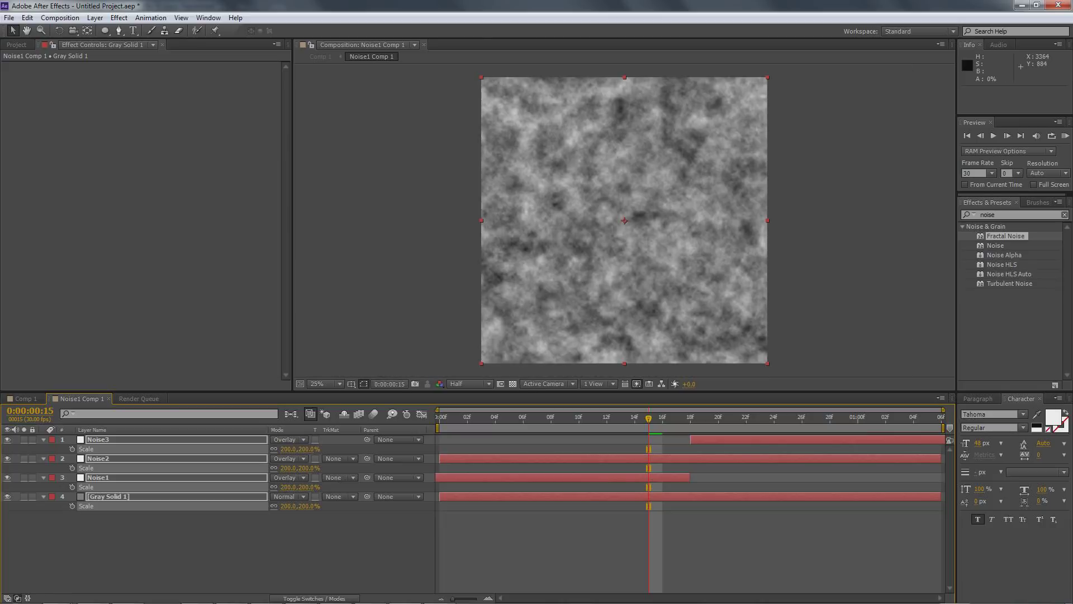
{"action": "left_click", "coordinate": [1064, 136]}
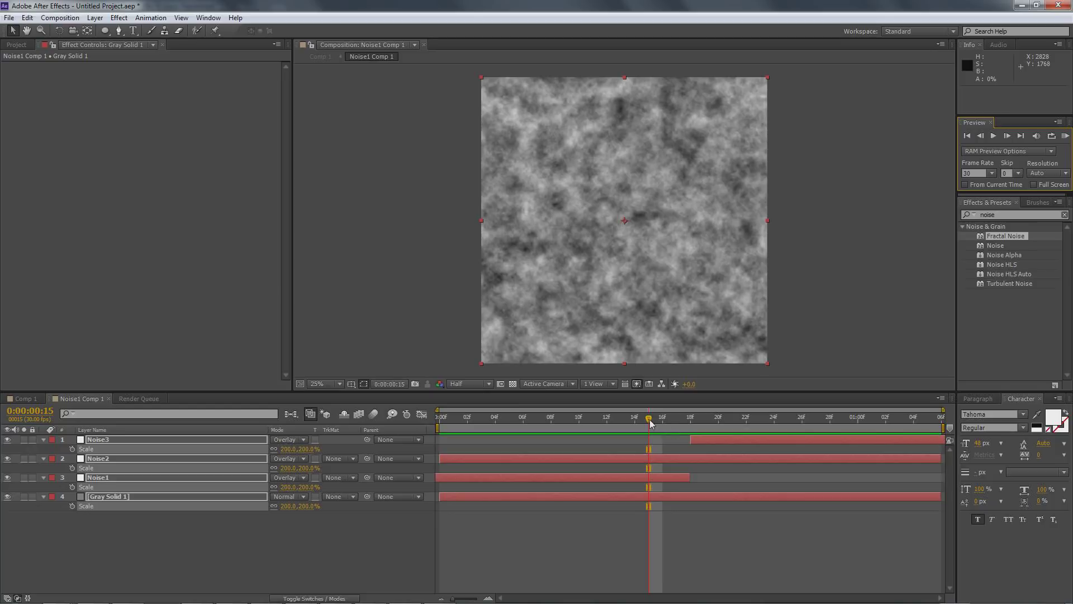
- Go to frame 7 and add an adjustment layer above the noise layers
{"action": "left_click_drag", "start_coordinate": [650, 423], "coordinate": [537, 420]}
{"action": "left_click", "coordinate": [201, 568]}
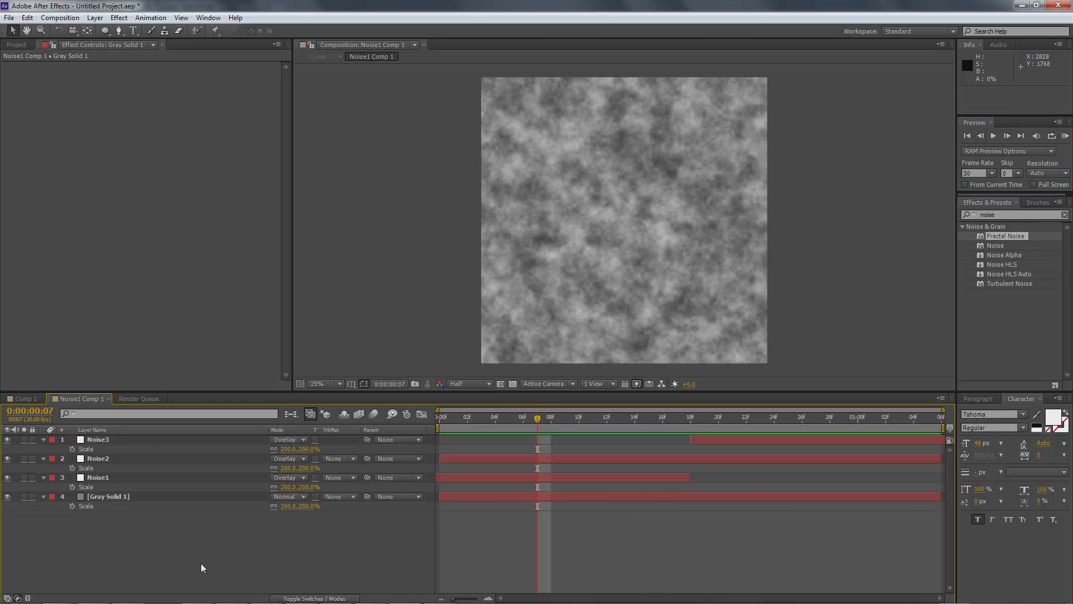
{"action": "right_click", "coordinate": [193, 559]}
{"action": "mouse_move", "coordinate": [260, 420]}
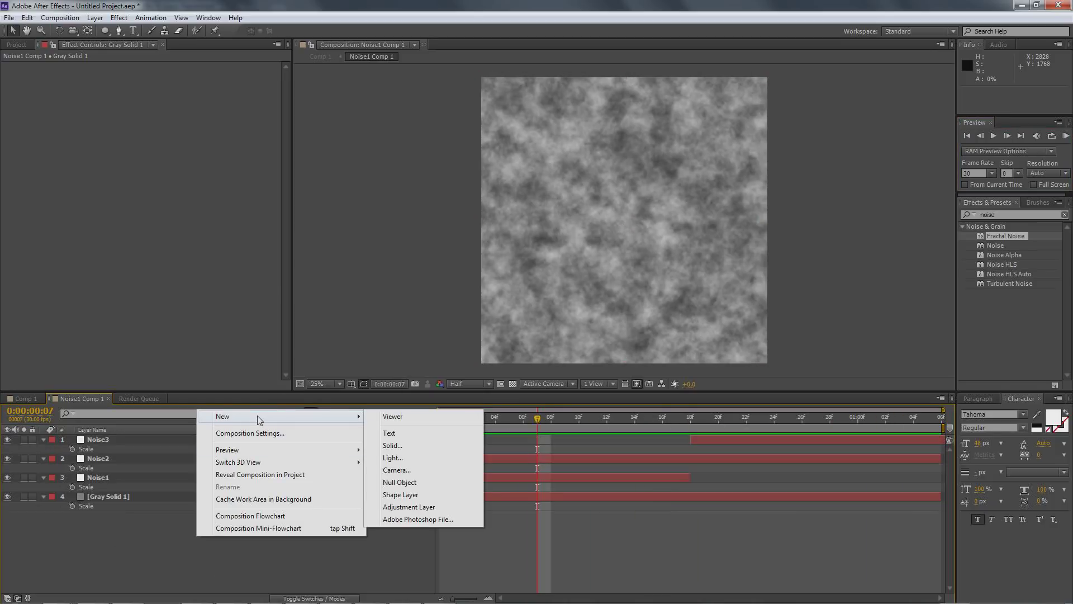
{"action": "left_click", "coordinate": [409, 507]}
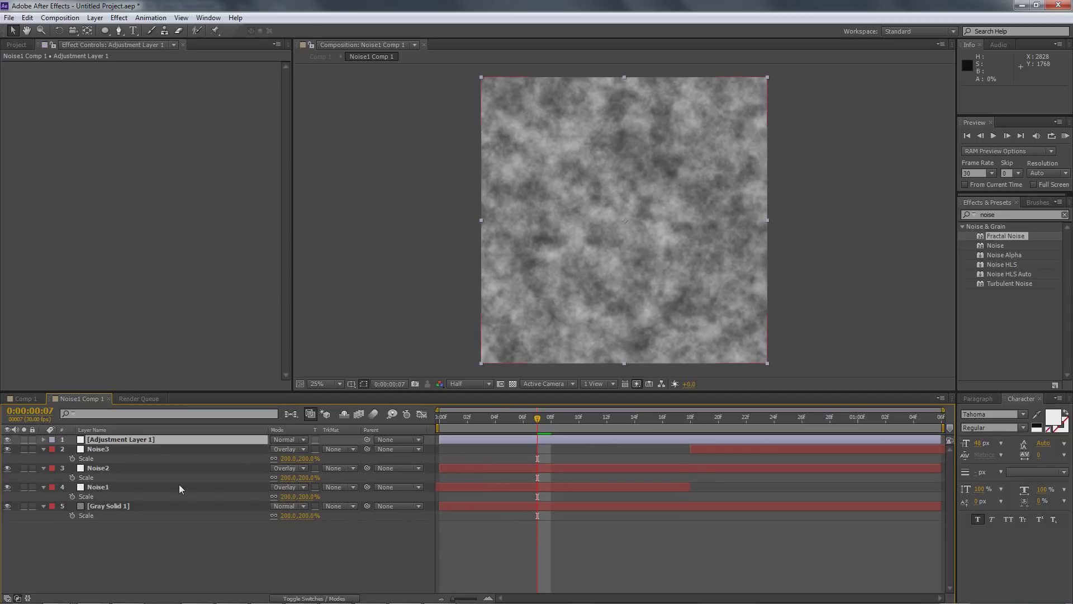
- Find the Brightness & Contrast effect by searching for "contrast" and apply it to the adjustment layer
{"action": "key", "text": "ctrl+5"}
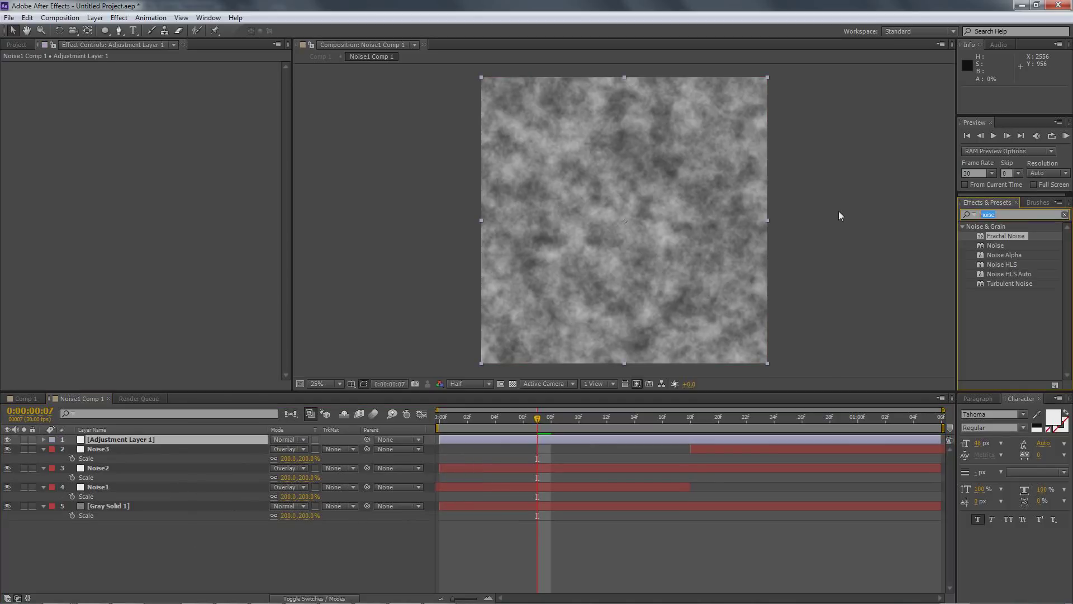
{"action": "type", "text": "contrast"}
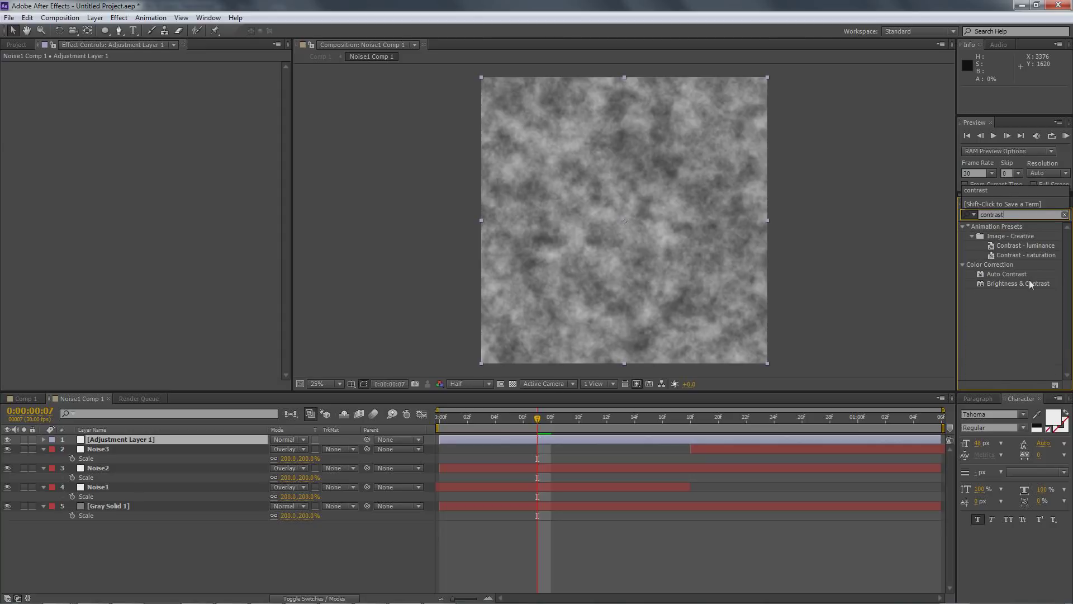
{"action": "double_click", "coordinate": [1029, 284]}
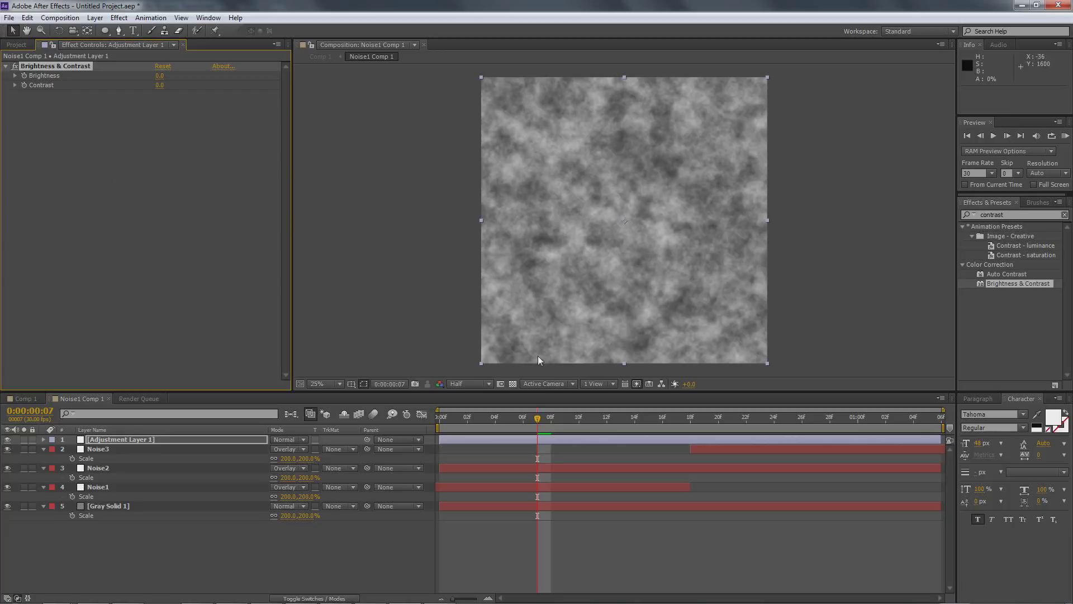
- Enable keyframing for Brightness and Contrast on the adjustment layer at frame 0 and expand its properties
{"action": "left_click_drag", "start_coordinate": [537, 421], "coordinate": [392, 418]}
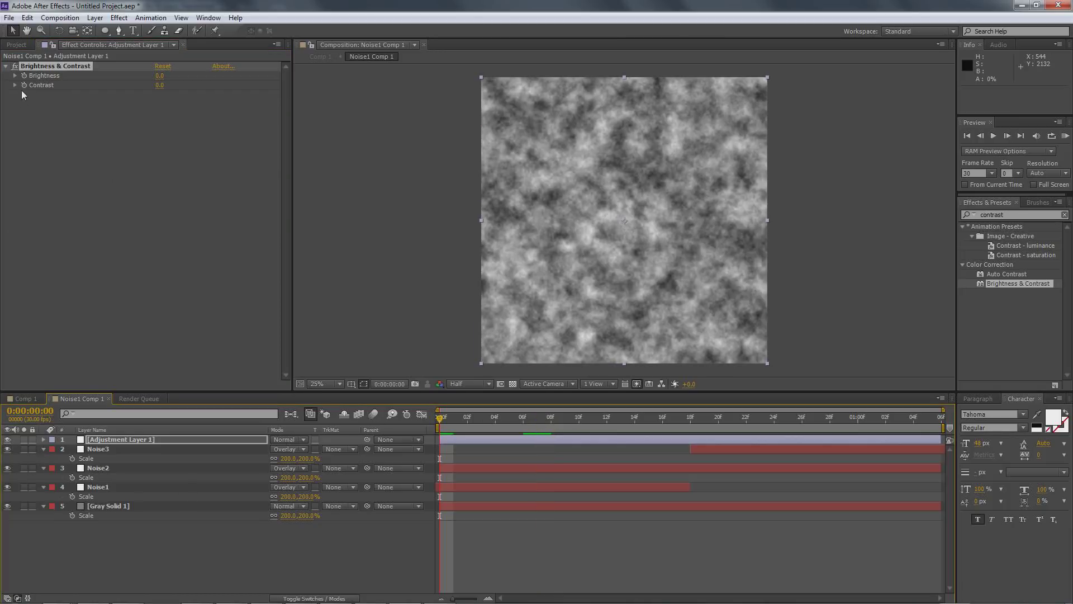
{"action": "left_click", "coordinate": [73, 188]}
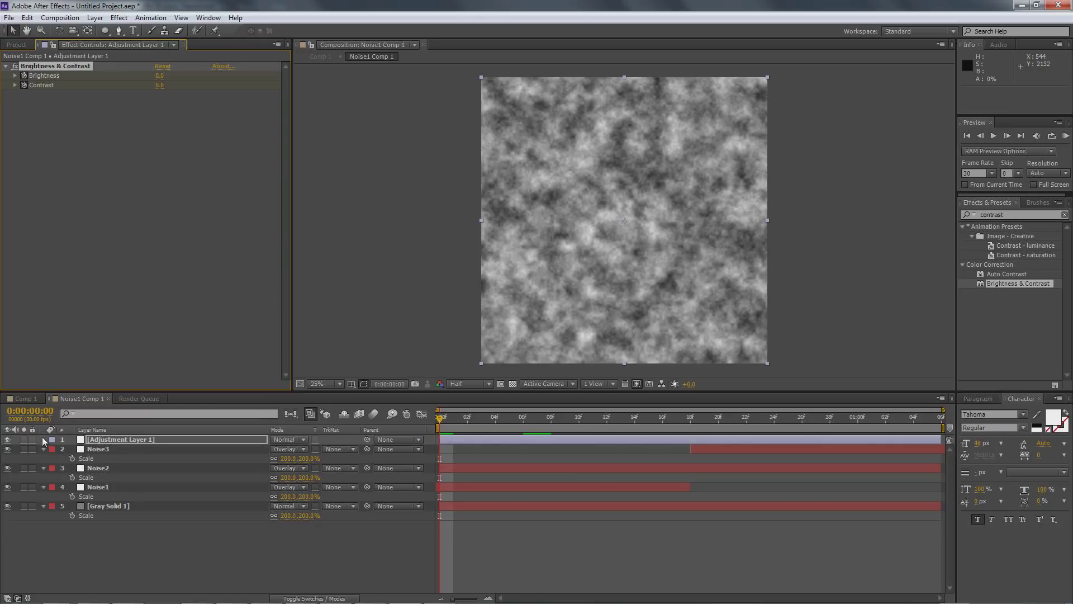
{"action": "left_click", "coordinate": [44, 439]}
{"action": "left_click", "coordinate": [43, 439]}
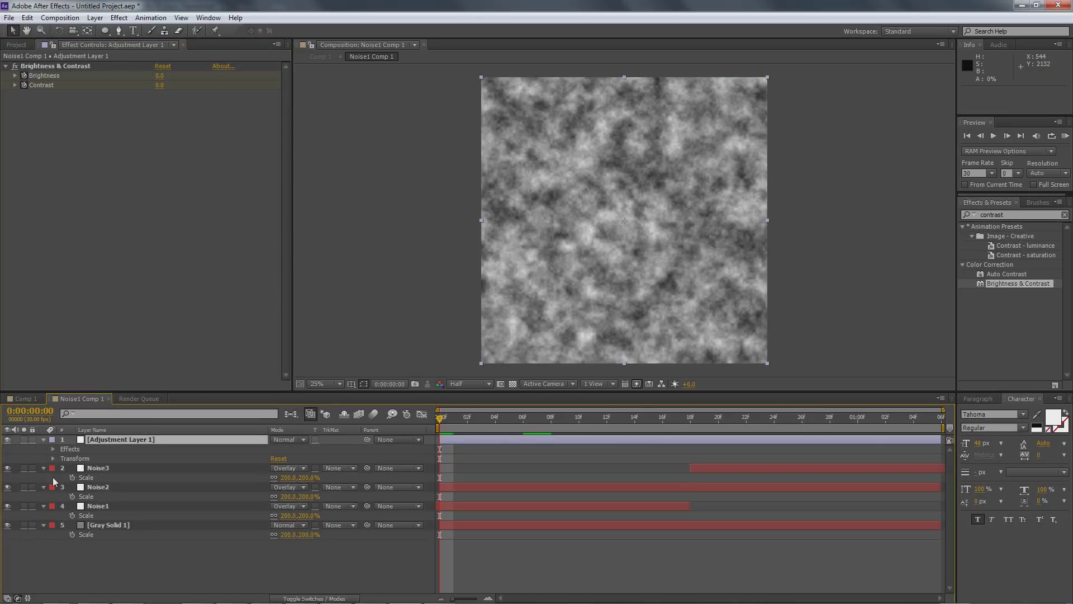
- Reveal the noise layers' Opacity keyframes and the adjustment layer's Brightness and Contrast properties in the timeline
{"action": "left_click", "coordinate": [108, 468]}
{"action": "left_click", "coordinate": [103, 525], "text": "shift"}
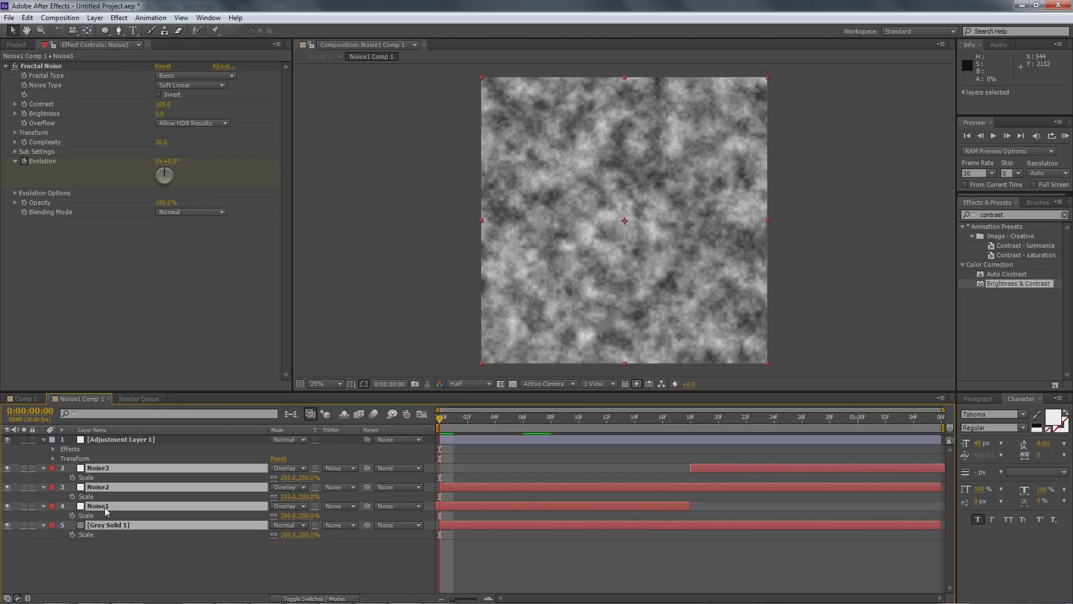
{"action": "key", "text": "t"}
{"action": "left_click", "coordinate": [162, 568]}
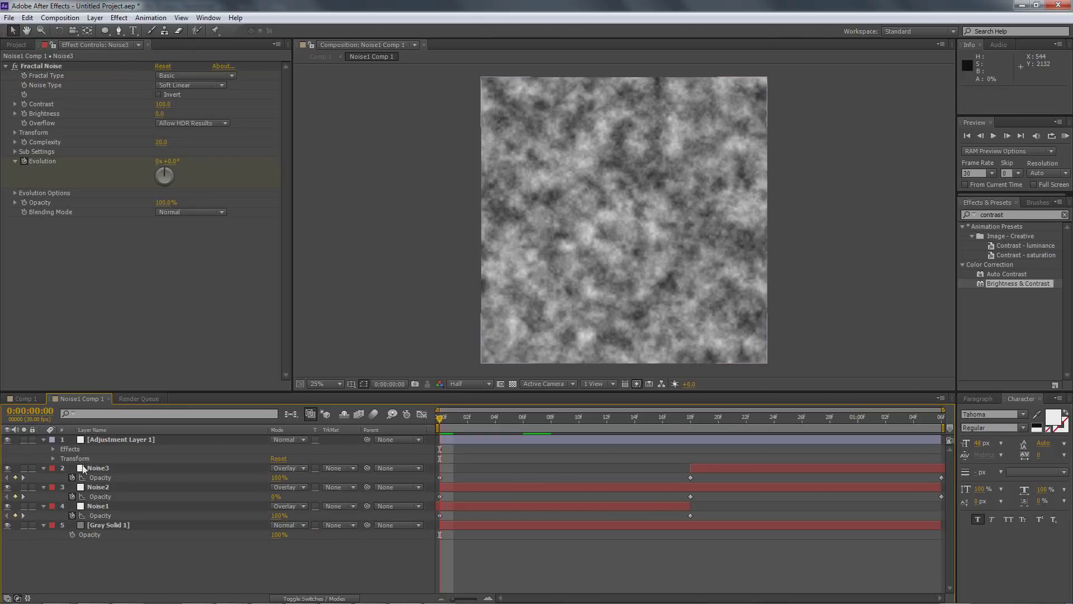
{"action": "left_click", "coordinate": [53, 450]}
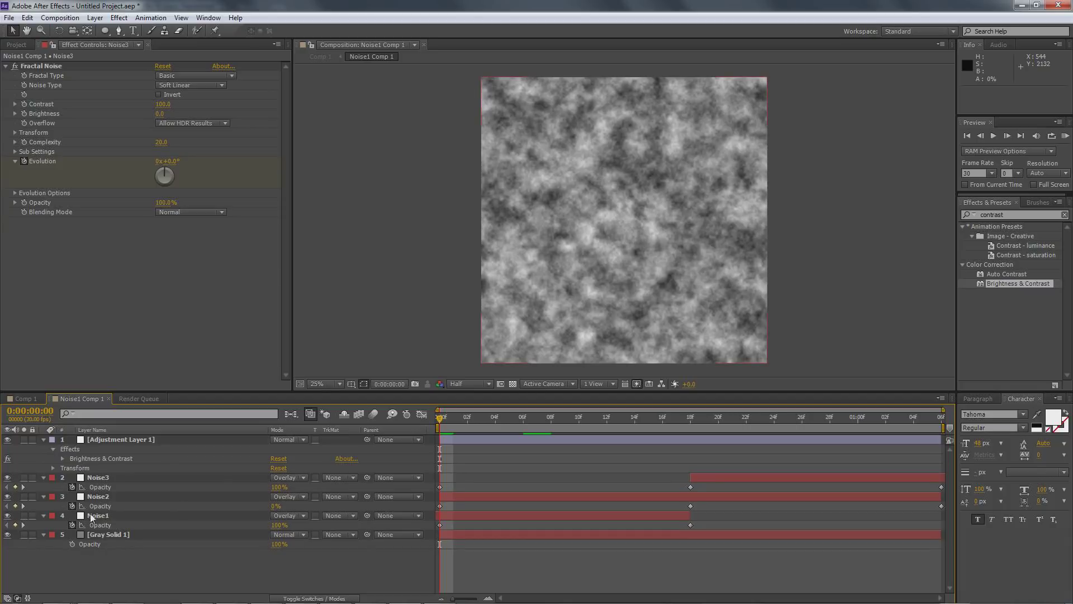
{"action": "left_click", "coordinate": [62, 458]}
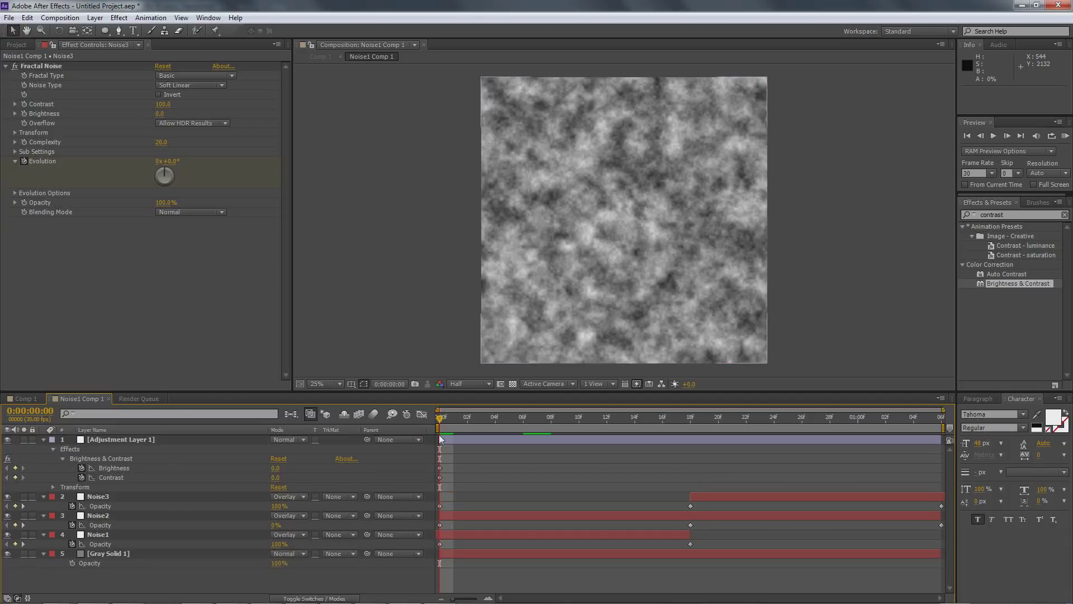
- Add Brightness and Contrast keyframes on the adjustment layer at frame 18 and at 0:00:01:06
{"action": "left_click_drag", "start_coordinate": [441, 426], "coordinate": [688, 447]}
{"action": "left_click", "coordinate": [15, 468]}
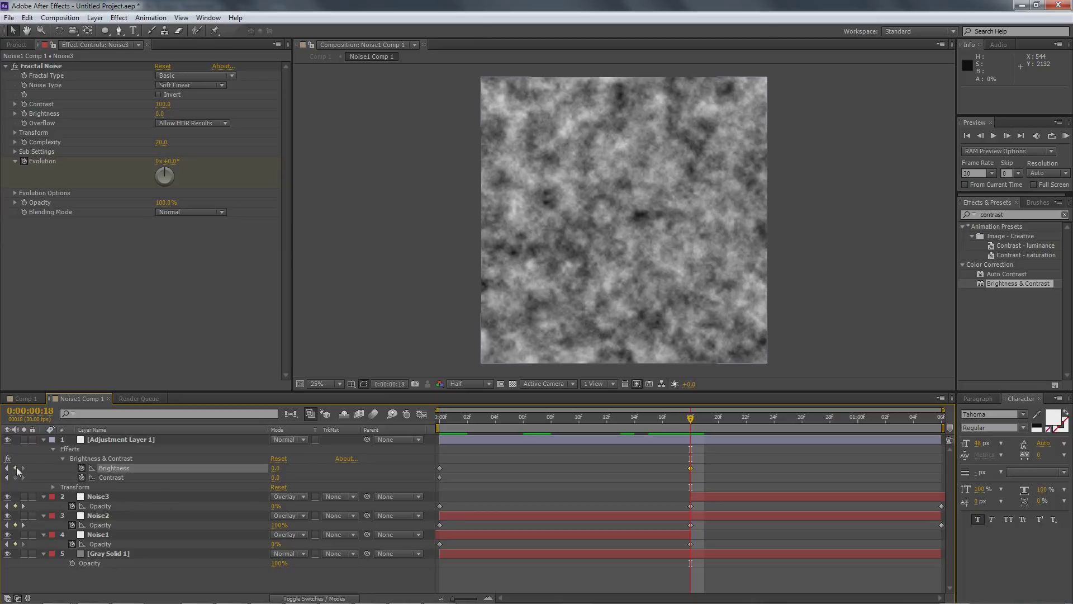
{"action": "left_click", "coordinate": [16, 477]}
{"action": "left_click_drag", "start_coordinate": [692, 420], "coordinate": [928, 441]}
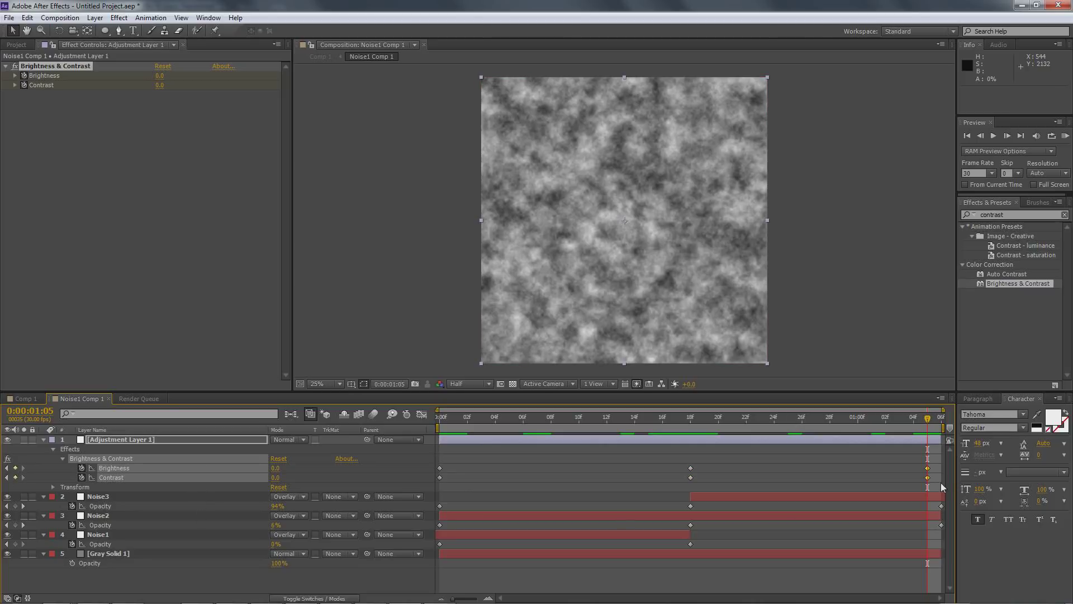
{"action": "left_click_drag", "start_coordinate": [928, 479], "coordinate": [941, 480]}
- Raise the adjustment layer's Contrast at frame 9, midway through the first crossfade
{"action": "left_click_drag", "start_coordinate": [930, 421], "coordinate": [563, 422]}
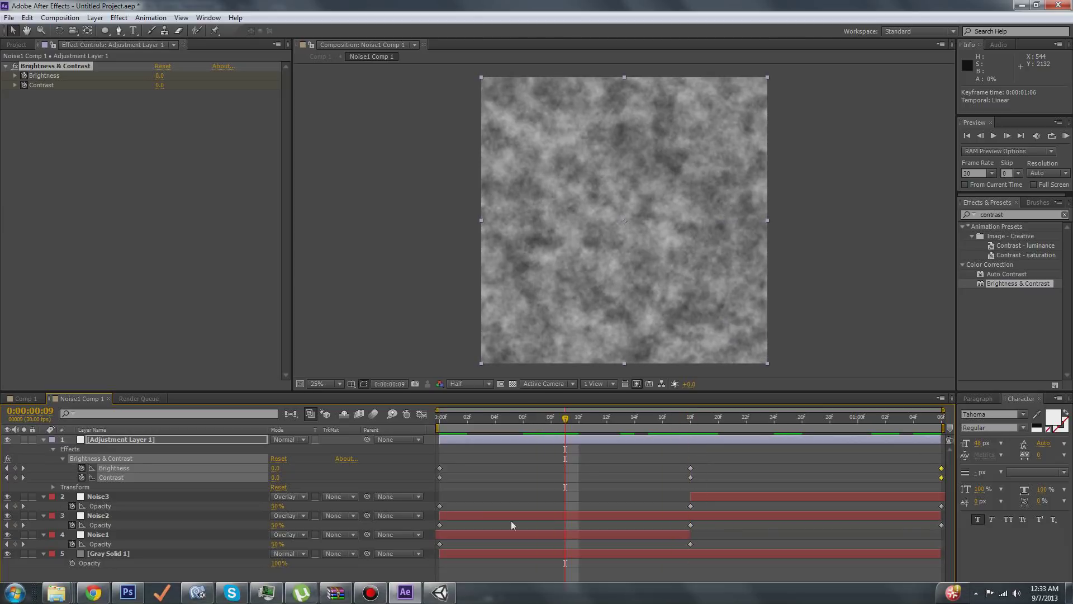
{"action": "left_click", "coordinate": [313, 489]}
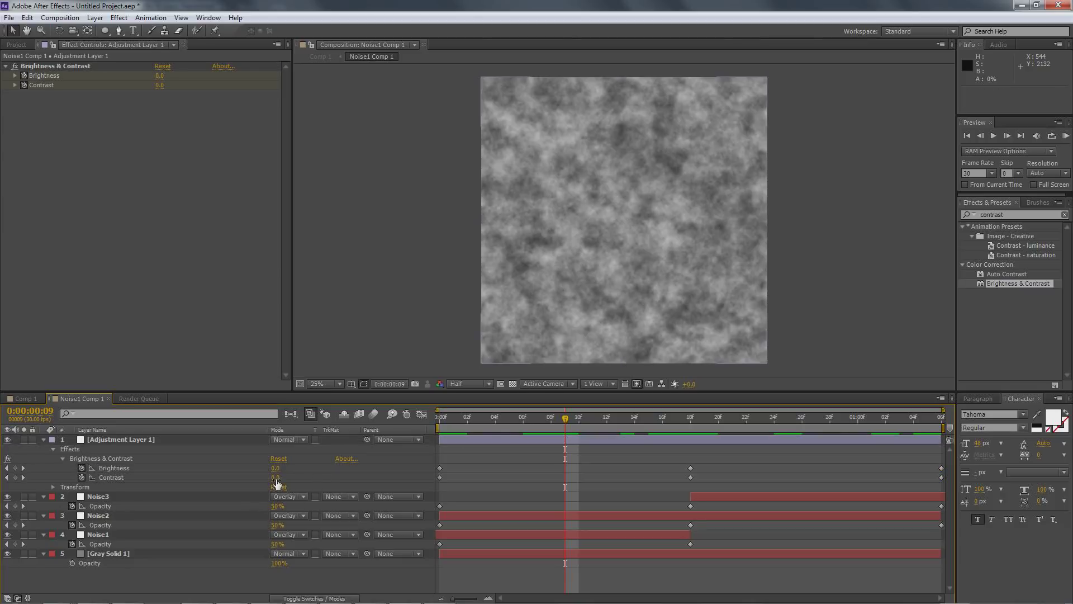
{"action": "left_click_drag", "start_coordinate": [275, 477], "coordinate": [292, 475]}
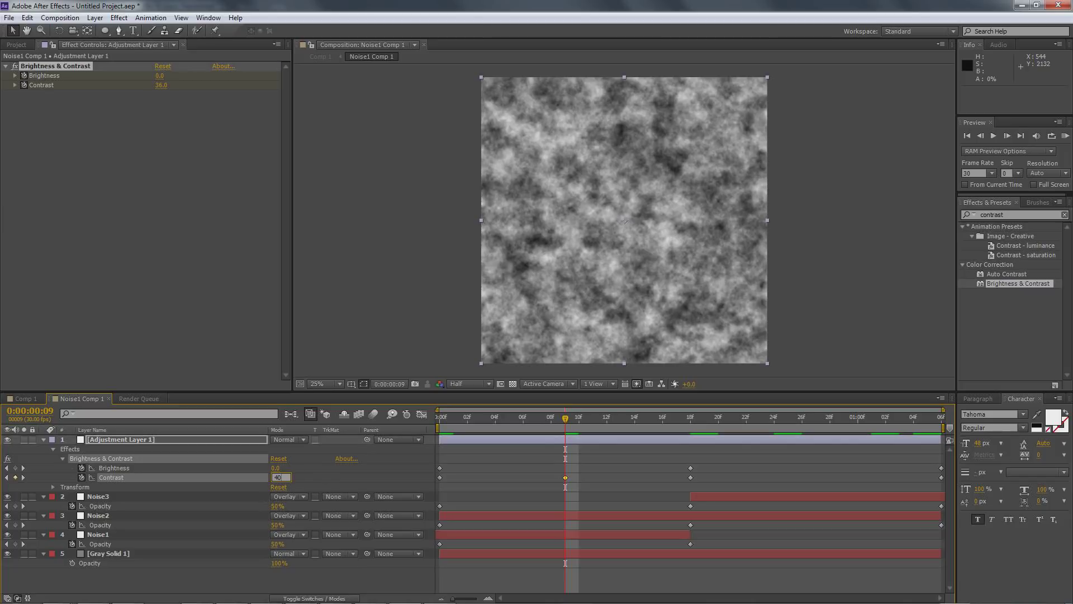
{"action": "mouse_move", "coordinate": [570, 421]}
{"action": "left_mouse_down"}
{"action": "mouse_move", "coordinate": [692, 428]}
{"action": "mouse_move", "coordinate": [450, 430]}
{"action": "mouse_move", "coordinate": [478, 439]}
{"action": "mouse_move", "coordinate": [447, 440]}
{"action": "mouse_move", "coordinate": [572, 430]}
{"action": "left_mouse_up"}
{"action": "left_click", "coordinate": [277, 477]}
{"action": "key", "text": "Return"}
- Set the adjustment layer's Contrast to 30 at frame 28, around the middle of the second crossfade
{"action": "left_click_drag", "start_coordinate": [565, 421], "coordinate": [816, 449]}
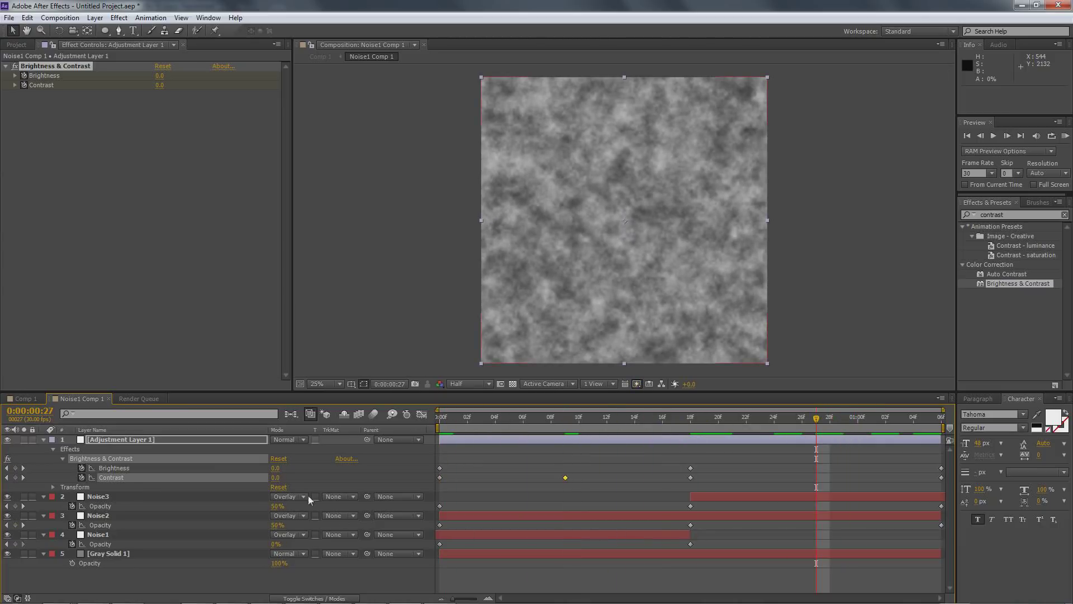
{"action": "left_click", "coordinate": [275, 478]}
{"action": "left_click", "coordinate": [561, 419]}
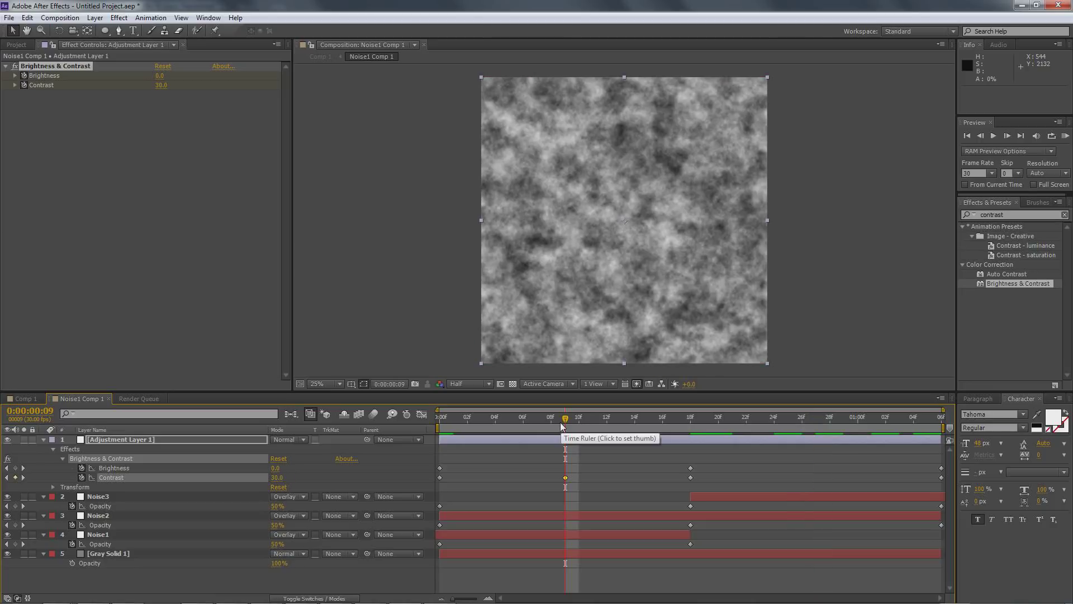
{"action": "left_click_drag", "start_coordinate": [566, 420], "coordinate": [831, 426]}
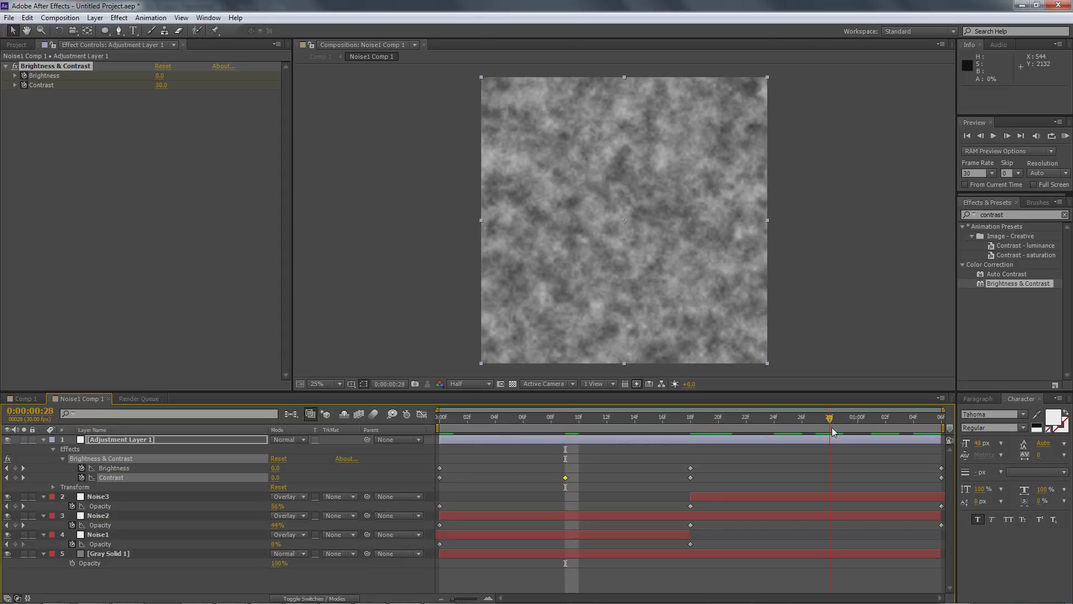
{"action": "left_click", "coordinate": [274, 479]}
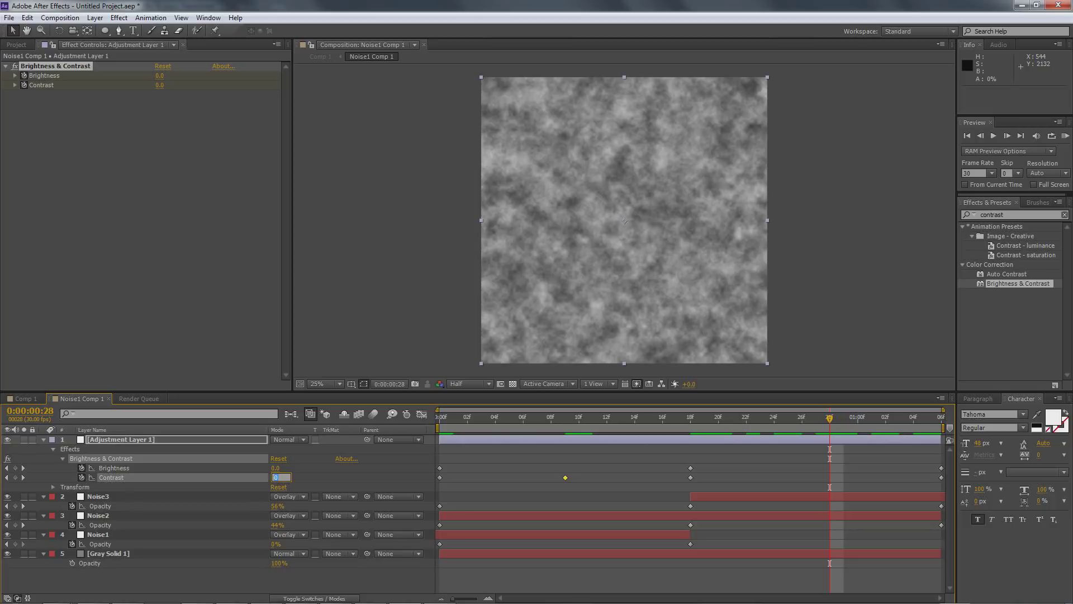
{"action": "type", "text": "30"}
{"action": "key", "text": "Return"}
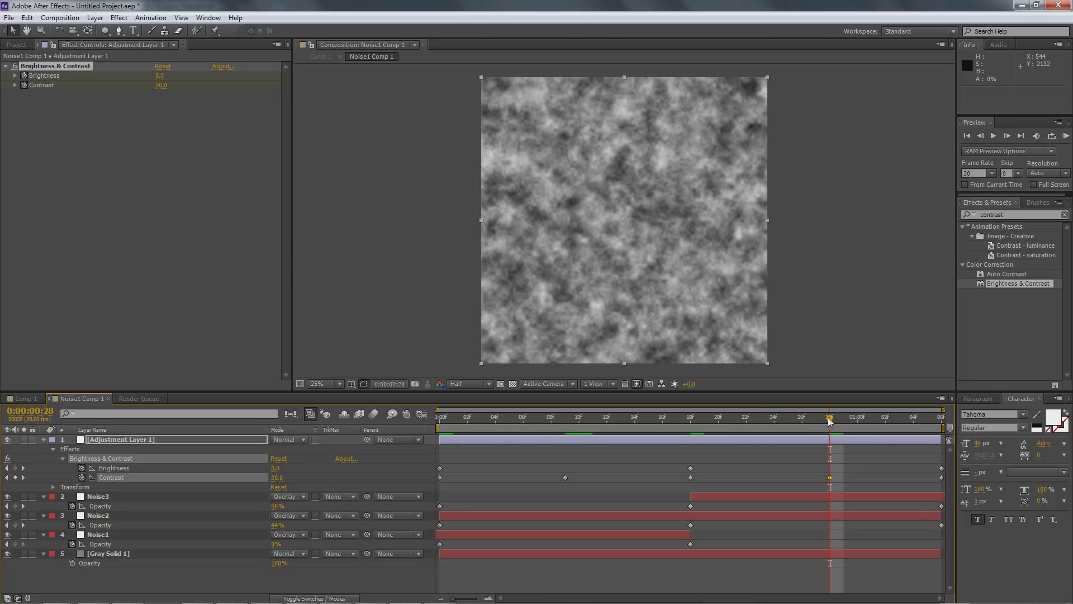
- RAM preview the looping noise from frame 0 in Noise1 Comp 1 and the combined result in Comp 1
{"action": "left_click_drag", "start_coordinate": [830, 422], "coordinate": [438, 426]}
{"action": "left_click", "coordinate": [1065, 137]}
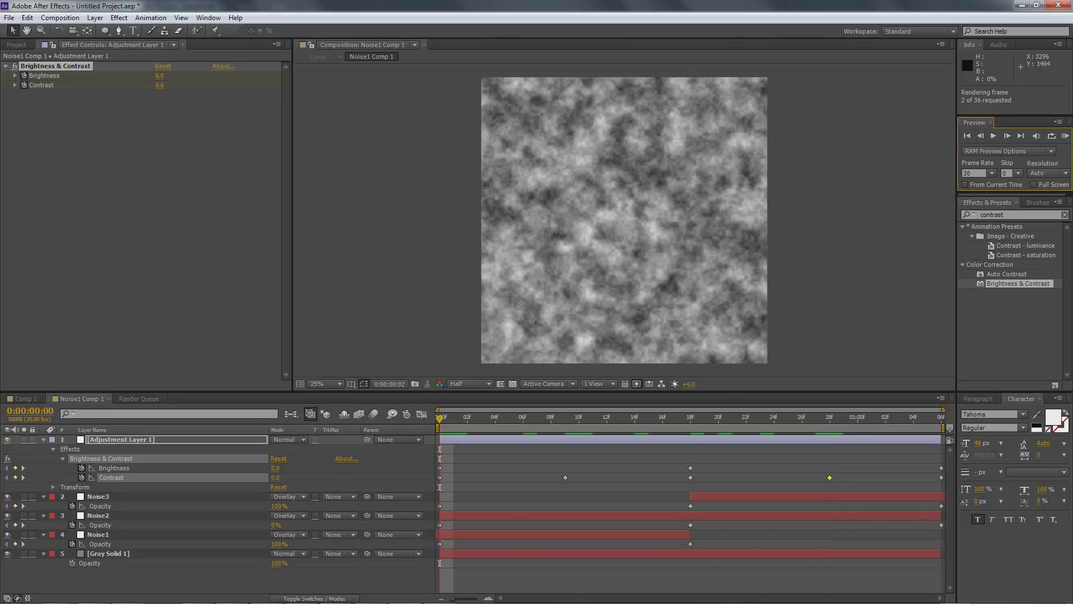
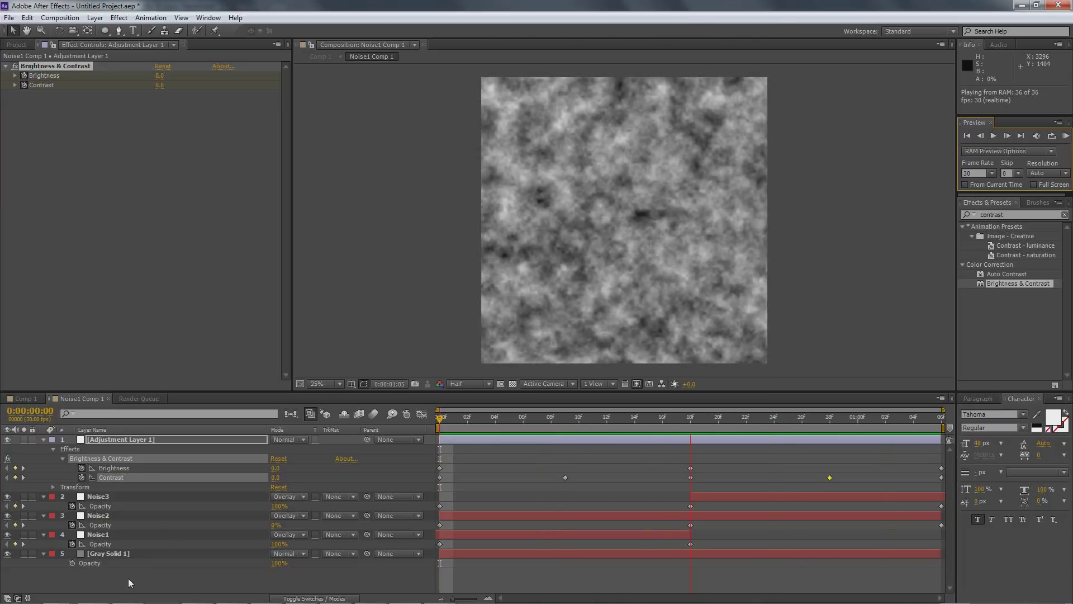
{"action": "left_click", "coordinate": [17, 400]}
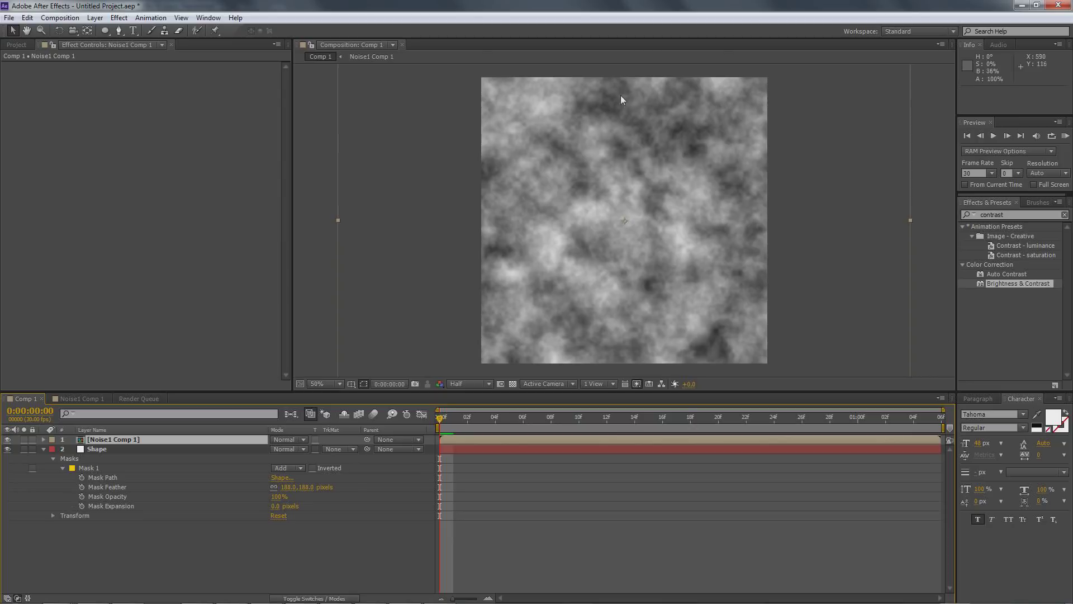
{"action": "left_click", "coordinate": [1066, 137]}
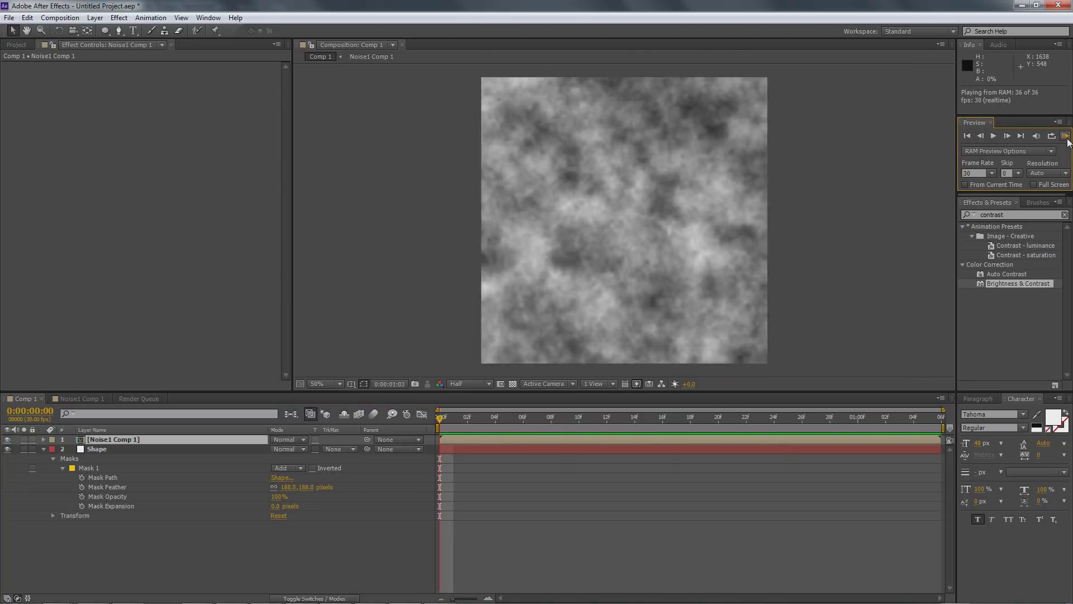
{"action": "left_click", "coordinate": [722, 223]}
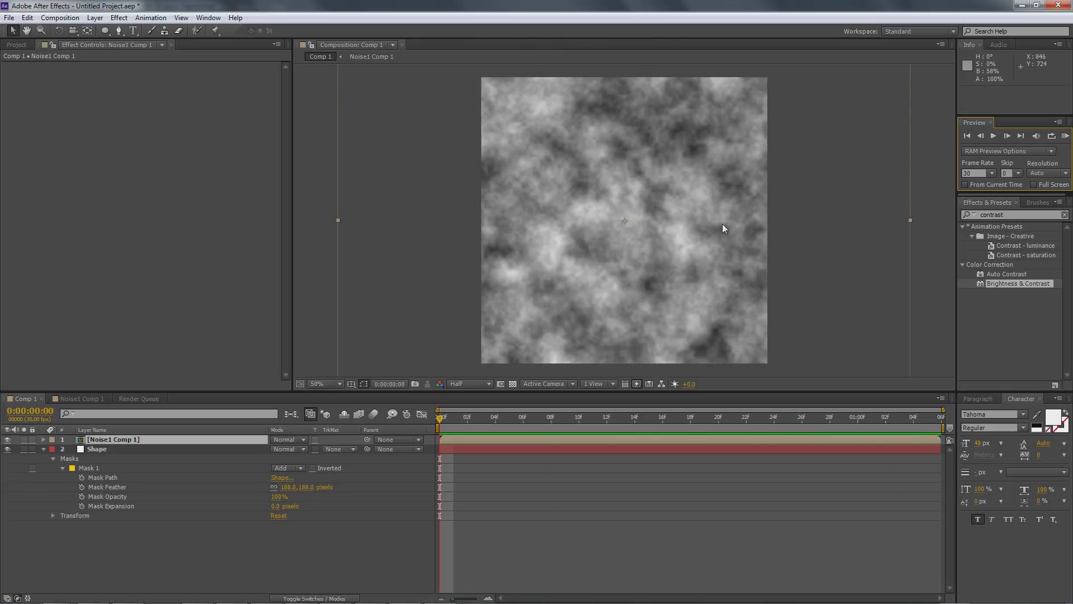
{"action": "left_click", "coordinate": [141, 399]}
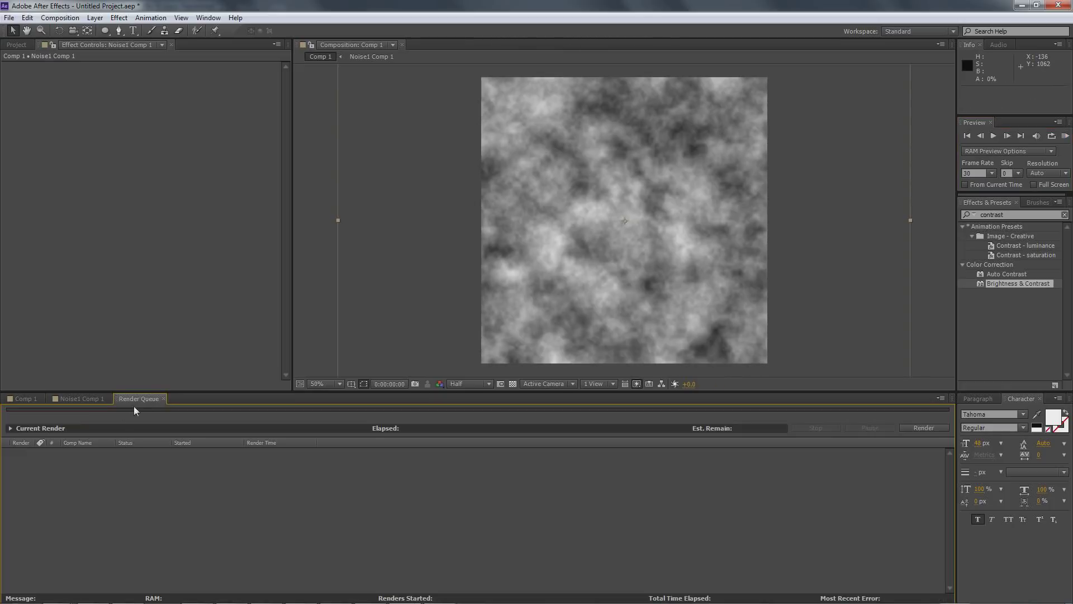
- In Noise1 Comp 1, expand the three noise layers, collapse their Transform groups and reveal Noise3's effect
{"action": "left_click", "coordinate": [82, 400]}
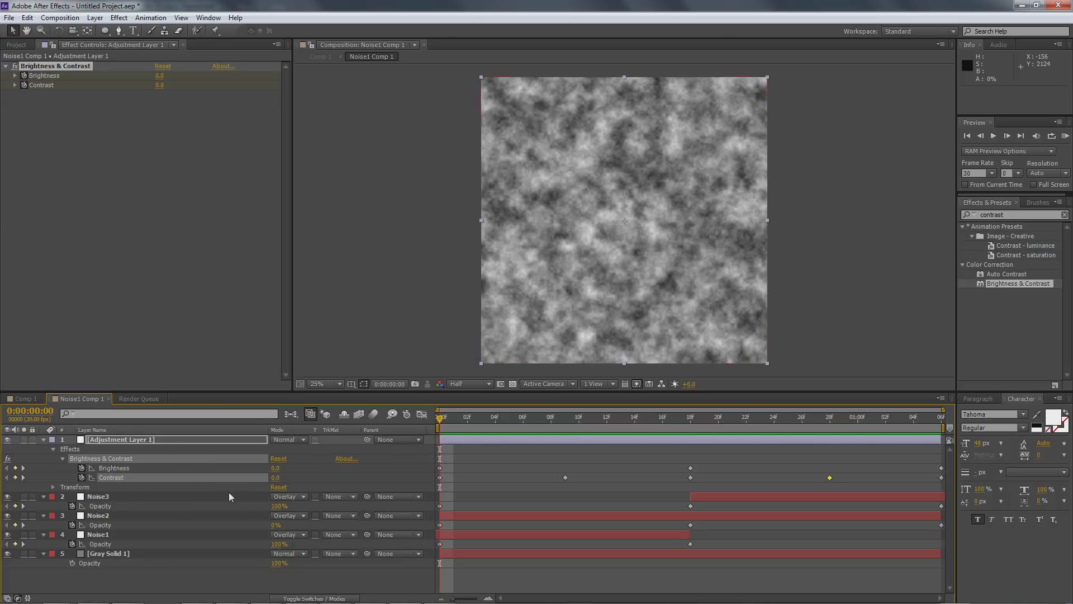
{"action": "left_click", "coordinate": [199, 497]}
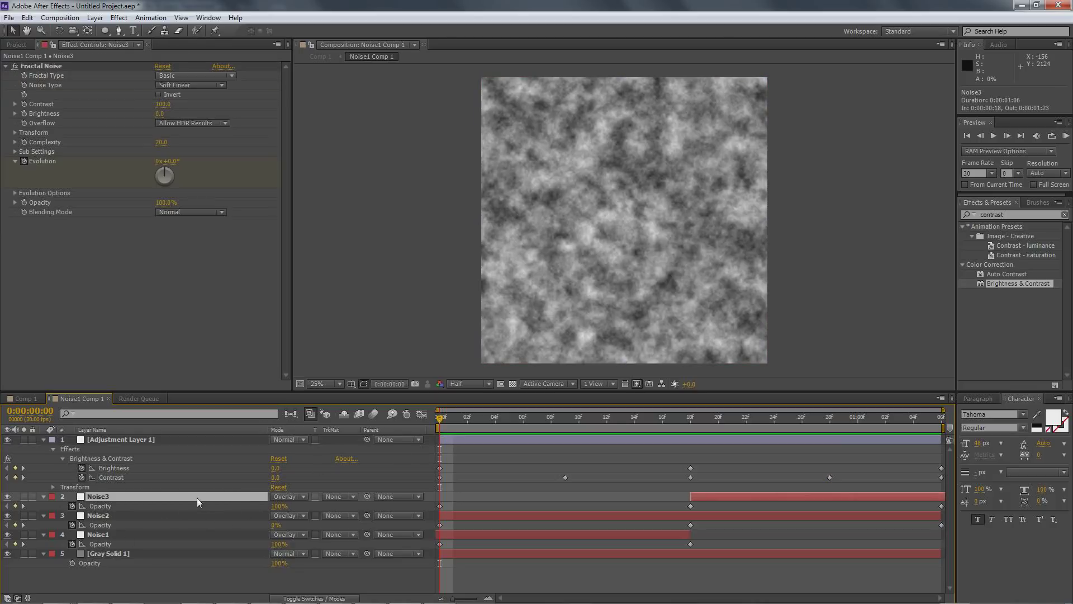
{"action": "left_click", "coordinate": [104, 536], "text": "shift"}
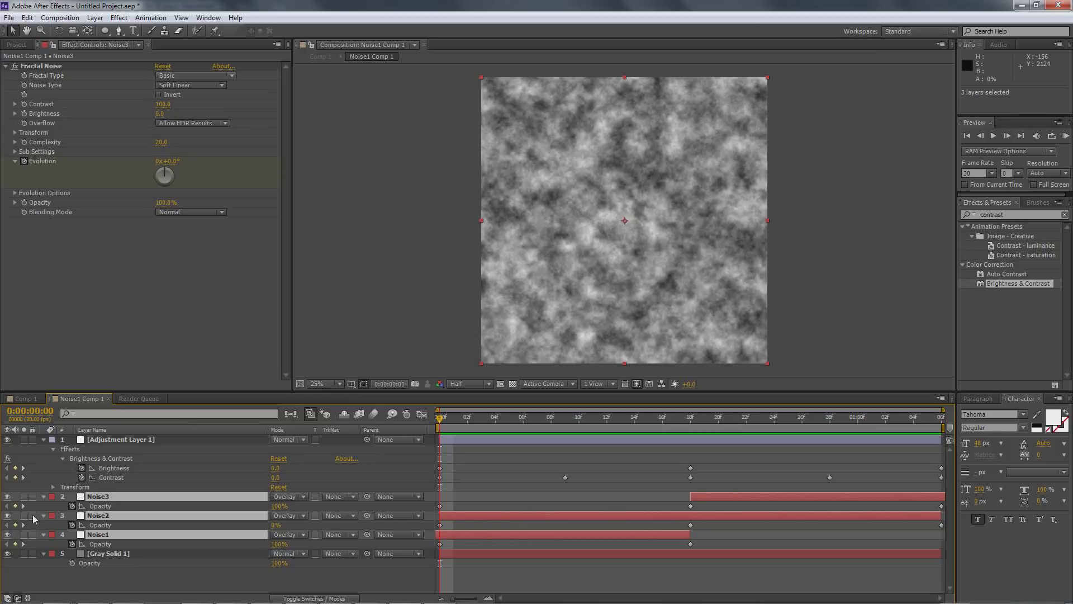
{"action": "left_click", "coordinate": [44, 496]}
{"action": "left_click", "coordinate": [44, 496]}
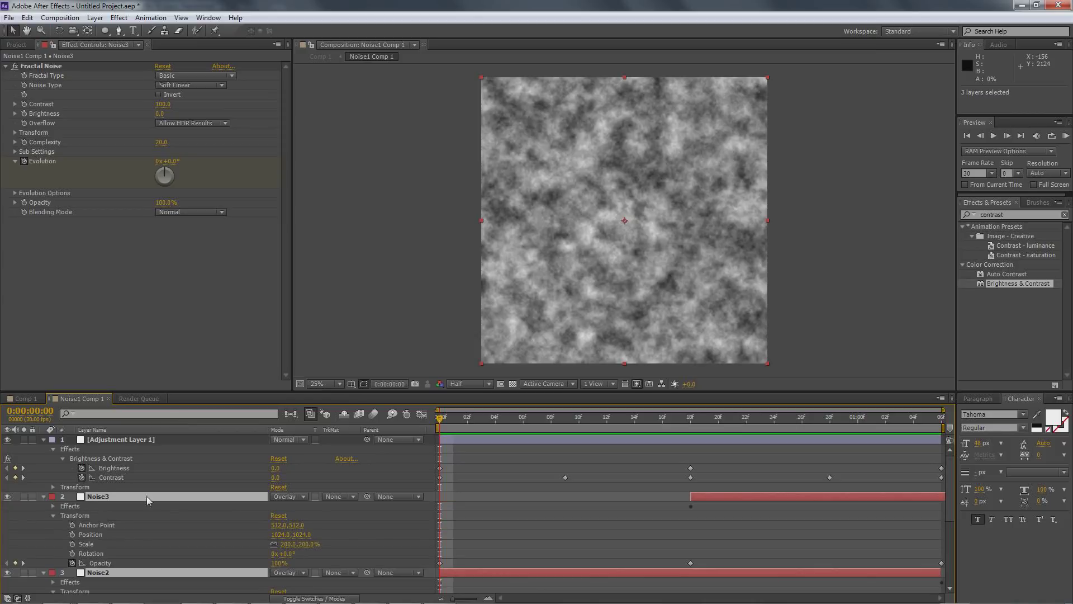
{"action": "scroll", "coordinate": [109, 523], "scroll_direction": "down", "scroll_amount": 2}
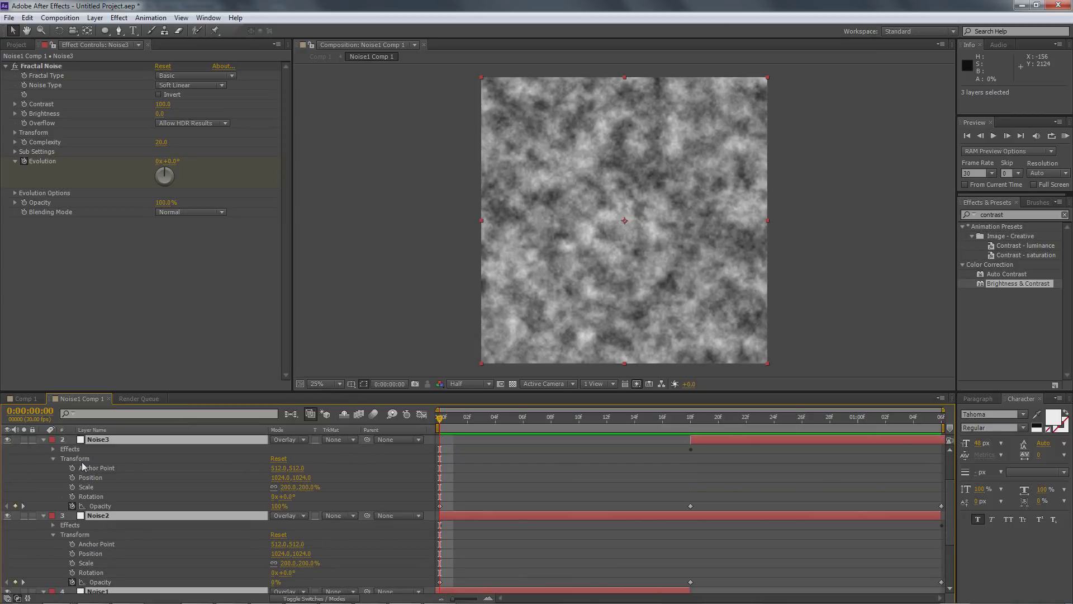
{"action": "left_click", "coordinate": [54, 449]}
{"action": "left_click", "coordinate": [53, 468]}
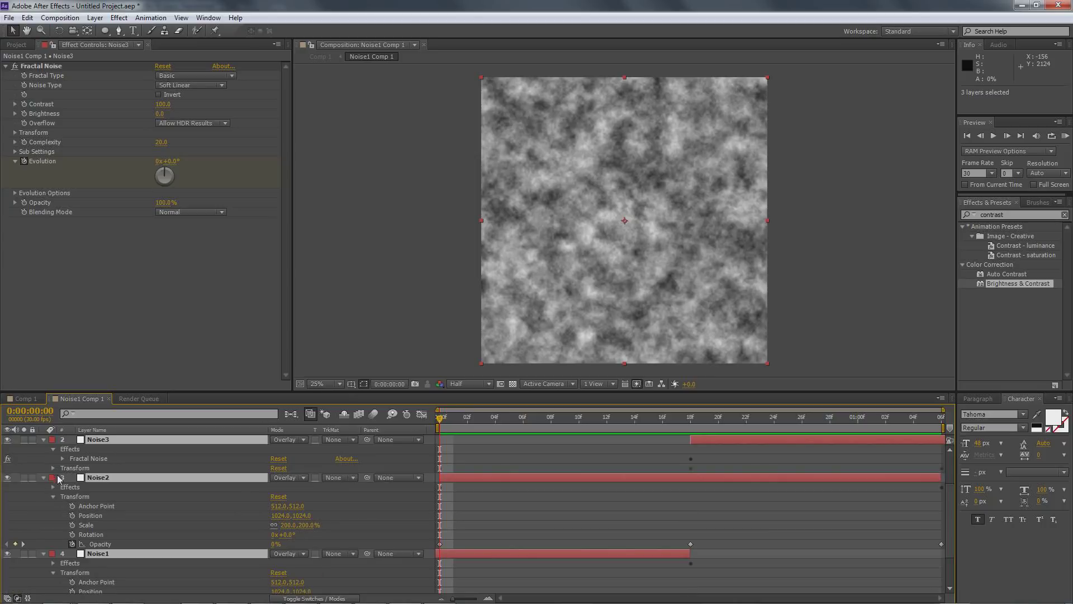
{"action": "left_click", "coordinate": [52, 497]}
{"action": "left_click", "coordinate": [51, 525]}
{"action": "scroll", "coordinate": [56, 517], "scroll_direction": "up", "scroll_amount": 2}
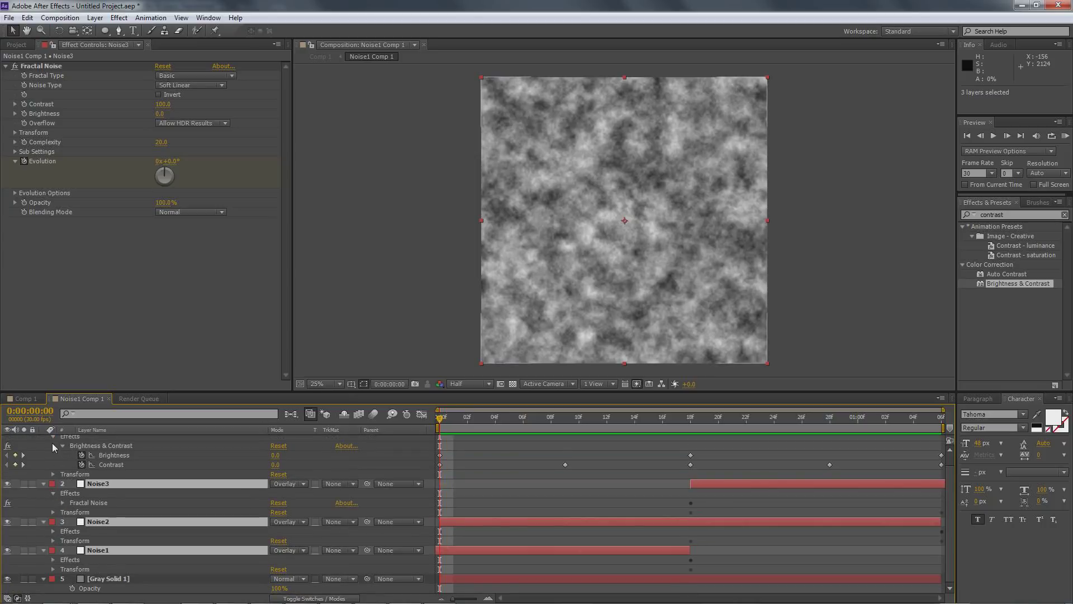
- Expand the Fractal Noise properties of the Noise3, Noise2 and Noise1 layers in the timeline
{"action": "left_click", "coordinate": [56, 532]}
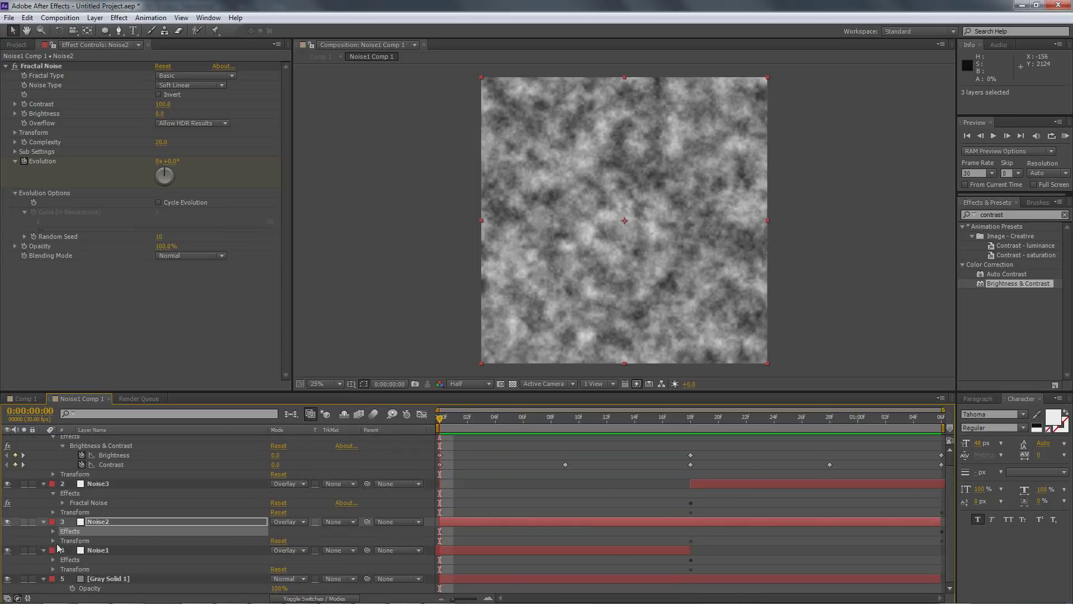
{"action": "left_click", "coordinate": [54, 533]}
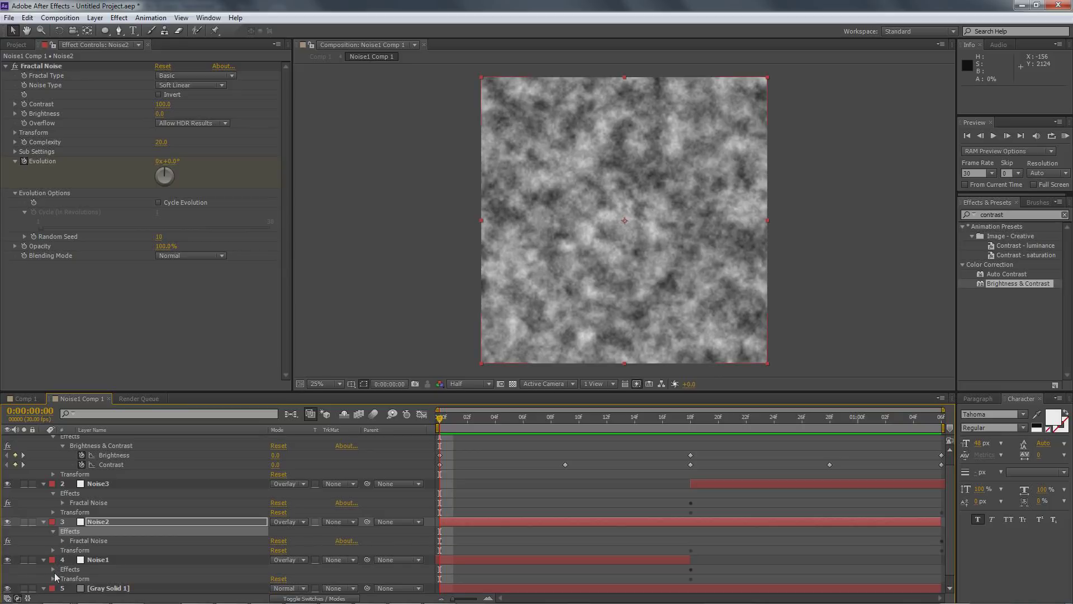
{"action": "left_click", "coordinate": [54, 569]}
{"action": "left_click", "coordinate": [62, 503]}
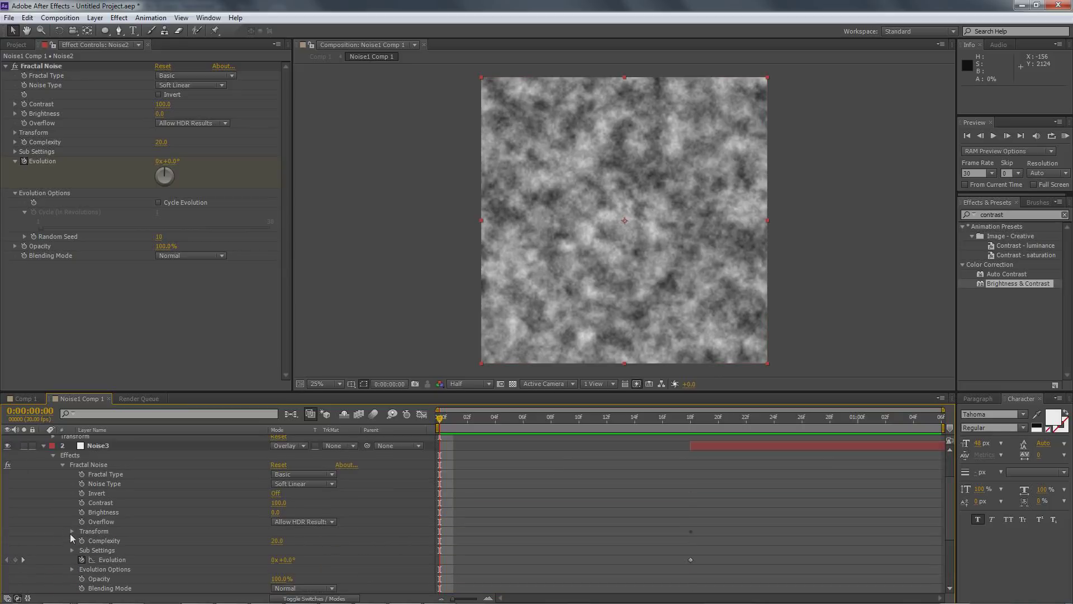
{"action": "scroll", "coordinate": [71, 531], "scroll_direction": "down", "scroll_amount": 3}
{"action": "scroll", "coordinate": [72, 535], "scroll_direction": "up", "scroll_amount": 3}
{"action": "scroll", "coordinate": [73, 534], "scroll_direction": "down", "scroll_amount": 4}
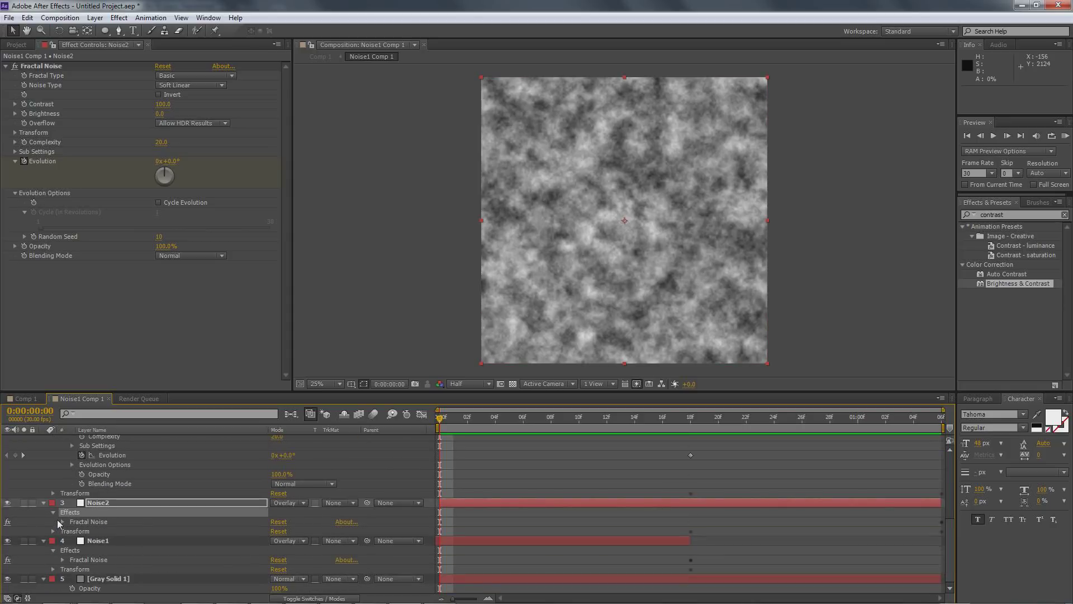
{"action": "left_click", "coordinate": [63, 522]}
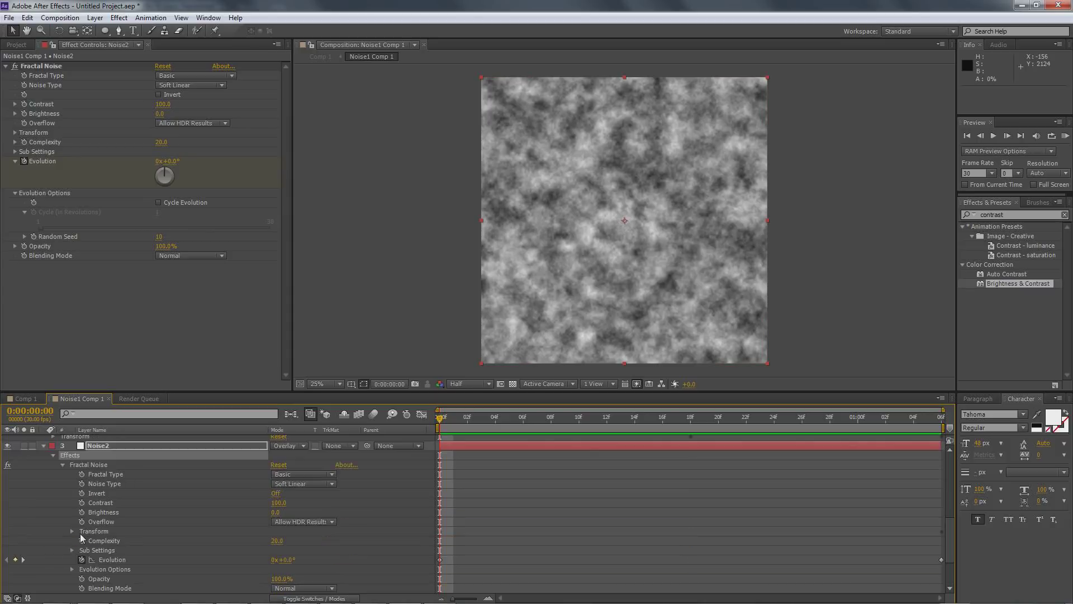
{"action": "scroll", "coordinate": [80, 534], "scroll_direction": "down", "scroll_amount": 3}
{"action": "left_click", "coordinate": [62, 560]}
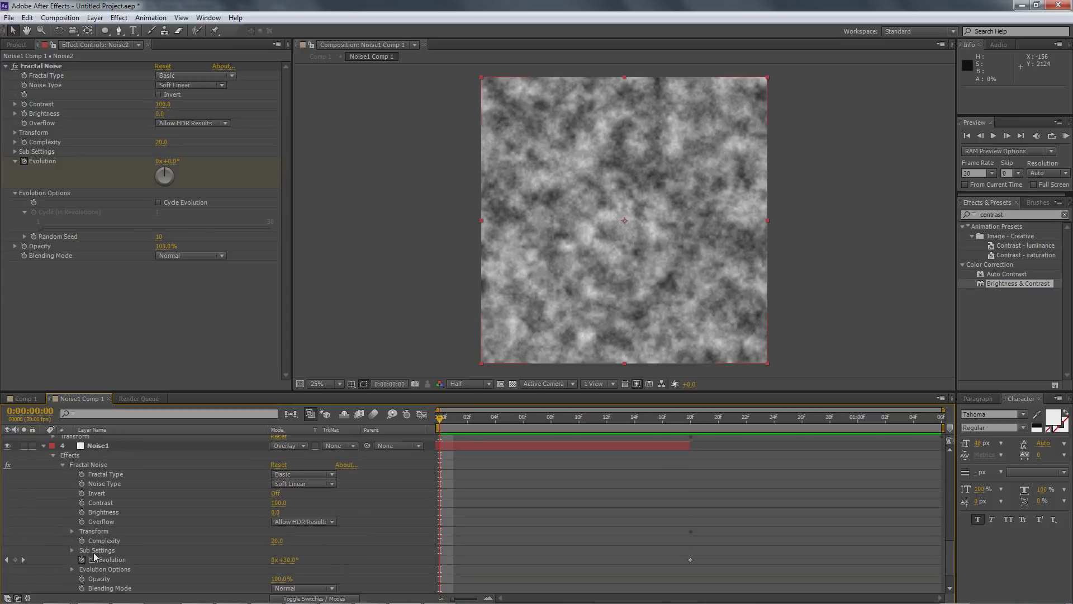
{"action": "scroll", "coordinate": [98, 559], "scroll_direction": "down", "scroll_amount": 1}
{"action": "scroll", "coordinate": [97, 551], "scroll_direction": "up", "scroll_amount": 11}
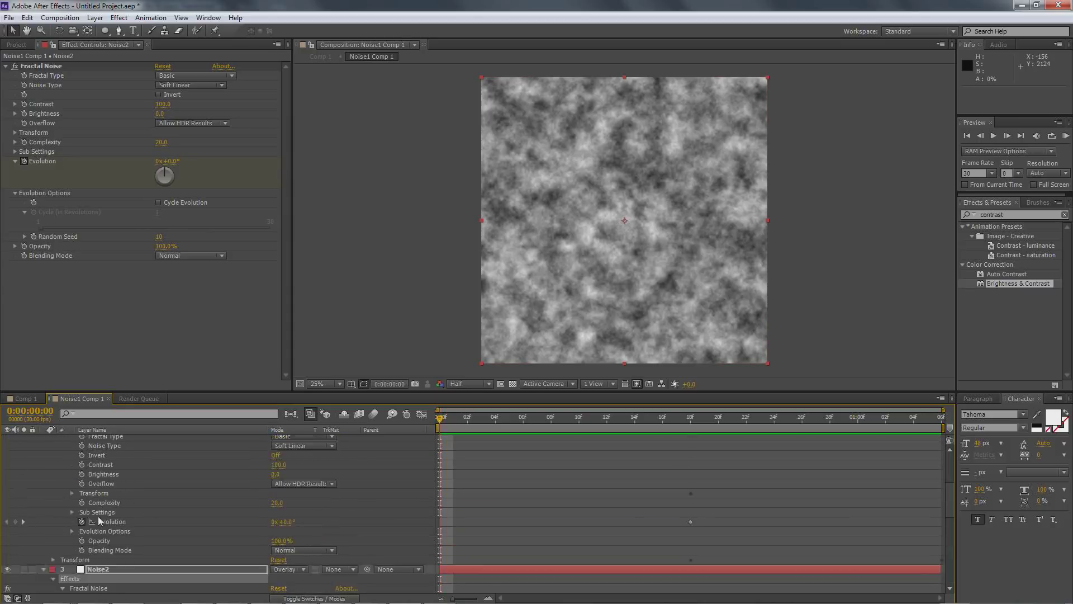
- Examine the Scale curve of Noise3's Fractal Noise in the Graph Editor, scrubbing to 0:00:01:05
{"action": "left_click", "coordinate": [72, 493]}
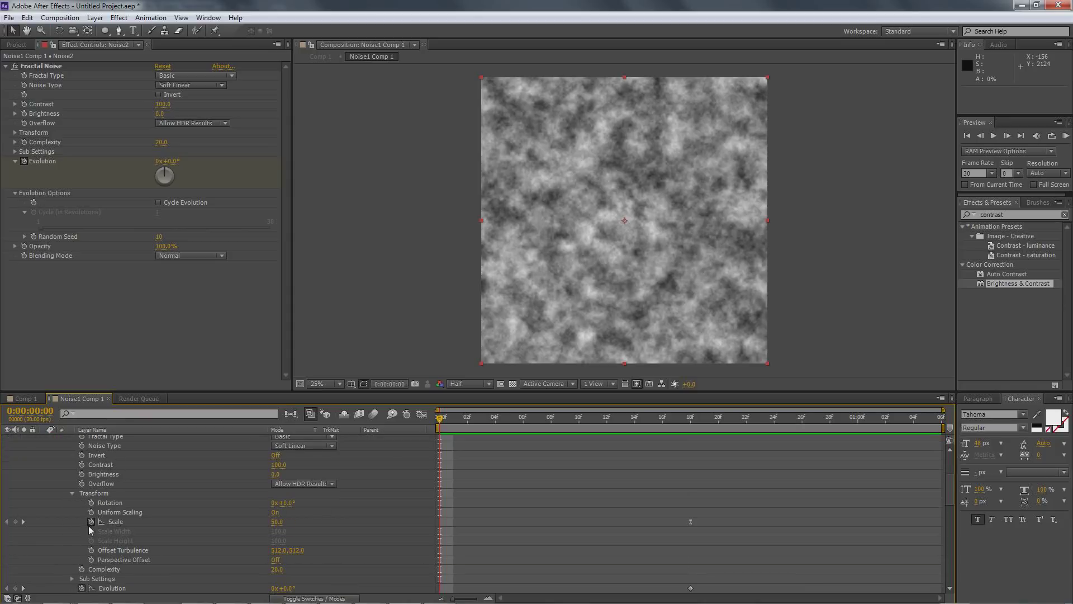
{"action": "left_click", "coordinate": [141, 522]}
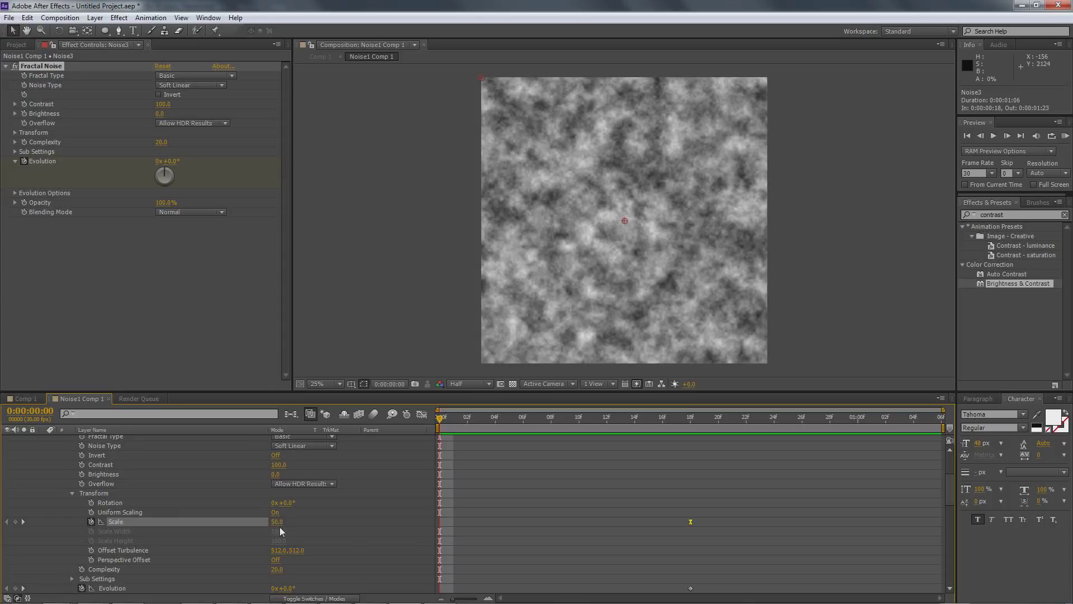
{"action": "left_click", "coordinate": [421, 415]}
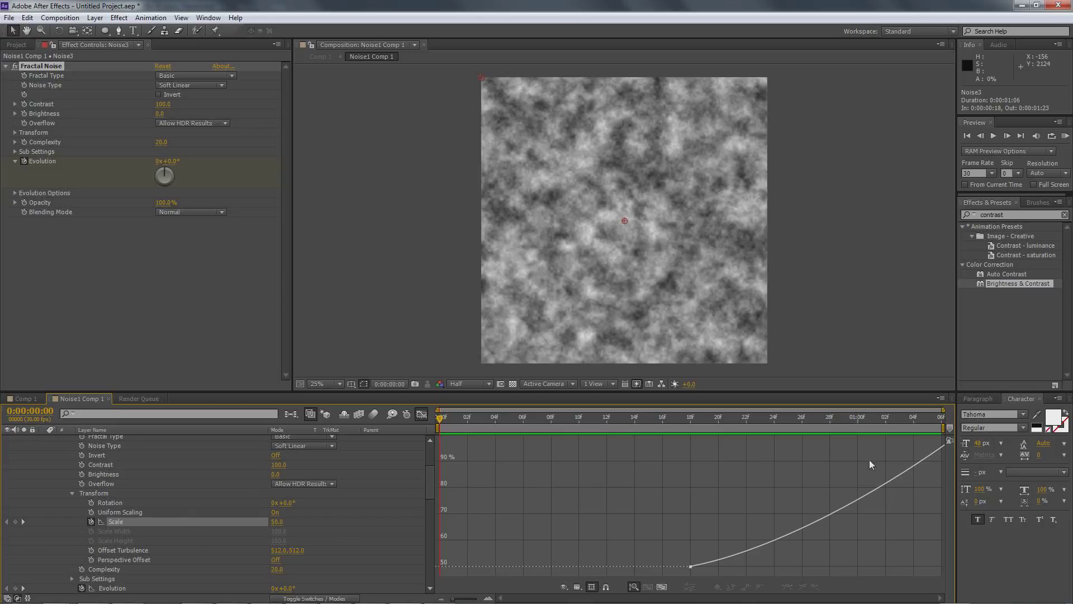
{"action": "left_click_drag", "start_coordinate": [438, 423], "coordinate": [927, 448]}
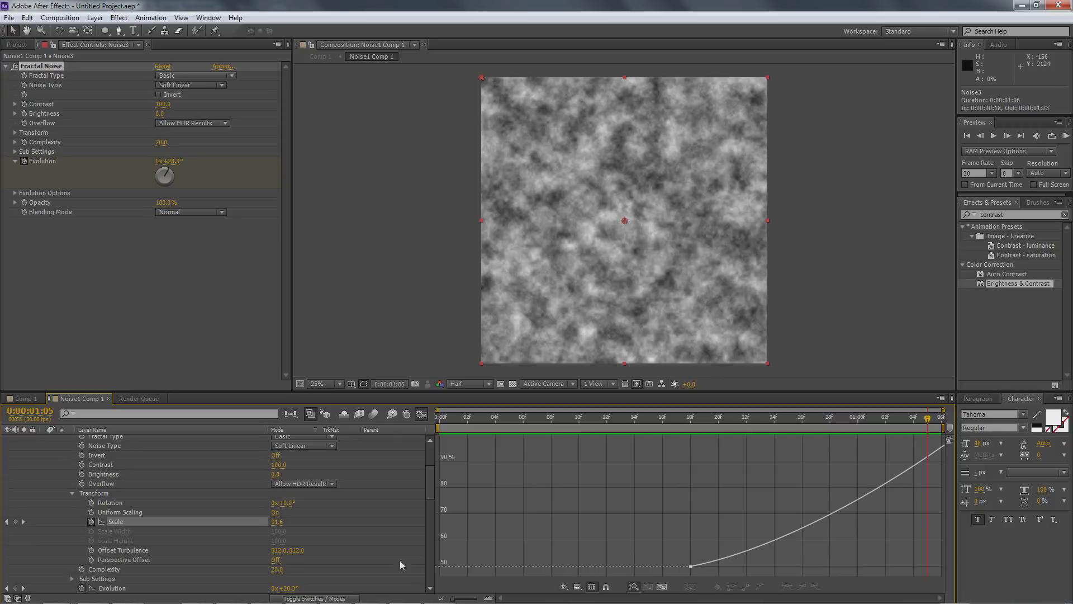
- Extend Noise1 Comp 1's duration to 0:00:01:07, show the full range in the timeline and go to 0:00:01:06
{"action": "left_click", "coordinate": [60, 17]}
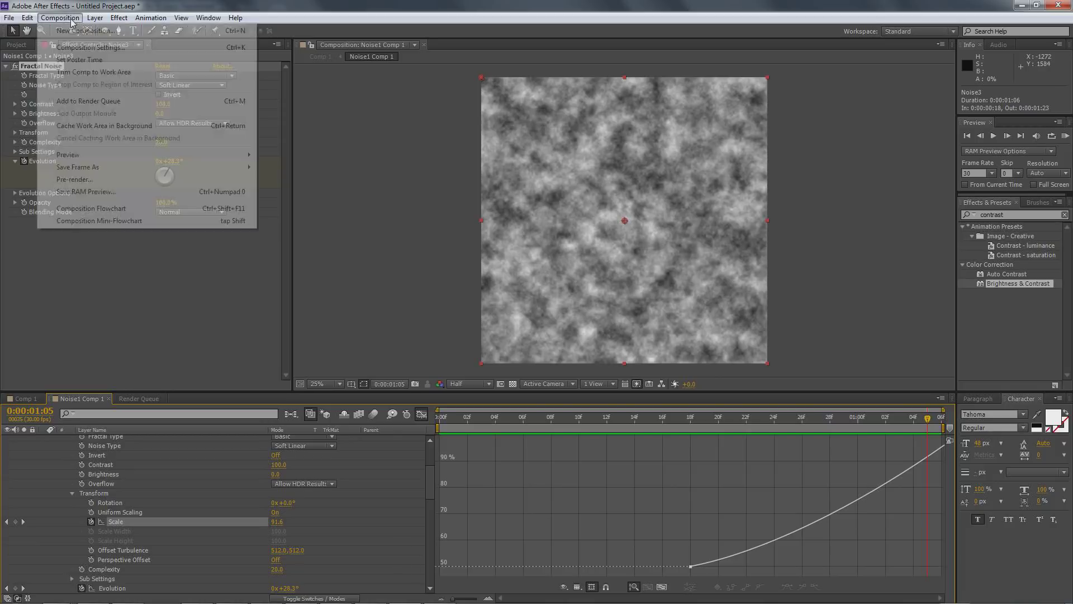
{"action": "left_click", "coordinate": [92, 48]}
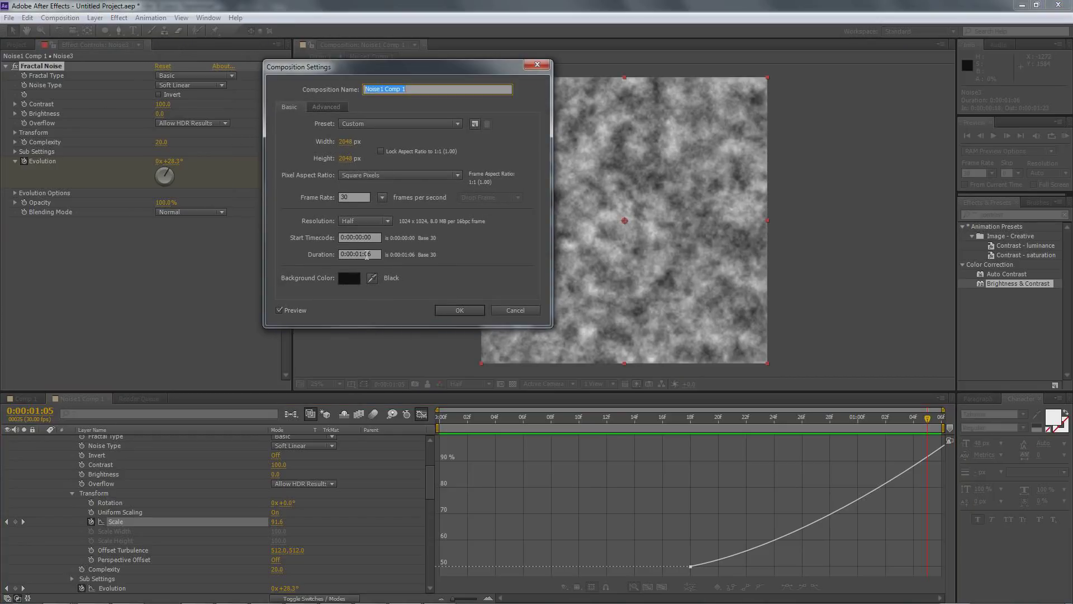
{"action": "left_click_drag", "start_coordinate": [367, 255], "coordinate": [371, 253]}
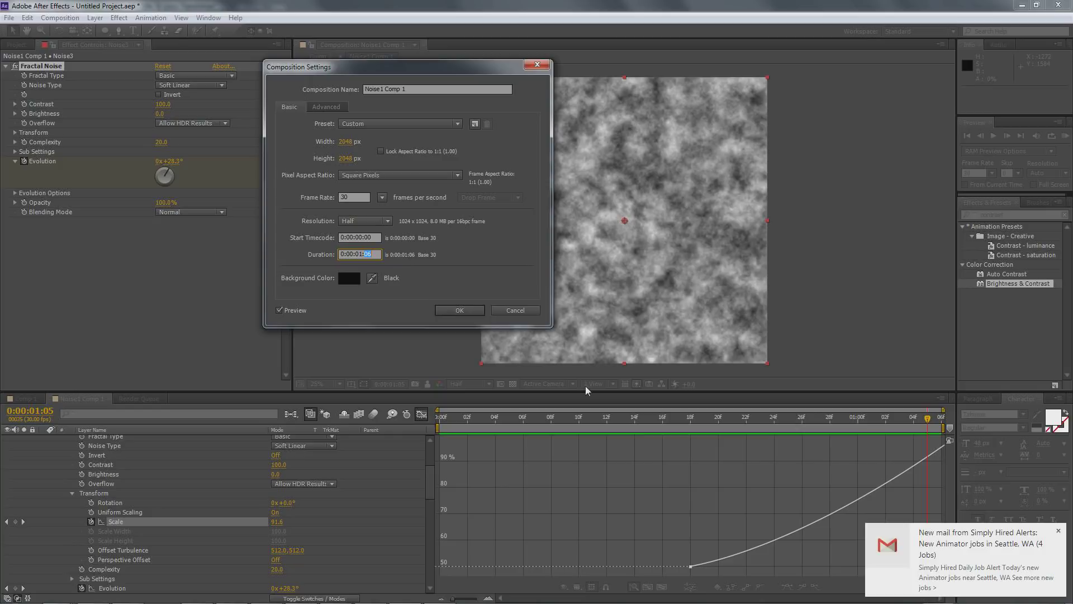
{"action": "left_click", "coordinate": [1058, 530]}
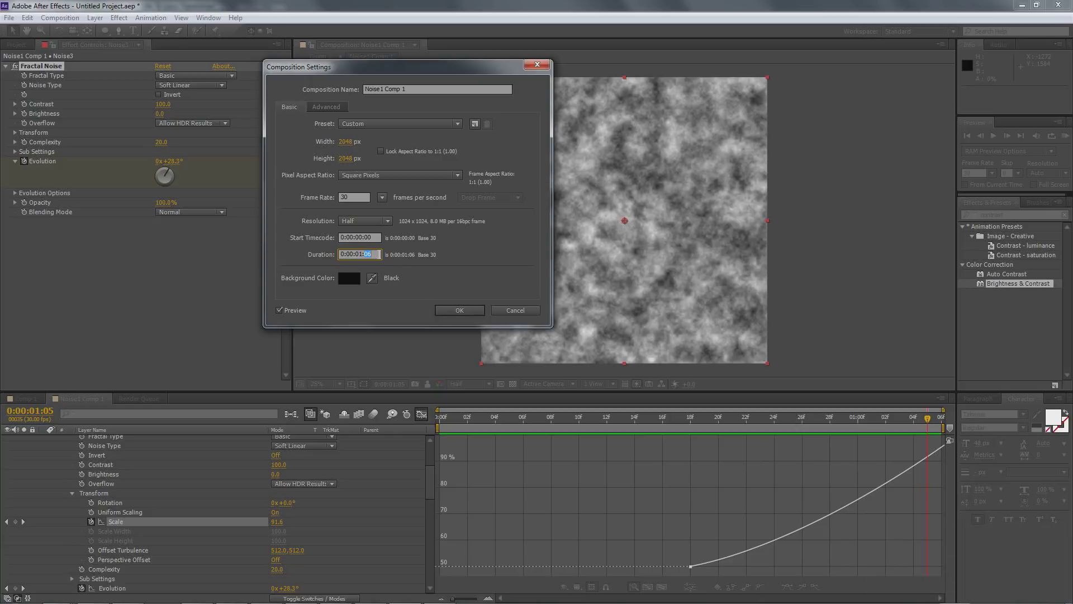
{"action": "type", "text": "5"}
{"action": "key", "text": "Return"}
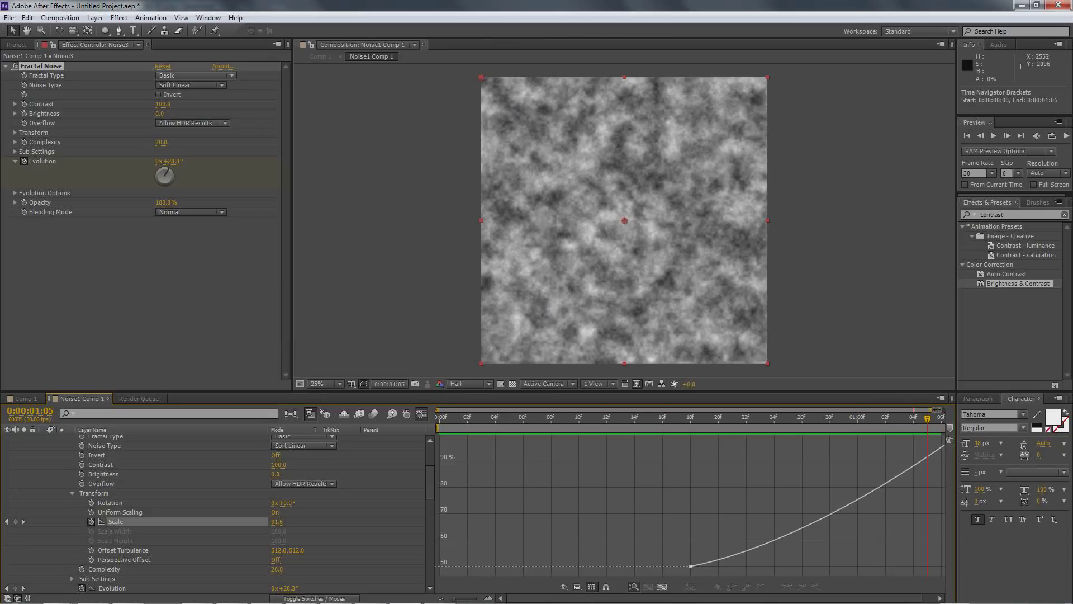
{"action": "mouse_move", "coordinate": [930, 410]}
{"action": "left_mouse_down"}
{"action": "mouse_move", "coordinate": [950, 412]}
{"action": "mouse_move", "coordinate": [931, 421]}
{"action": "mouse_move", "coordinate": [941, 422]}
{"action": "left_mouse_up"}
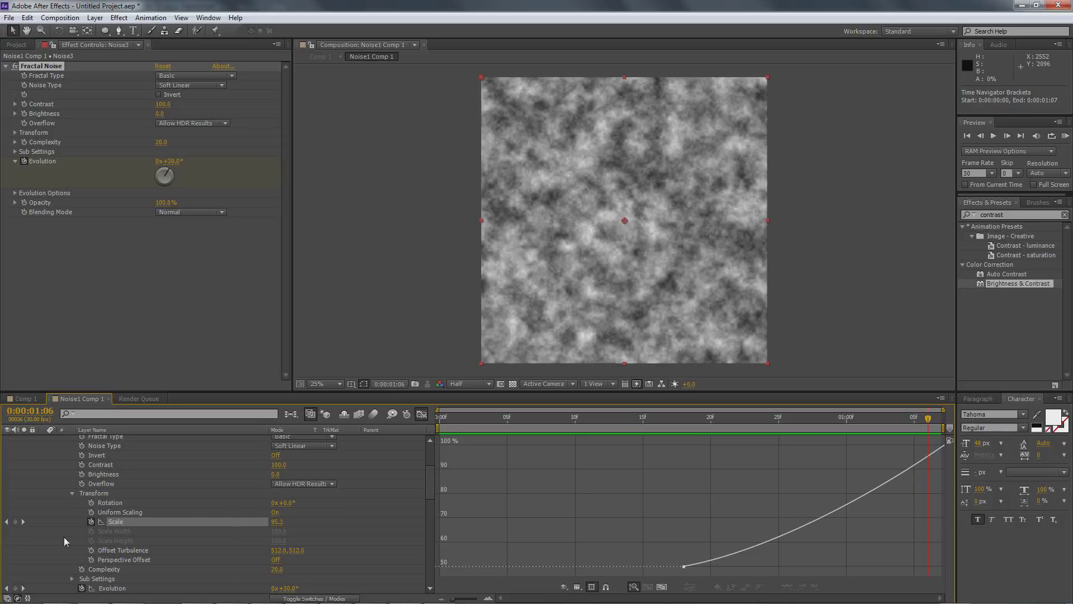
- Add a Scale keyframe to Noise3's Fractal Noise at 0:00:01:06 and dismiss the job-alert notification
{"action": "left_click", "coordinate": [15, 521]}
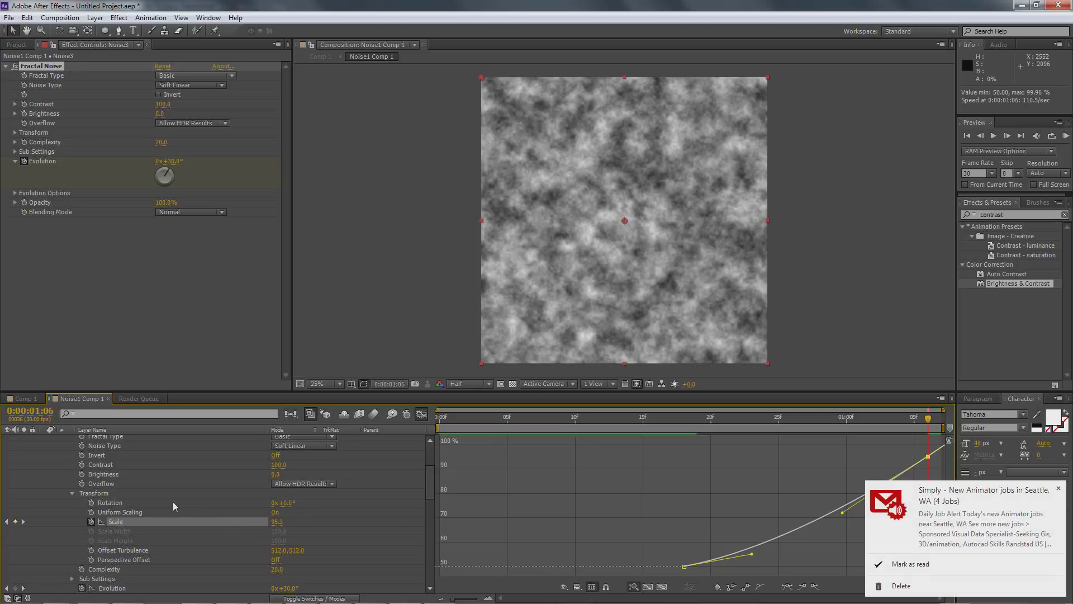
{"action": "left_click", "coordinate": [1057, 488]}
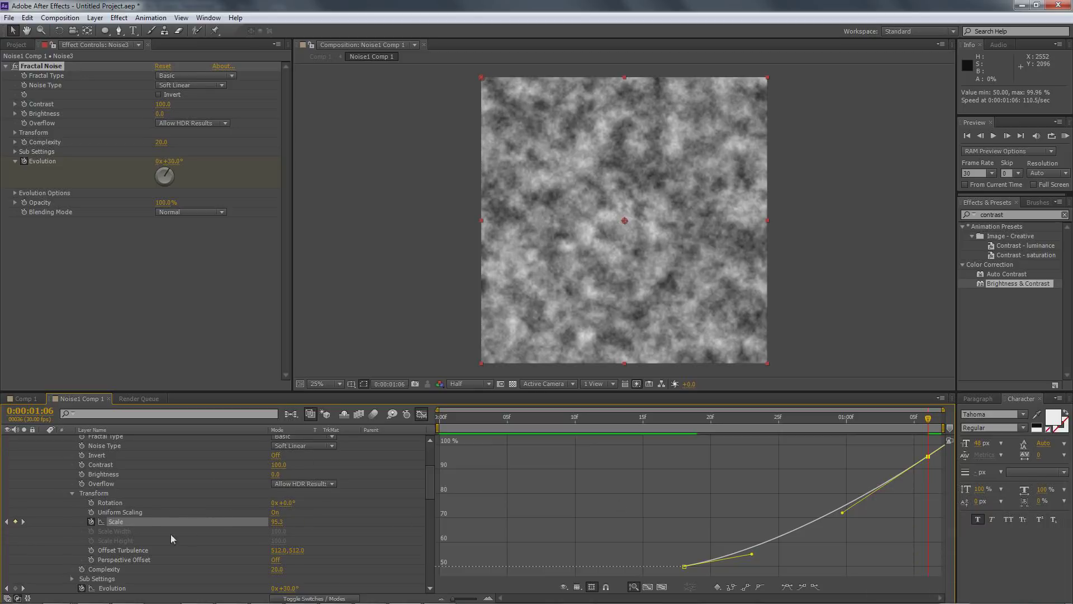
- Expand the Fractal Noise Transform group of the Noise2 layer and show its Scale curve in the Graph Editor
{"action": "scroll", "coordinate": [140, 528], "scroll_direction": "down", "scroll_amount": 5}
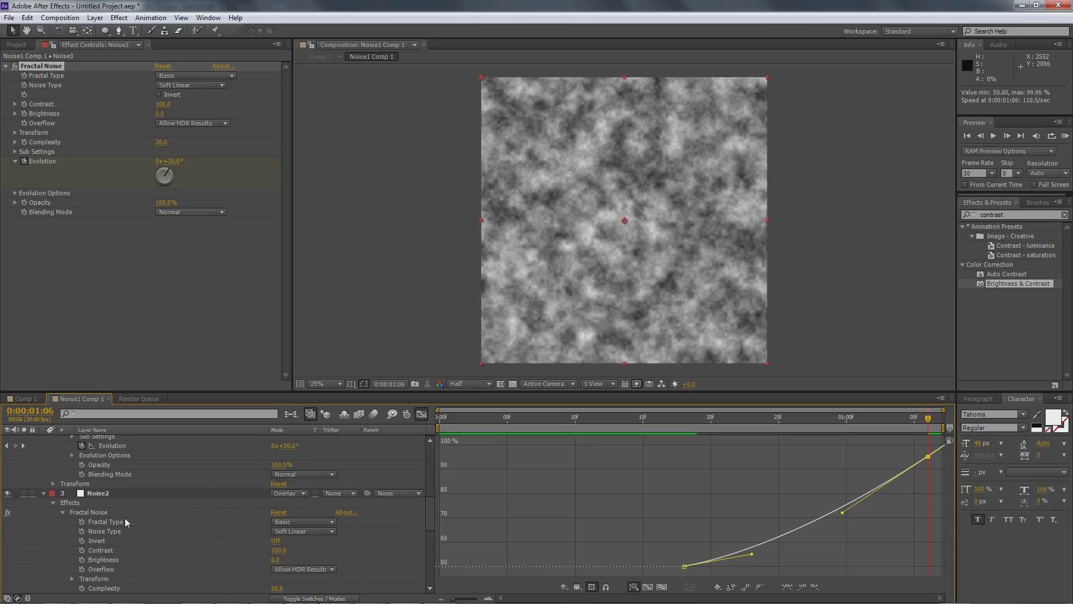
{"action": "scroll", "coordinate": [61, 515], "scroll_direction": "down", "scroll_amount": 5}
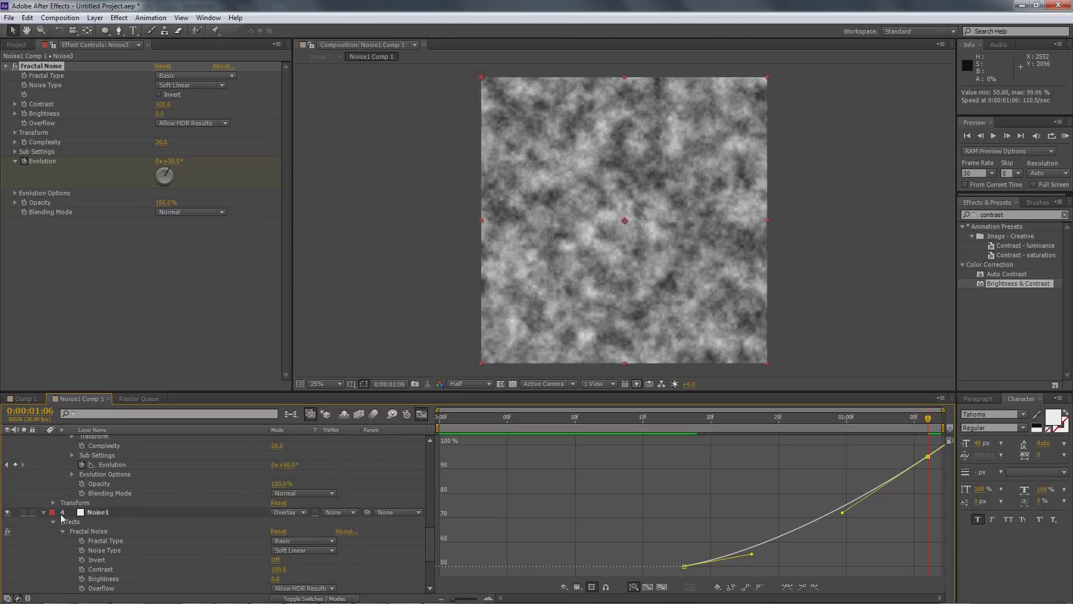
{"action": "scroll", "coordinate": [212, 516], "scroll_direction": "up", "scroll_amount": 5}
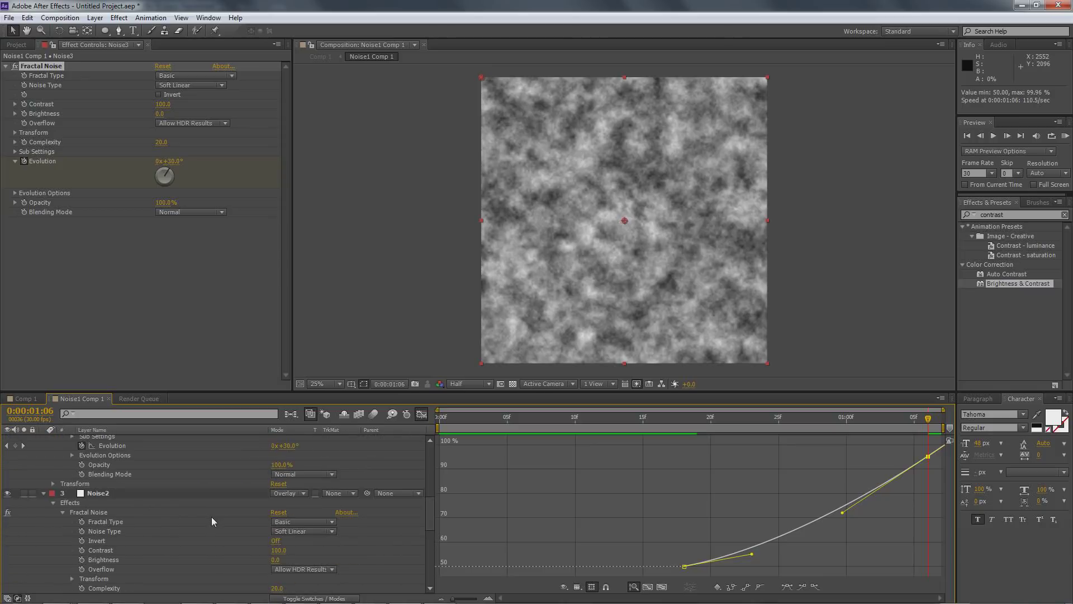
{"action": "left_click", "coordinate": [135, 490]}
{"action": "scroll", "coordinate": [151, 519], "scroll_direction": "down", "scroll_amount": 3}
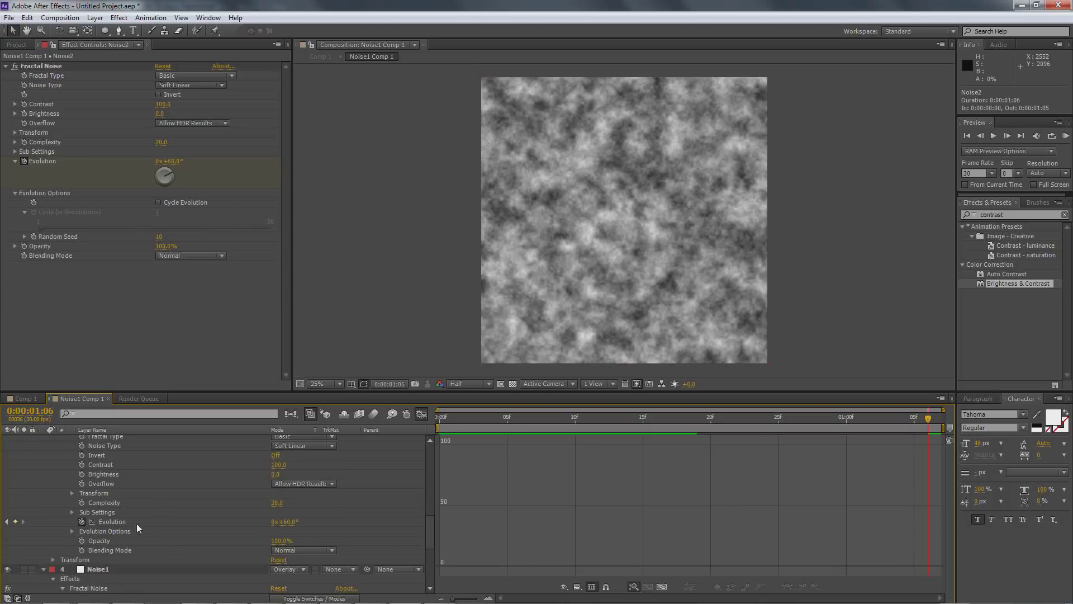
{"action": "left_click", "coordinate": [71, 492]}
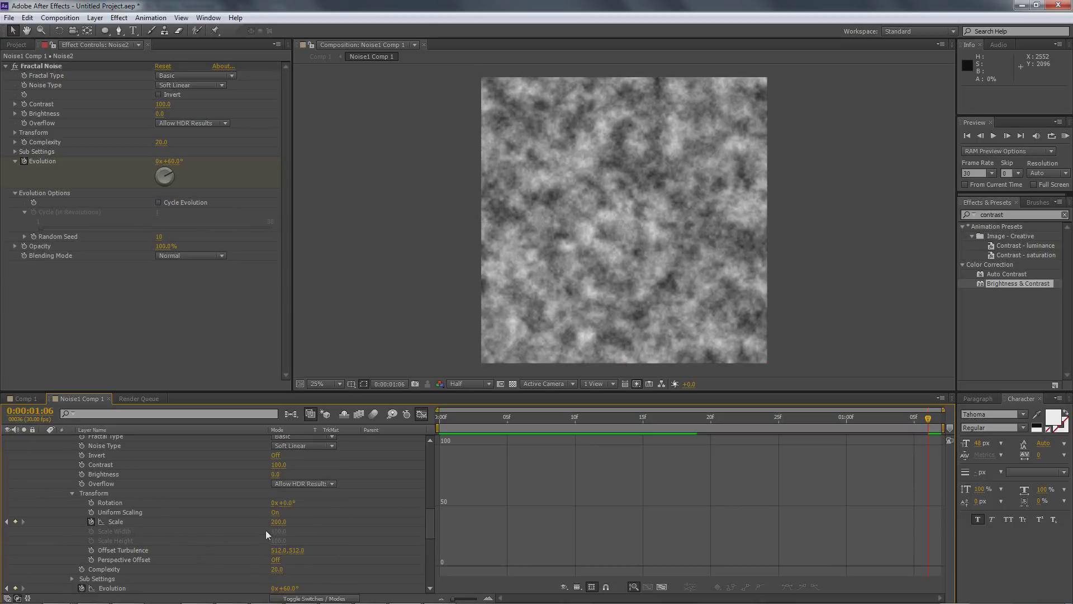
{"action": "left_click", "coordinate": [116, 521]}
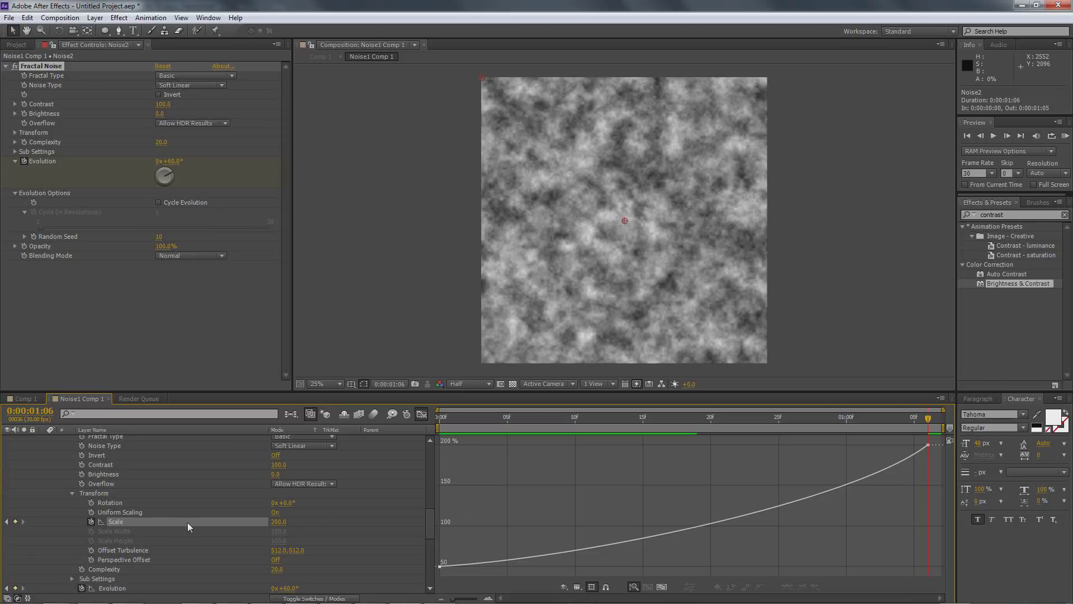
- Reveal Noise1's Fractal Noise Scale and add a keyframe to it at 0:00:00:00
{"action": "scroll", "coordinate": [186, 523], "scroll_direction": "down", "scroll_amount": 2}
{"action": "left_click", "coordinate": [115, 521]}
{"action": "scroll", "coordinate": [113, 523], "scroll_direction": "down", "scroll_amount": 2}
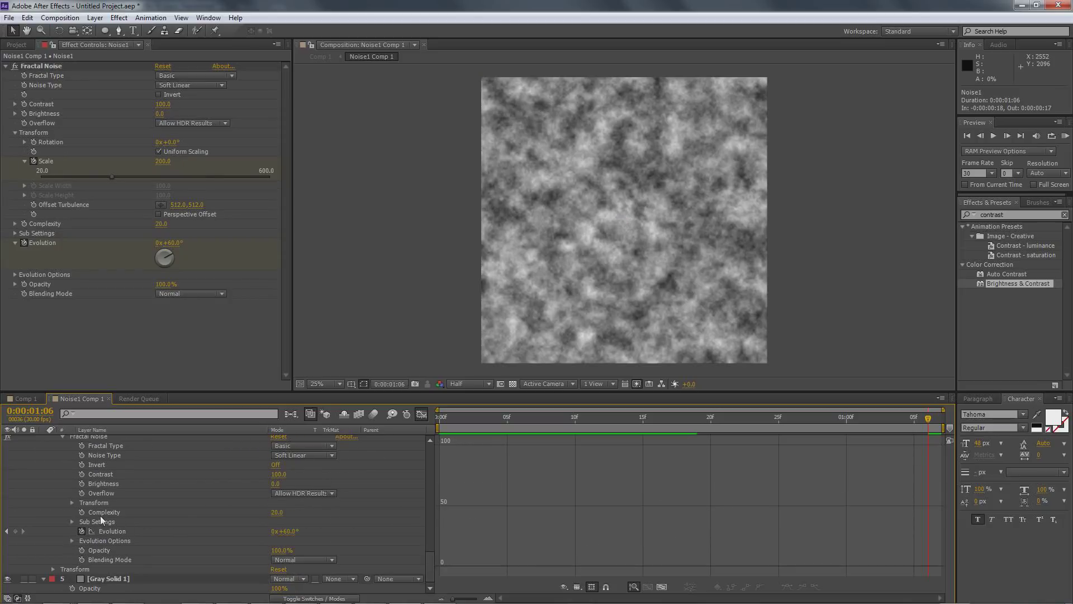
{"action": "left_click", "coordinate": [72, 503]}
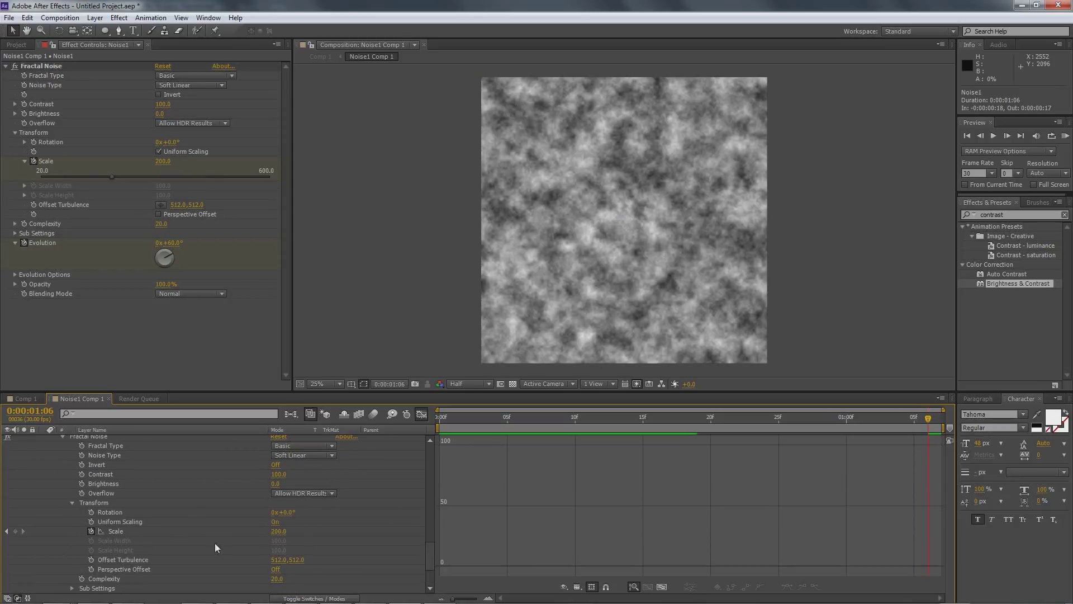
{"action": "left_click", "coordinate": [222, 530]}
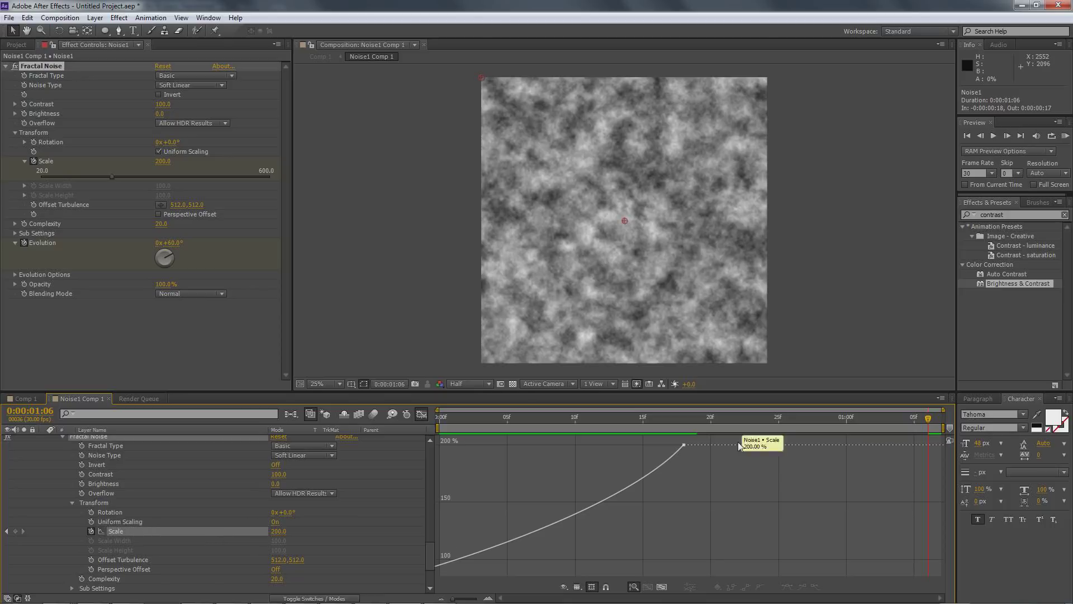
{"action": "left_click_drag", "start_coordinate": [481, 418], "coordinate": [391, 420]}
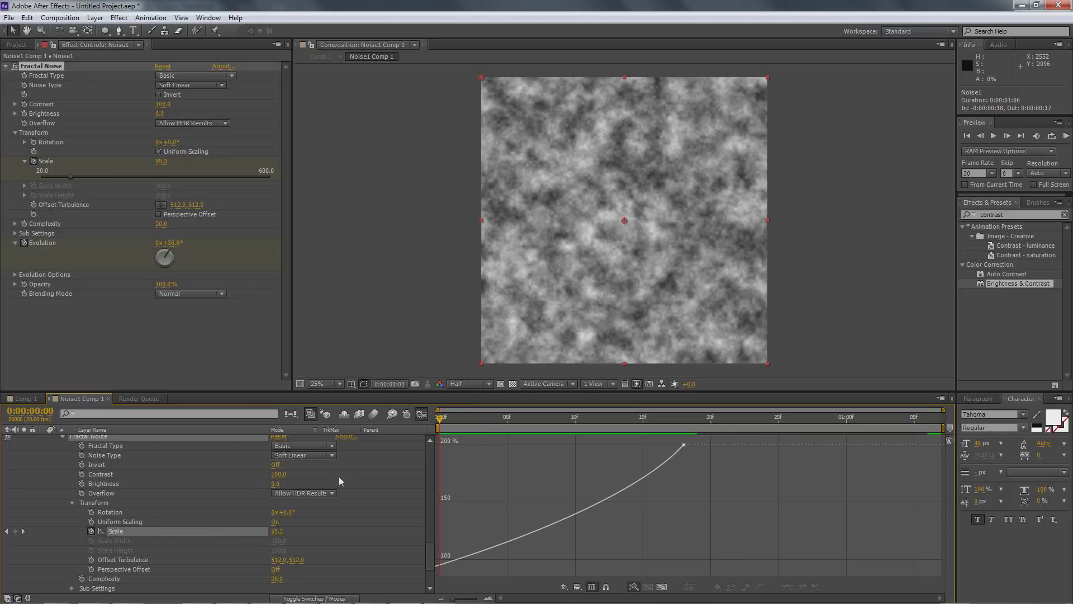
{"action": "left_click", "coordinate": [16, 531]}
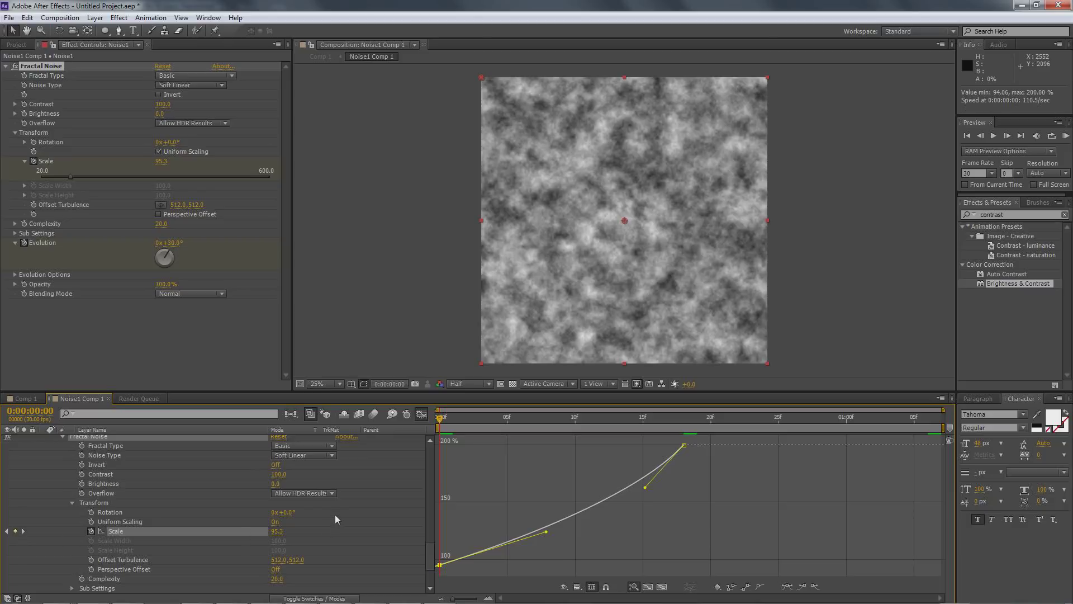
- Show the Scale curves of Noise1, Noise2 and Noise3 together and select all their keyframes in the Graph Editor
{"action": "scroll", "coordinate": [180, 486], "scroll_direction": "up", "scroll_amount": 7}
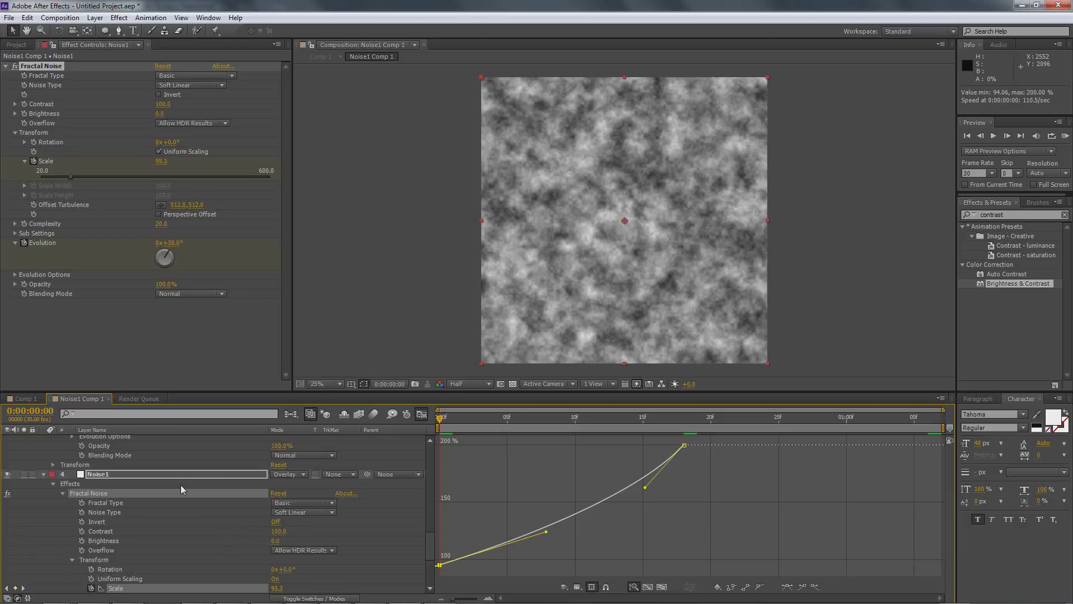
{"action": "left_click", "coordinate": [136, 502], "text": "ctrl"}
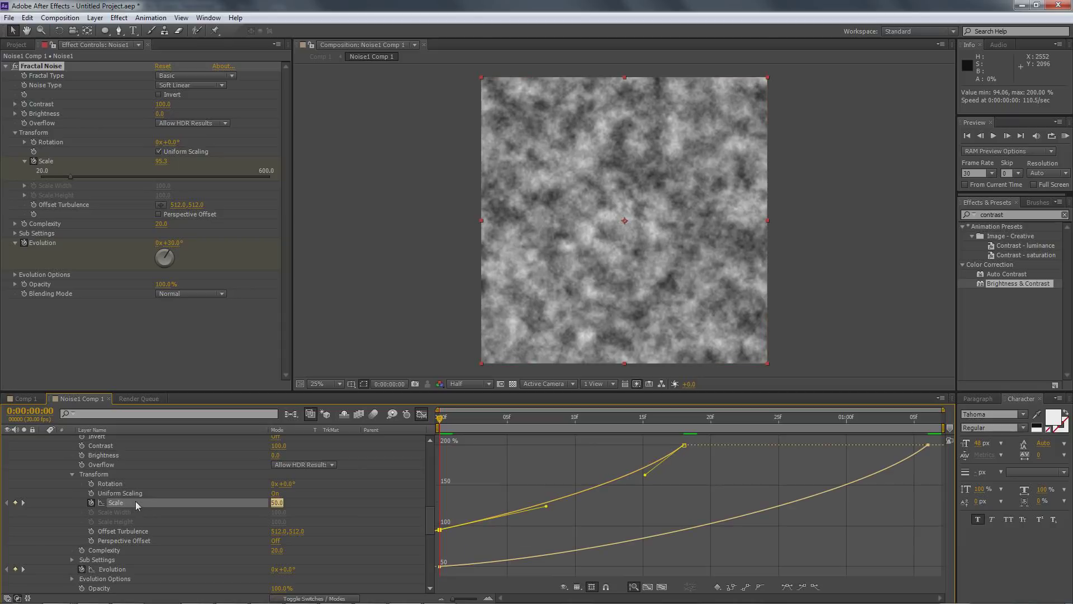
{"action": "scroll", "coordinate": [166, 508], "scroll_direction": "up", "scroll_amount": 5}
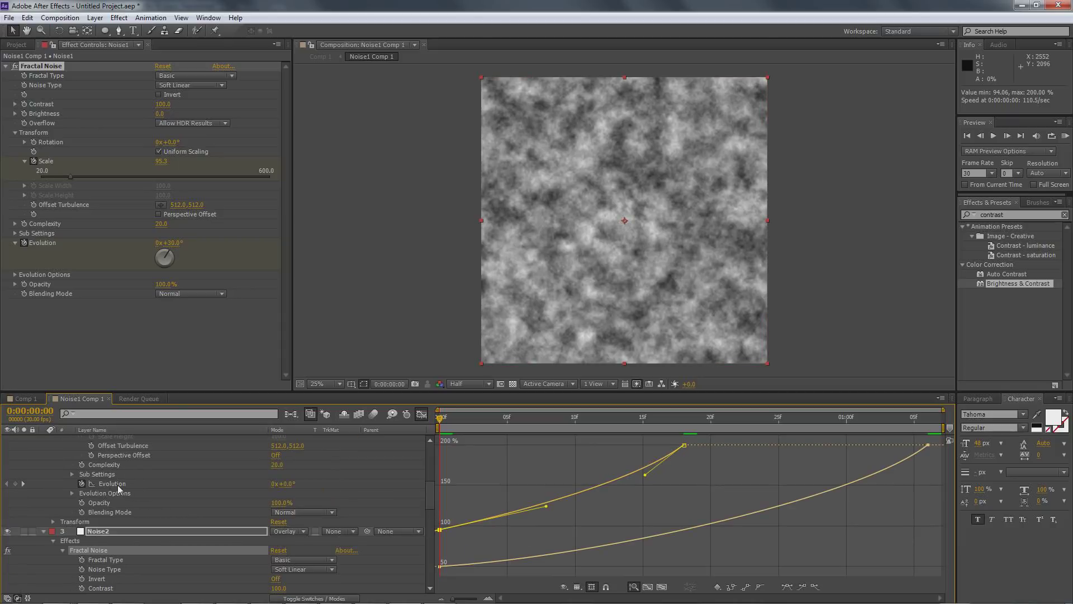
{"action": "scroll", "coordinate": [118, 490], "scroll_direction": "up", "scroll_amount": 2}
{"action": "left_click", "coordinate": [133, 474], "text": "ctrl"}
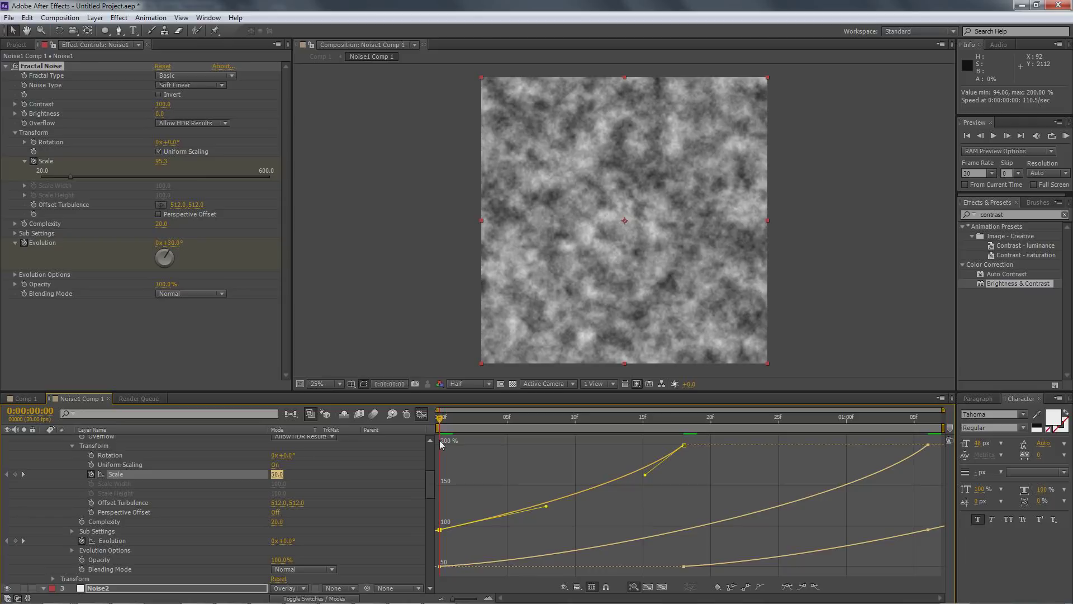
{"action": "left_click_drag", "start_coordinate": [442, 445], "coordinate": [936, 572]}
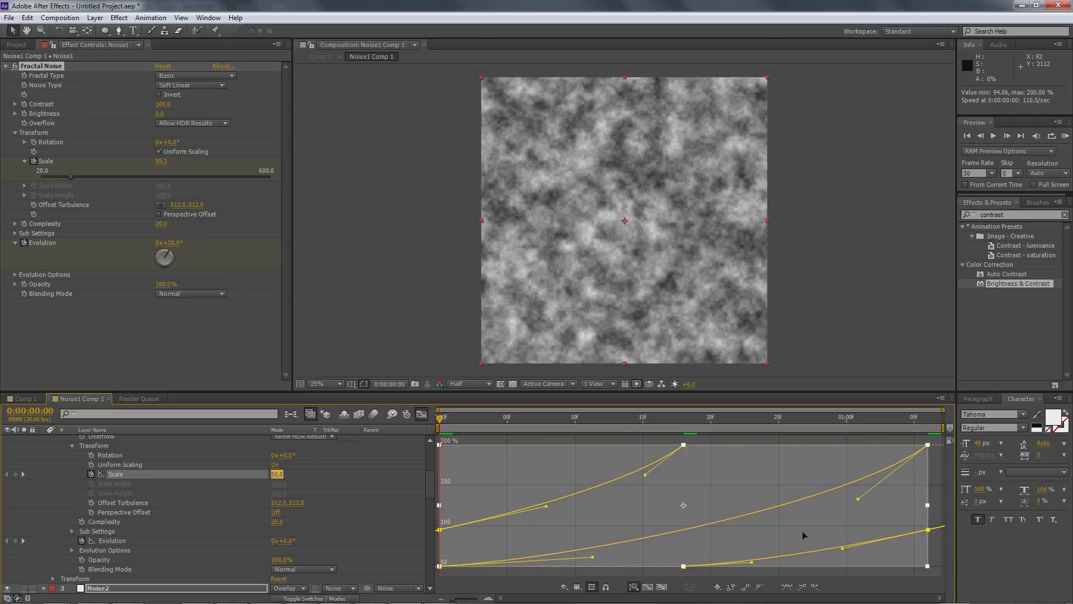
- Try compressing the three Scale curves so their lowest keyframes start at about 150%, run a RAM preview, and undo the keyframe movement
{"action": "left_click_drag", "start_coordinate": [684, 565], "coordinate": [674, 483]}
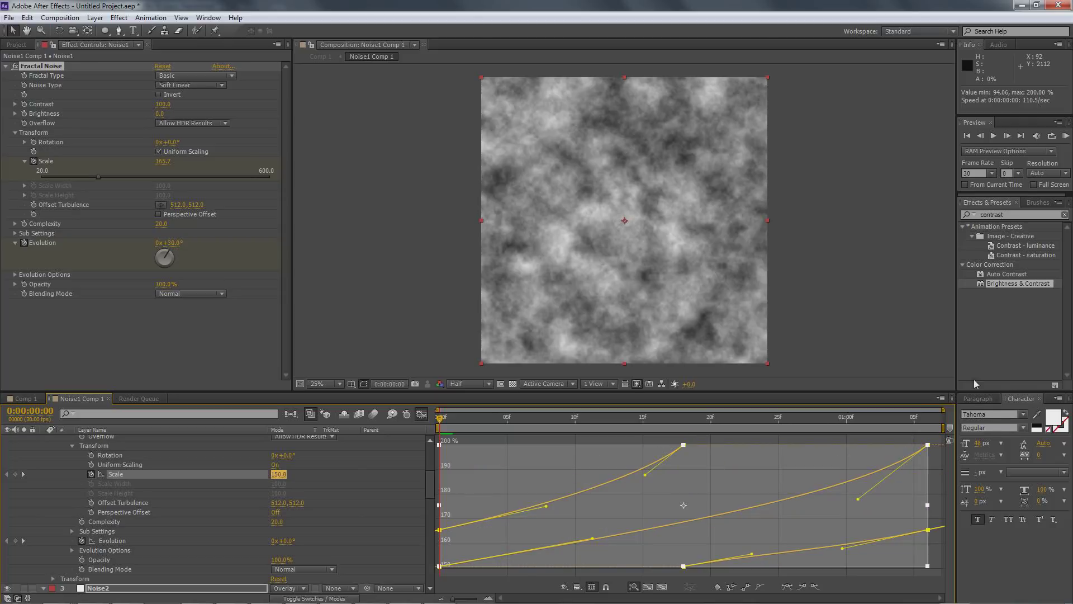
{"action": "left_click", "coordinate": [1065, 136]}
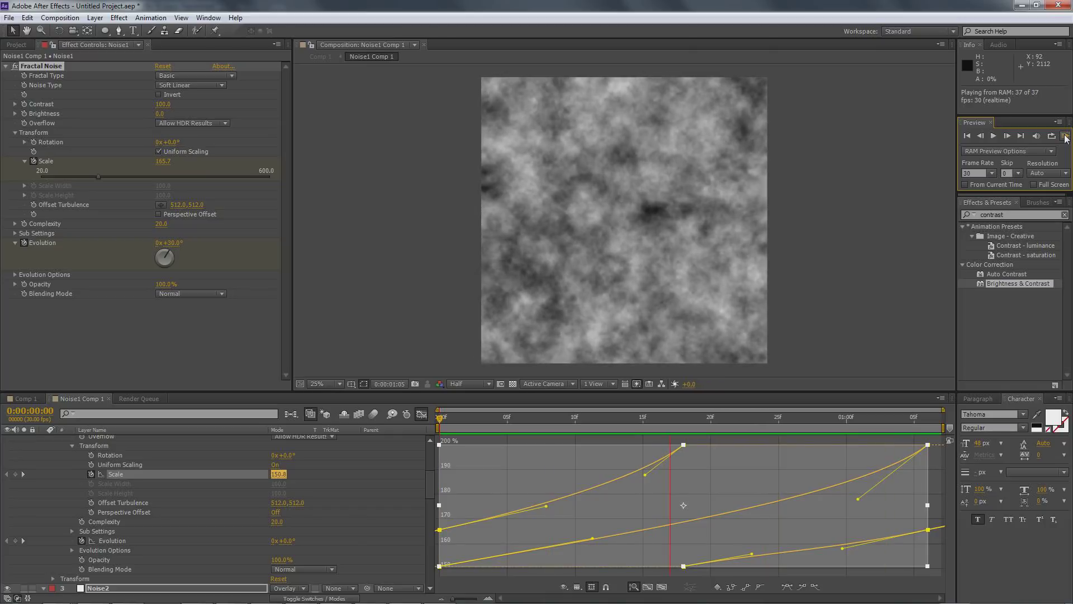
{"action": "left_click", "coordinate": [1065, 138]}
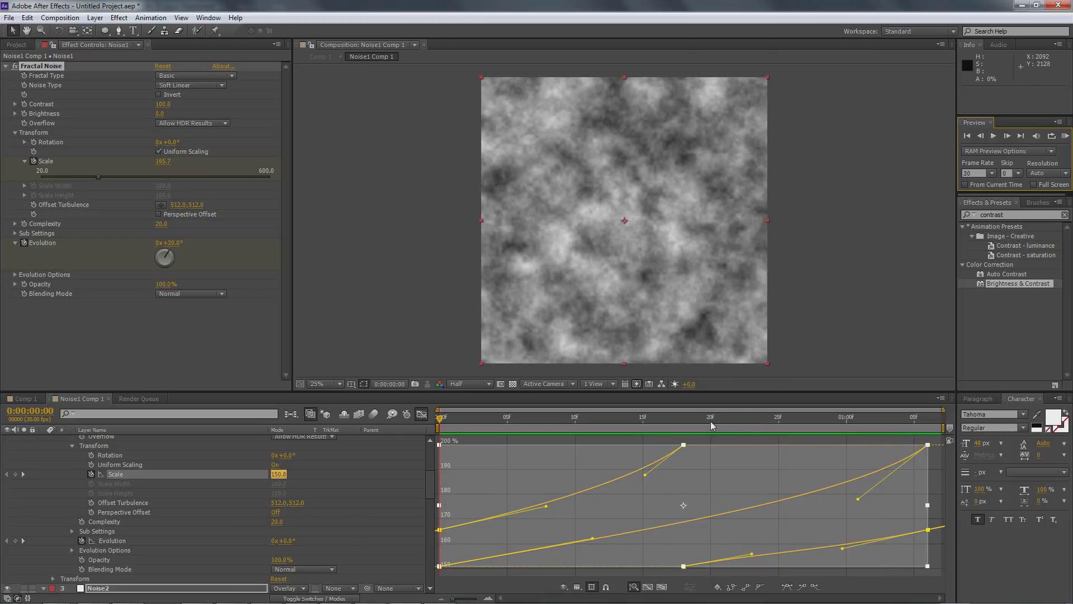
{"action": "scroll", "coordinate": [713, 439], "scroll_direction": "down", "scroll_amount": 2}
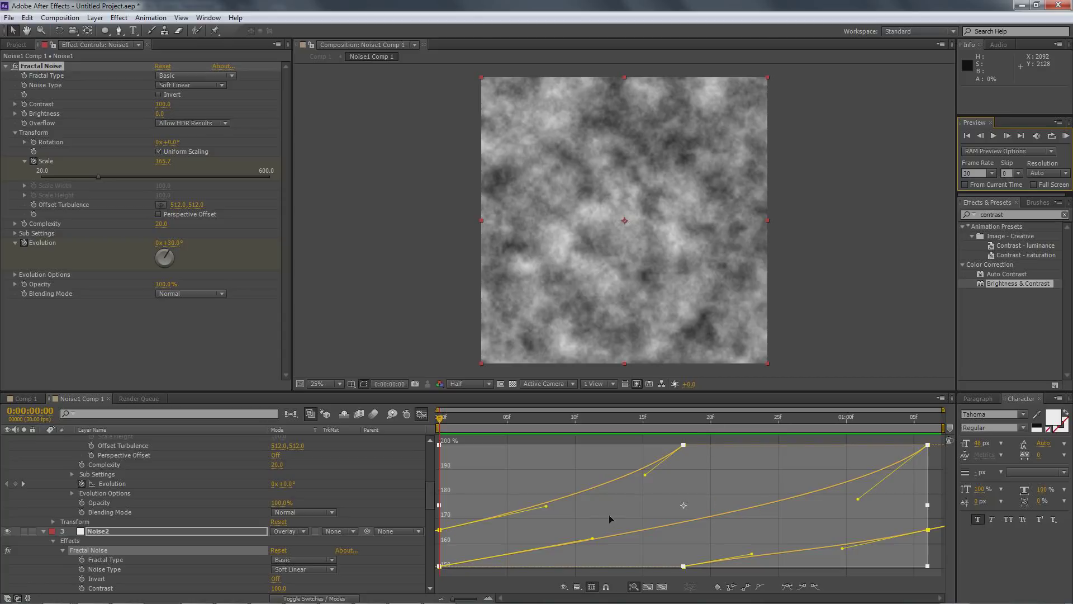
{"action": "key", "text": "ctrl+z"}
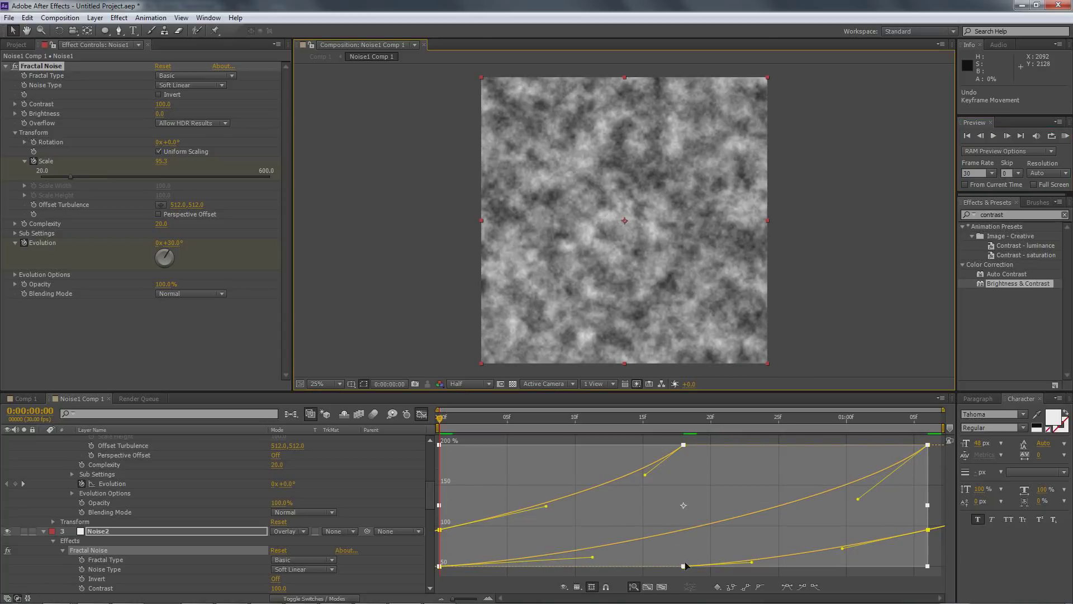
- Compress the selected Scale keyframes of all three layers so the lowest start at about 102%, and check the result in a RAM preview
{"action": "left_click_drag", "start_coordinate": [684, 565], "coordinate": [680, 528]}
{"action": "left_click", "coordinate": [1064, 136]}
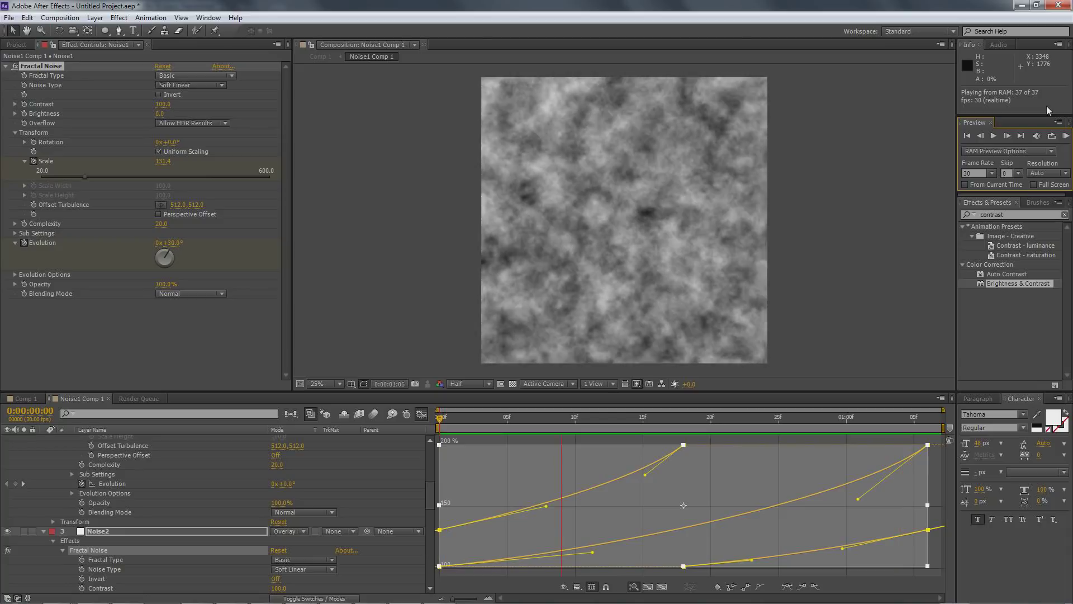
{"action": "key", "text": "space"}
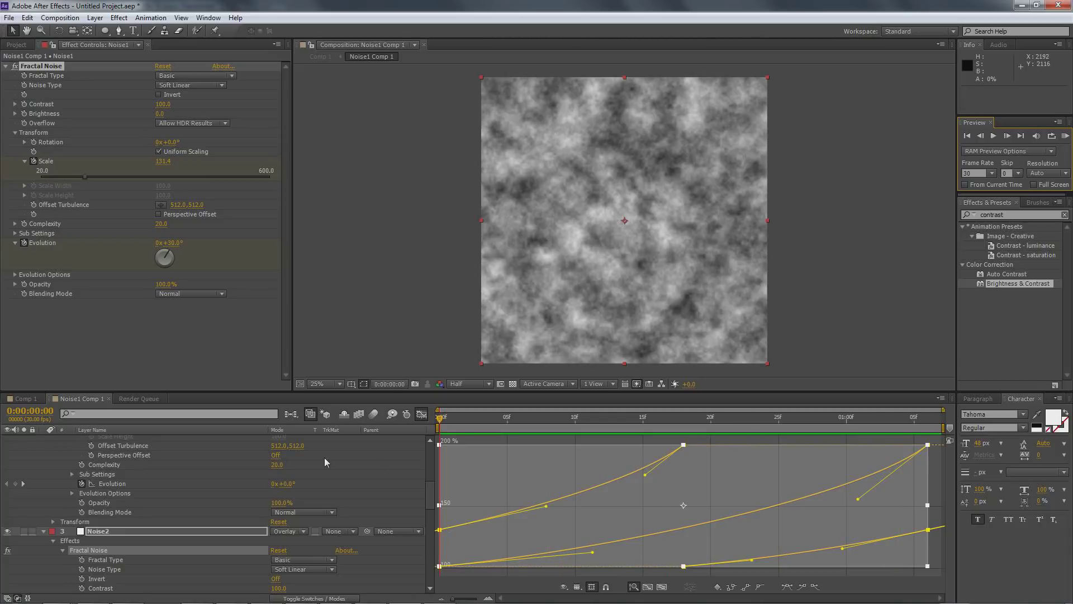
- Compare how the noise looks in Comp 1 and in Noise1 Comp 1, and review the layers' Scale properties
{"action": "left_click", "coordinate": [31, 400]}
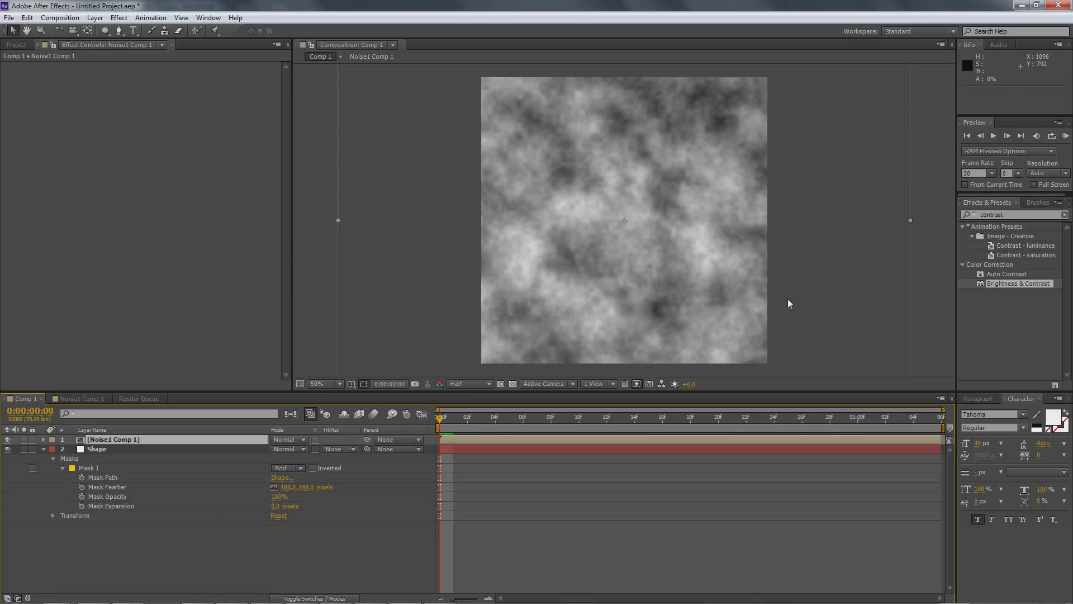
{"action": "scroll", "coordinate": [788, 299], "scroll_direction": "up", "scroll_amount": 2}
{"action": "scroll", "coordinate": [789, 305], "scroll_direction": "down", "scroll_amount": 2}
{"action": "left_click", "coordinate": [68, 400]}
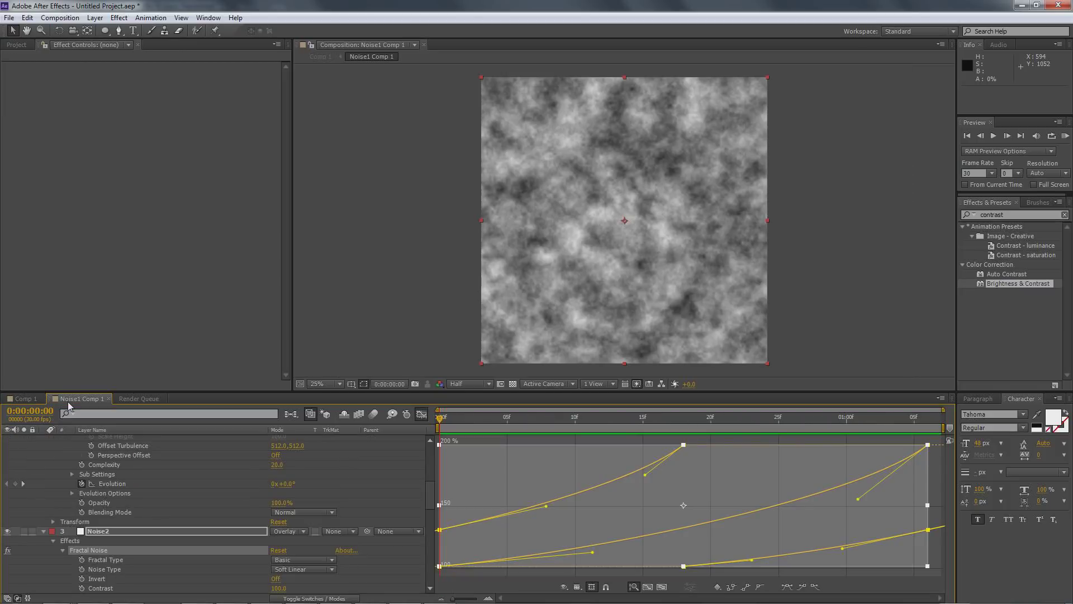
{"action": "left_click", "coordinate": [23, 399]}
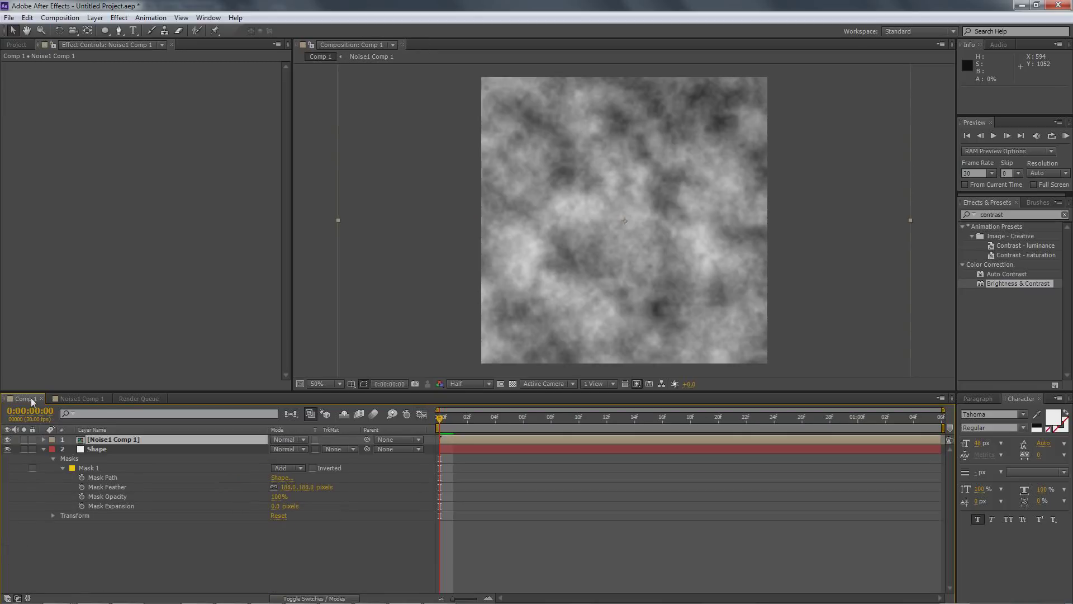
{"action": "key", "text": "period"}
{"action": "double_click", "coordinate": [568, 299]}
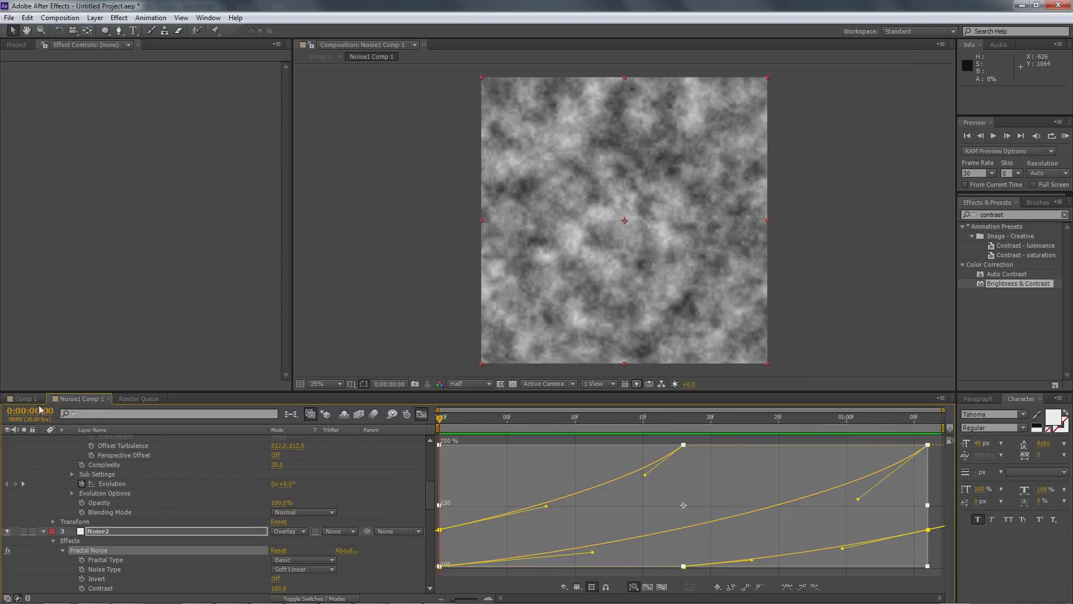
{"action": "scroll", "coordinate": [151, 505], "scroll_direction": "up", "scroll_amount": 5}
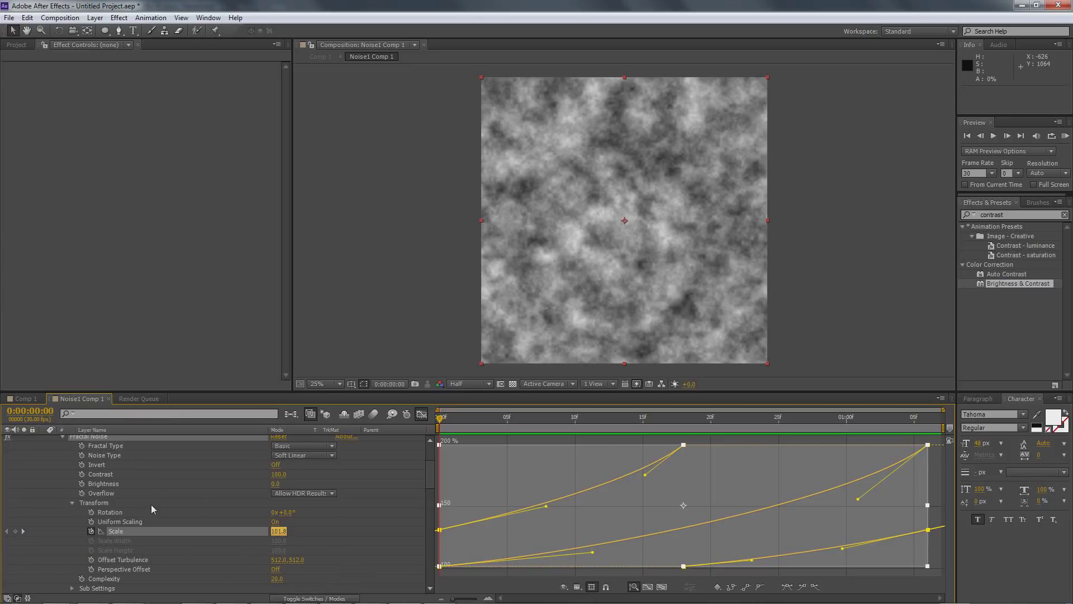
{"action": "scroll", "coordinate": [150, 502], "scroll_direction": "down", "scroll_amount": 3}
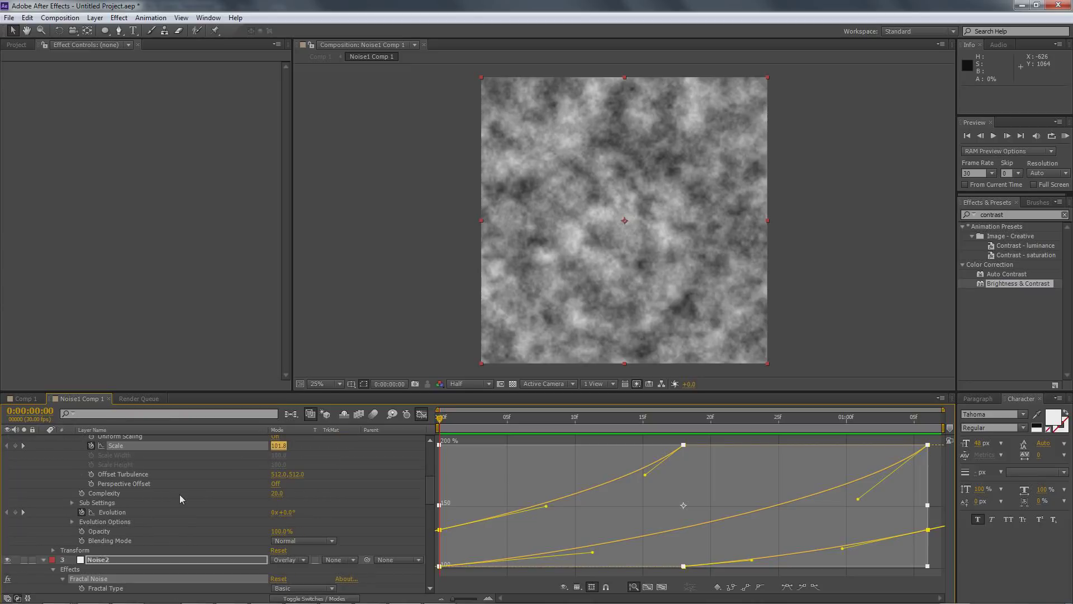
{"action": "left_click", "coordinate": [9, 399]}
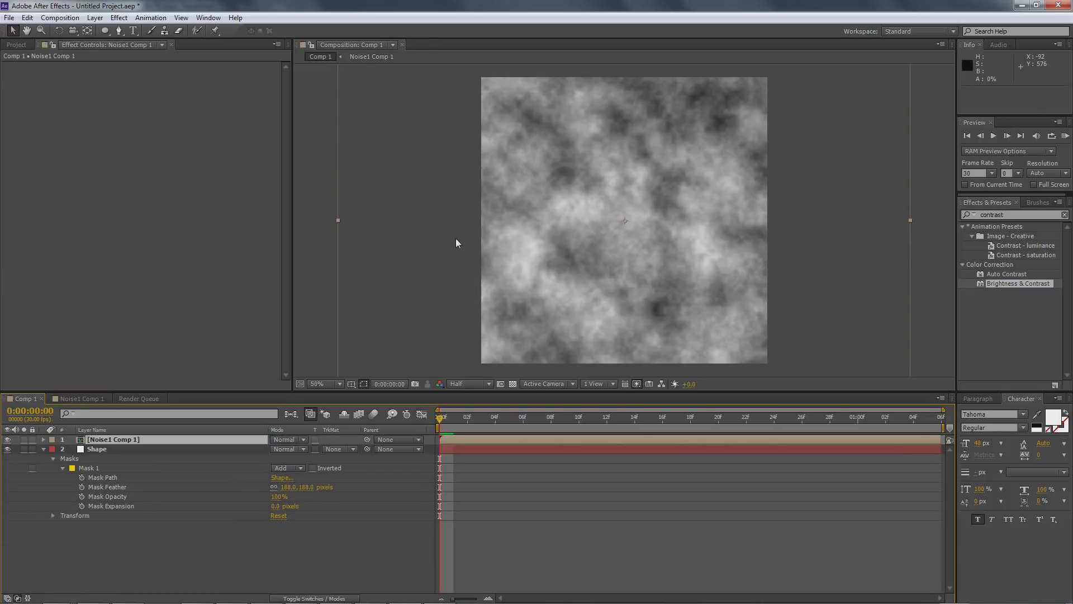
{"action": "left_click", "coordinate": [270, 560]}
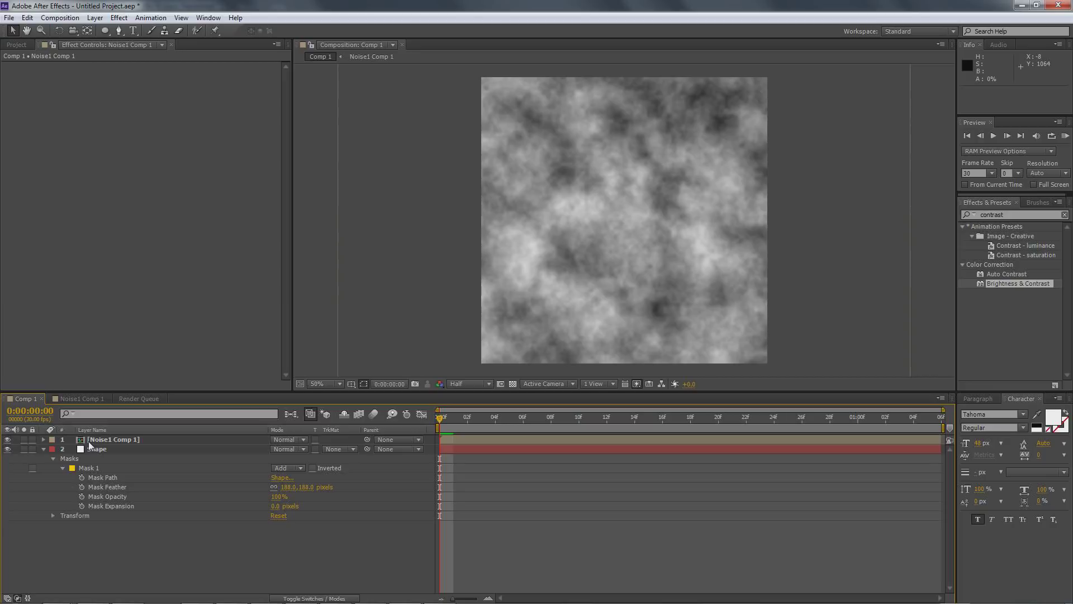
{"action": "left_click", "coordinate": [76, 399]}
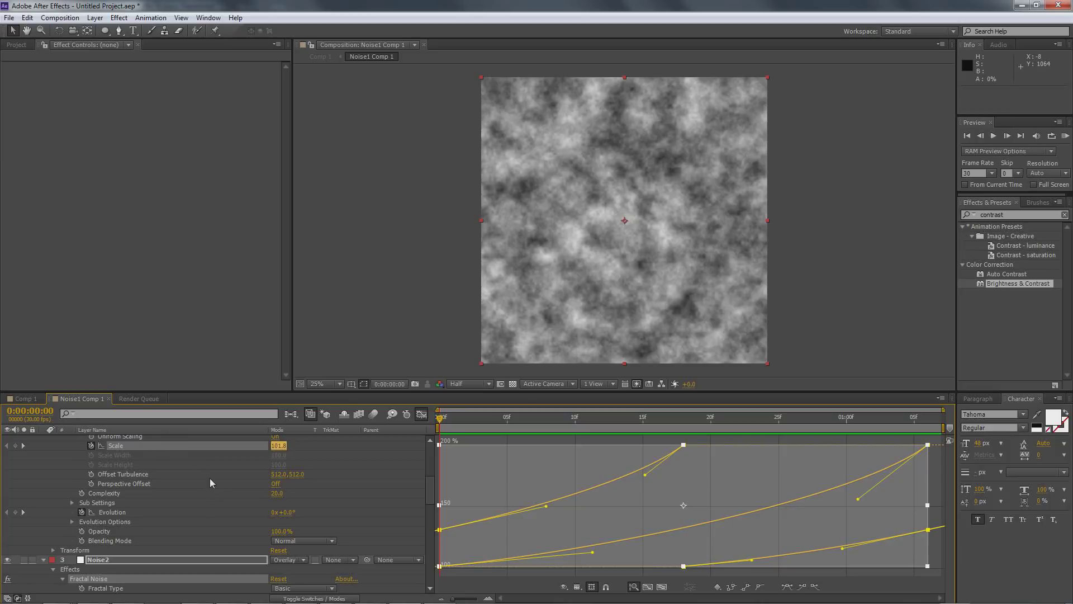
{"action": "scroll", "coordinate": [171, 489], "scroll_direction": "up", "scroll_amount": 5}
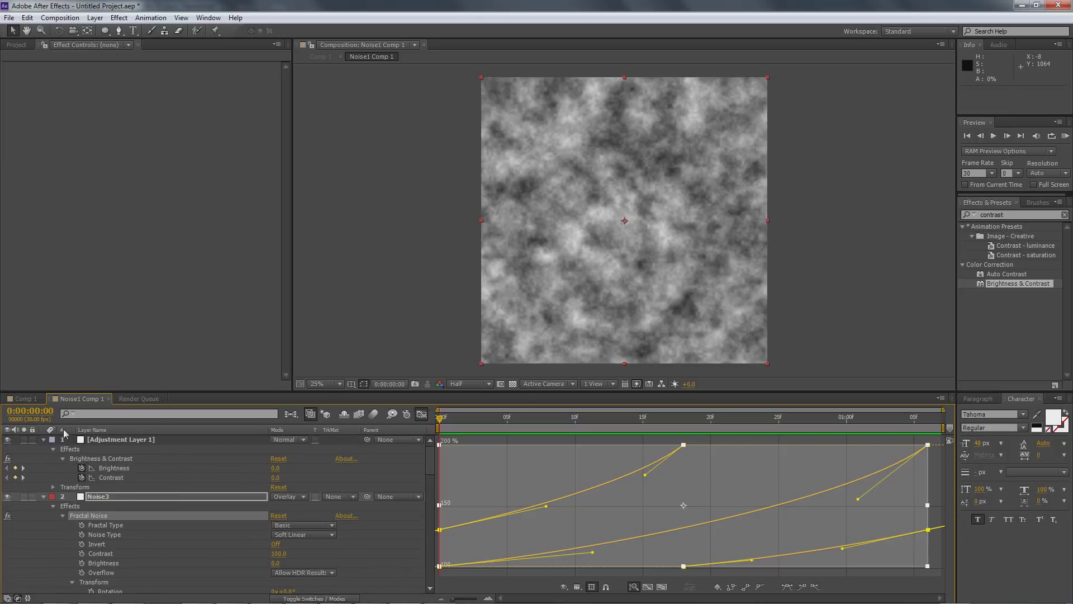
- Deselect the keyframes and collapse the properties of Adjustment Layer 1, Noise3, Noise2 and Noise1 in Noise1 Comp 1
{"action": "left_click", "coordinate": [51, 477]}
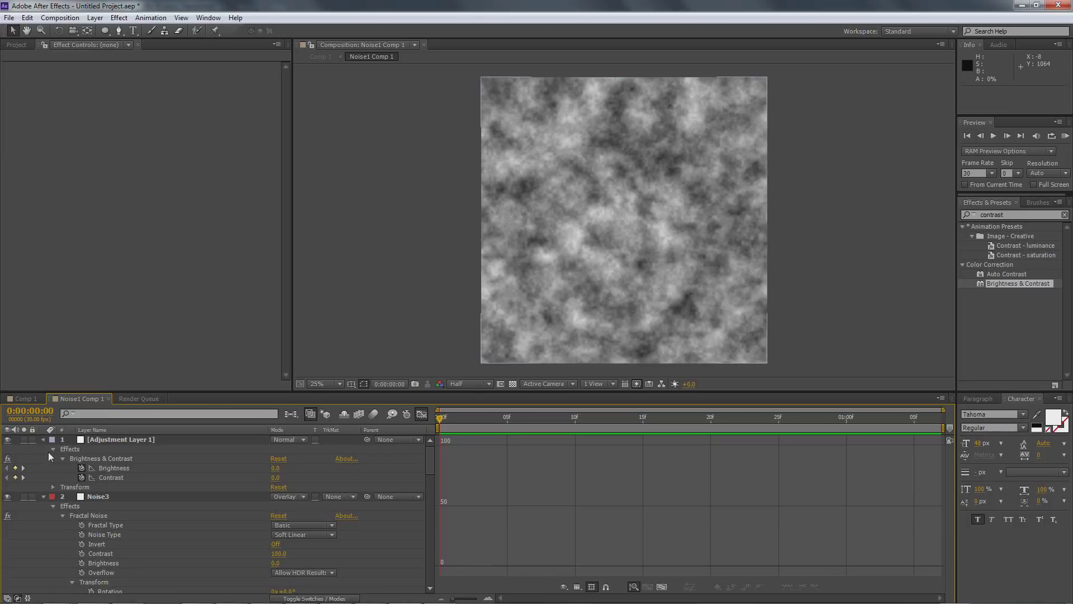
{"action": "left_click", "coordinate": [43, 440]}
{"action": "left_click", "coordinate": [45, 449]}
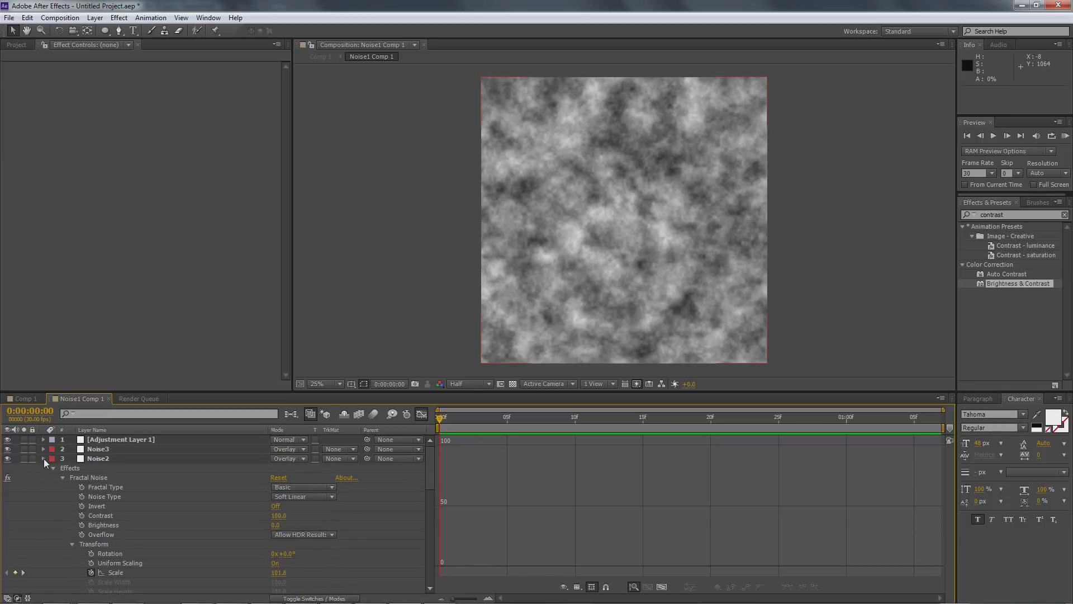
{"action": "left_click", "coordinate": [43, 458]}
{"action": "left_click", "coordinate": [43, 469]}
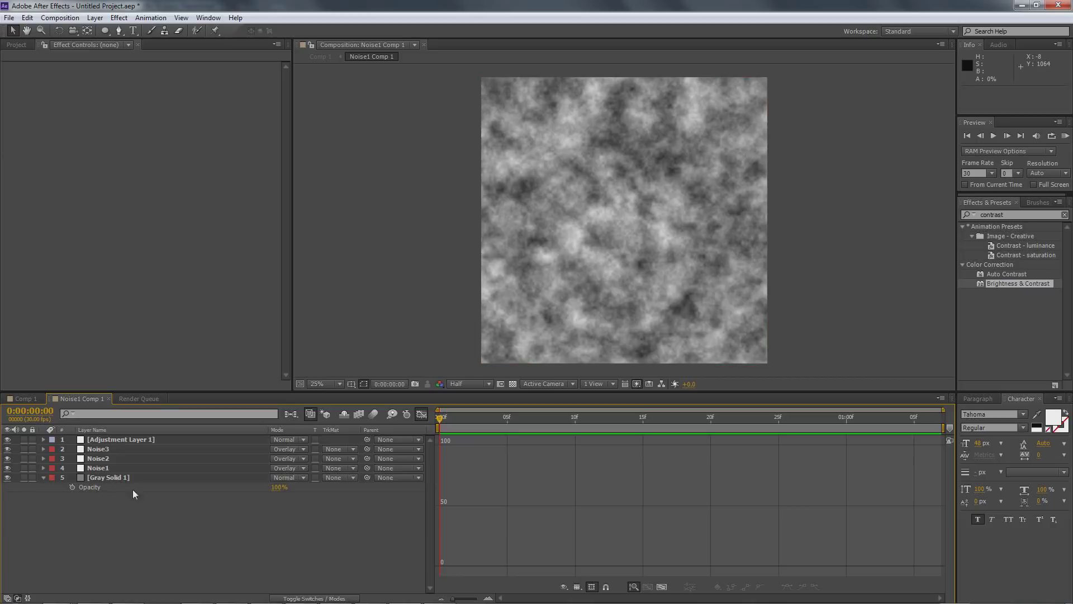
- Play the noise animation of Comp 1 in a RAM preview and stop the playback
{"action": "left_click", "coordinate": [25, 398]}
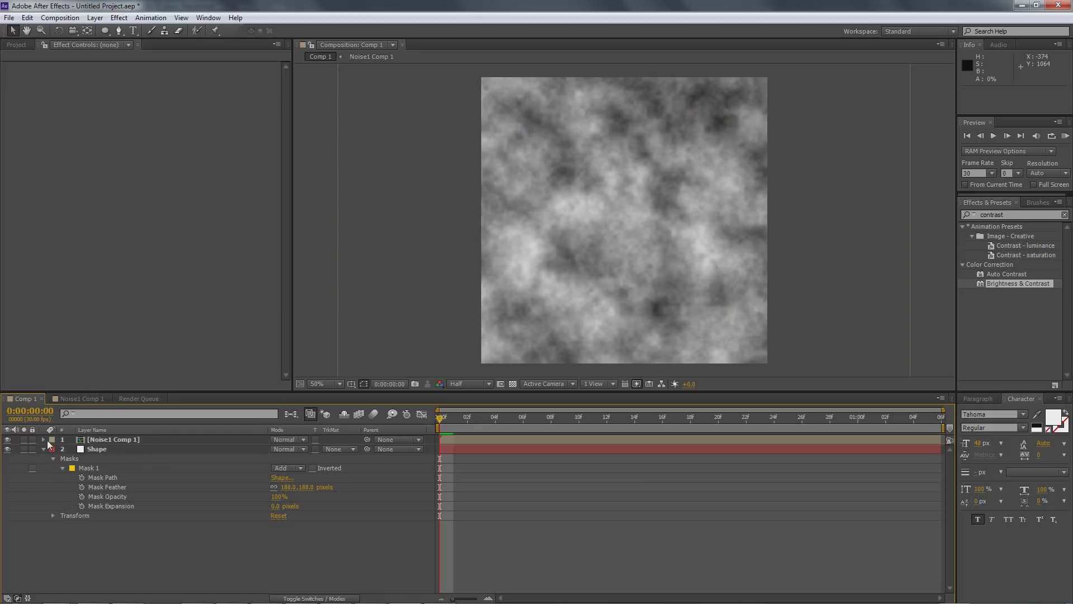
{"action": "left_click", "coordinate": [1066, 136]}
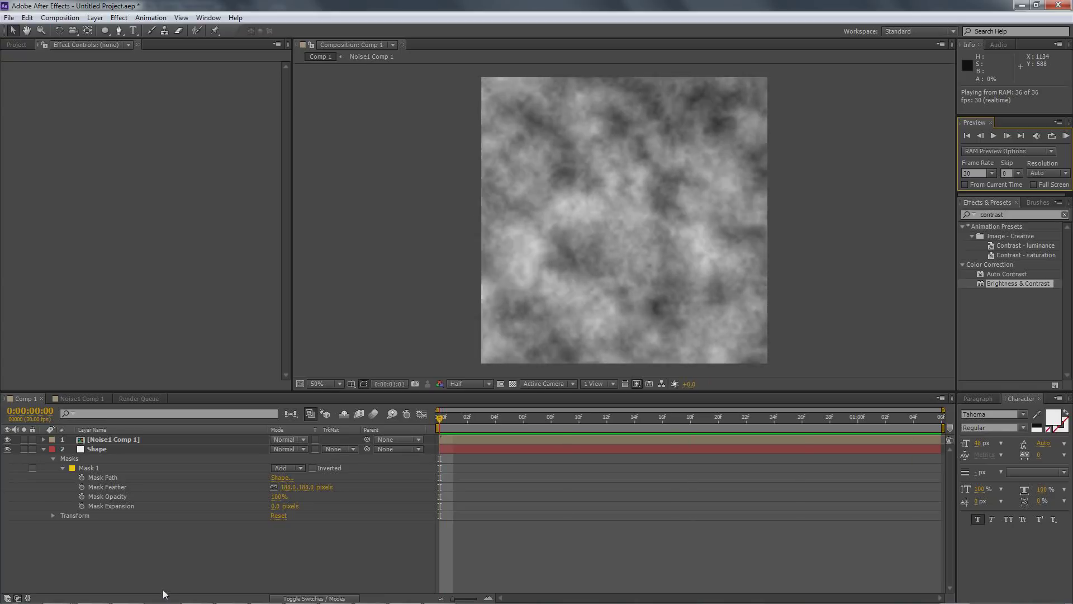
{"action": "key", "text": "space"}
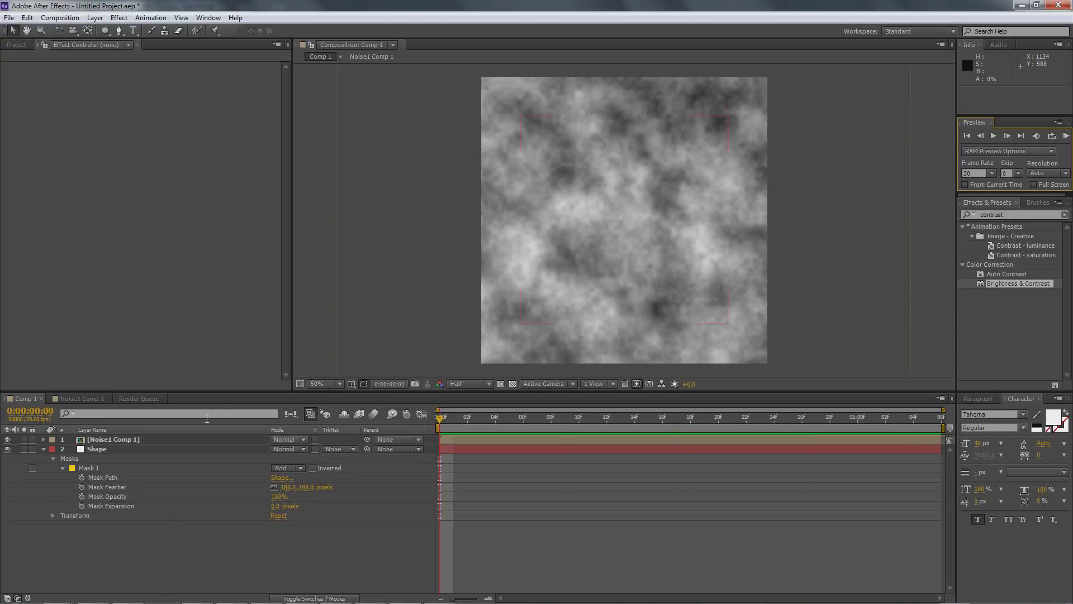
- Set the blending mode of the Noise1 Comp 1 layer in Comp 1 to Soft Light
{"action": "left_click", "coordinate": [299, 441]}
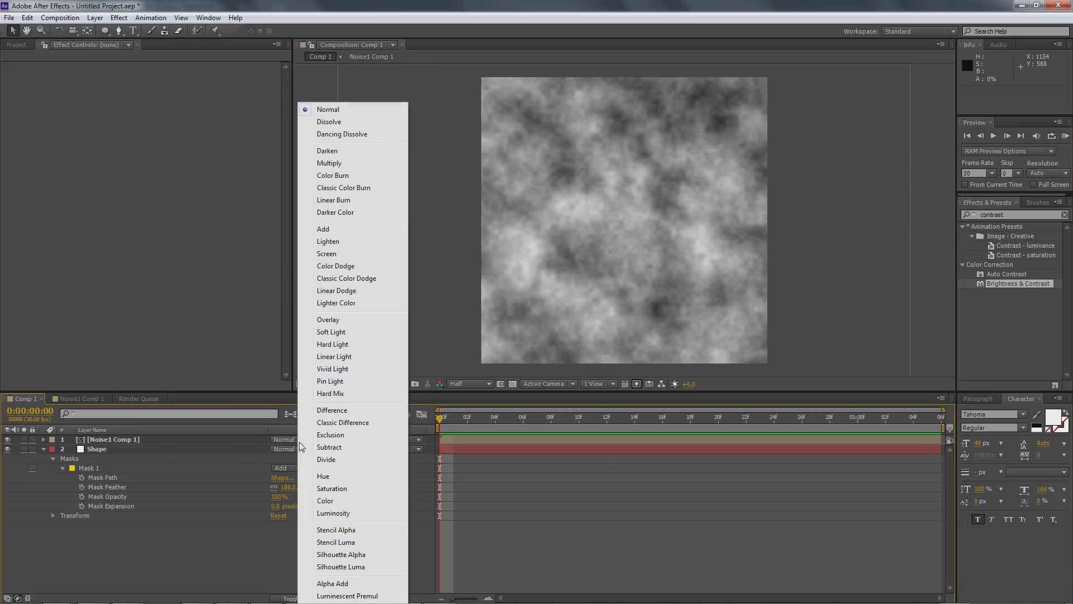
{"action": "left_click", "coordinate": [314, 331]}
{"action": "left_click", "coordinate": [135, 528]}
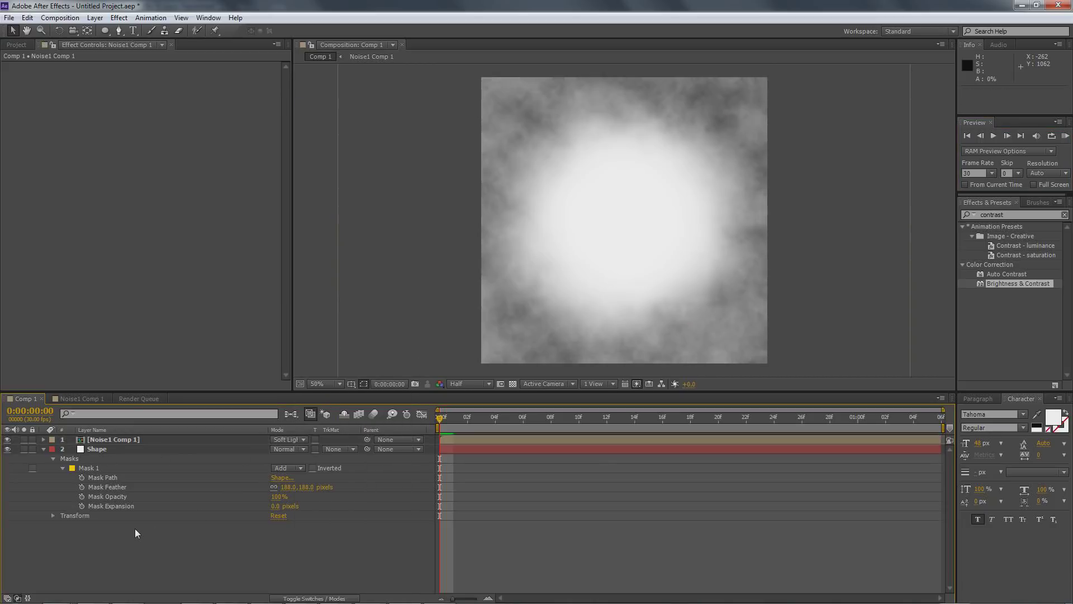
- Add a black 1024 x 1024 px solid as the bottom layer of Comp 1 and check the smoke in a RAM preview
{"action": "right_click", "coordinate": [136, 528]}
{"action": "mouse_move", "coordinate": [187, 410]}
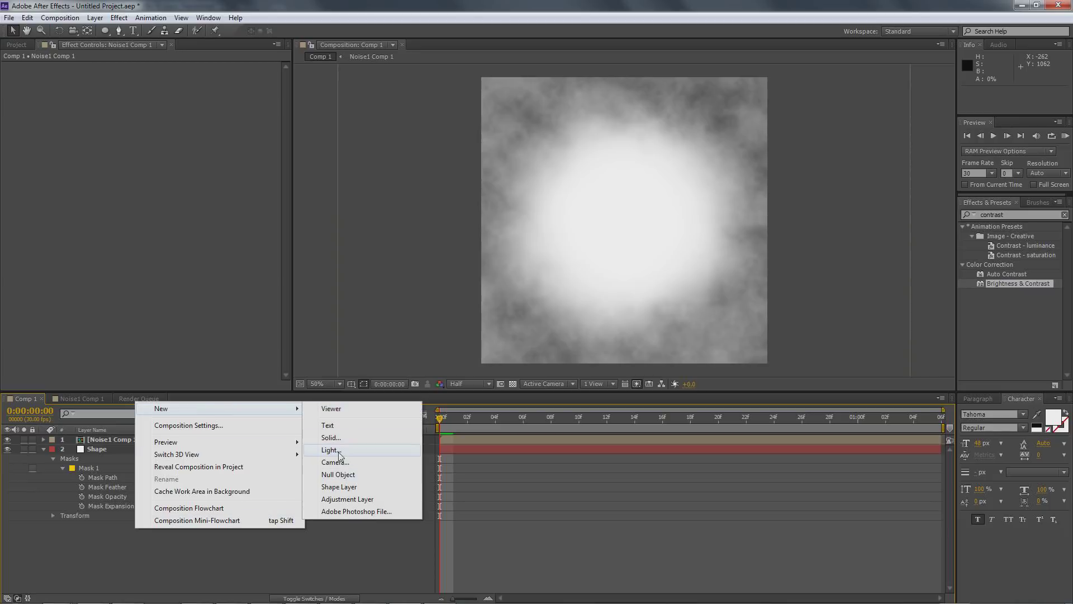
{"action": "left_click", "coordinate": [330, 438]}
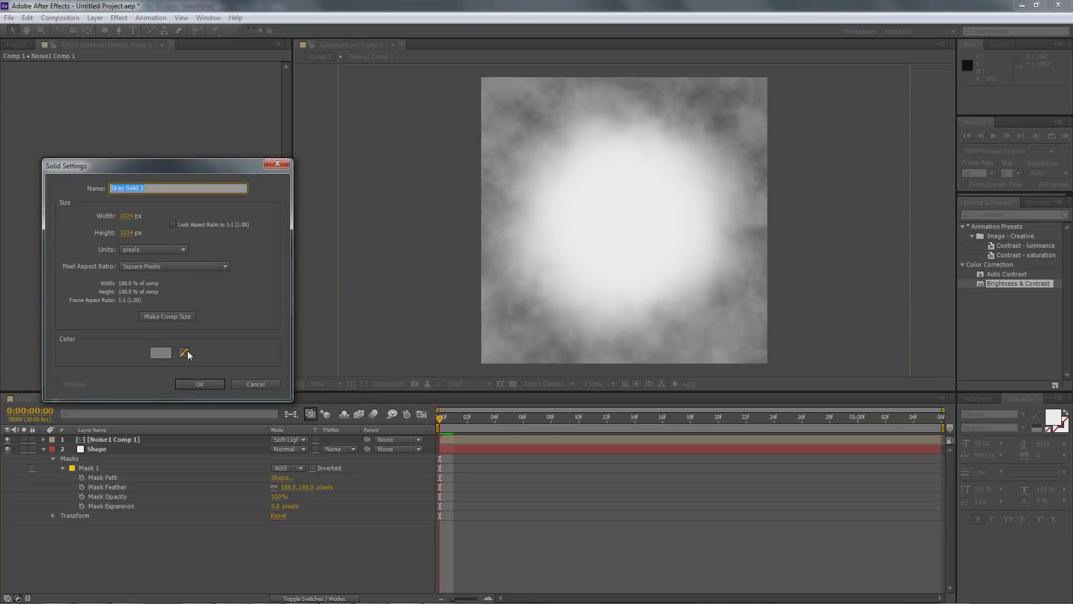
{"action": "left_click", "coordinate": [161, 352]}
{"action": "left_click_drag", "start_coordinate": [616, 414], "coordinate": [578, 447]}
{"action": "left_click", "coordinate": [820, 308]}
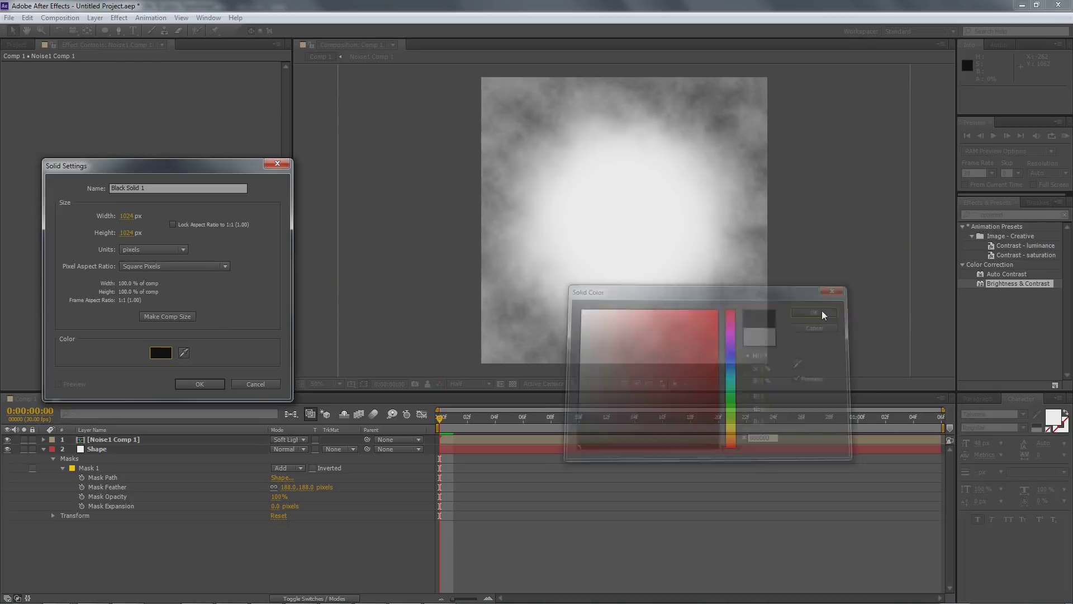
{"action": "left_click", "coordinate": [204, 384]}
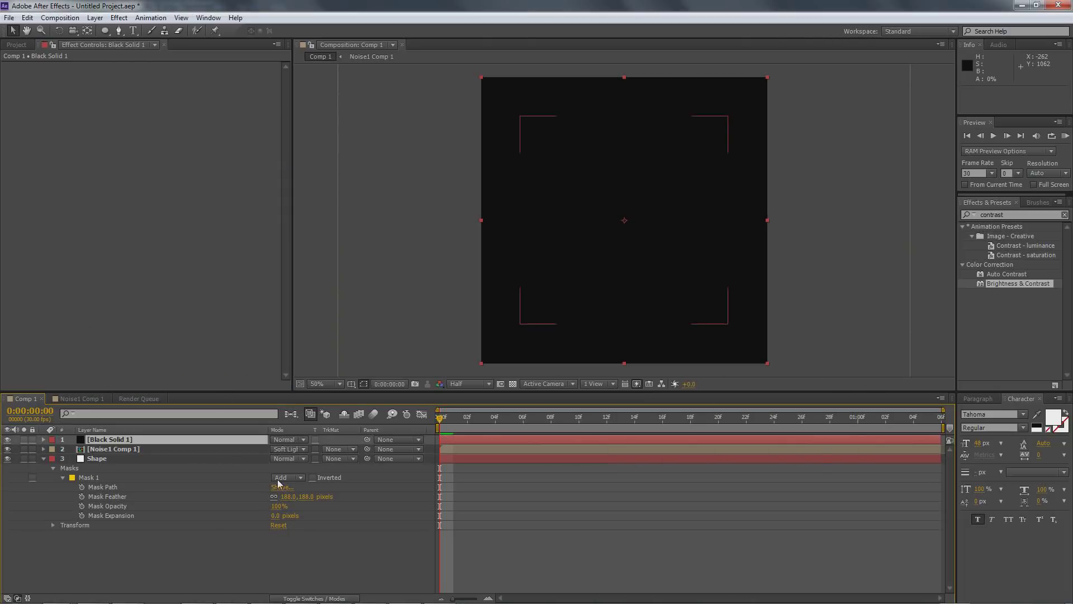
{"action": "key", "text": "ctrl+shift+bracketleft"}
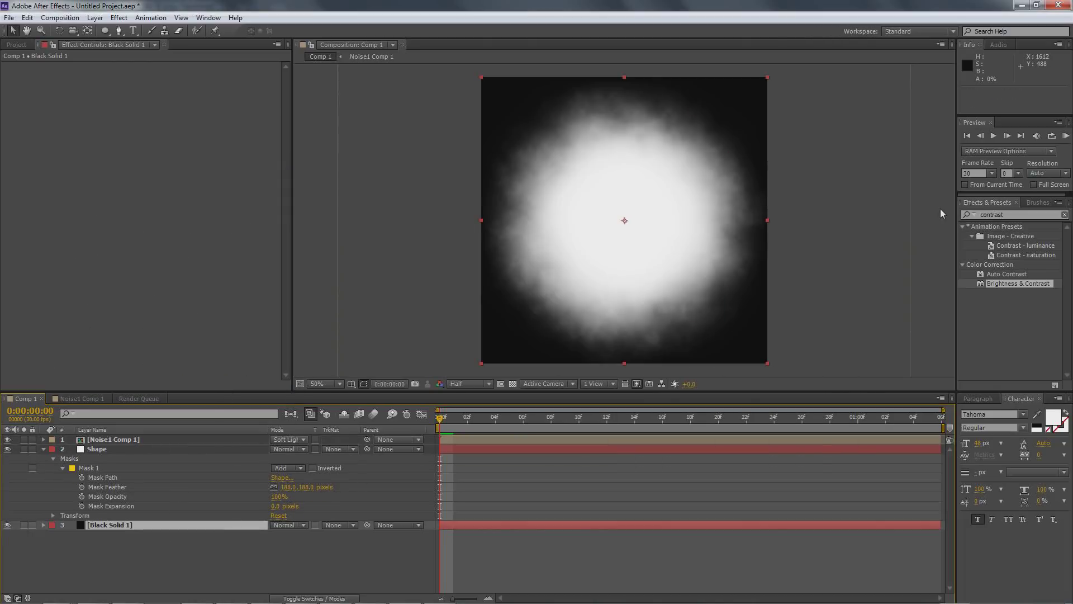
{"action": "left_click", "coordinate": [1065, 136]}
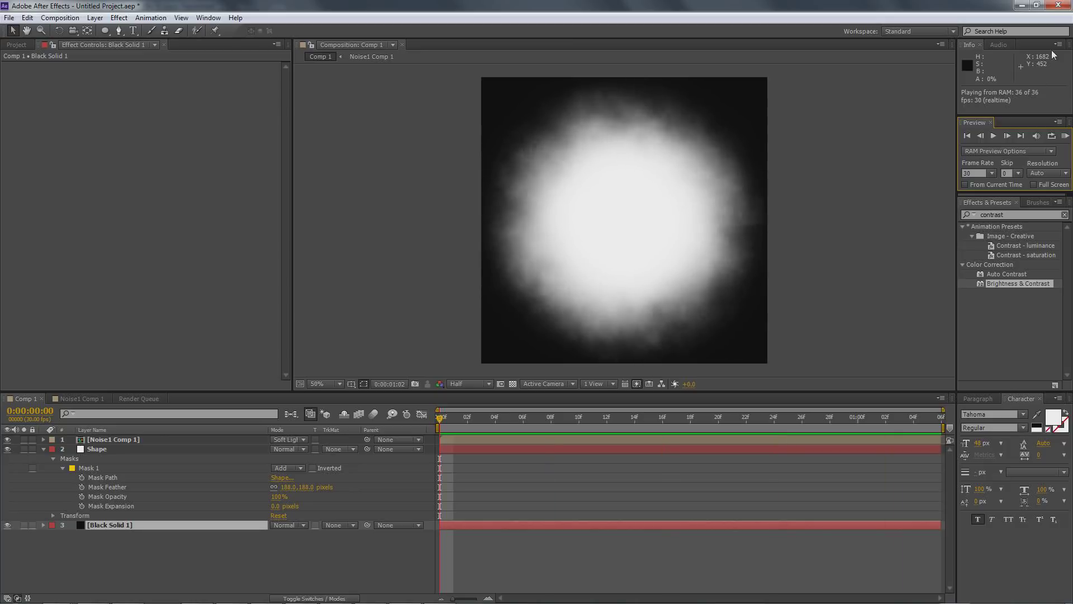
- Return to Noise1 Comp 1 and switch its timeline from the Graph Editor to the layer bar view
{"action": "left_click", "coordinate": [73, 397]}
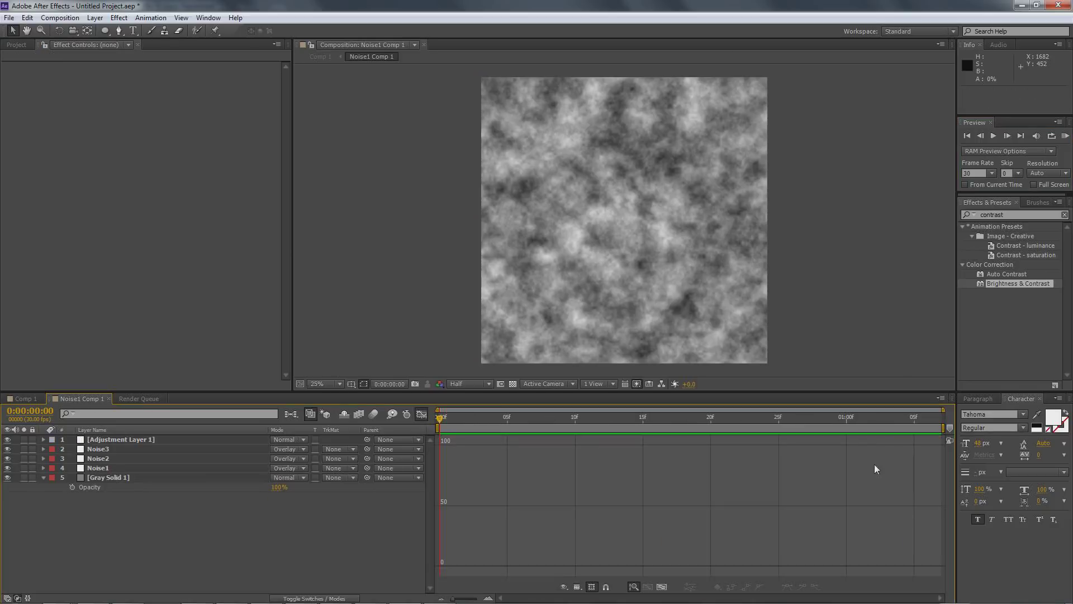
{"action": "left_click", "coordinate": [421, 414]}
{"action": "left_click", "coordinate": [151, 18]}
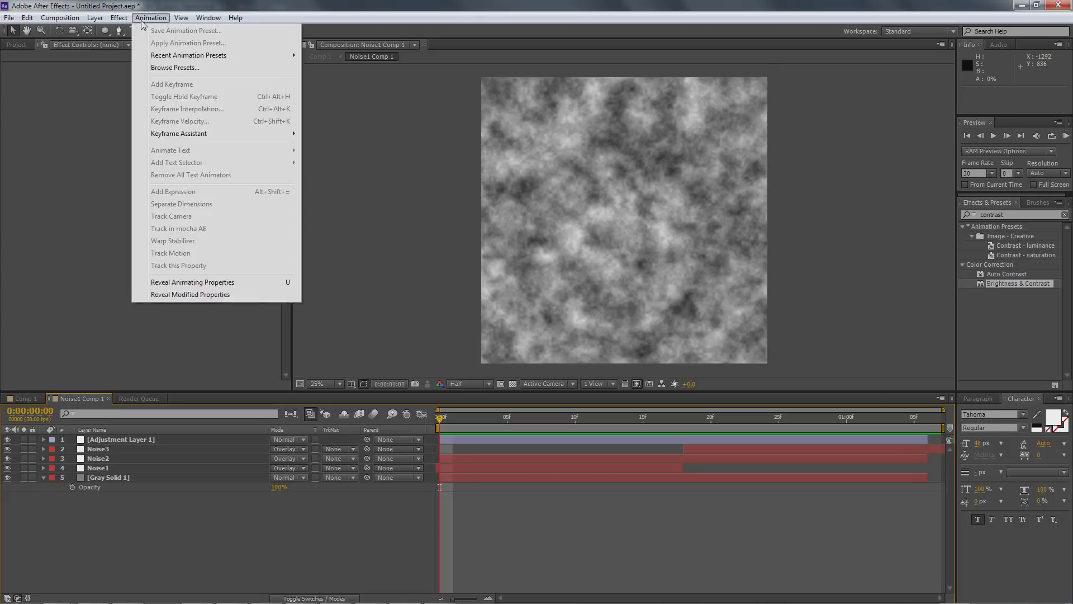
- Change the Noise1 Comp 1 composition's duration to 0:00:01:06
{"action": "mouse_move", "coordinate": [60, 17]}
{"action": "left_click", "coordinate": [68, 49]}
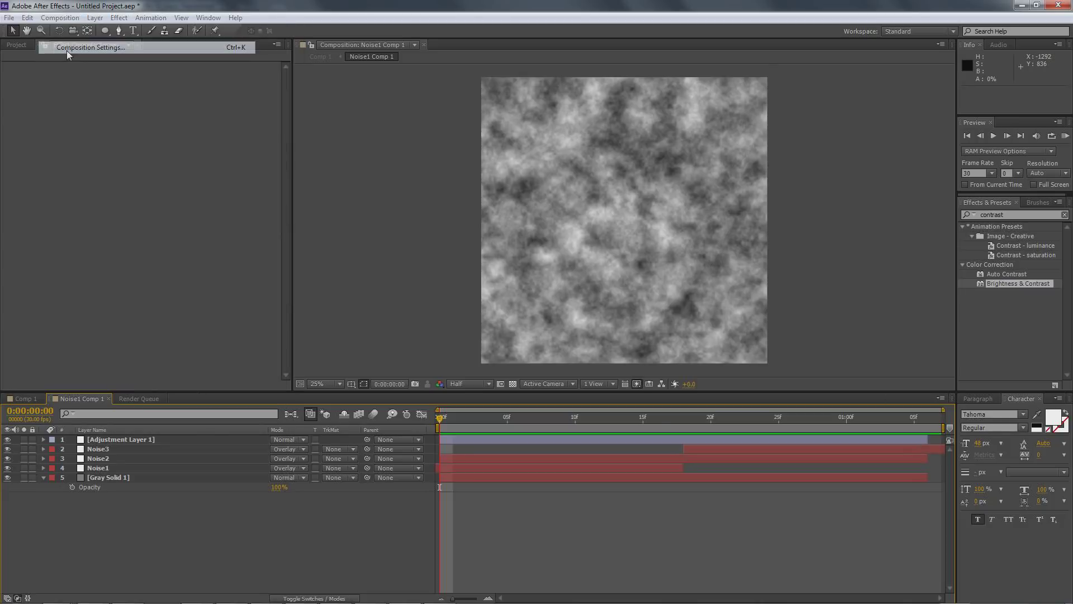
{"action": "left_click_drag", "start_coordinate": [367, 255], "coordinate": [394, 266]}
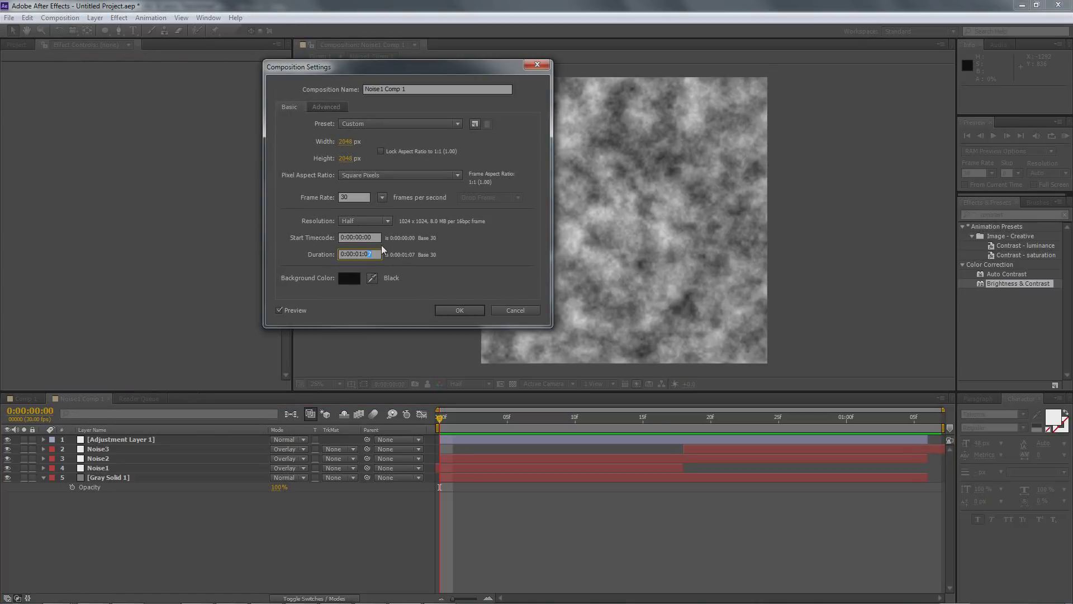
{"action": "key", "text": "Return"}
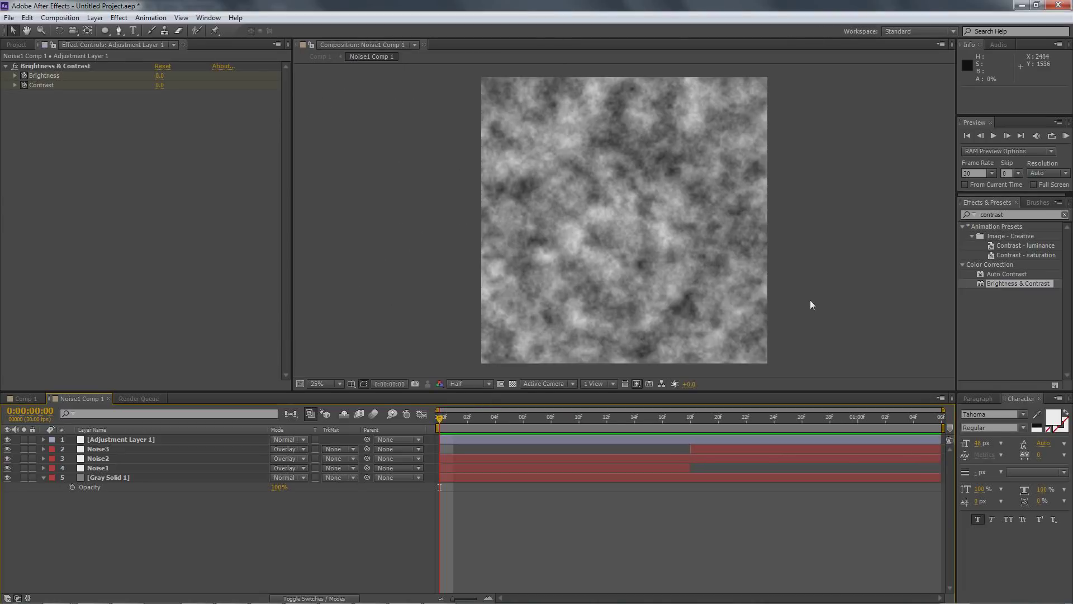
- Switch to Comp 1 and play a RAM preview of the noise animation over the masked white shape
{"action": "left_click", "coordinate": [33, 398]}
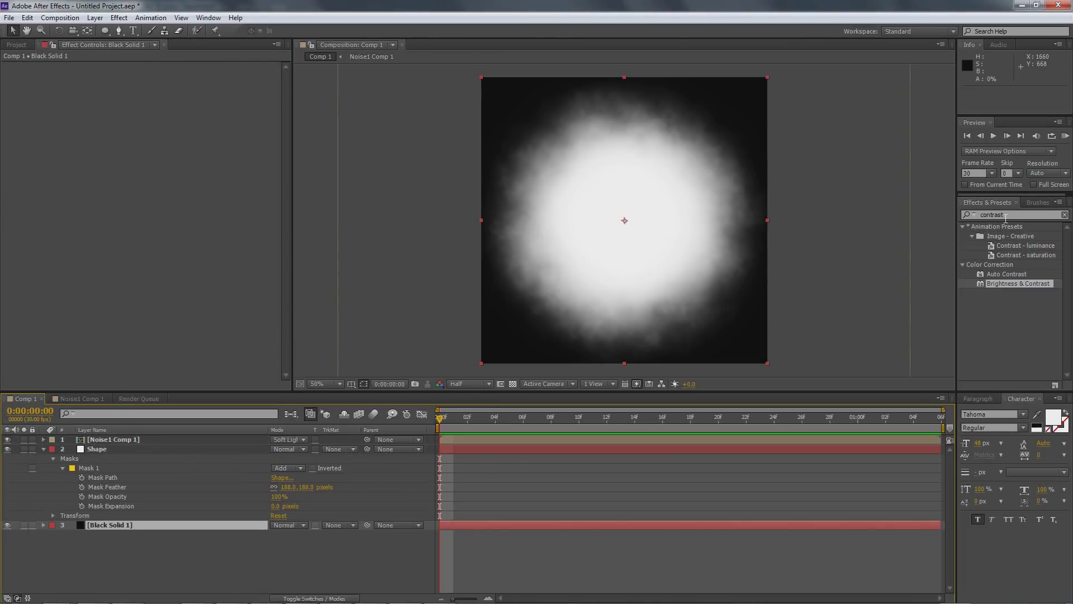
{"action": "left_click", "coordinate": [1064, 138]}
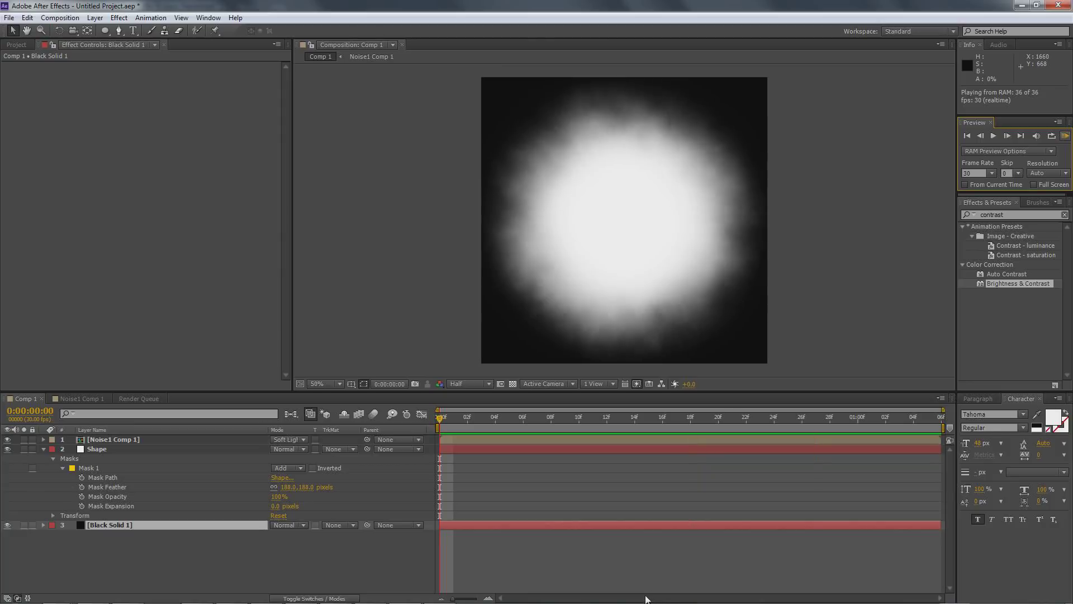
{"action": "key", "text": "space"}
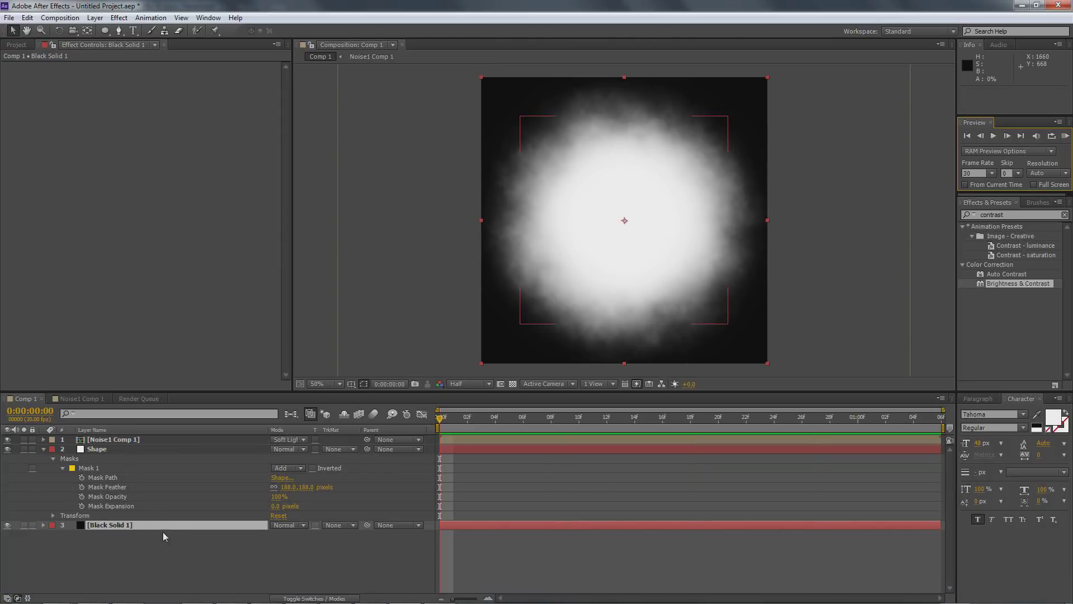
- Set the mask opacity of the Shape layer to 80% and check it with a RAM preview
{"action": "left_click_drag", "start_coordinate": [277, 497], "coordinate": [264, 497]}
{"action": "left_click", "coordinate": [277, 497]}
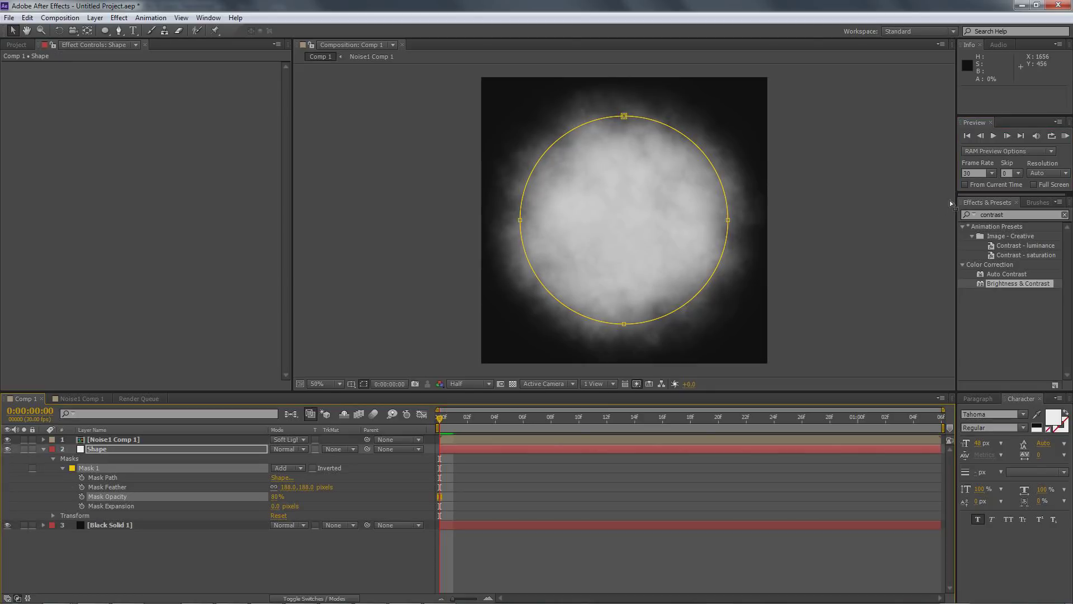
{"action": "left_click", "coordinate": [1065, 135]}
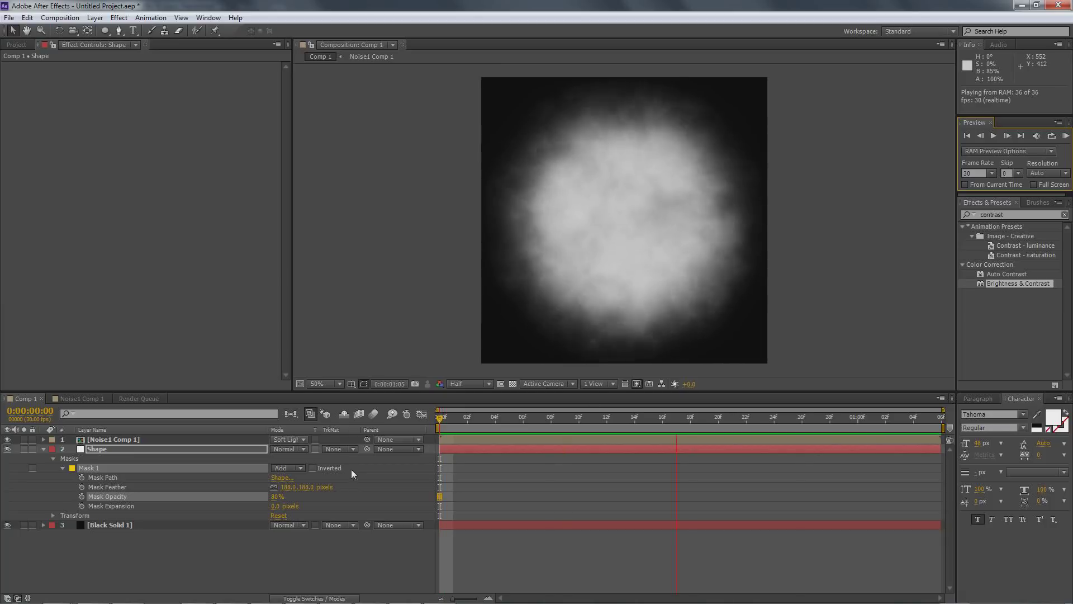
{"action": "key", "text": "space"}
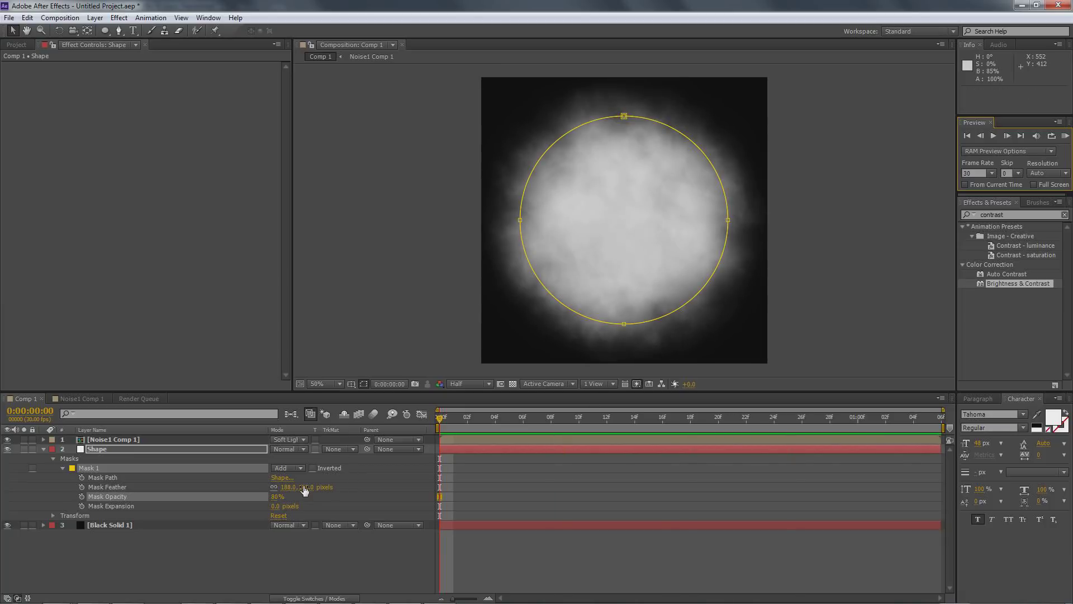
- Set the Shape layer's mask expansion to -87 pixels and mask feather to 235 pixels, and preview the softer edge
{"action": "mouse_move", "coordinate": [304, 487]}
{"action": "left_mouse_down"}
{"action": "mouse_move", "coordinate": [575, 398]}
{"action": "mouse_move", "coordinate": [297, 440]}
{"action": "left_mouse_up"}
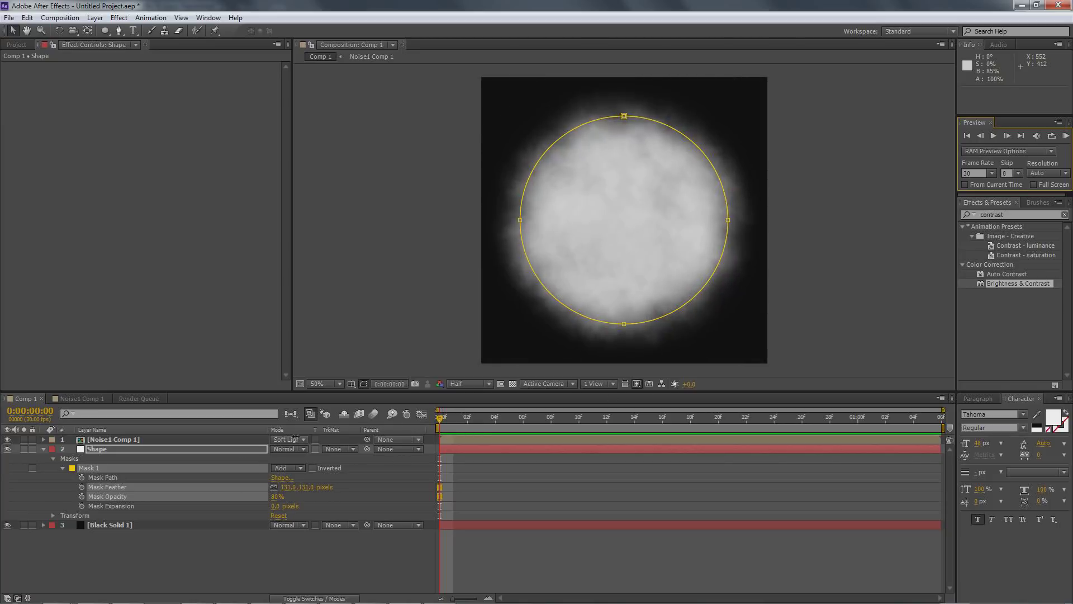
{"action": "left_click_drag", "start_coordinate": [275, 506], "coordinate": [227, 509]}
{"action": "left_click_drag", "start_coordinate": [302, 488], "coordinate": [345, 473]}
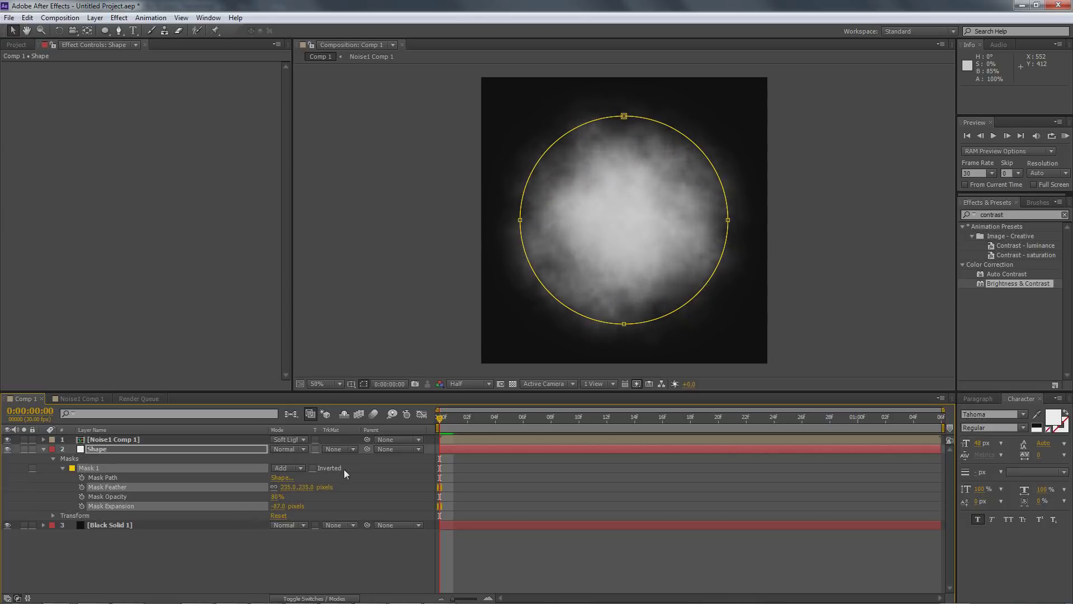
{"action": "left_click", "coordinate": [1061, 135]}
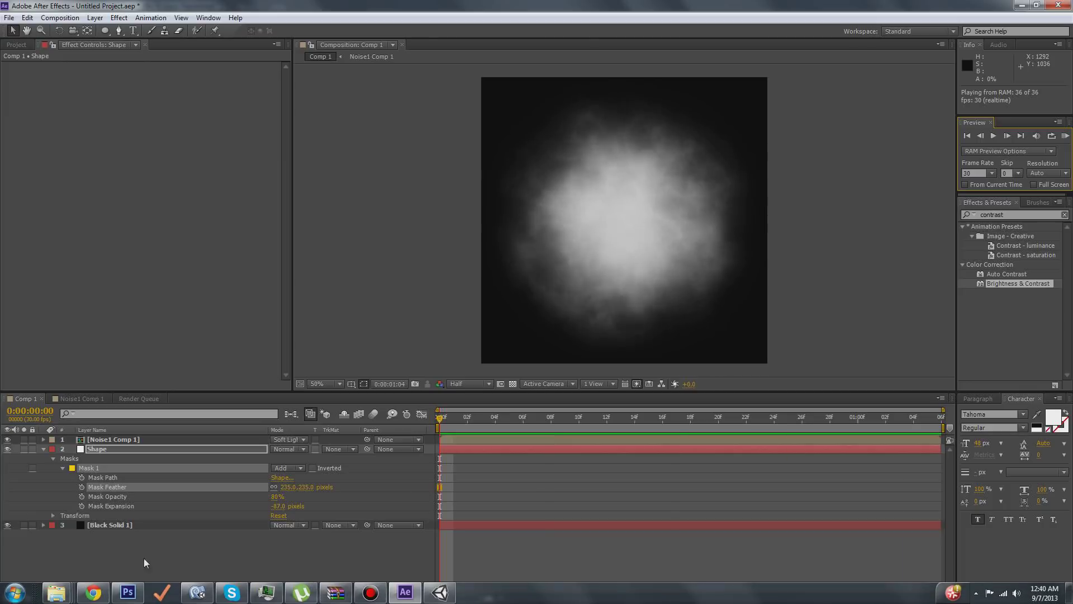
{"action": "key", "text": "space"}
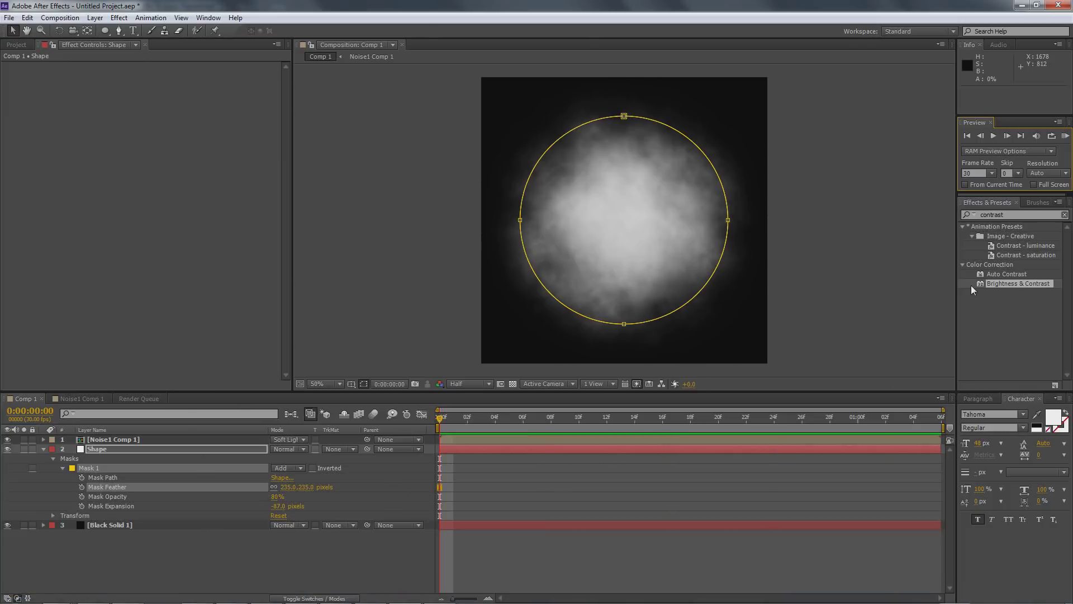
- Switch to the web browser, examine the smoke and explosion reference photos in the open tabs, and return to After Effects
{"action": "left_click", "coordinate": [1000, 215]}
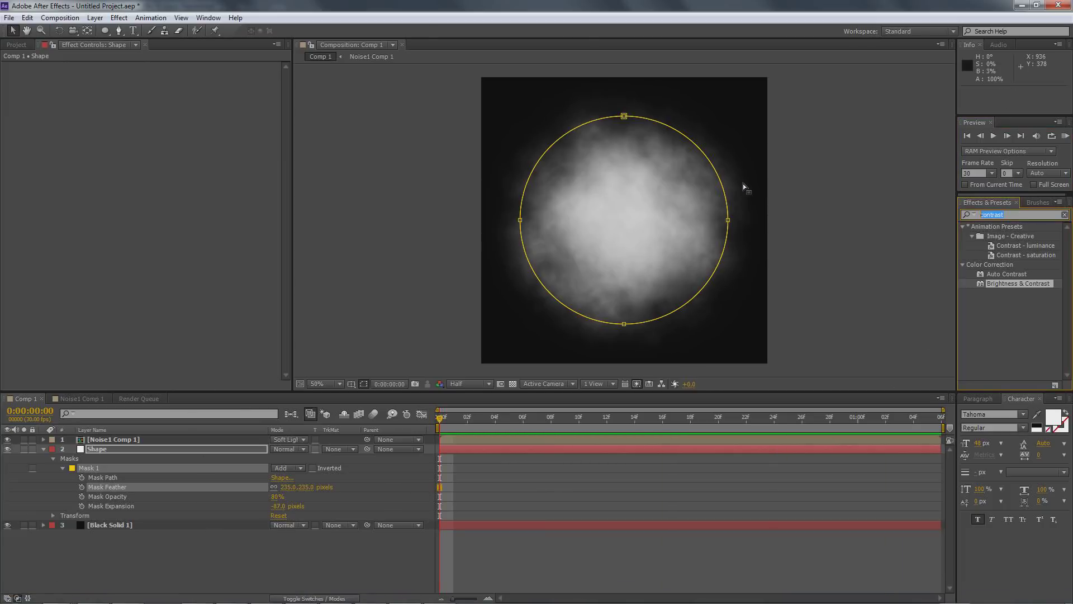
{"action": "key", "text": "alt+Tab"}
{"action": "key", "text": "alt+Tab"}
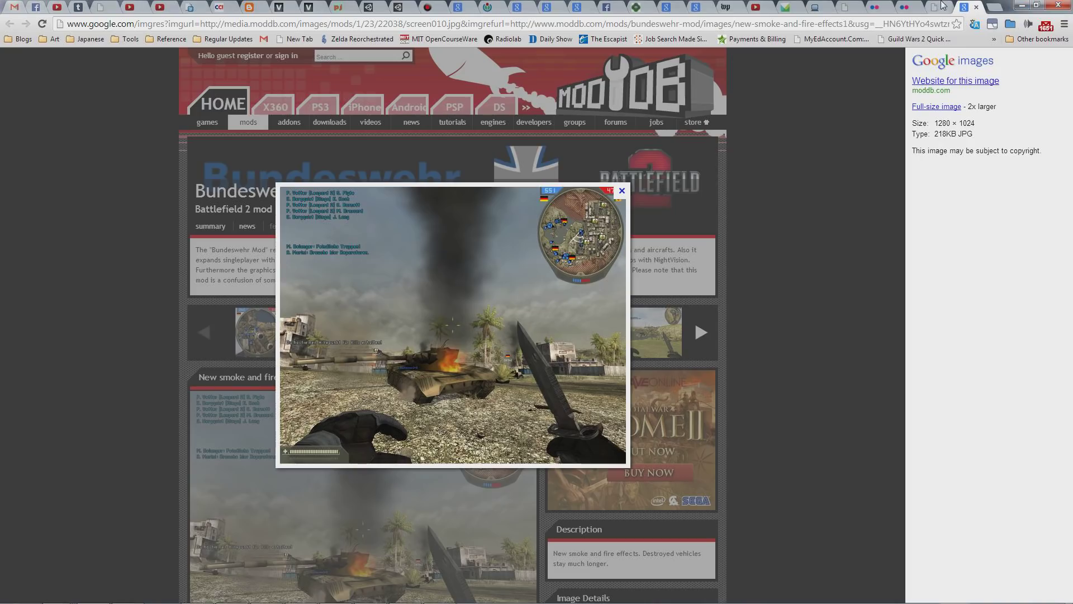
{"action": "key", "text": "ctrl+shift+Tab"}
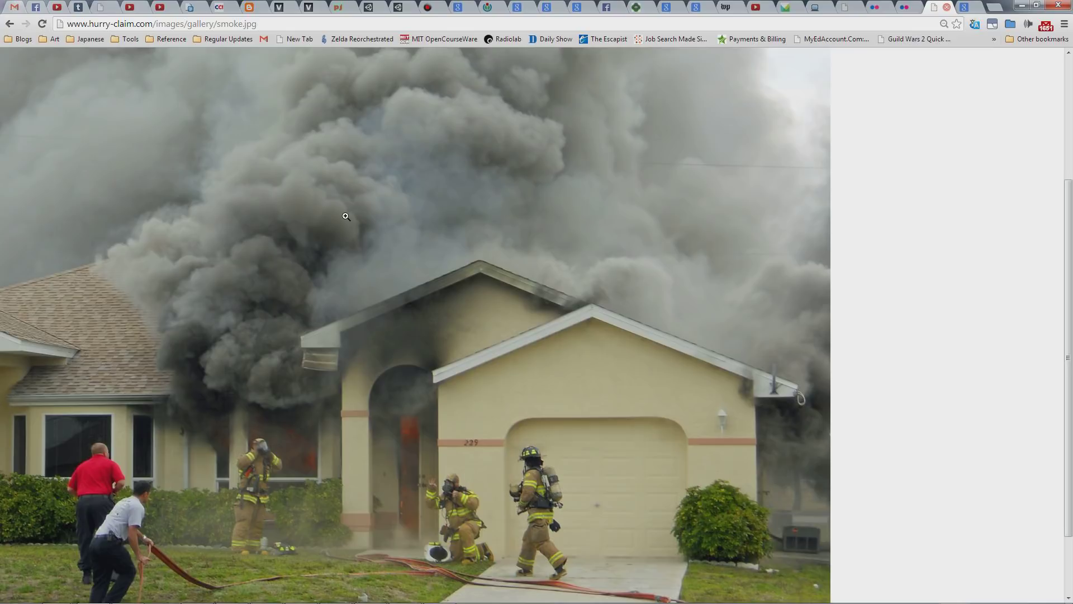
{"action": "left_click", "coordinate": [903, 7]}
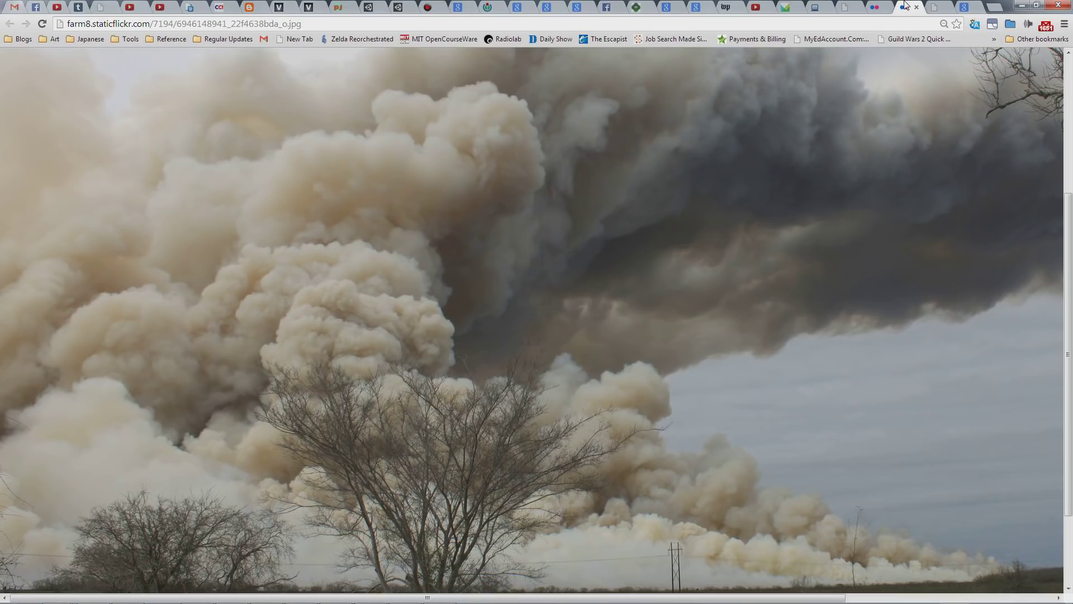
{"action": "left_click", "coordinate": [880, 7]}
{"action": "left_click", "coordinate": [855, 7]}
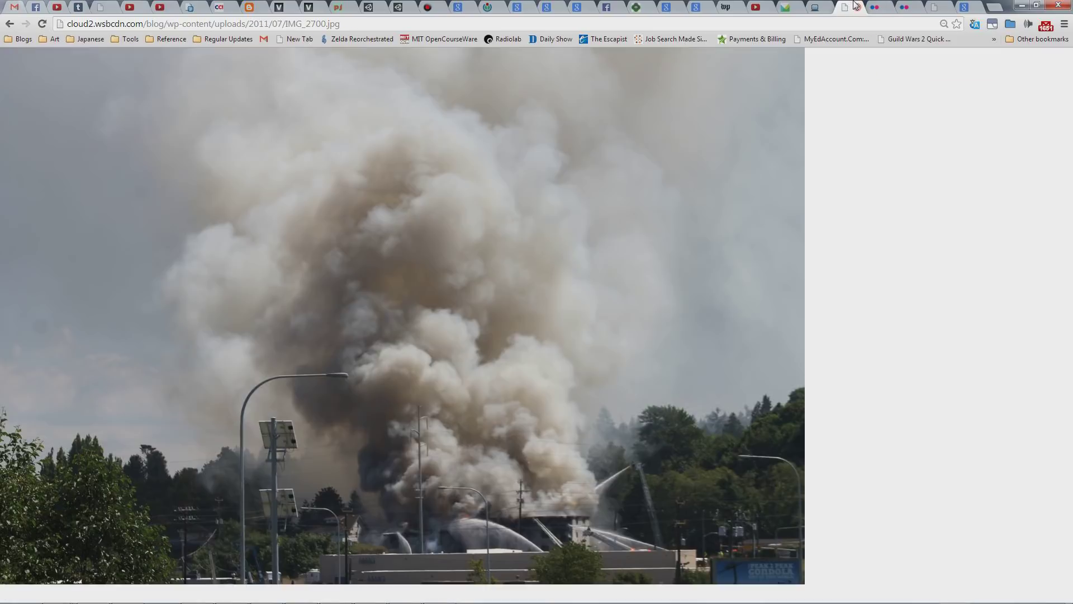
{"action": "left_click", "coordinate": [825, 8]}
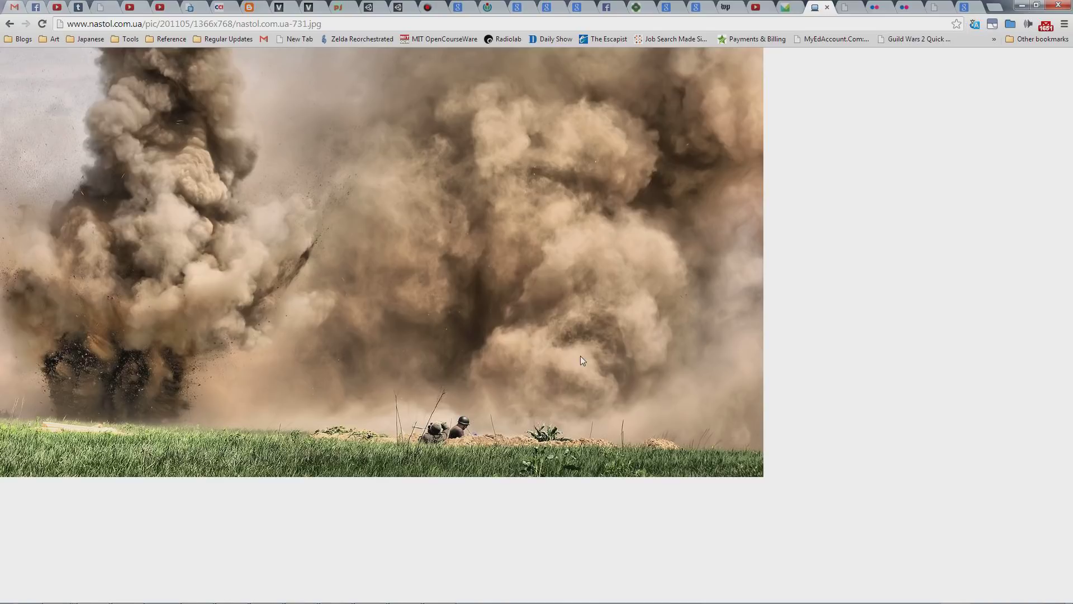
{"action": "key", "text": "alt+Tab"}
{"action": "key", "text": "alt+Tab"}
{"action": "key", "text": "alt+Tab"}
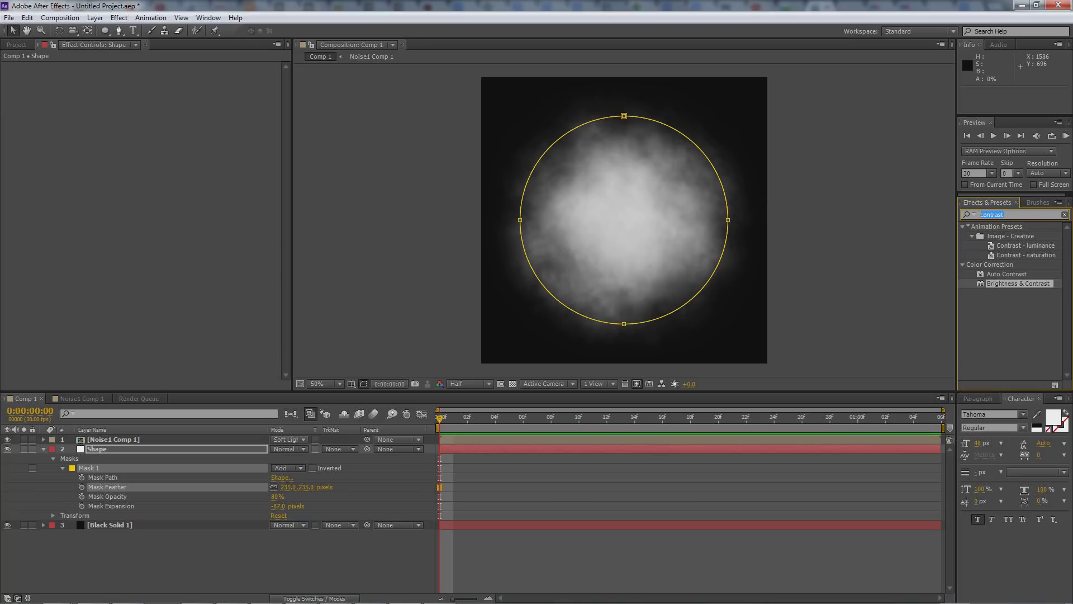
- Replay the RAM preview of Comp 1 to compare it with the references, and deselect the Shape layer
{"action": "left_click", "coordinate": [1066, 136]}
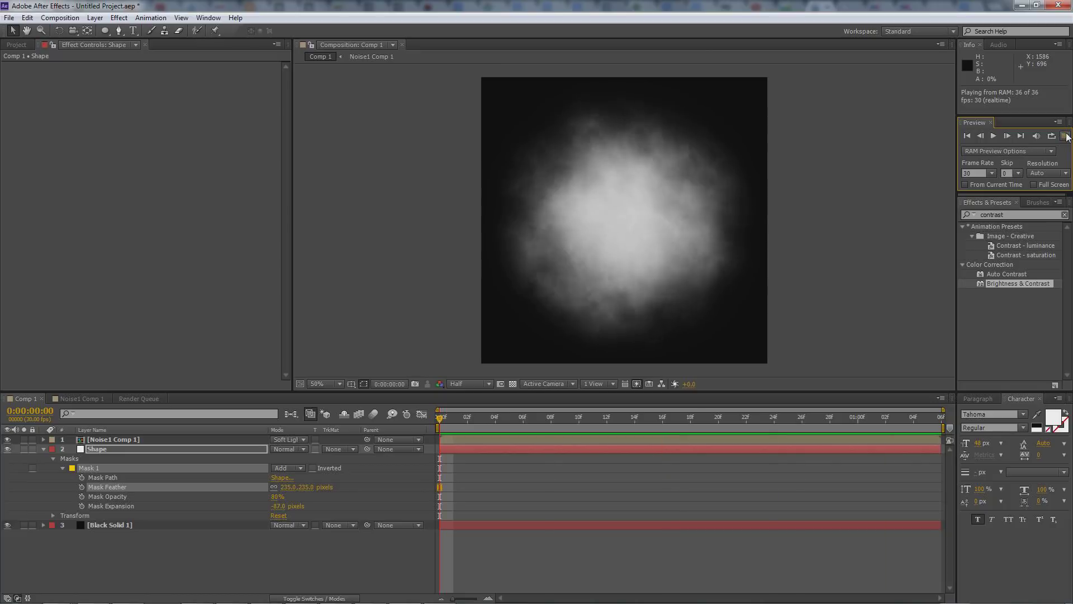
{"action": "left_click", "coordinate": [1066, 136]}
{"action": "left_click", "coordinate": [233, 554]}
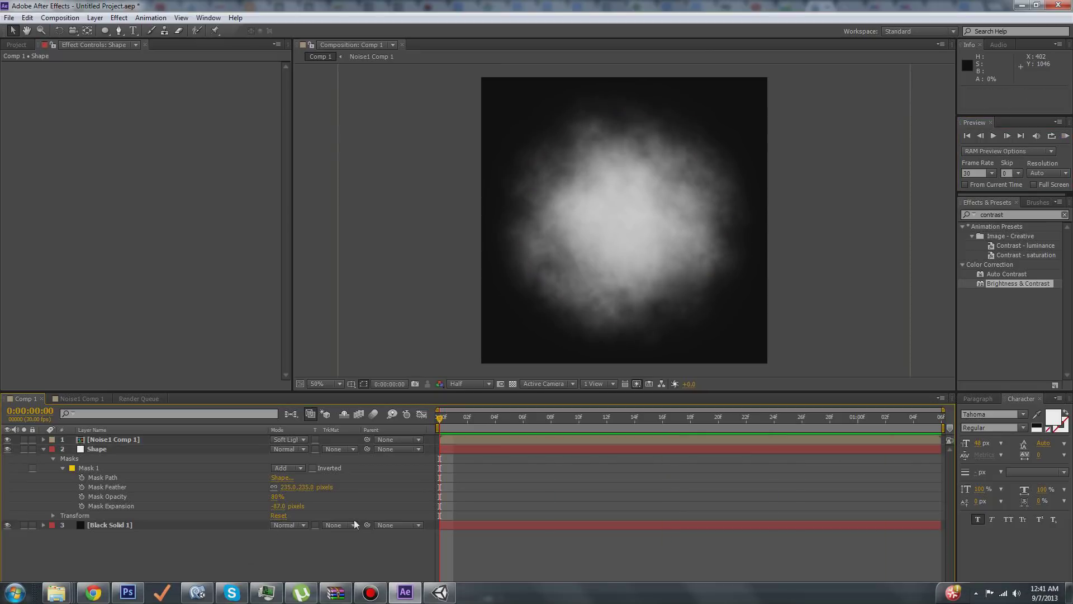
- Find the CC Vector Blur effect by searching for "cc ve" and apply it to the Noise1 Comp 1 layer
{"action": "left_click", "coordinate": [1017, 216]}
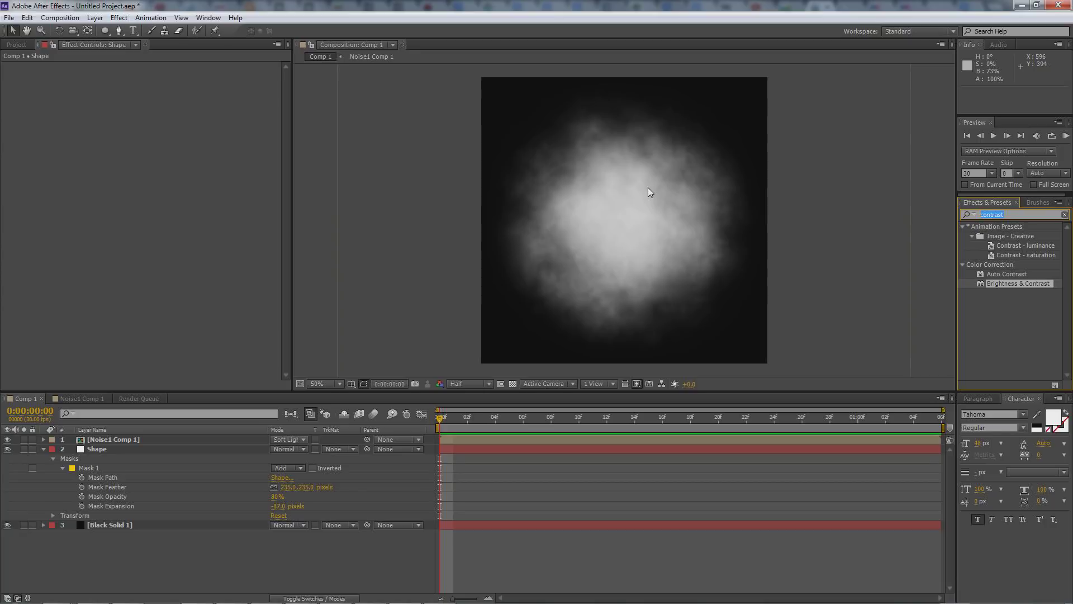
{"action": "type", "text": "cc"}
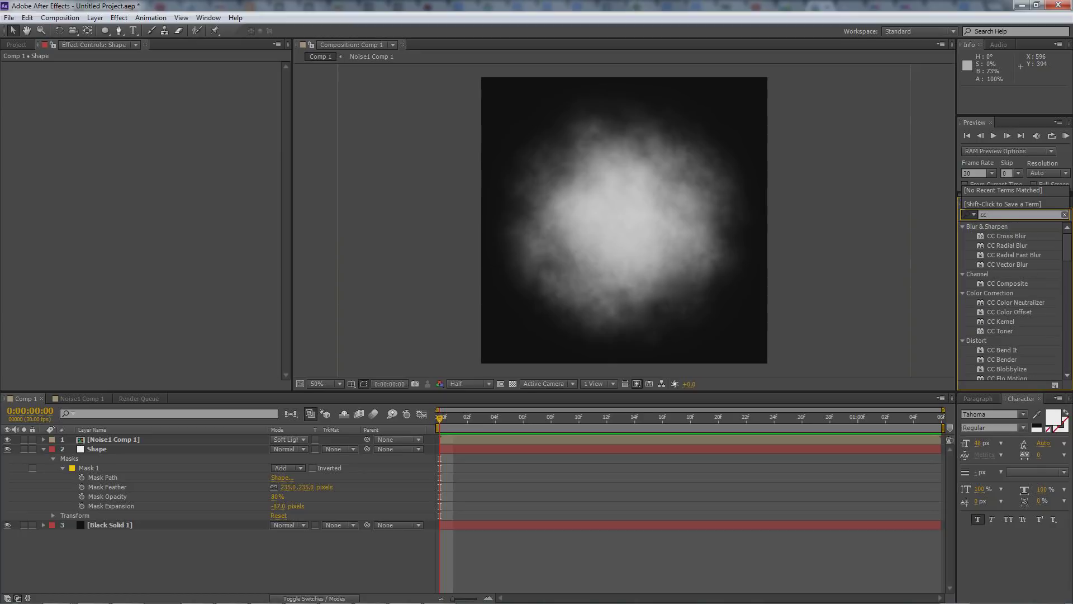
{"action": "type", "text": " ve"}
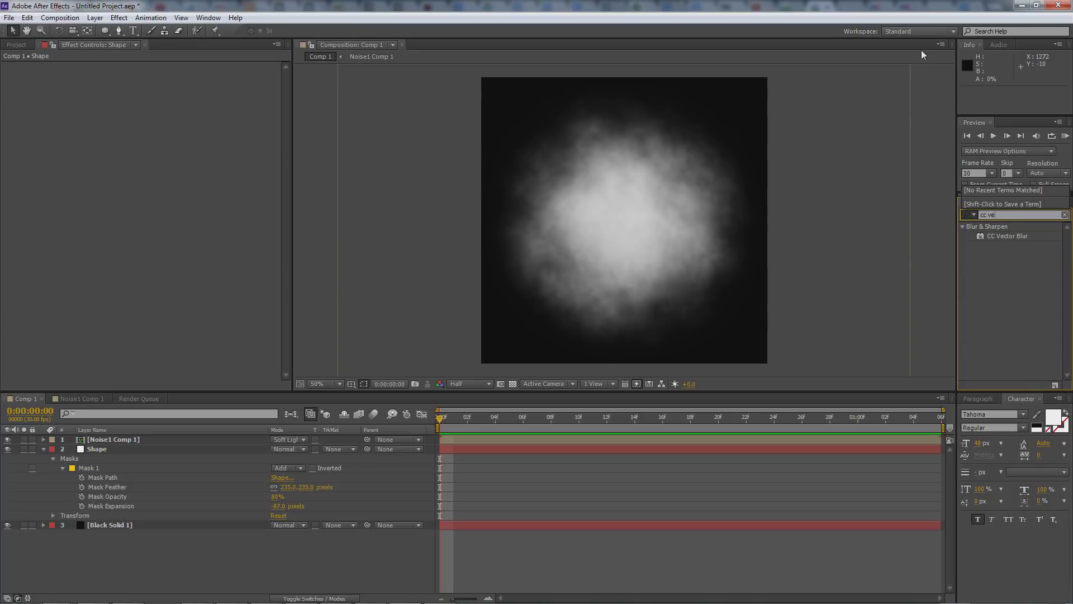
{"action": "left_click", "coordinate": [1010, 236]}
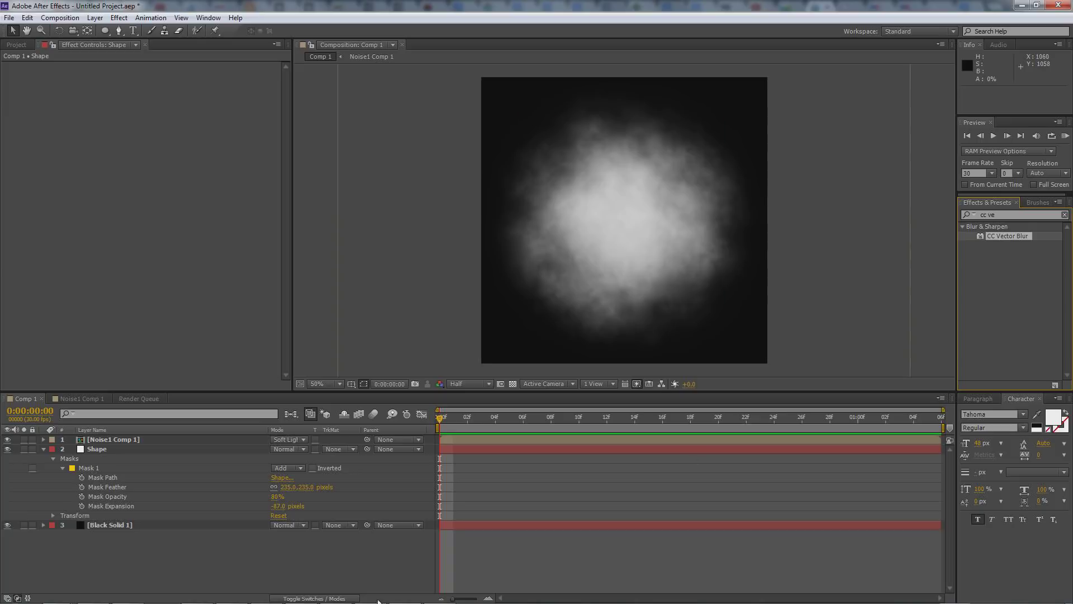
{"action": "left_click", "coordinate": [147, 440]}
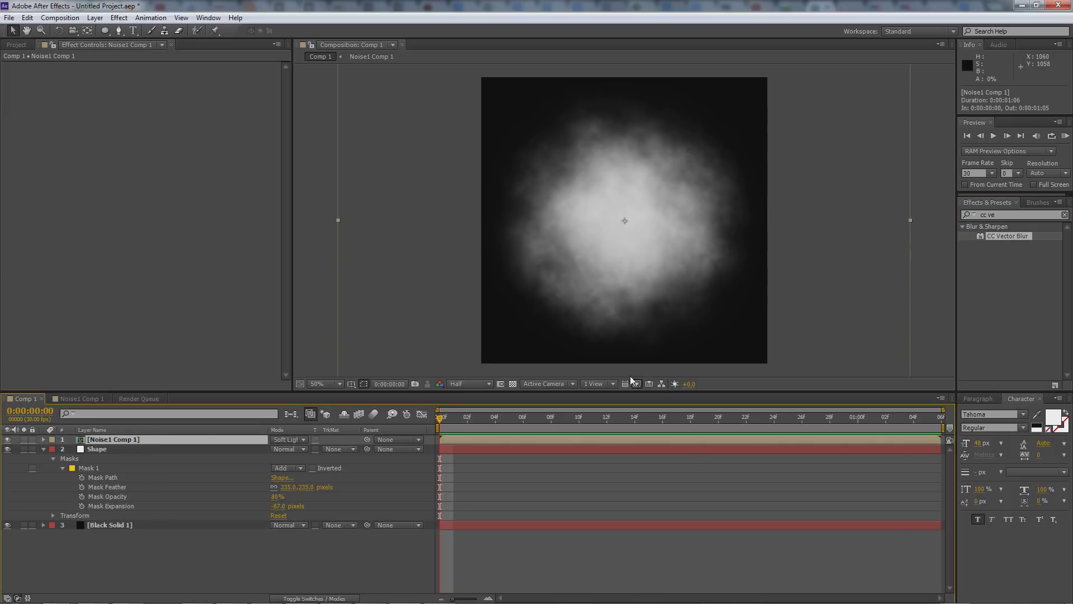
{"action": "double_click", "coordinate": [1001, 237]}
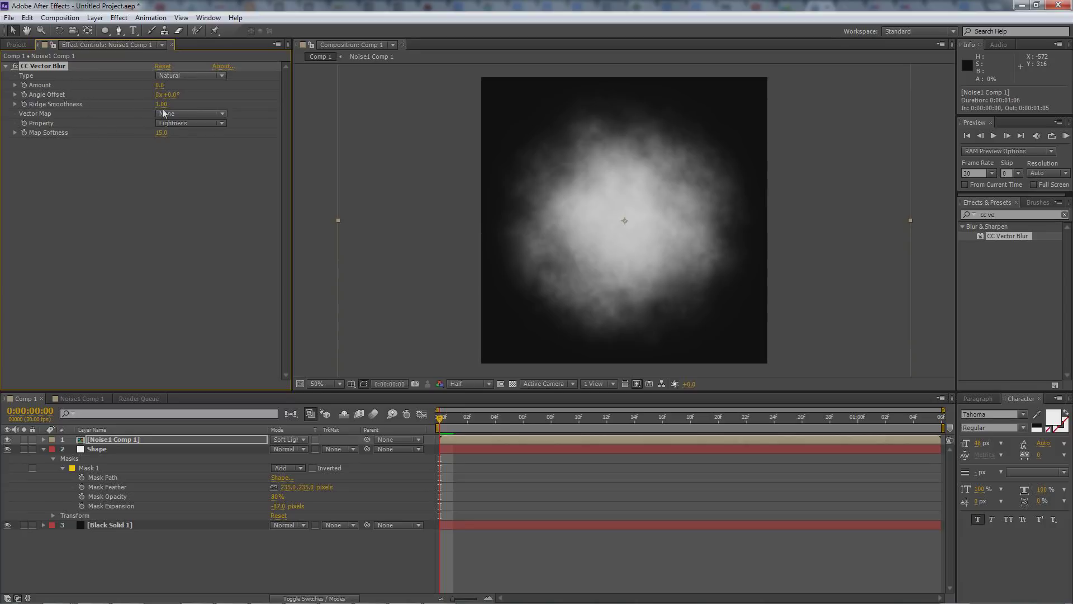
- Set the CC Vector Blur amount to 42 and play a RAM preview of the result
{"action": "mouse_move", "coordinate": [159, 86]}
{"action": "left_mouse_down"}
{"action": "mouse_move", "coordinate": [191, 82]}
{"action": "mouse_move", "coordinate": [178, 85]}
{"action": "left_mouse_up"}
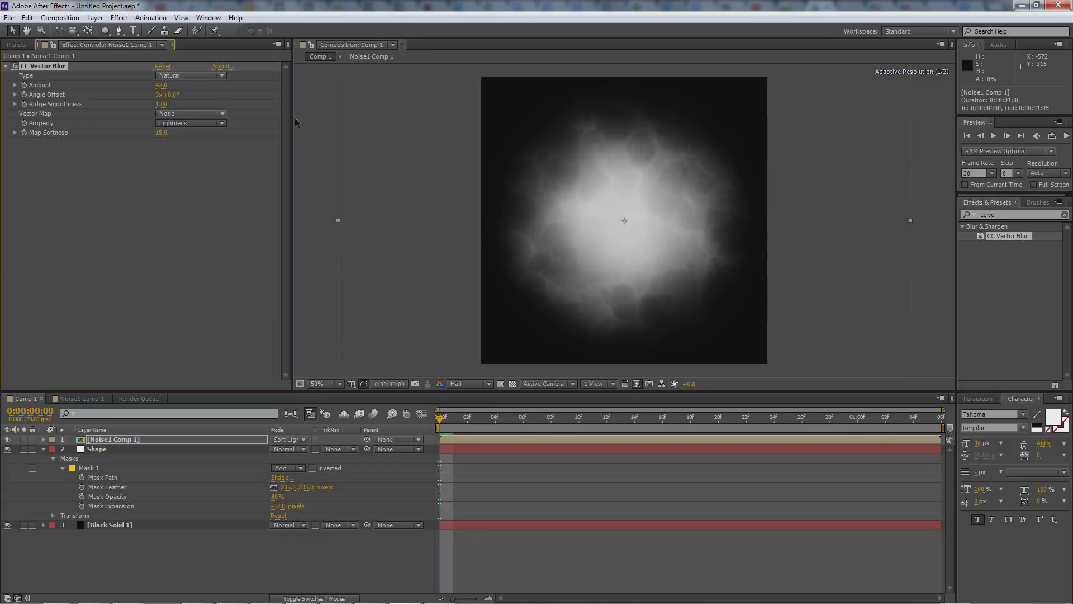
{"action": "left_click", "coordinate": [1065, 135]}
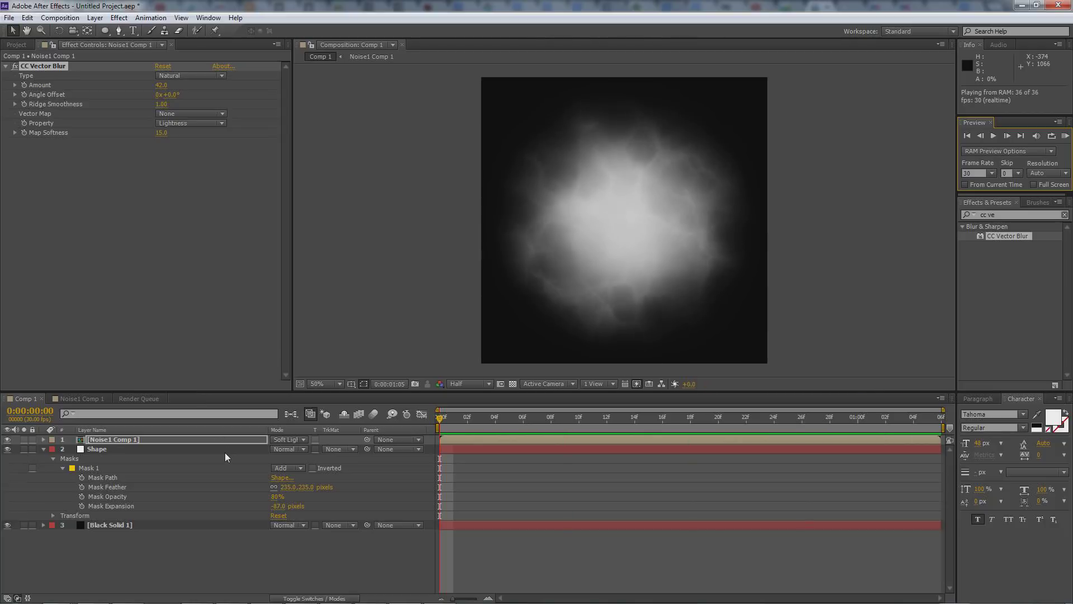
{"action": "key", "text": "space"}
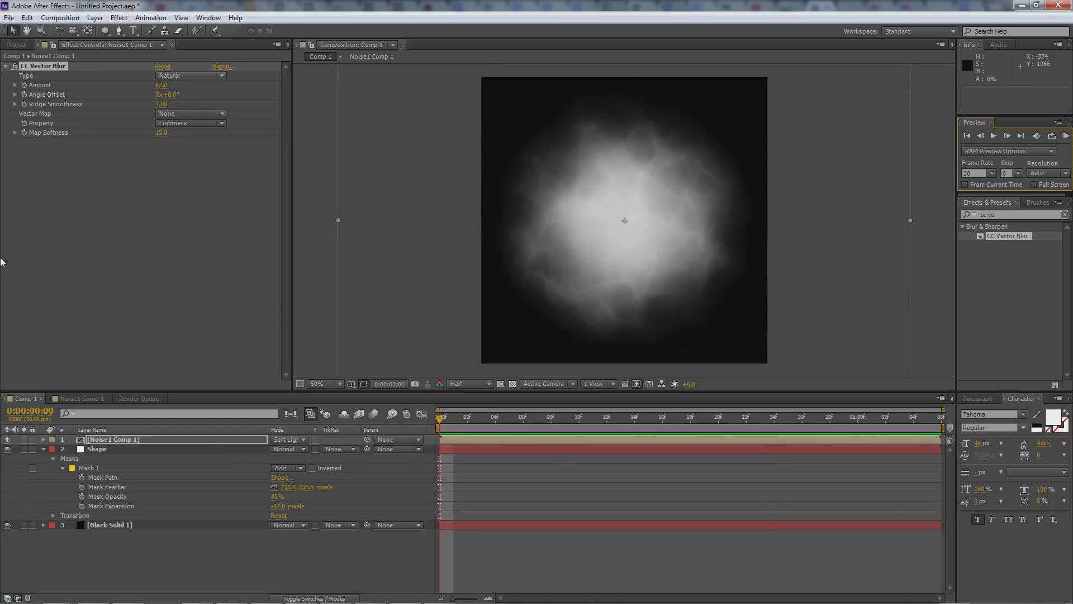
- Keep the CC Vector Blur type at Natural and set its amount to -18
{"action": "left_click", "coordinate": [197, 246]}
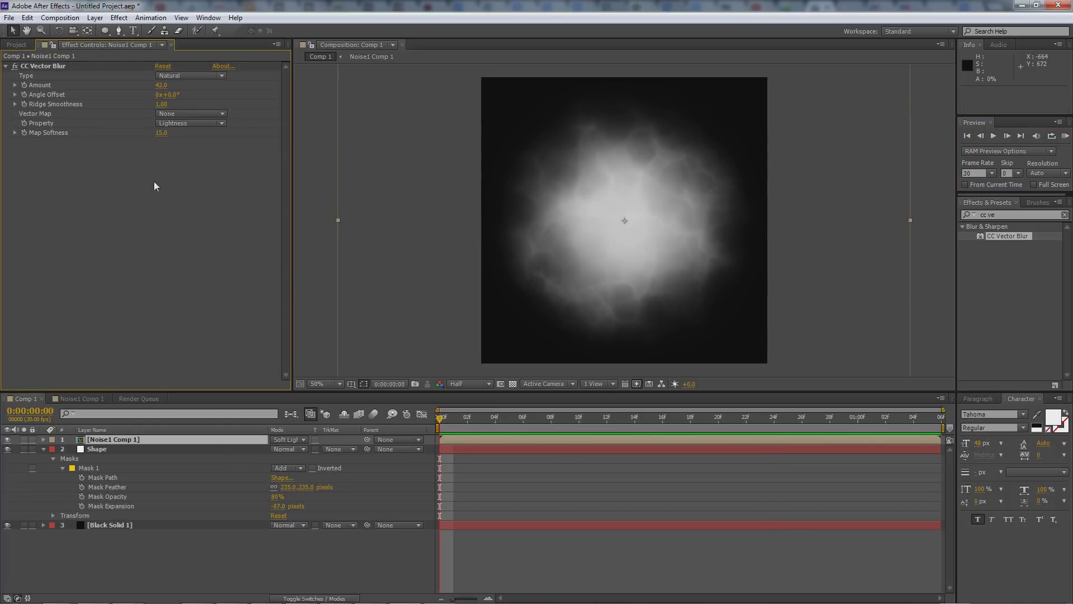
{"action": "left_click", "coordinate": [212, 76]}
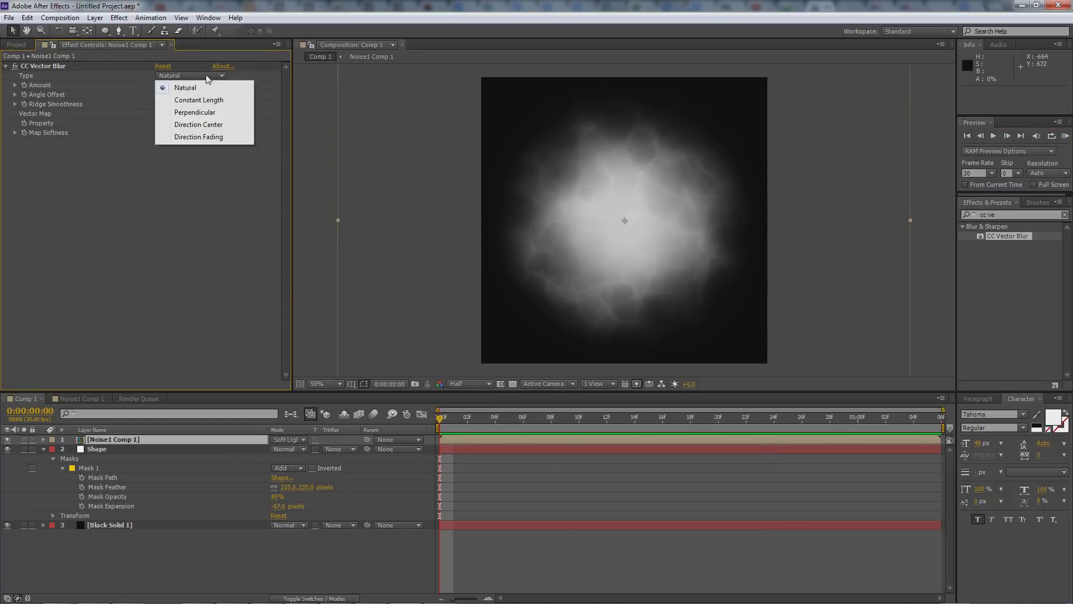
{"action": "left_click", "coordinate": [182, 180]}
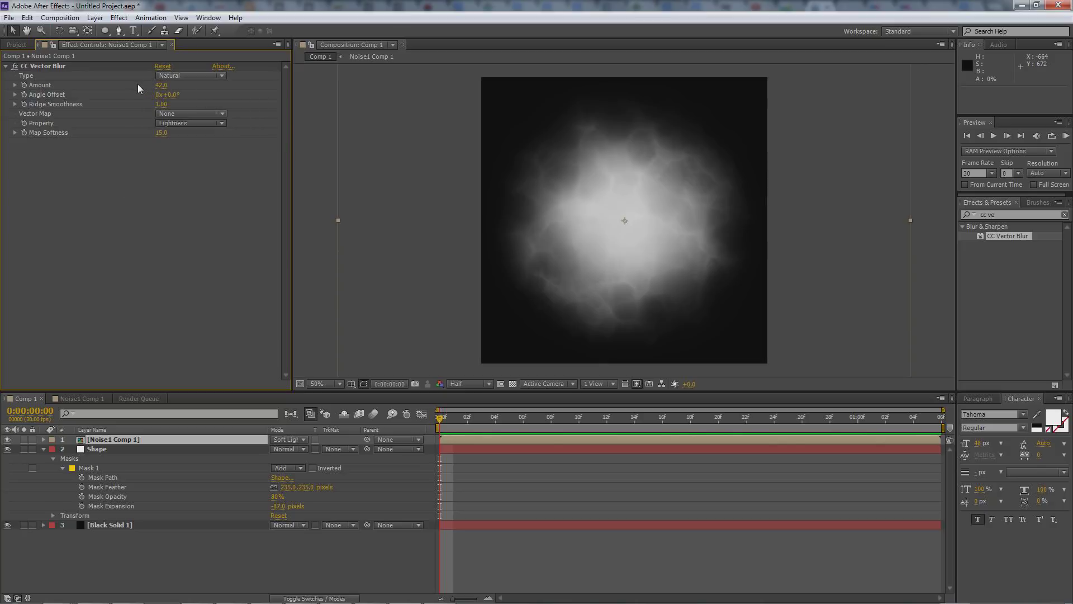
{"action": "left_click_drag", "start_coordinate": [161, 85], "coordinate": [139, 90]}
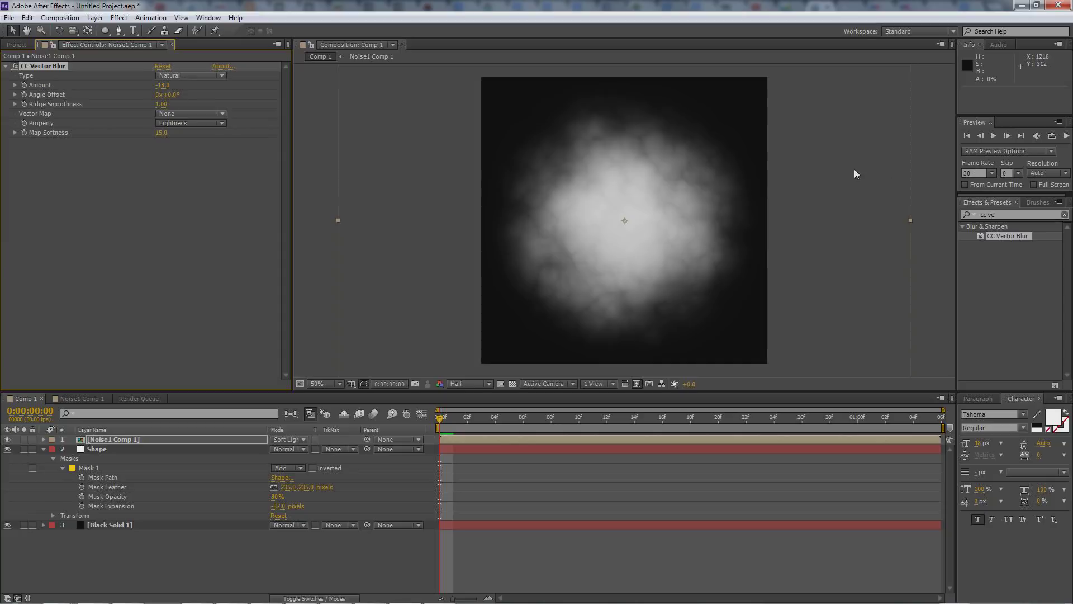
- Play a RAM preview, then set the CC Vector Blur ridge smoothness to 0 and raise its map softness to about 80
{"action": "left_click", "coordinate": [1062, 137]}
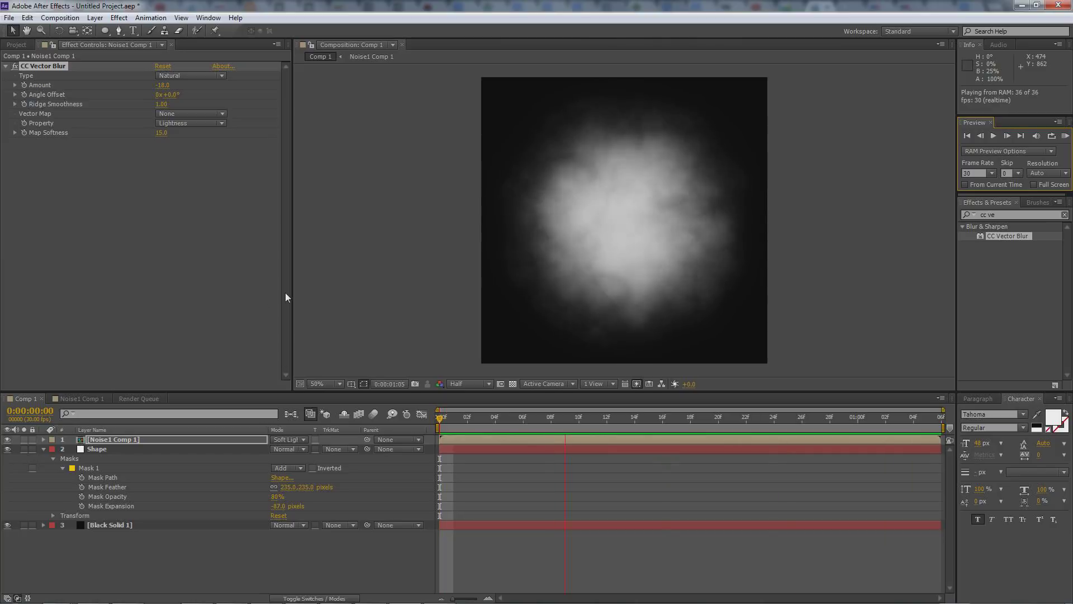
{"action": "key", "text": "space"}
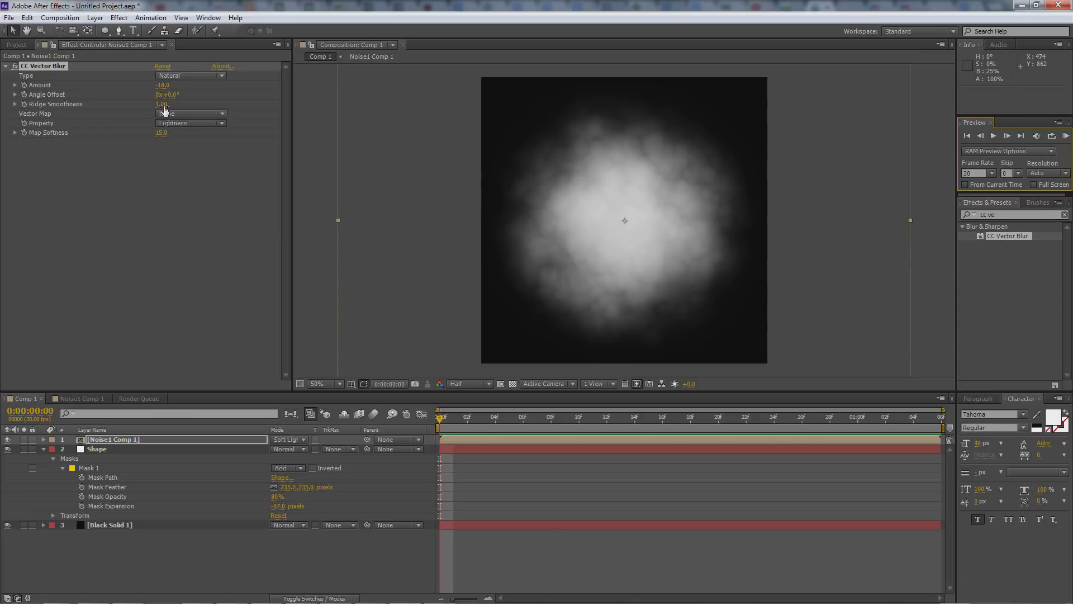
{"action": "left_click_drag", "start_coordinate": [161, 104], "coordinate": [200, 102]}
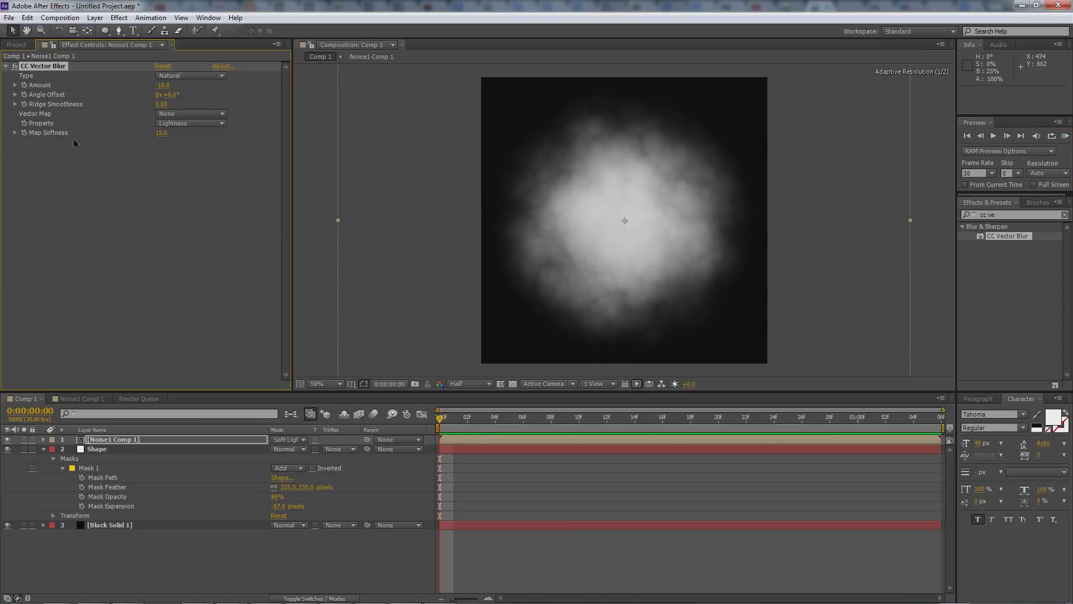
{"action": "left_click_drag", "start_coordinate": [161, 132], "coordinate": [257, 129]}
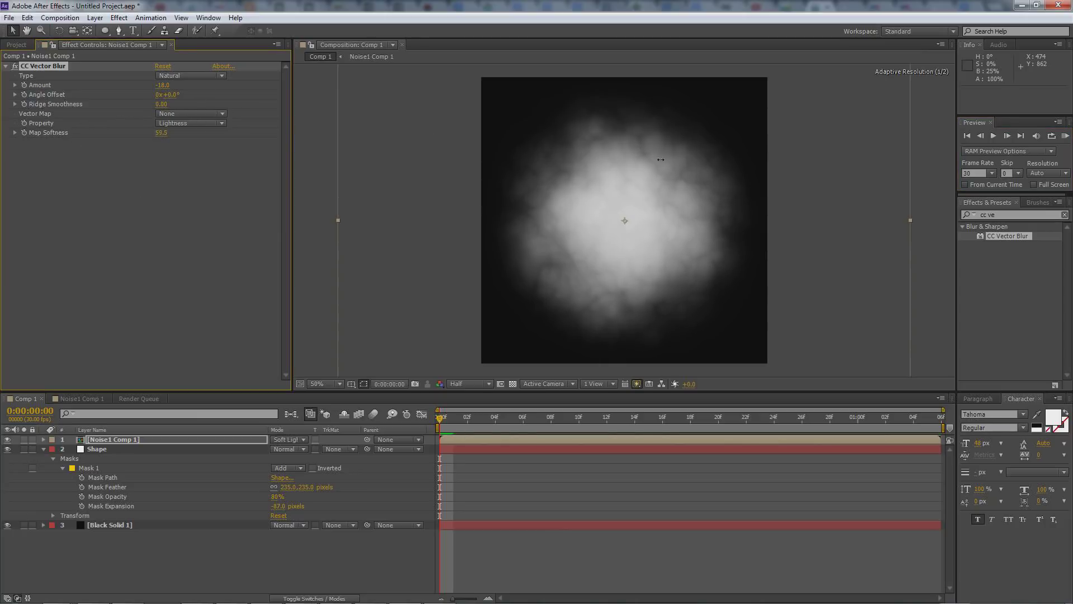
{"action": "left_click_drag", "start_coordinate": [661, 160], "coordinate": [556, 164]}
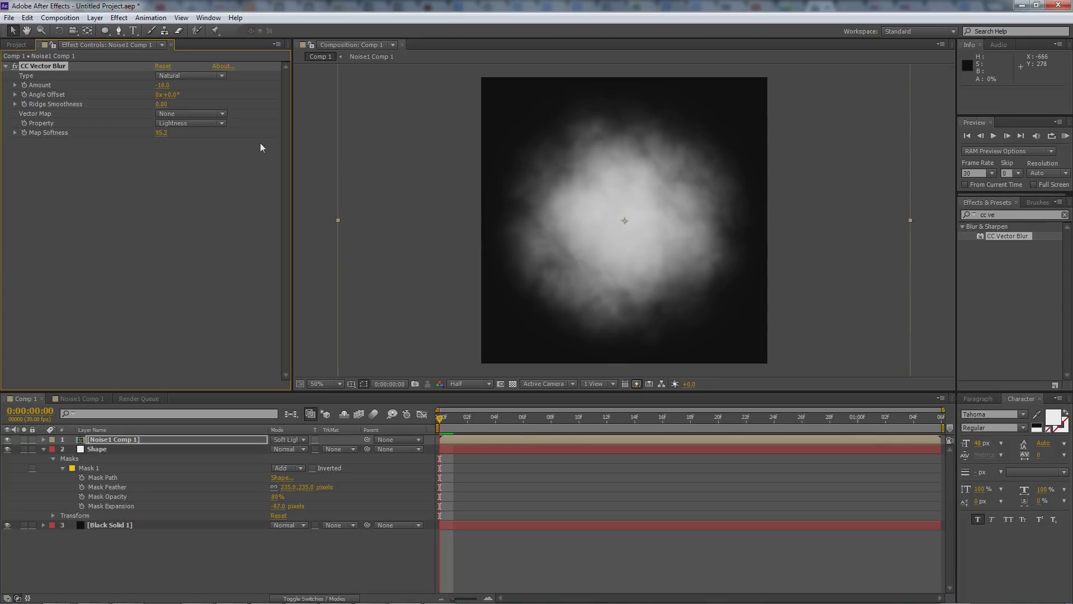
{"action": "left_click_drag", "start_coordinate": [156, 132], "coordinate": [115, 133]}
- Add a second CC Vector Blur to the Noise1 Comp 1 layer and set the first one's amount to 44 and map softness to 48.5
{"action": "double_click", "coordinate": [1004, 237]}
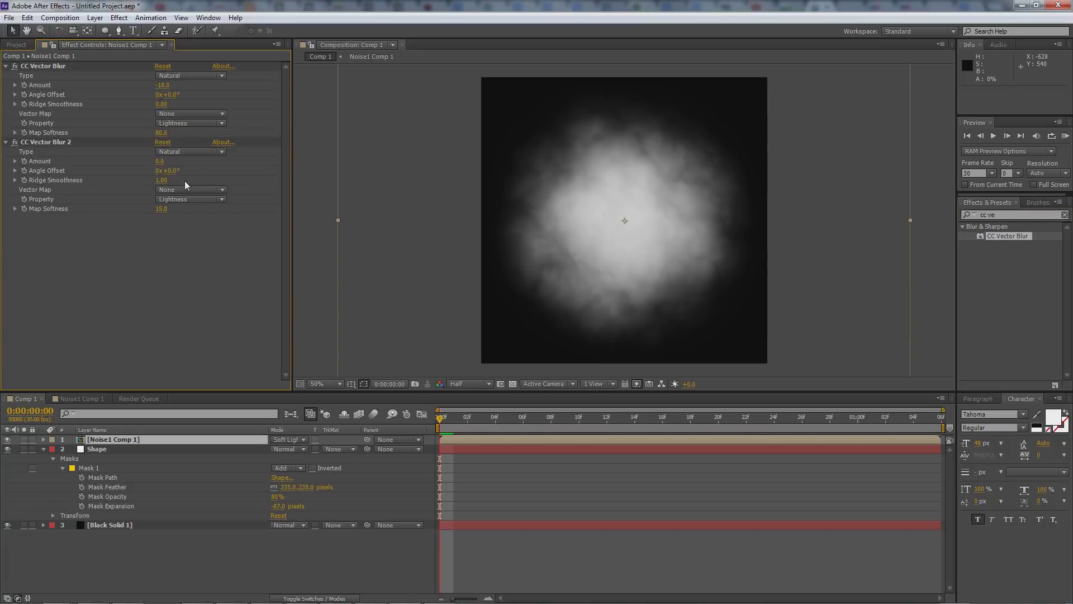
{"action": "left_click_drag", "start_coordinate": [161, 86], "coordinate": [214, 87]}
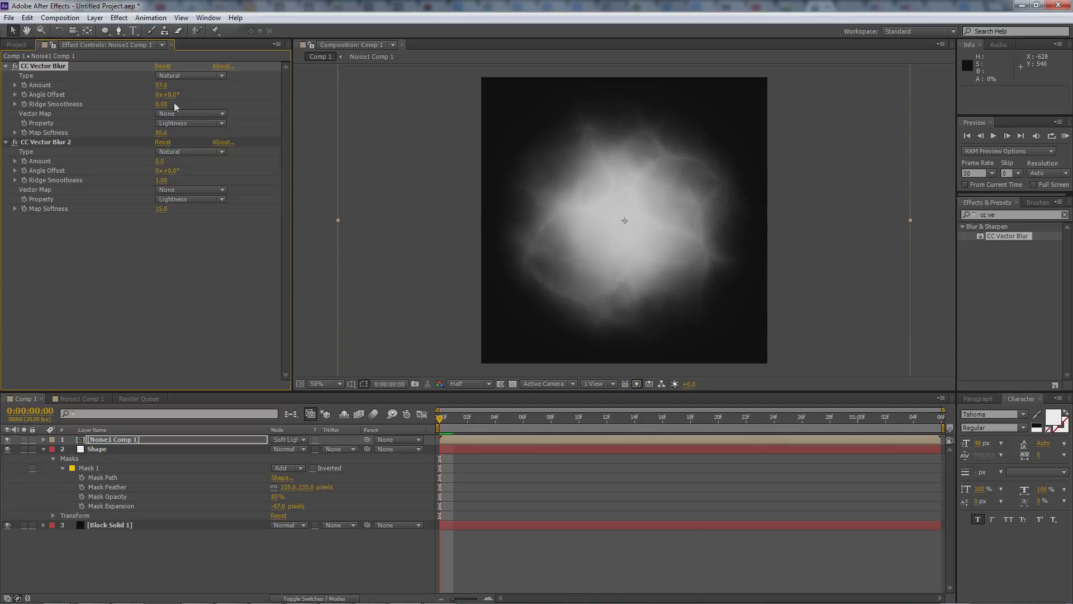
{"action": "mouse_move", "coordinate": [160, 85]}
{"action": "left_mouse_down"}
{"action": "mouse_move", "coordinate": [141, 86]}
{"action": "mouse_move", "coordinate": [159, 86]}
{"action": "left_mouse_up"}
{"action": "mouse_move", "coordinate": [160, 85]}
{"action": "left_mouse_down"}
{"action": "mouse_move", "coordinate": [134, 89]}
{"action": "mouse_move", "coordinate": [176, 86]}
{"action": "left_mouse_up"}
{"action": "left_click_drag", "start_coordinate": [172, 136], "coordinate": [134, 136]}
- Set the second CC Vector Blur to Direction Center with an amount of 39 and play a RAM preview
{"action": "left_click", "coordinate": [183, 152]}
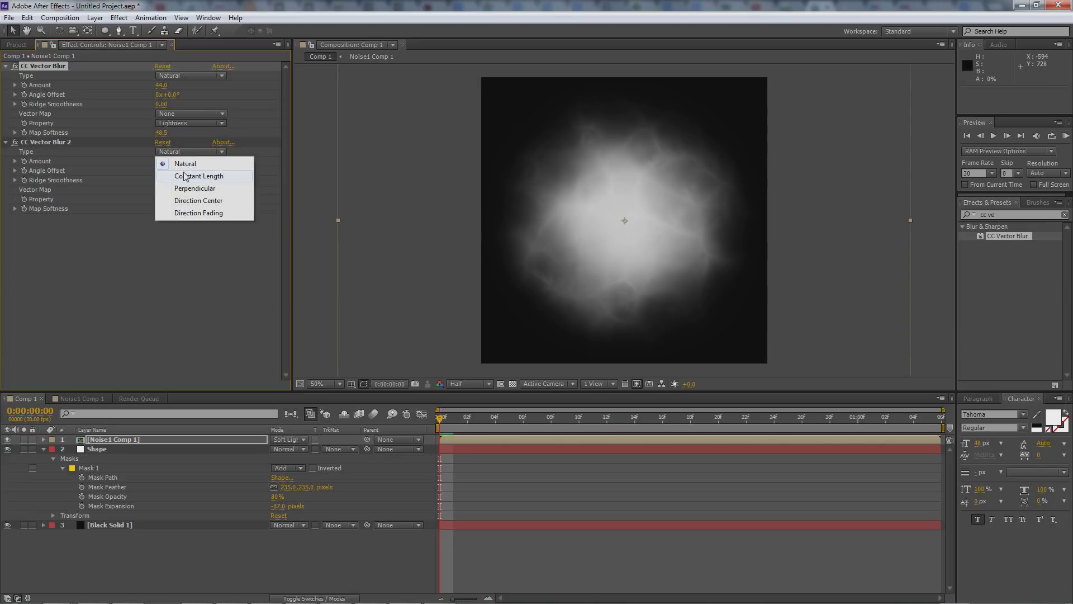
{"action": "left_click", "coordinate": [191, 201]}
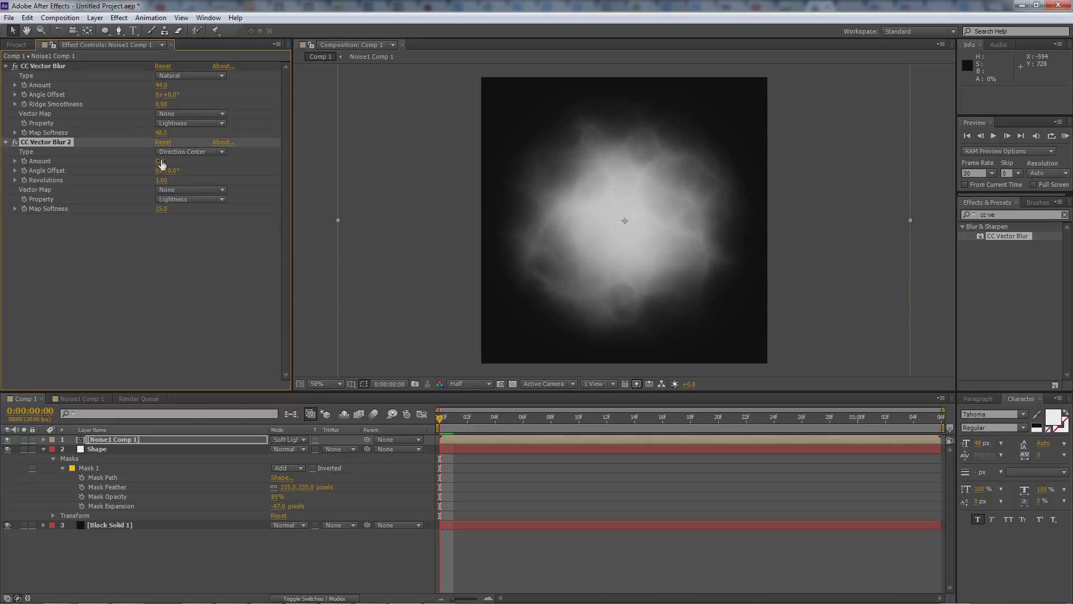
{"action": "left_click_drag", "start_coordinate": [161, 164], "coordinate": [241, 156]}
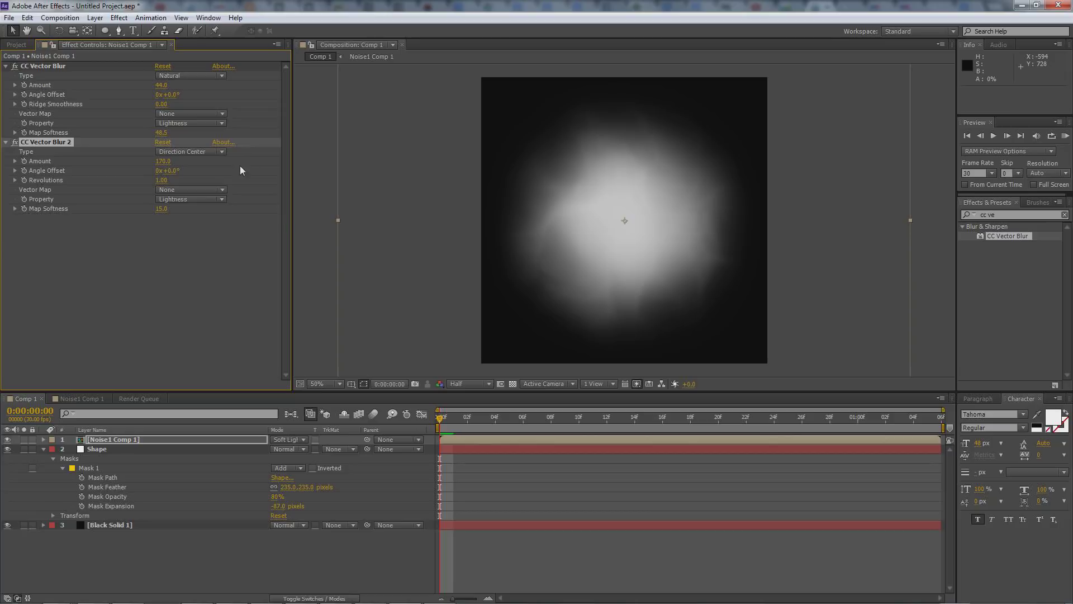
{"action": "left_click_drag", "start_coordinate": [162, 165], "coordinate": [135, 161]}
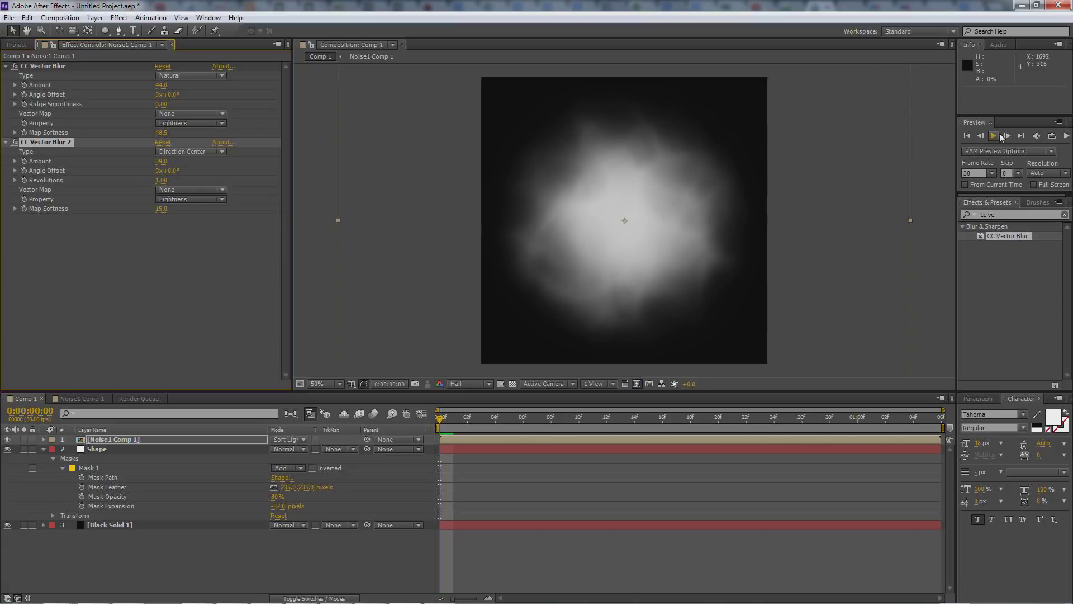
{"action": "left_click", "coordinate": [1066, 141]}
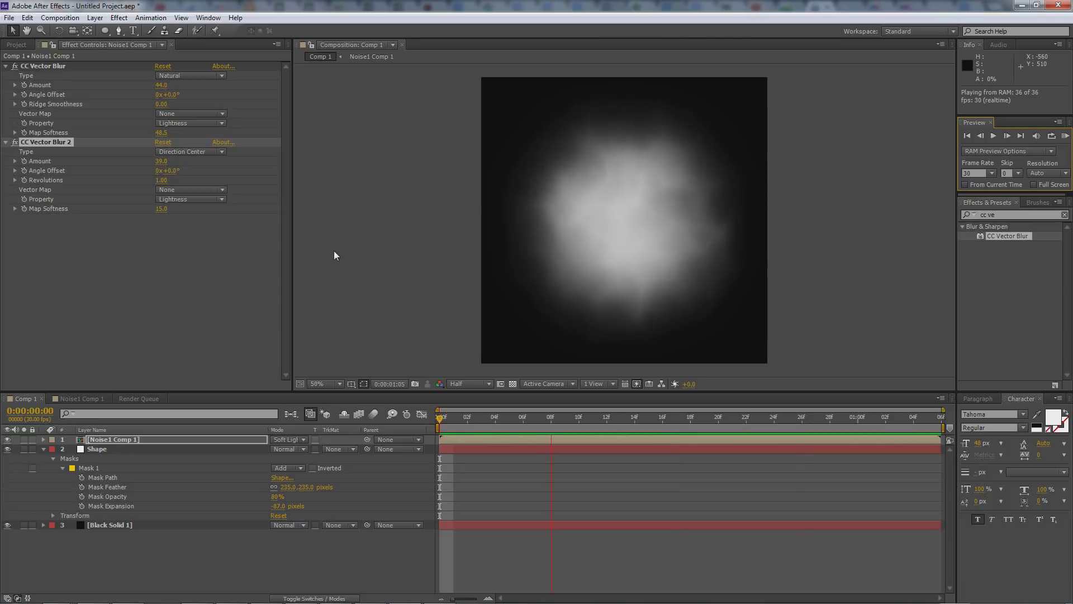
{"action": "key", "text": "space"}
{"action": "left_click", "coordinate": [223, 203]}
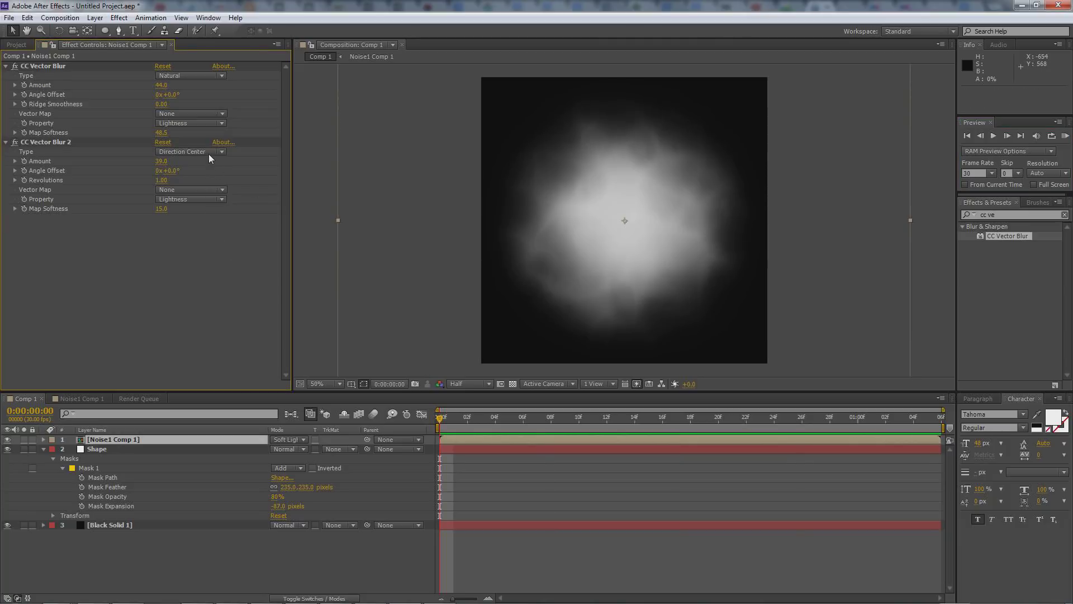
- Review the type options offered by both CC Vector Blur effects
{"action": "left_click", "coordinate": [190, 151]}
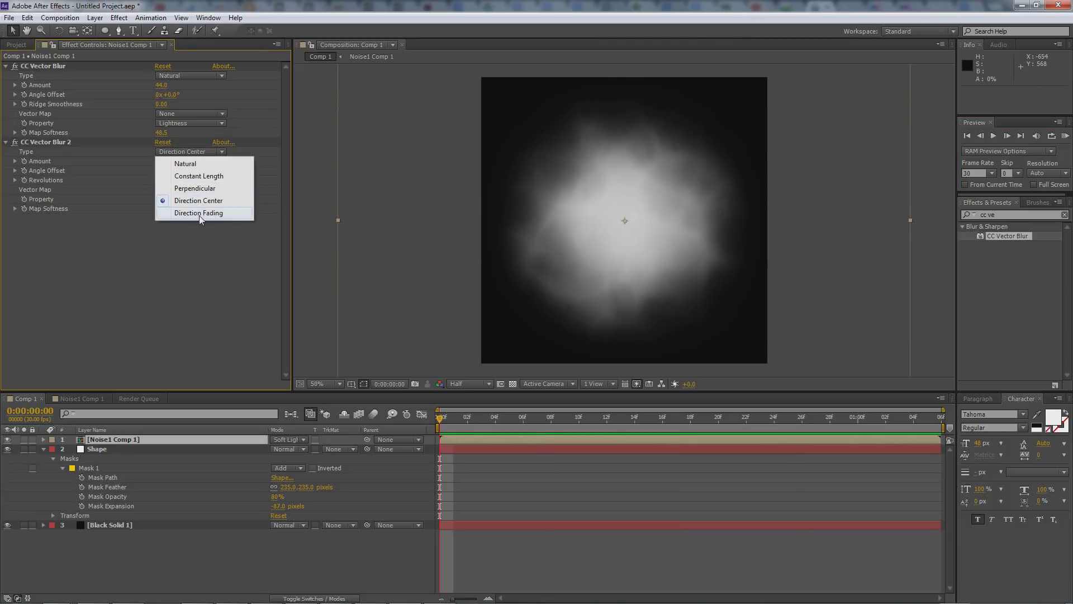
{"action": "left_click", "coordinate": [124, 241]}
{"action": "left_click", "coordinate": [190, 76]}
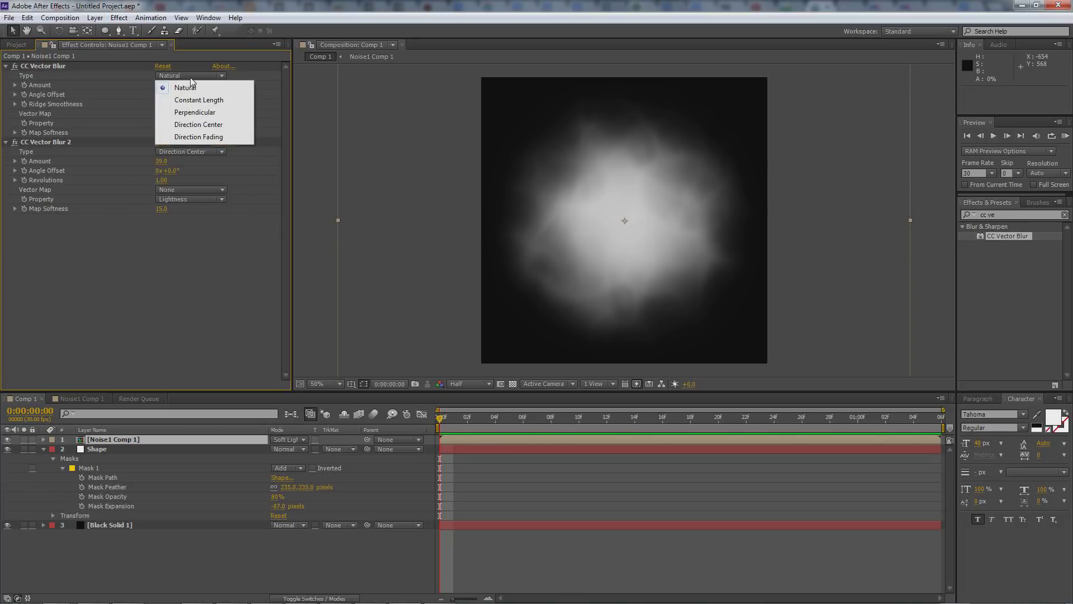
{"action": "left_click", "coordinate": [298, 293]}
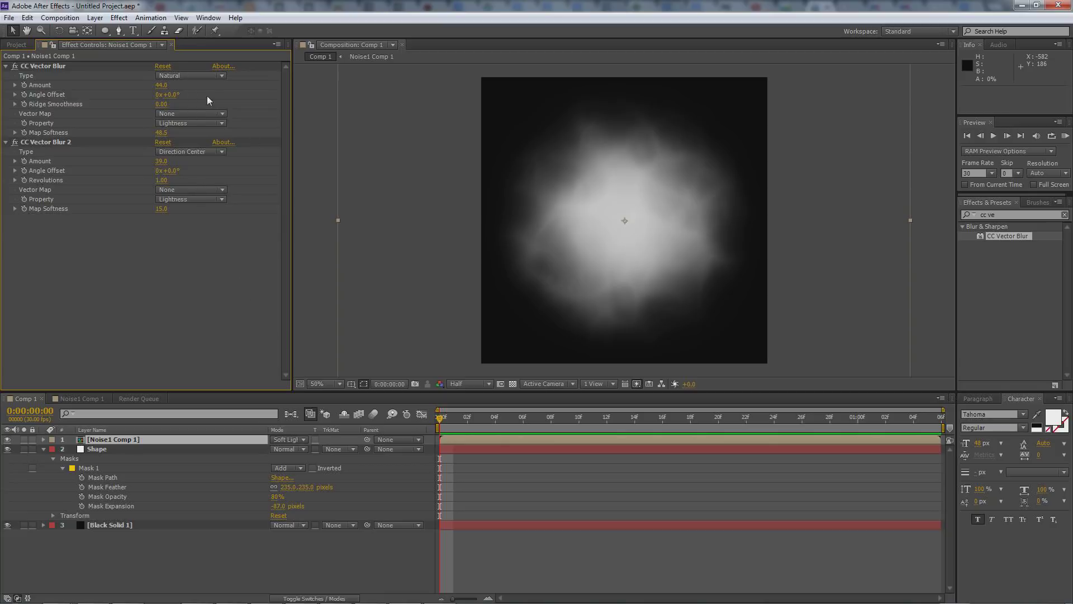
{"action": "left_click", "coordinate": [191, 76]}
{"action": "left_click", "coordinate": [189, 76]}
{"action": "left_click", "coordinate": [106, 297]}
- Disable the second CC Vector Blur and set the first one's amount to -25
{"action": "left_click_drag", "start_coordinate": [161, 85], "coordinate": [138, 96]}
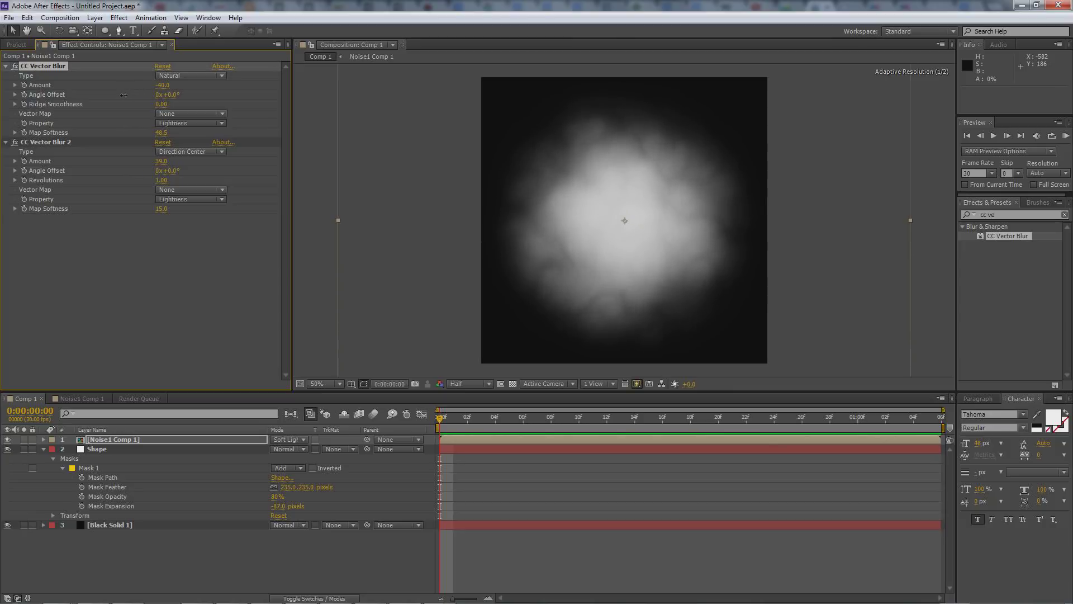
{"action": "left_click", "coordinate": [15, 142]}
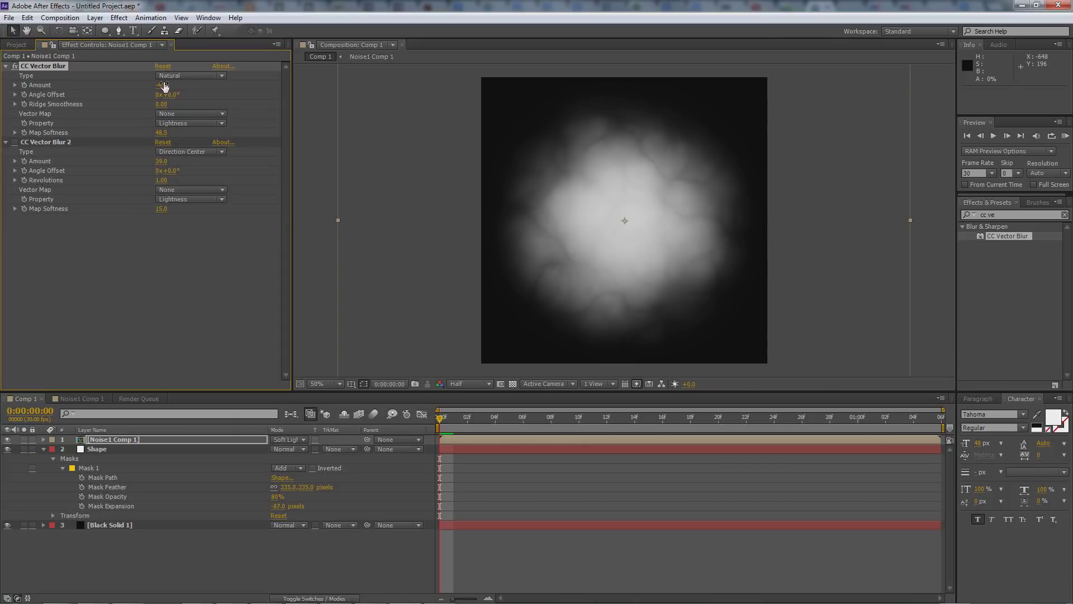
{"action": "mouse_move", "coordinate": [167, 89]}
{"action": "left_mouse_down"}
{"action": "mouse_move", "coordinate": [179, 82]}
{"action": "mouse_move", "coordinate": [149, 81]}
{"action": "mouse_move", "coordinate": [207, 57]}
{"action": "mouse_move", "coordinate": [178, 61]}
{"action": "left_mouse_up"}
{"action": "left_click", "coordinate": [163, 85]}
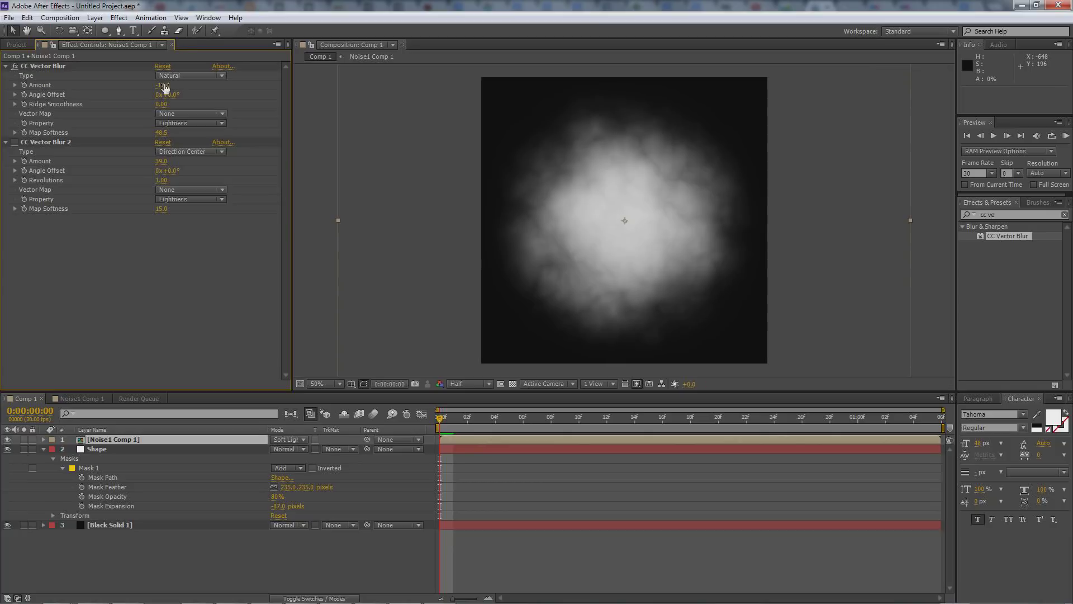
{"action": "type", "text": "-25"}
{"action": "key", "text": "Return"}
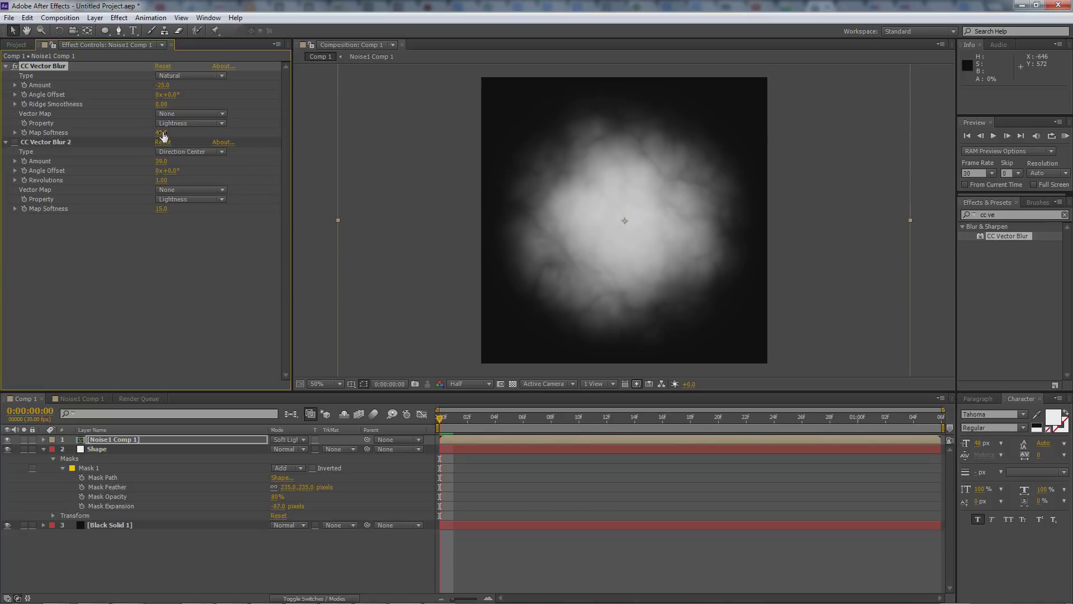
- Adjust the first CC Vector Blur's map softness to 50.5
{"action": "left_click_drag", "start_coordinate": [161, 132], "coordinate": [178, 130]}
{"action": "left_click_drag", "start_coordinate": [162, 133], "coordinate": [158, 133]}
{"action": "left_click_drag", "start_coordinate": [162, 133], "coordinate": [246, 131]}
{"action": "left_click_drag", "start_coordinate": [162, 134], "coordinate": [188, 132]}
- Re-enable the second CC Vector Blur with type Direction Fading and amount 82, and play a RAM preview
{"action": "left_click", "coordinate": [217, 151]}
{"action": "left_click", "coordinate": [217, 216]}
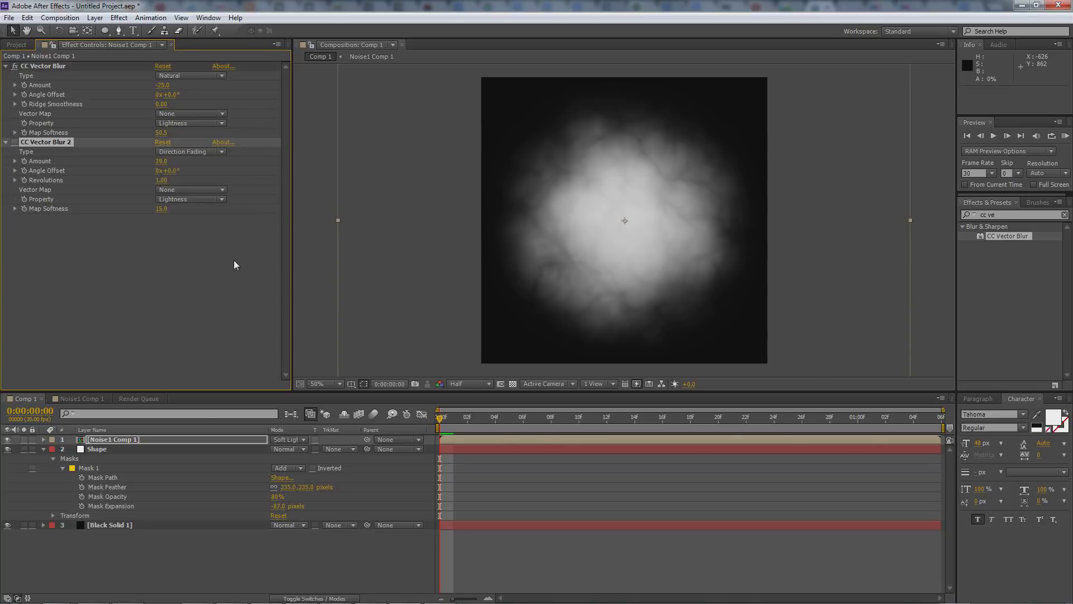
{"action": "left_click", "coordinate": [14, 142]}
{"action": "left_click_drag", "start_coordinate": [161, 161], "coordinate": [199, 168]}
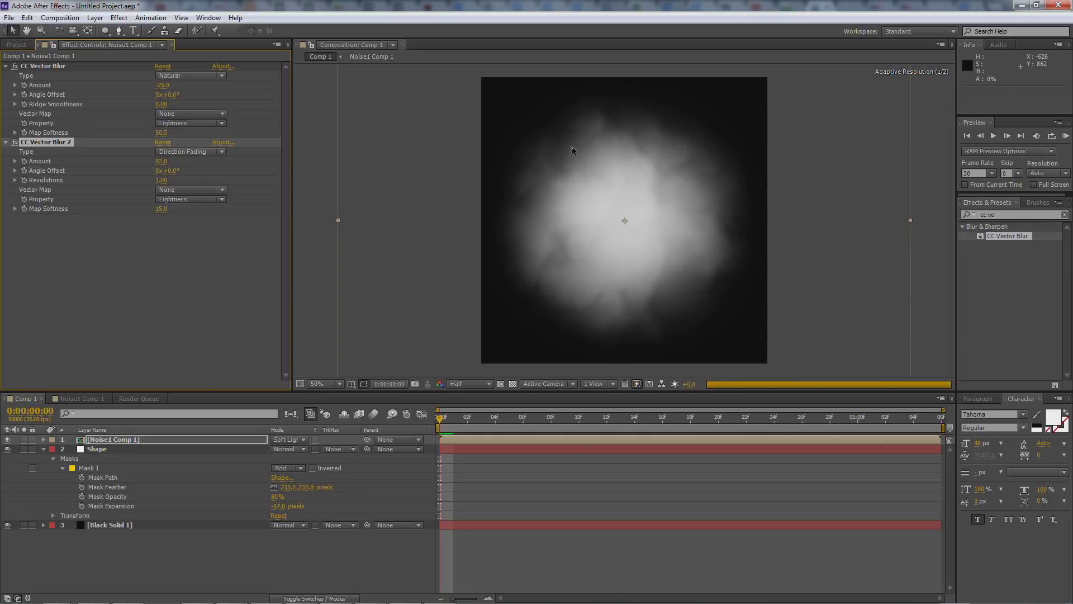
{"action": "left_click", "coordinate": [1065, 135]}
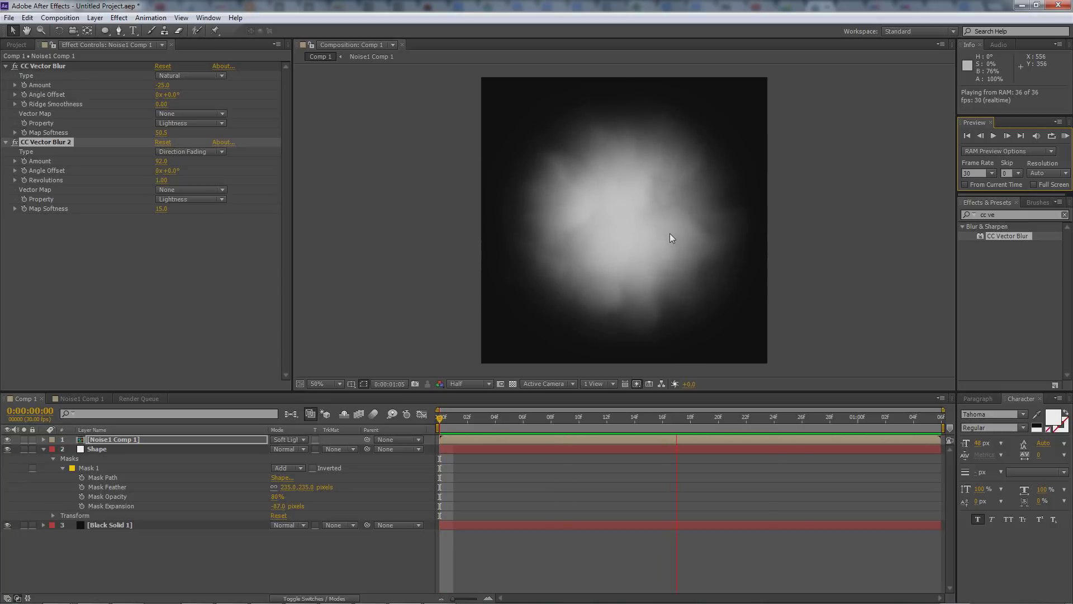
{"action": "key", "text": "space"}
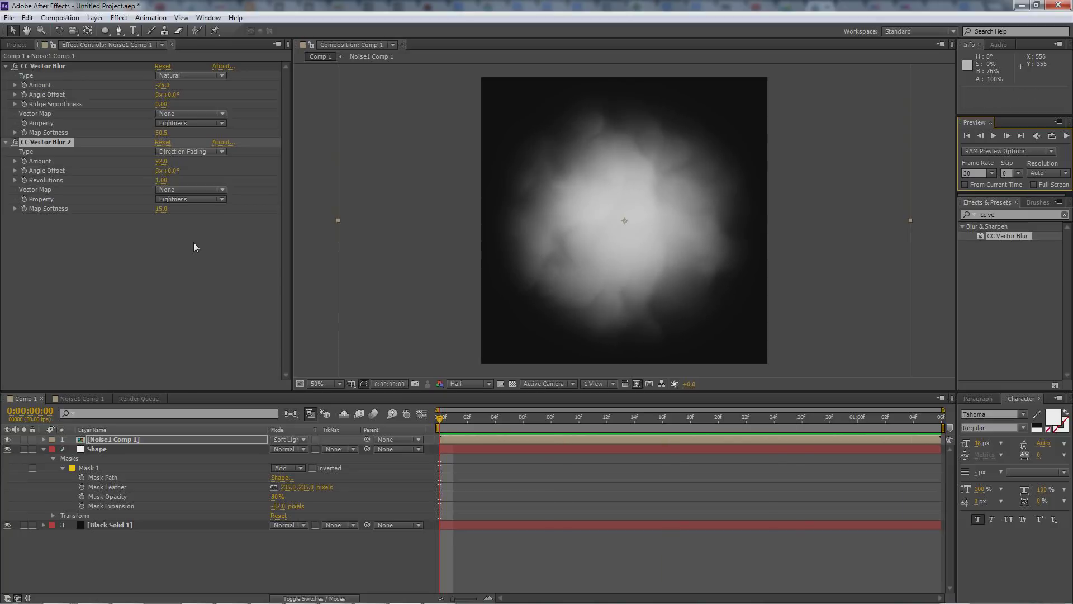
- Switch the second CC Vector Blur back to Direction Center with an amount of 40 and play a RAM preview
{"action": "left_click", "coordinate": [190, 152]}
{"action": "left_click", "coordinate": [199, 200]}
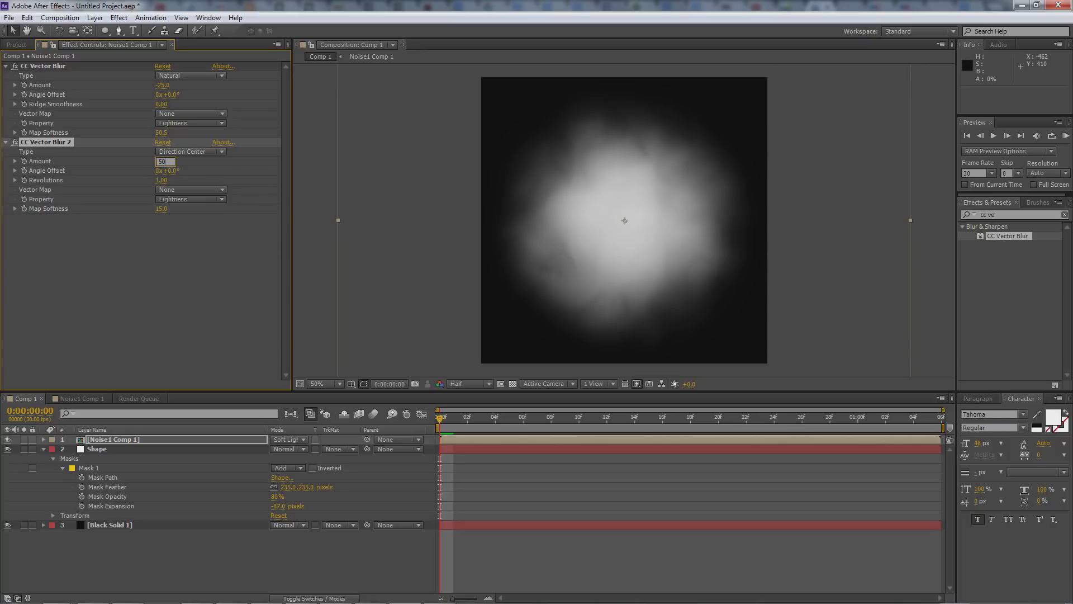
{"action": "key", "text": "Return"}
{"action": "left_click", "coordinate": [1066, 135]}
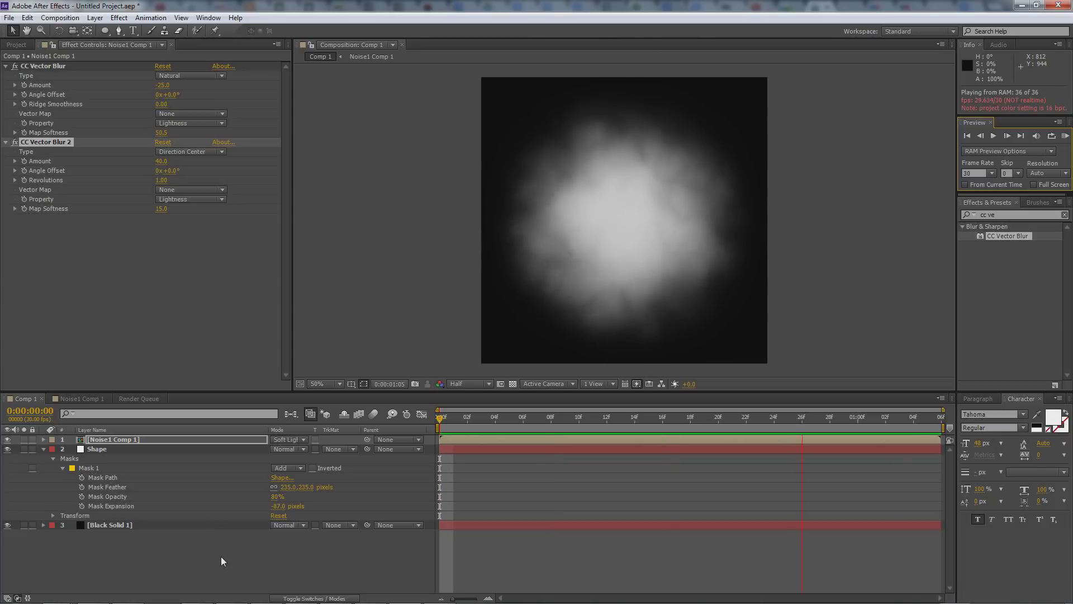
{"action": "key", "text": "space"}
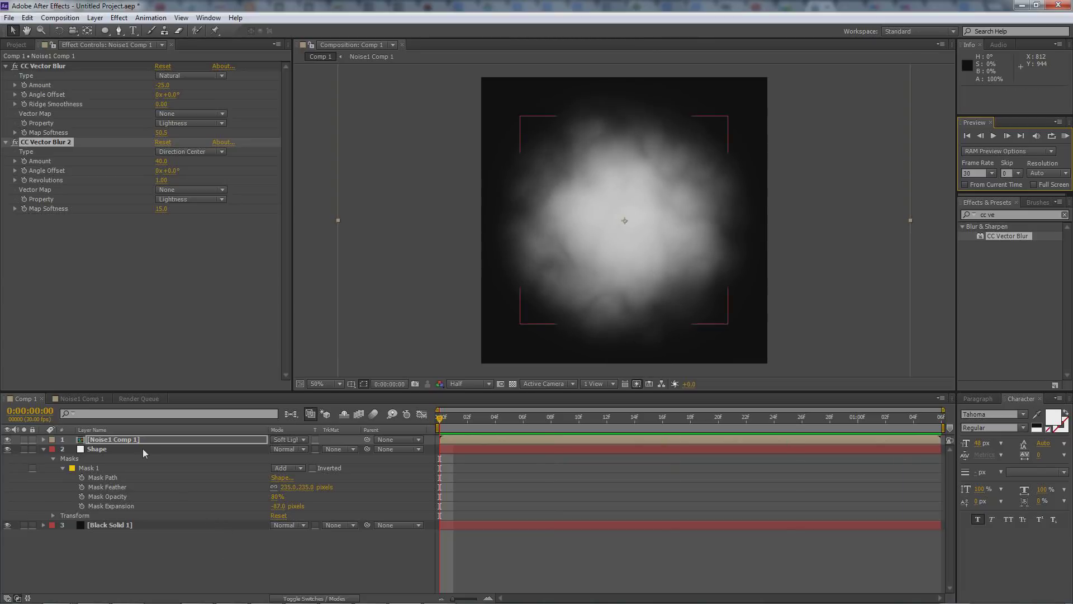
- Select the Shape layer and add four vertices between the existing points of its circular mask using the Pen tool
{"action": "left_click", "coordinate": [142, 447]}
{"action": "left_click", "coordinate": [207, 534]}
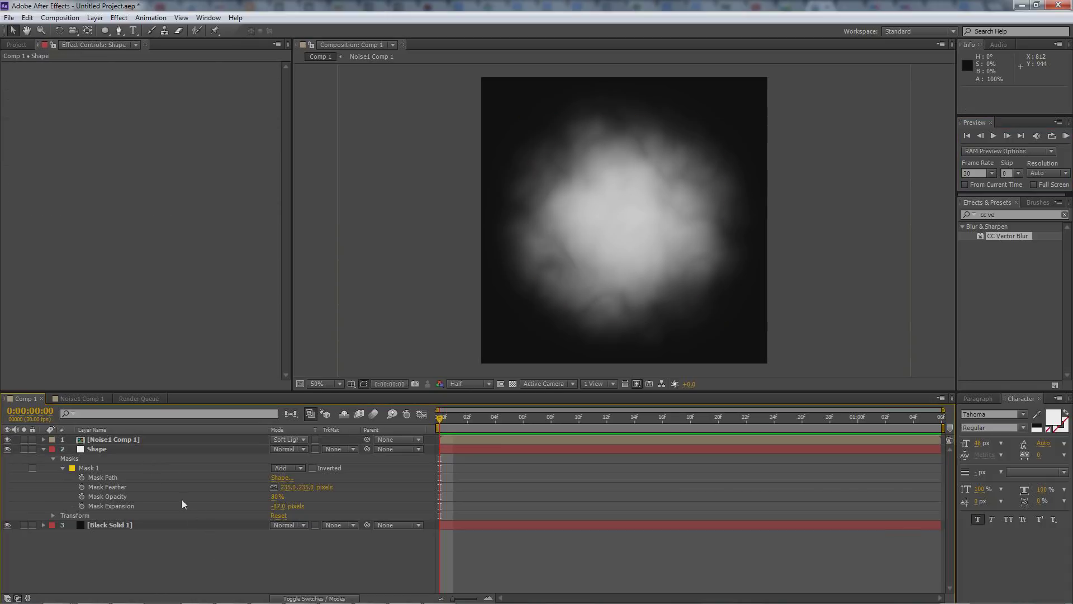
{"action": "left_click", "coordinate": [113, 449]}
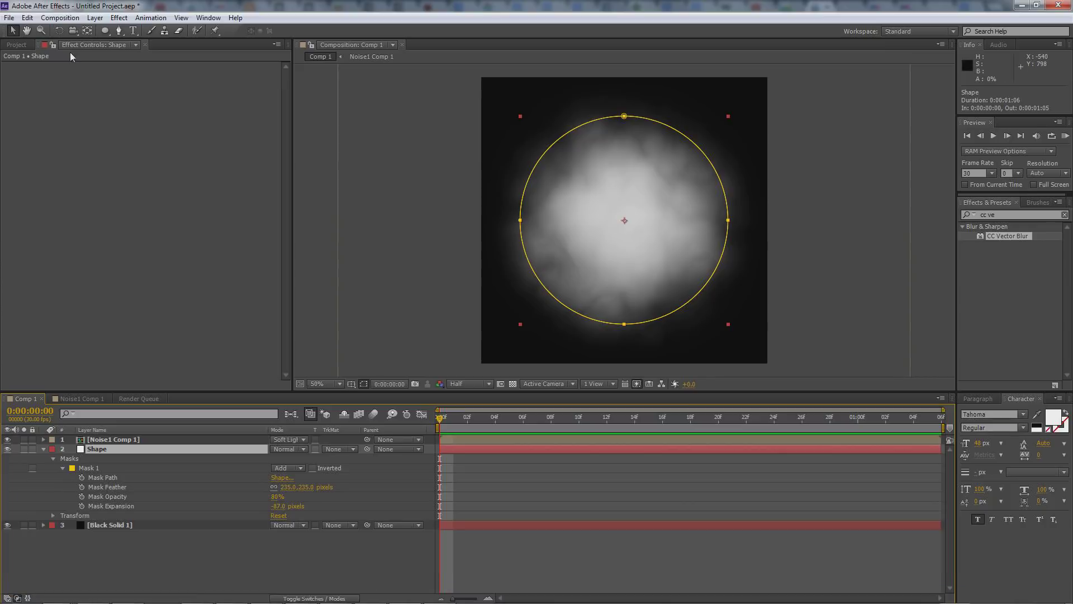
{"action": "left_click", "coordinate": [120, 32]}
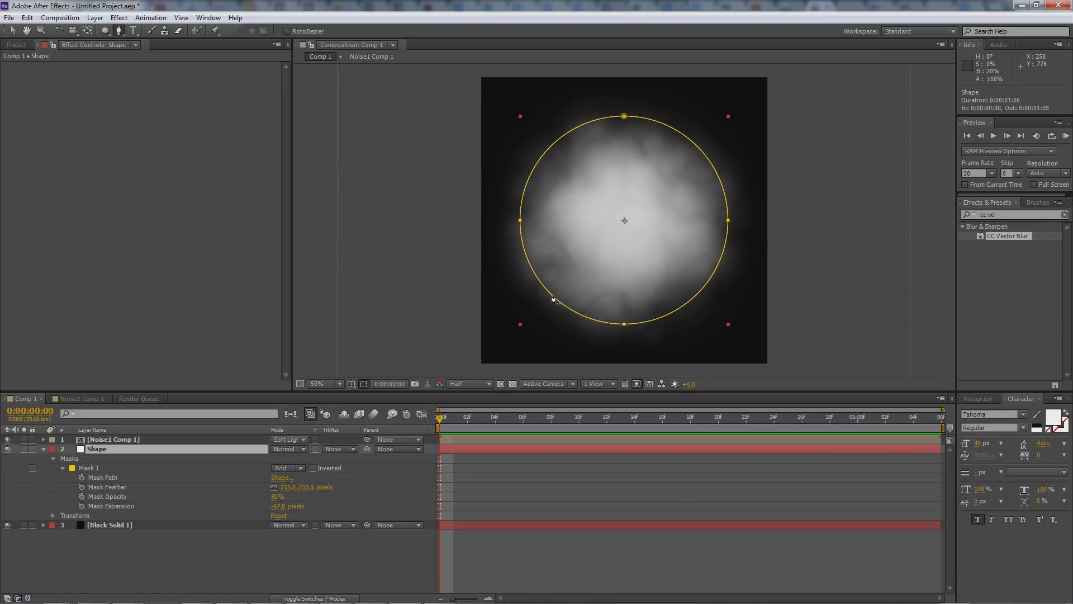
{"action": "left_click", "coordinate": [552, 295]}
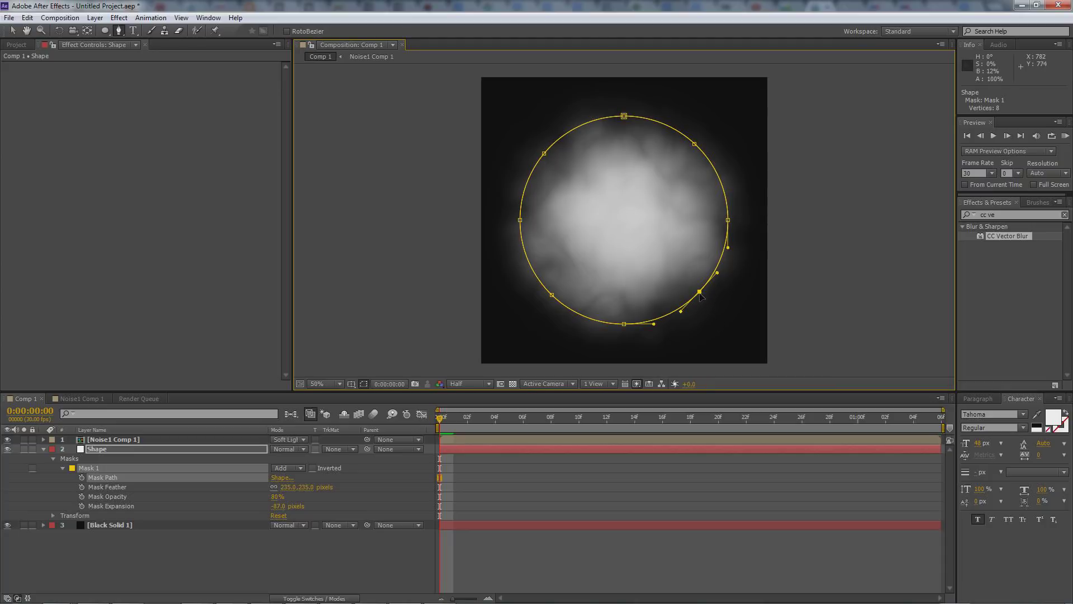
- Reposition the vertices of the Shape layer's circular mask into an irregular outline with a notch in its lower right
{"action": "left_click_drag", "start_coordinate": [699, 291], "coordinate": [661, 266]}
{"action": "left_click_drag", "start_coordinate": [729, 221], "coordinate": [740, 211]}
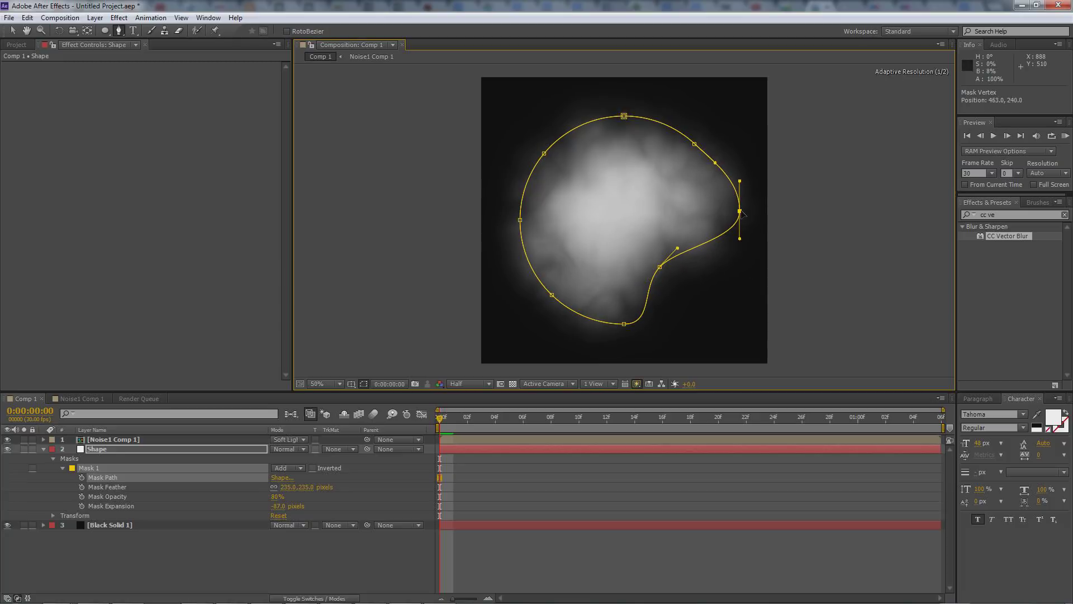
{"action": "left_click_drag", "start_coordinate": [695, 144], "coordinate": [708, 117]}
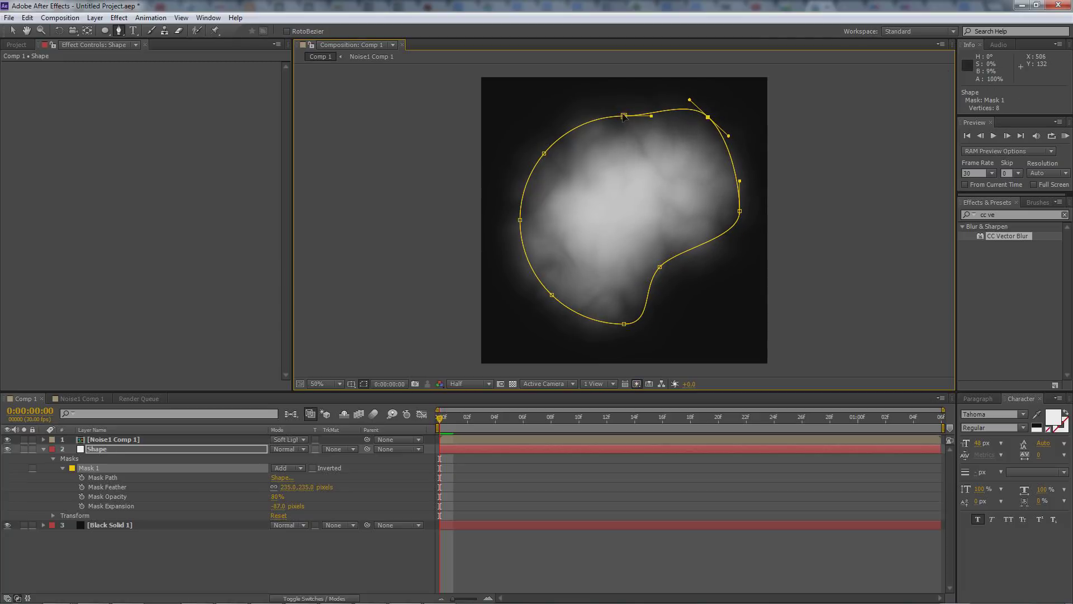
{"action": "left_click_drag", "start_coordinate": [624, 116], "coordinate": [616, 101]}
{"action": "mouse_move", "coordinate": [544, 154]}
{"action": "left_mouse_down"}
{"action": "mouse_move", "coordinate": [536, 147]}
{"action": "mouse_move", "coordinate": [544, 153]}
{"action": "left_mouse_up"}
{"action": "left_click_drag", "start_coordinate": [520, 220], "coordinate": [511, 212]}
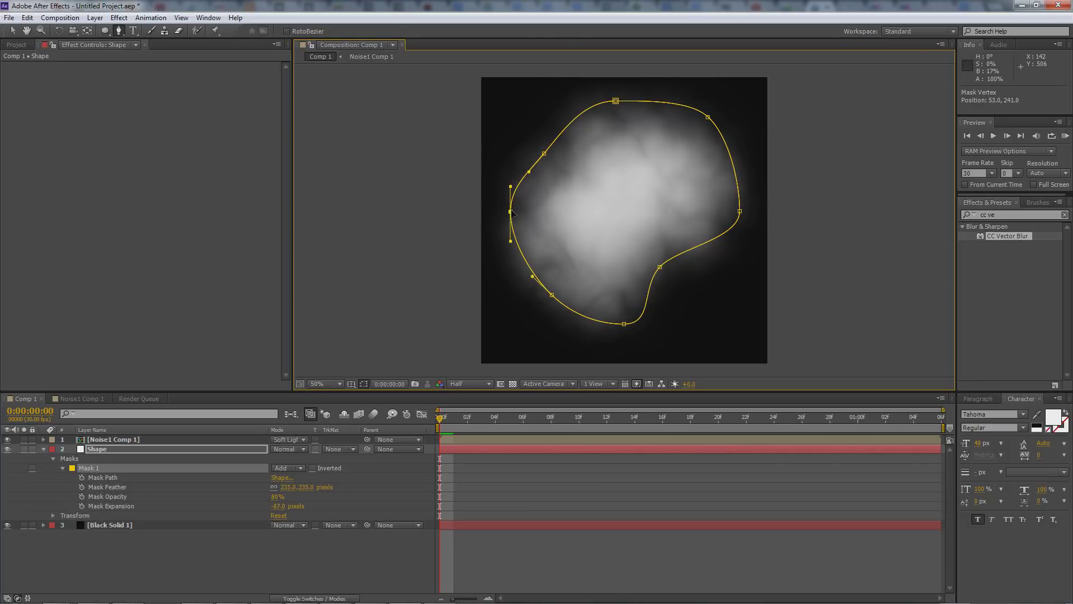
{"action": "left_click_drag", "start_coordinate": [552, 295], "coordinate": [550, 321]}
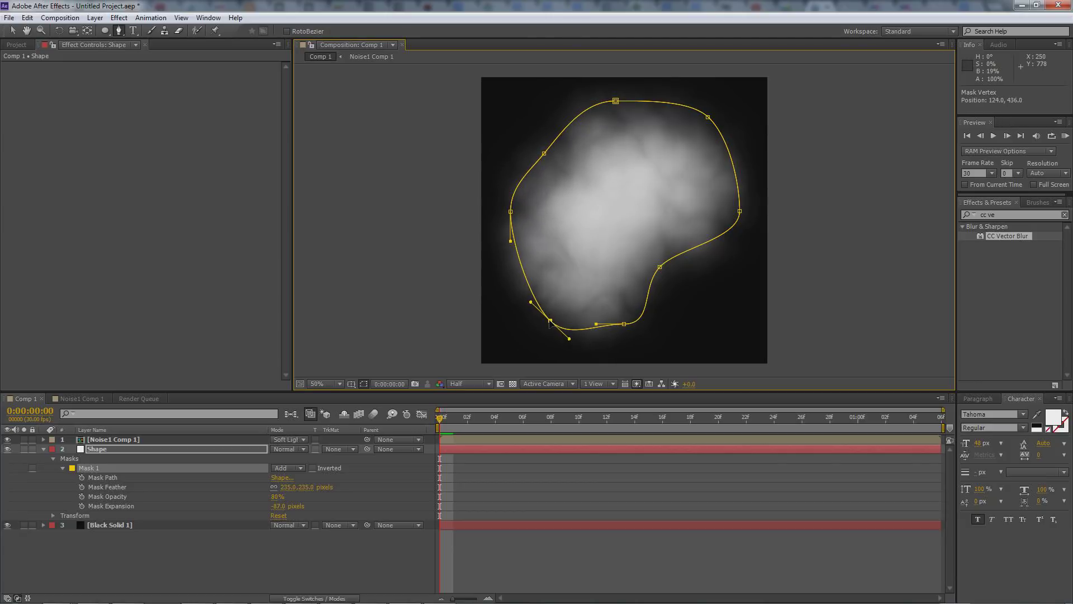
{"action": "left_click_drag", "start_coordinate": [622, 329], "coordinate": [668, 330]}
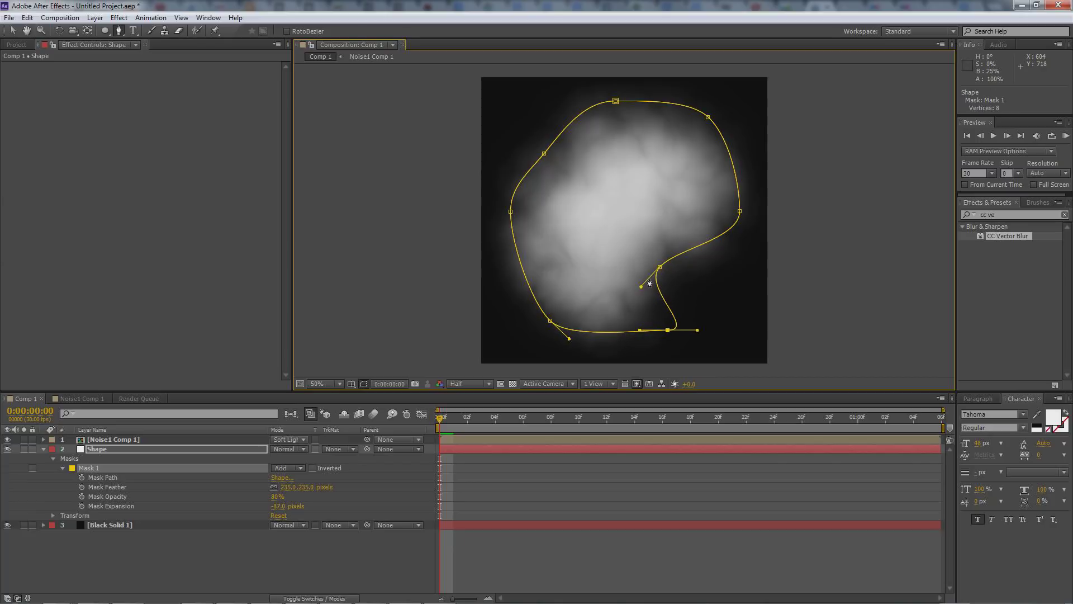
- Reshape the mask's lower vertices and their handles so the path crosses itself in a loop at the lower right
{"action": "left_click_drag", "start_coordinate": [643, 288], "coordinate": [675, 171]}
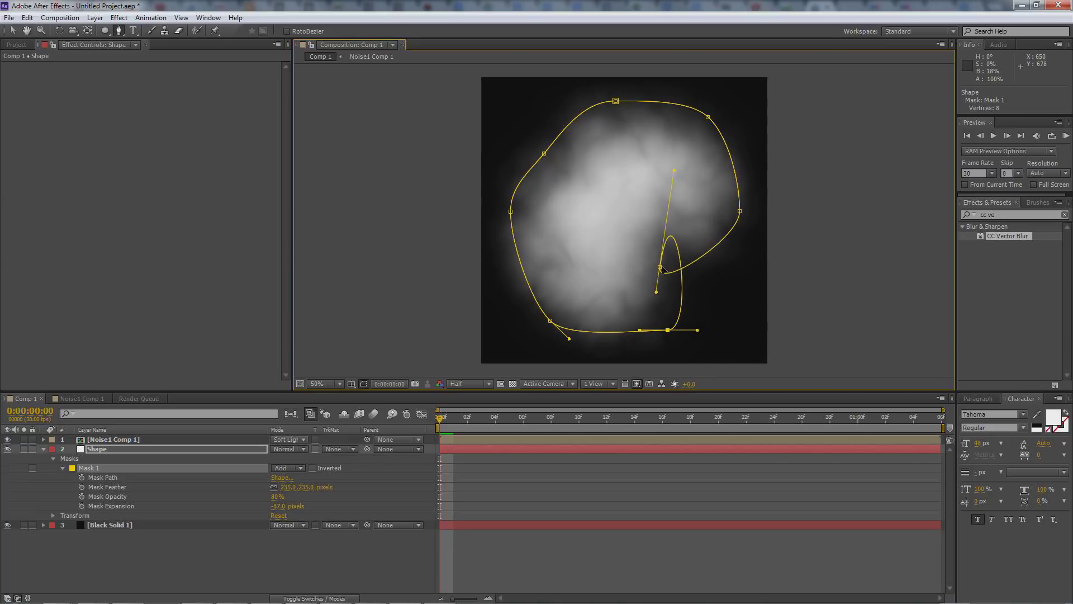
{"action": "left_click_drag", "start_coordinate": [661, 268], "coordinate": [622, 241]}
{"action": "left_click_drag", "start_coordinate": [668, 330], "coordinate": [727, 292]}
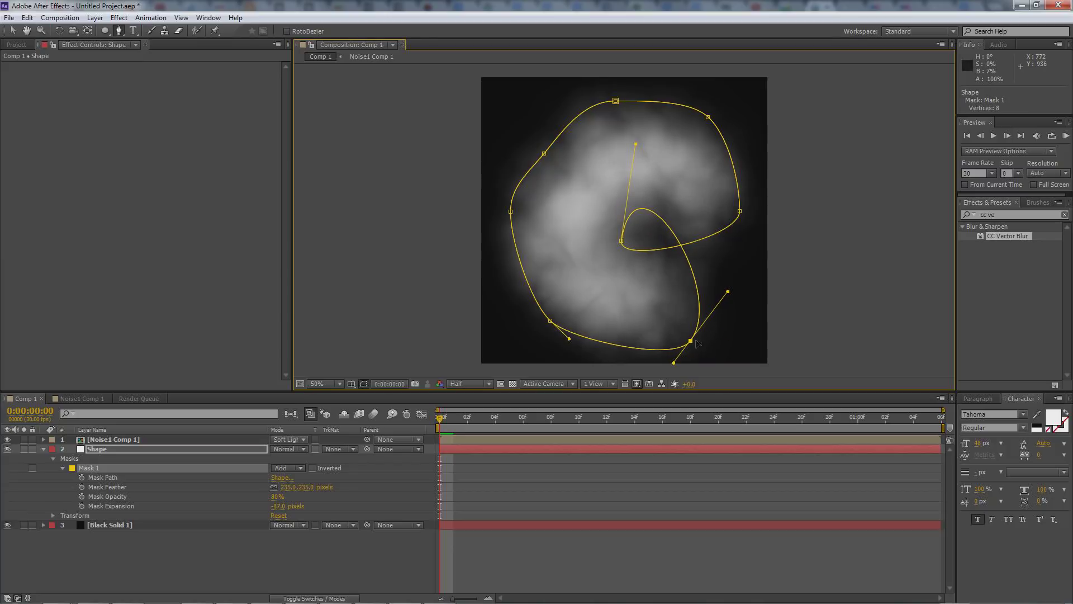
{"action": "left_click_drag", "start_coordinate": [695, 339], "coordinate": [718, 307]}
{"action": "left_click_drag", "start_coordinate": [569, 339], "coordinate": [459, 277]}
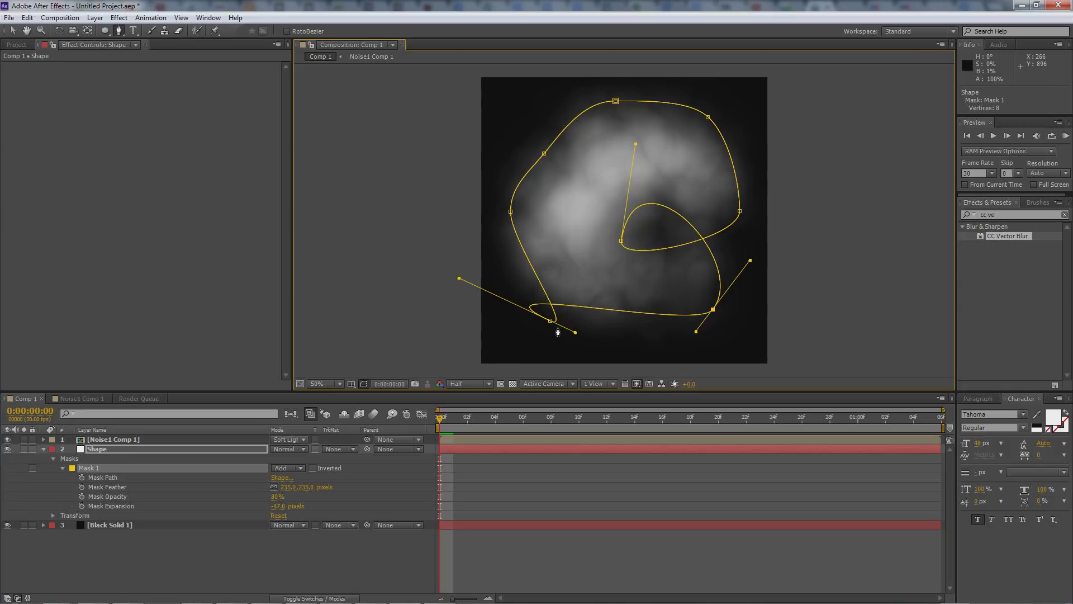
- Add a ninth vertex at the mask's lower left and shape the path there into a second loop
{"action": "left_click_drag", "start_coordinate": [552, 325], "coordinate": [549, 263]}
{"action": "left_click", "coordinate": [569, 315]}
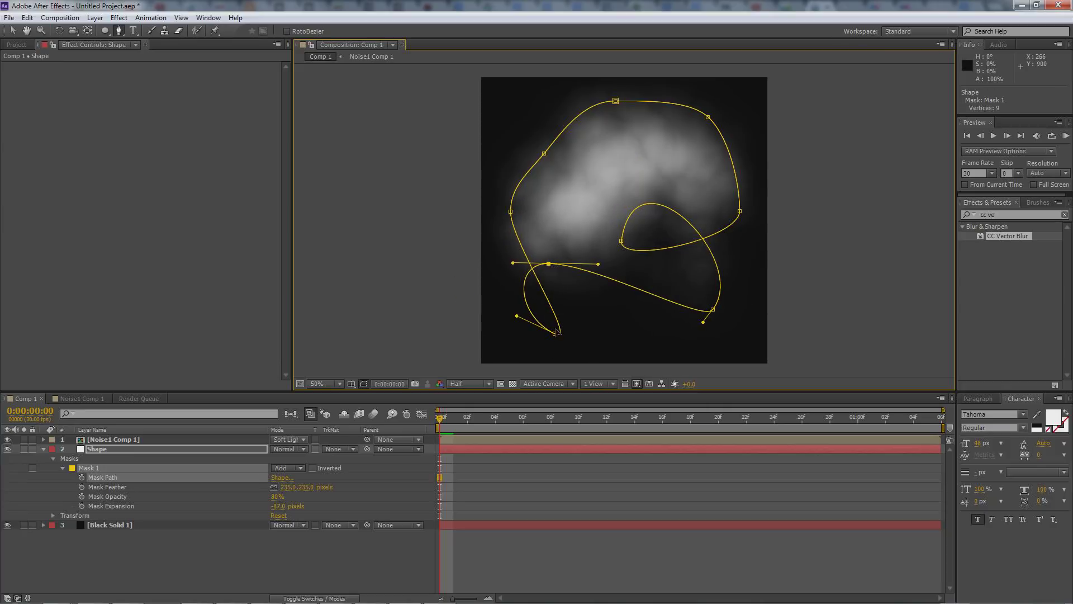
{"action": "left_click_drag", "start_coordinate": [524, 330], "coordinate": [482, 334]}
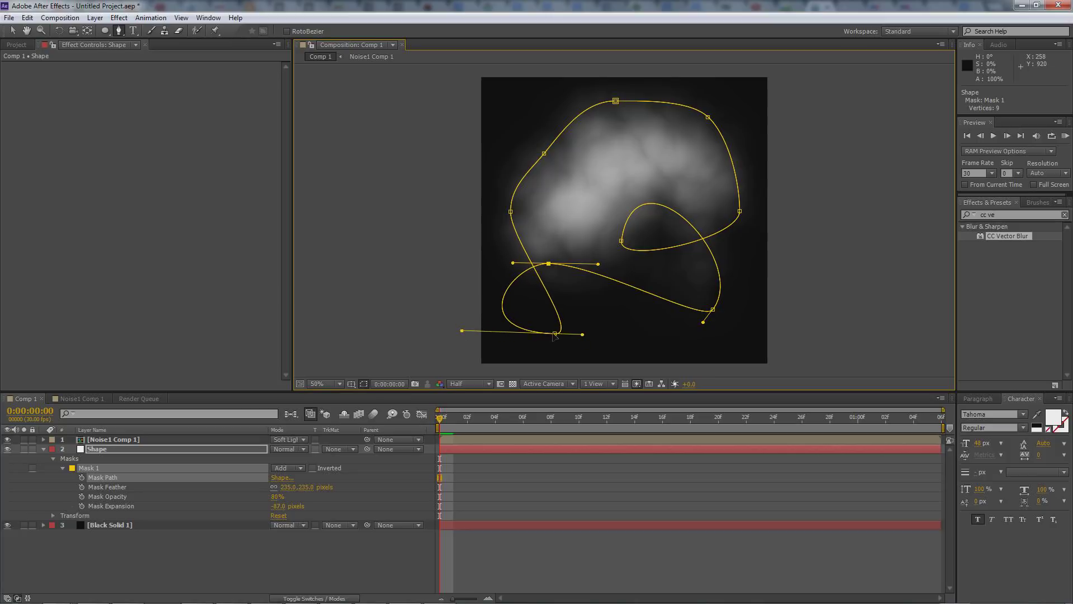
{"action": "left_click_drag", "start_coordinate": [554, 334], "coordinate": [661, 309]}
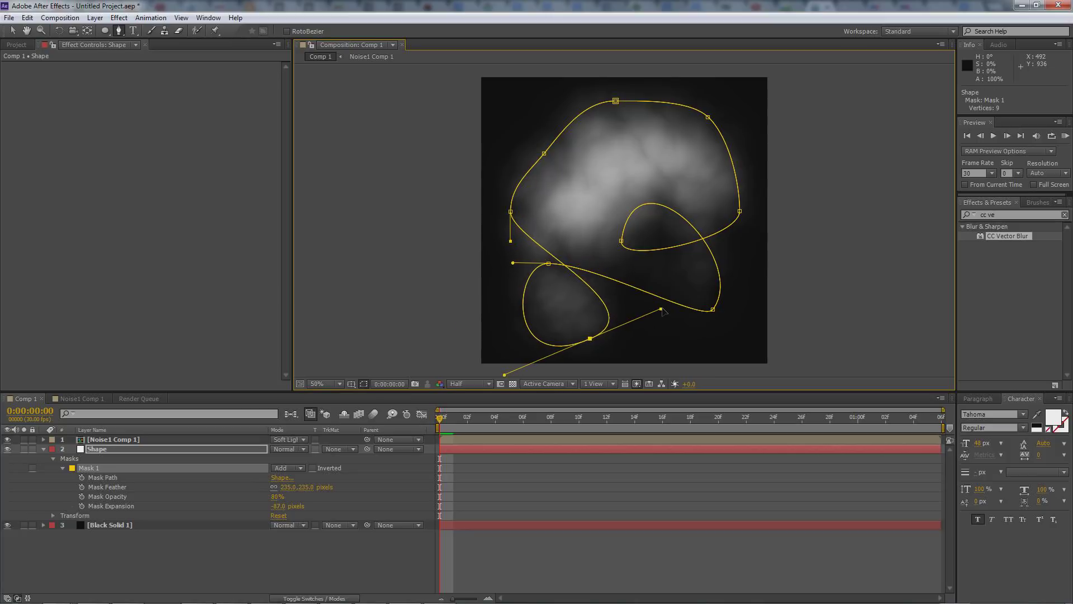
{"action": "left_click_drag", "start_coordinate": [591, 338], "coordinate": [611, 337]}
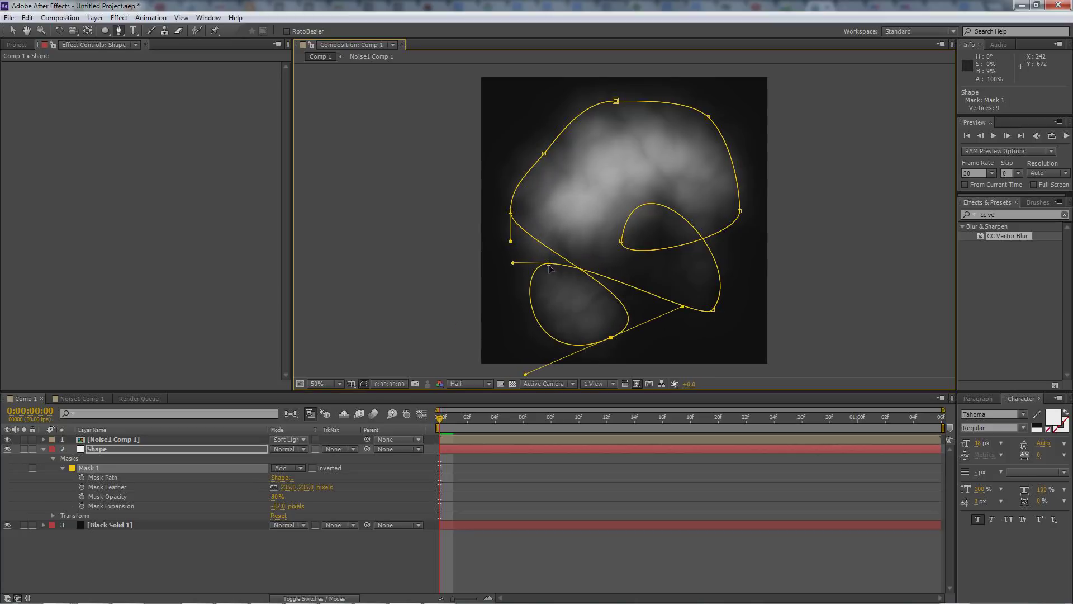
- Indent the mask's upper-left edge and lengthen the left vertex's handle to bulge the left side outward
{"action": "left_click_drag", "start_coordinate": [549, 265], "coordinate": [563, 290]}
{"action": "left_click_drag", "start_coordinate": [545, 154], "coordinate": [592, 193]}
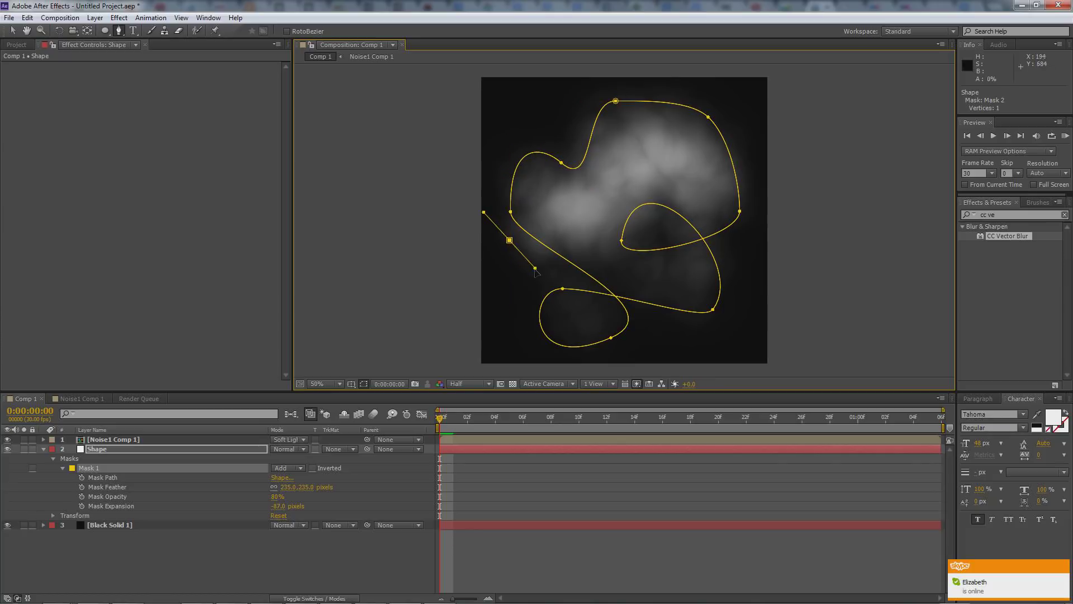
{"action": "key", "text": "ctrl+z"}
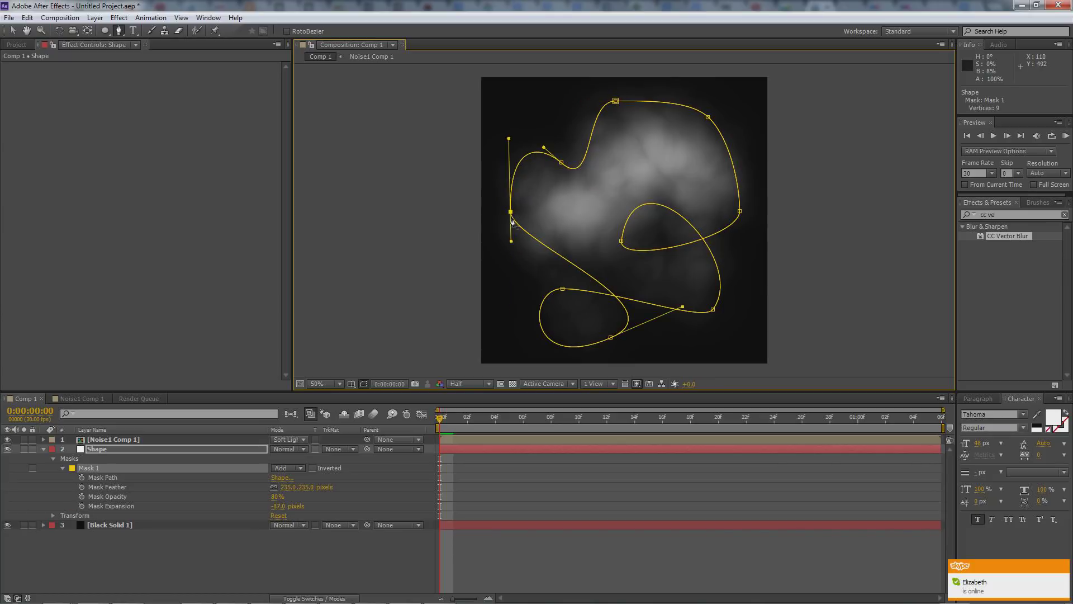
{"action": "left_click_drag", "start_coordinate": [511, 241], "coordinate": [507, 324]}
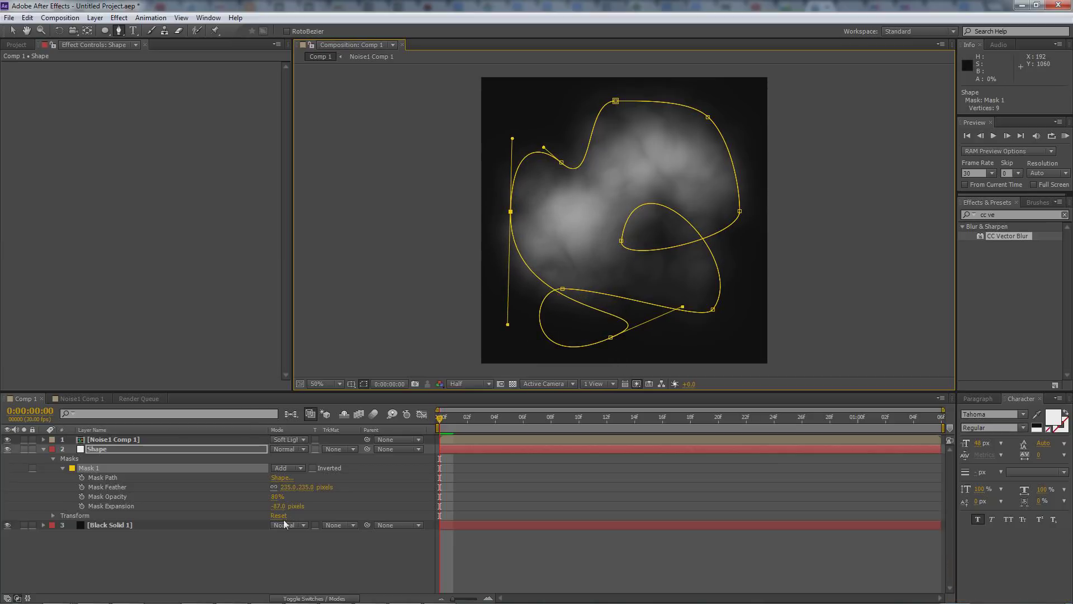
- Set the mask expansion to -55 pixels and refine the left, upper and right vertices into two rounded lobes
{"action": "mouse_move", "coordinate": [279, 508]}
{"action": "left_mouse_down"}
{"action": "mouse_move", "coordinate": [267, 509]}
{"action": "mouse_move", "coordinate": [294, 505]}
{"action": "left_mouse_up"}
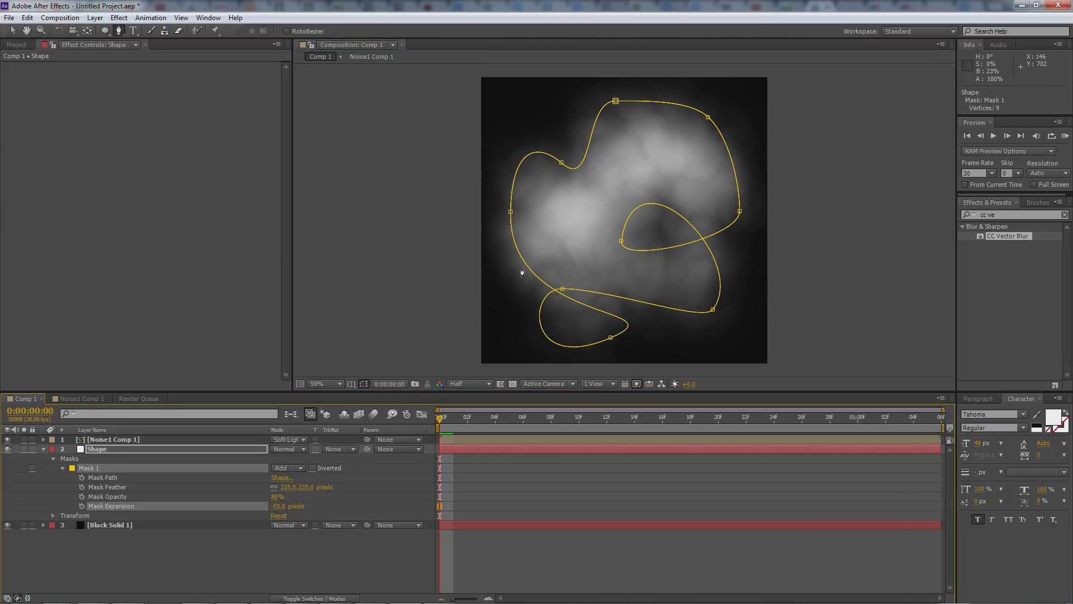
{"action": "left_click_drag", "start_coordinate": [512, 212], "coordinate": [524, 227]}
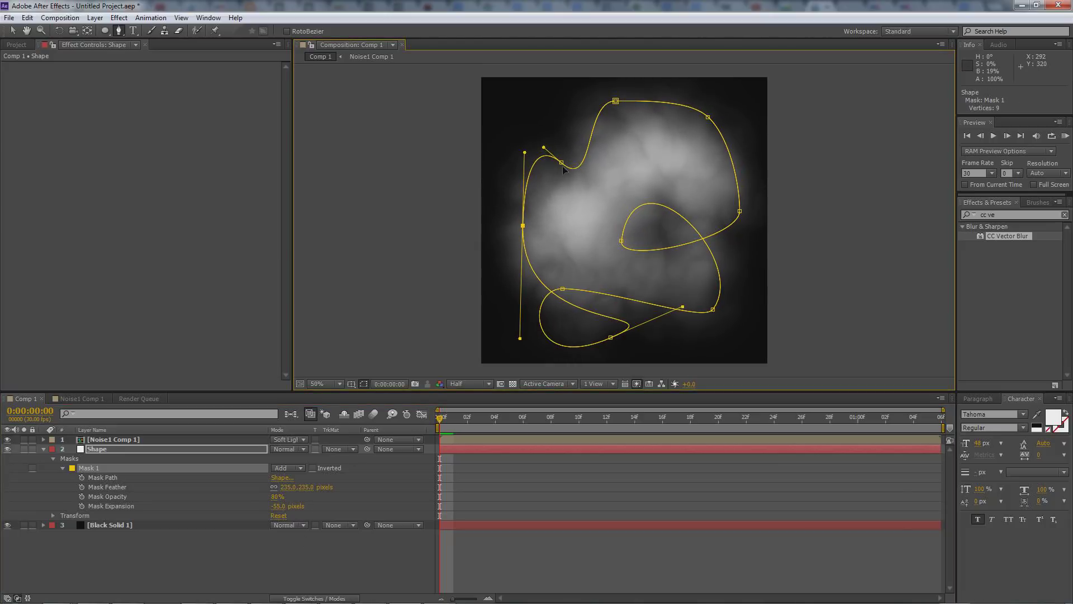
{"action": "left_click_drag", "start_coordinate": [563, 165], "coordinate": [587, 188]}
{"action": "left_click_drag", "start_coordinate": [616, 101], "coordinate": [572, 121]}
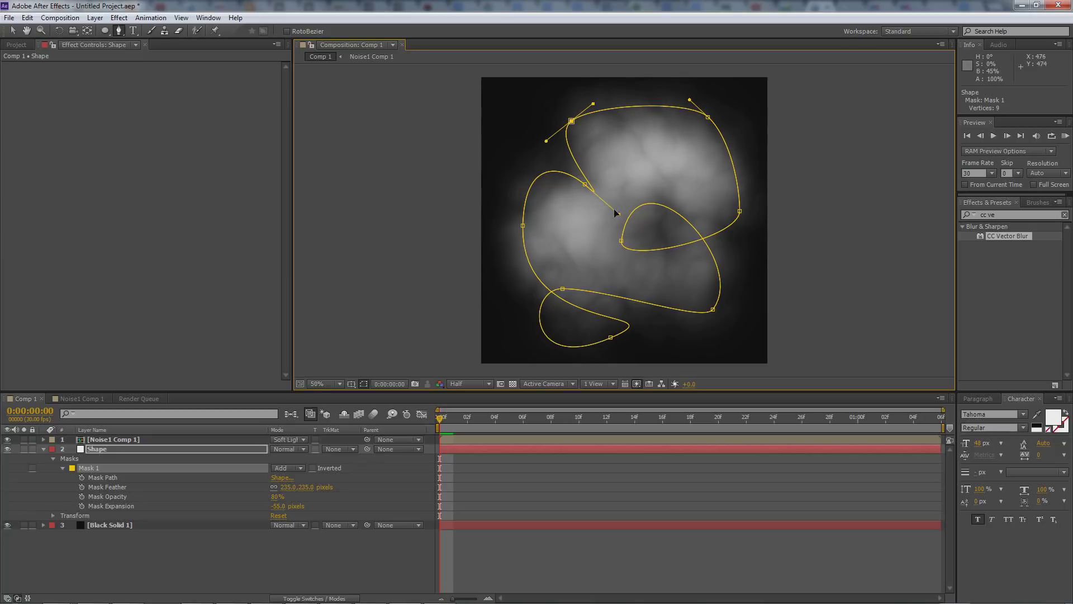
{"action": "left_click_drag", "start_coordinate": [622, 211], "coordinate": [582, 197]}
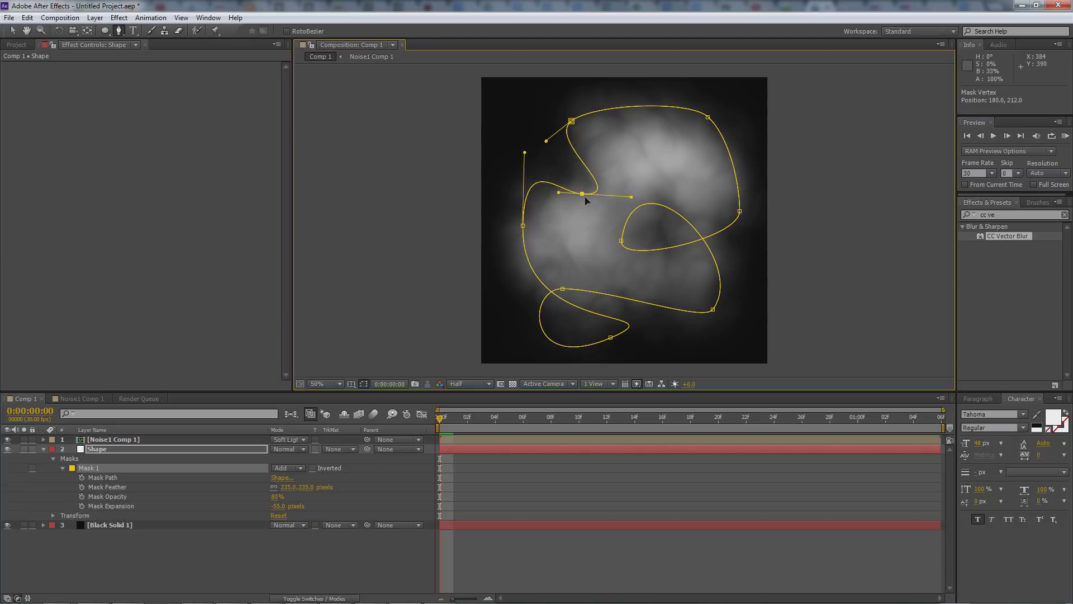
{"action": "left_click_drag", "start_coordinate": [708, 118], "coordinate": [698, 105]}
{"action": "left_click_drag", "start_coordinate": [594, 104], "coordinate": [595, 136]}
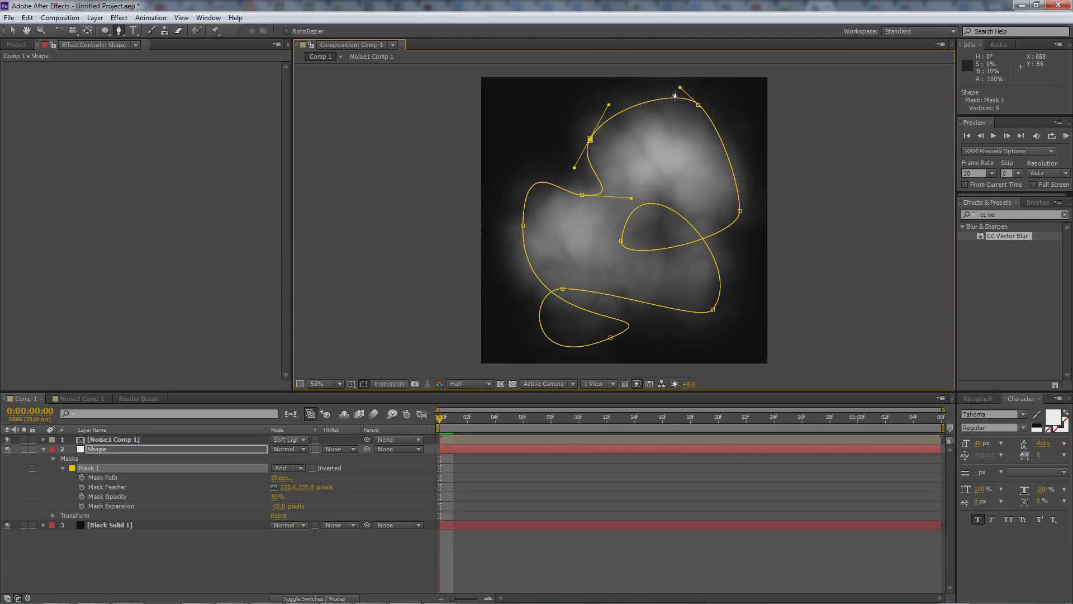
{"action": "left_click_drag", "start_coordinate": [698, 106], "coordinate": [701, 118]}
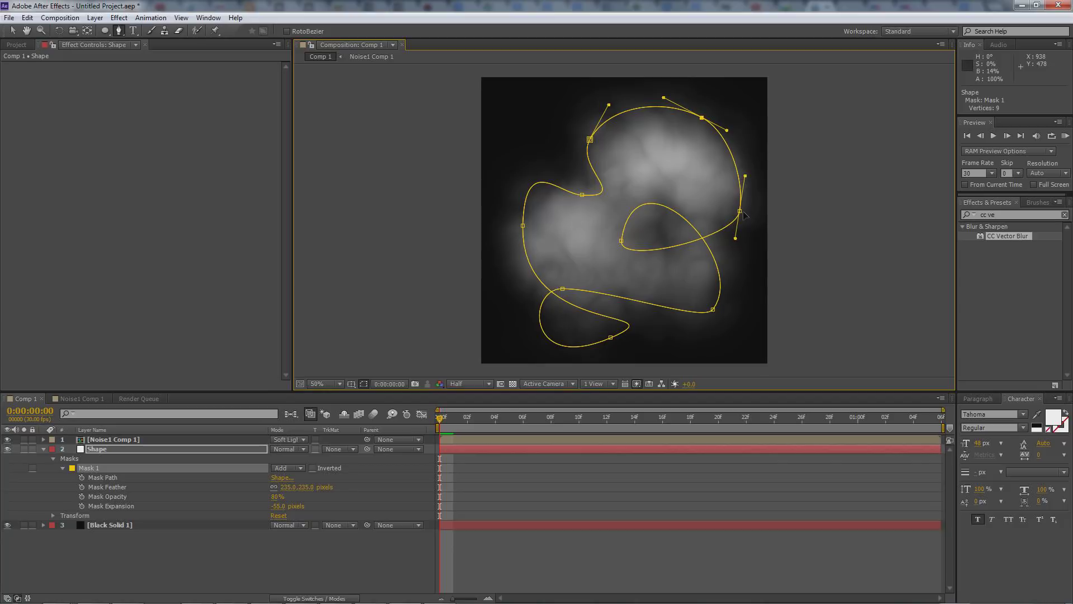
{"action": "left_click_drag", "start_coordinate": [738, 214], "coordinate": [735, 214]}
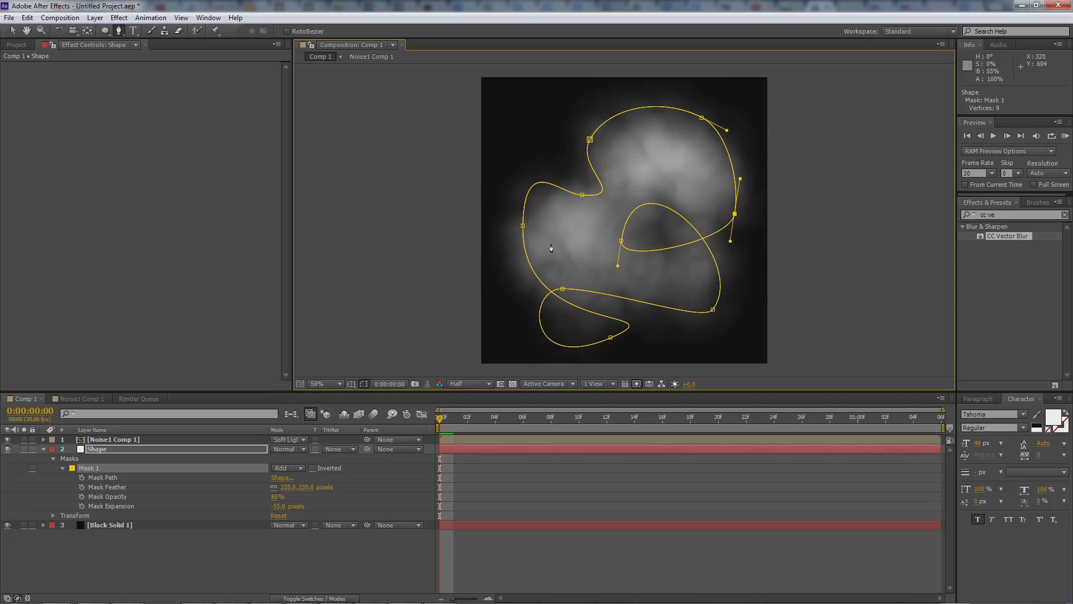
- Free-transform the whole mask path, rotating it 106.4° at 100% scale and repositioning it within the composition frame
{"action": "double_click", "coordinate": [523, 227]}
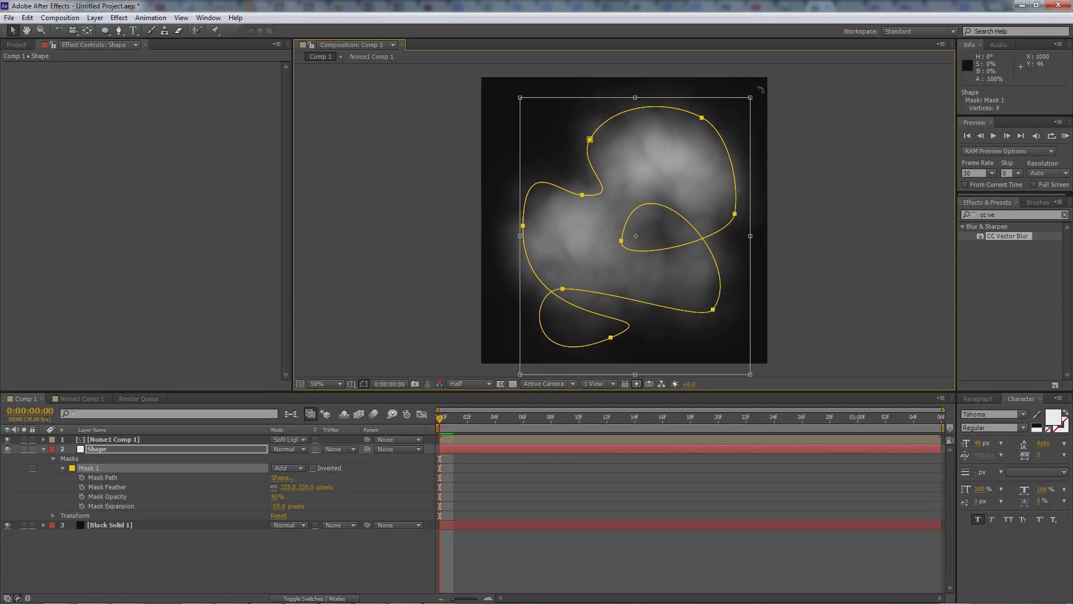
{"action": "mouse_move", "coordinate": [760, 90]}
{"action": "left_mouse_down"}
{"action": "mouse_move", "coordinate": [795, 281]}
{"action": "mouse_move", "coordinate": [743, 78]}
{"action": "left_mouse_up"}
{"action": "mouse_move", "coordinate": [719, 269]}
{"action": "left_mouse_down"}
{"action": "mouse_move", "coordinate": [701, 248]}
{"action": "mouse_move", "coordinate": [707, 257]}
{"action": "left_mouse_up"}
{"action": "left_click_drag", "start_coordinate": [778, 323], "coordinate": [705, 375]}
{"action": "left_click_drag", "start_coordinate": [677, 306], "coordinate": [676, 301]}
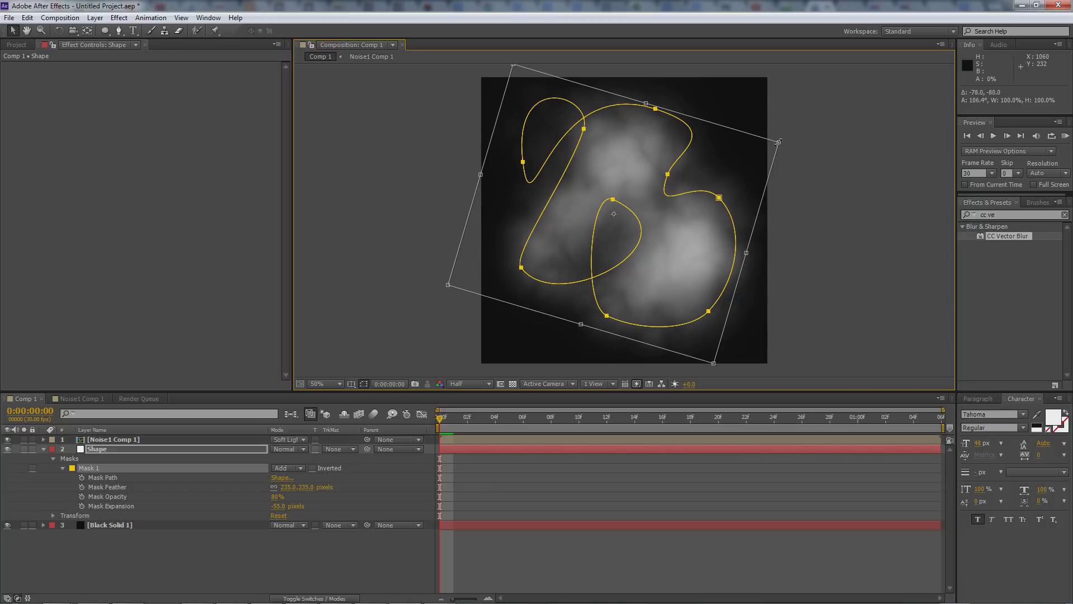
{"action": "left_click_drag", "start_coordinate": [778, 143], "coordinate": [751, 154]}
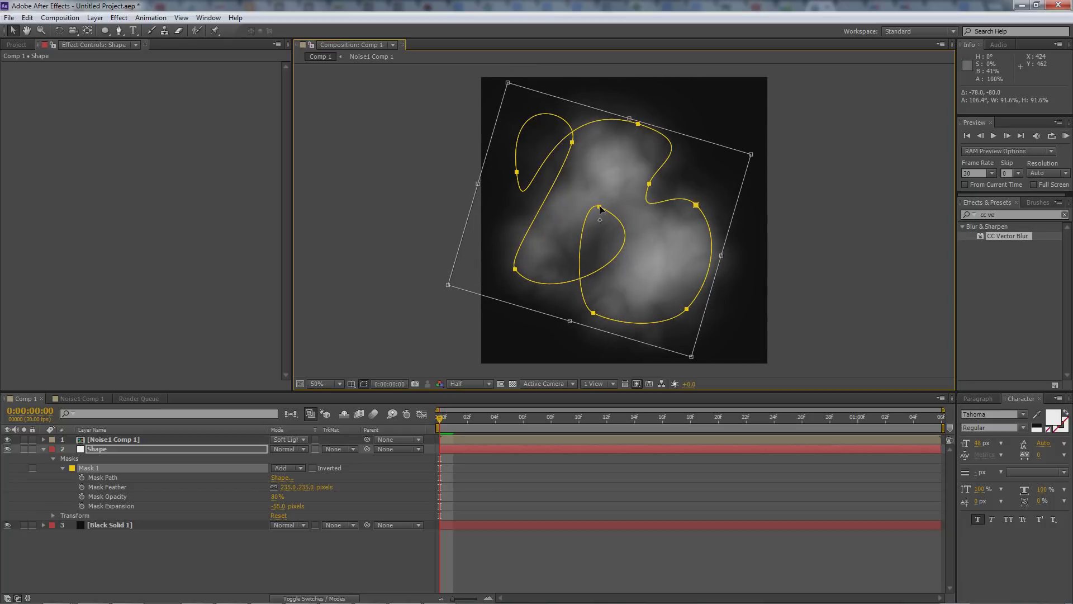
{"action": "left_click_drag", "start_coordinate": [600, 209], "coordinate": [619, 206]}
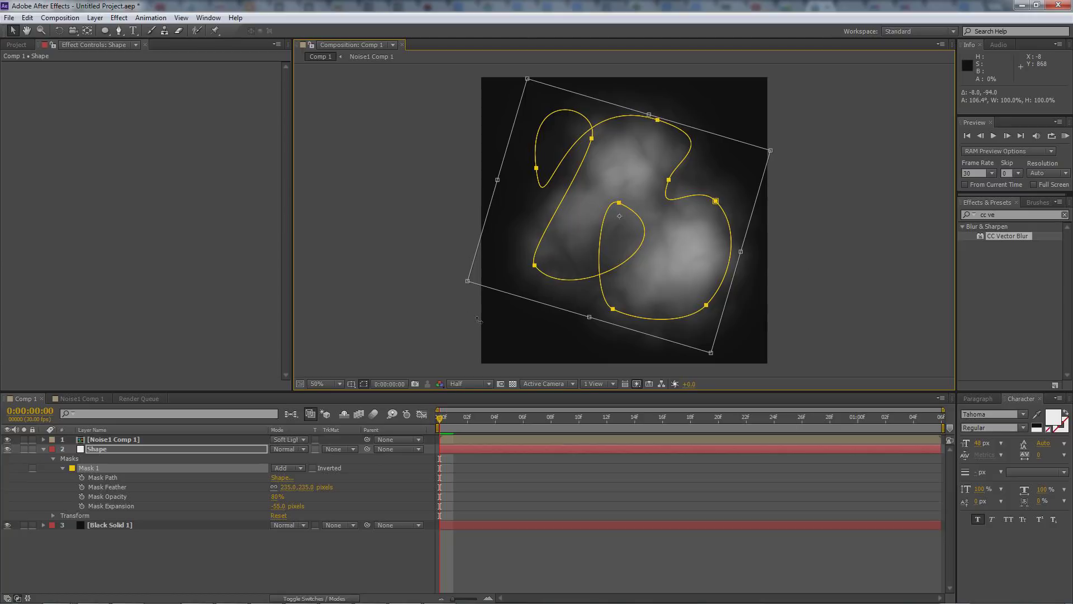
{"action": "key", "text": "Return"}
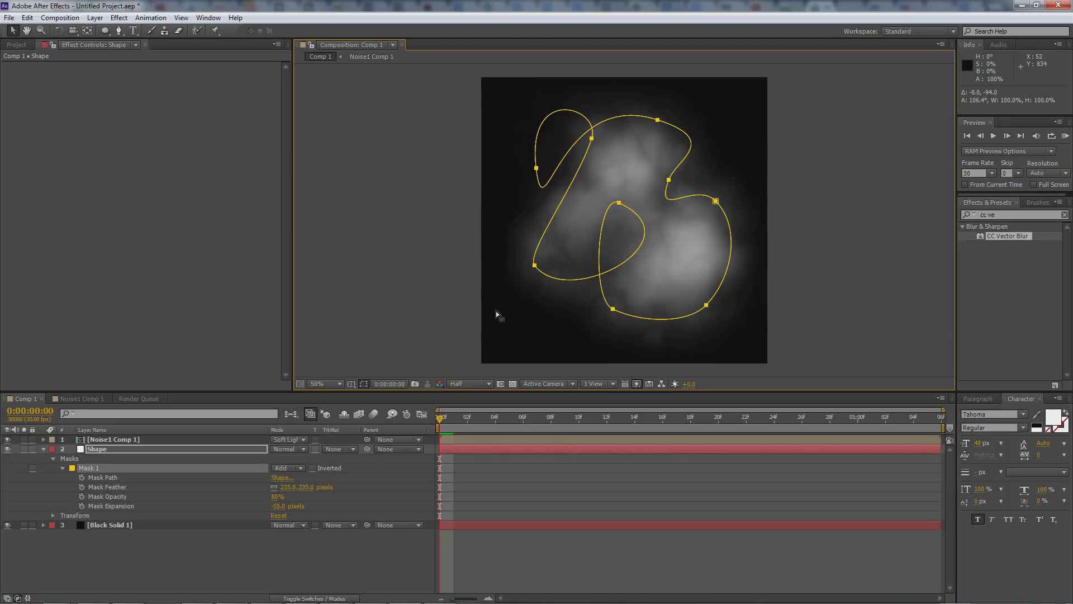
- Reshape the rotated mask's upper part by widening the upper-left loop and extending the upper-right lobe outward
{"action": "left_click_drag", "start_coordinate": [511, 293], "coordinate": [498, 210]}
{"action": "left_click_drag", "start_coordinate": [536, 168], "coordinate": [517, 158]}
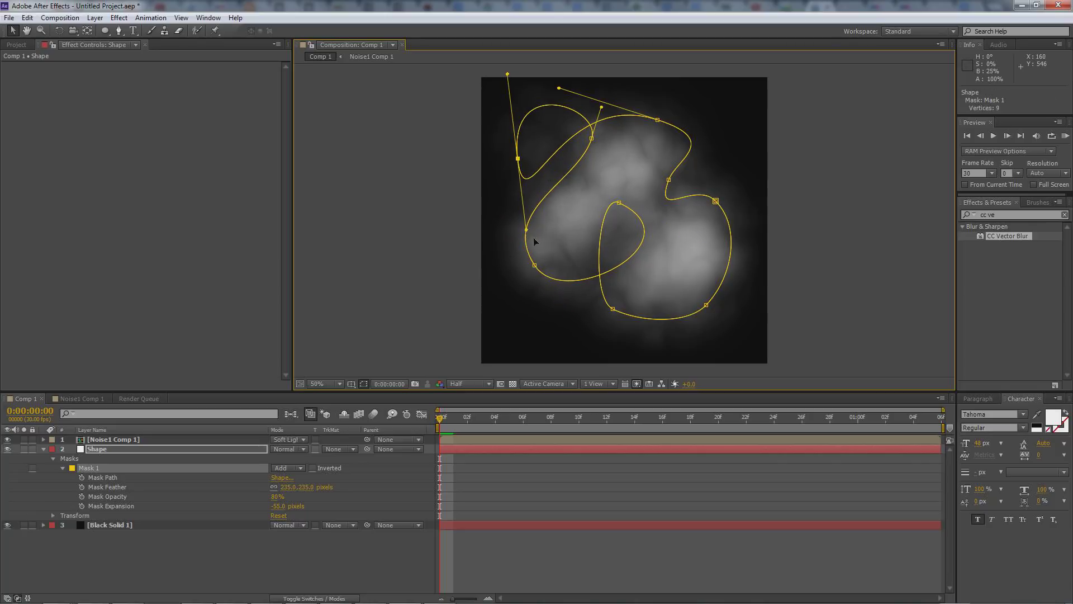
{"action": "left_click_drag", "start_coordinate": [527, 230], "coordinate": [538, 261]}
{"action": "left_click_drag", "start_coordinate": [518, 159], "coordinate": [522, 174]}
{"action": "left_click", "coordinate": [672, 179]}
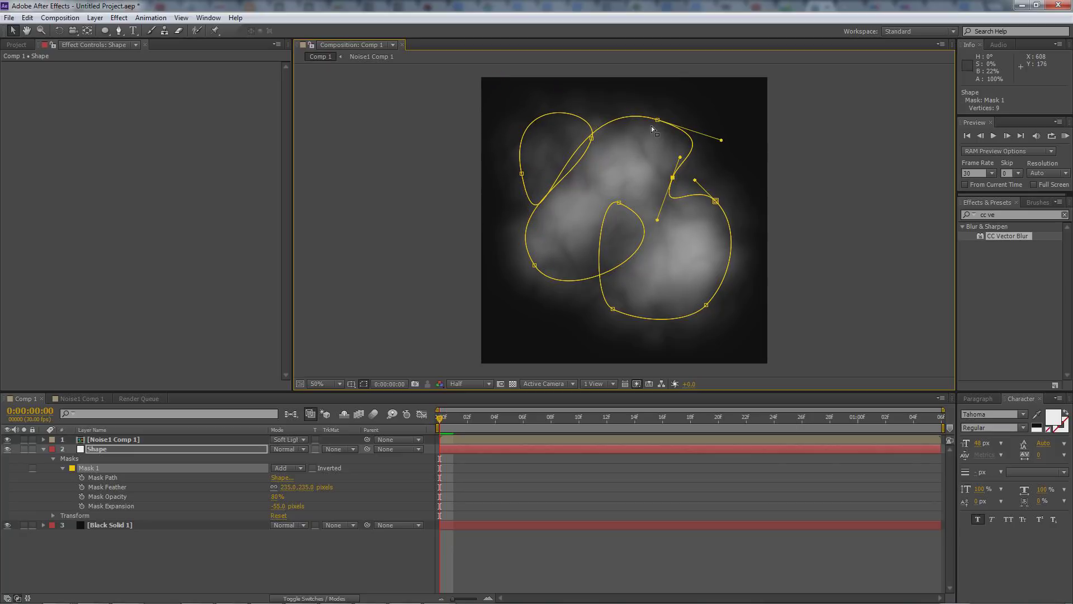
{"action": "left_click_drag", "start_coordinate": [656, 121], "coordinate": [697, 116]}
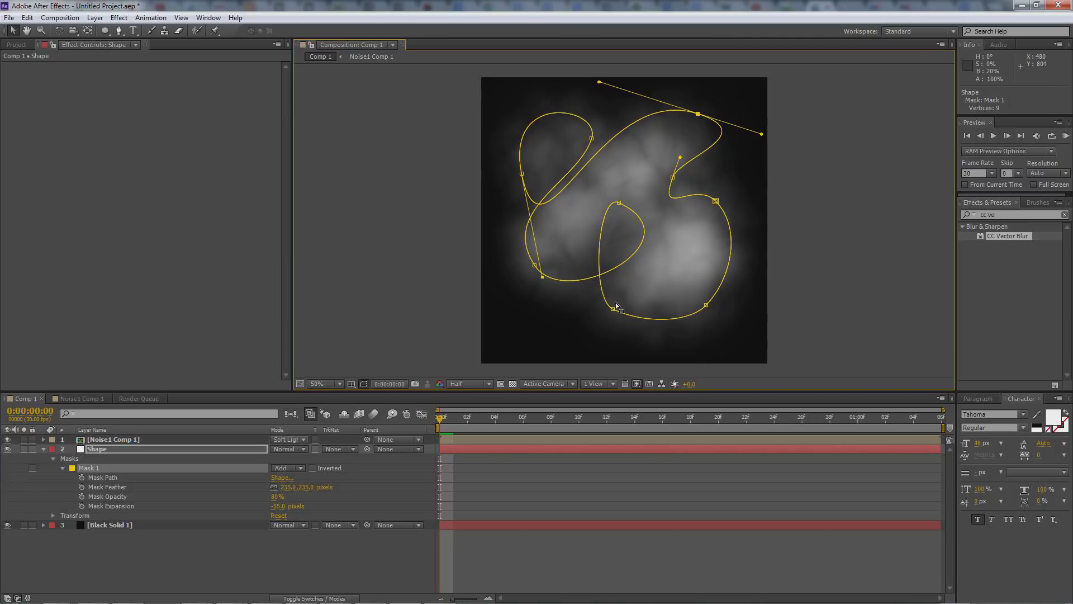
- Reshape the mask's lower loop by moving its vertices and adjusting the handles, and play a RAM preview
{"action": "left_click_drag", "start_coordinate": [613, 309], "coordinate": [576, 324]}
{"action": "left_click_drag", "start_coordinate": [619, 202], "coordinate": [674, 249]}
{"action": "left_click_drag", "start_coordinate": [618, 225], "coordinate": [619, 232]}
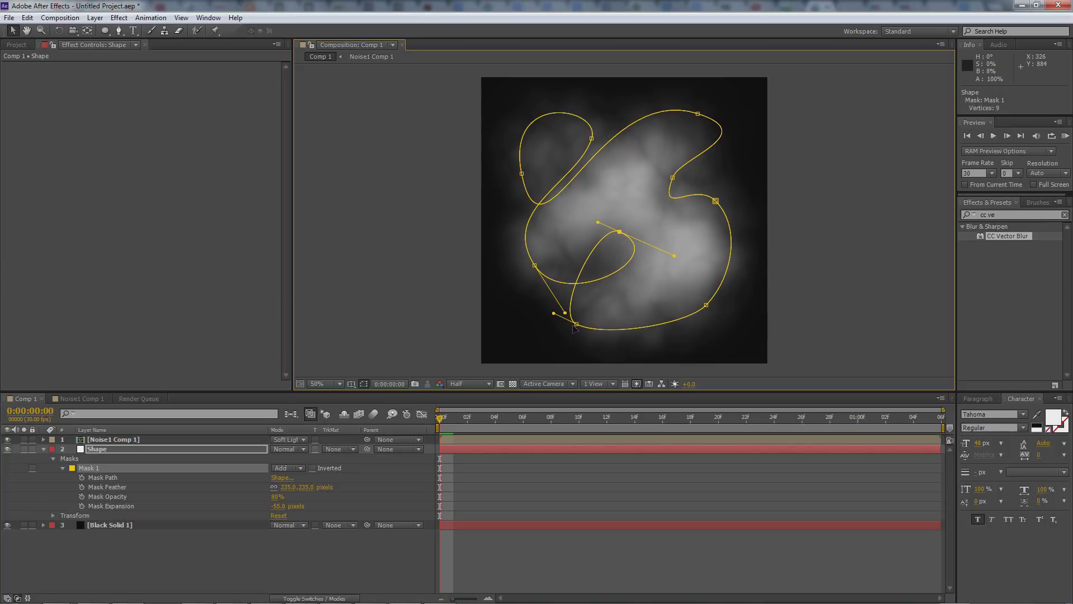
{"action": "left_click_drag", "start_coordinate": [576, 324], "coordinate": [561, 285]}
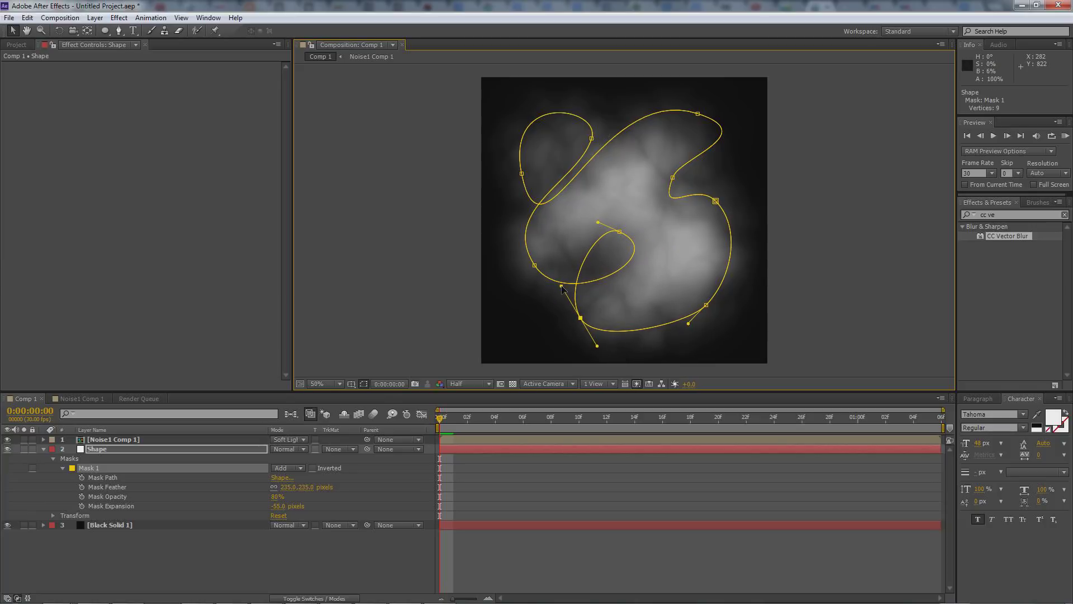
{"action": "left_click", "coordinate": [1065, 136]}
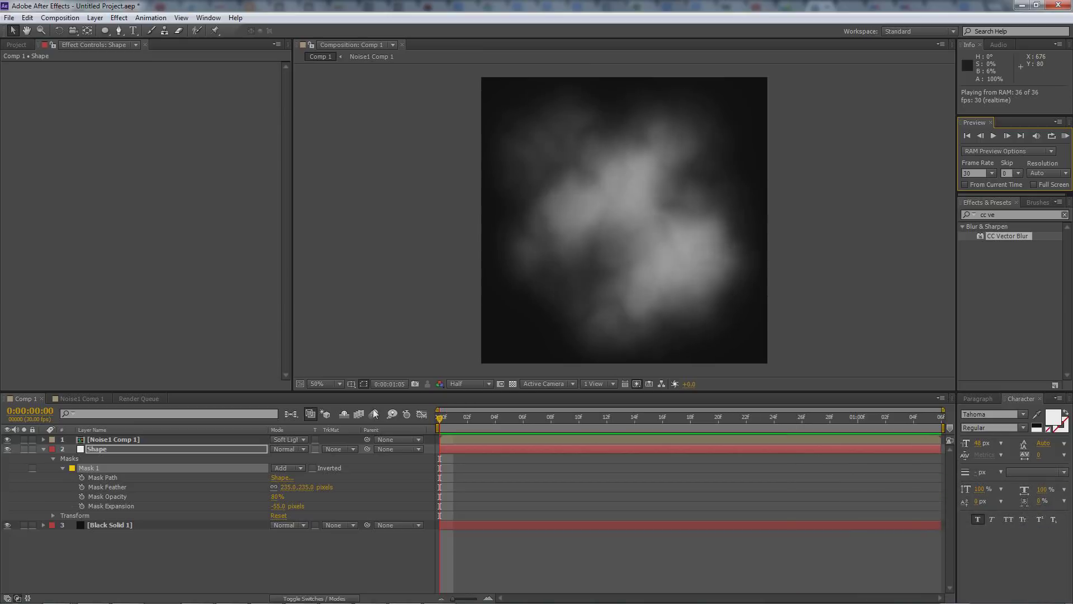
{"action": "left_click", "coordinate": [152, 562]}
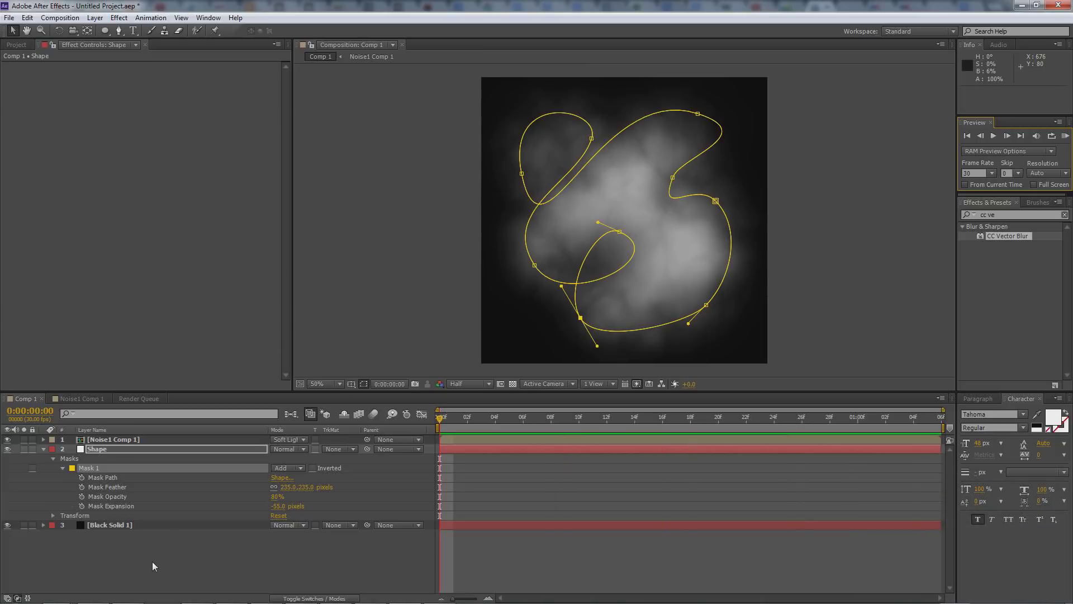
{"action": "right_click", "coordinate": [152, 562]}
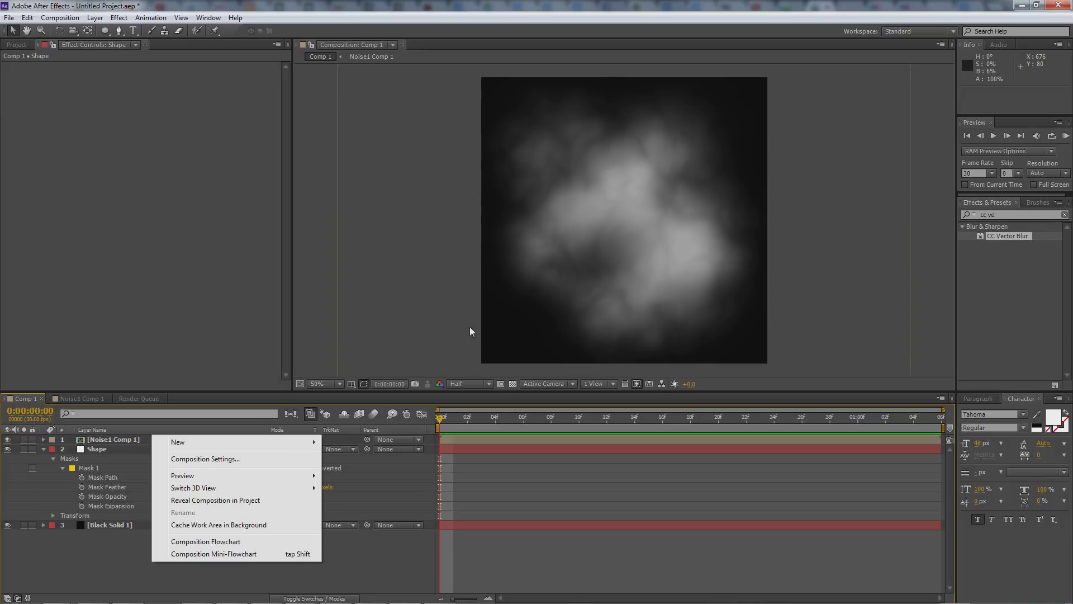
{"action": "left_click", "coordinate": [214, 460]}
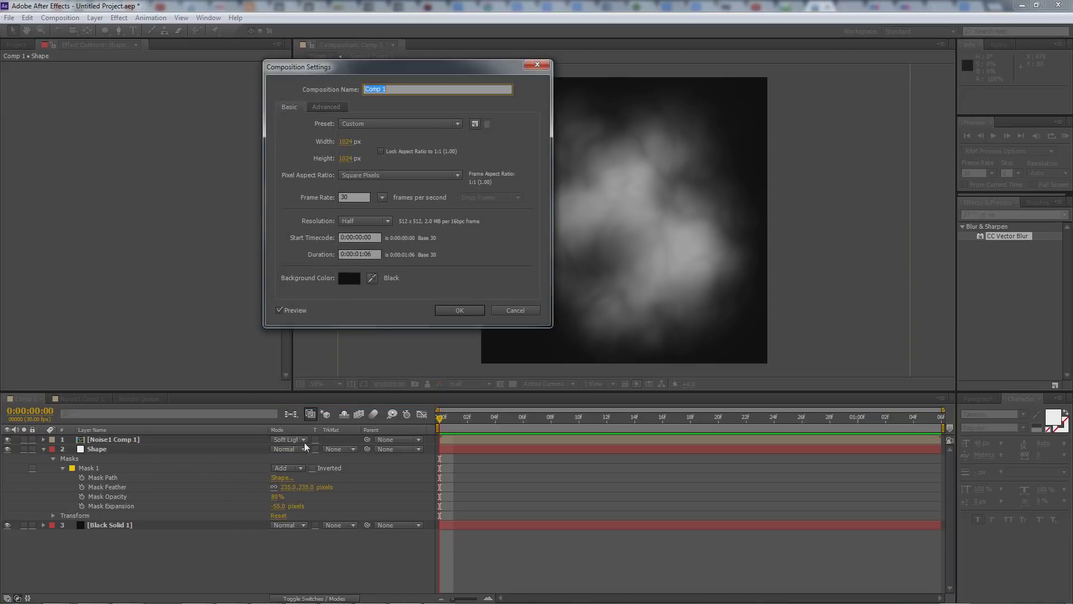
{"action": "left_click", "coordinate": [516, 312]}
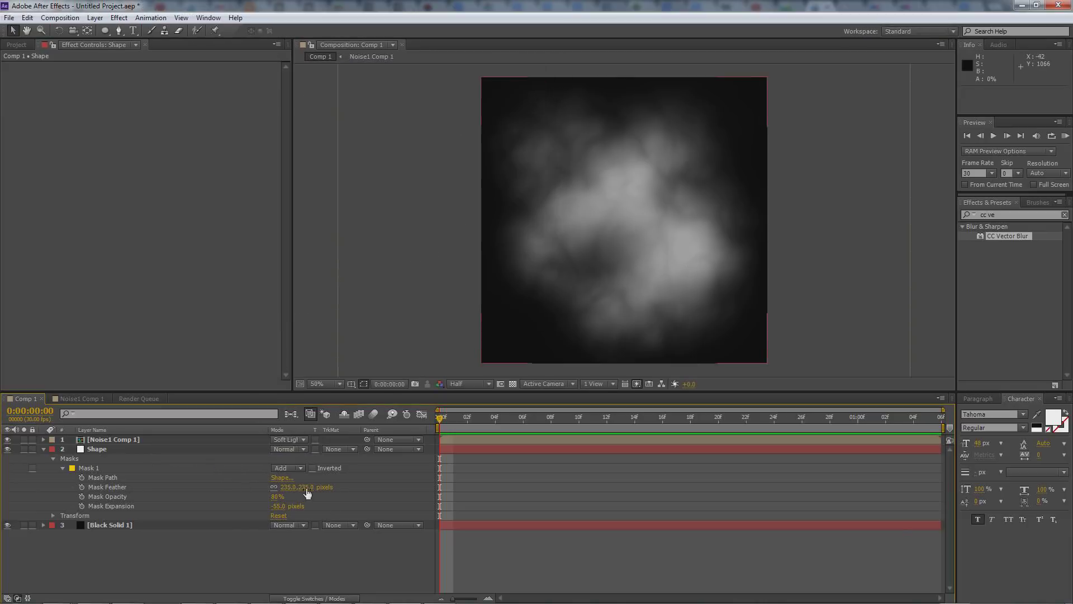
- Add an adjustment layer above the other layers and apply a Curves effect that brightens the smoke
{"action": "right_click", "coordinate": [291, 558]}
{"action": "mouse_move", "coordinate": [351, 440]}
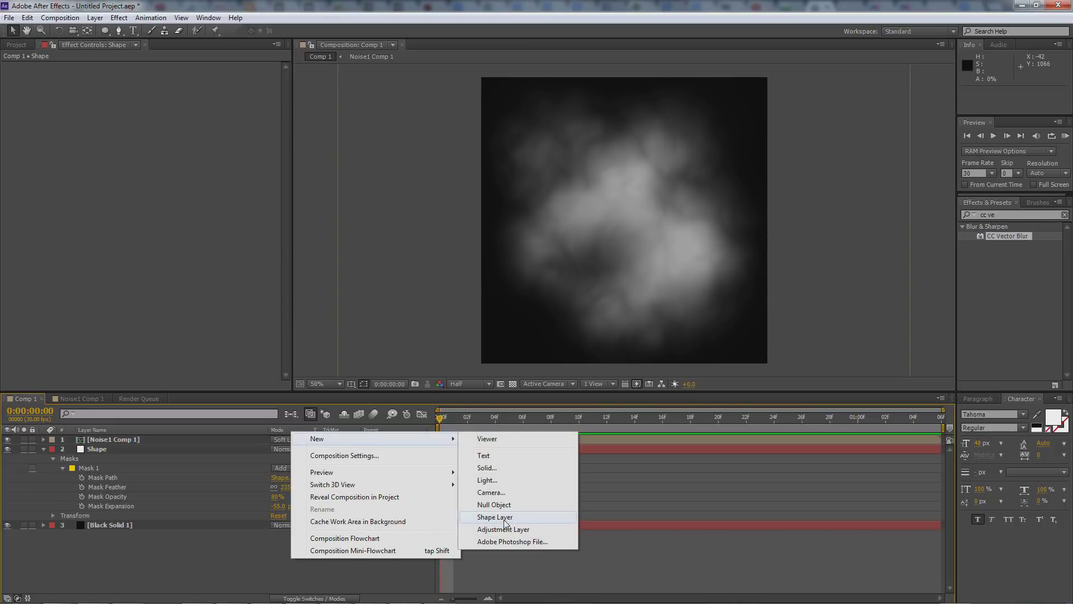
{"action": "left_click", "coordinate": [503, 528]}
{"action": "left_click", "coordinate": [1005, 216]}
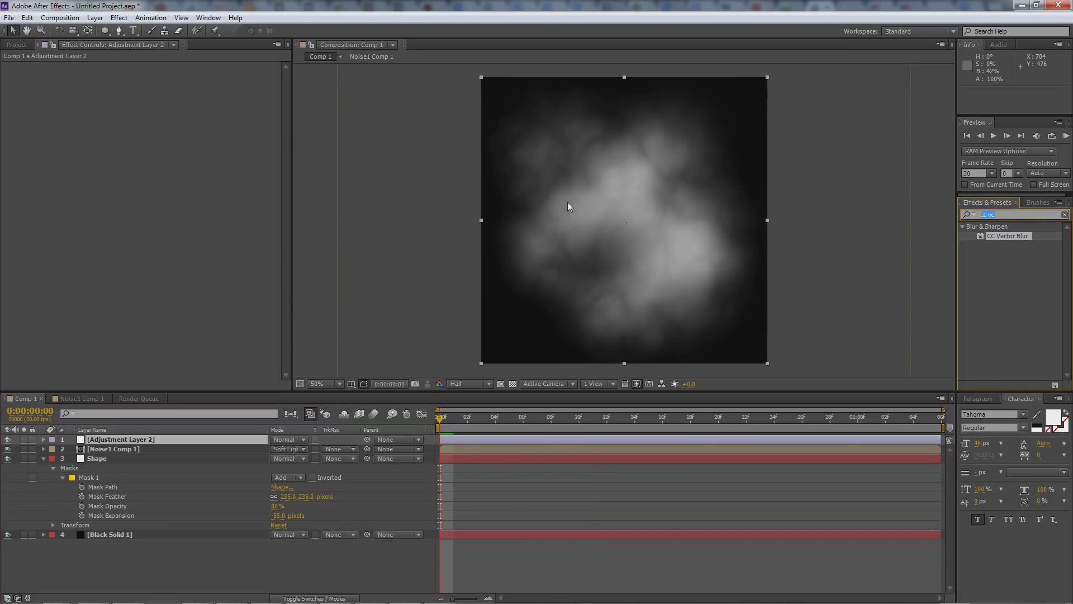
{"action": "type", "text": "curv"}
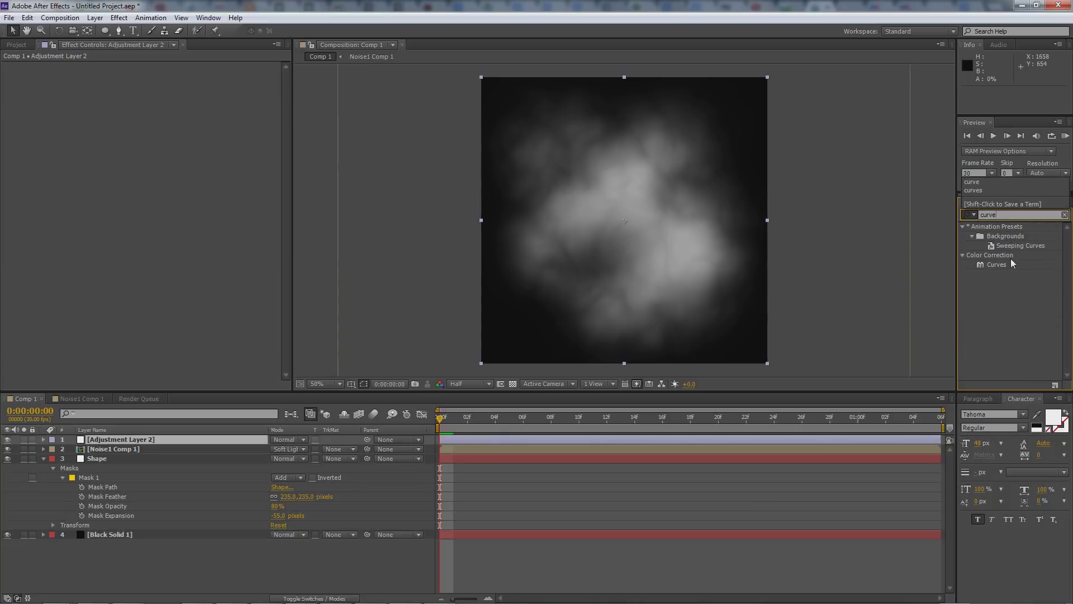
{"action": "left_click_drag", "start_coordinate": [997, 264], "coordinate": [173, 274]}
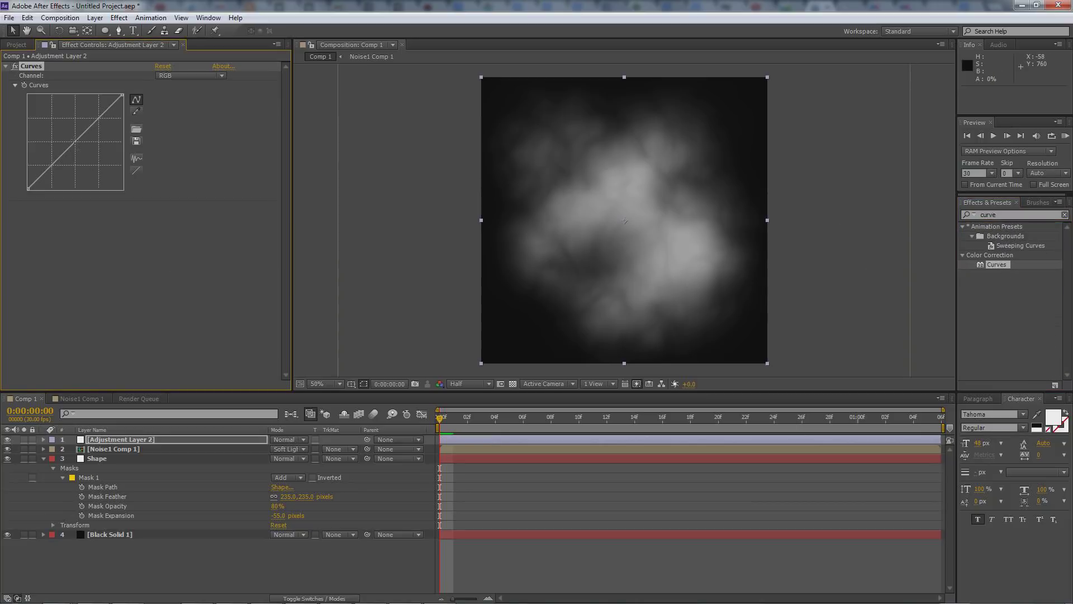
{"action": "left_click_drag", "start_coordinate": [76, 142], "coordinate": [64, 138]}
{"action": "left_click_drag", "start_coordinate": [122, 95], "coordinate": [111, 94]}
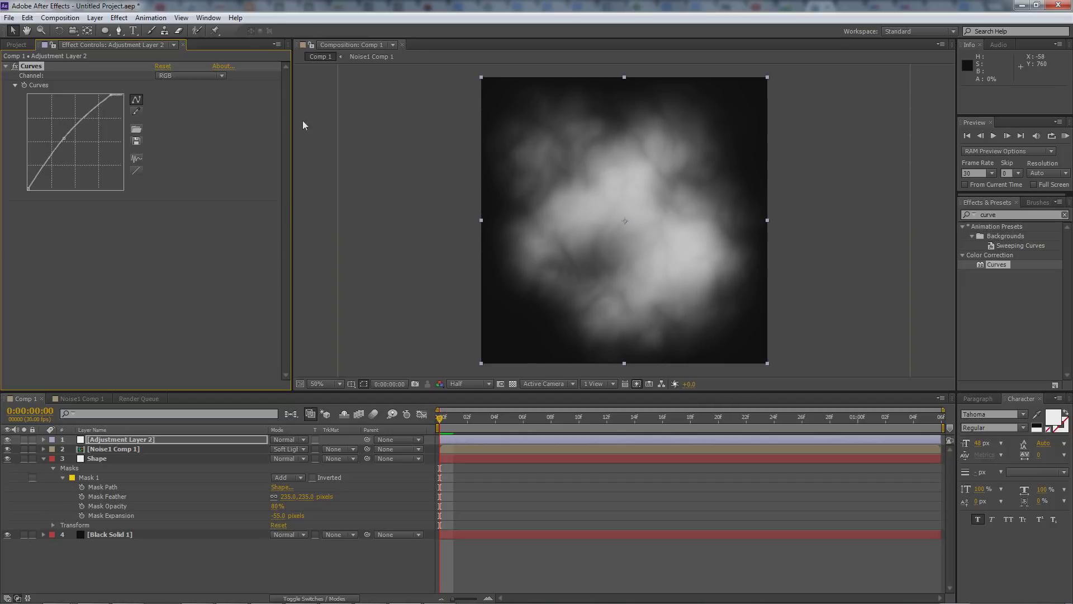
- Find the Levels effect and apply it to the adjustment layer below Curves
{"action": "left_click_drag", "start_coordinate": [1001, 215], "coordinate": [852, 194]}
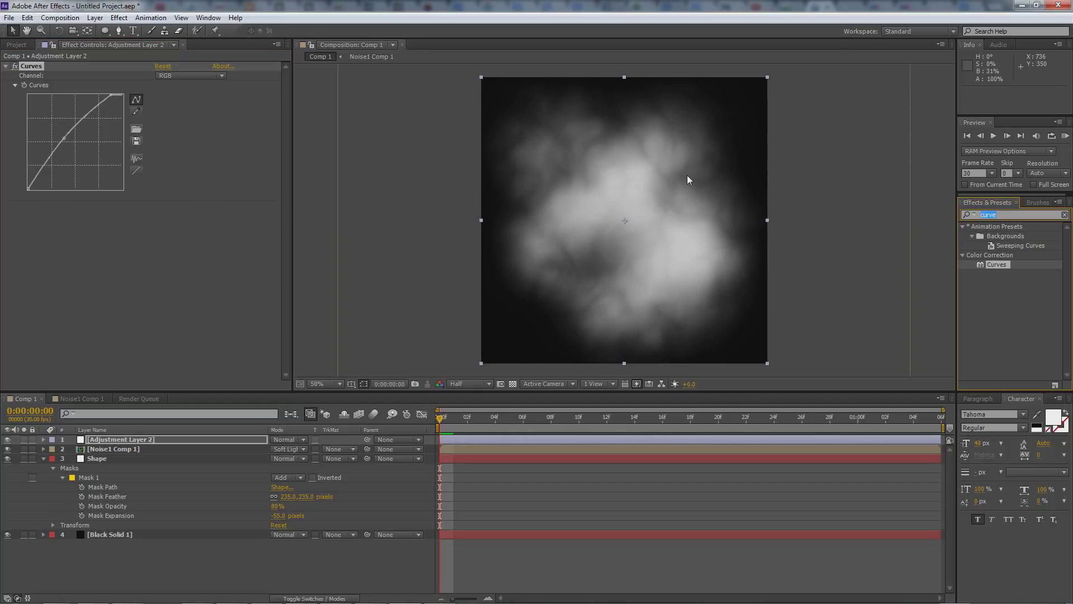
{"action": "type", "text": "level"}
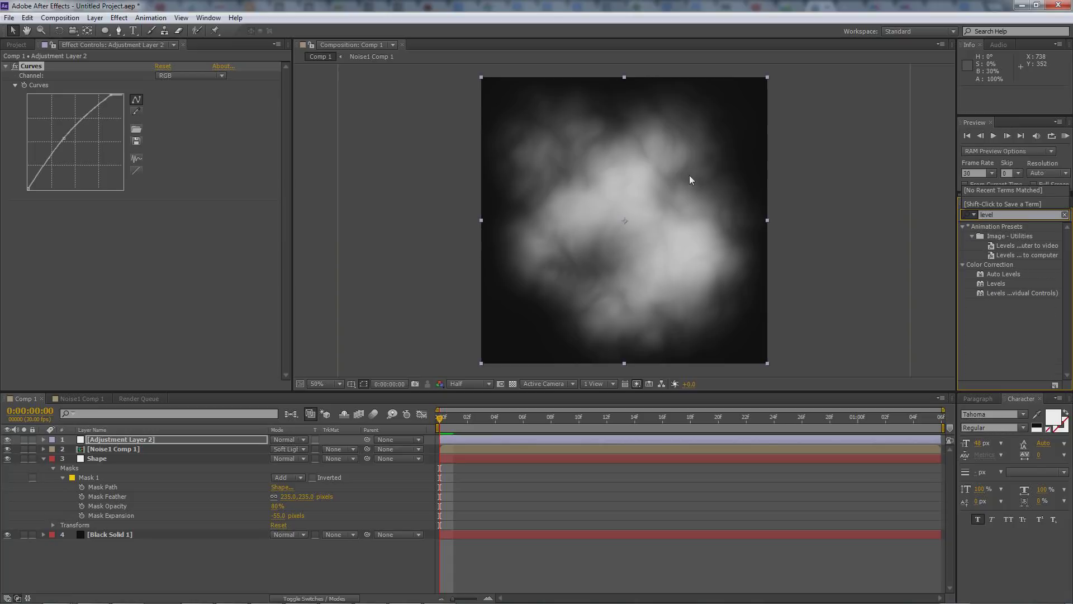
{"action": "left_click", "coordinate": [998, 283]}
{"action": "left_click_drag", "start_coordinate": [1001, 281], "coordinate": [326, 335]}
{"action": "left_click", "coordinate": [1021, 334]}
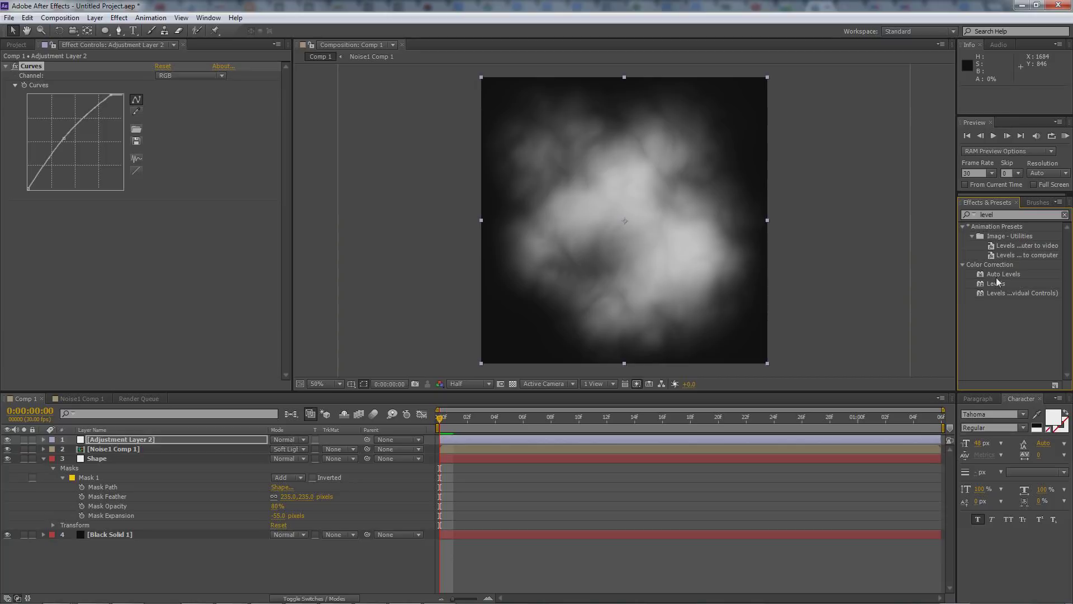
{"action": "left_click_drag", "start_coordinate": [995, 287], "coordinate": [168, 257]}
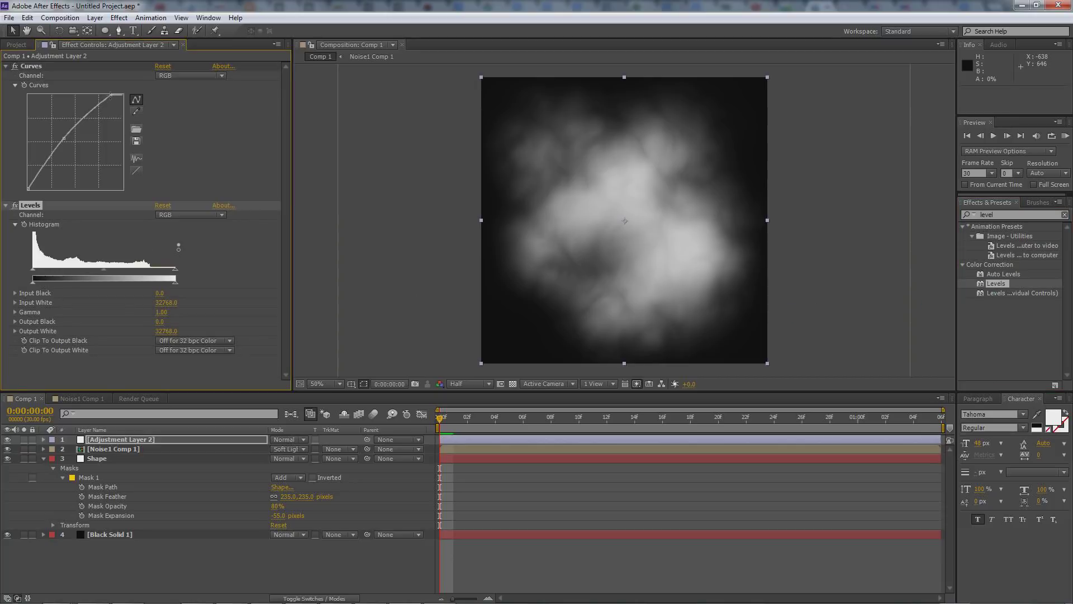
- Try a steeper RGB curve with a raised midpoint and an inward white point, and reset it to a straight line
{"action": "left_click_drag", "start_coordinate": [110, 94], "coordinate": [90, 95]}
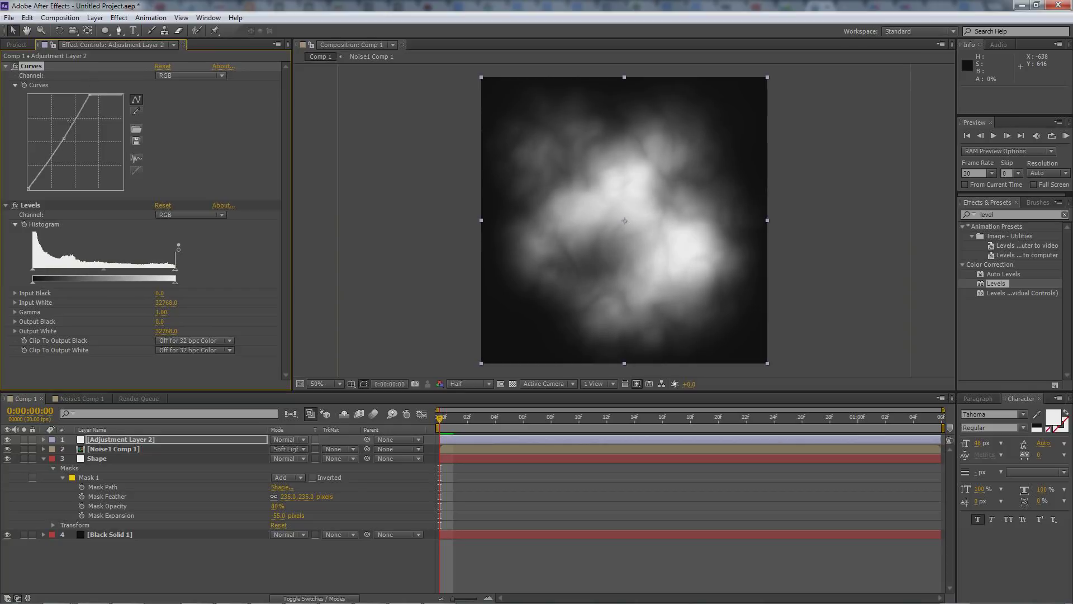
{"action": "left_click_drag", "start_coordinate": [63, 138], "coordinate": [55, 136]}
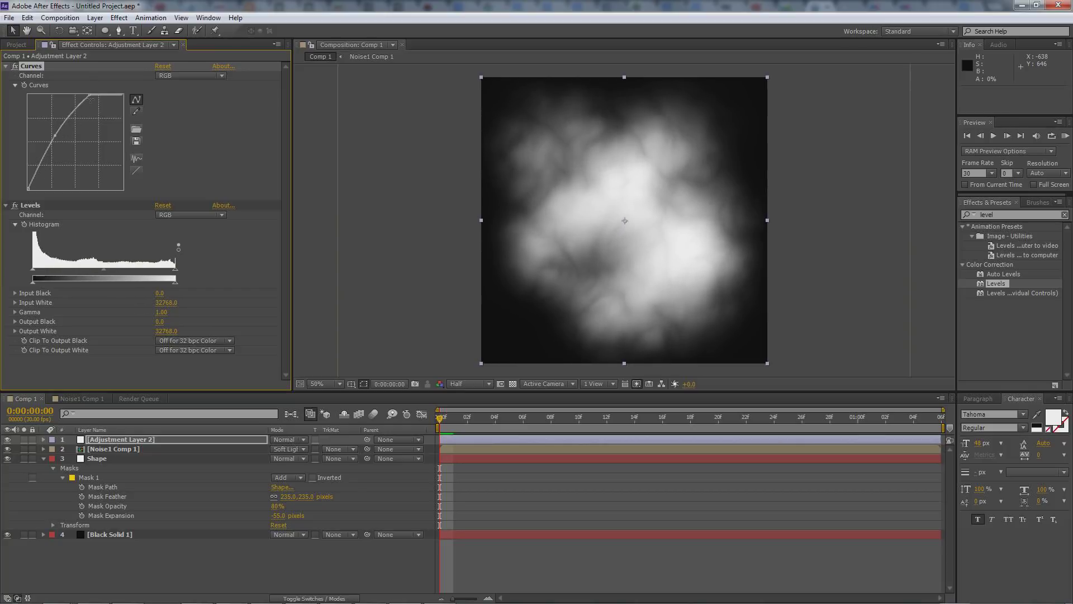
{"action": "left_click_drag", "start_coordinate": [89, 95], "coordinate": [99, 99]}
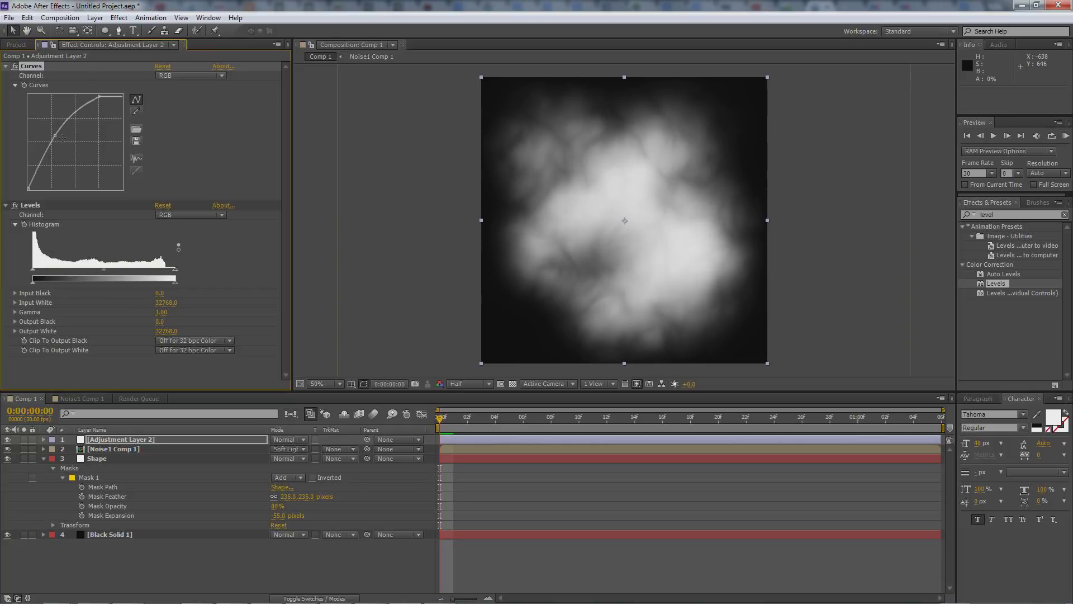
{"action": "left_click_drag", "start_coordinate": [55, 136], "coordinate": [55, 136]}
{"action": "left_click_drag", "start_coordinate": [99, 97], "coordinate": [95, 86]}
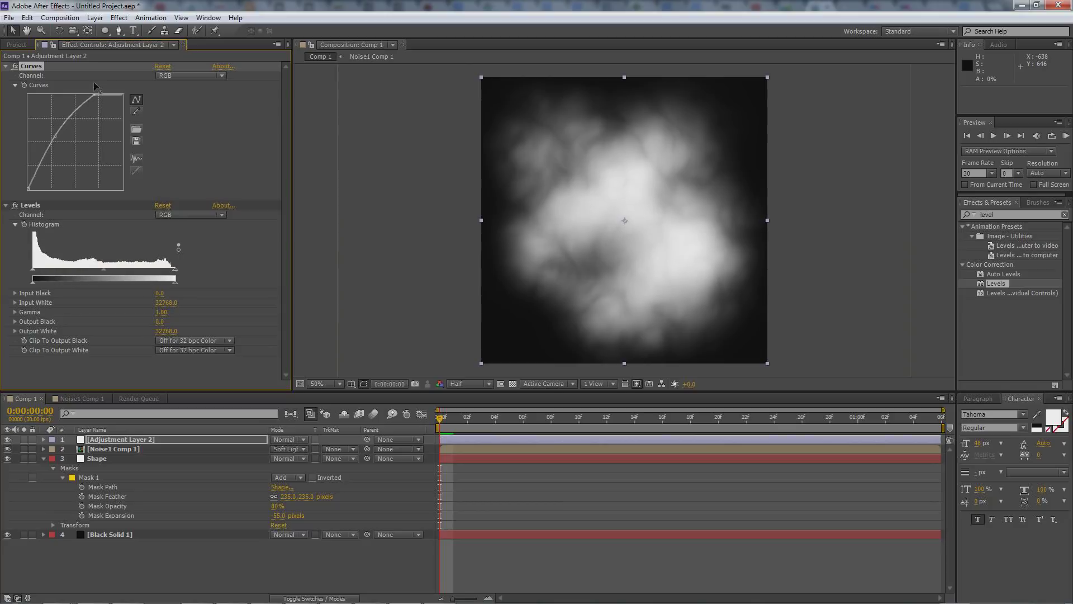
{"action": "left_click", "coordinate": [137, 171]}
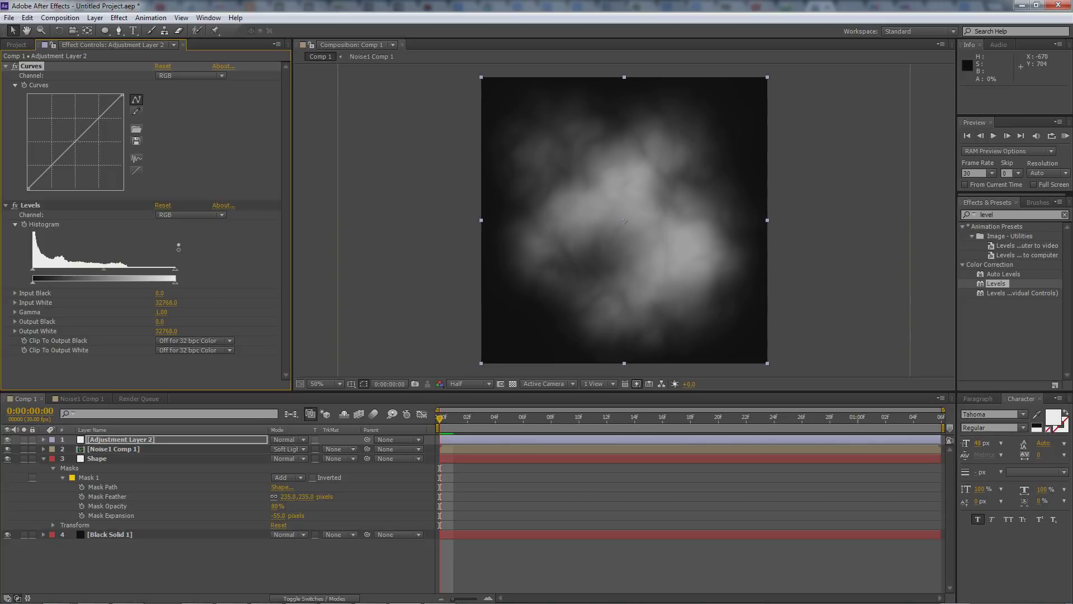
- Brighten the smoke in Curves by raising the midtone point and moving the white point inward along the upper edge
{"action": "left_click_drag", "start_coordinate": [74, 143], "coordinate": [62, 141]}
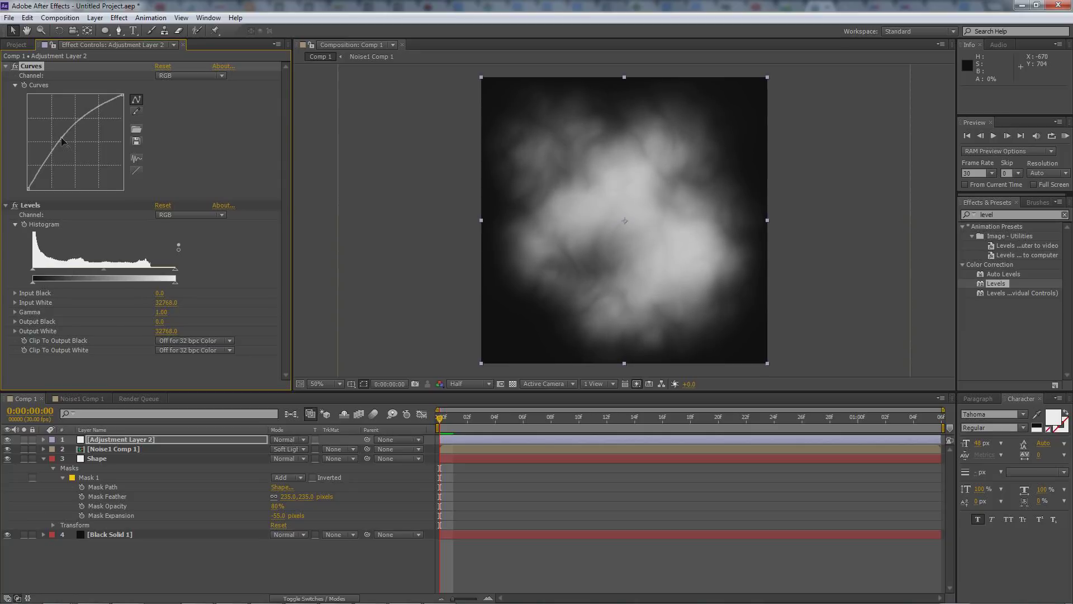
{"action": "left_click_drag", "start_coordinate": [122, 95], "coordinate": [93, 82]}
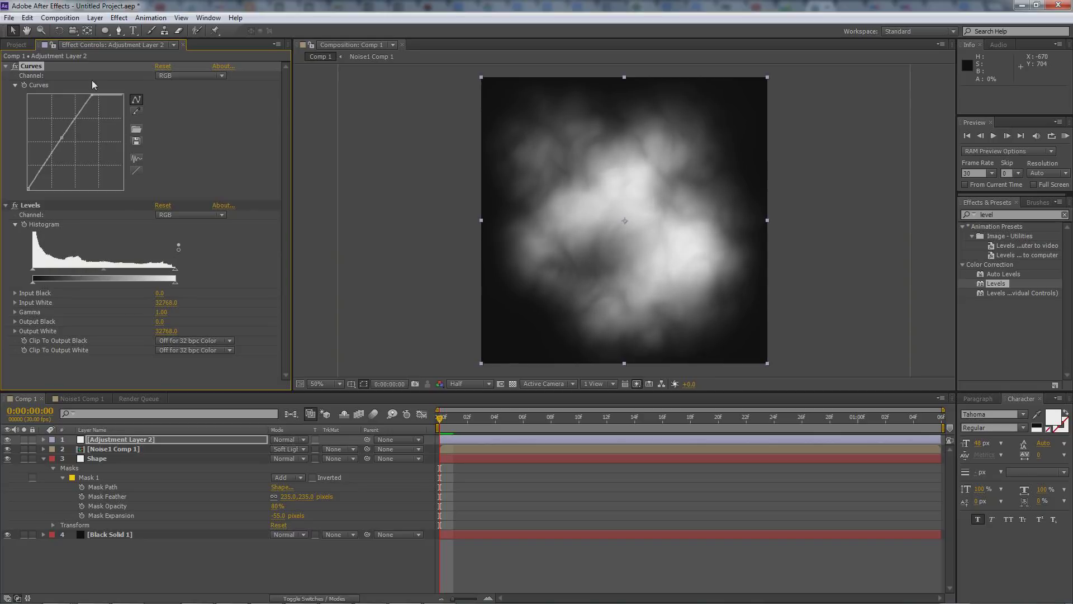
{"action": "left_click_drag", "start_coordinate": [62, 139], "coordinate": [60, 138]}
{"action": "left_click_drag", "start_coordinate": [93, 99], "coordinate": [96, 96]}
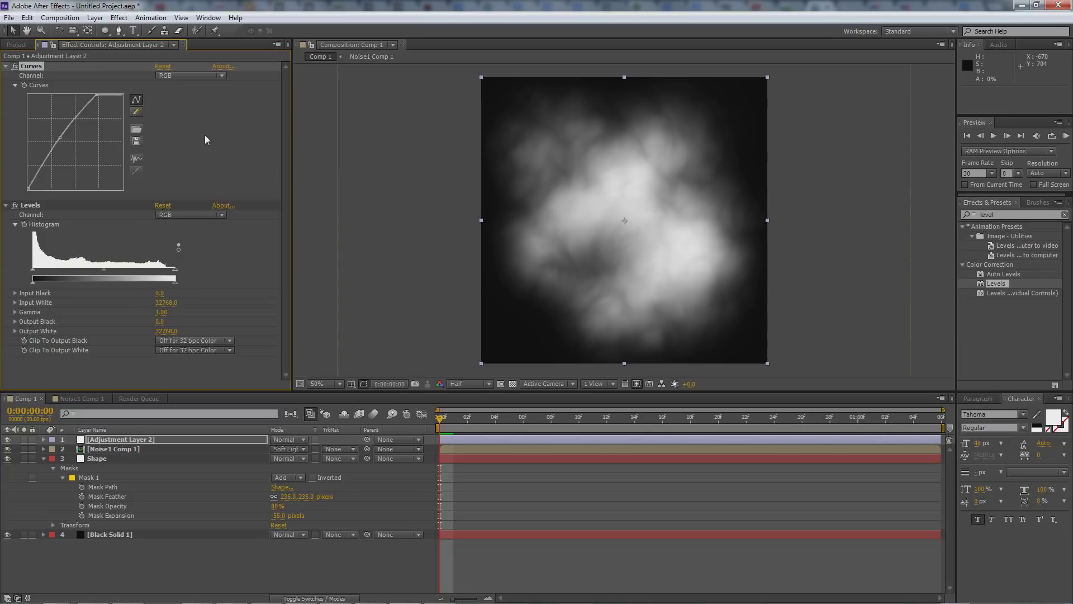
- Preview the brightened smoke and scrub through the whole timeline, returning to frame 2
{"action": "left_click", "coordinate": [1065, 137]}
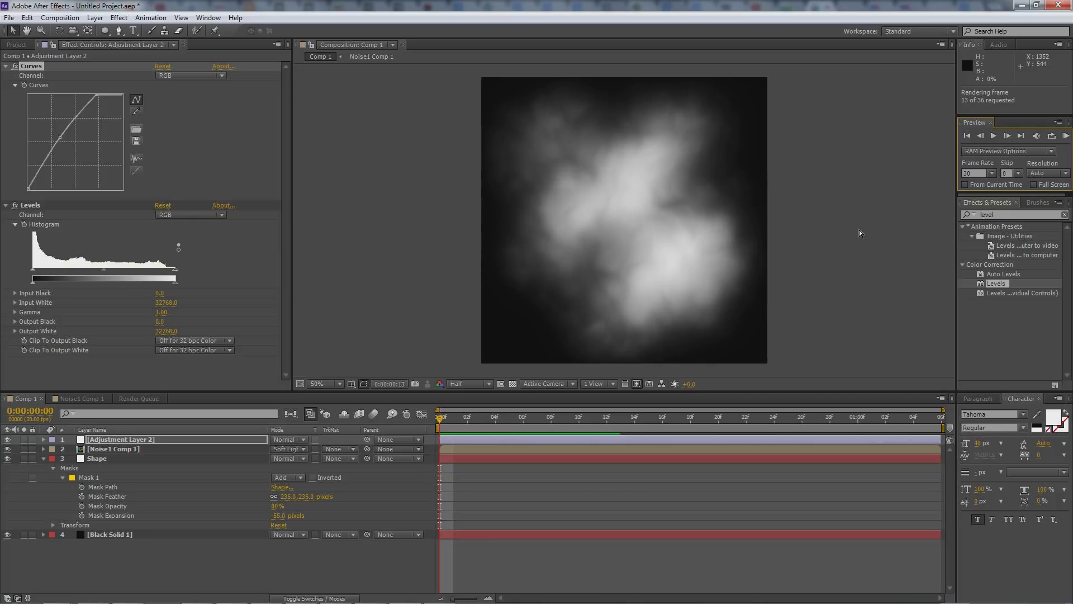
{"action": "left_click", "coordinate": [482, 418]}
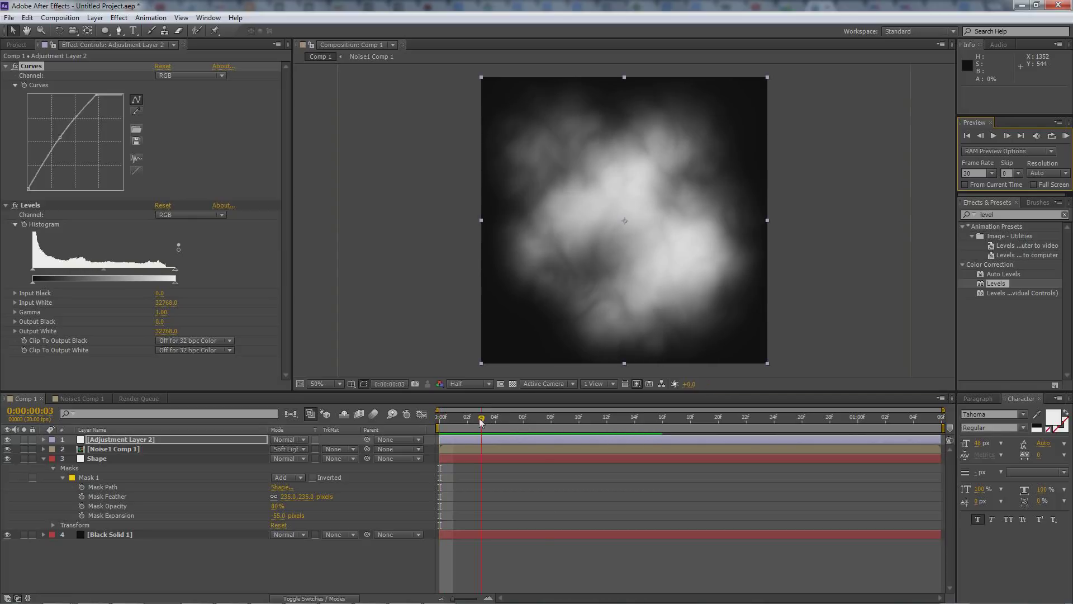
{"action": "left_click_drag", "start_coordinate": [484, 420], "coordinate": [565, 420]}
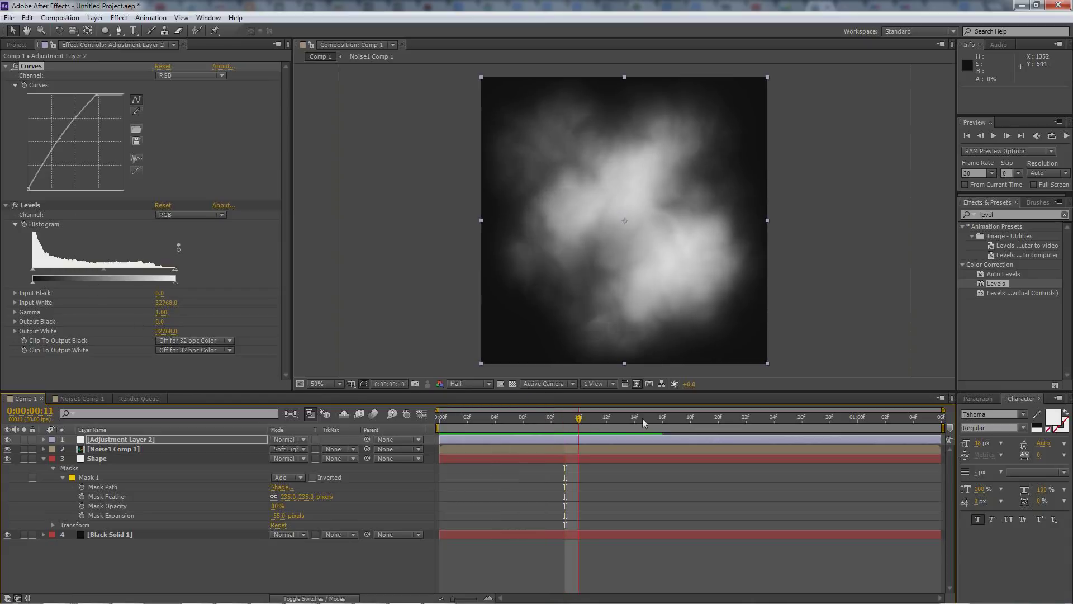
{"action": "left_click", "coordinate": [676, 419]}
{"action": "left_click", "coordinate": [733, 420]}
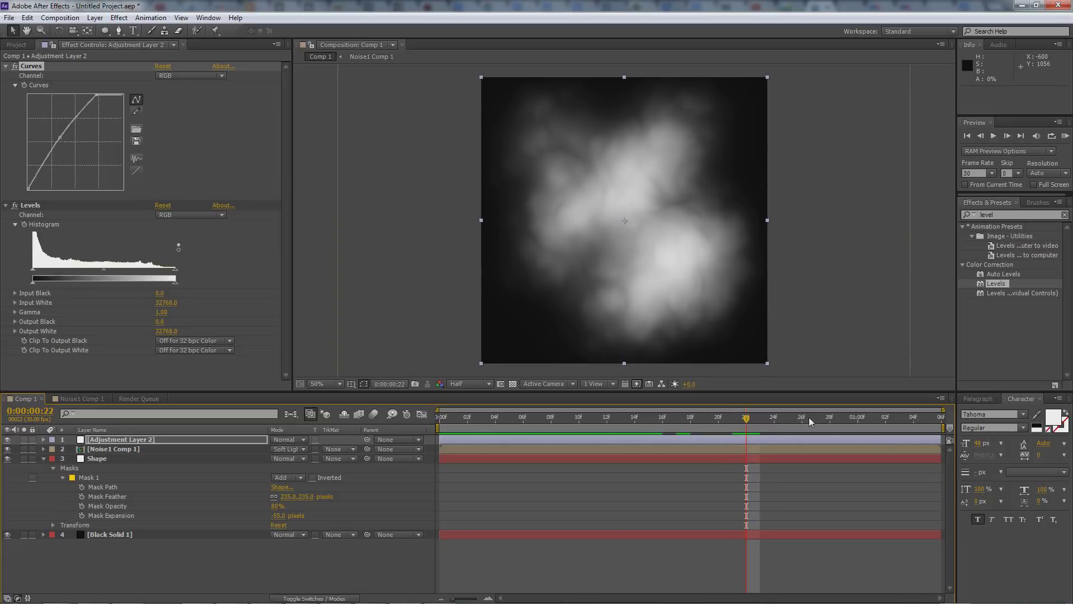
{"action": "left_click", "coordinate": [859, 421]}
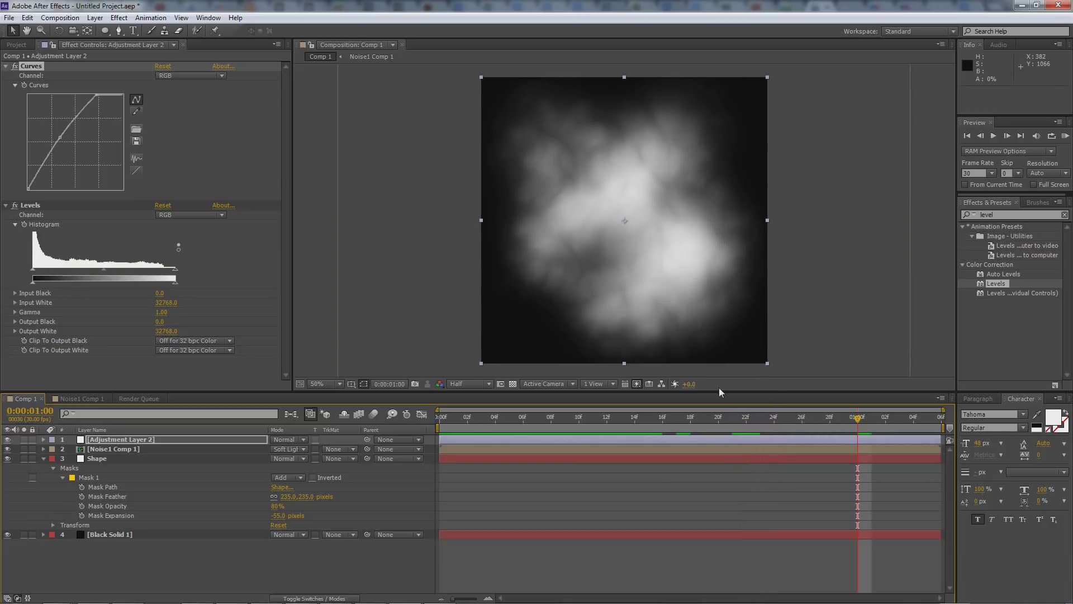
{"action": "left_click", "coordinate": [900, 420]}
{"action": "left_click_drag", "start_coordinate": [918, 424], "coordinate": [468, 419]}
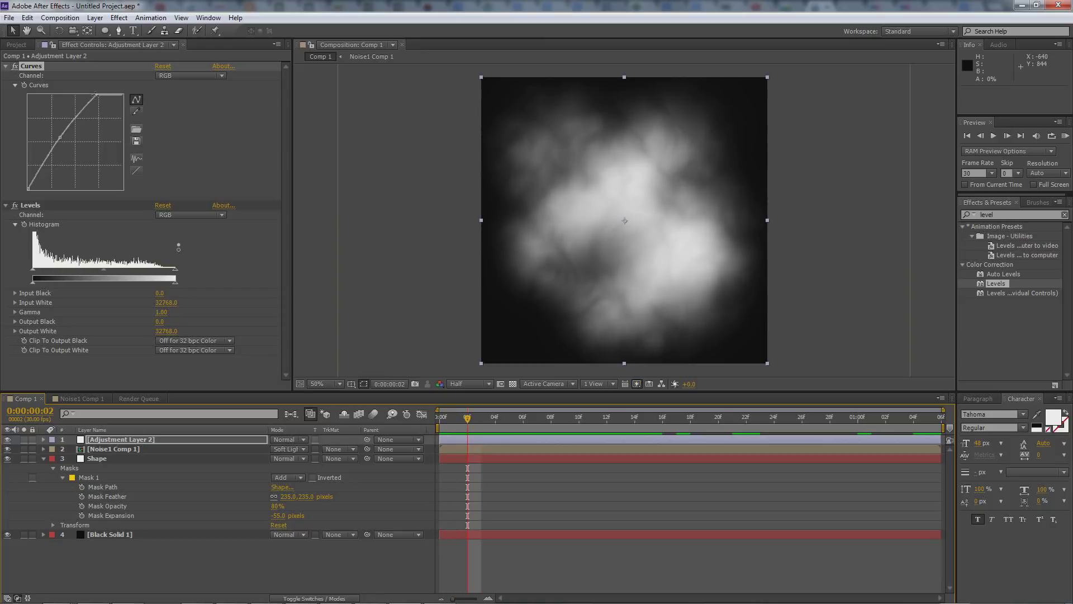
- Lift the midtones of the RGB curve further and nudge its white point slightly inward
{"action": "left_click_drag", "start_coordinate": [96, 95], "coordinate": [94, 95]}
{"action": "left_click_drag", "start_coordinate": [54, 145], "coordinate": [9, 114]}
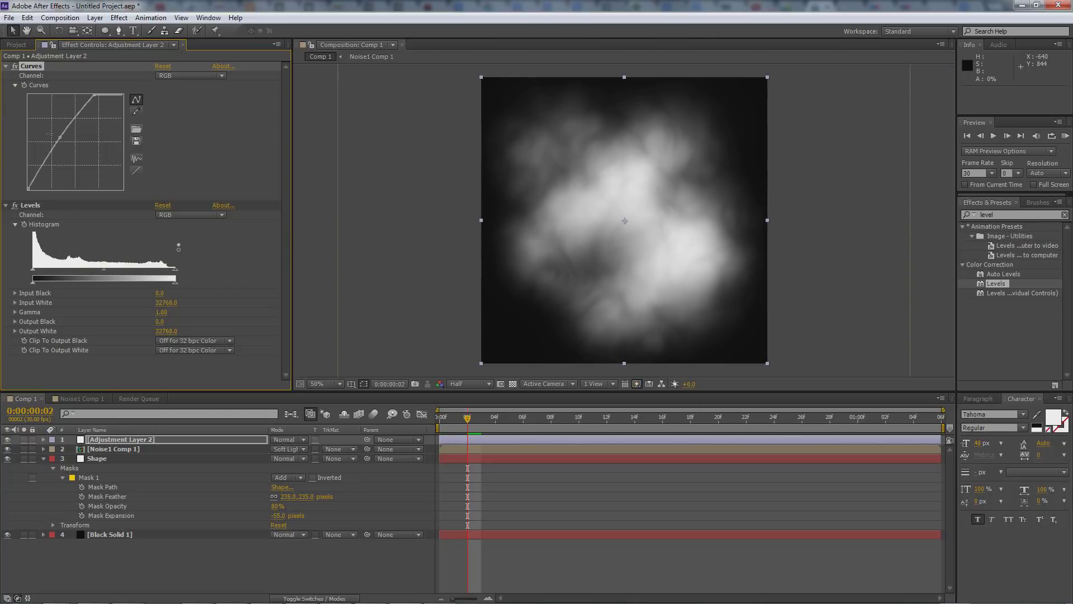
{"action": "left_click_drag", "start_coordinate": [60, 137], "coordinate": [56, 141]}
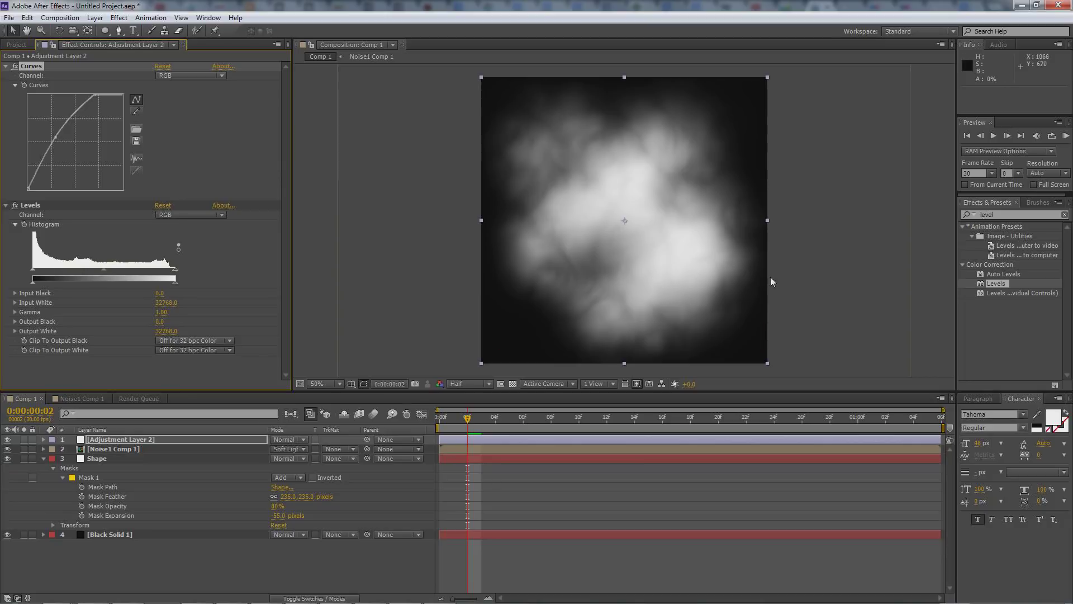
{"action": "key", "text": "apostrophe"}
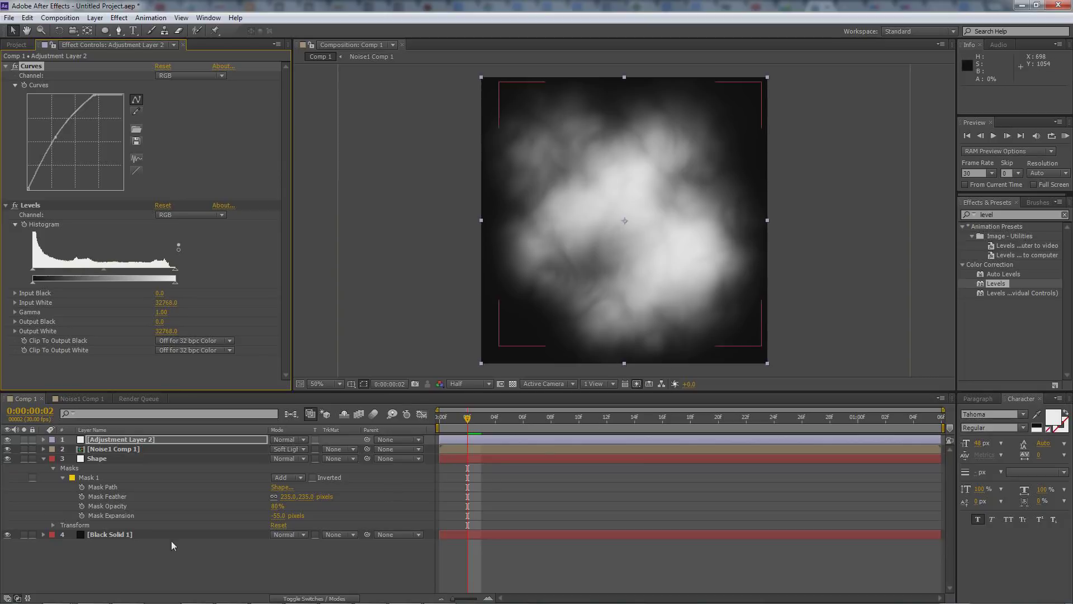
{"action": "key", "text": "apostrophe"}
{"action": "key", "text": "apostrophe"}
{"action": "key", "text": "apostrophe"}
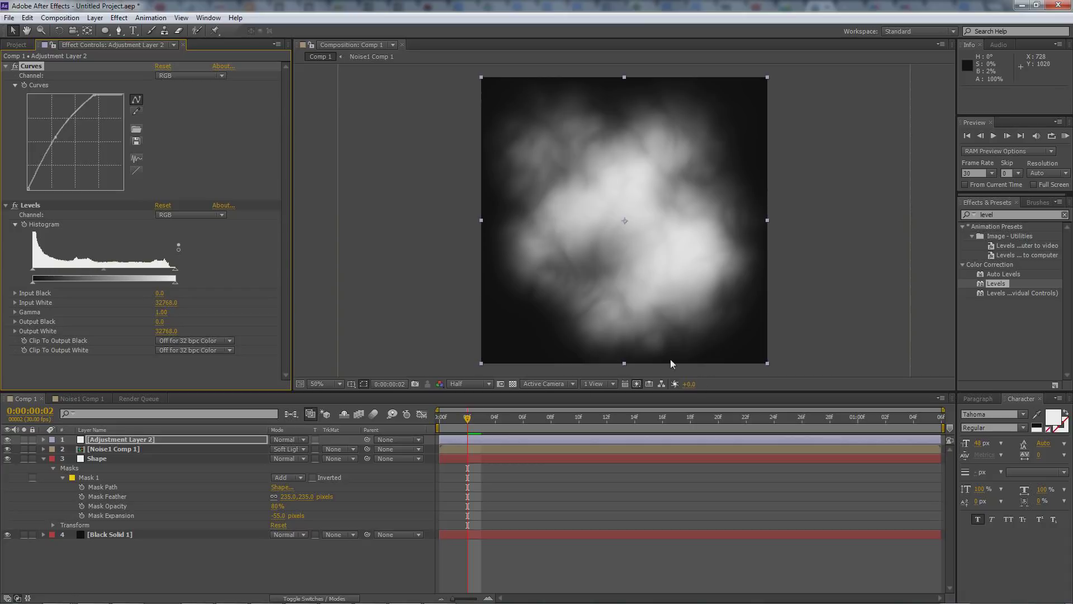
{"action": "key", "text": "apostrophe"}
- Free-transform the Shape layer's mask to about 90% scale, shift it by -8, -10 pixels, and play a RAM preview
{"action": "left_click", "coordinate": [96, 459]}
{"action": "key", "text": "apostrophe"}
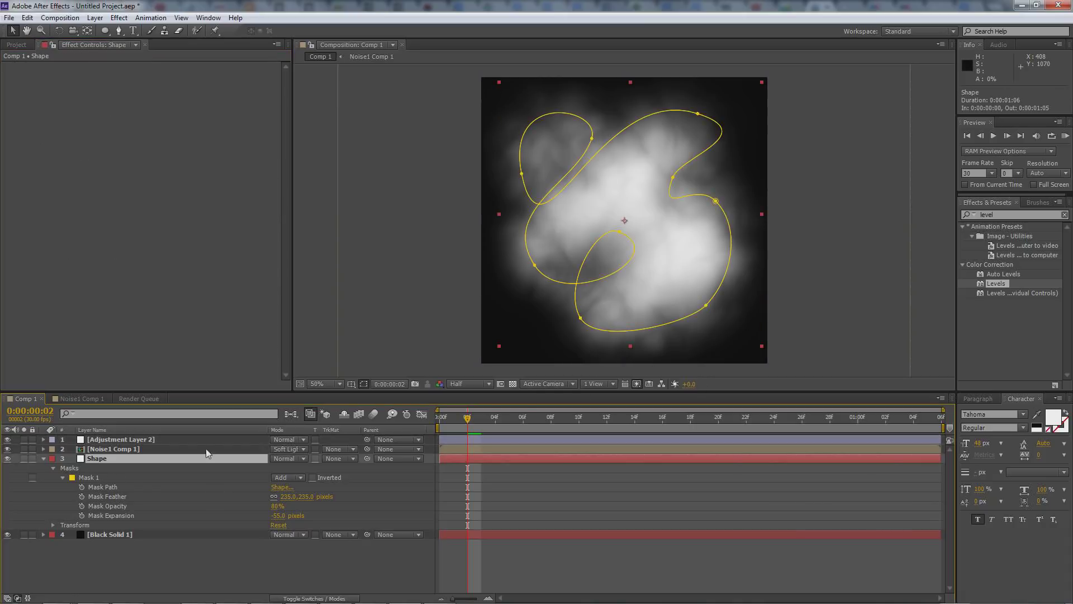
{"action": "left_click", "coordinate": [581, 319]}
{"action": "double_click", "coordinate": [581, 320]}
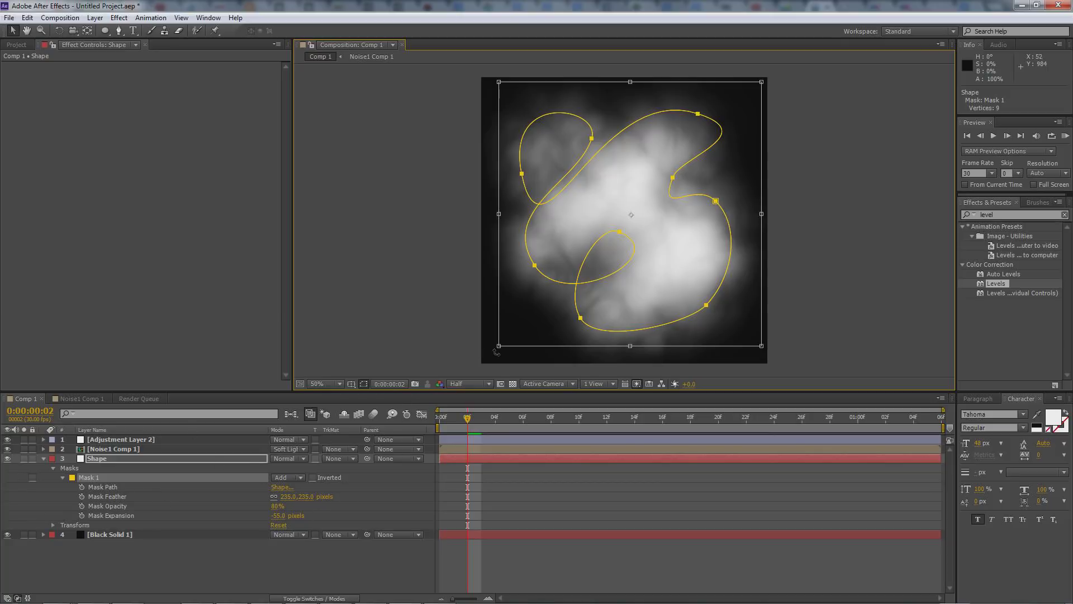
{"action": "left_click_drag", "start_coordinate": [500, 347], "coordinate": [511, 332]}
{"action": "left_click_drag", "start_coordinate": [510, 331], "coordinate": [506, 333]}
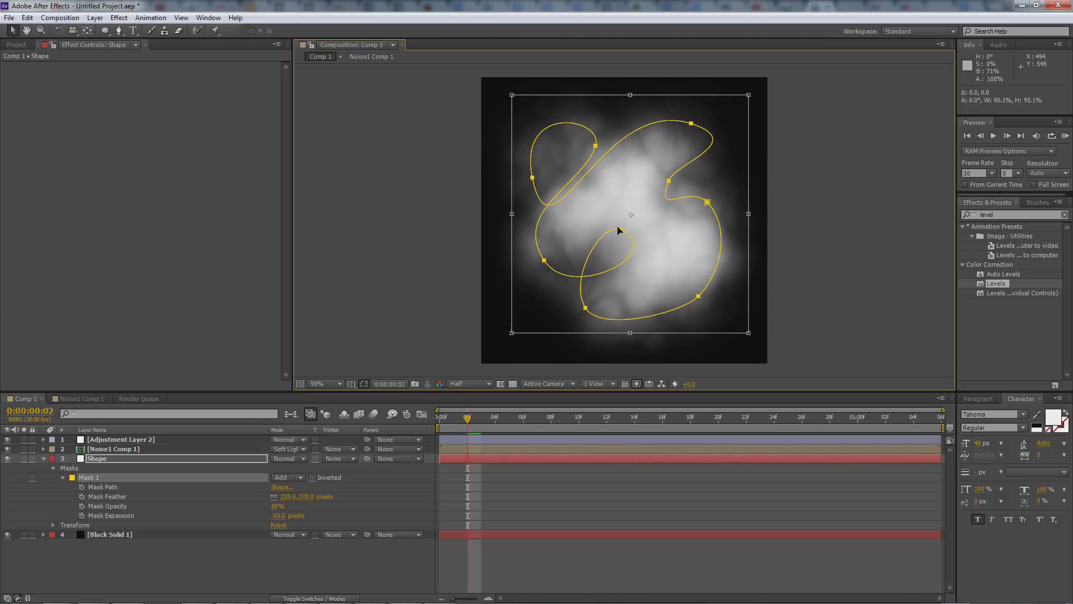
{"action": "left_click_drag", "start_coordinate": [618, 229], "coordinate": [615, 226]}
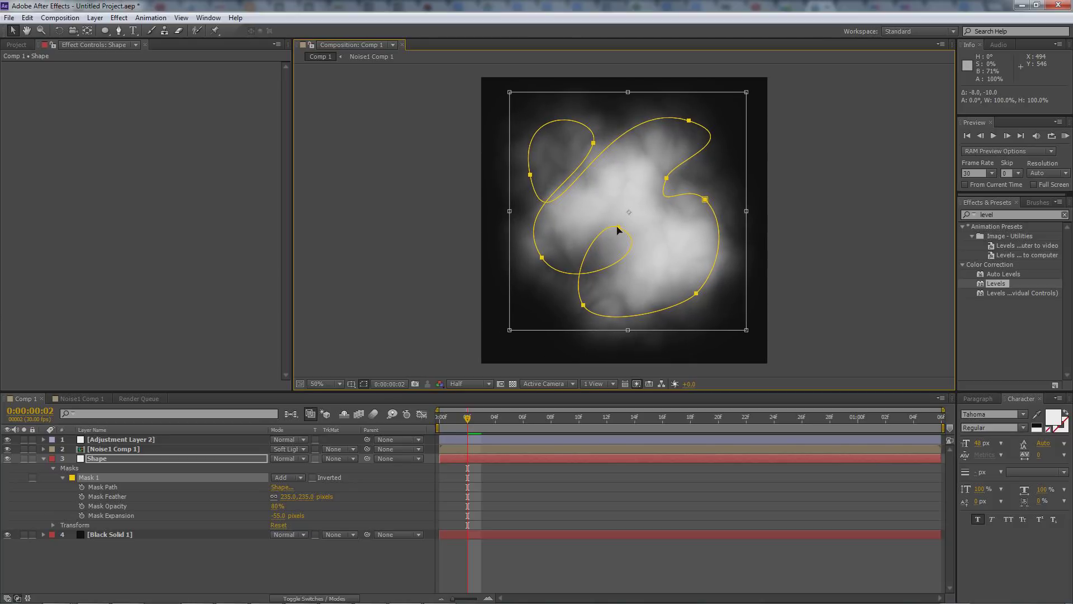
{"action": "left_click", "coordinate": [1066, 137]}
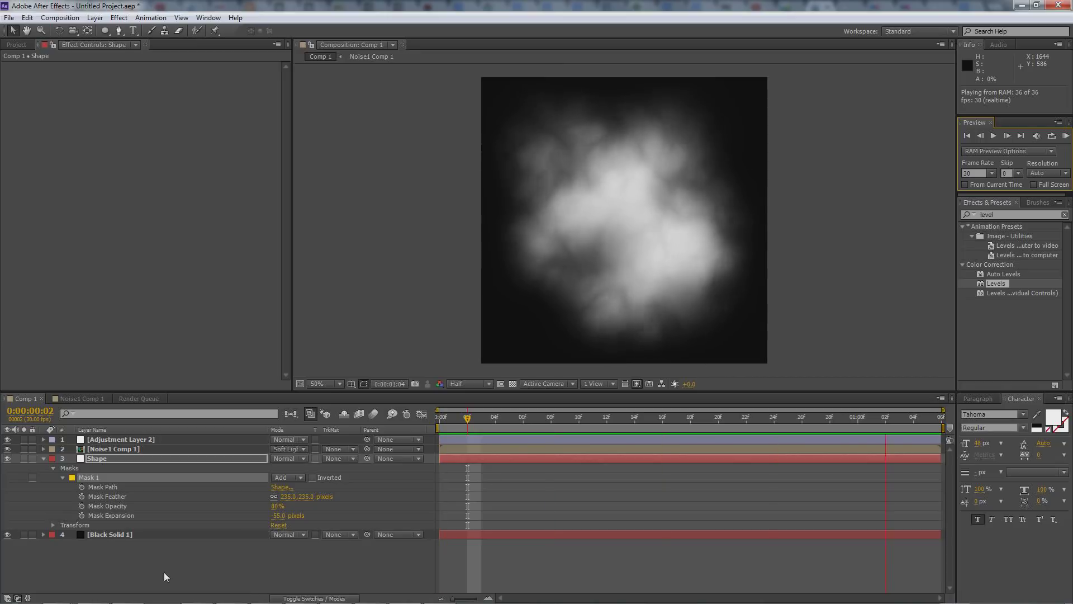
- Stop the preview, duplicate Comp 1 in the project, and open the duplicate, Comp 2
{"action": "key", "text": "space"}
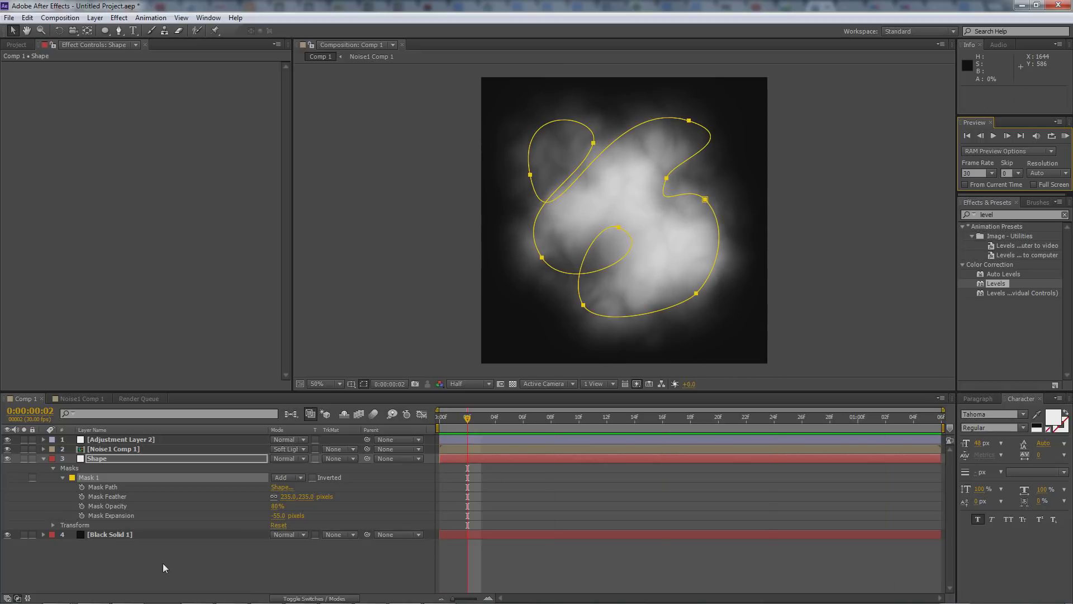
{"action": "left_click", "coordinate": [78, 398]}
{"action": "left_click", "coordinate": [16, 44]}
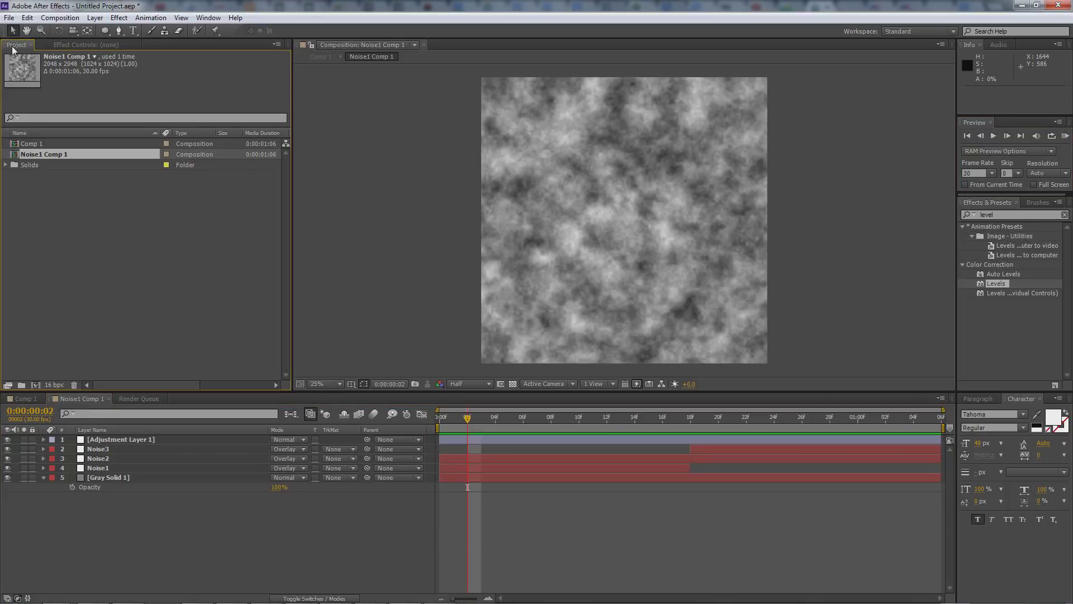
{"action": "left_click", "coordinate": [28, 397]}
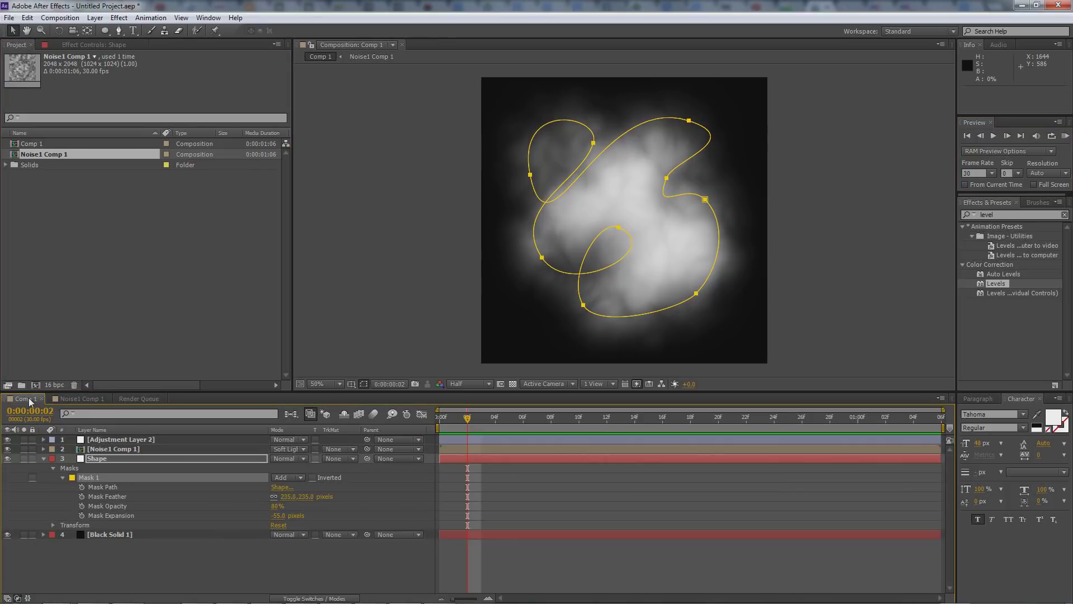
{"action": "left_click", "coordinate": [45, 142]}
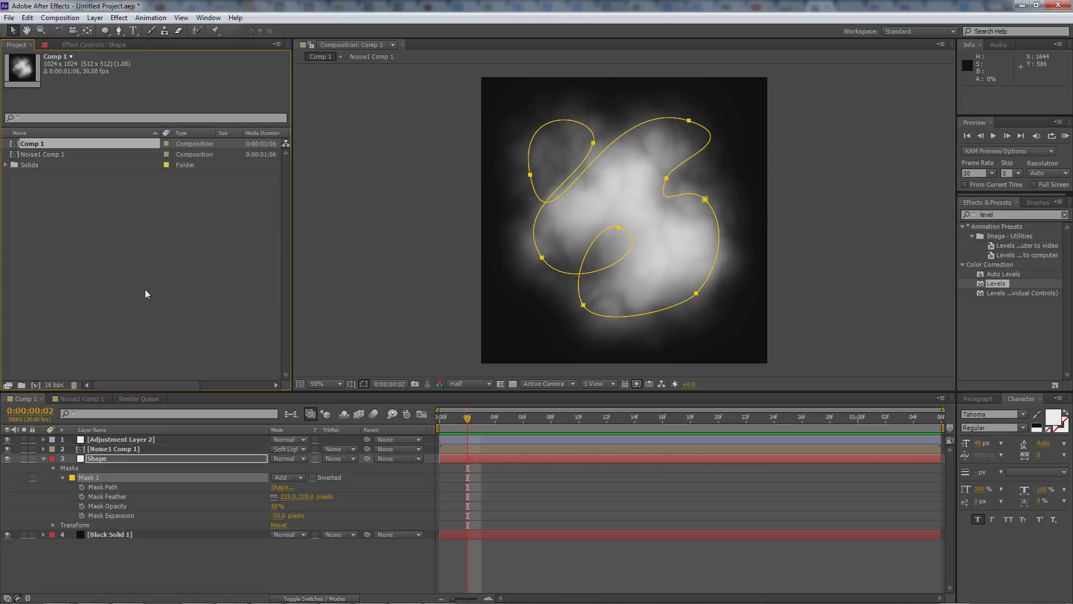
{"action": "key", "text": "ctrl+d"}
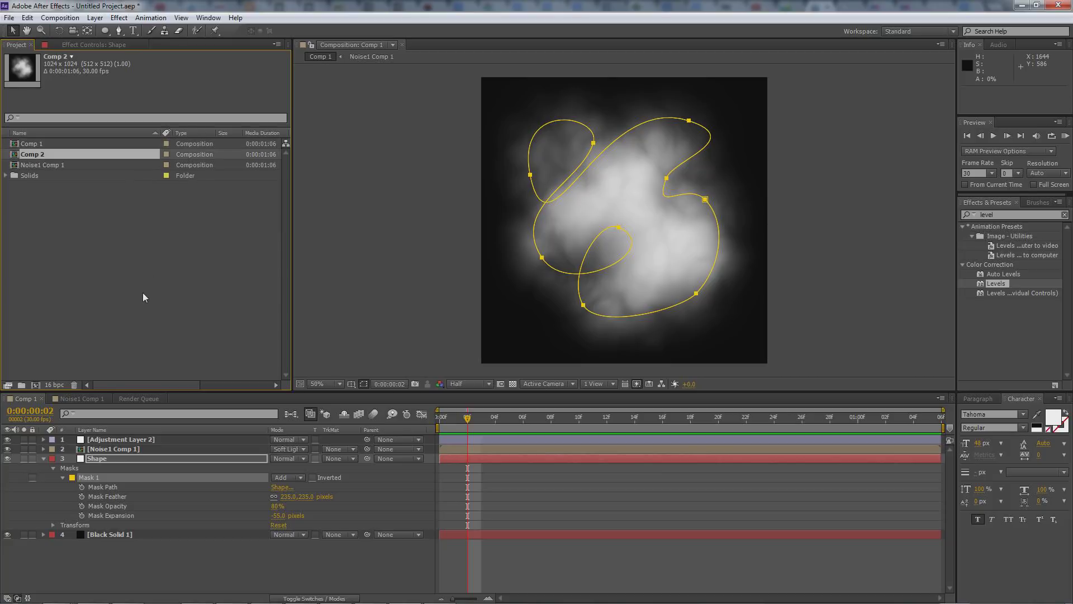
{"action": "left_click", "coordinate": [201, 296]}
{"action": "left_click", "coordinate": [29, 157]}
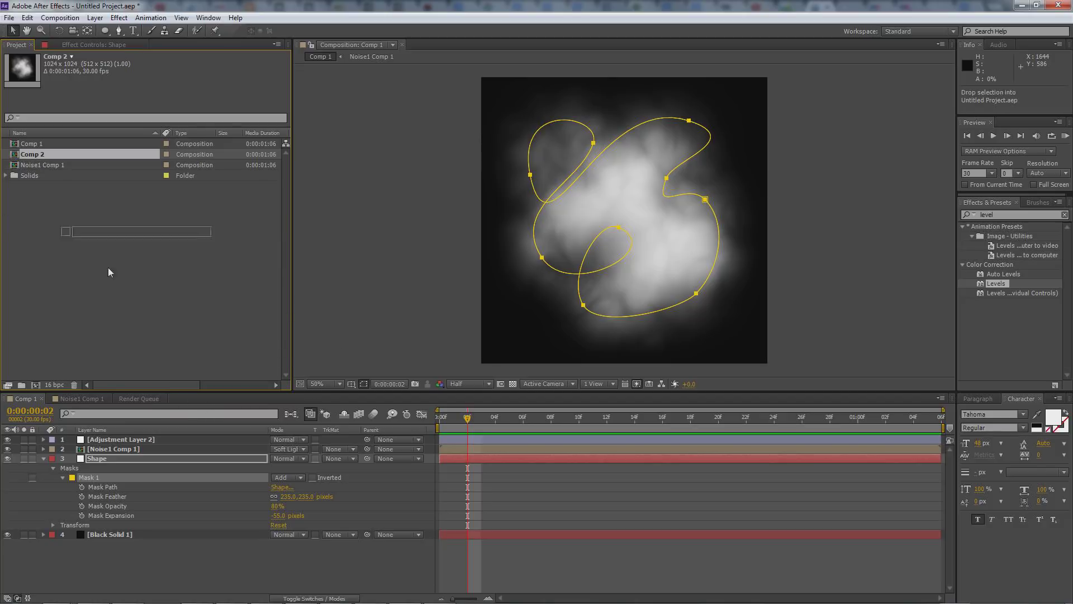
{"action": "double_click", "coordinate": [21, 159]}
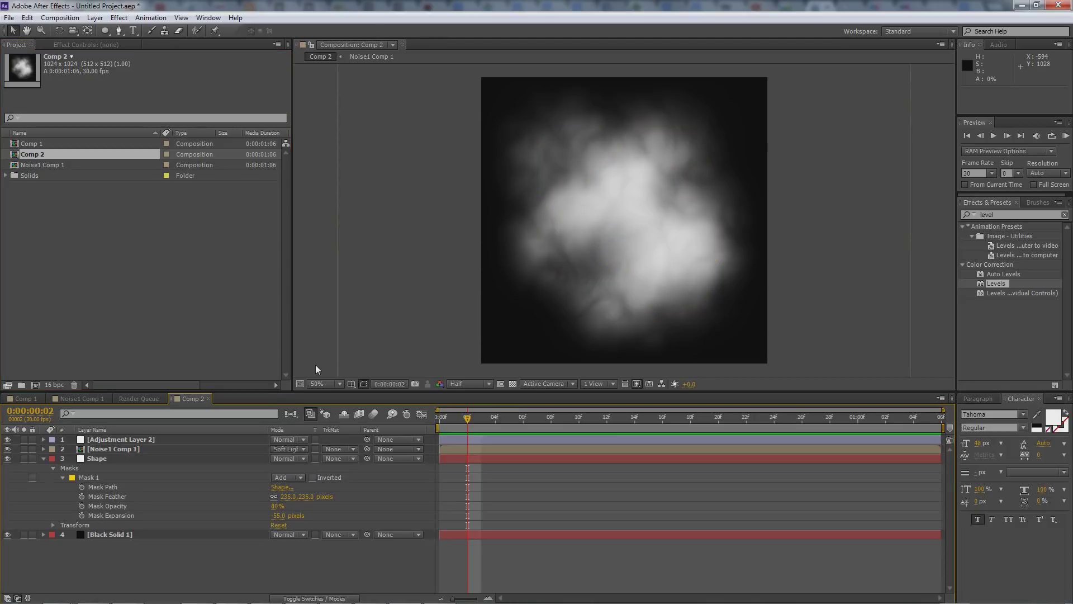
- RAM-preview Comp 2 with both CC Vector Blur effects on the Noise1 Comp 1 layer disabled, and re-enable them
{"action": "left_click", "coordinate": [108, 450]}
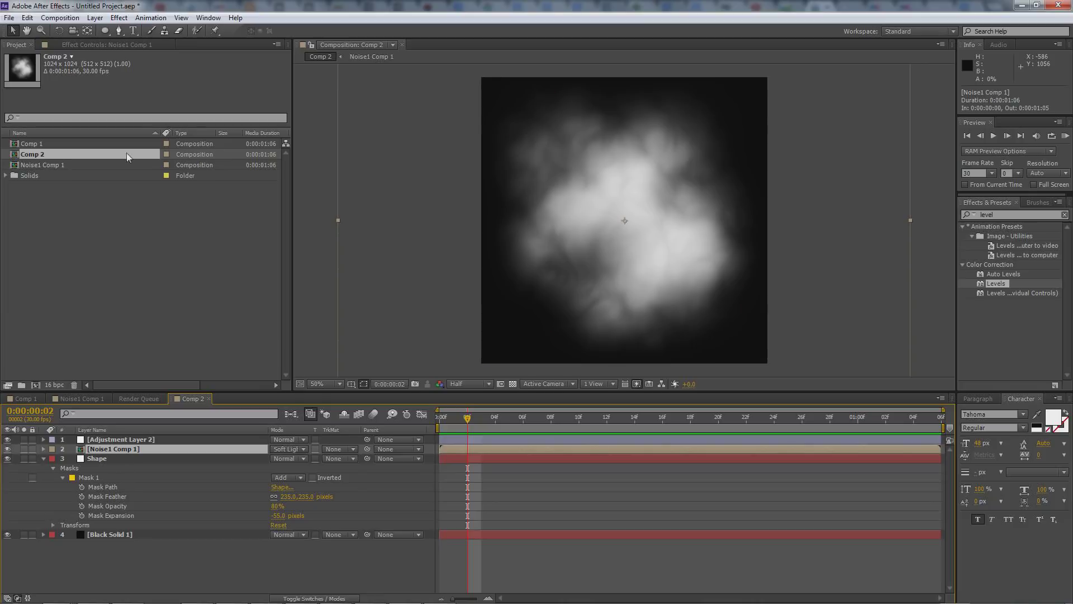
{"action": "left_click", "coordinate": [136, 45]}
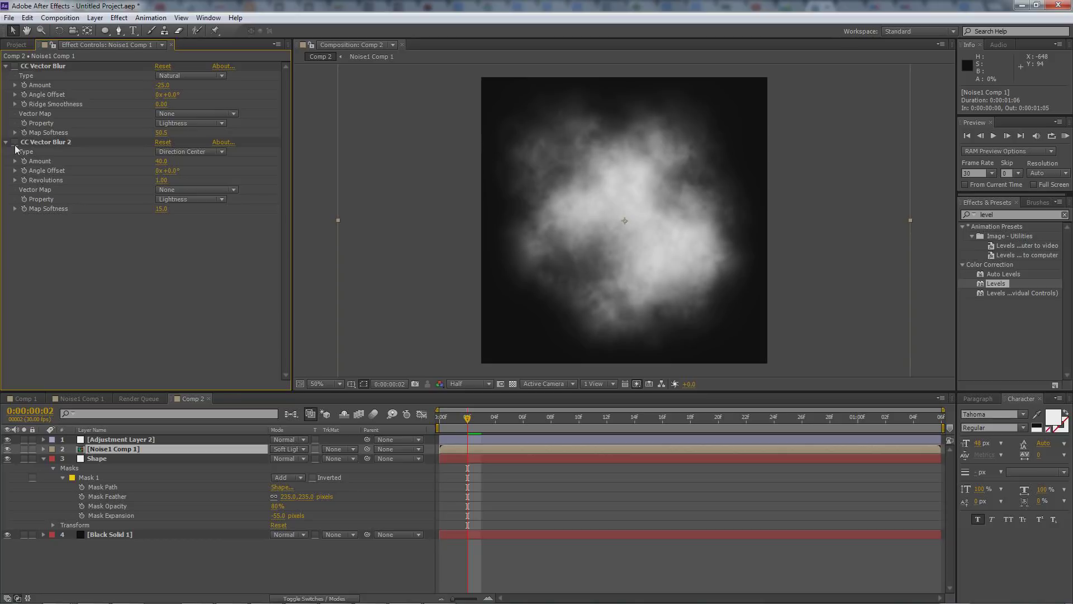
{"action": "key", "text": "KP_0"}
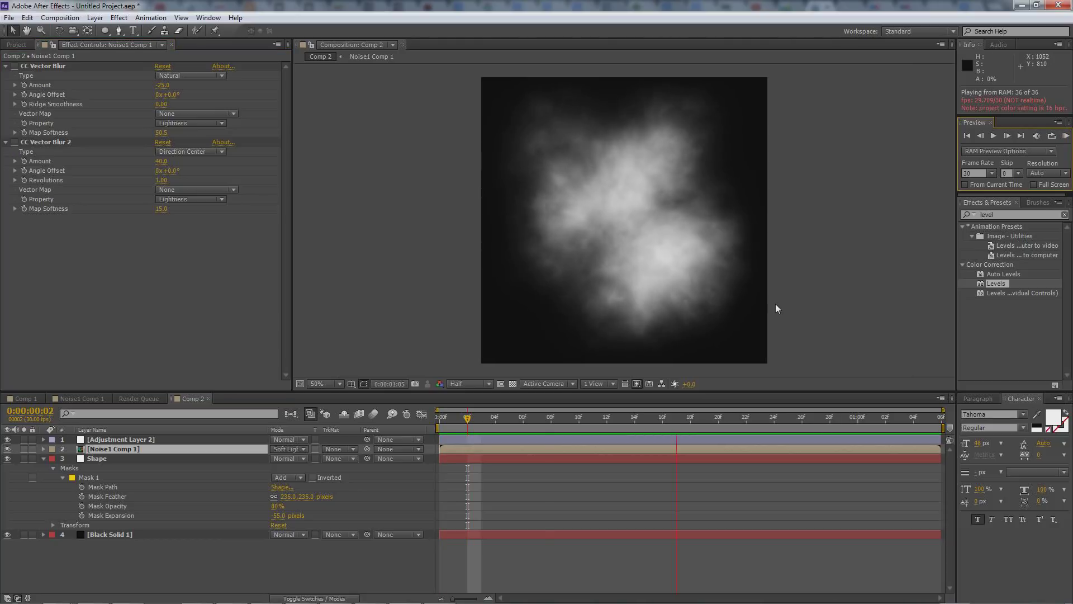
{"action": "key", "text": "space"}
{"action": "left_click", "coordinate": [15, 66]}
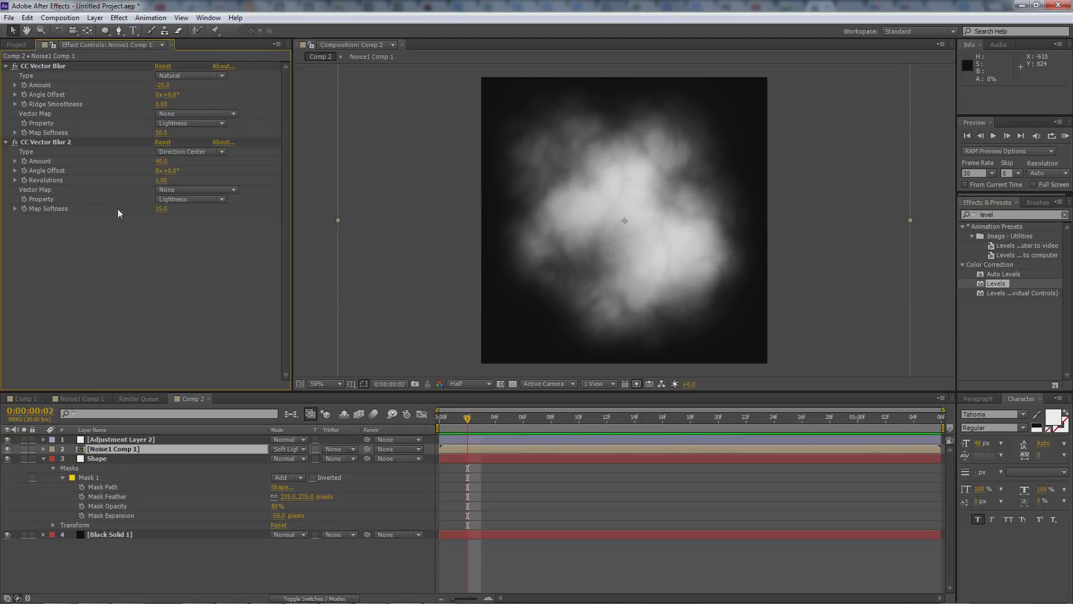
- Place CC Vector Blur 2 above CC Vector Blur, and set CC Vector Blur's Amount to -35 and Map Softness to 20.5
{"action": "left_click_drag", "start_coordinate": [61, 143], "coordinate": [62, 65]}
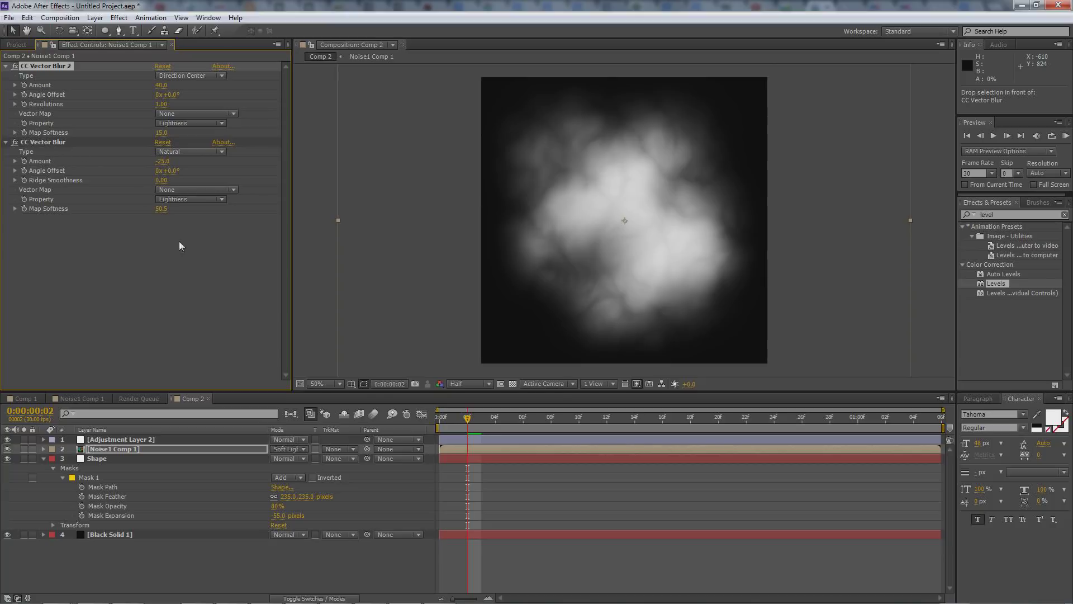
{"action": "left_click_drag", "start_coordinate": [160, 213], "coordinate": [224, 210]}
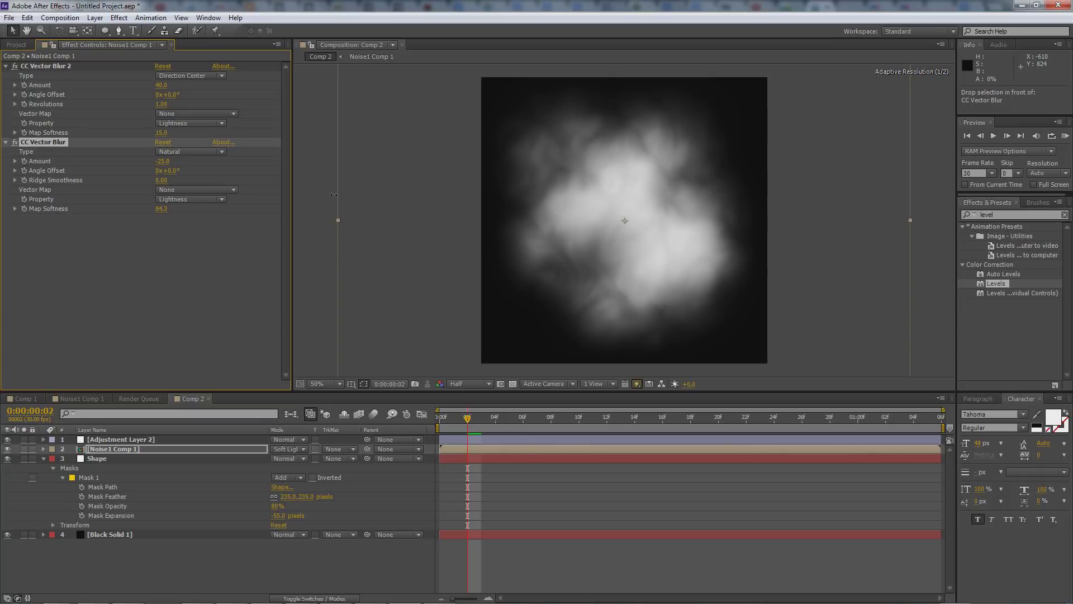
{"action": "left_click_drag", "start_coordinate": [163, 162], "coordinate": [140, 166]}
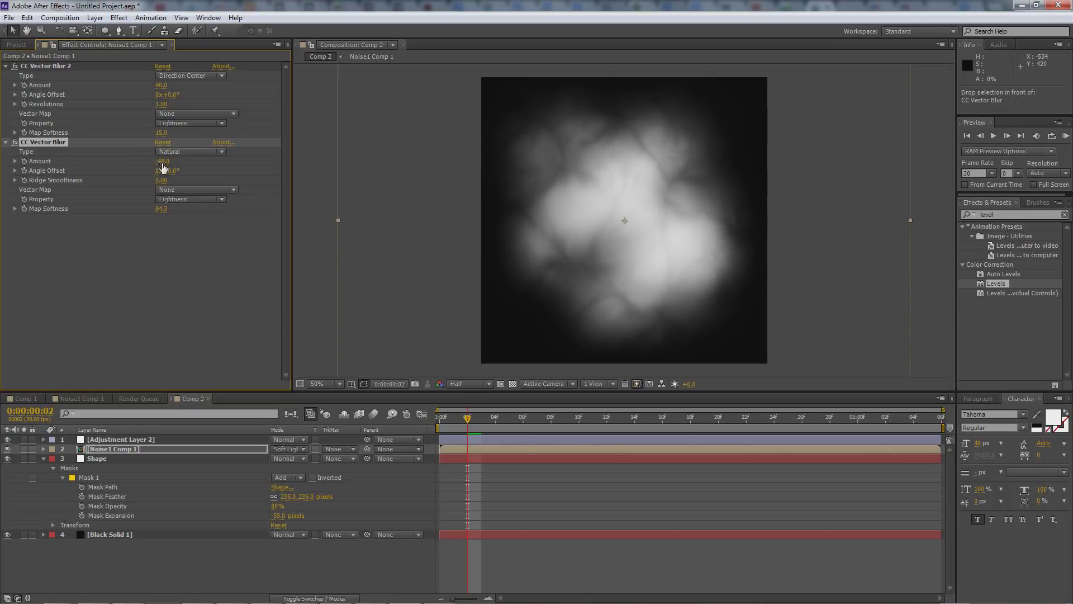
{"action": "mouse_move", "coordinate": [159, 167]}
{"action": "left_mouse_down"}
{"action": "mouse_move", "coordinate": [152, 162]}
{"action": "mouse_move", "coordinate": [181, 160]}
{"action": "mouse_move", "coordinate": [163, 161]}
{"action": "left_mouse_up"}
{"action": "left_click_drag", "start_coordinate": [109, 206], "coordinate": [1, 223]}
{"action": "left_click_drag", "start_coordinate": [127, 208], "coordinate": [2, 208]}
{"action": "left_click", "coordinate": [1065, 136]}
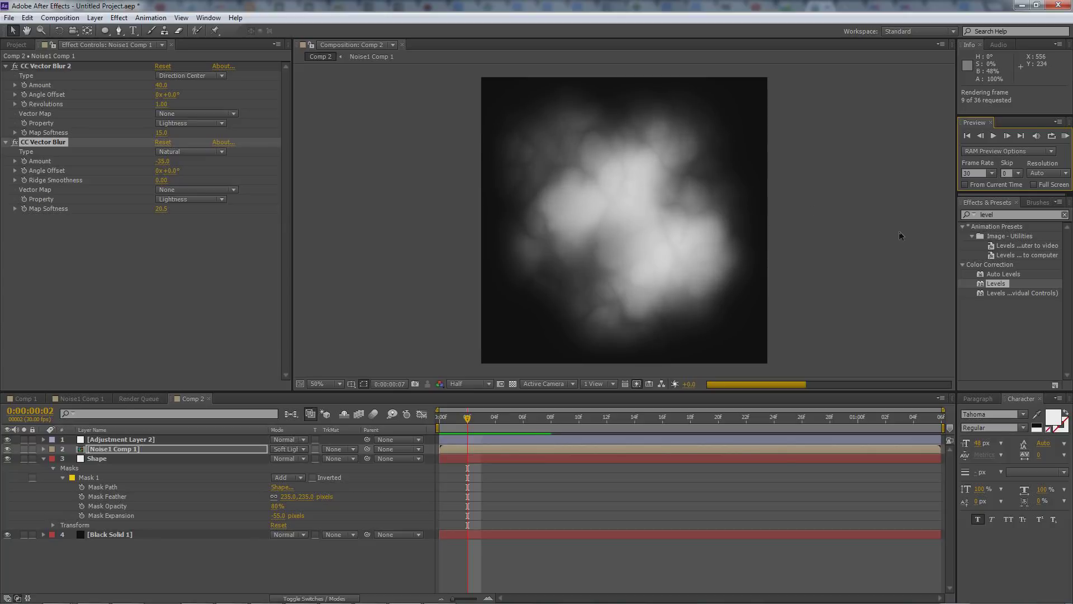
{"action": "left_click", "coordinate": [853, 265]}
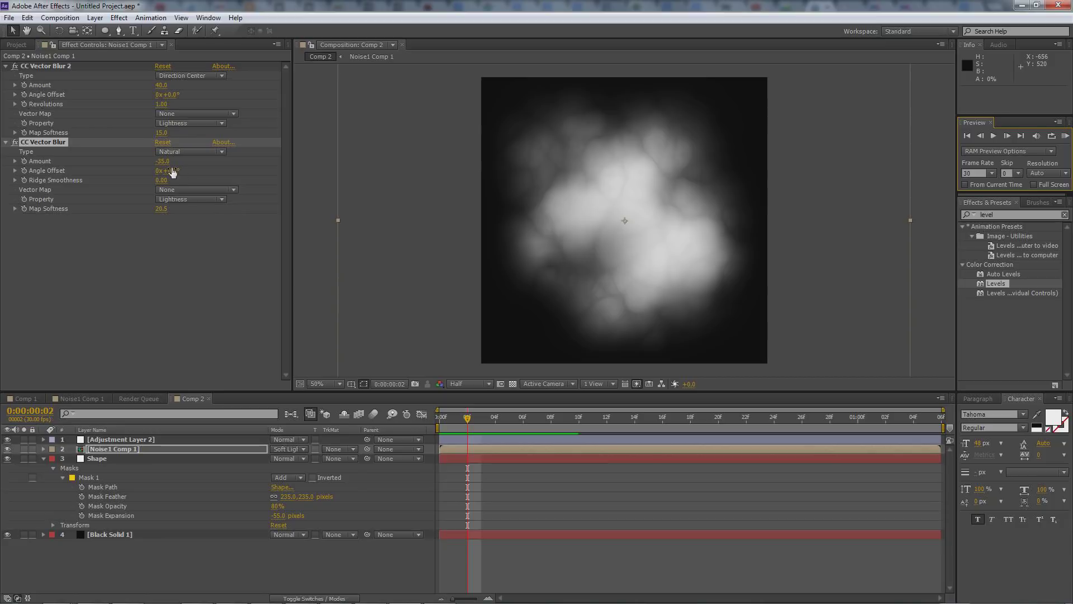
- Set CC Vector Blur's Amount to 31 and move CC Vector Blur 2 back below it
{"action": "left_click_drag", "start_coordinate": [162, 161], "coordinate": [198, 161]}
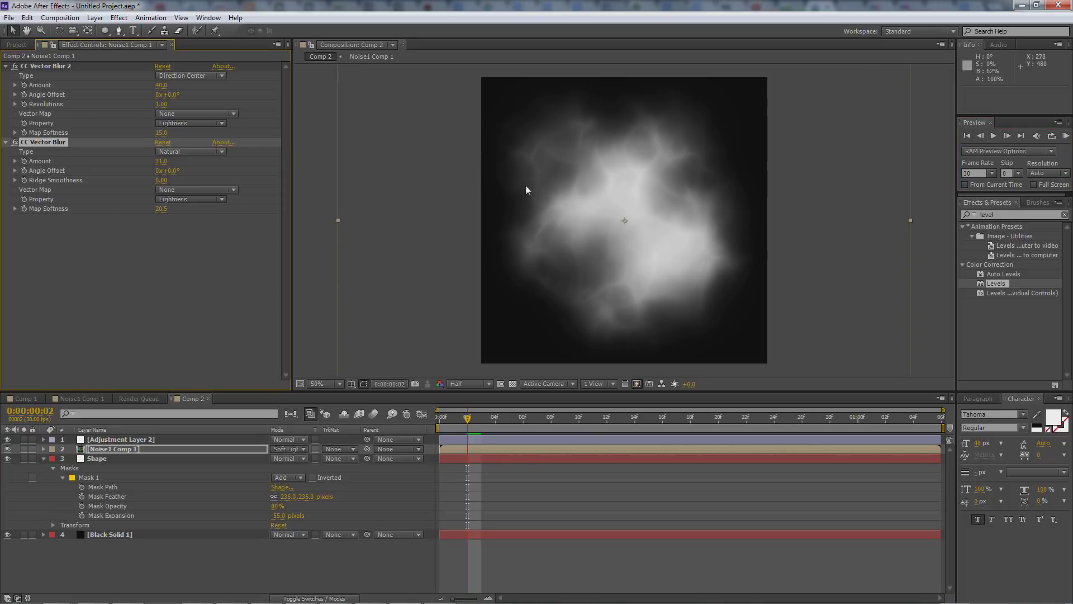
{"action": "left_click_drag", "start_coordinate": [69, 71], "coordinate": [70, 233]}
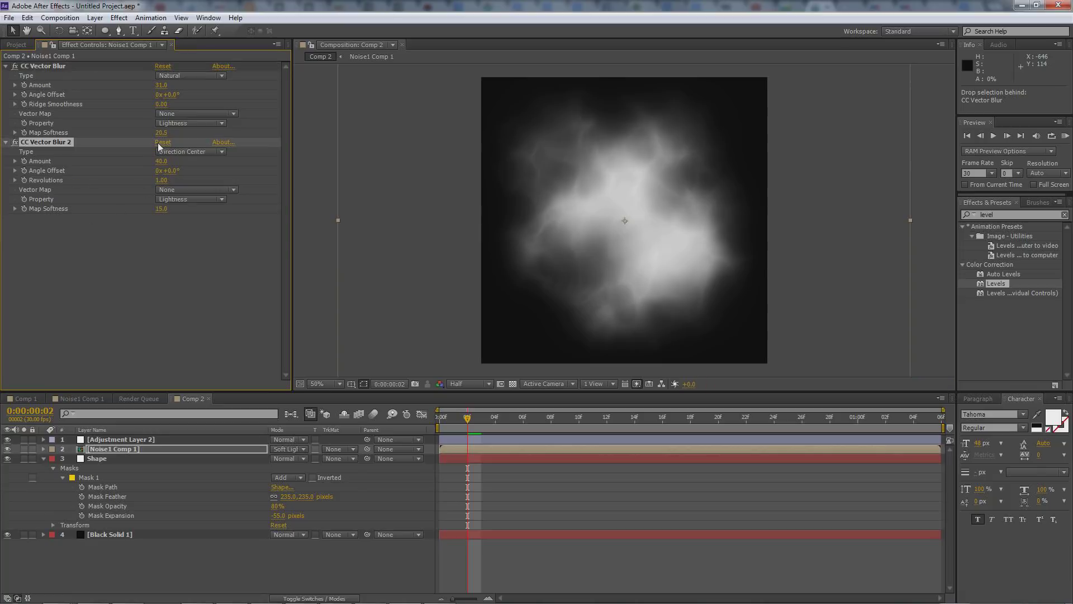
- Set CC Vector Blur 2's Amount to 210 and Map Softness to 48.7, and run a RAM preview
{"action": "left_click_drag", "start_coordinate": [161, 164], "coordinate": [241, 160]}
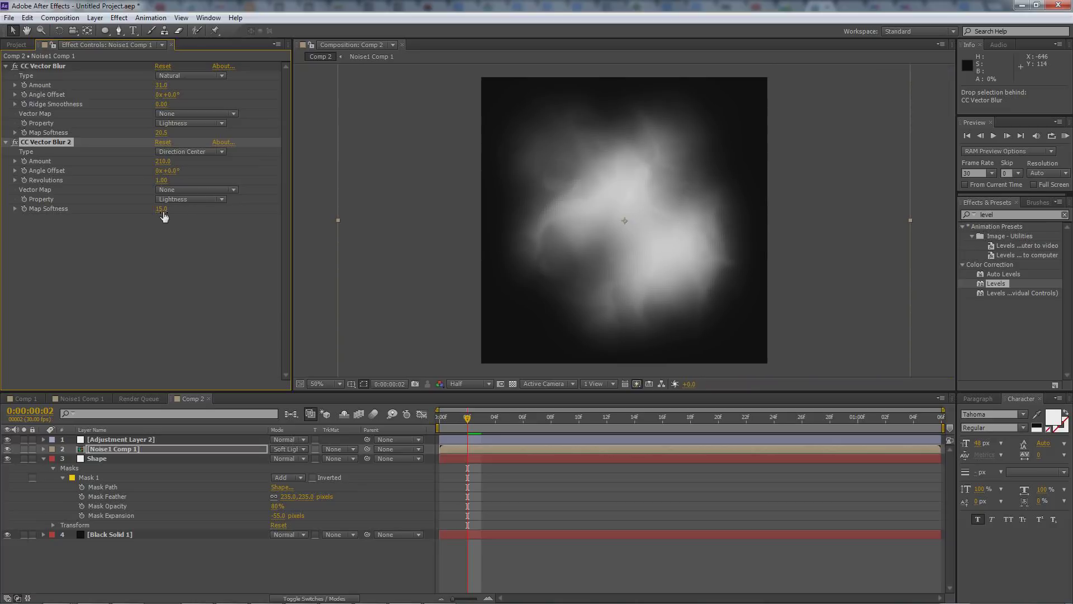
{"action": "left_click_drag", "start_coordinate": [162, 209], "coordinate": [211, 207]}
{"action": "left_click_drag", "start_coordinate": [336, 207], "coordinate": [351, 210]}
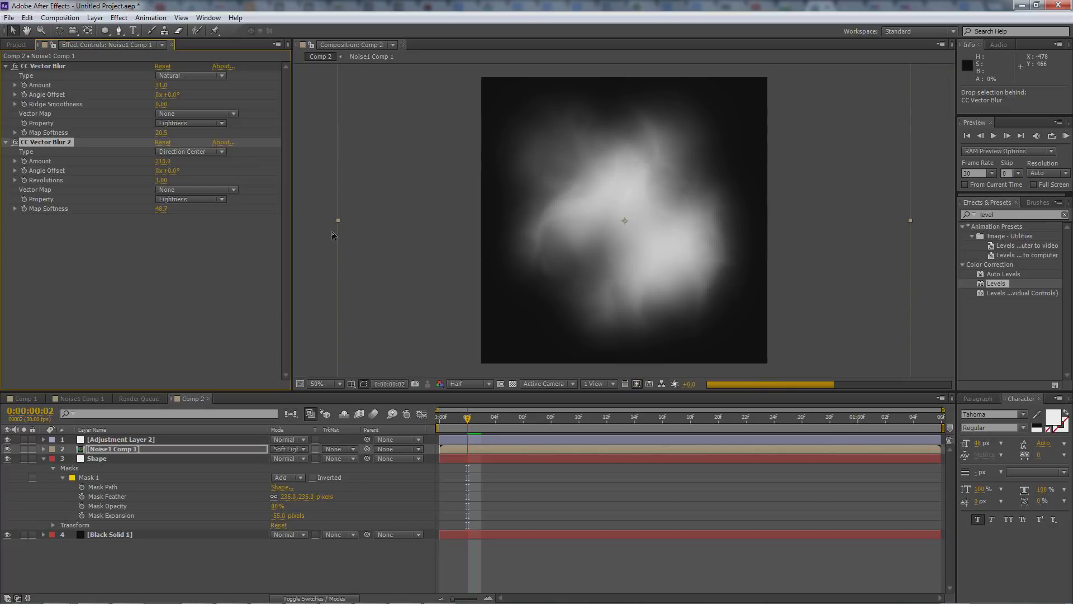
{"action": "left_click", "coordinate": [1064, 137]}
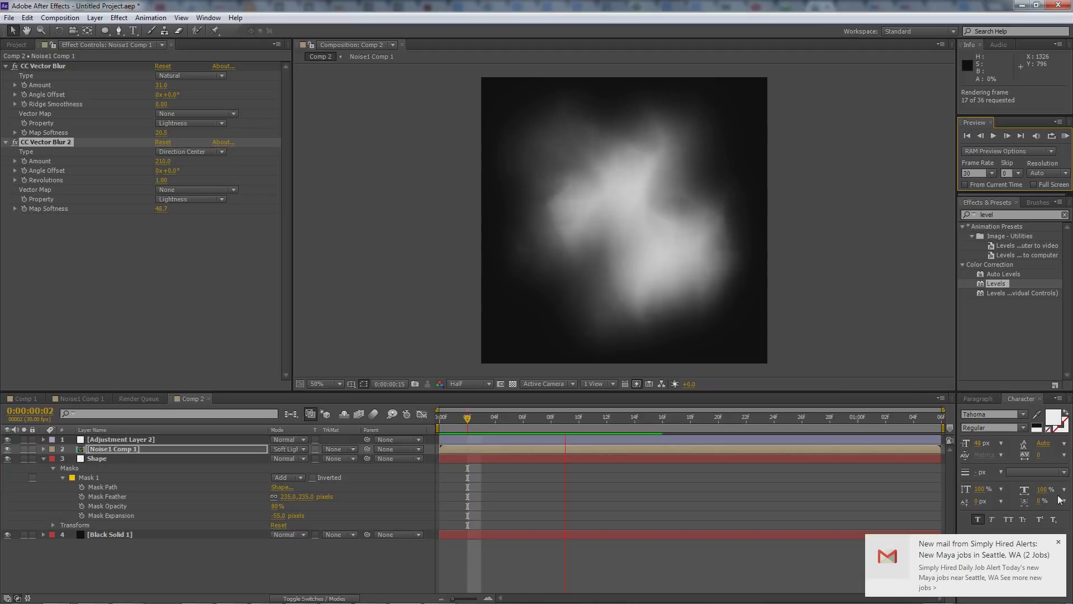
{"action": "key", "text": "space"}
{"action": "left_click", "coordinate": [1058, 542]}
{"action": "key", "text": "space"}
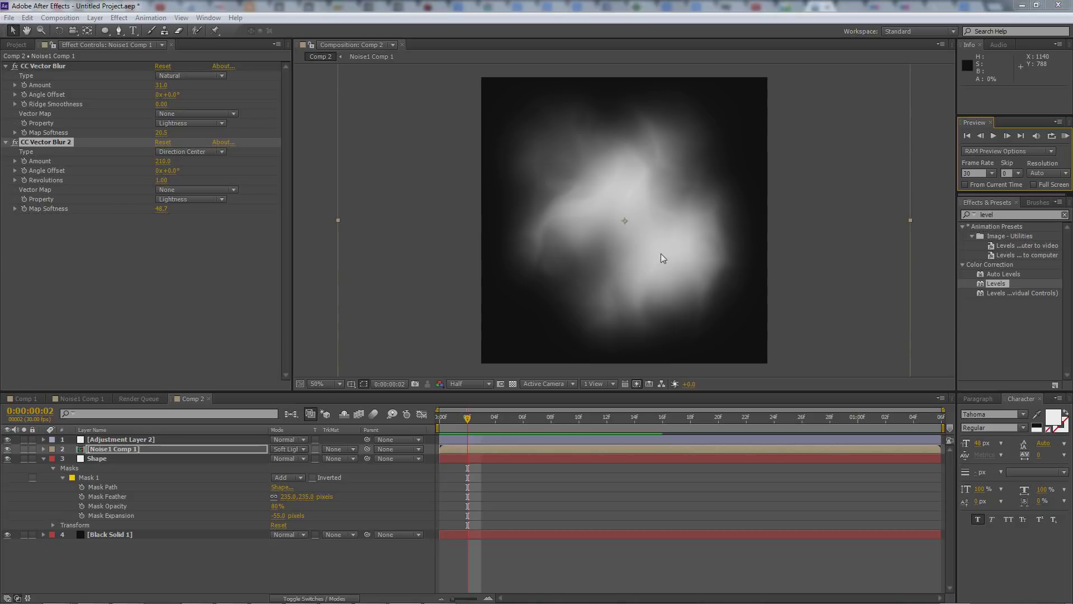
- Save the project as "animated cloud sprite 03" in the Cloud folder, and play a full RAM preview of Comp 2
{"action": "key", "text": "ctrl+s"}
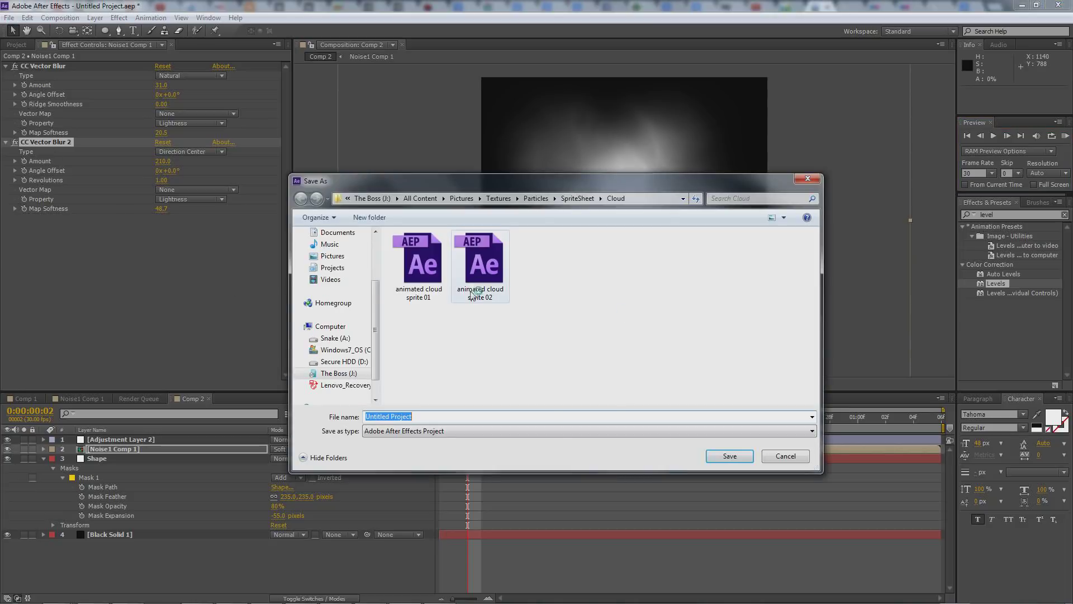
{"action": "left_click", "coordinate": [477, 280]}
{"action": "left_click", "coordinate": [447, 417]}
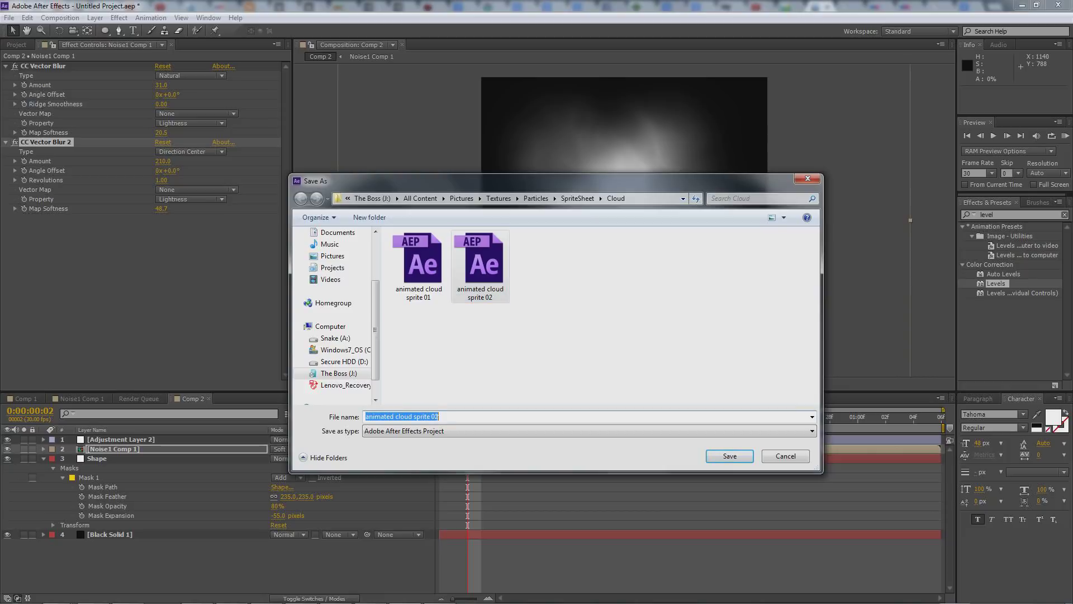
{"action": "left_click_drag", "start_coordinate": [442, 416], "coordinate": [434, 416]}
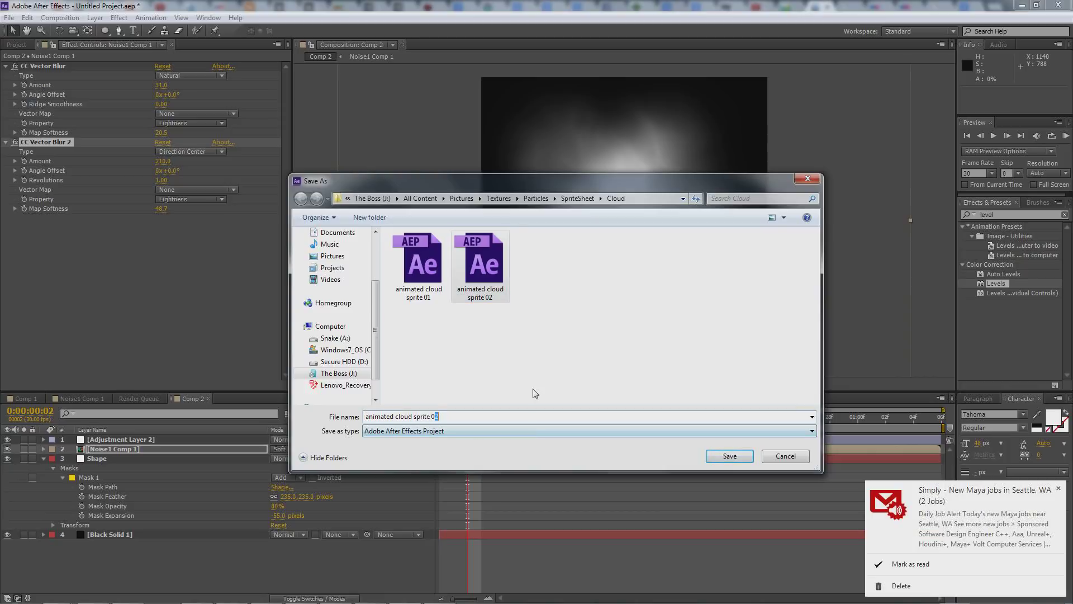
{"action": "type", "text": "3"}
{"action": "key", "text": "Return"}
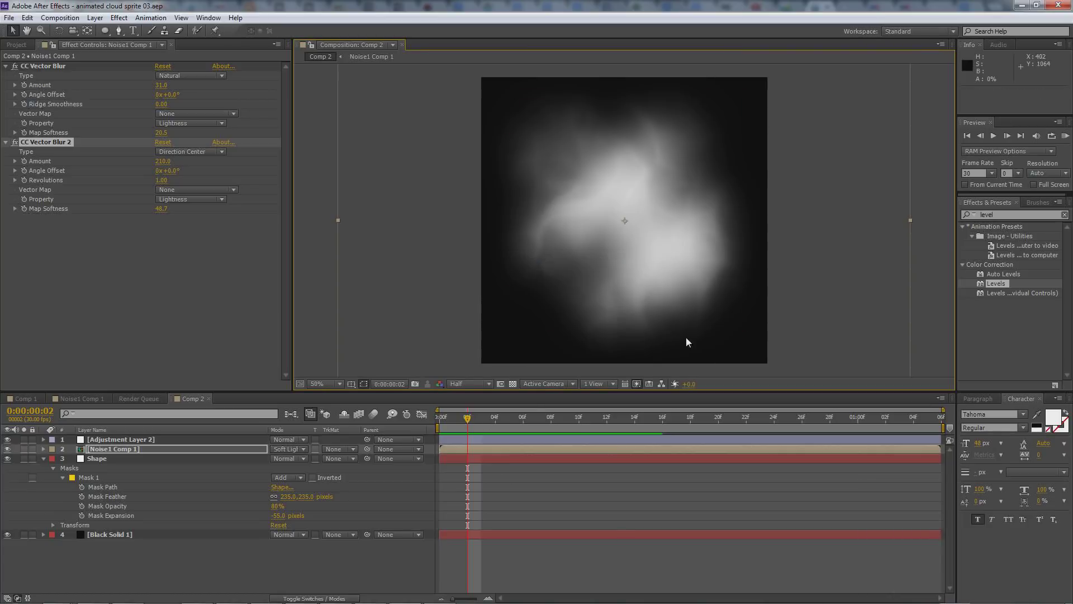
{"action": "left_click", "coordinate": [1062, 139]}
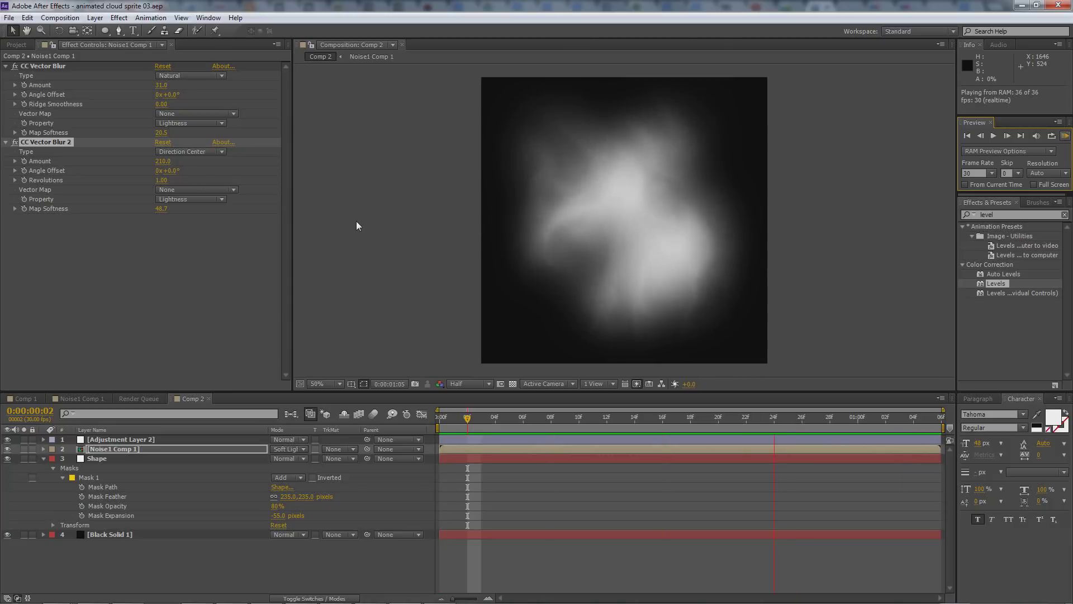
{"action": "key", "text": "space"}
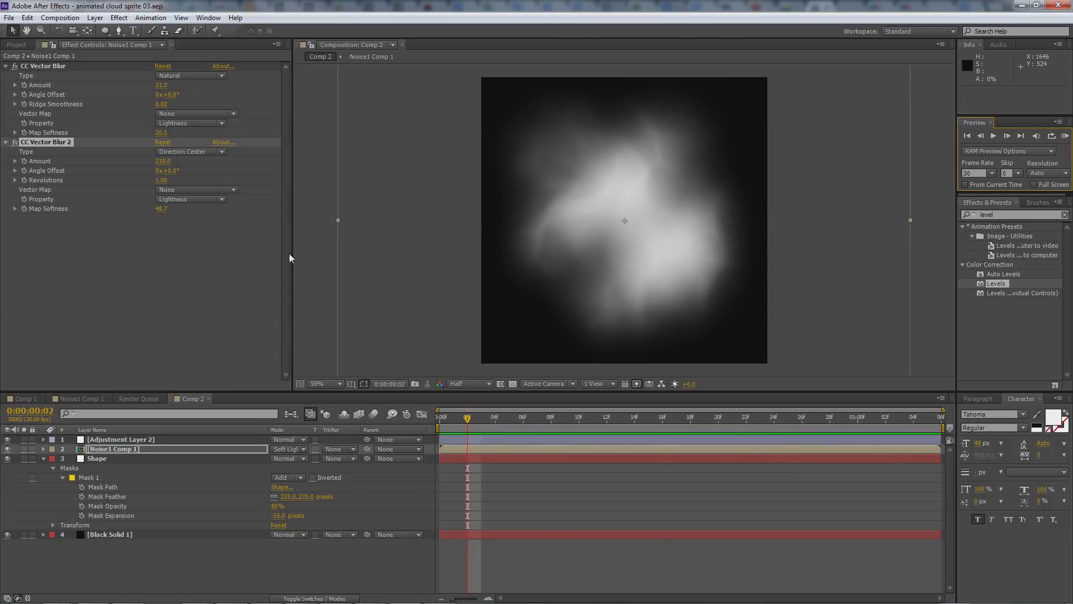
- Switch CC Vector Blur 2's Type to Direction Fading with an Angle Offset of 115°, and play a RAM preview
{"action": "left_click", "coordinate": [193, 152]}
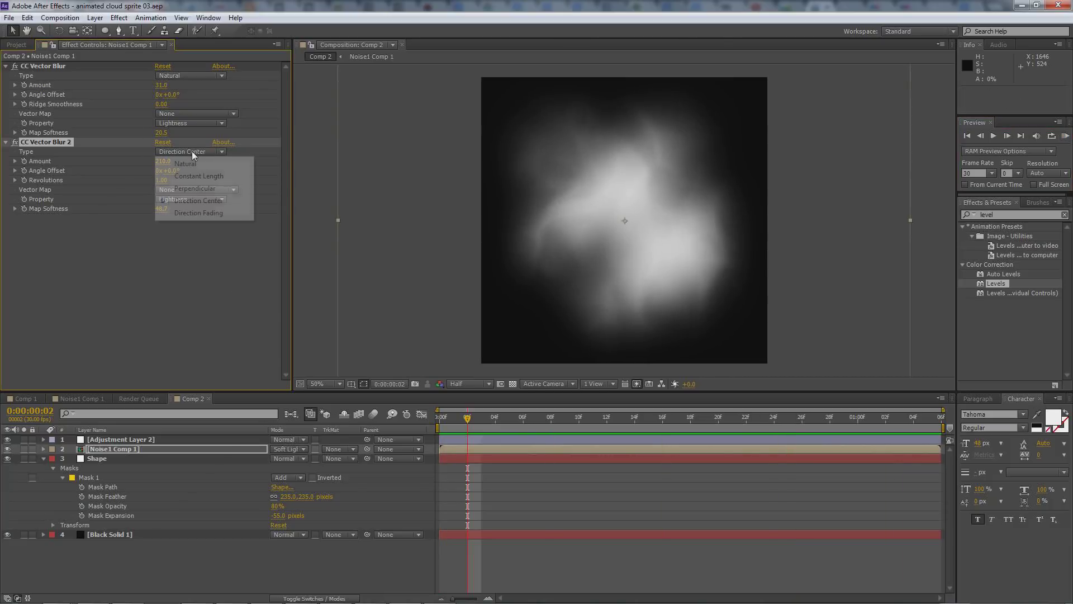
{"action": "left_click", "coordinate": [214, 218]}
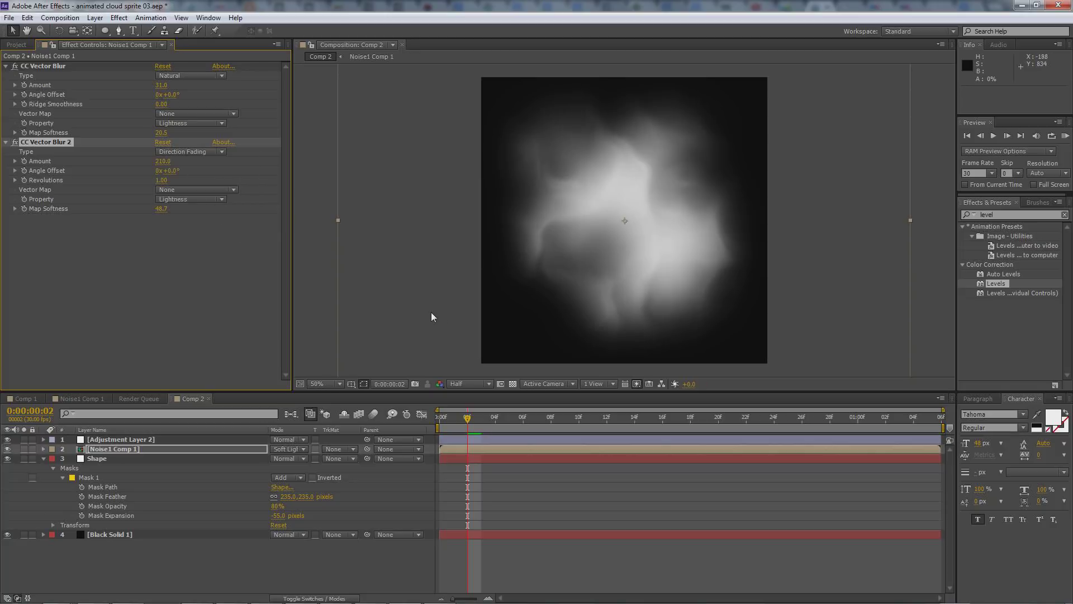
{"action": "left_click", "coordinate": [167, 244]}
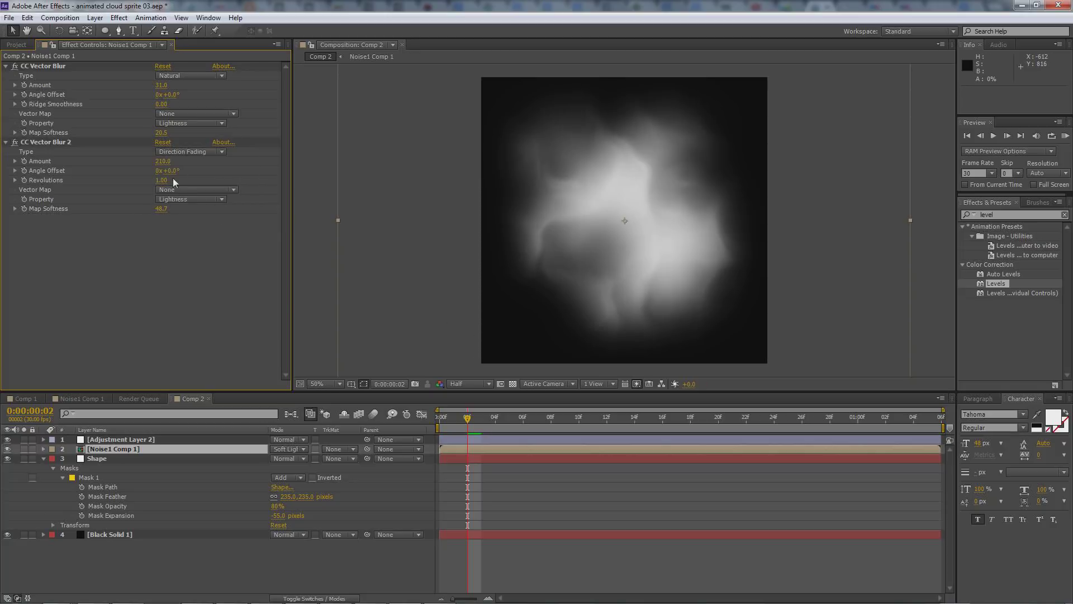
{"action": "left_click_drag", "start_coordinate": [168, 171], "coordinate": [237, 175]}
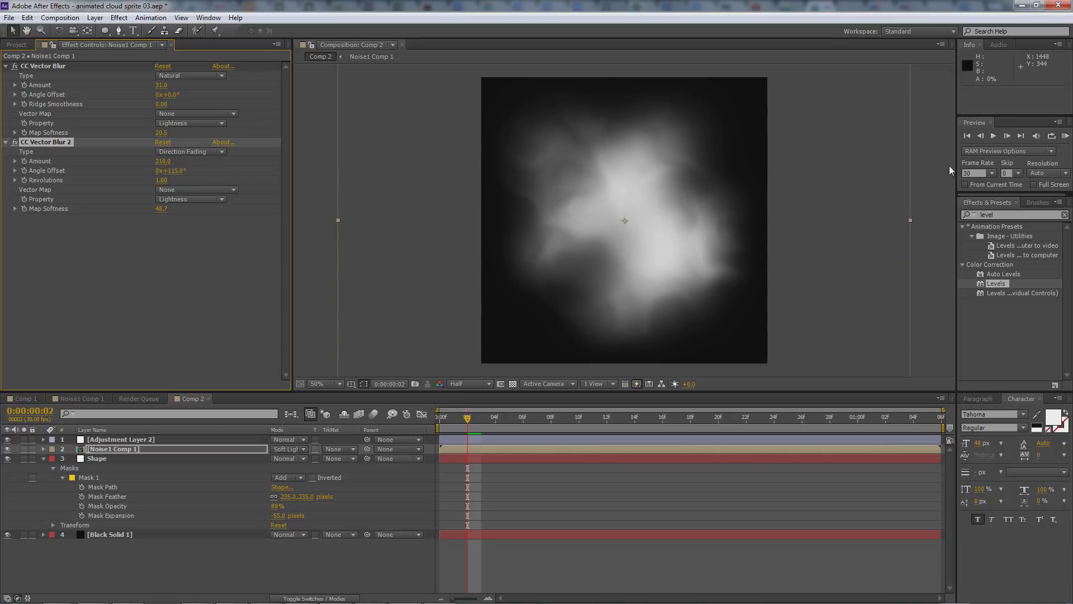
{"action": "left_click", "coordinate": [1065, 135]}
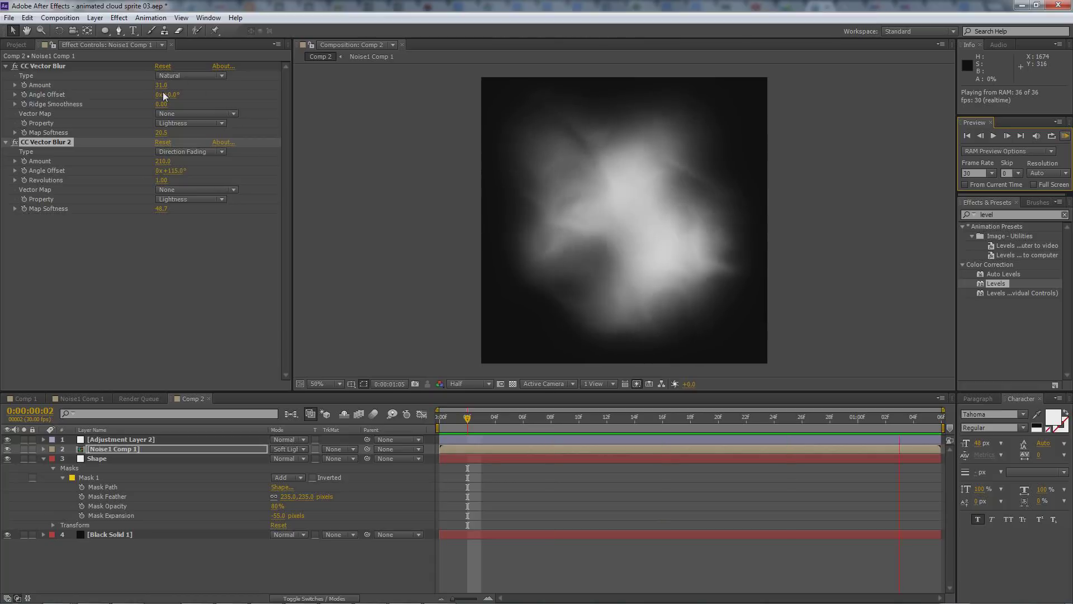
- Set CC Vector Blur's Amount to -16 and CC Vector Blur 2's Amount to 50
{"action": "left_click_drag", "start_coordinate": [161, 85], "coordinate": [135, 85]}
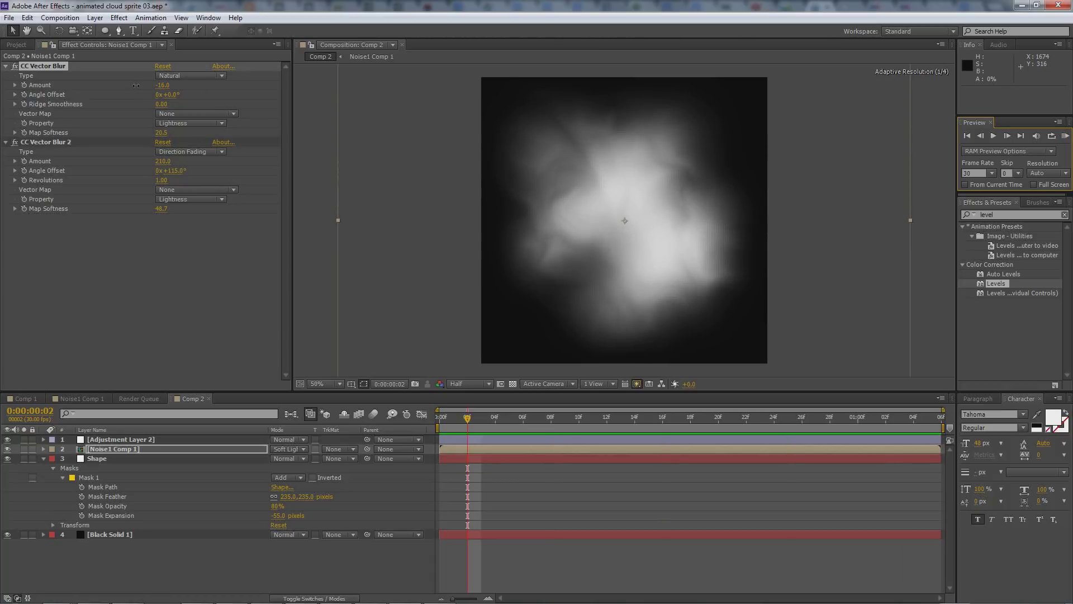
{"action": "left_click", "coordinate": [163, 161]}
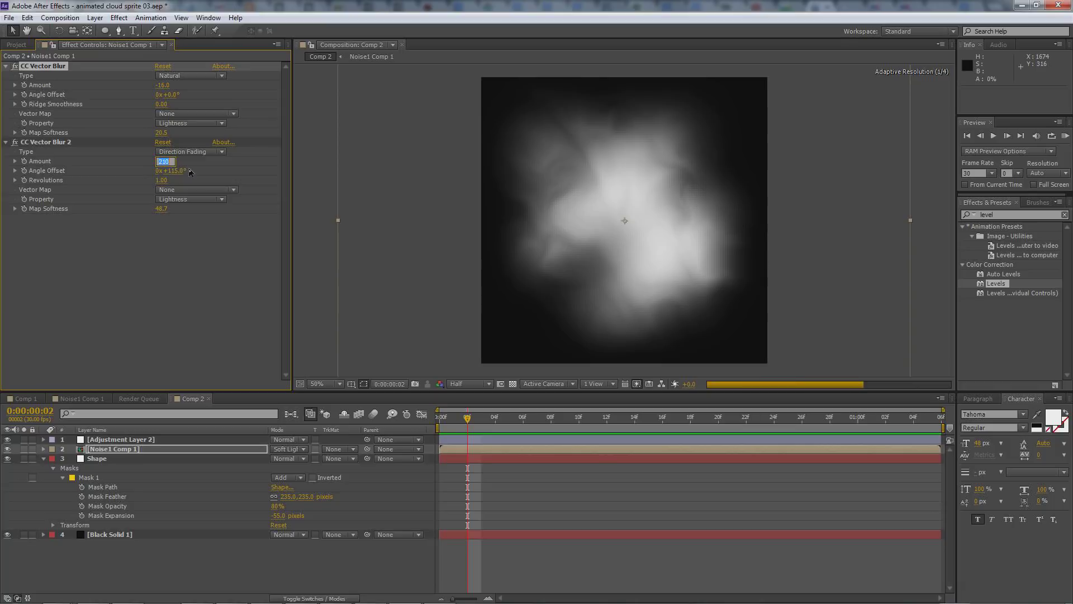
{"action": "left_click", "coordinate": [253, 261]}
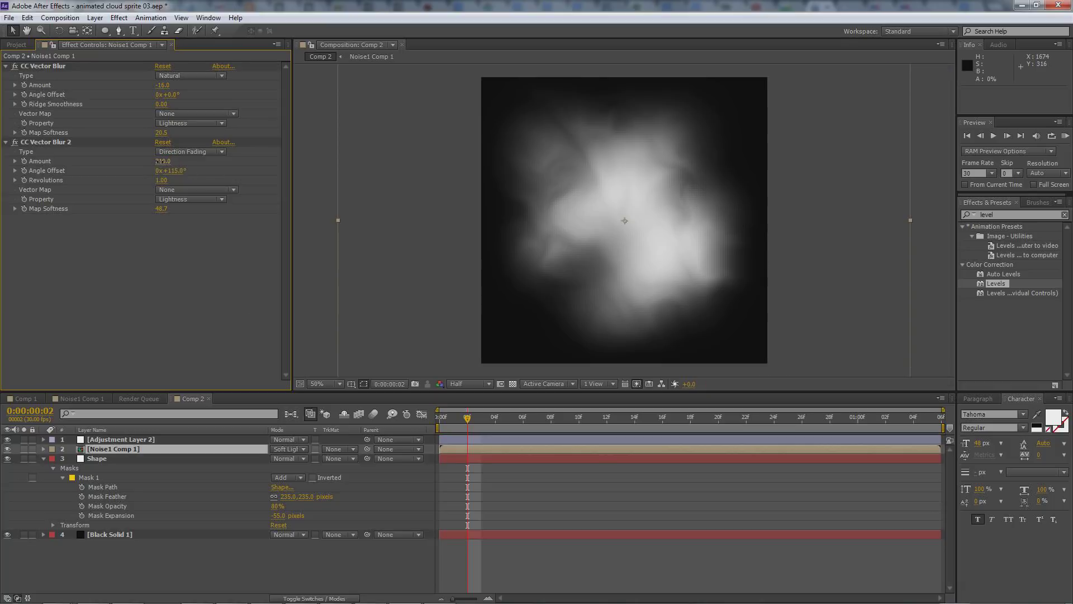
{"action": "left_click_drag", "start_coordinate": [161, 161], "coordinate": [73, 172]}
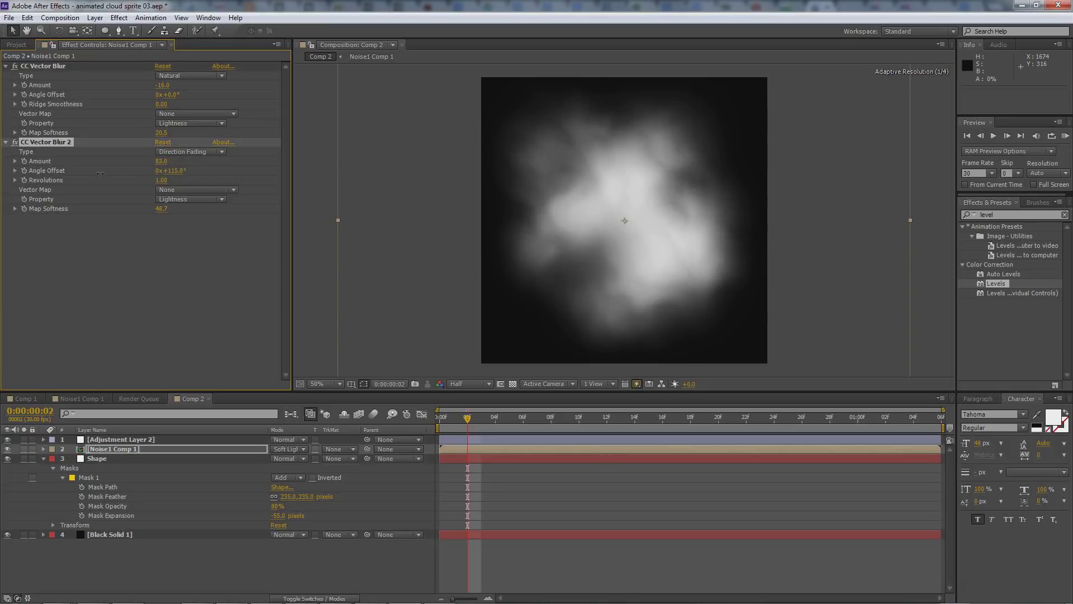
{"action": "left_click", "coordinate": [172, 269]}
{"action": "left_click_drag", "start_coordinate": [165, 163], "coordinate": [143, 157]}
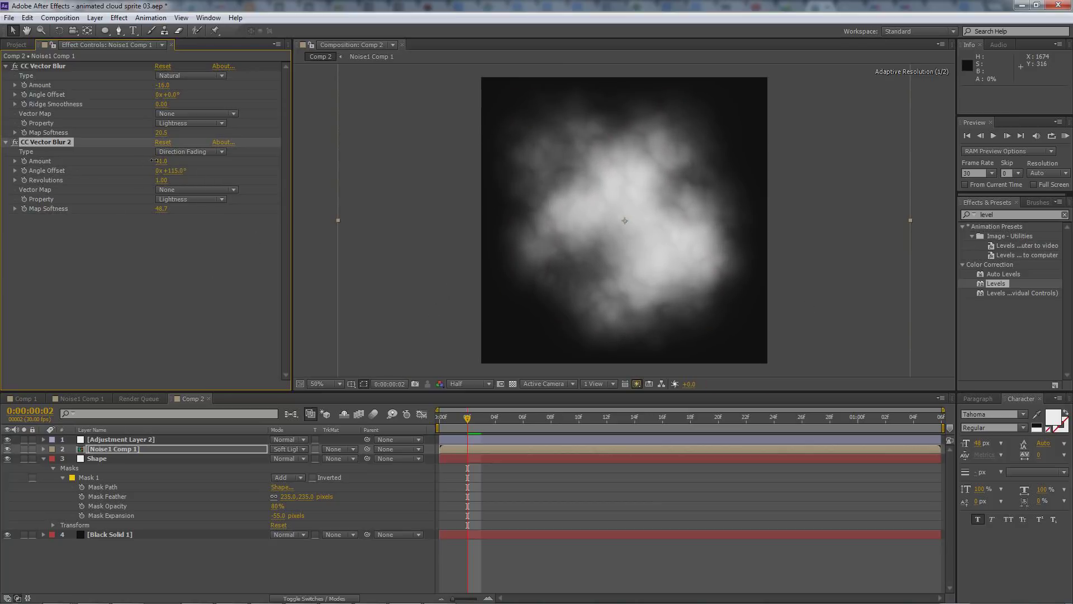
{"action": "left_click_drag", "start_coordinate": [162, 159], "coordinate": [156, 159]}
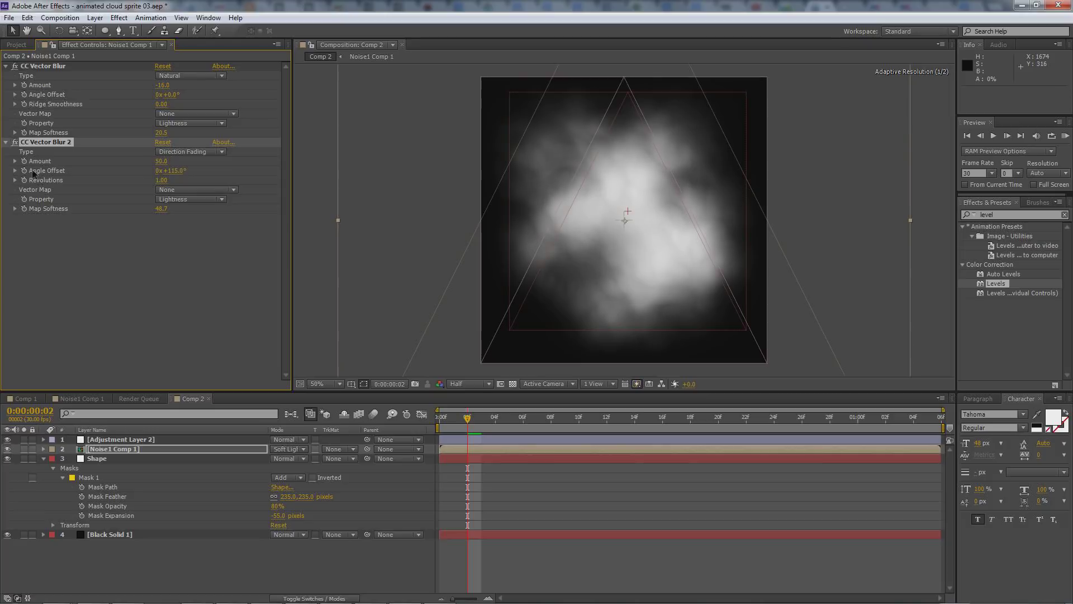
- Toggle CC Vector Blur 2 off and back on to compare, and set its Amount to 82
{"action": "left_click", "coordinate": [15, 142]}
{"action": "left_click", "coordinate": [139, 294]}
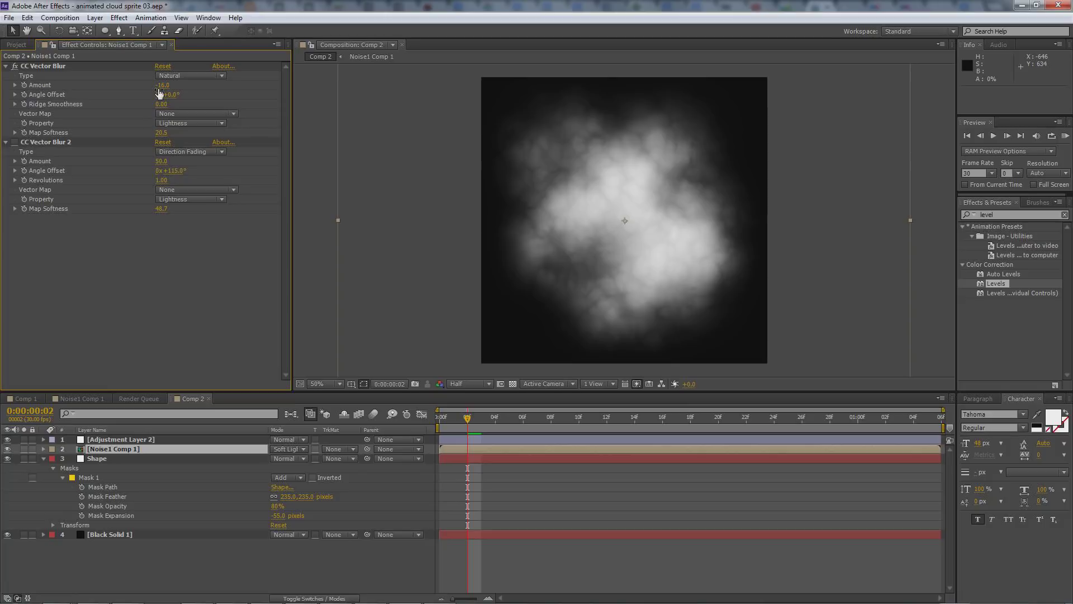
{"action": "left_click_drag", "start_coordinate": [162, 159], "coordinate": [166, 160]}
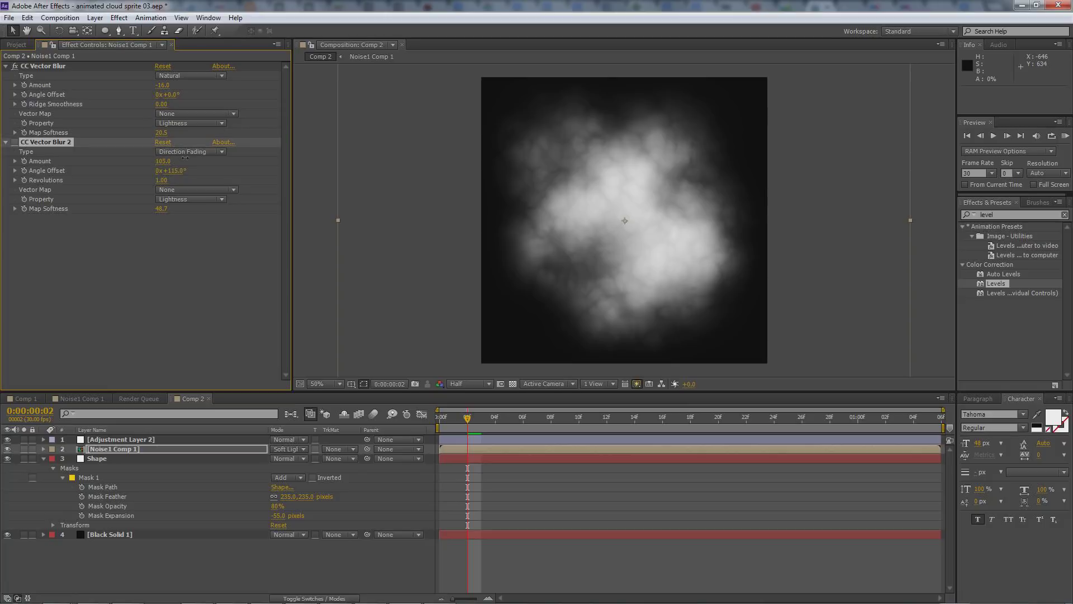
{"action": "left_click_drag", "start_coordinate": [159, 161], "coordinate": [135, 164]}
{"action": "left_click_drag", "start_coordinate": [162, 161], "coordinate": [174, 160]}
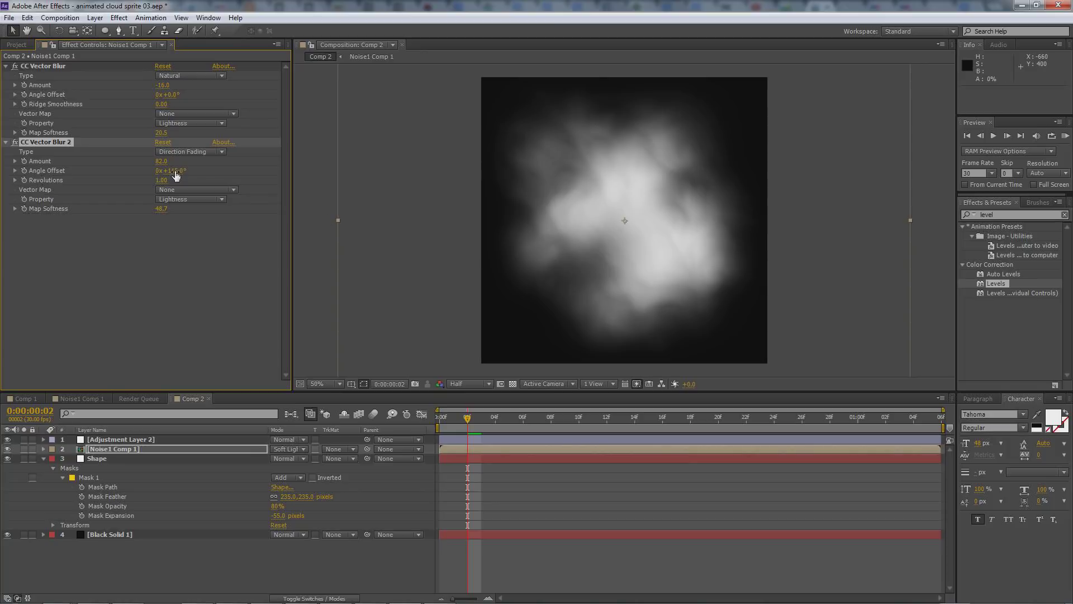
- Set CC Vector Blur 2's Angle Offset to 148° and play a RAM preview of Comp 2
{"action": "left_click_drag", "start_coordinate": [181, 168], "coordinate": [186, 163]}
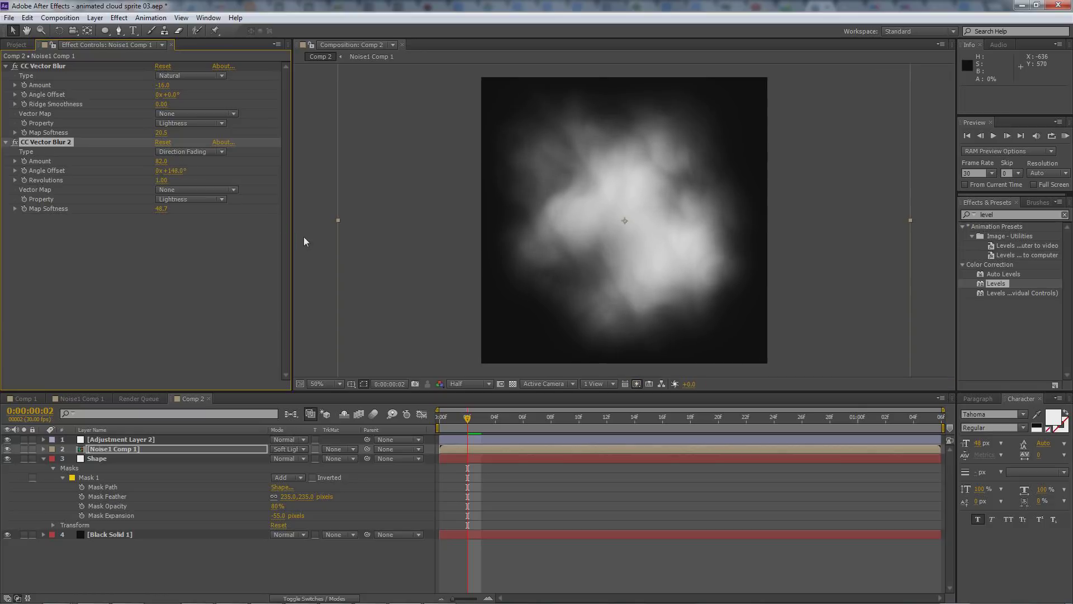
{"action": "left_click", "coordinate": [1065, 135]}
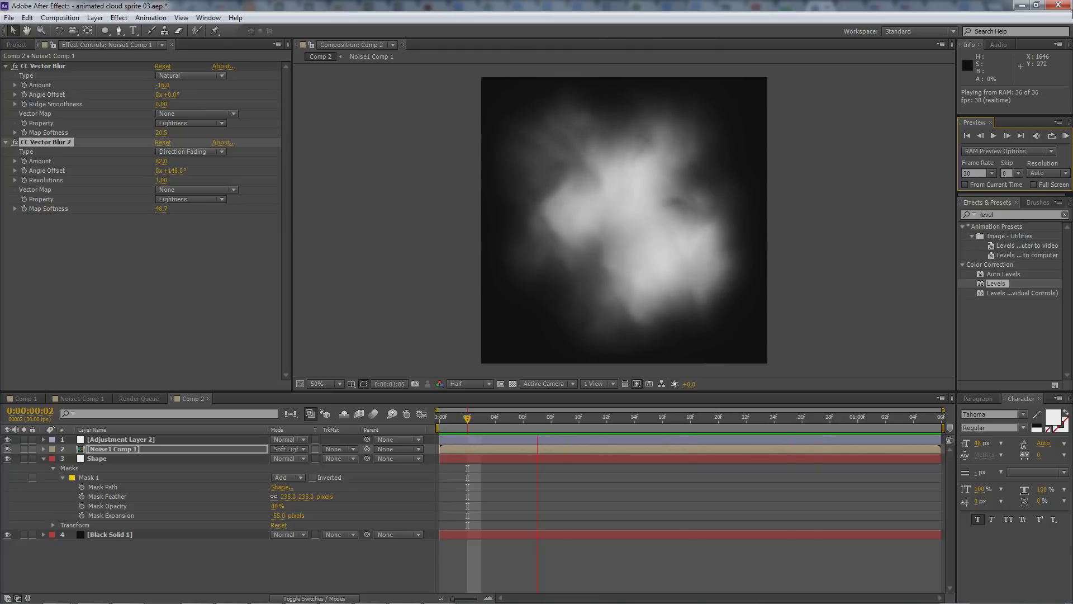
{"action": "key", "text": "space"}
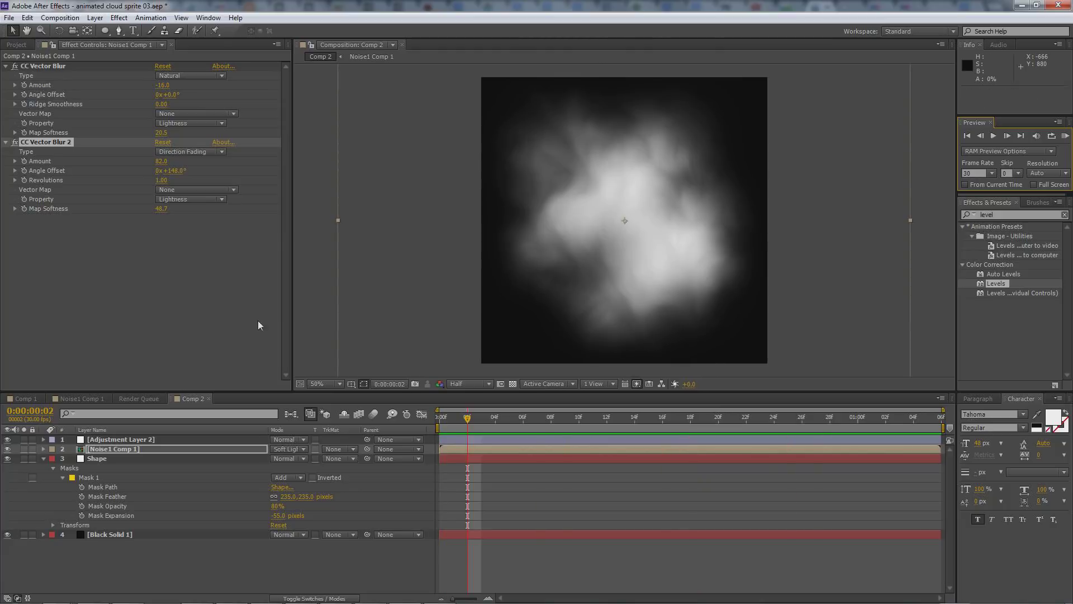
- Set CC Vector Blur's Amount to -186 and CC Vector Blur 2's Revolutions to 4.60, and start a RAM preview
{"action": "left_click", "coordinate": [158, 246]}
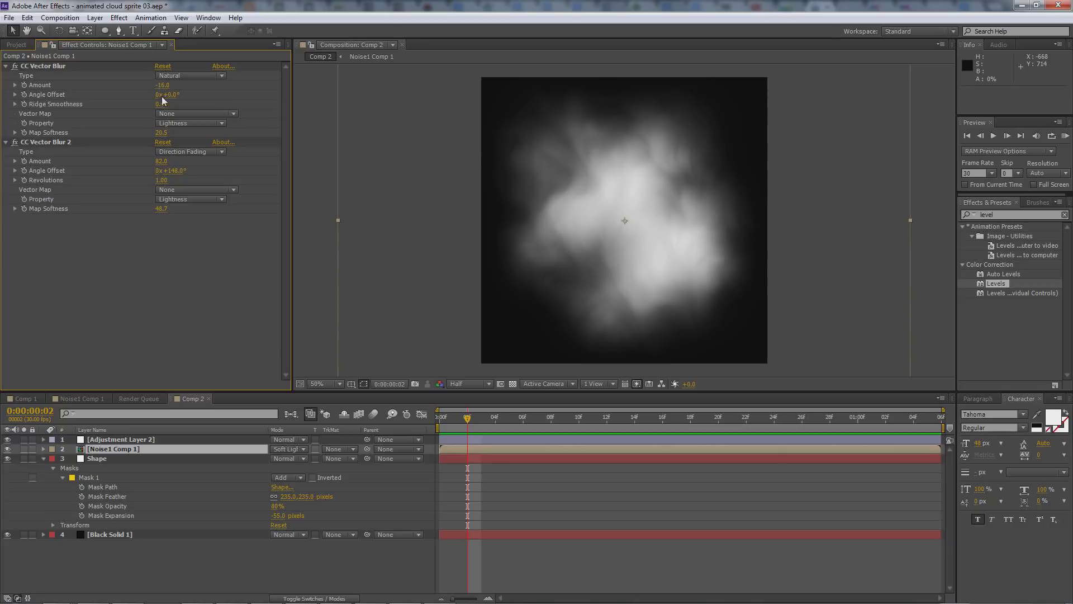
{"action": "left_click_drag", "start_coordinate": [161, 89], "coordinate": [77, 98]}
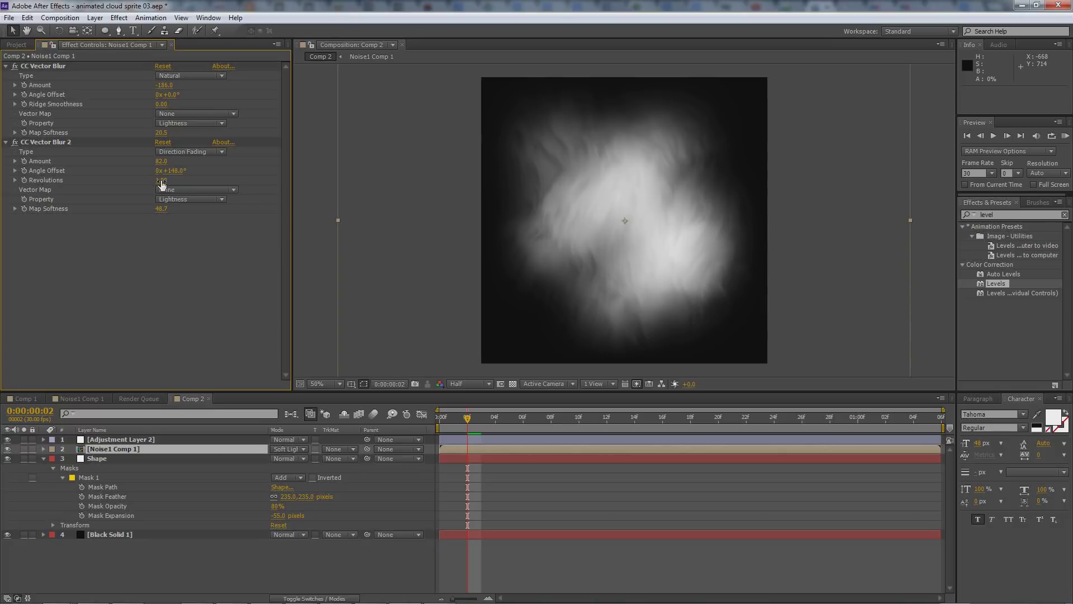
{"action": "left_click_drag", "start_coordinate": [161, 182], "coordinate": [181, 182]}
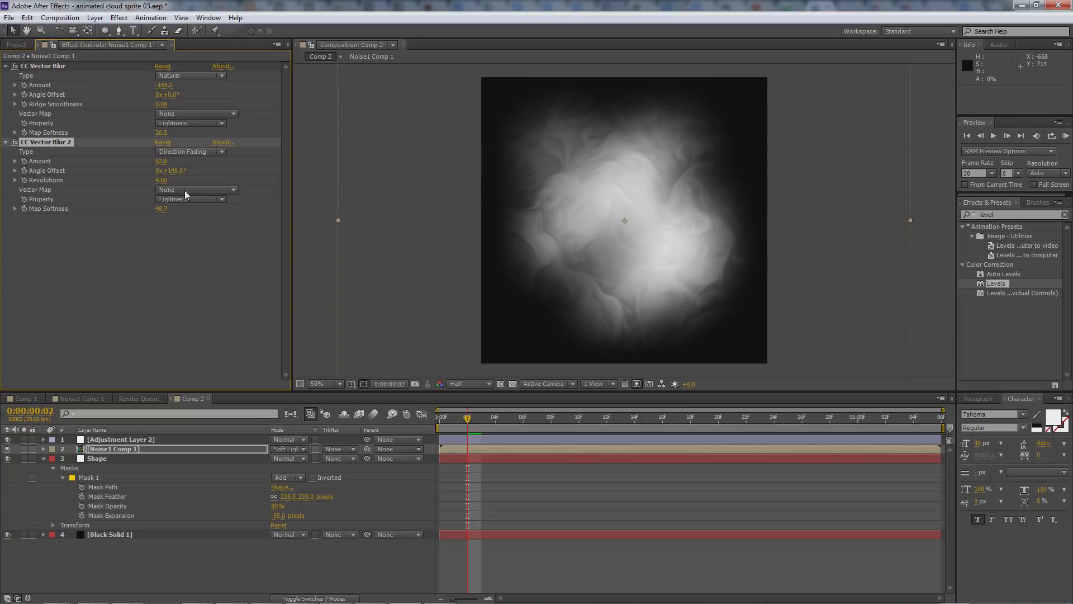
{"action": "left_click", "coordinate": [1066, 137]}
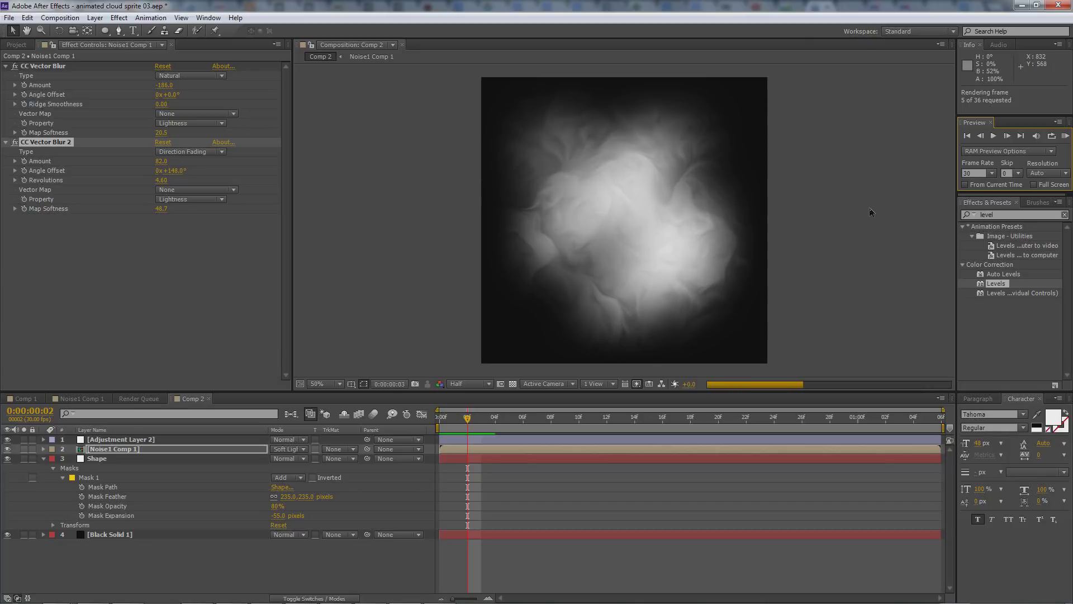
{"action": "key", "text": "space"}
{"action": "key", "text": "space"}
- Reduce the Mask Opacity of Mask 1 on the Shape layer to 41% and play a RAM preview
{"action": "left_click", "coordinate": [120, 558]}
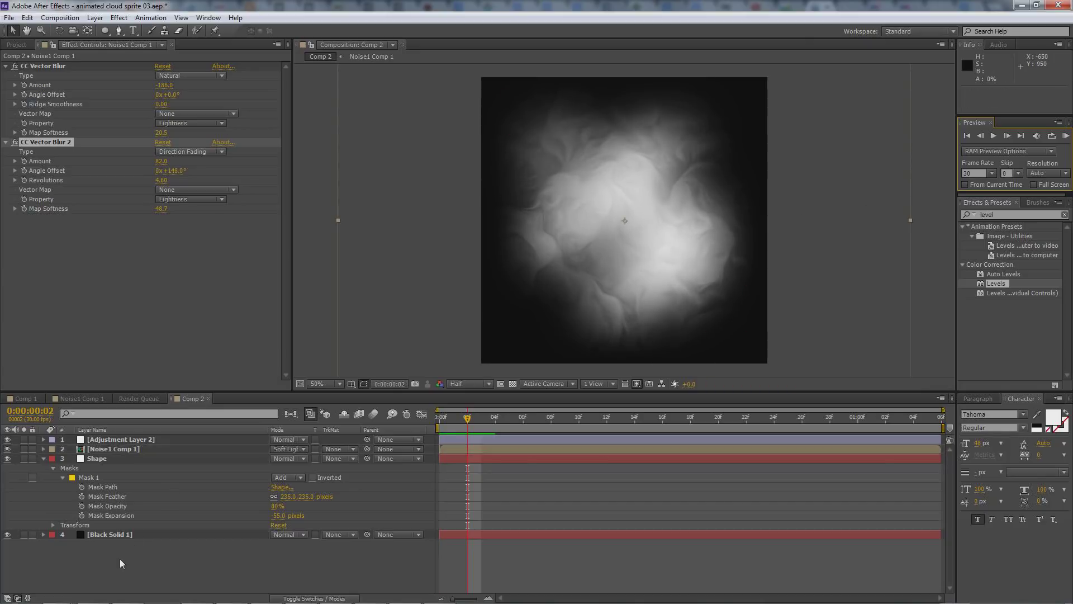
{"action": "left_click", "coordinate": [117, 460]}
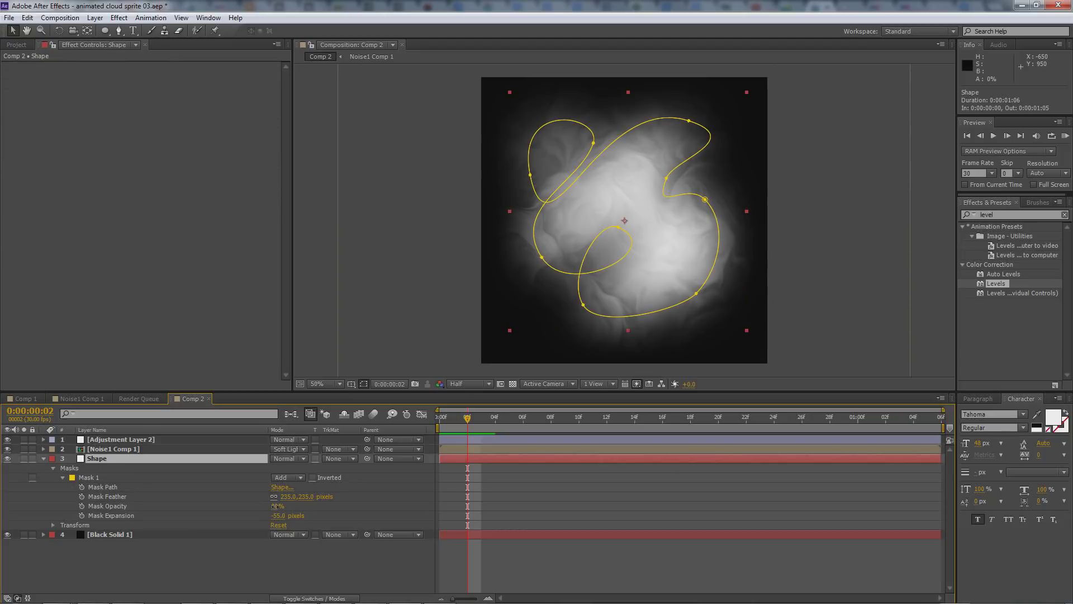
{"action": "mouse_move", "coordinate": [278, 511]}
{"action": "left_mouse_down"}
{"action": "mouse_move", "coordinate": [254, 512]}
{"action": "mouse_move", "coordinate": [262, 511]}
{"action": "left_mouse_up"}
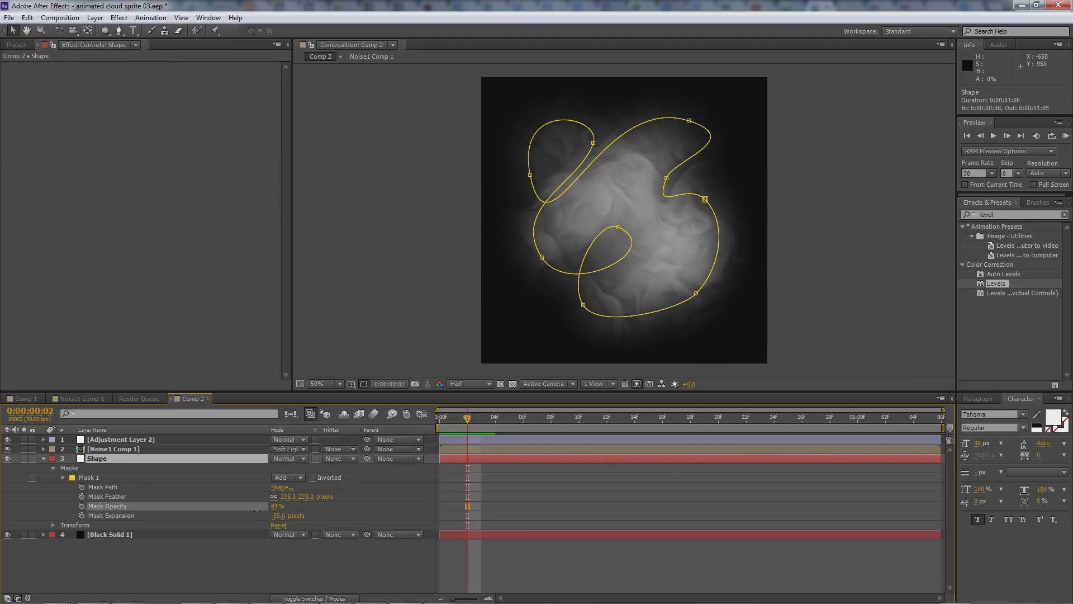
{"action": "left_click", "coordinate": [1066, 136]}
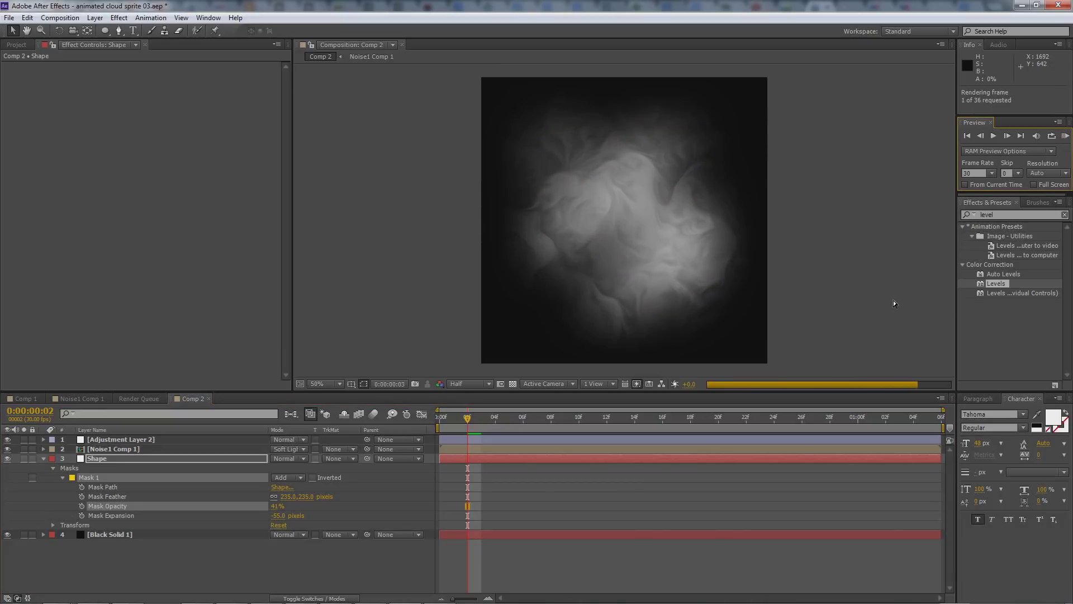
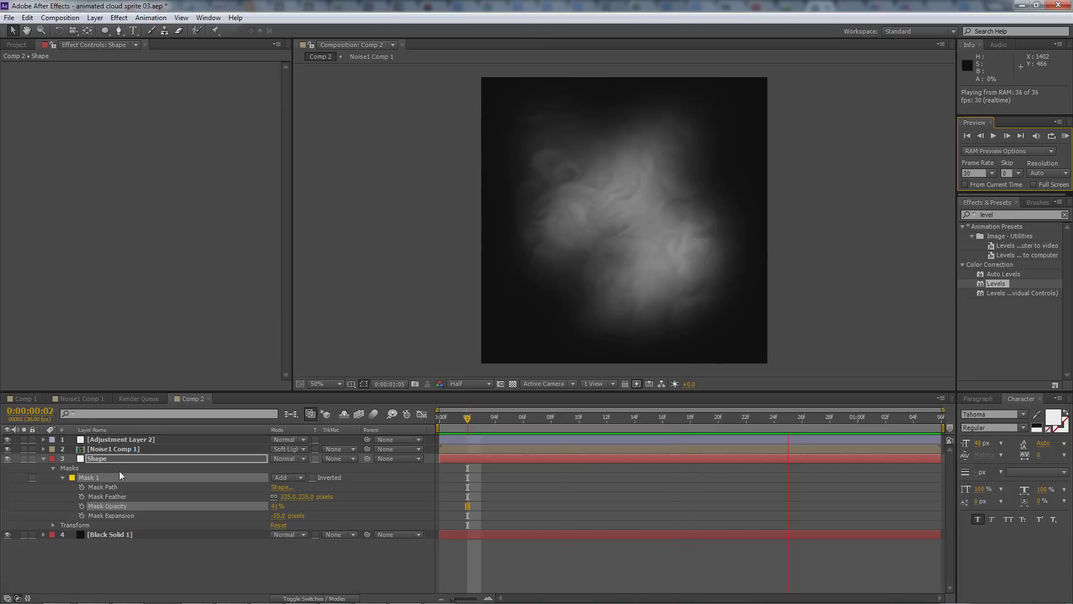
- Check the effects on Adjustment Layer 2, and return to Comp 1 to play its RAM preview
{"action": "left_click", "coordinate": [128, 441]}
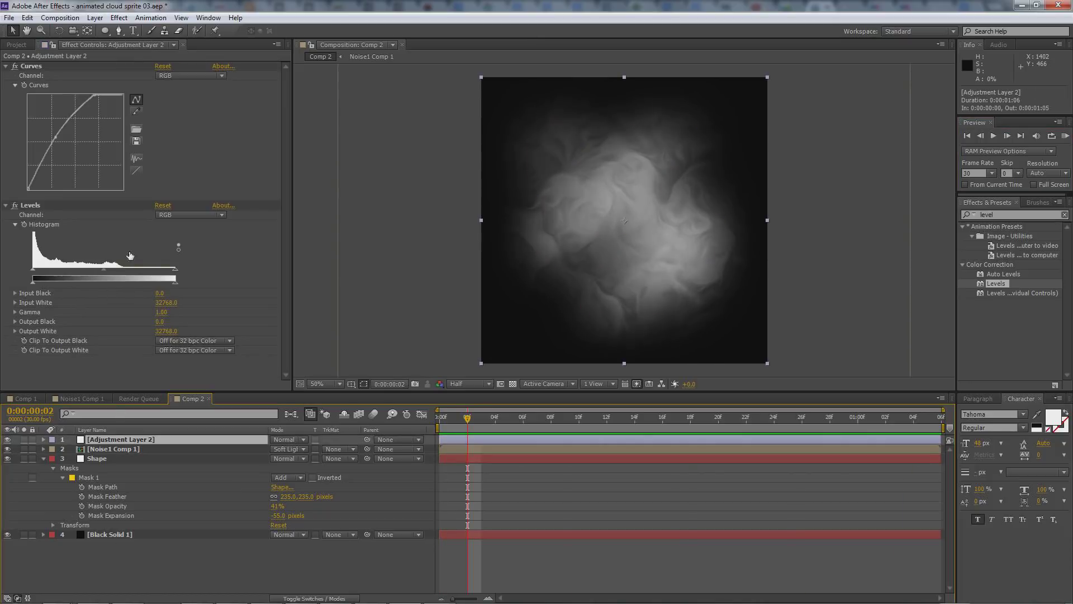
{"action": "left_click", "coordinate": [96, 400]}
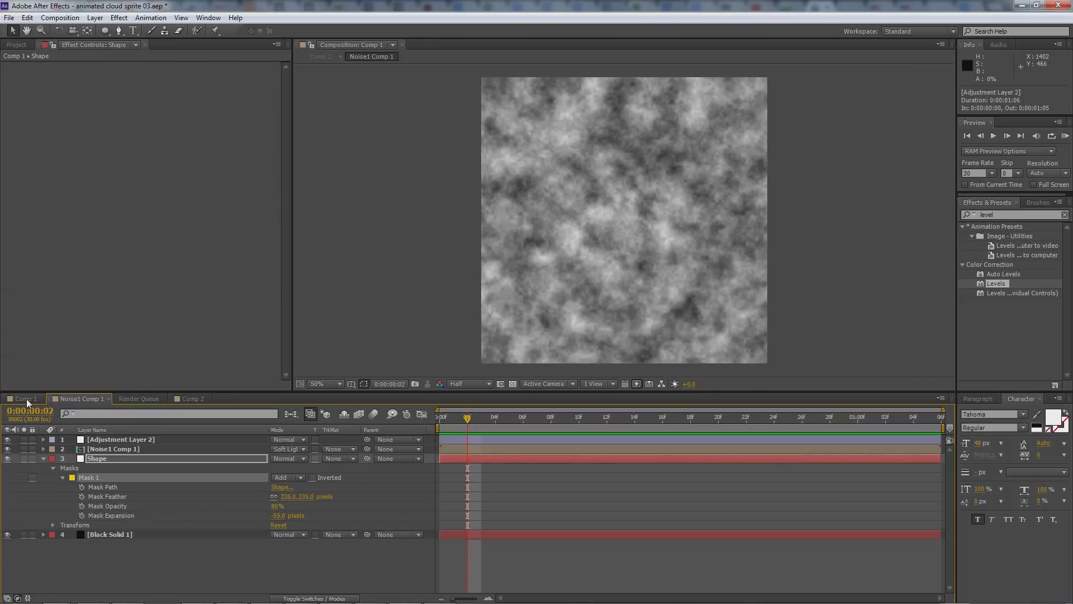
{"action": "left_click", "coordinate": [27, 401]}
{"action": "left_click", "coordinate": [1066, 136]}
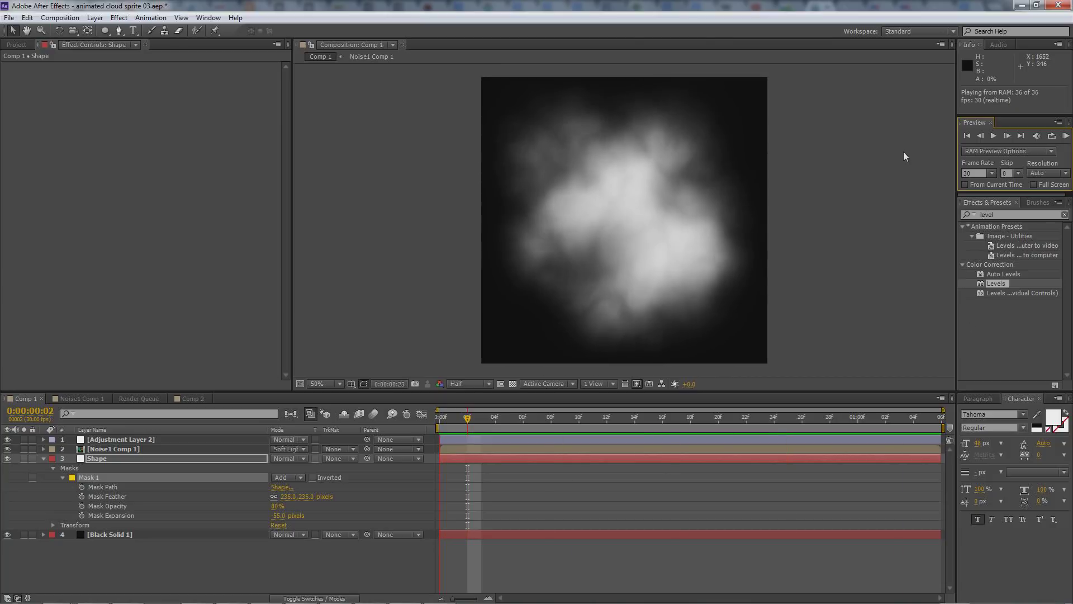
{"action": "key", "text": "space"}
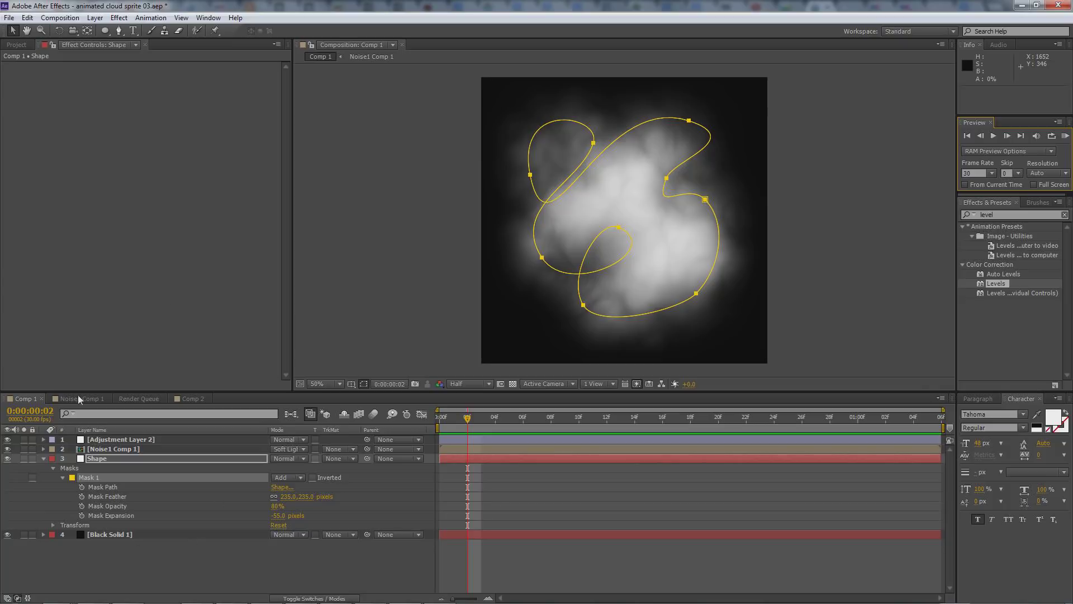
- Add Comp 1 from the project to the render queue
{"action": "left_click", "coordinate": [138, 398]}
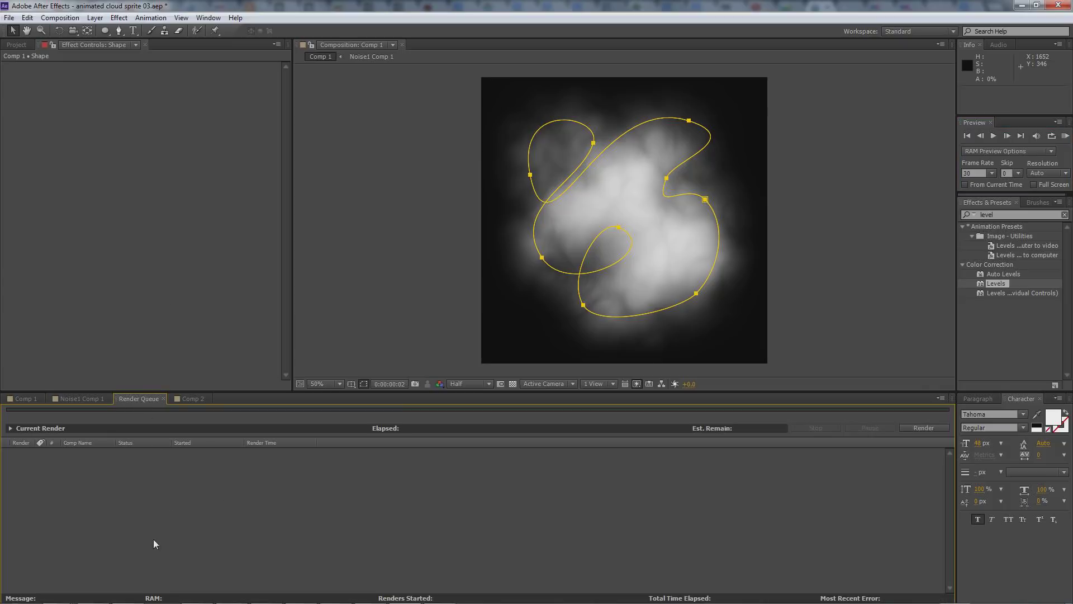
{"action": "left_click", "coordinate": [16, 46]}
{"action": "left_click", "coordinate": [44, 145]}
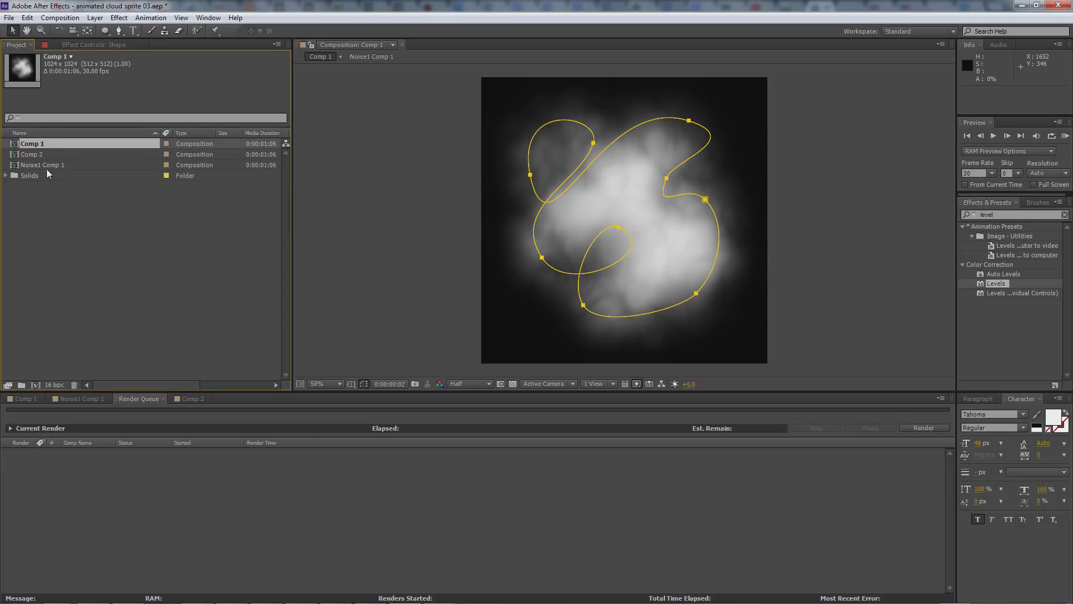
{"action": "left_click_drag", "start_coordinate": [66, 190], "coordinate": [177, 524]}
{"action": "left_click_drag", "start_coordinate": [49, 514], "coordinate": [67, 508]}
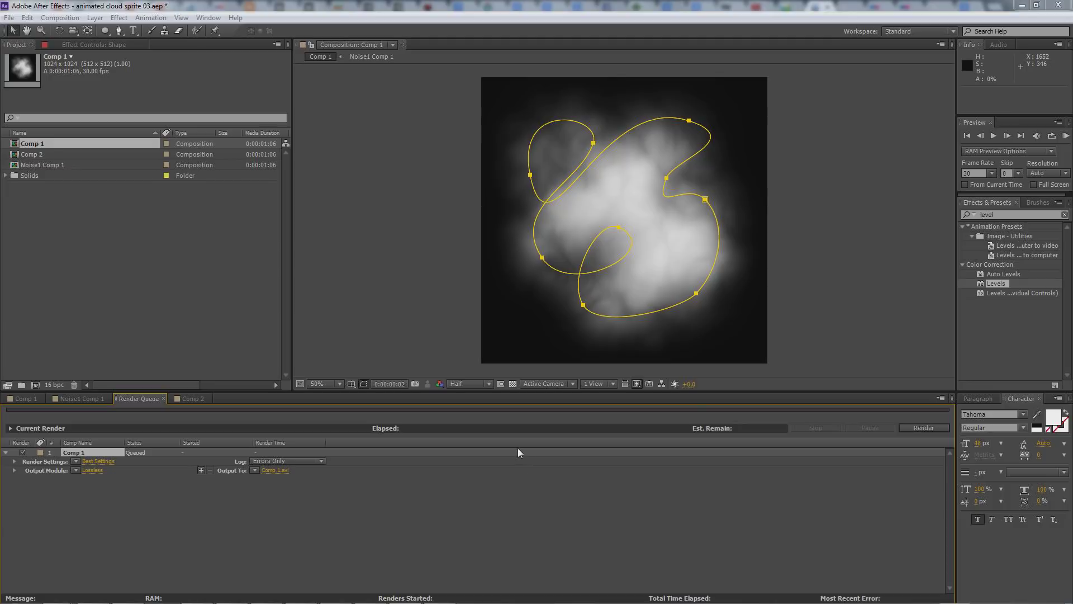
- Set the output module format of the queued Comp 1 render to PNG Sequence
{"action": "left_click", "coordinate": [92, 470]}
{"action": "left_click", "coordinate": [539, 187]}
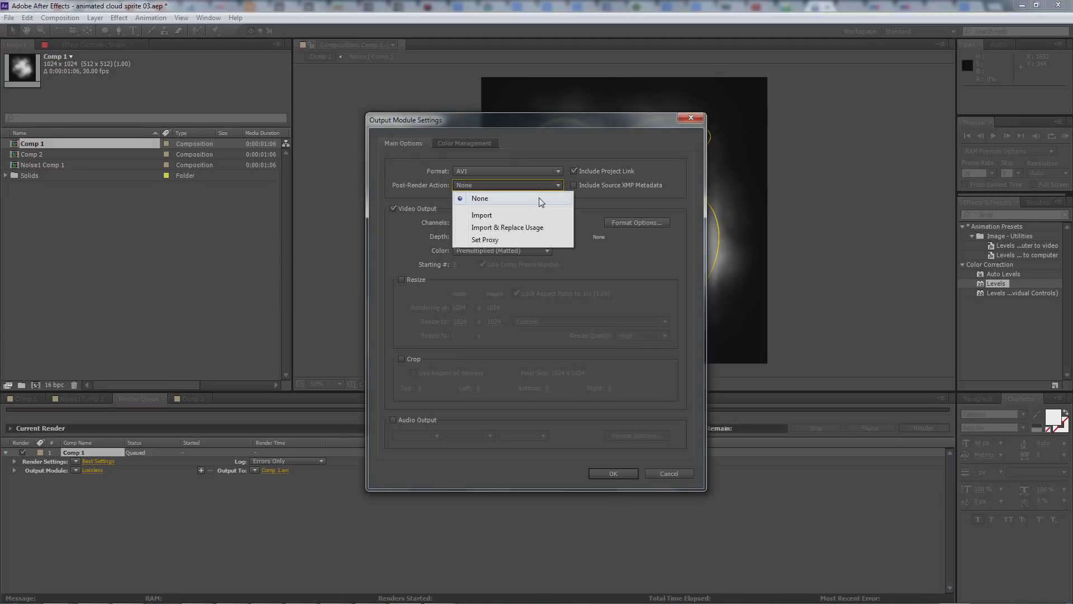
{"action": "left_click", "coordinate": [591, 206]}
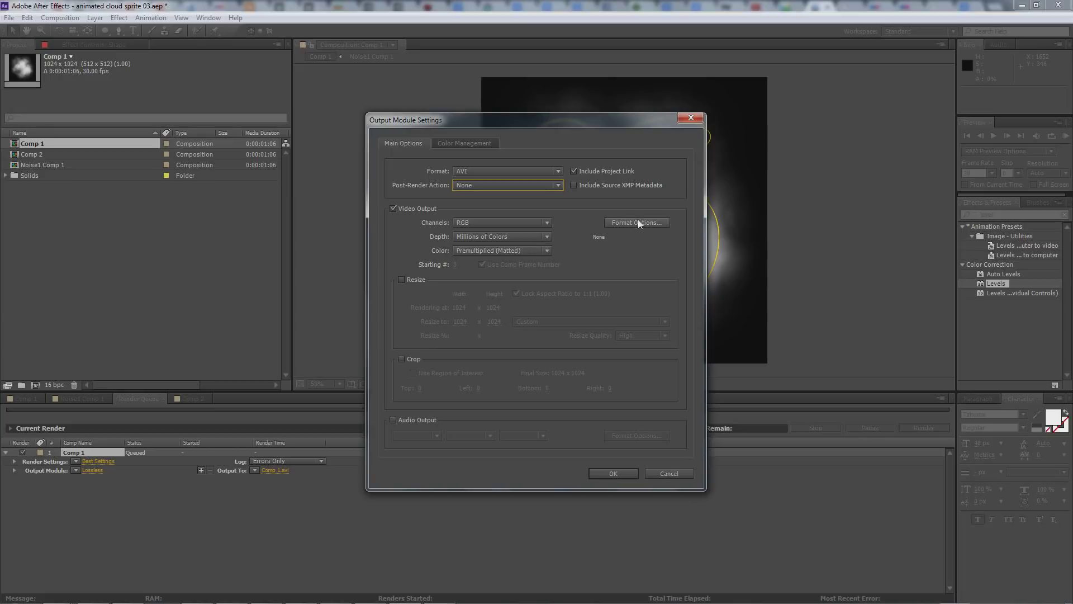
{"action": "left_click", "coordinate": [545, 170]}
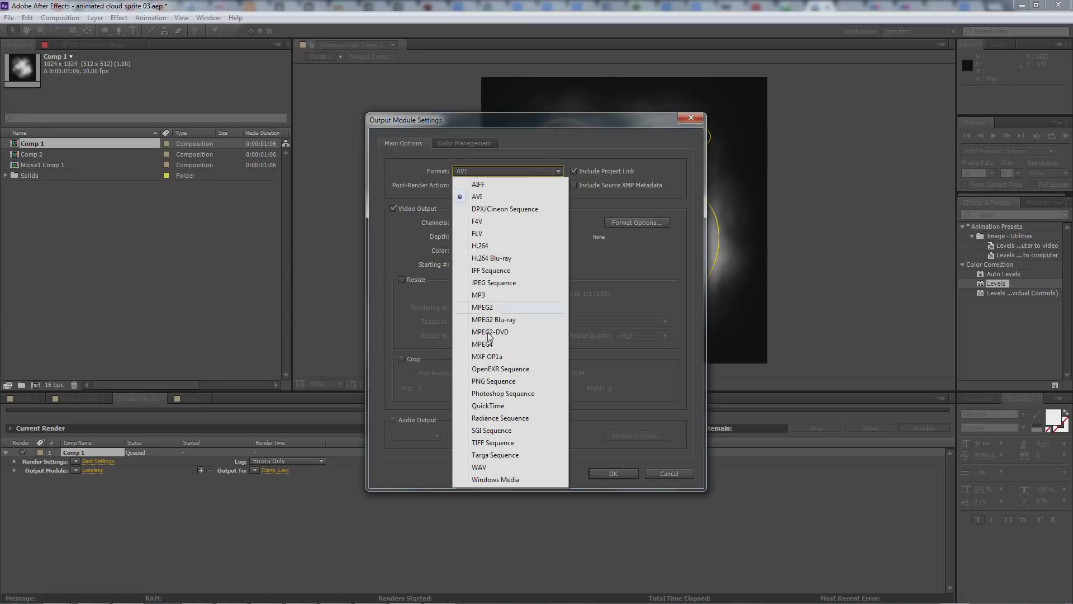
{"action": "left_click", "coordinate": [502, 382]}
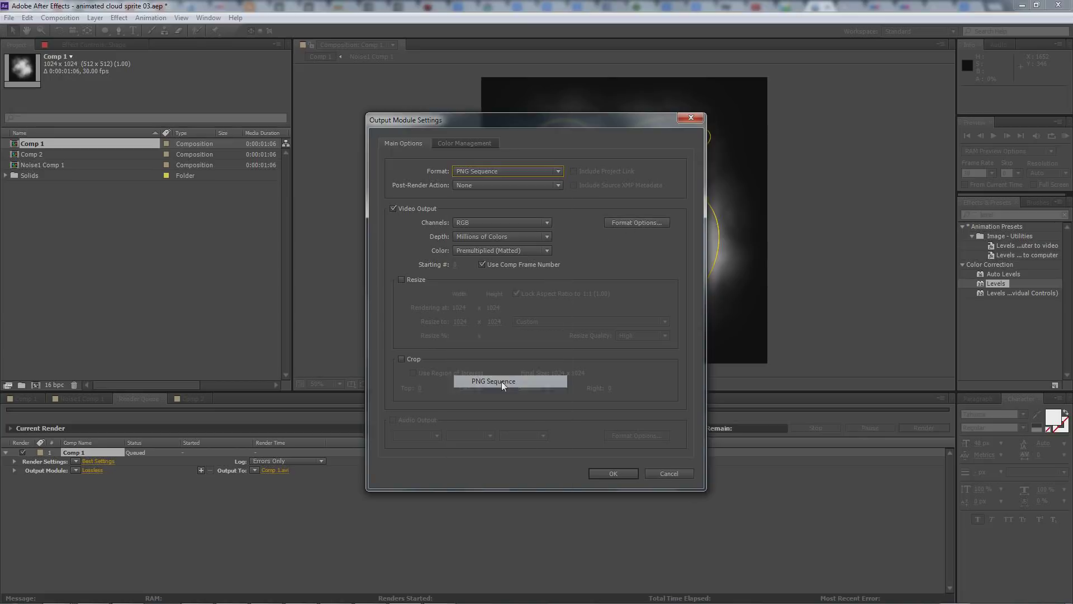
{"action": "left_click", "coordinate": [622, 474]}
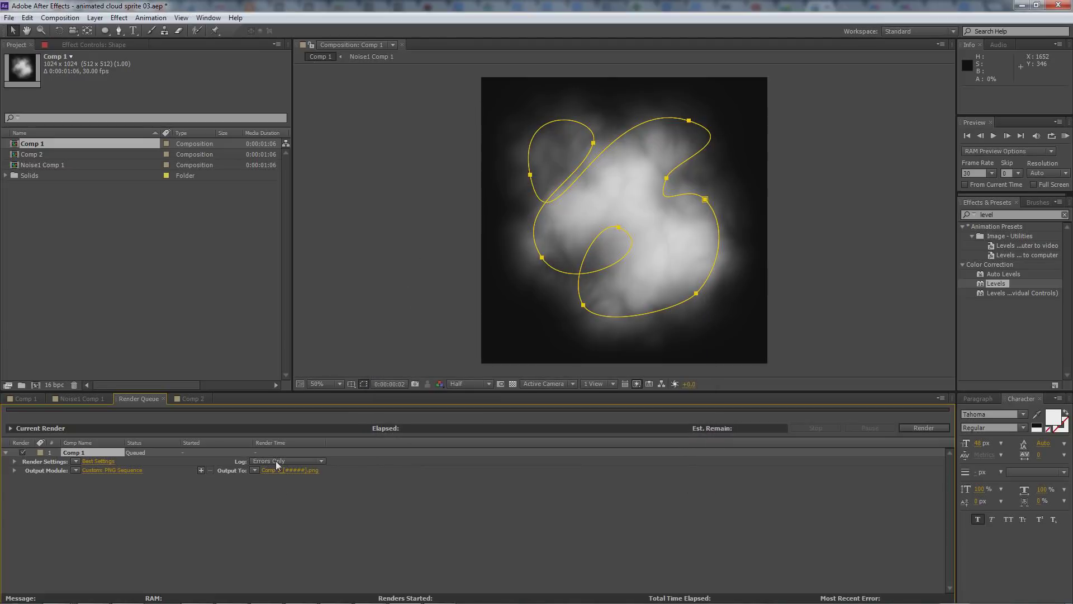
- For the queued render's output, create and open a new folder named Cloud03_anim inside the Cloud folder
{"action": "left_click", "coordinate": [274, 472]}
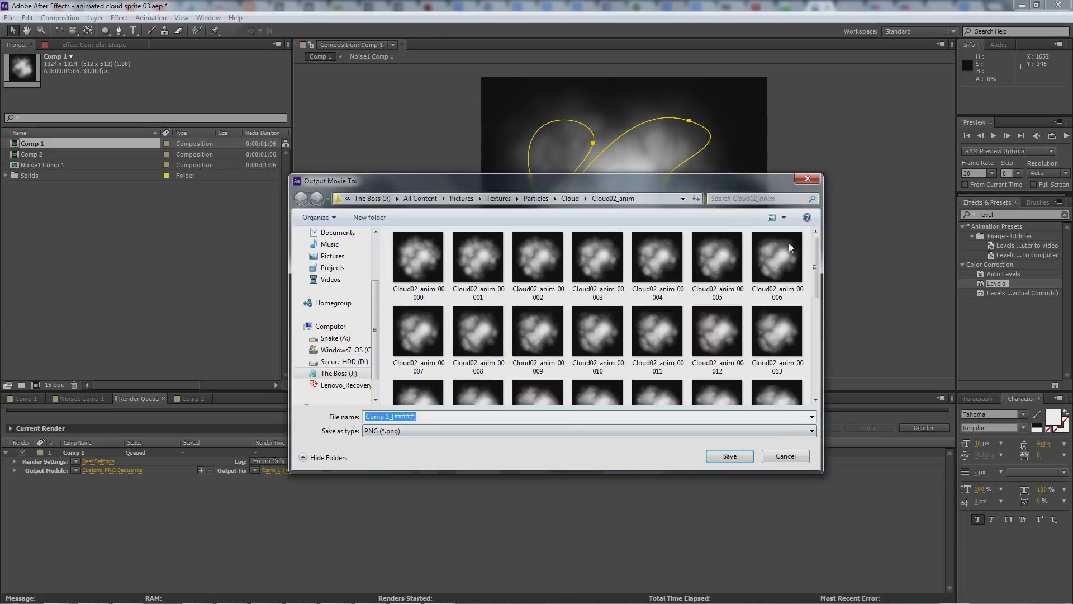
{"action": "left_click", "coordinate": [571, 198]}
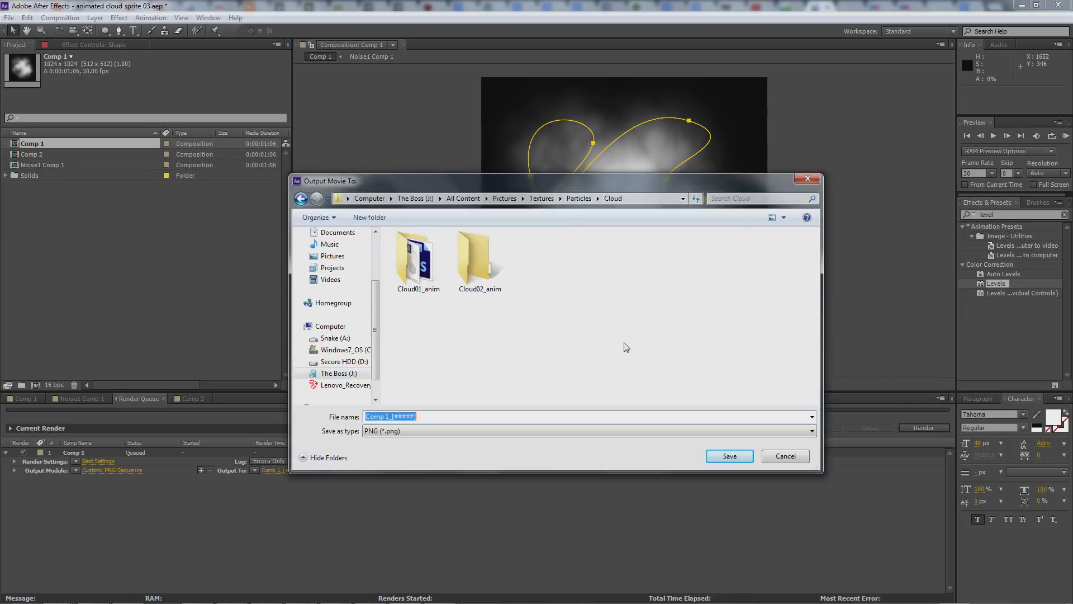
{"action": "left_click", "coordinate": [381, 213]}
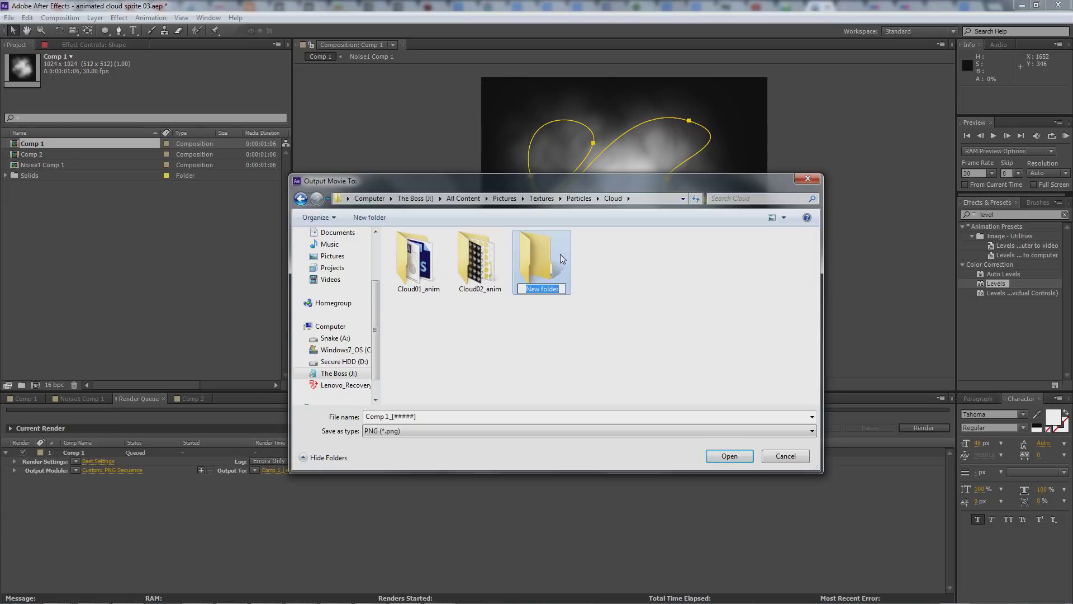
{"action": "type", "text": "Cloud_"}
{"action": "key", "text": "BackSpace"}
{"action": "type", "text": "03_anim"}
{"action": "key", "text": "Return"}
{"action": "double_click", "coordinate": [540, 282]}
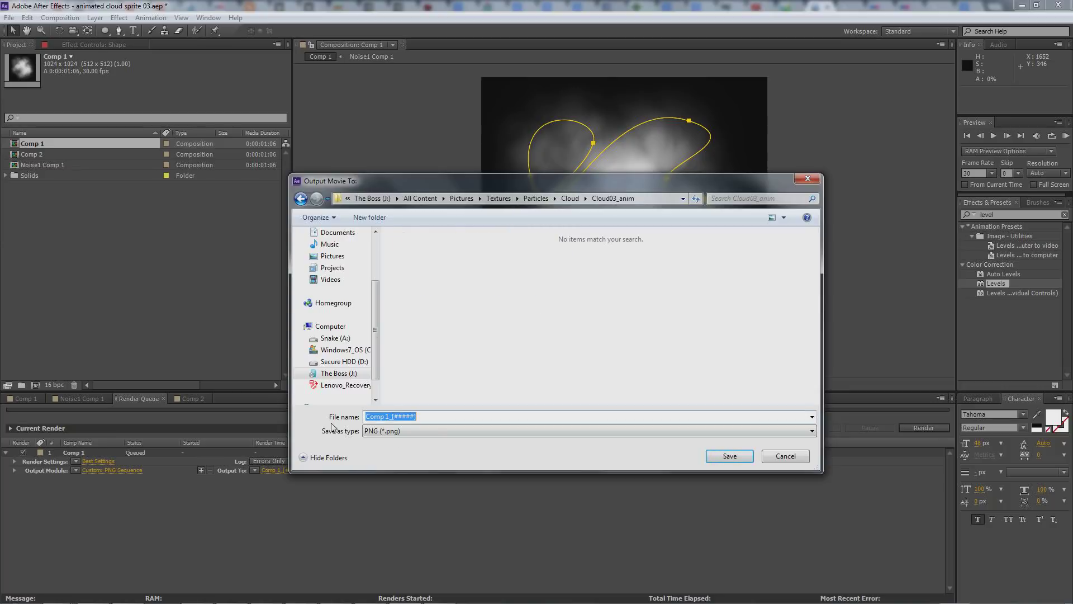
- Name the output sequence Cloud03_anim_[#####], save the destination and render Comp 1
{"action": "left_click", "coordinate": [392, 416]}
{"action": "key", "text": "shift+Home"}
{"action": "type", "text": "C"}
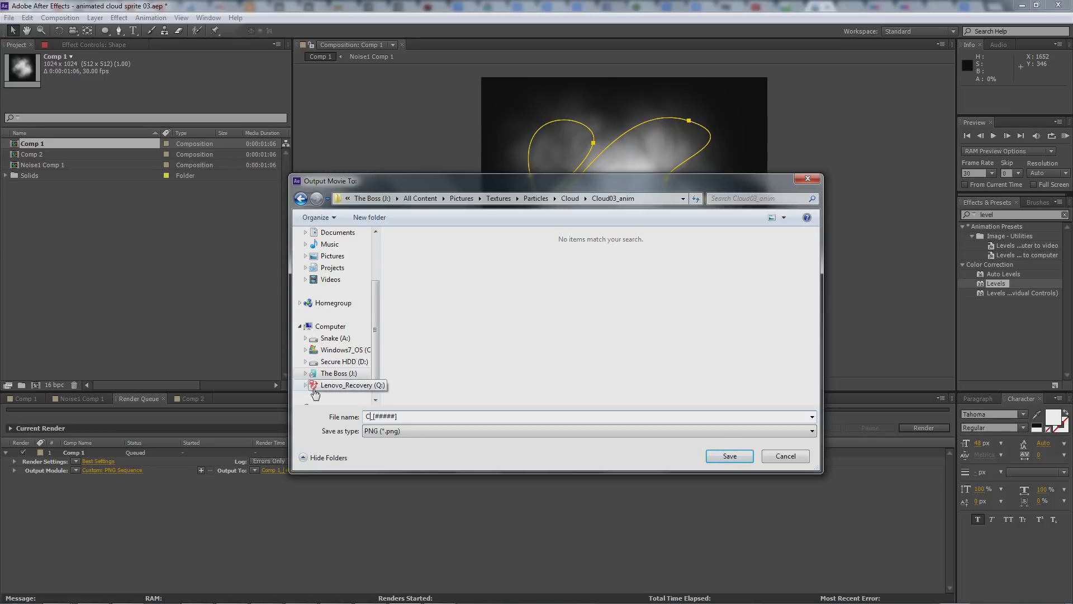
{"action": "type", "text": "loud03_anim"}
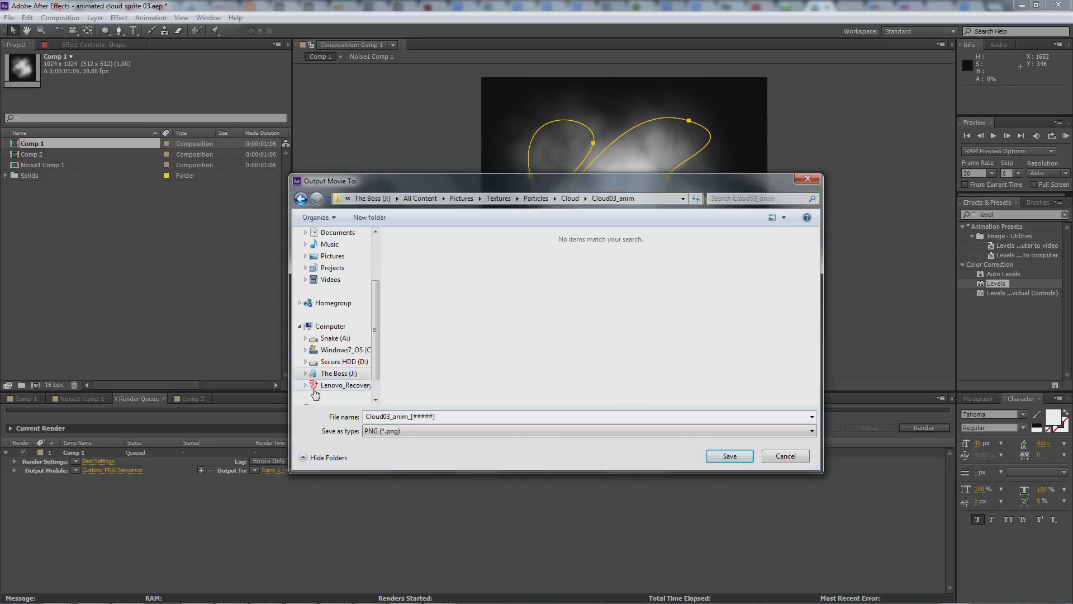
{"action": "left_click", "coordinate": [737, 457]}
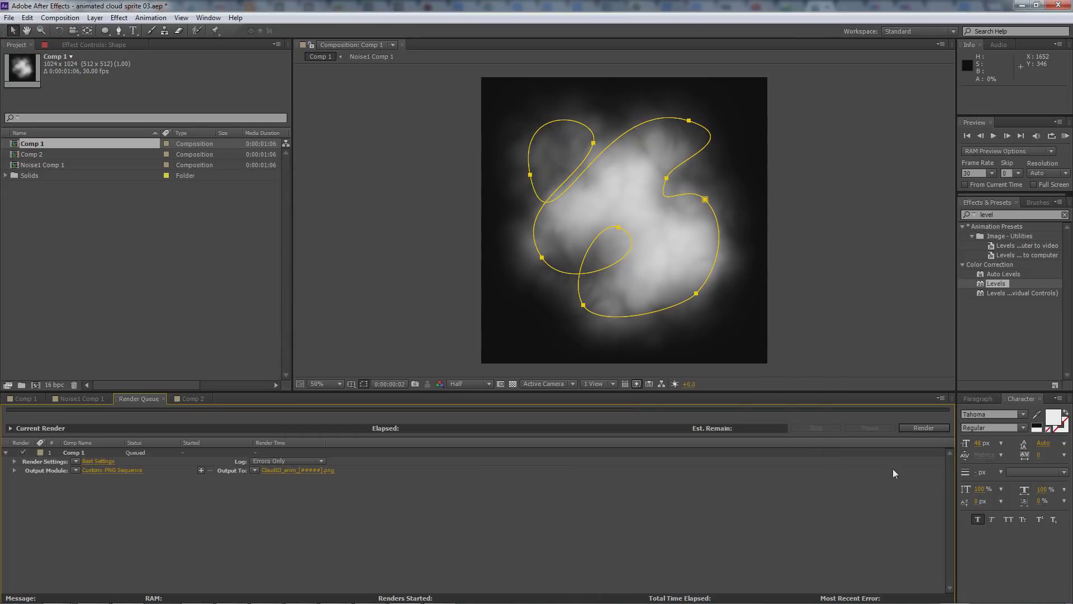
{"action": "left_click", "coordinate": [925, 427]}
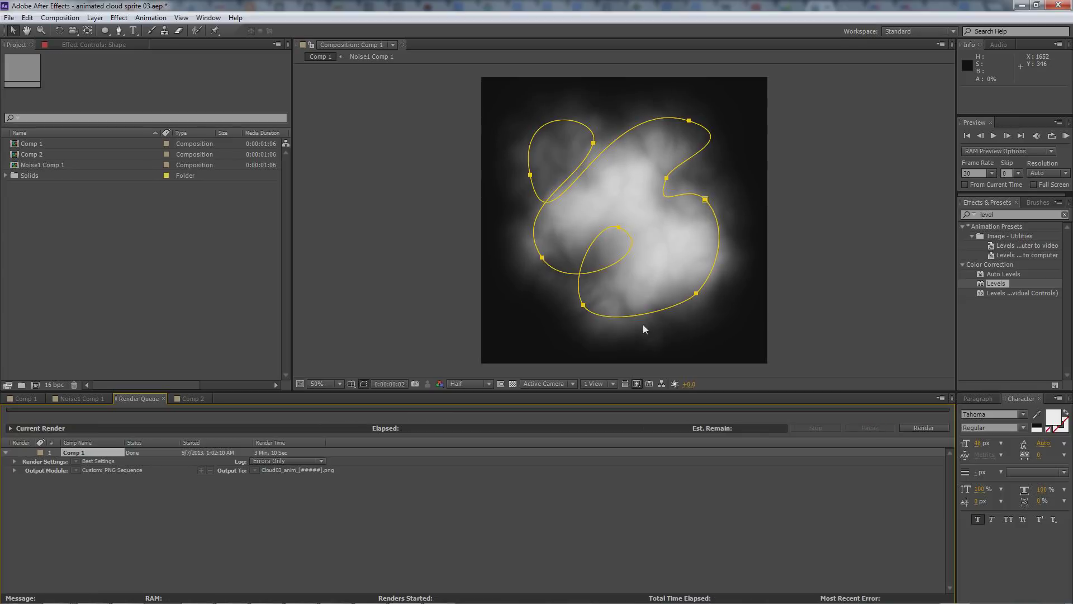
- Switch to Photoshop and undo the edits on the Untitled-3 sprite sheet back to before the frames were grouped
{"action": "mouse_move", "coordinate": [524, 583]}
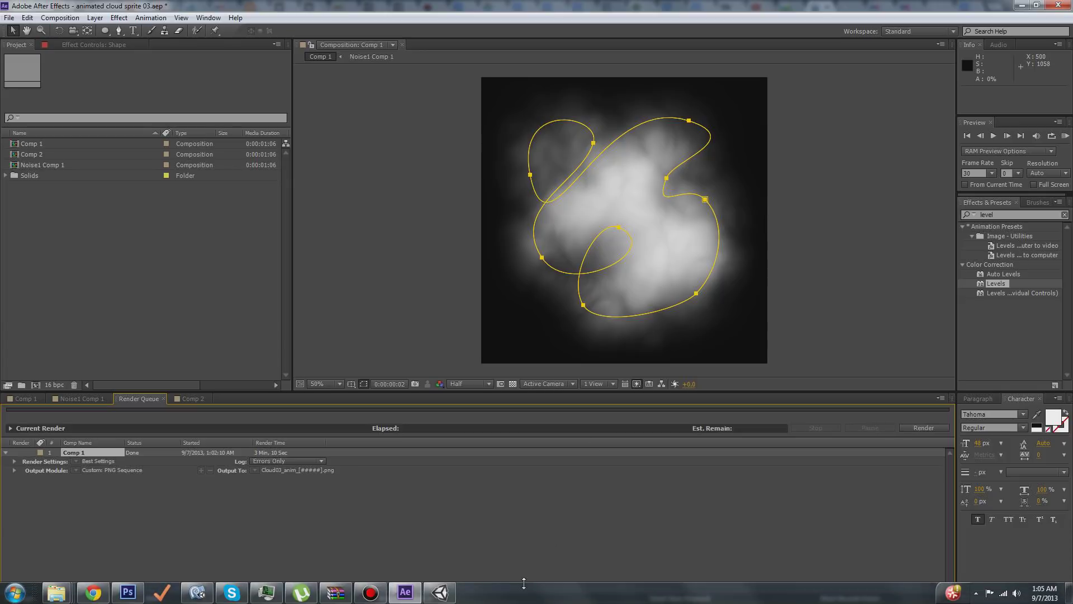
{"action": "left_click", "coordinate": [126, 594]}
{"action": "mouse_move", "coordinate": [128, 594]}
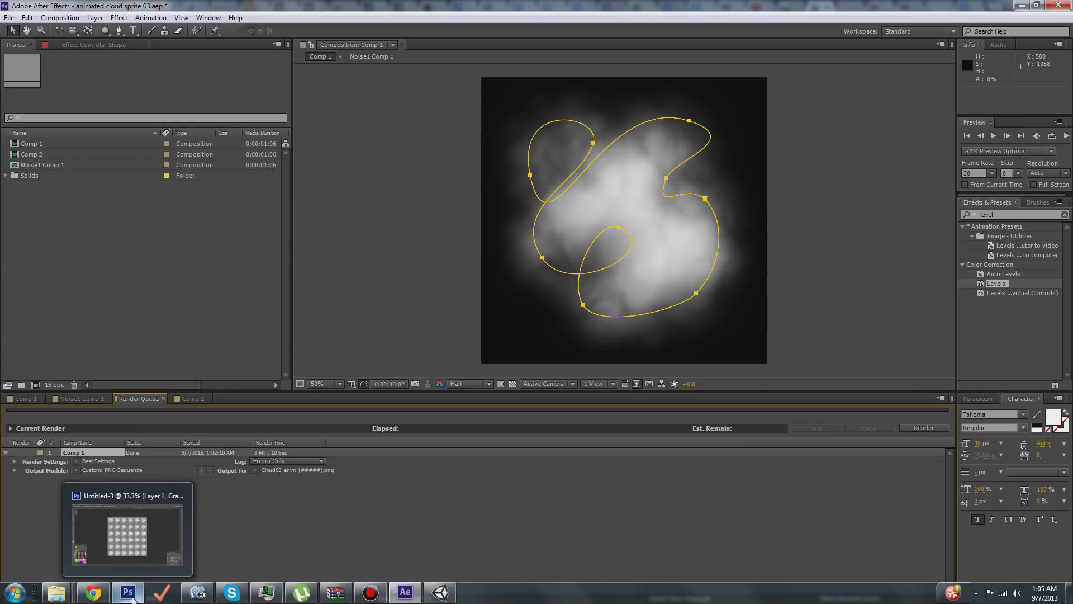
{"action": "left_click", "coordinate": [127, 594]}
{"action": "key", "text": "ctrl+a"}
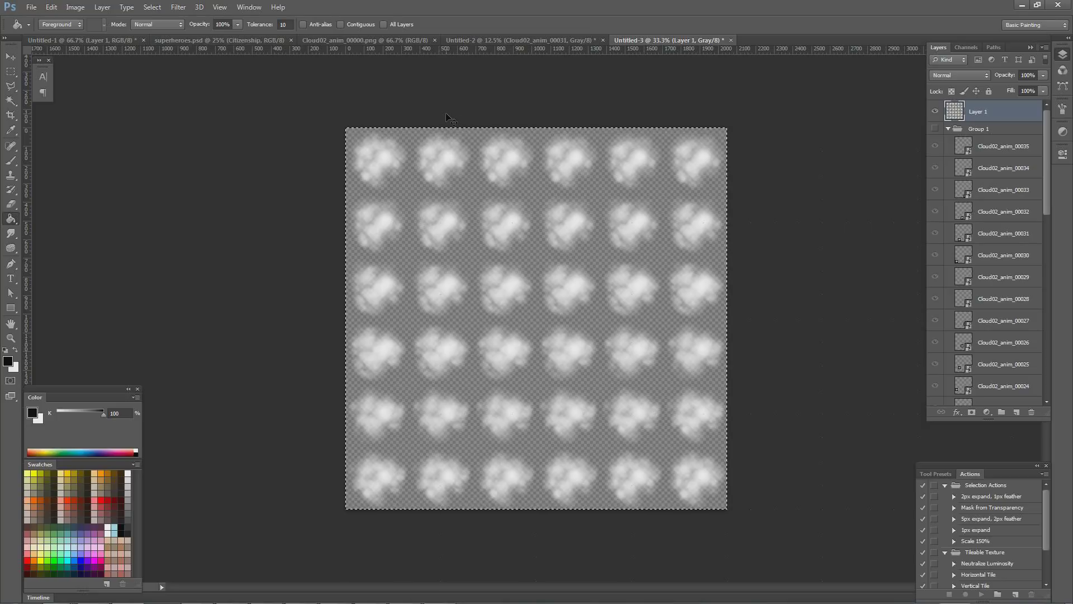
{"action": "key", "text": "ctrl+i"}
{"action": "key", "text": "alt+comma"}
{"action": "key", "text": "ctrl+d"}
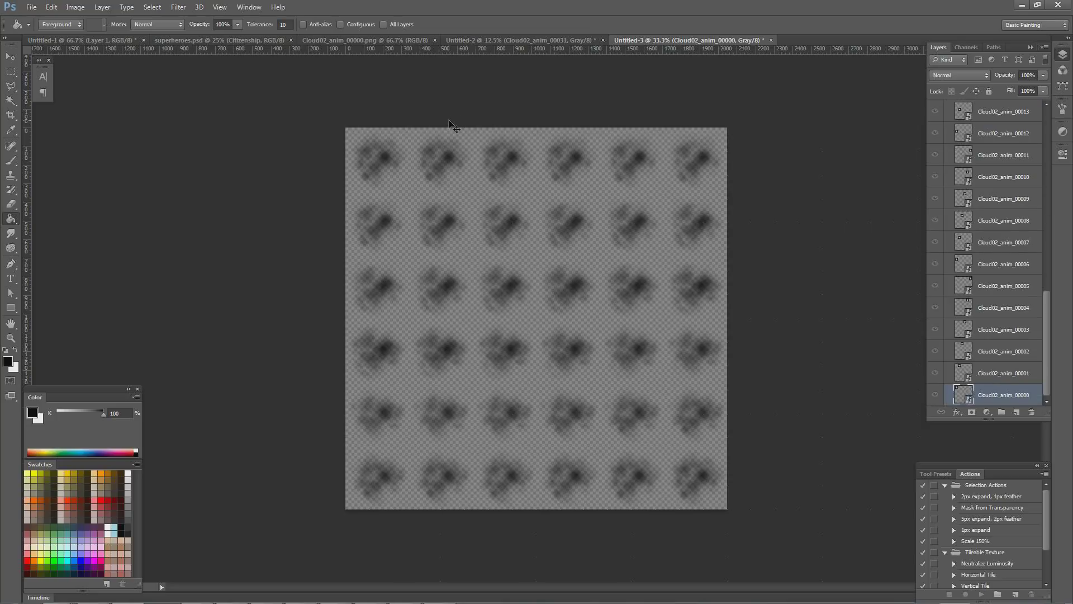
{"action": "key", "text": "ctrl+1"}
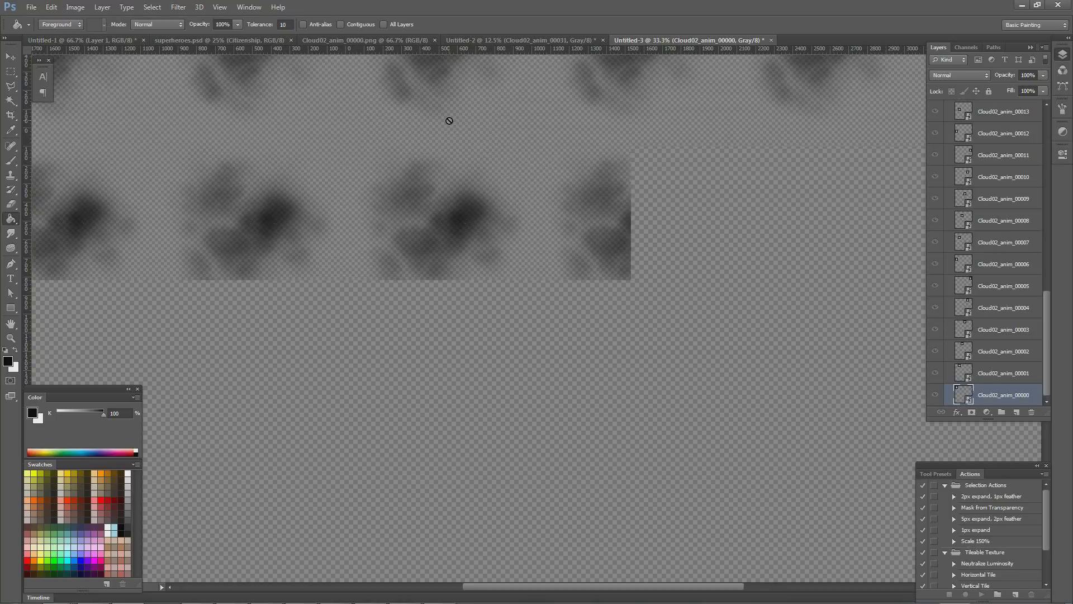
{"action": "key", "text": "ctrl+z"}
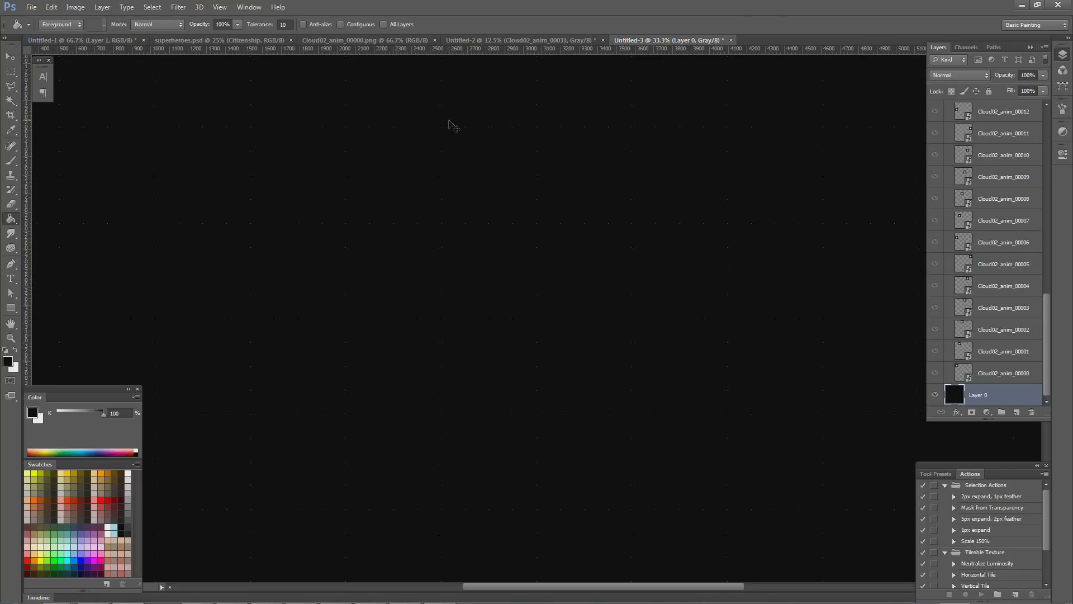
{"action": "key", "text": "ctrl+z"}
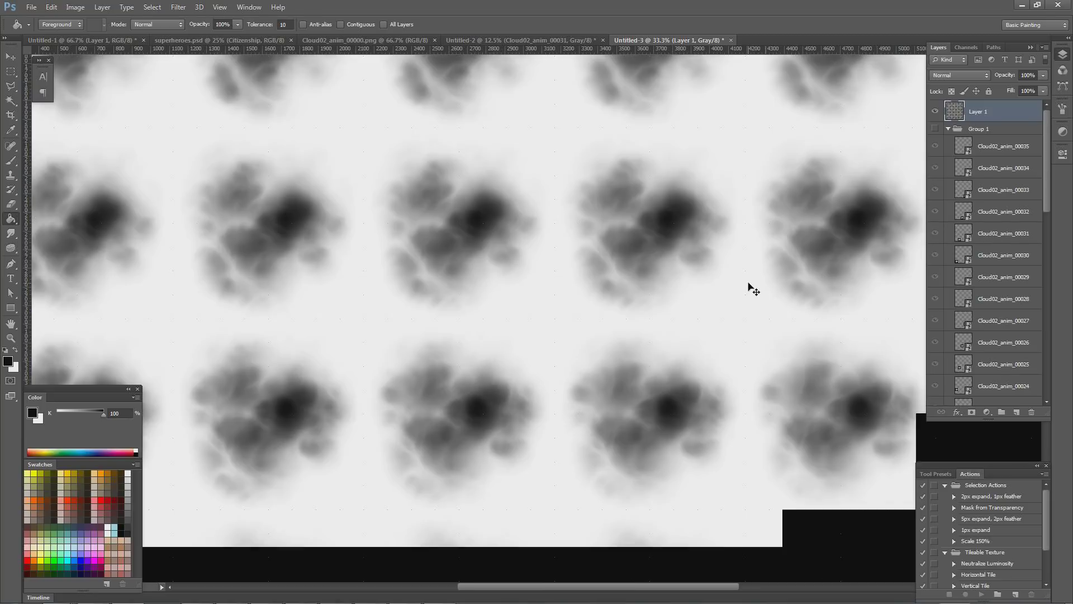
{"action": "key", "text": "ctrl+alt+z"}
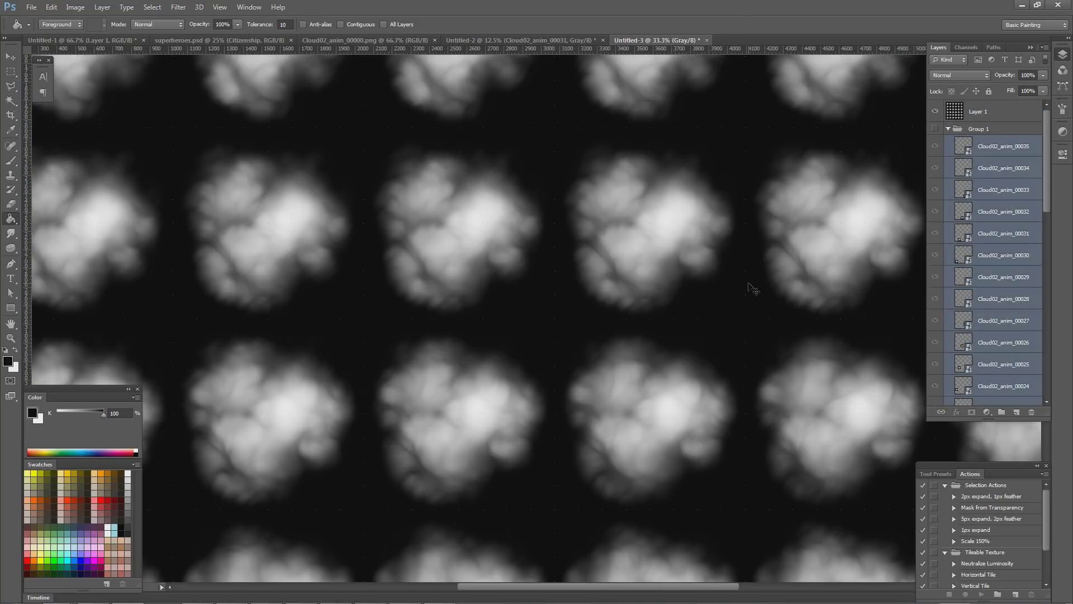
{"action": "key", "text": "ctrl+alt+z"}
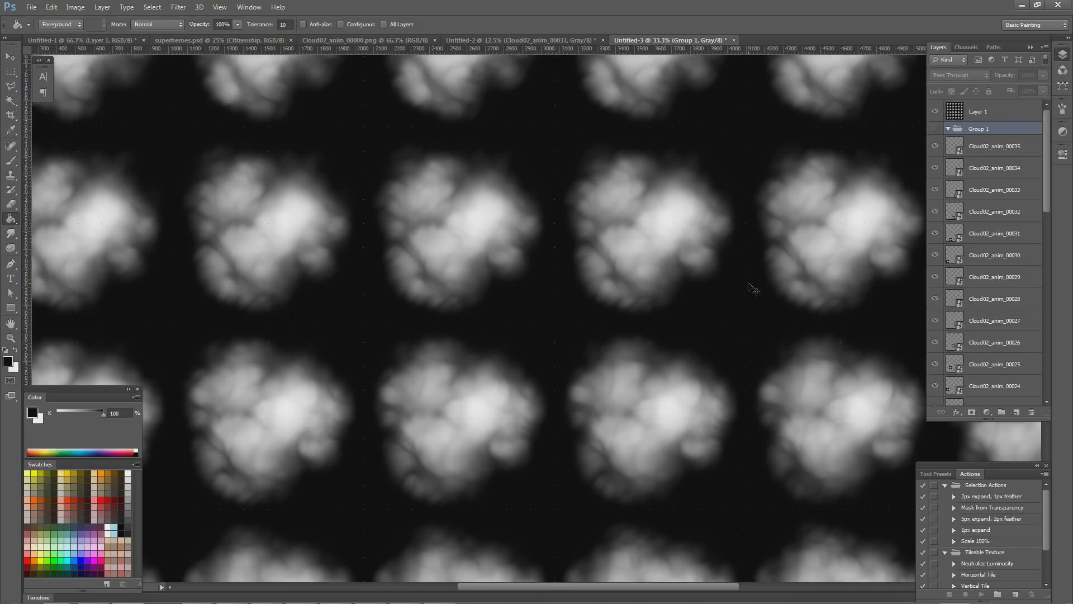
{"action": "key", "text": "ctrl+alt+z"}
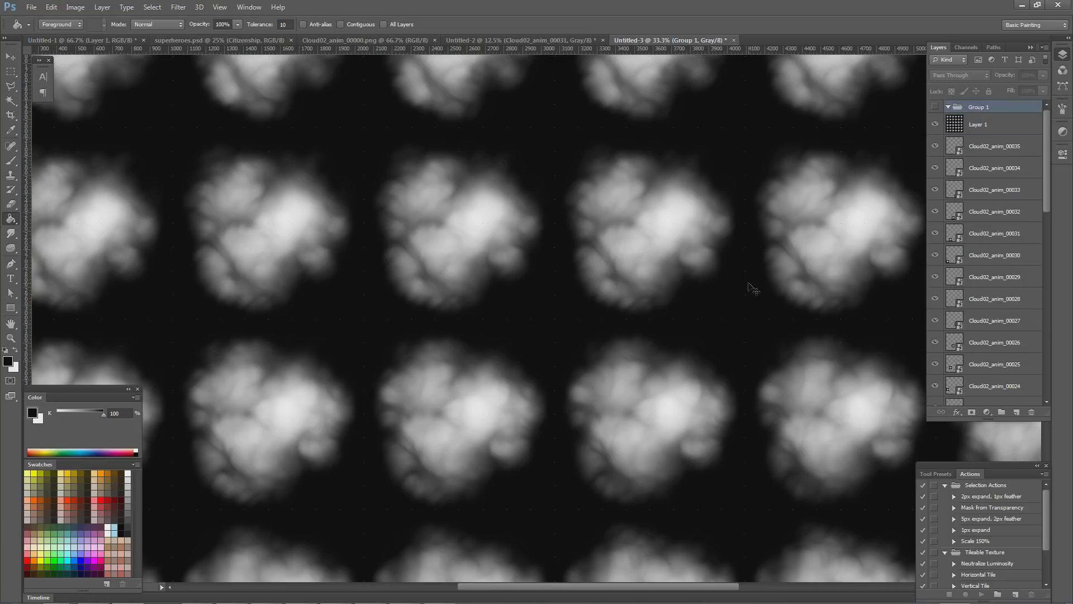
{"action": "key", "text": "ctrl+alt+z"}
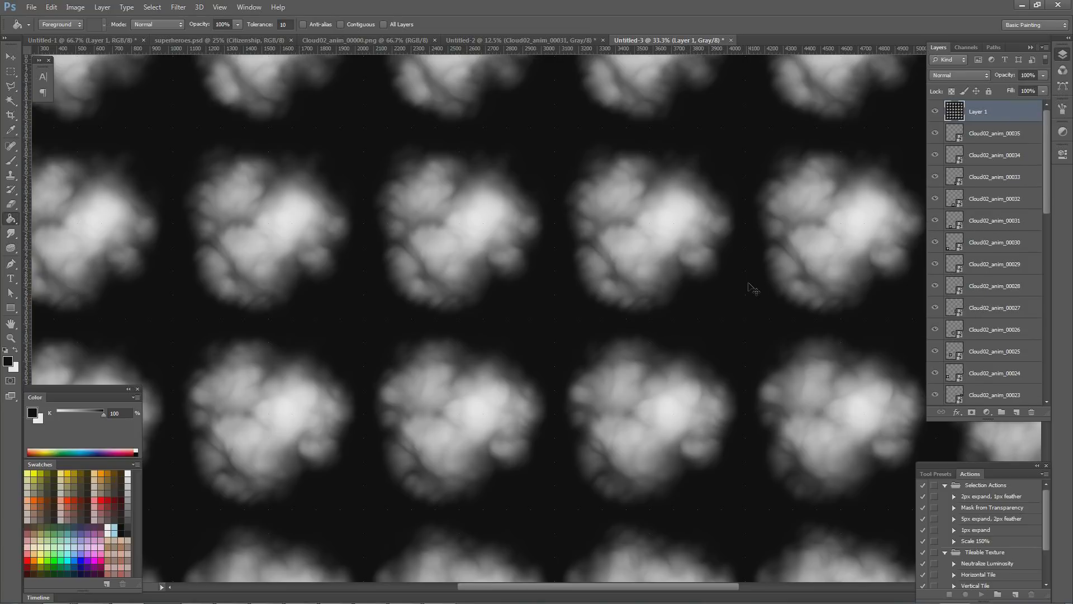
- Redo the sprite sheet edits up to the inverted, transparent Layer 1 above Group 1
{"action": "key", "text": "ctrl+shift+z"}
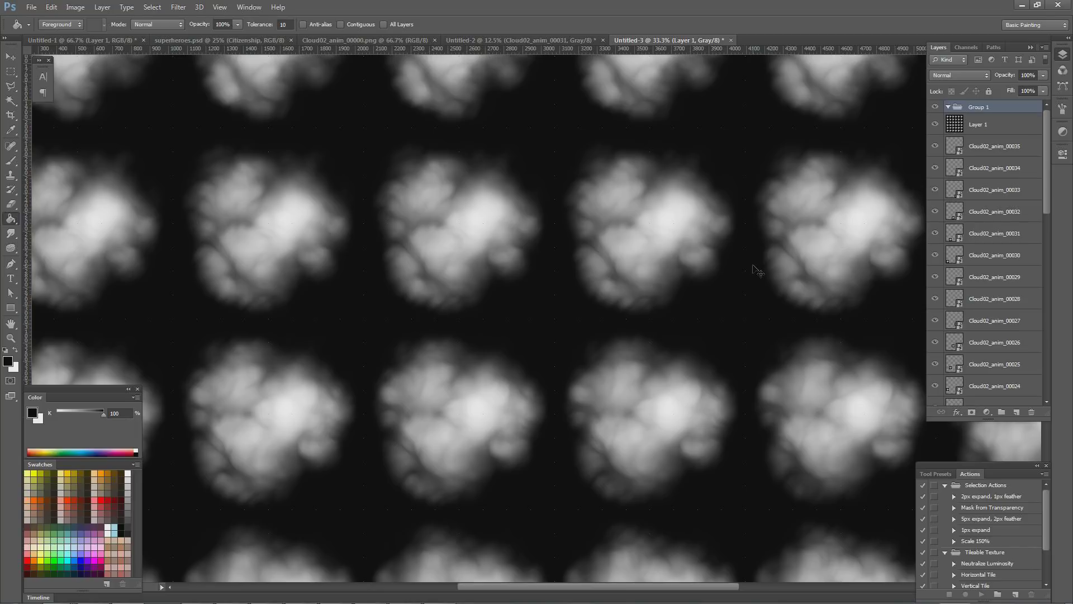
{"action": "key", "text": "ctrl+shift+z"}
{"action": "key", "text": "ctrl+shift+z"}
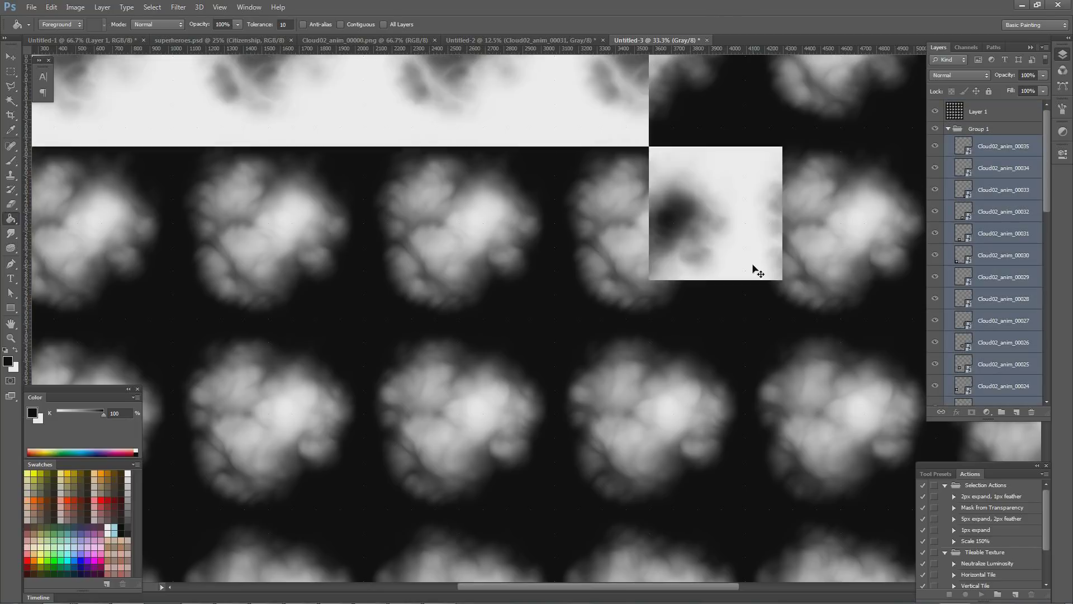
{"action": "key", "text": "ctrl+shift+z"}
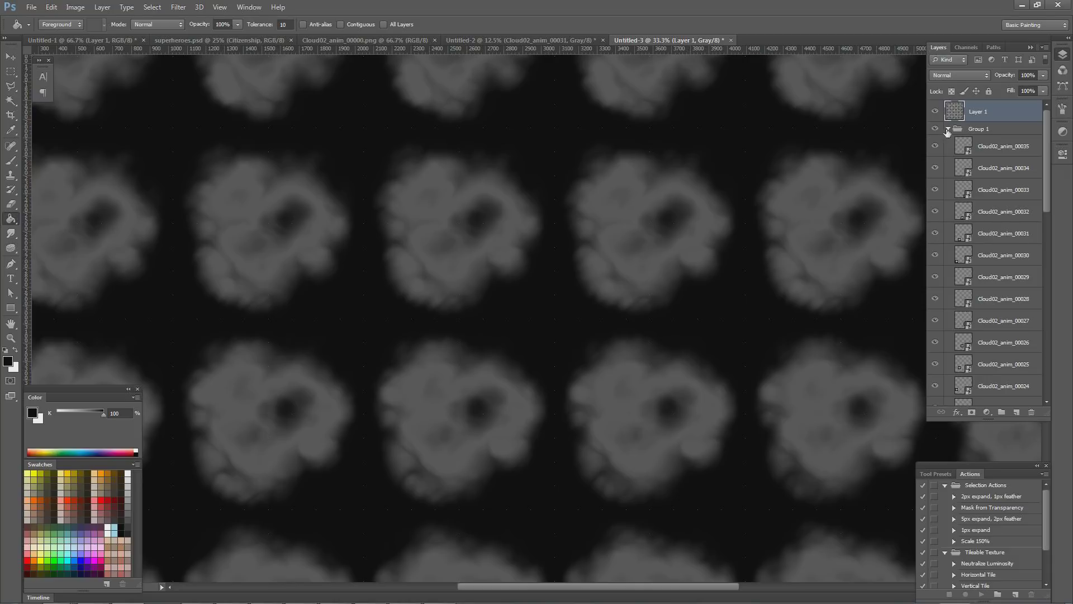
- Toggle the visibility of Layer 1 to compare it with the cloud frames beneath, leaving it shown
{"action": "left_click", "coordinate": [935, 113]}
{"action": "left_click", "coordinate": [935, 114]}
{"action": "left_click", "coordinate": [935, 113]}
{"action": "left_click", "coordinate": [936, 114]}
{"action": "left_click", "coordinate": [935, 113]}
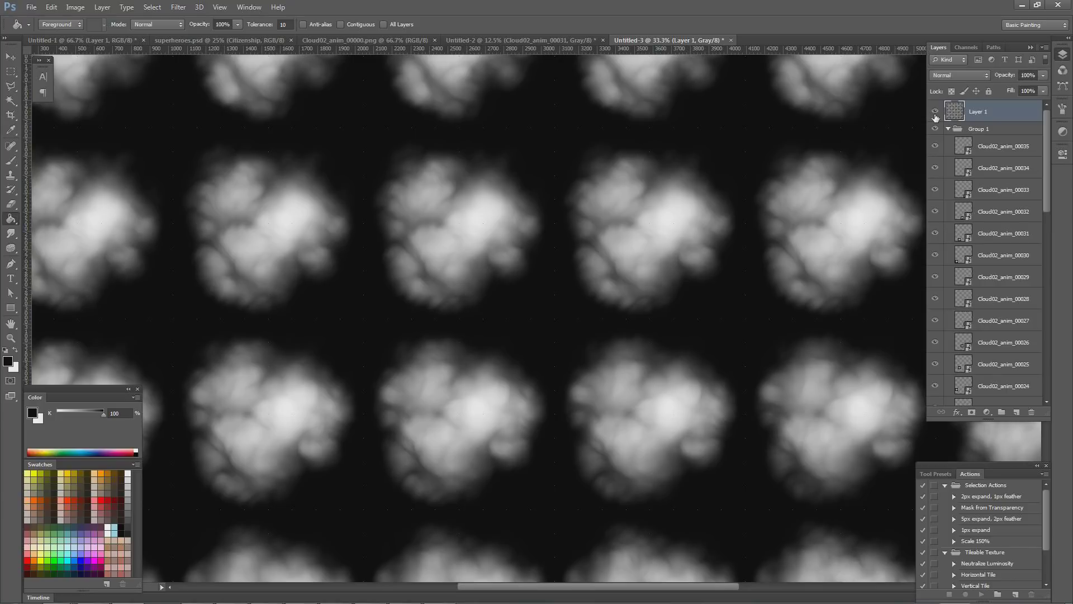
{"action": "left_click", "coordinate": [935, 113]}
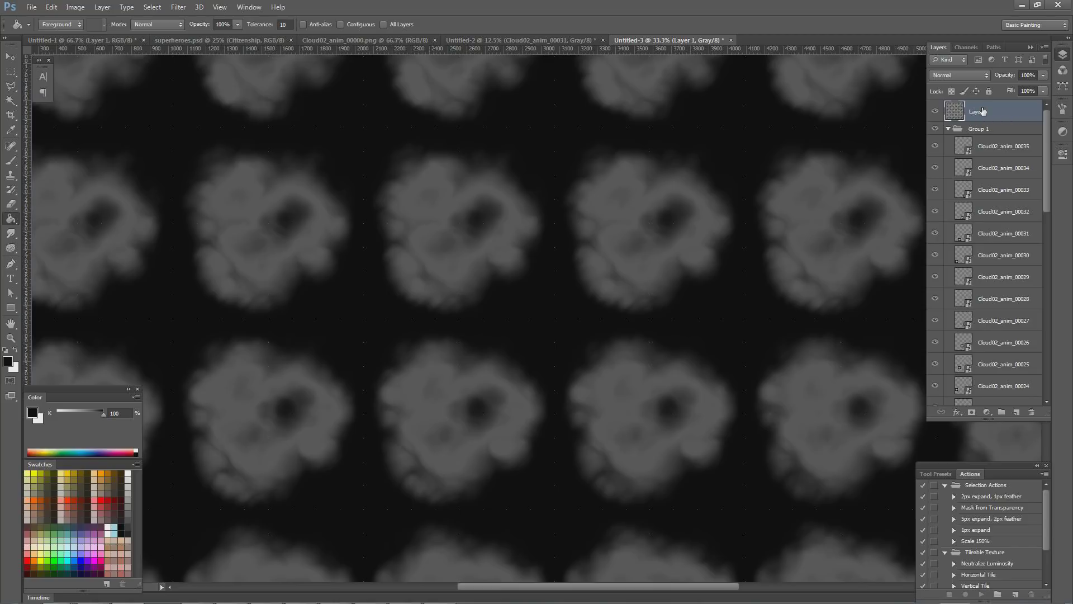
- Save the sprite sheet as a Photoshop file named cloud02_sheet in the Cloud02_anim folder
{"action": "key", "text": "ctrl+s"}
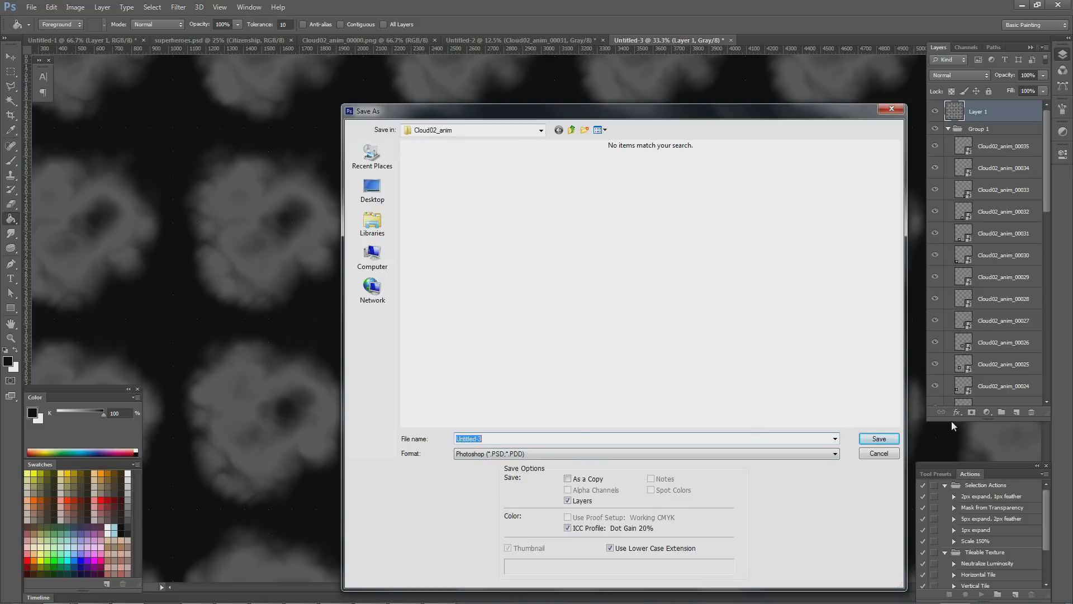
{"action": "type", "text": "clouds"}
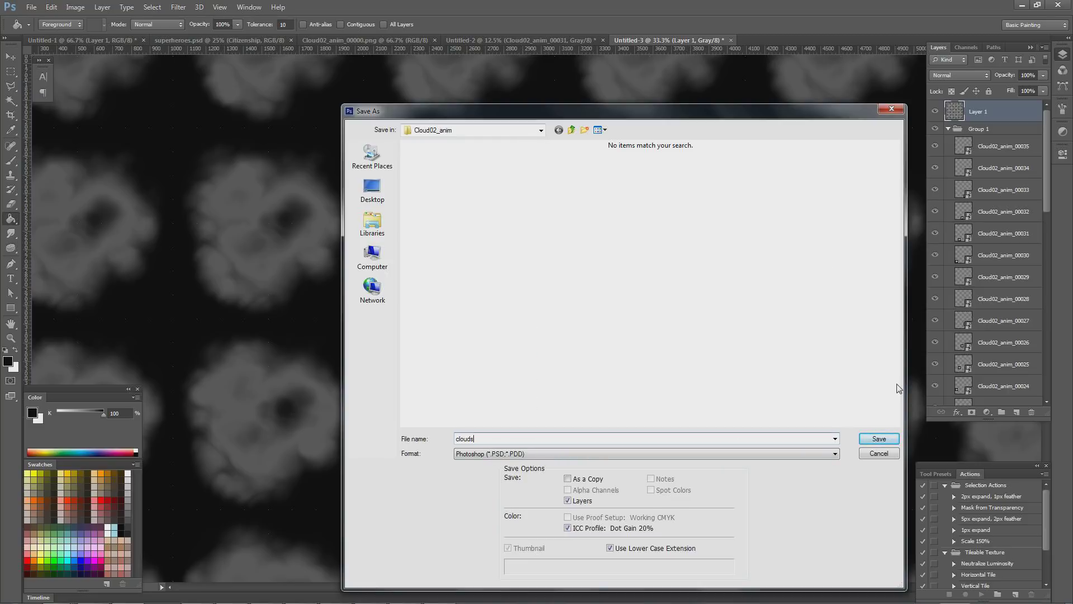
{"action": "key", "text": "BackSpace"}
{"action": "type", "text": "02_"}
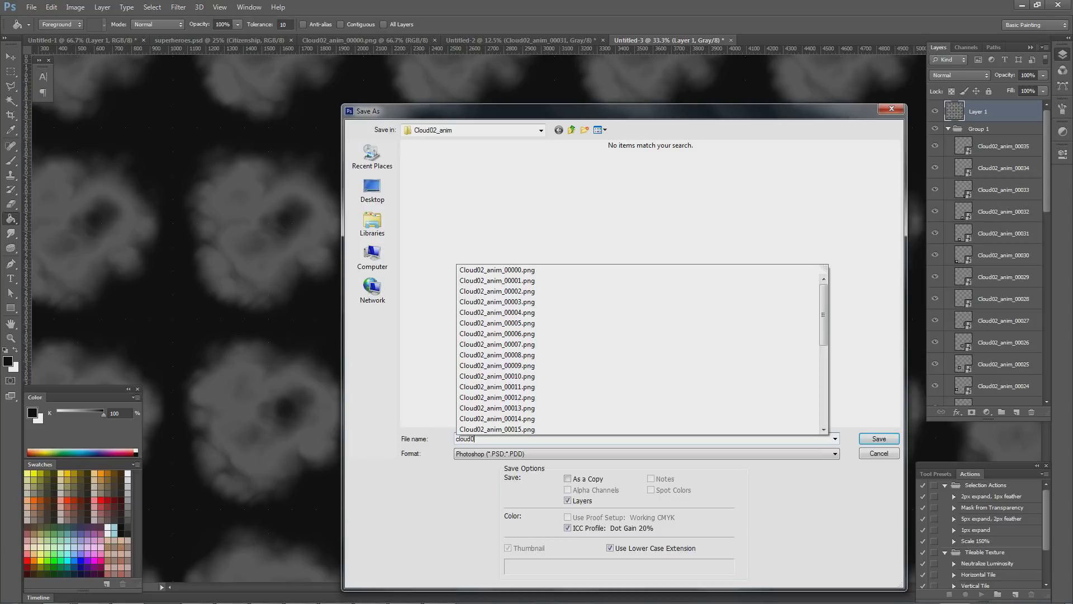
{"action": "type", "text": "sheet"}
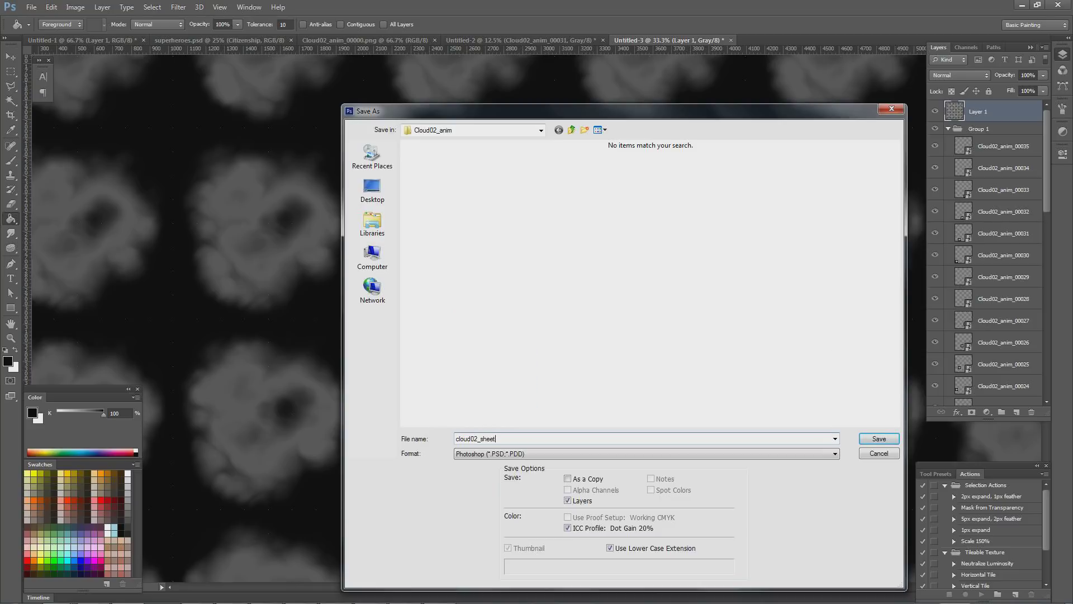
{"action": "key", "text": "Return"}
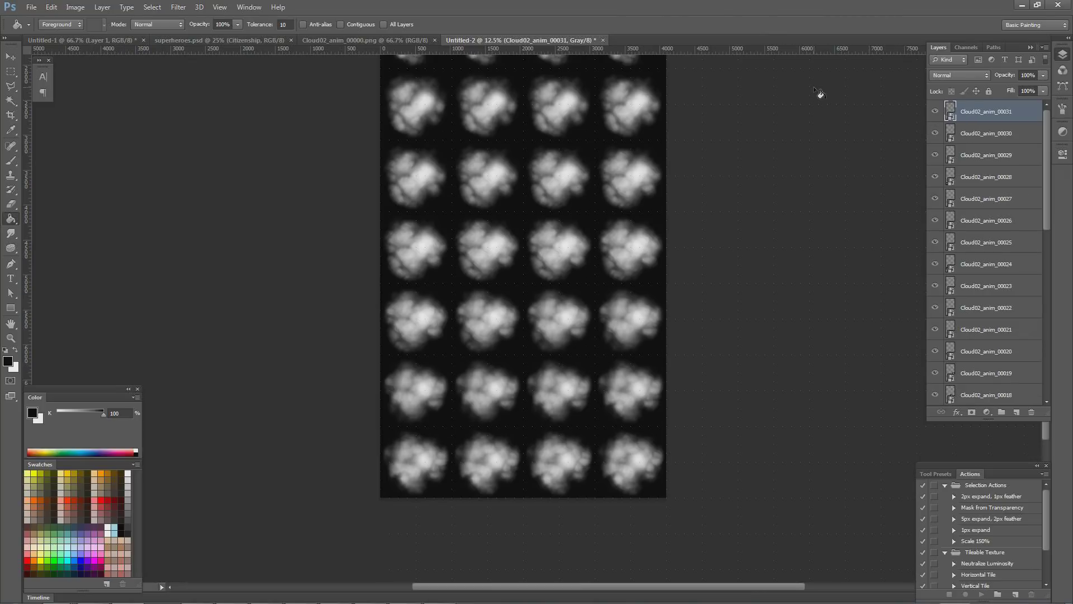
- Close the Untitled-2 document without saving its changes
{"action": "left_click", "coordinate": [602, 40]}
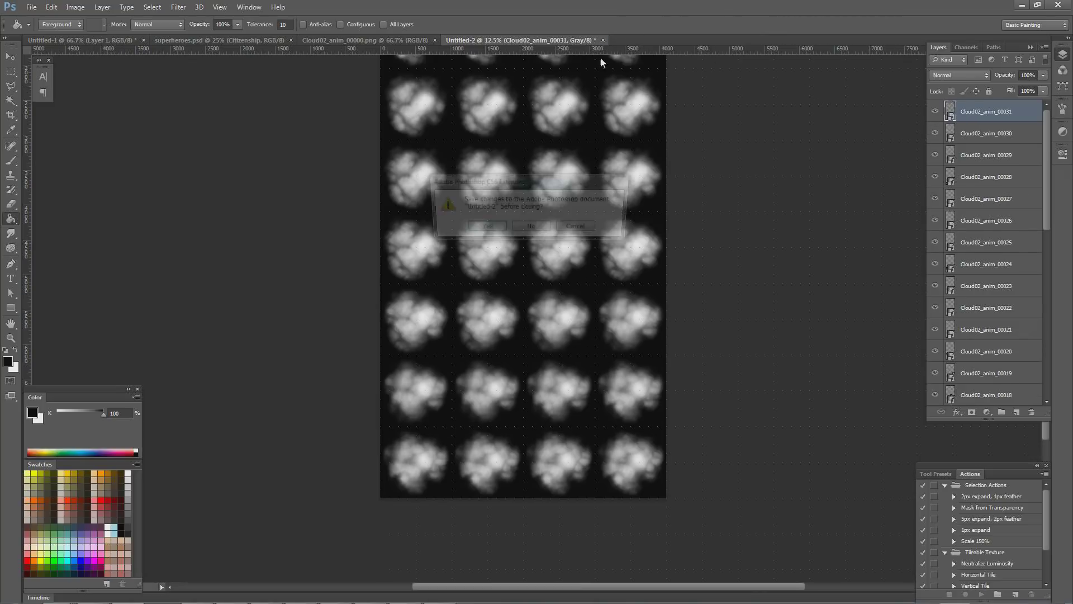
{"action": "left_click", "coordinate": [531, 228]}
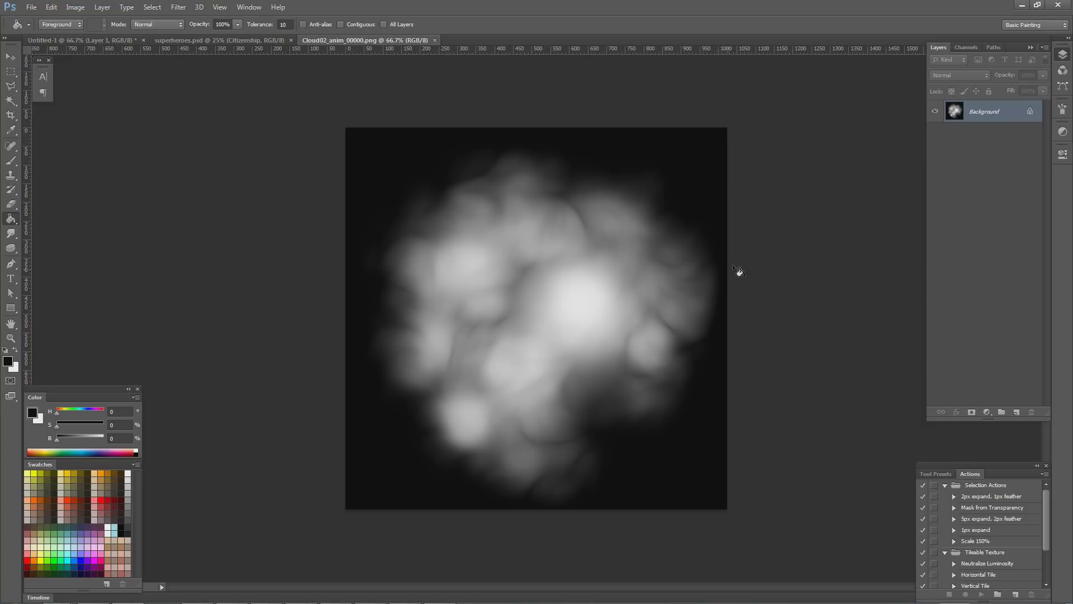
{"action": "key", "text": "alt+Tab"}
{"action": "key", "text": "alt+Tab"}
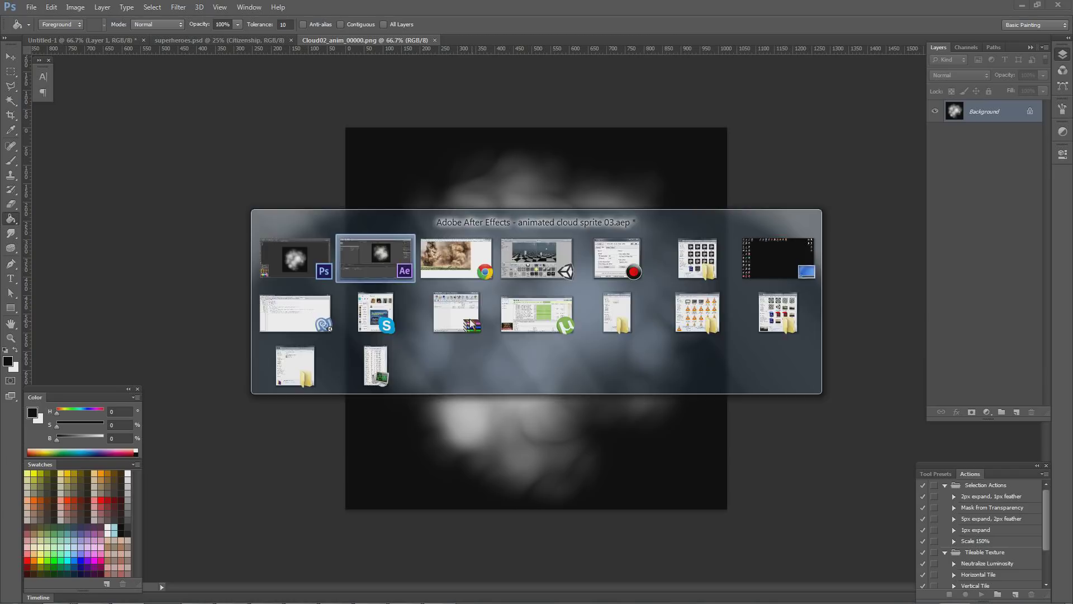
{"action": "key", "text": "alt+Tab"}
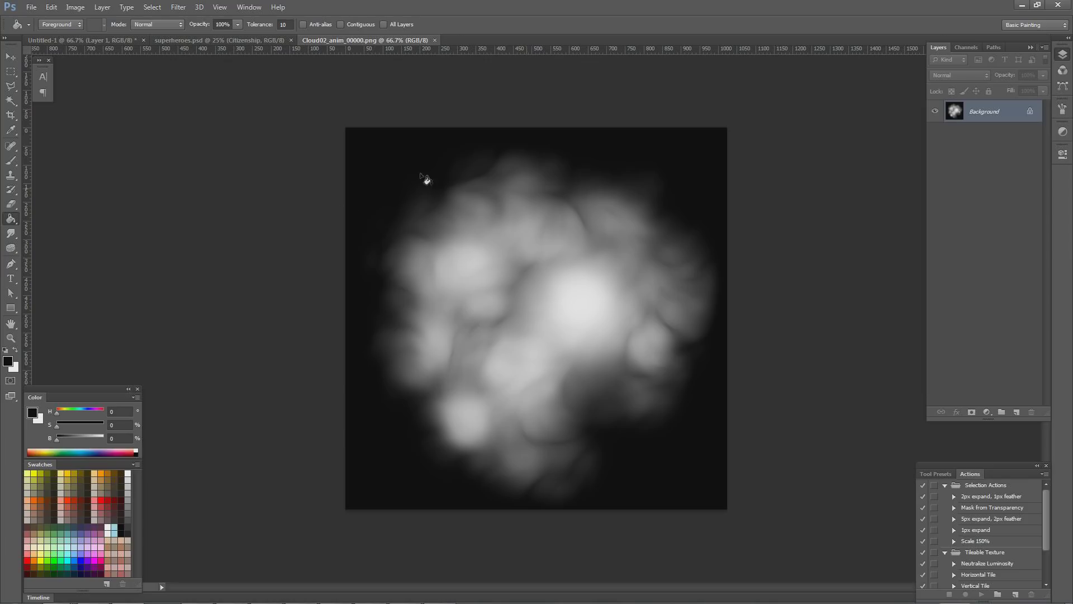
{"action": "key", "text": "alt+Tab"}
{"action": "key", "text": "alt+Tab"}
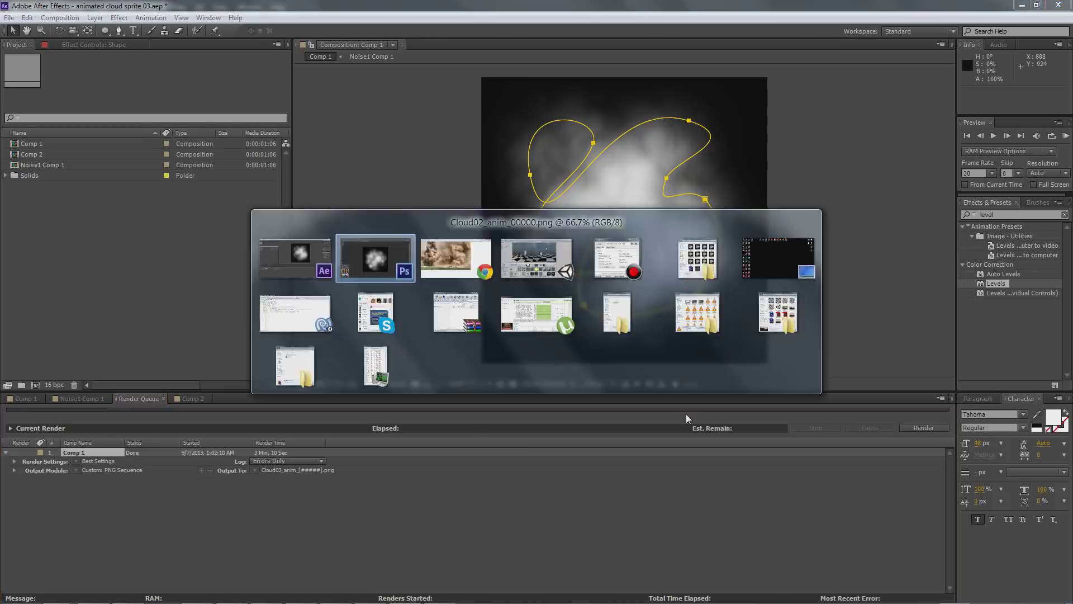
{"action": "key", "text": "alt+Tab"}
{"action": "key", "text": "alt+Tab"}
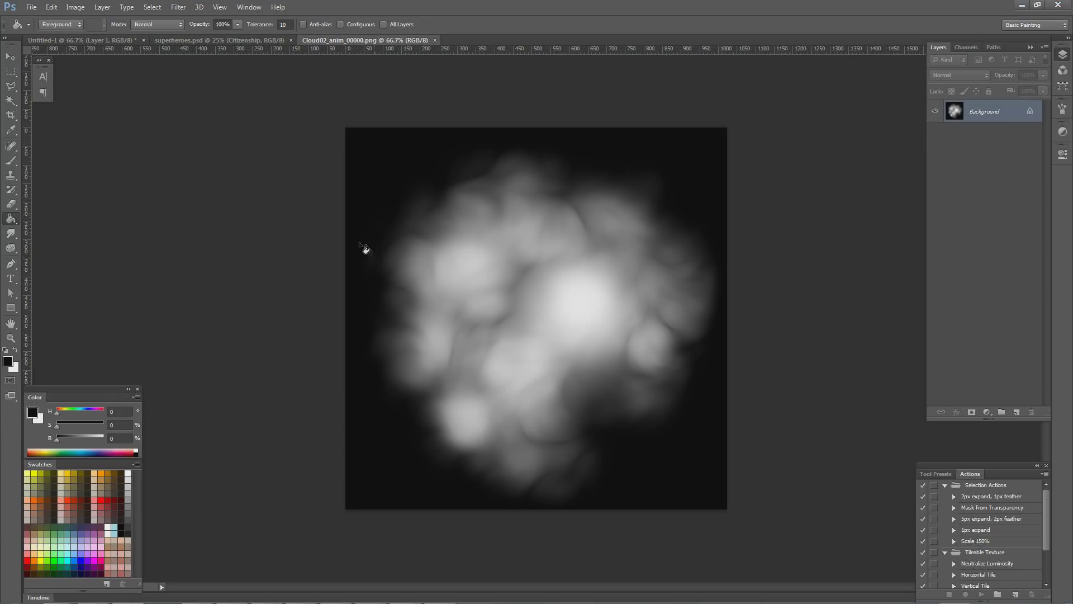
- Switch to the file explorer showing Cloud02_anim, go up to the Cloud folder and open Cloud03_anim
{"action": "key", "text": "alt+Tab"}
{"action": "key", "text": "alt+Tab"}
{"action": "key", "text": "alt+Tab"}
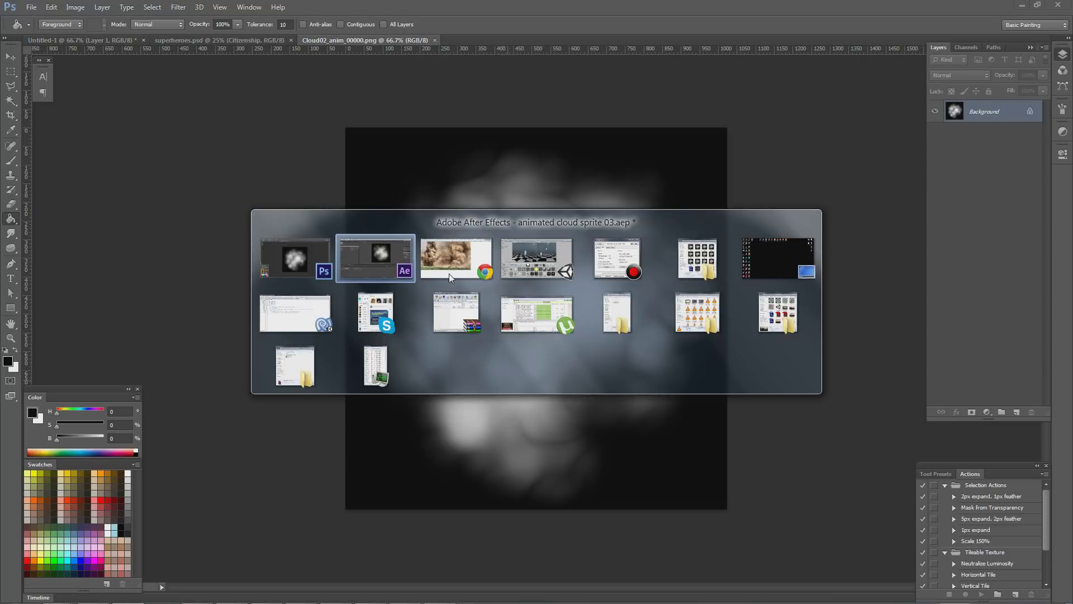
{"action": "left_click", "coordinate": [694, 277]}
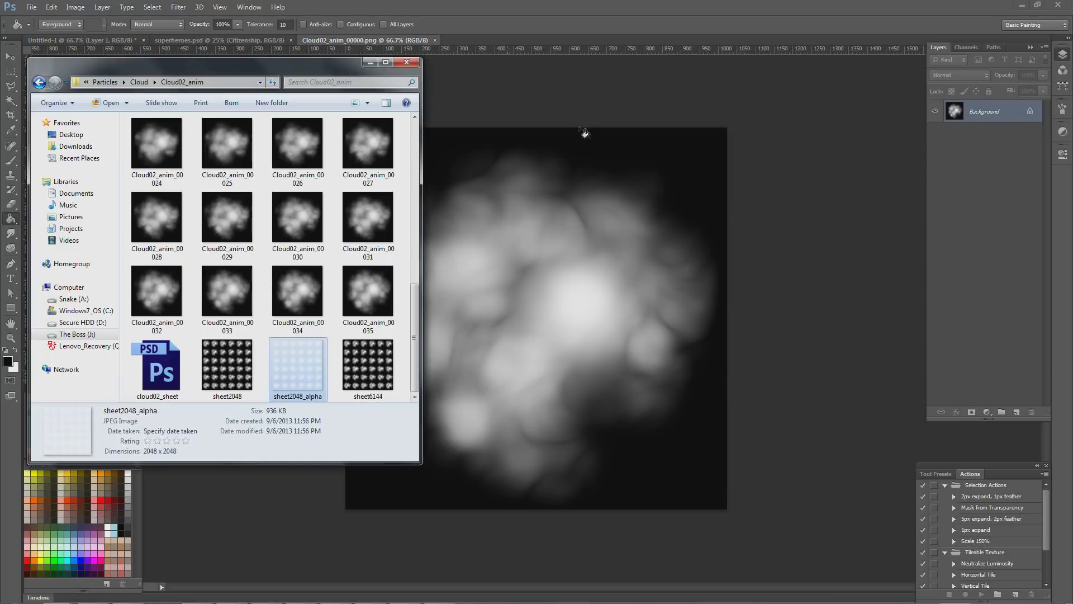
{"action": "left_click", "coordinate": [139, 82]}
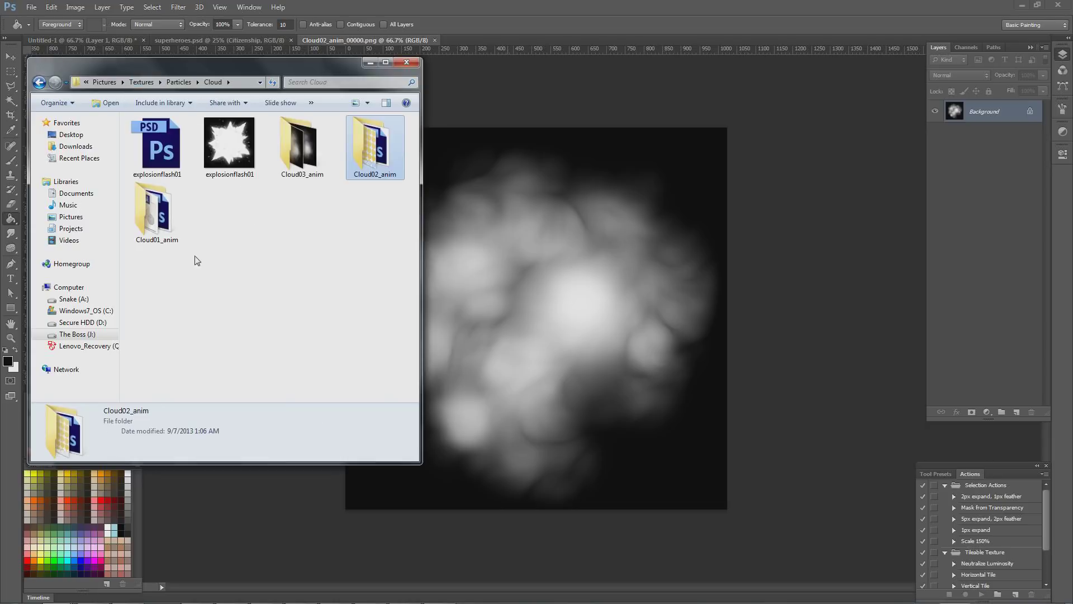
{"action": "double_click", "coordinate": [296, 145]}
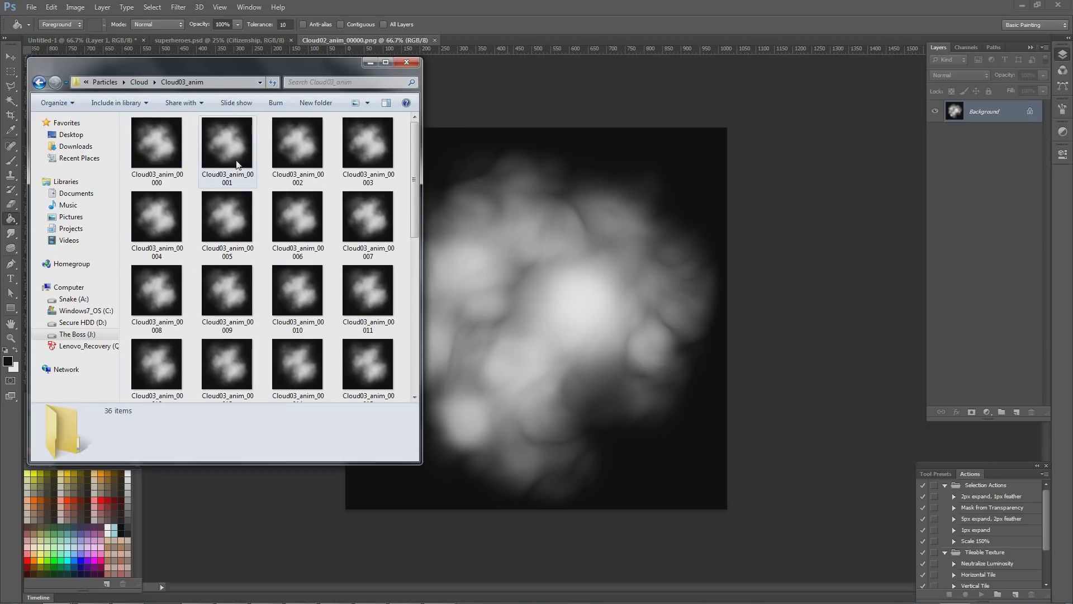
- Look through the Cloud03_anim PNG sequence from frame 00000 to frame 00035, then return to Photoshop
{"action": "left_click", "coordinate": [237, 163]}
{"action": "left_click", "coordinate": [163, 156]}
{"action": "scroll", "coordinate": [294, 257], "scroll_direction": "down", "scroll_amount": 5}
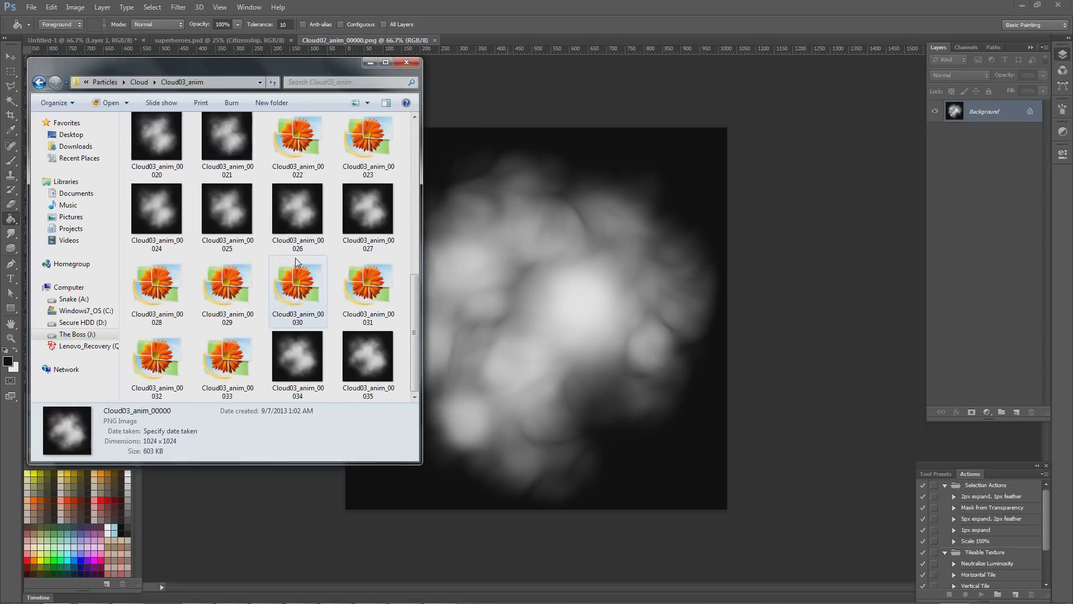
{"action": "scroll", "coordinate": [255, 260], "scroll_direction": "up", "scroll_amount": 5}
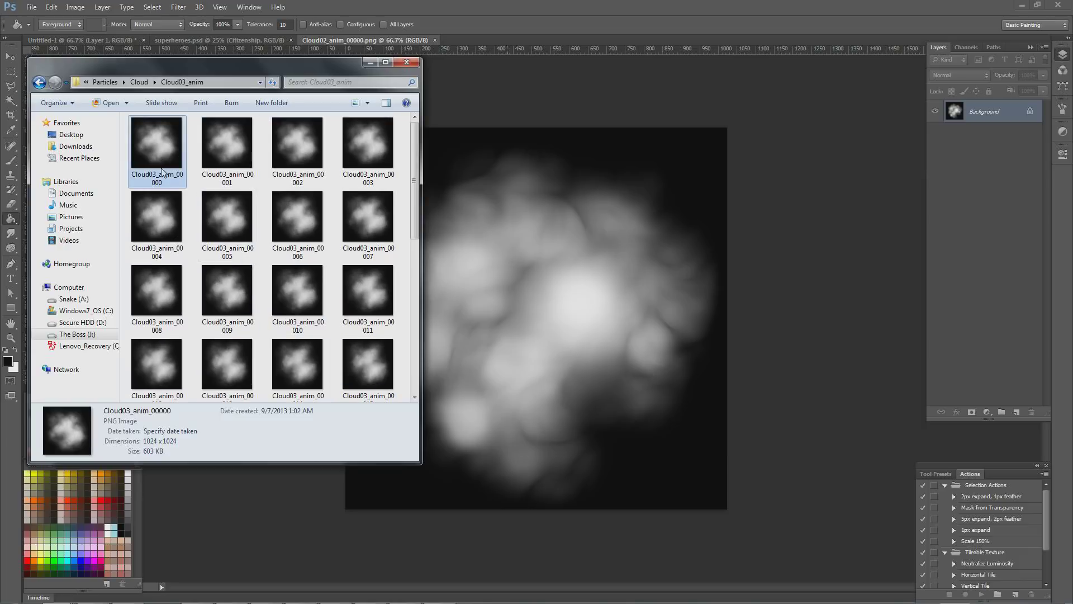
{"action": "scroll", "coordinate": [294, 294], "scroll_direction": "down", "scroll_amount": 5}
{"action": "left_click", "coordinate": [377, 354]}
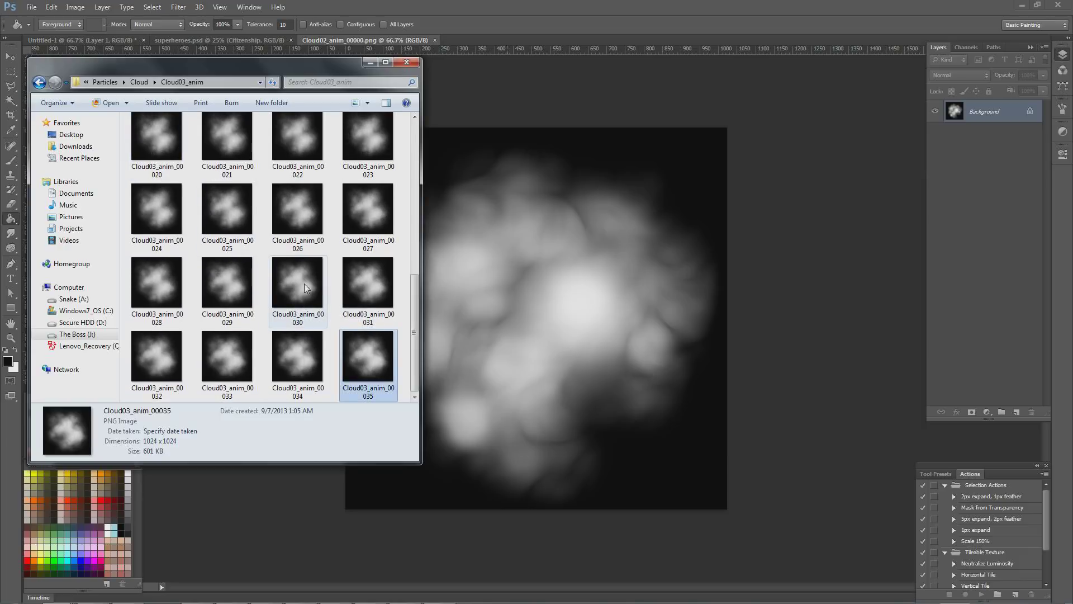
{"action": "scroll", "coordinate": [301, 279], "scroll_direction": "up", "scroll_amount": 5}
{"action": "left_click", "coordinate": [770, 227]}
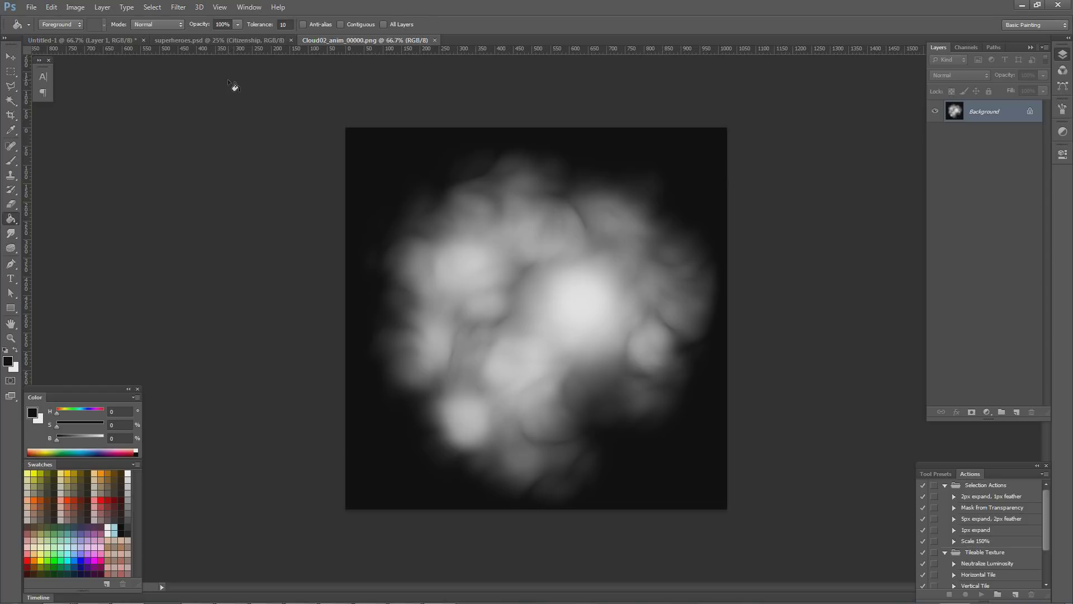
- Create a new 6144 × 6144 pixel RGB document and fill its background with black
{"action": "key", "text": "ctrl+n"}
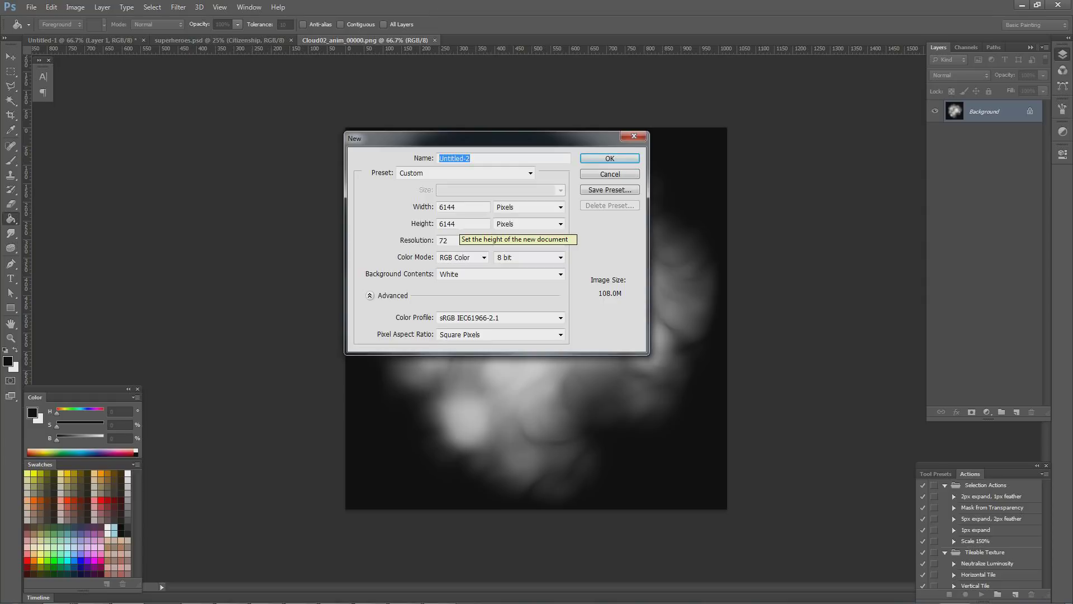
{"action": "left_click", "coordinate": [638, 158]}
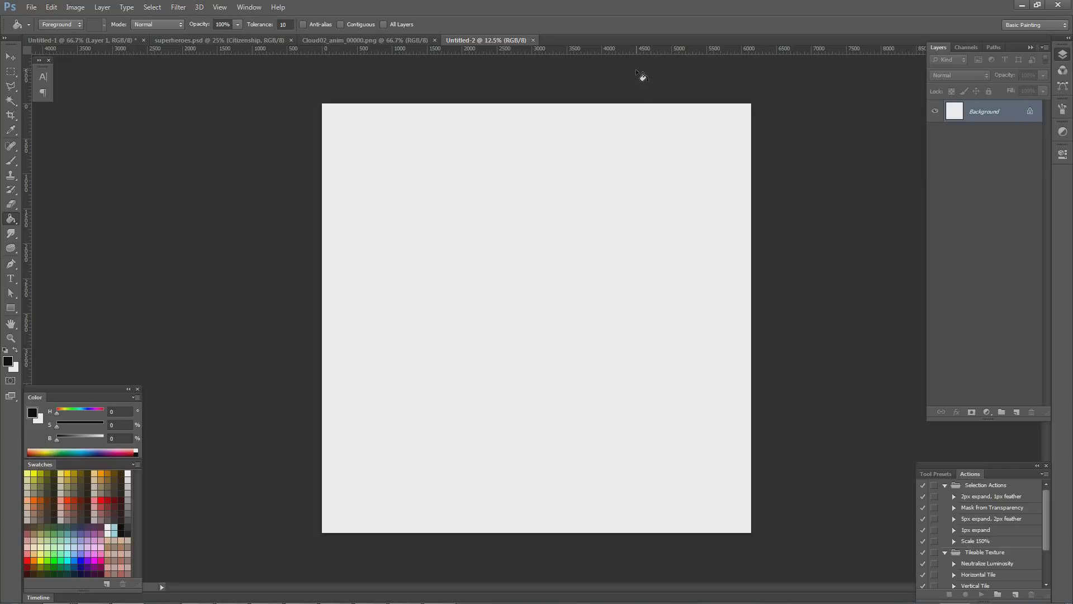
{"action": "key", "text": "alt+BackSpace"}
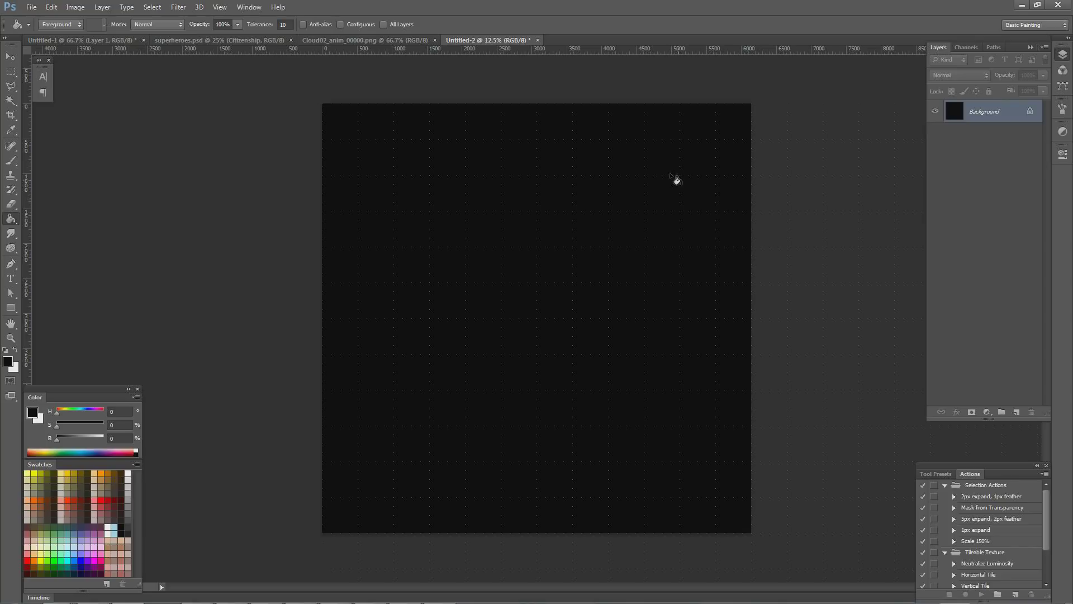
- Select all the Cloud03_anim frames in the file explorer and place them into the new black Photoshop document
{"action": "key", "text": "alt+Tab"}
{"action": "key", "text": "alt+Tab"}
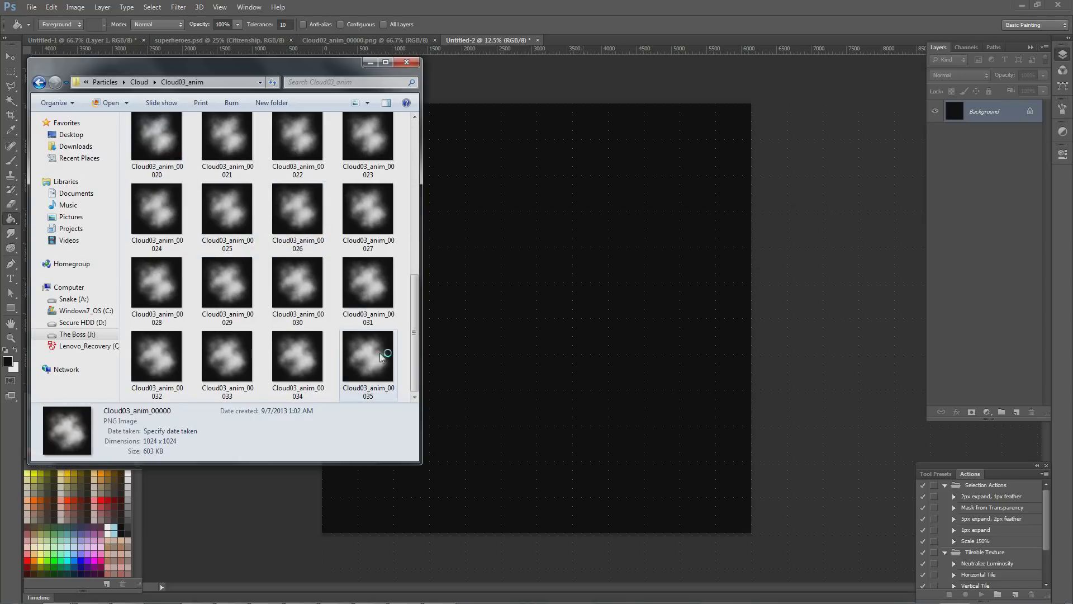
{"action": "key", "text": "ctrl+a"}
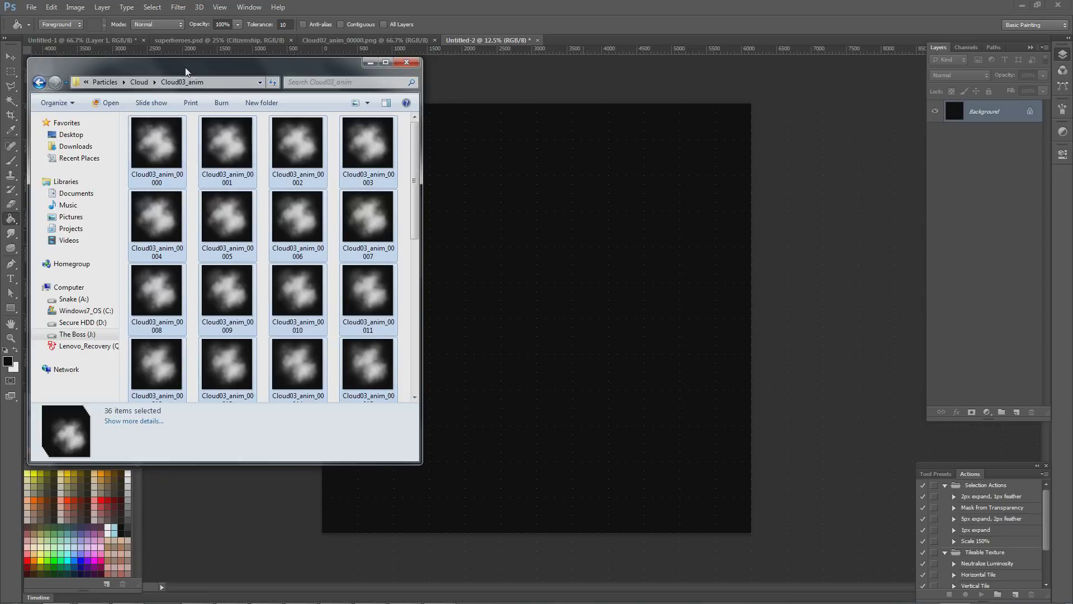
{"action": "left_click_drag", "start_coordinate": [185, 72], "coordinate": [93, 71]}
{"action": "left_click_drag", "start_coordinate": [59, 144], "coordinate": [597, 392]}
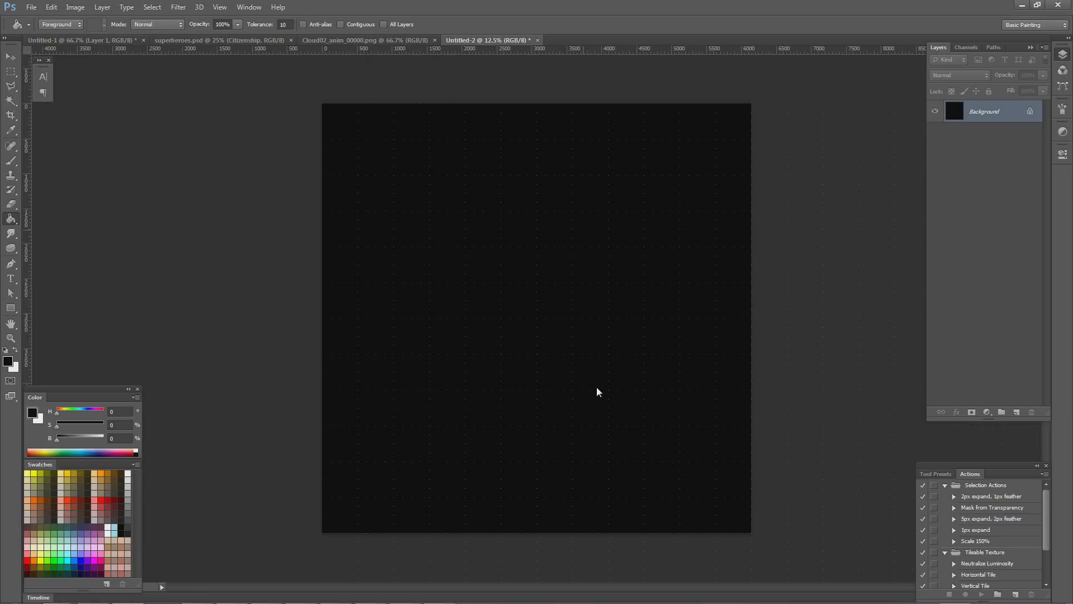
- Position frames Cloud03_anim_00000 to 00005 side by side across the first row of the sheet, committing each placement
{"action": "left_click_drag", "start_coordinate": [555, 321], "coordinate": [376, 142]}
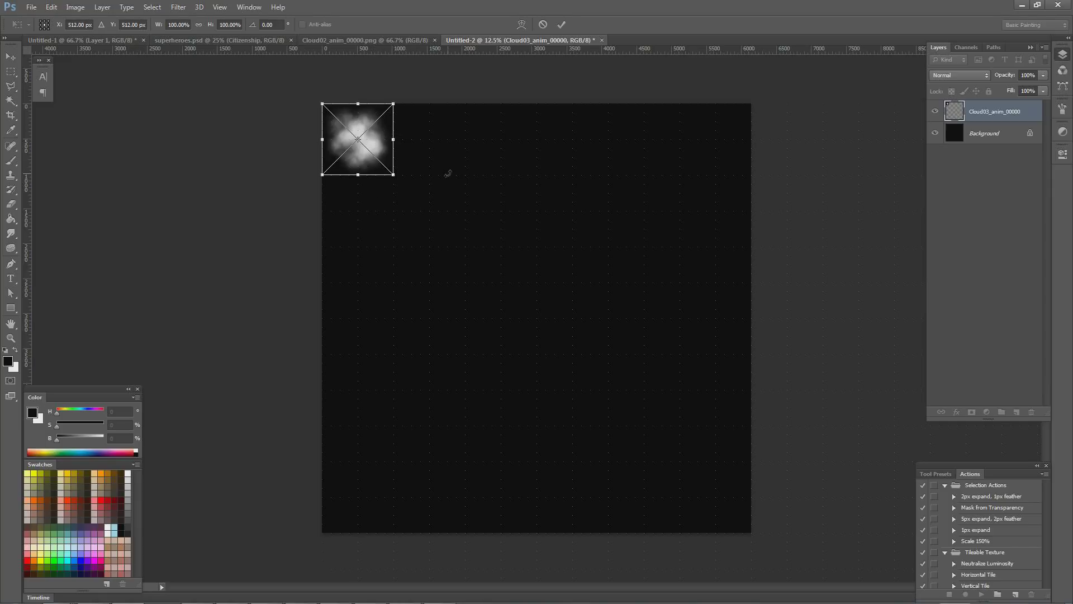
{"action": "key", "text": "Return"}
{"action": "left_click_drag", "start_coordinate": [536, 268], "coordinate": [423, 96]}
{"action": "key", "text": "Return"}
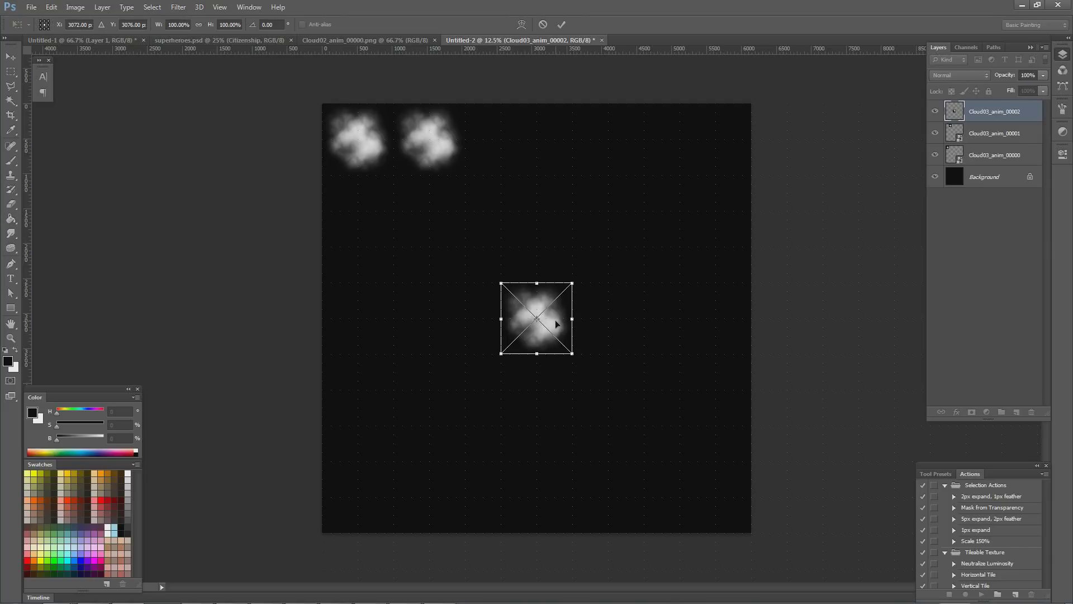
{"action": "left_click_drag", "start_coordinate": [551, 317], "coordinate": [516, 140]}
{"action": "key", "text": "Return"}
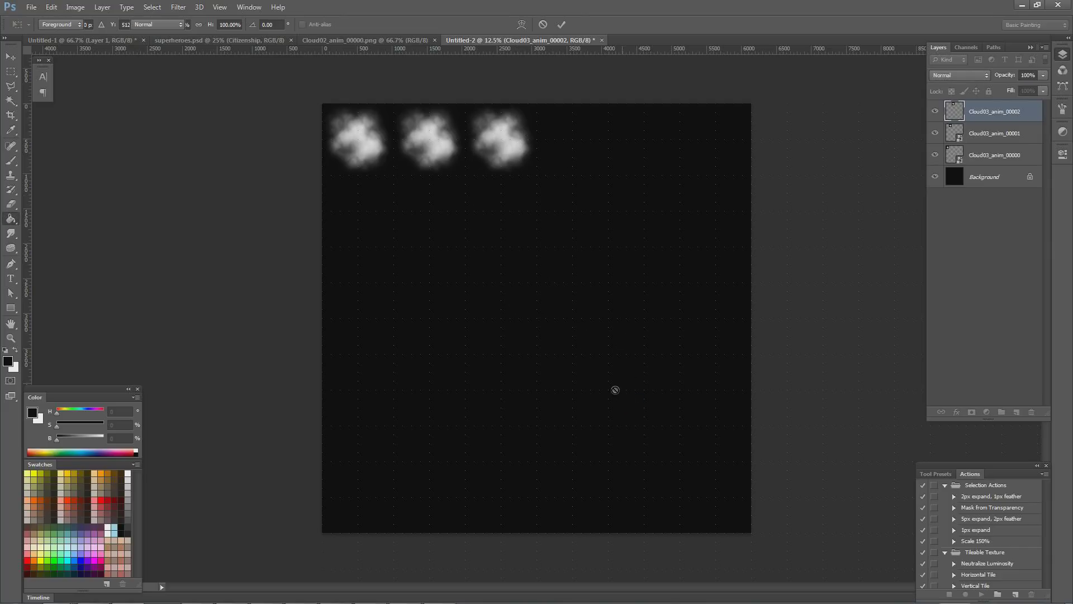
{"action": "left_click_drag", "start_coordinate": [548, 330], "coordinate": [584, 149]}
{"action": "key", "text": "Return"}
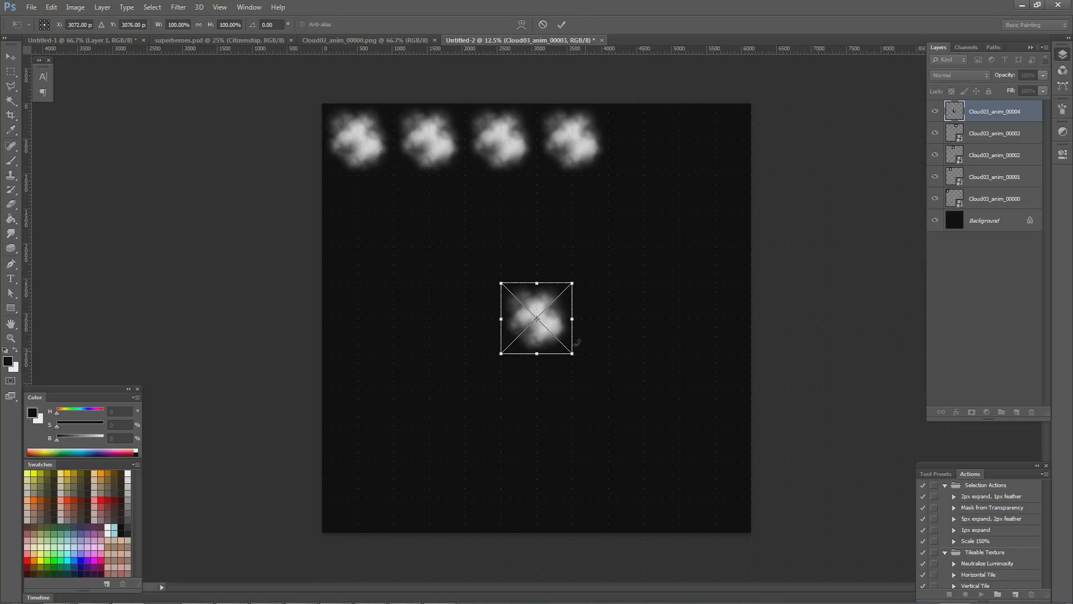
{"action": "left_click_drag", "start_coordinate": [619, 273], "coordinate": [663, 151]}
{"action": "key", "text": "Return"}
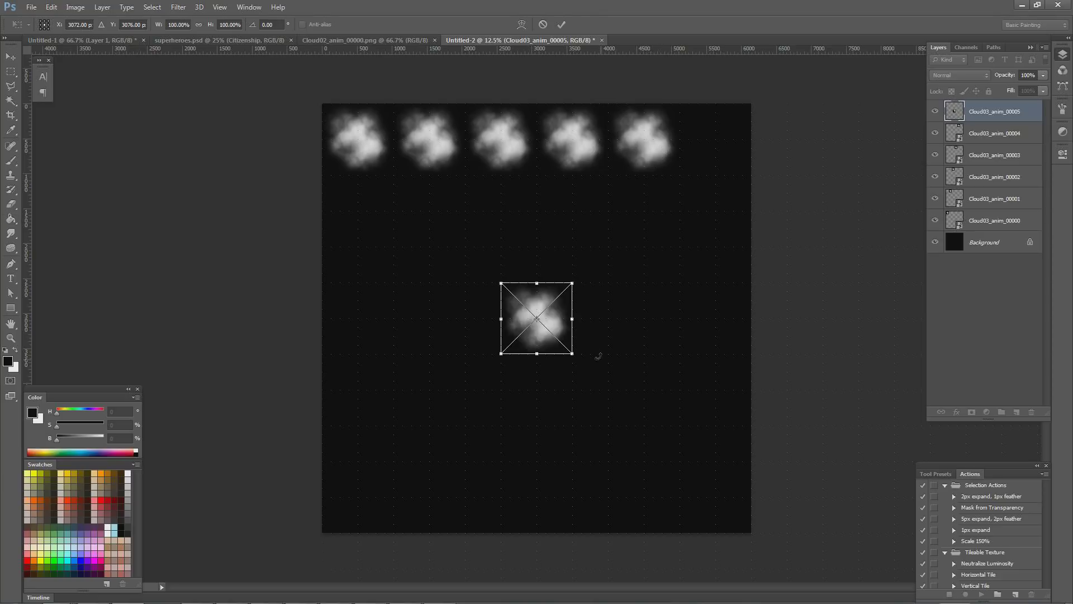
{"action": "left_click_drag", "start_coordinate": [561, 329], "coordinate": [737, 148]}
{"action": "key", "text": "Return"}
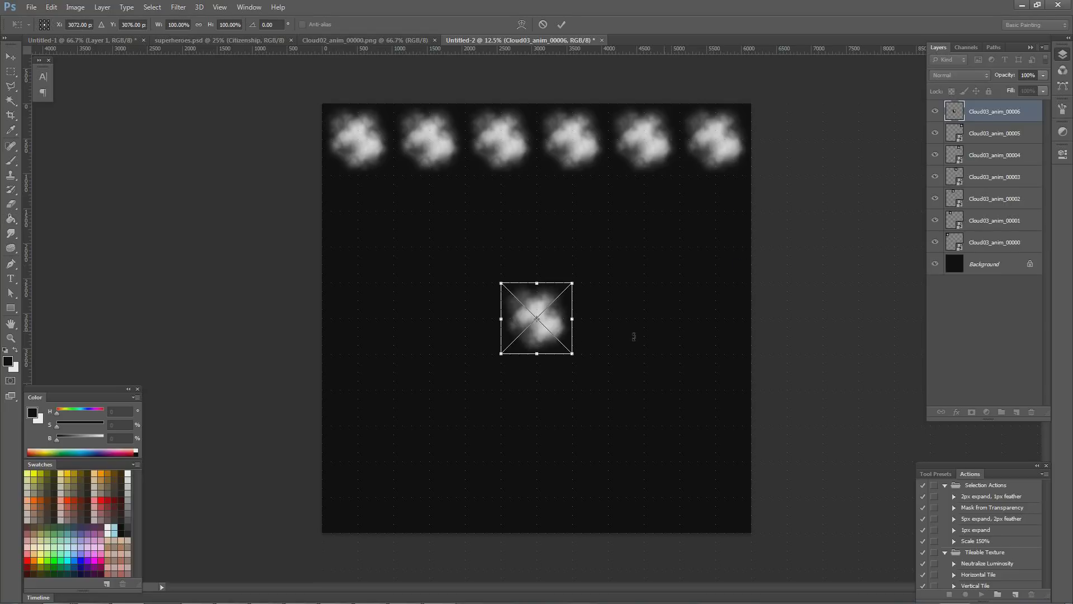
- Position frames Cloud03_anim_00006 to 00011 side by side across the second row of the sheet, committing each placement
{"action": "left_click_drag", "start_coordinate": [553, 311], "coordinate": [373, 205]}
{"action": "key", "text": "Return"}
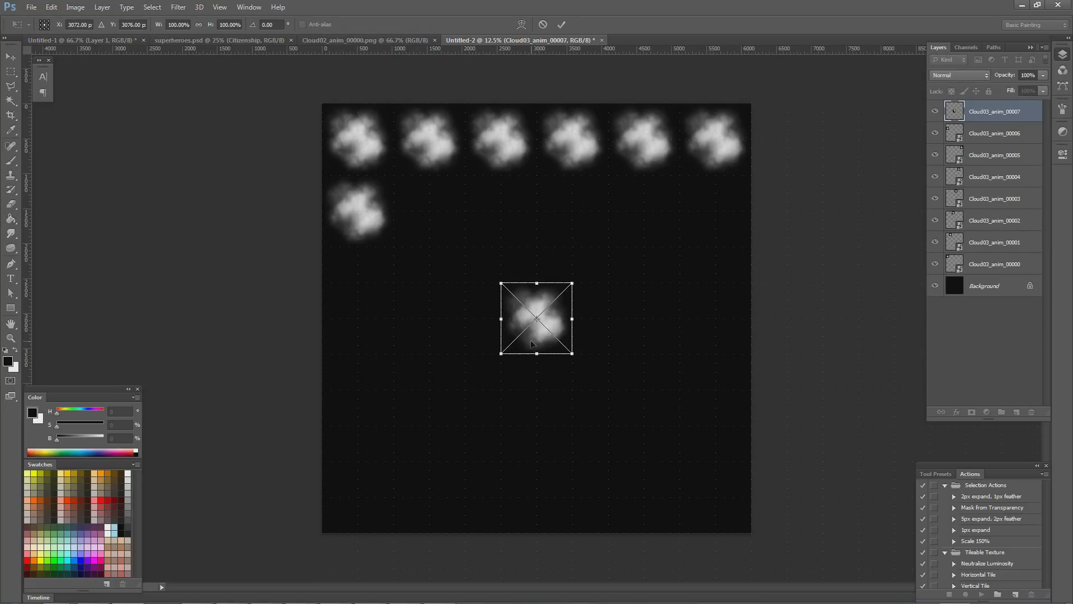
{"action": "left_click_drag", "start_coordinate": [531, 344], "coordinate": [431, 237]}
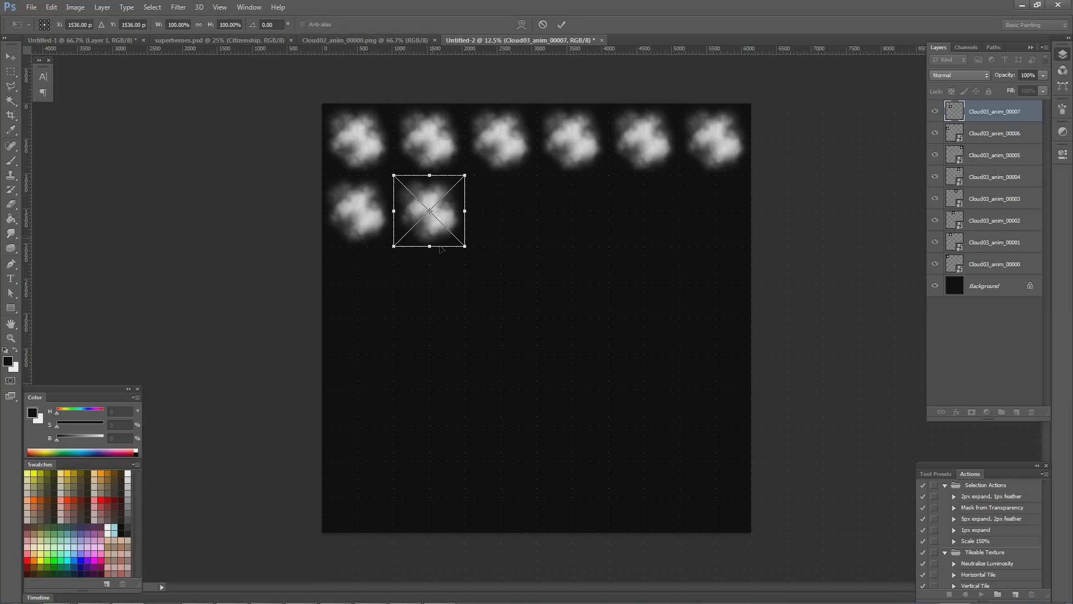
{"action": "key", "text": "Return"}
{"action": "left_click_drag", "start_coordinate": [534, 346], "coordinate": [497, 239]}
{"action": "key", "text": "Return"}
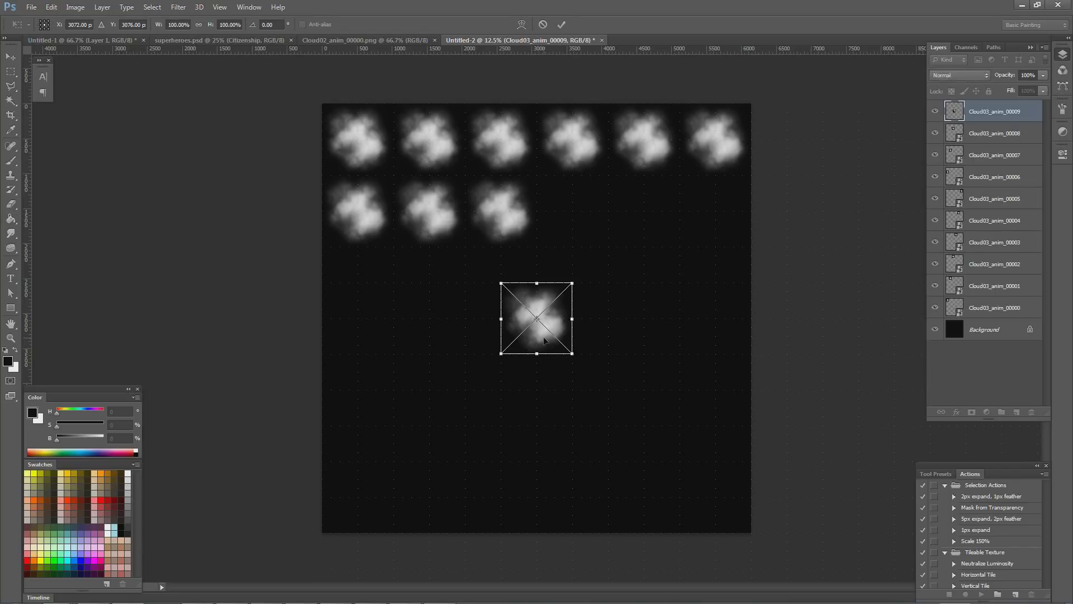
{"action": "left_click_drag", "start_coordinate": [543, 341], "coordinate": [577, 231]}
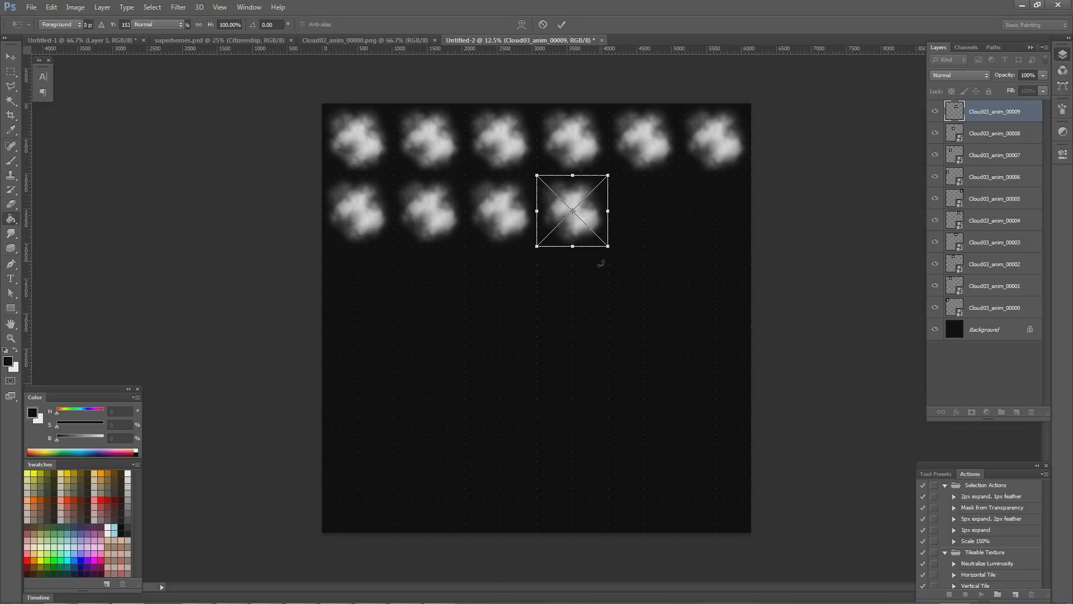
{"action": "key", "text": "Return"}
{"action": "left_click_drag", "start_coordinate": [551, 324], "coordinate": [659, 217]}
{"action": "key", "text": "Return"}
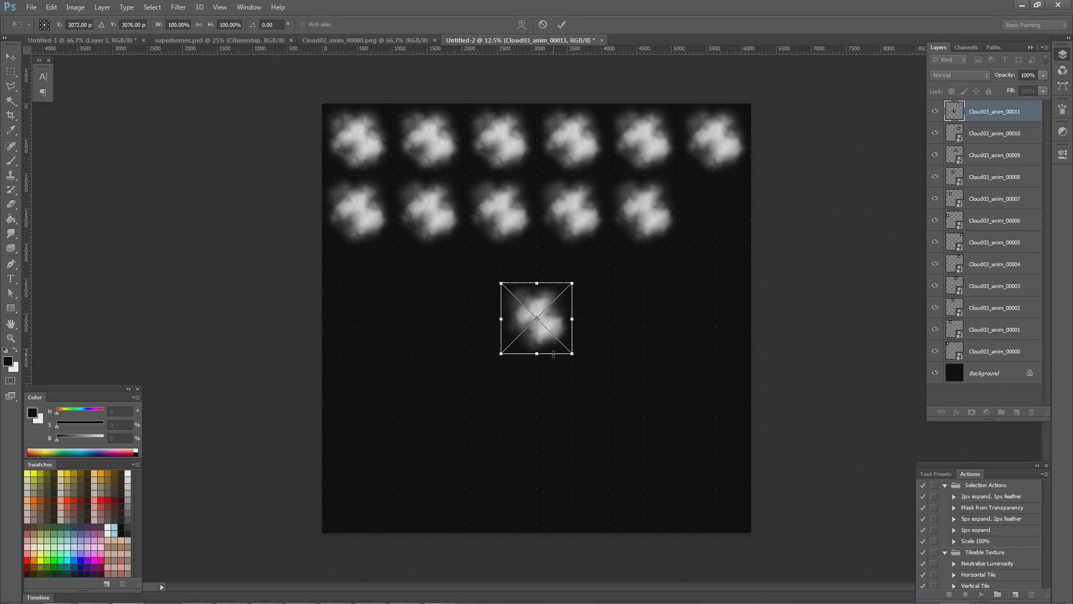
{"action": "left_click_drag", "start_coordinate": [560, 323], "coordinate": [733, 213]}
{"action": "key", "text": "Return"}
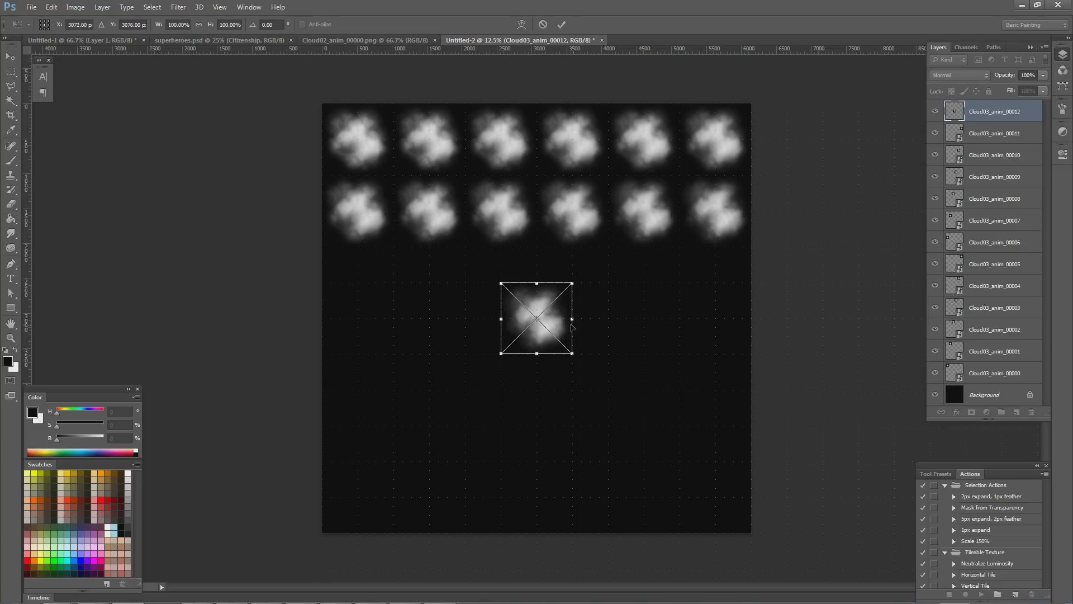
- Position frames Cloud03_anim_00012 to 00017 side by side across the third row of the sheet, committing each placement
{"action": "left_click_drag", "start_coordinate": [540, 306], "coordinate": [361, 271]}
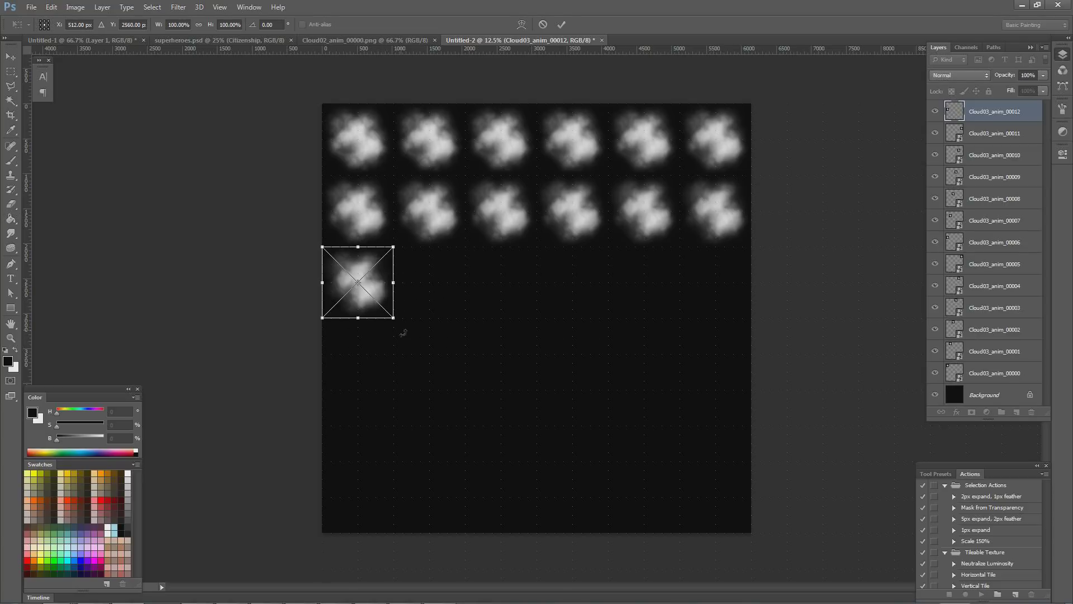
{"action": "key", "text": "Return"}
{"action": "left_click_drag", "start_coordinate": [561, 331], "coordinate": [454, 295]}
{"action": "key", "text": "Return"}
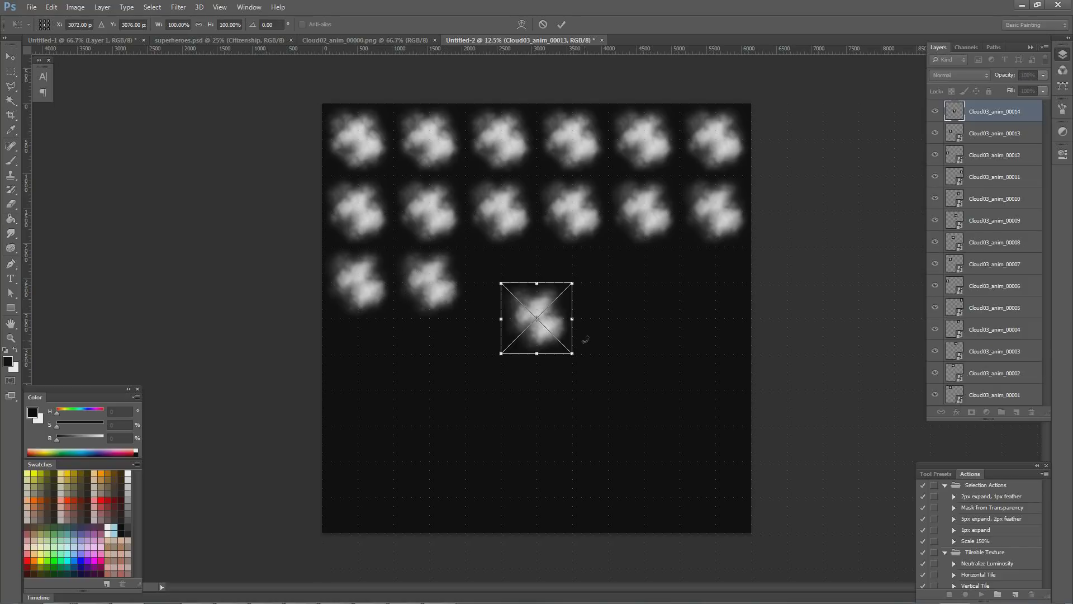
{"action": "left_click_drag", "start_coordinate": [549, 324], "coordinate": [524, 288]}
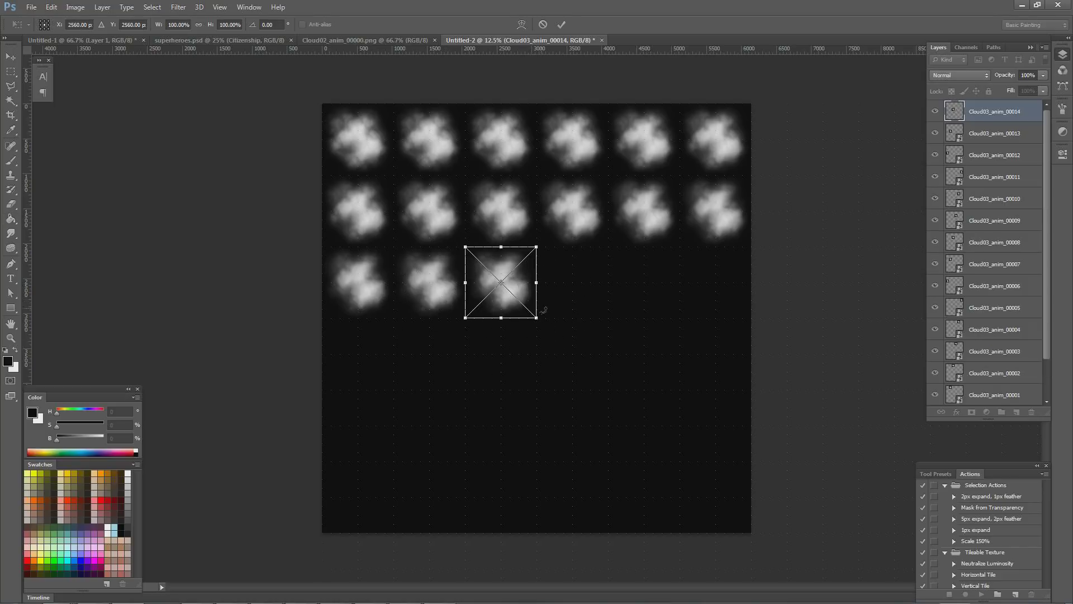
{"action": "key", "text": "Return"}
{"action": "left_click_drag", "start_coordinate": [554, 328], "coordinate": [589, 293]}
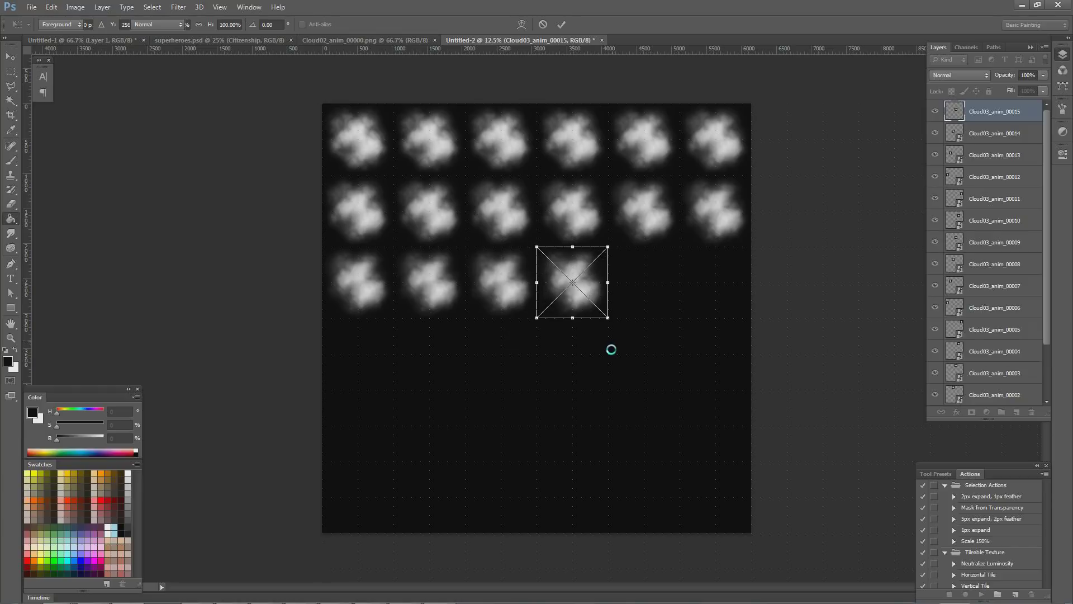
{"action": "key", "text": "Return"}
{"action": "left_click_drag", "start_coordinate": [554, 330], "coordinate": [662, 297]}
{"action": "key", "text": "Return"}
{"action": "left_click_drag", "start_coordinate": [559, 318], "coordinate": [738, 280]}
{"action": "key", "text": "Return"}
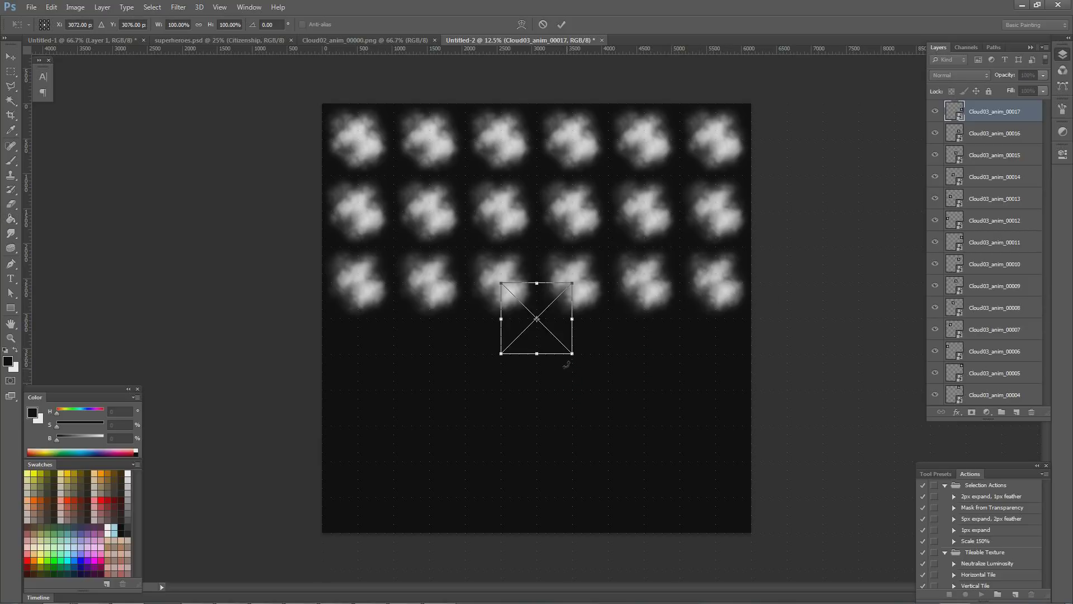
- Position frames Cloud03_anim_00018 to 00023 side by side across the fourth row of the sheet, committing each placement
{"action": "left_click_drag", "start_coordinate": [563, 324], "coordinate": [381, 358]}
{"action": "key", "text": "Return"}
{"action": "left_click_drag", "start_coordinate": [534, 394], "coordinate": [429, 392]}
{"action": "key", "text": "Return"}
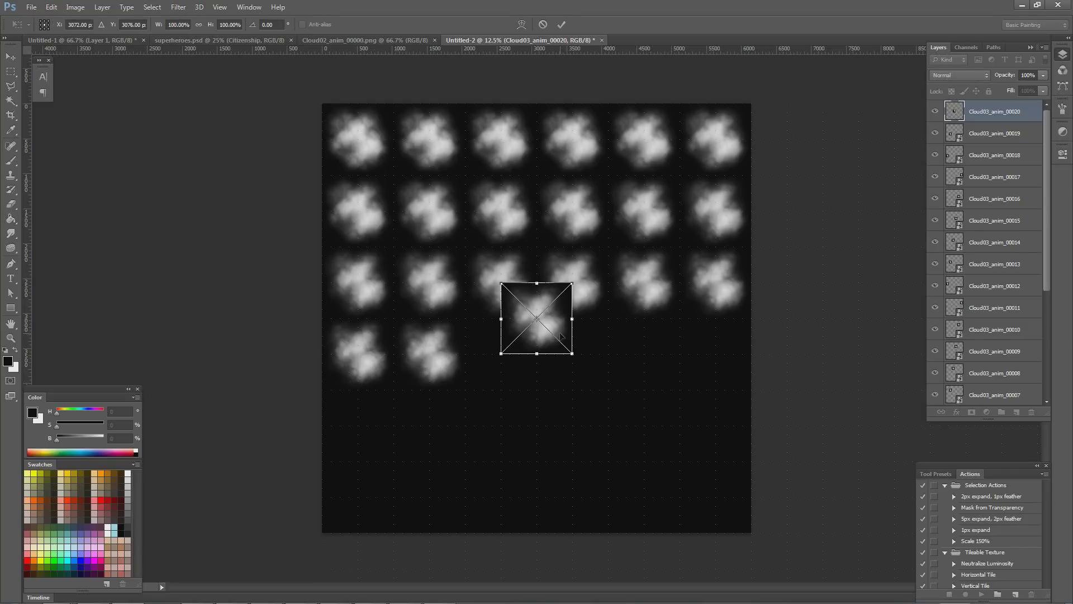
{"action": "left_click_drag", "start_coordinate": [561, 334], "coordinate": [527, 371]}
{"action": "key", "text": "Return"}
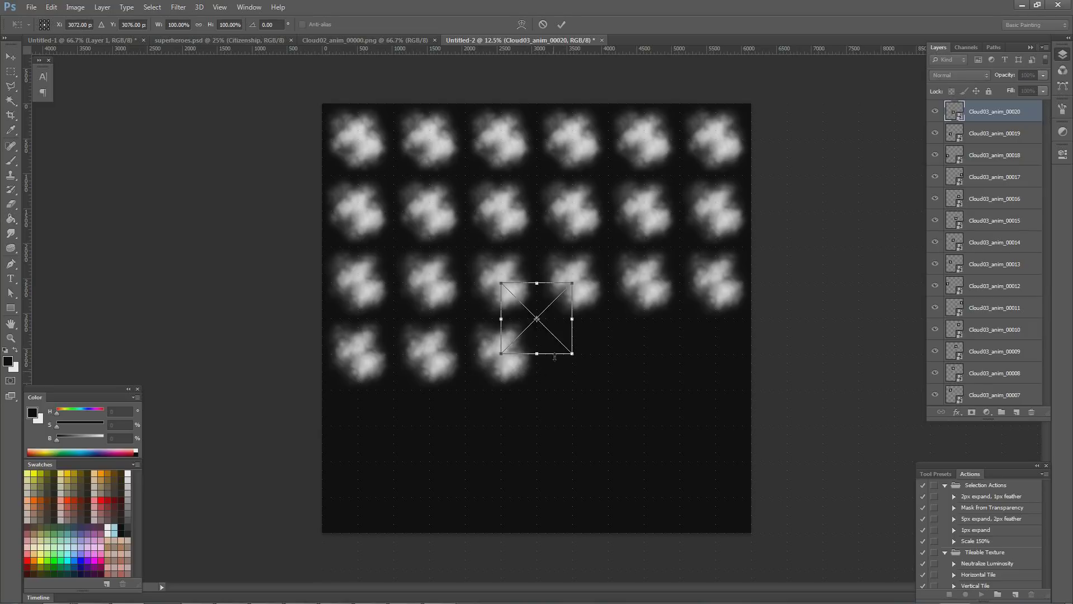
{"action": "left_click_drag", "start_coordinate": [551, 318], "coordinate": [588, 359]}
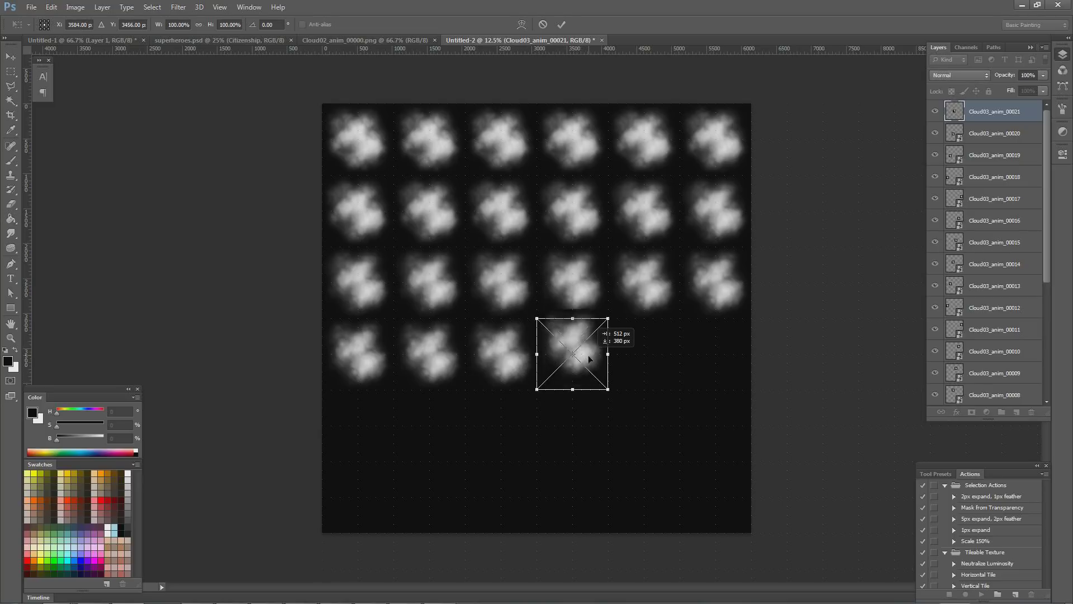
{"action": "key", "text": "Return"}
{"action": "left_click_drag", "start_coordinate": [556, 320], "coordinate": [653, 361]}
{"action": "key", "text": "Return"}
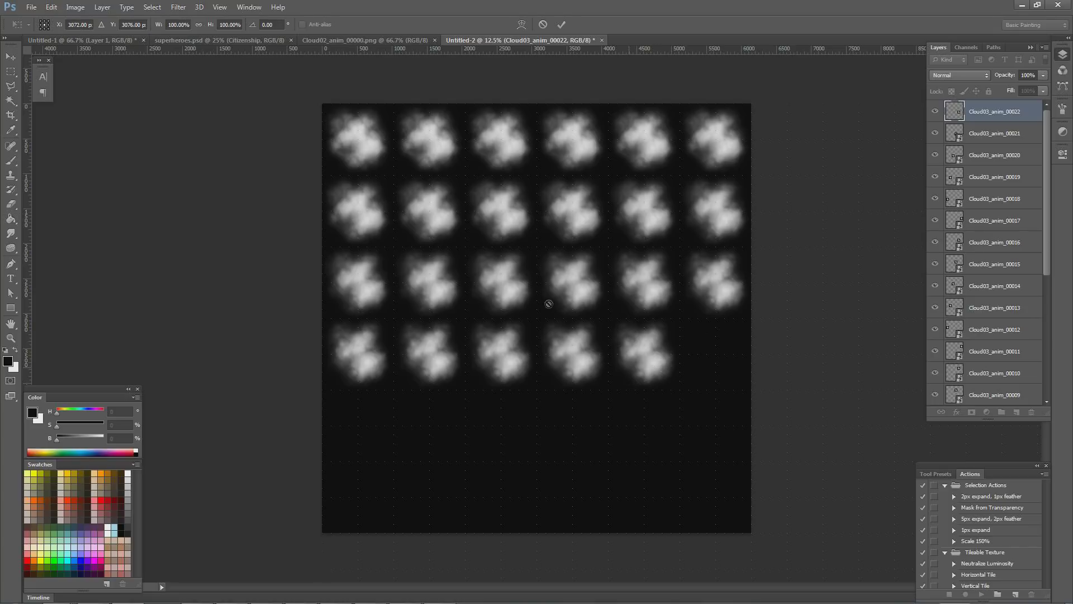
{"action": "left_click_drag", "start_coordinate": [561, 328], "coordinate": [735, 360]}
{"action": "key", "text": "Return"}
- Position frames Cloud03_anim_00024 to 00029 side by side across the fifth row of the sheet, committing each placement
{"action": "left_click_drag", "start_coordinate": [562, 329], "coordinate": [384, 435]}
{"action": "key", "text": "Return"}
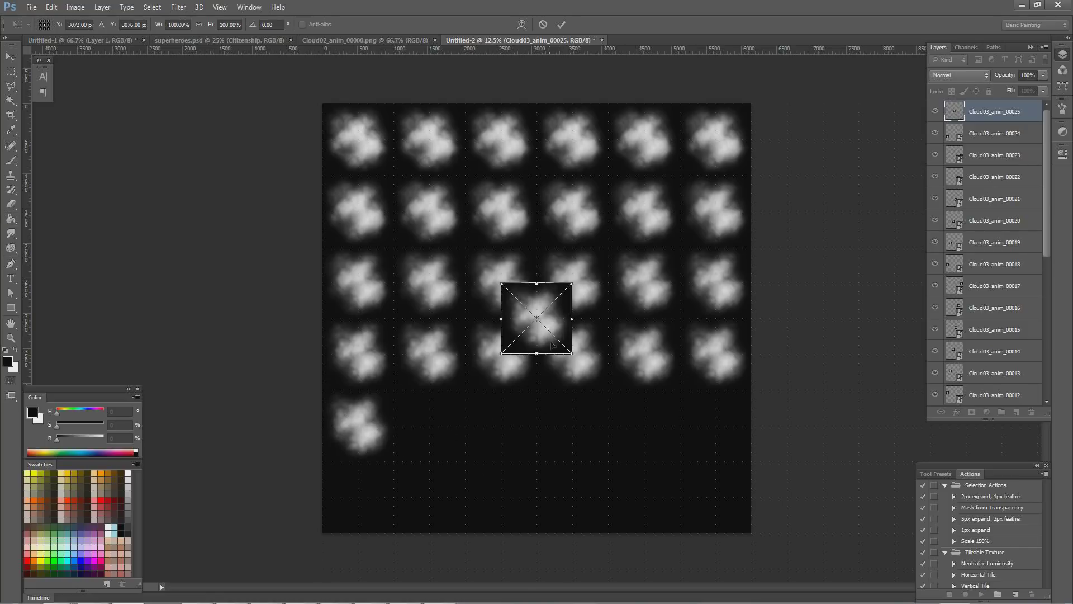
{"action": "left_click_drag", "start_coordinate": [547, 321], "coordinate": [447, 426]}
{"action": "key", "text": "Return"}
{"action": "left_click_drag", "start_coordinate": [561, 323], "coordinate": [523, 430]}
{"action": "key", "text": "Return"}
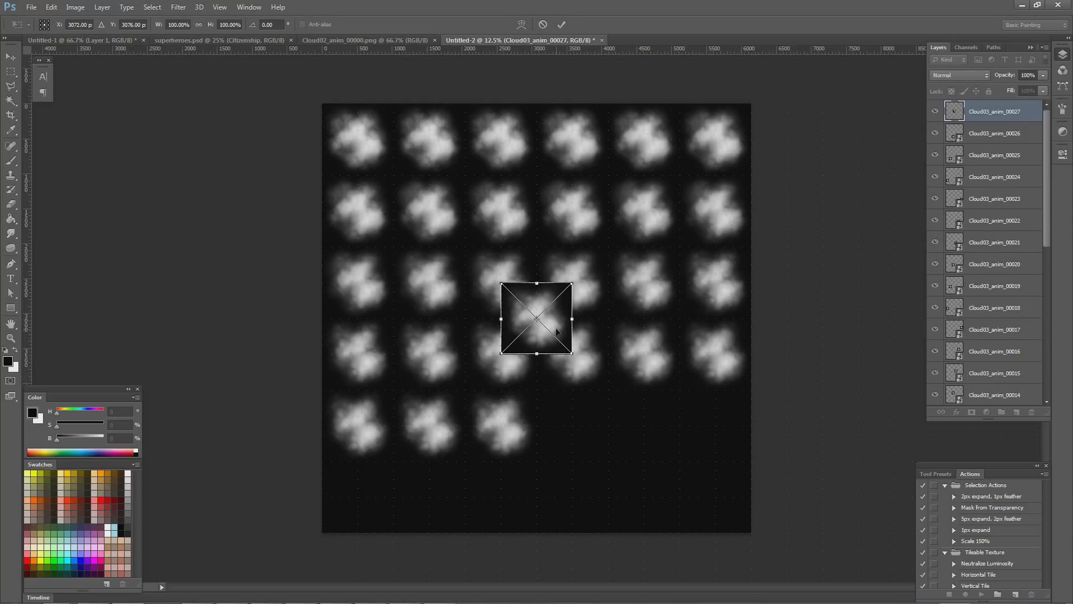
{"action": "left_click_drag", "start_coordinate": [557, 328], "coordinate": [591, 425]}
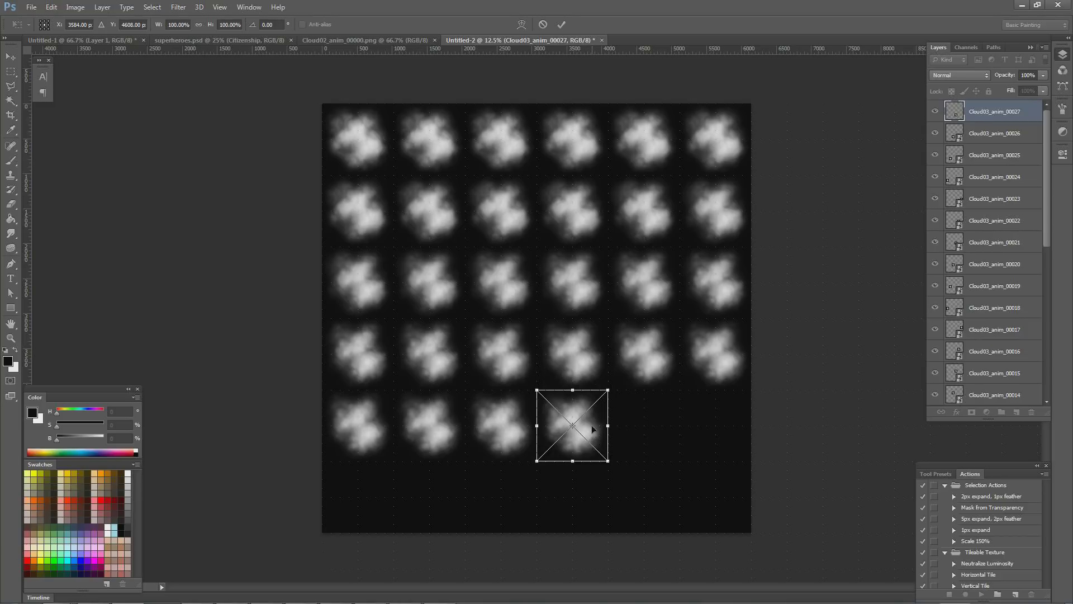
{"action": "key", "text": "Return"}
{"action": "left_click_drag", "start_coordinate": [560, 323], "coordinate": [654, 413]}
{"action": "key", "text": "Return"}
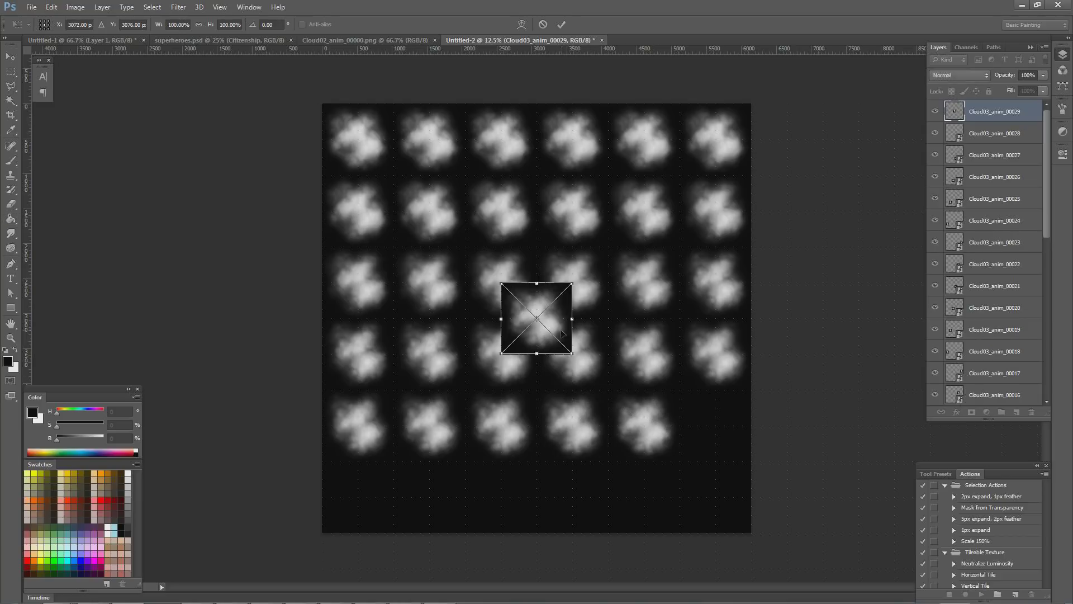
{"action": "left_click_drag", "start_coordinate": [567, 334], "coordinate": [743, 441]}
{"action": "key", "text": "Return"}
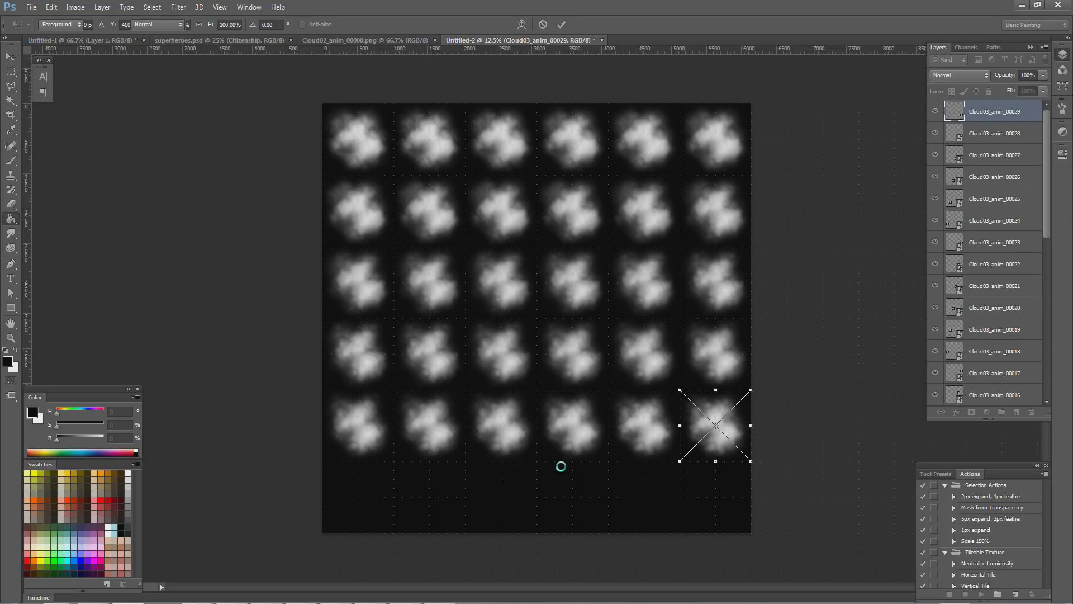
- Position frames Cloud03_anim_00030 to 00035 side by side across the sixth row of the sheet, committing each placement
{"action": "left_click_drag", "start_coordinate": [556, 336], "coordinate": [383, 508]}
{"action": "key", "text": "Return"}
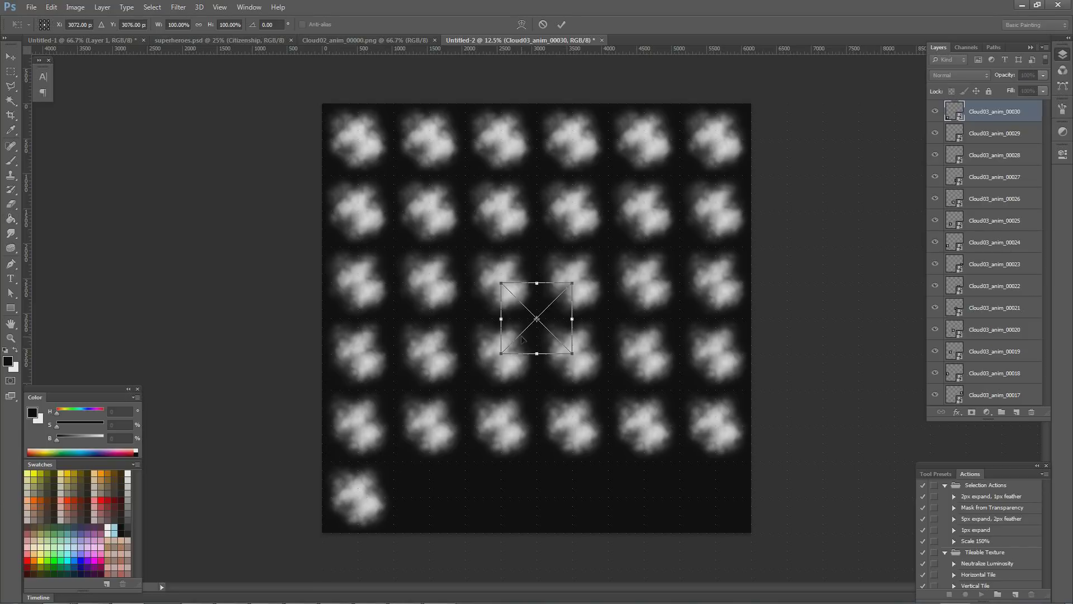
{"action": "left_click_drag", "start_coordinate": [557, 332], "coordinate": [449, 511]}
{"action": "key", "text": "Return"}
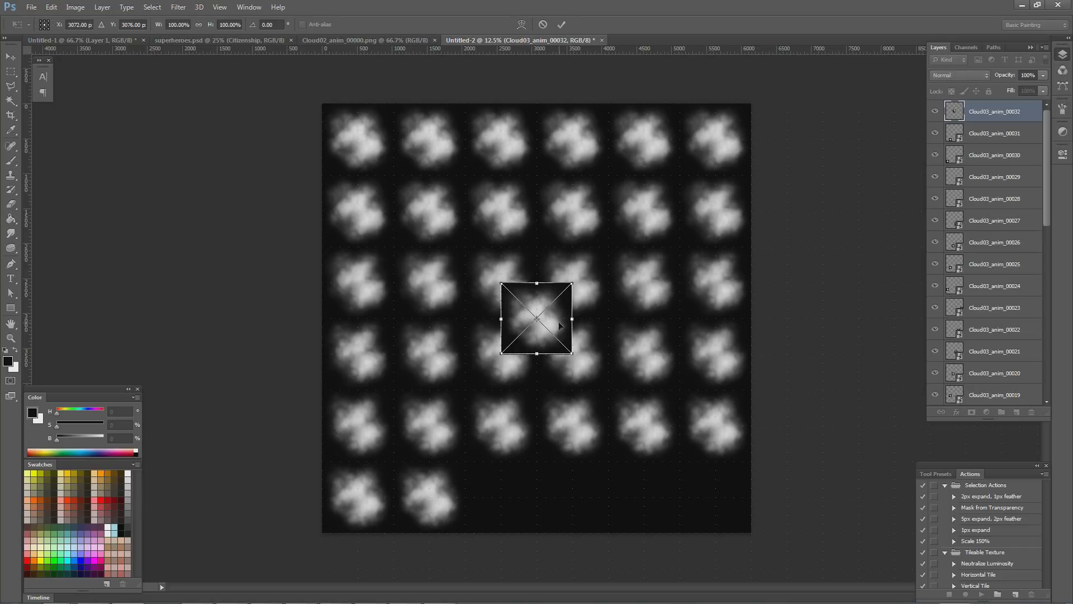
{"action": "left_click_drag", "start_coordinate": [560, 315], "coordinate": [524, 501]}
{"action": "key", "text": "Return"}
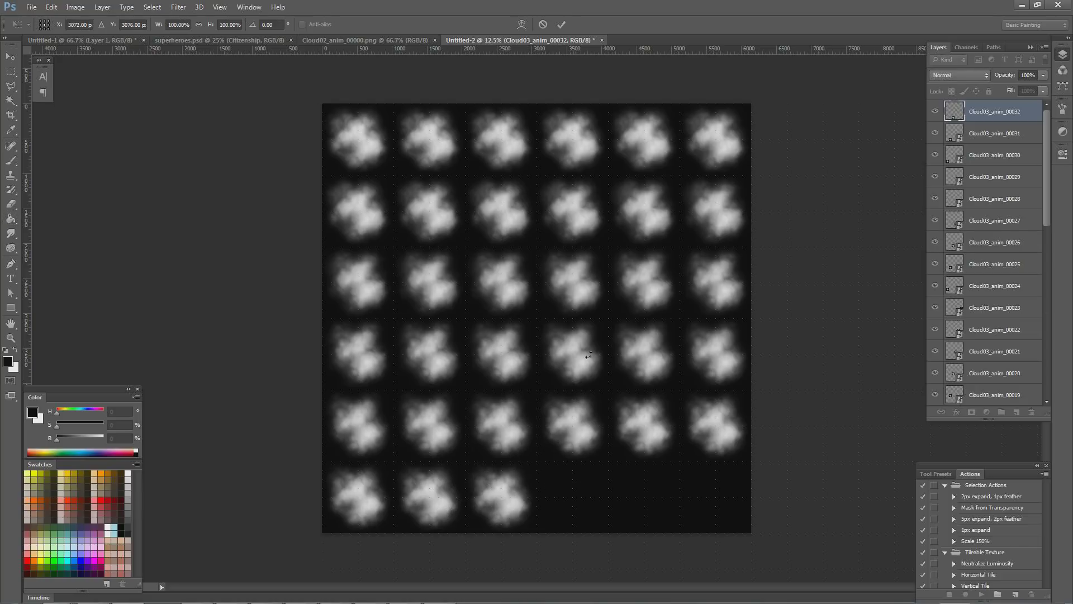
{"action": "left_click_drag", "start_coordinate": [555, 324], "coordinate": [596, 510]}
{"action": "key", "text": "Return"}
{"action": "left_click_drag", "start_coordinate": [563, 334], "coordinate": [666, 501]}
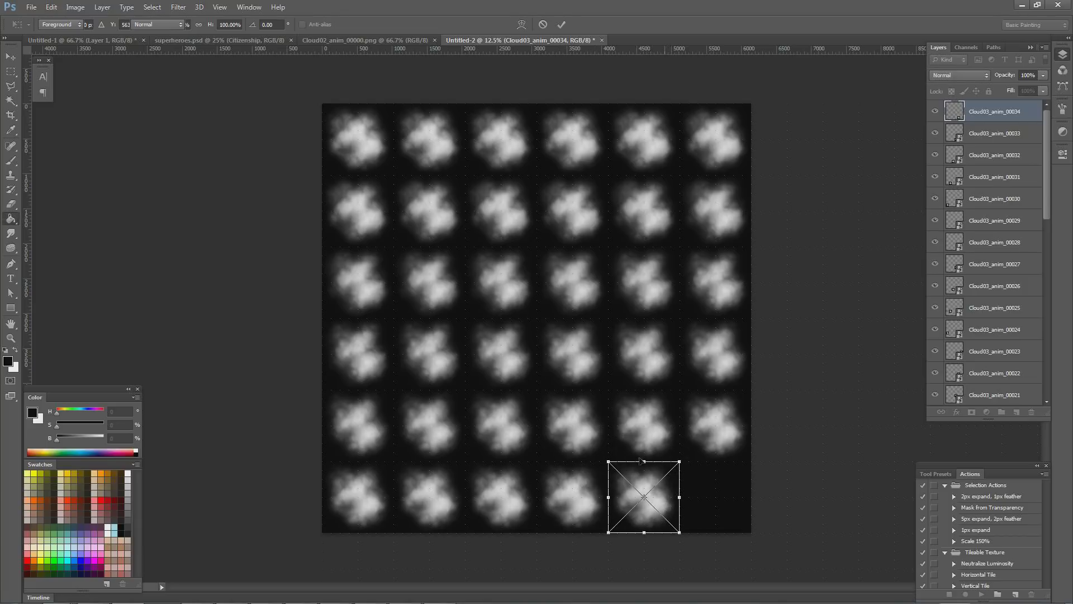
{"action": "key", "text": "Return"}
{"action": "left_click_drag", "start_coordinate": [556, 320], "coordinate": [734, 497]}
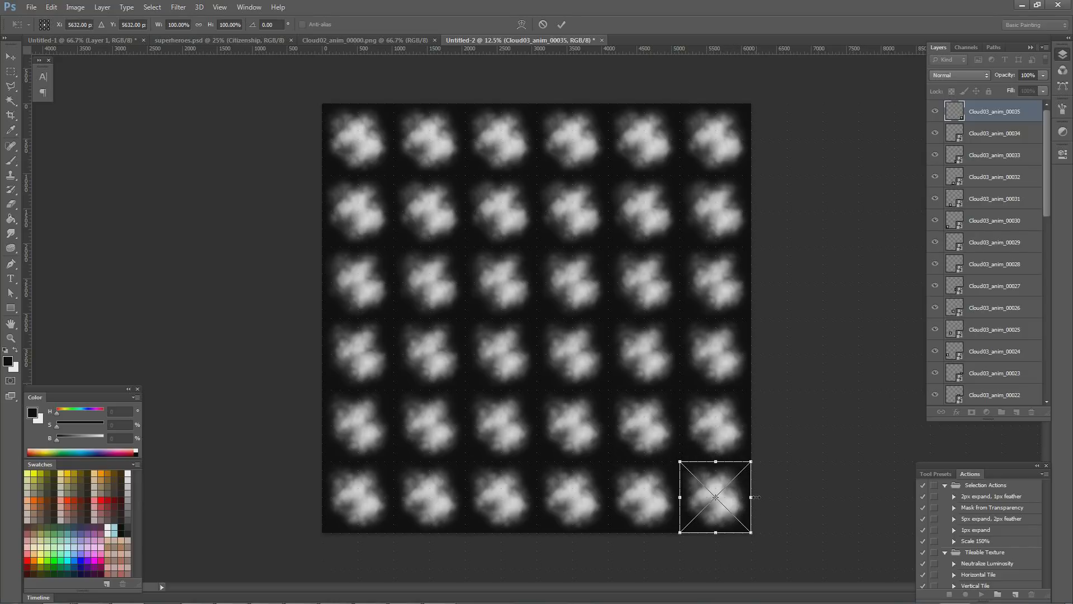
{"action": "key", "text": "Return"}
- Add a blank layer above the frames and move all Cloud03_anim layers, 00000 to 00035, into a new collapsed group
{"action": "key", "text": "g"}
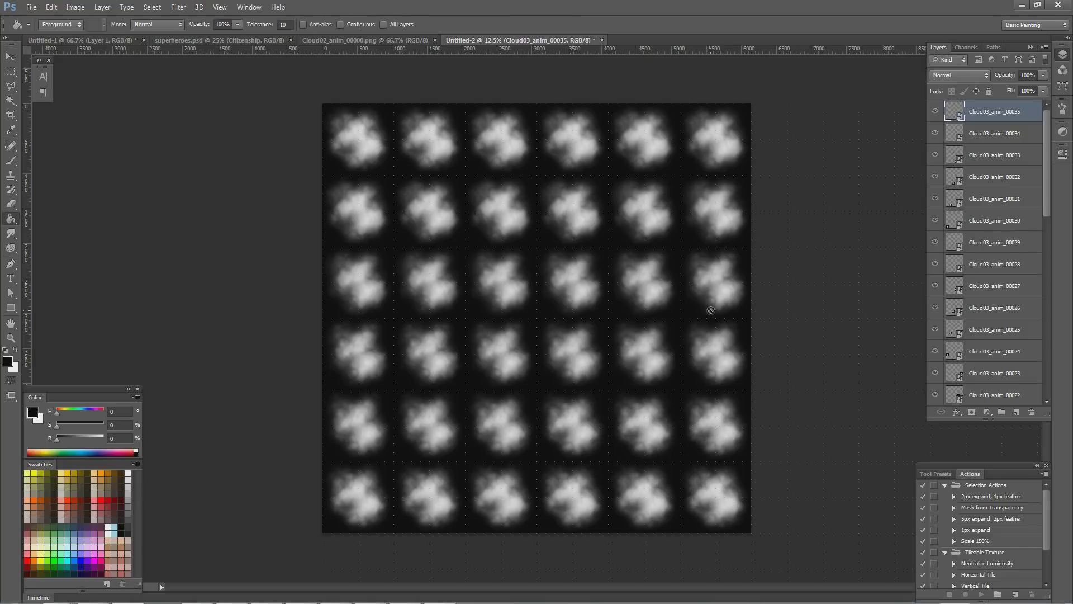
{"action": "left_click", "coordinate": [1016, 412]}
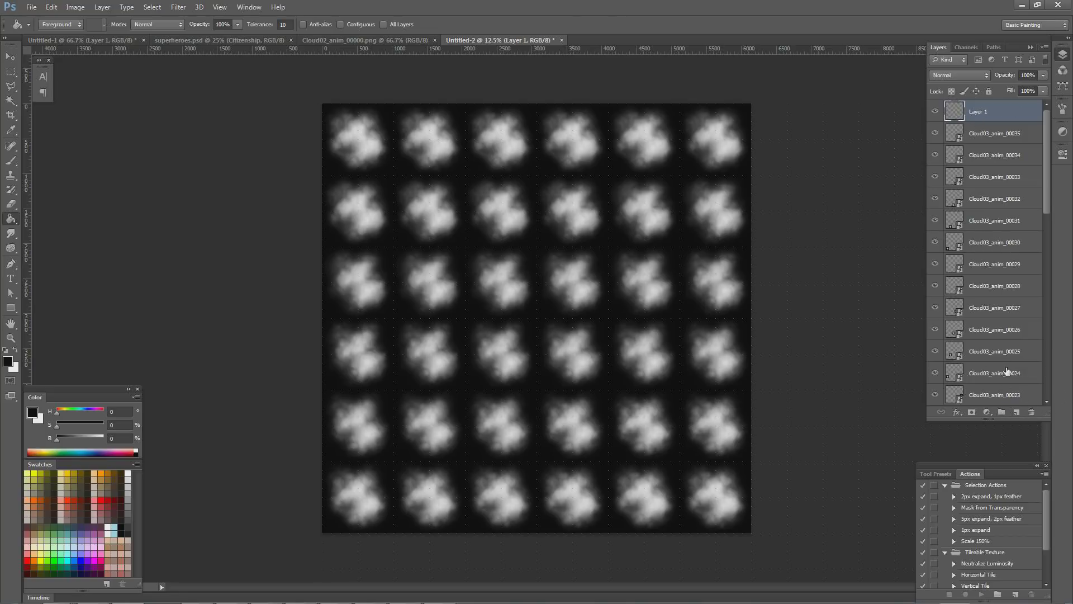
{"action": "left_click", "coordinate": [995, 146]}
{"action": "left_click", "coordinate": [1002, 412]}
{"action": "left_click", "coordinate": [988, 147]}
{"action": "scroll", "coordinate": [1001, 172], "scroll_direction": "down", "scroll_amount": 10}
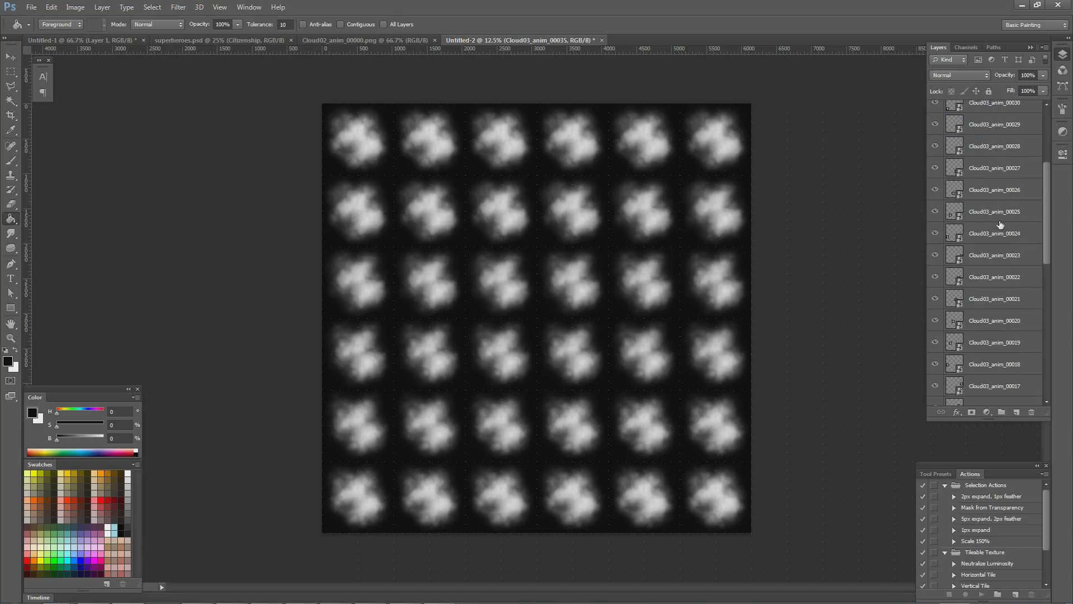
{"action": "left_click", "coordinate": [999, 370]}
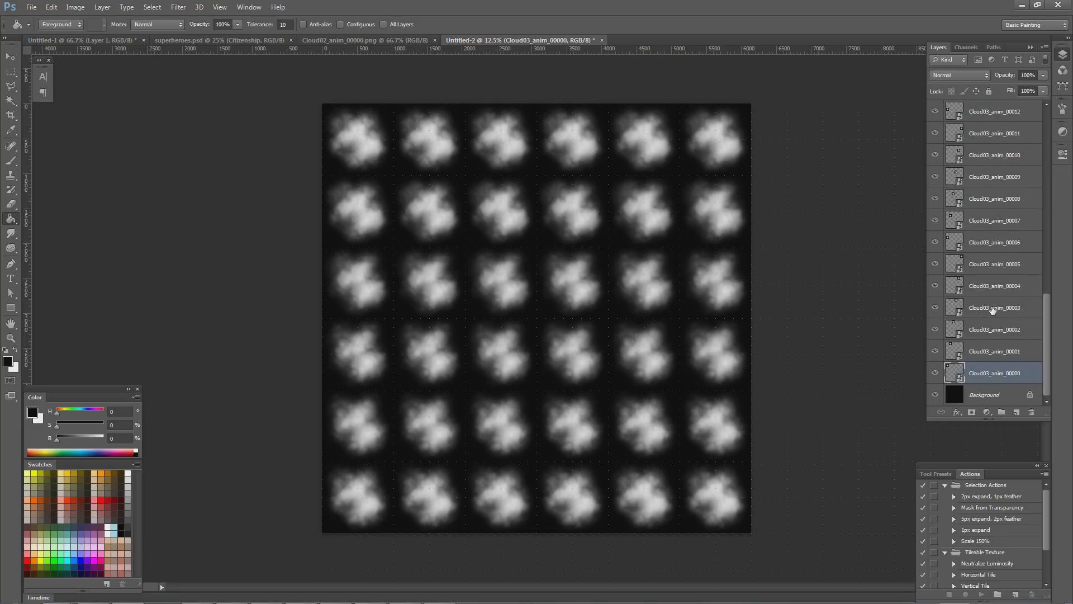
{"action": "scroll", "coordinate": [987, 283], "scroll_direction": "up", "scroll_amount": 10}
{"action": "left_click", "coordinate": [993, 141], "text": "shift"}
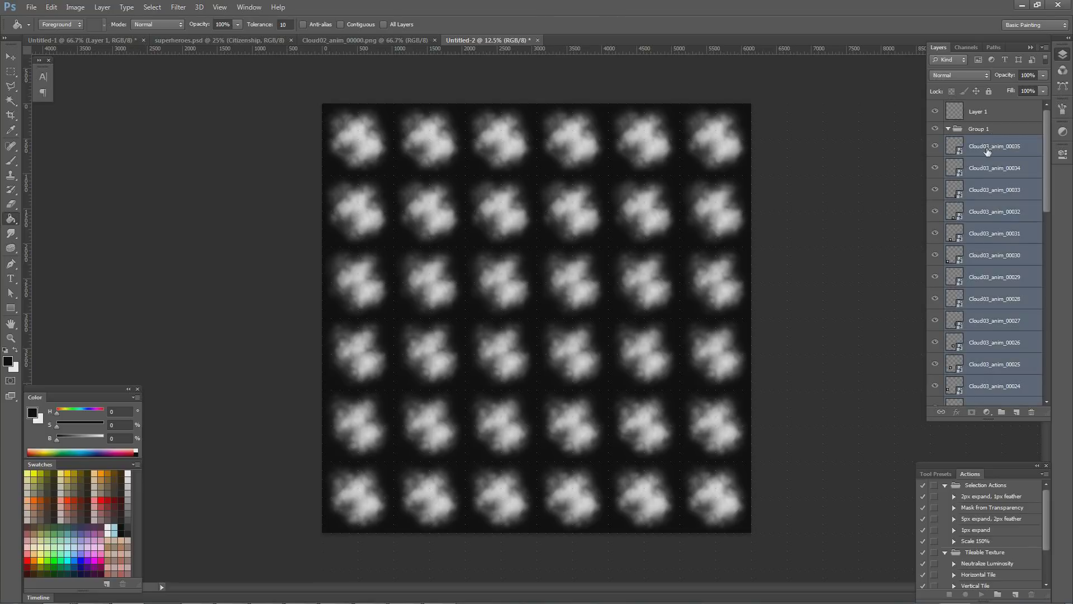
{"action": "left_click_drag", "start_coordinate": [990, 147], "coordinate": [975, 130]}
{"action": "left_click", "coordinate": [948, 130]}
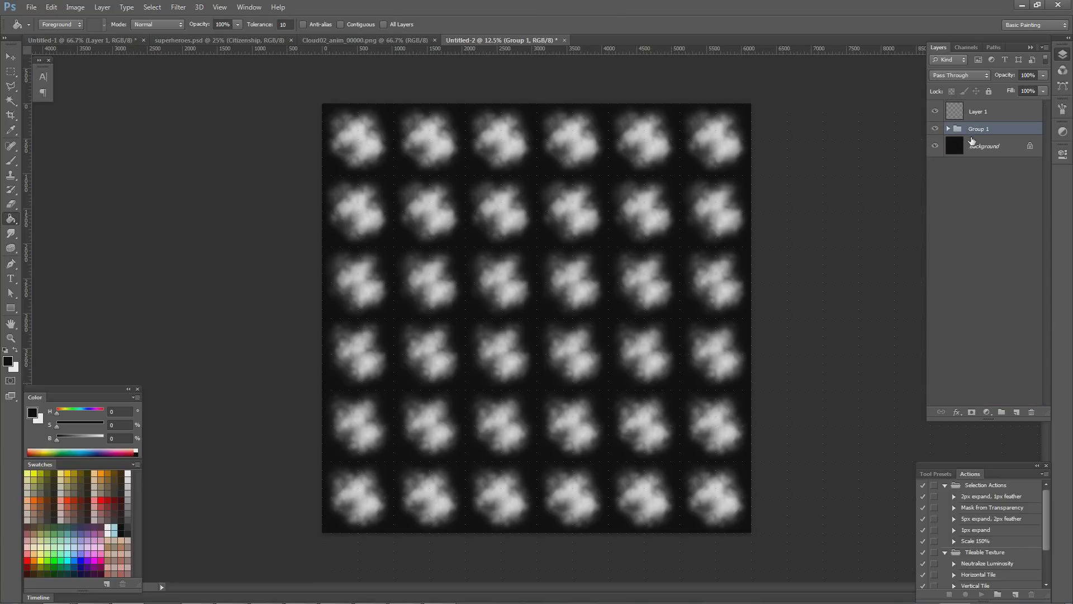
- Stamp the visible sprite sheet into Layer 1 and hide the group of individual frames
{"action": "left_click", "coordinate": [988, 113]}
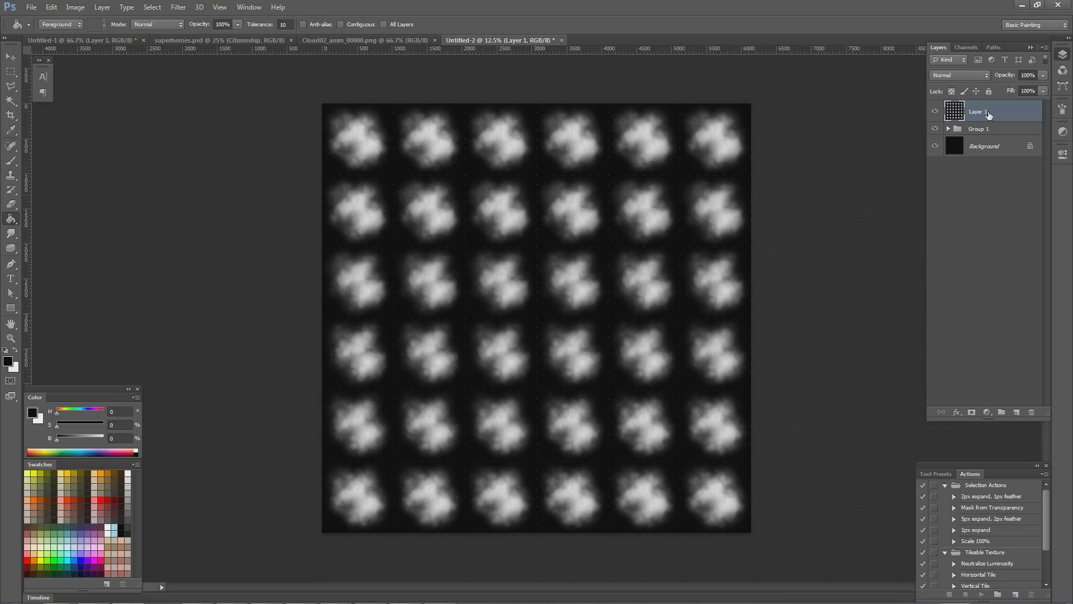
{"action": "left_click", "coordinate": [934, 113]}
{"action": "left_click", "coordinate": [935, 113]}
{"action": "left_click", "coordinate": [935, 129]}
{"action": "left_click", "coordinate": [934, 113]}
{"action": "left_click", "coordinate": [934, 113]}
- Convert the locked Background into a regular layer with the default name and hide it, checking Layer 1's visibility
{"action": "double_click", "coordinate": [1013, 150]}
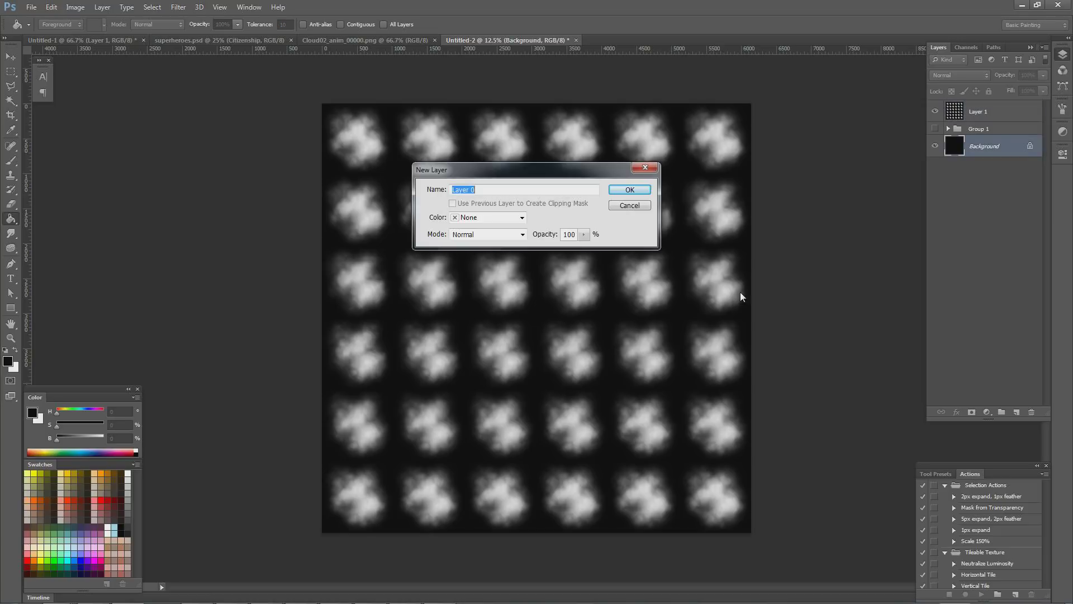
{"action": "left_click", "coordinate": [630, 190]}
{"action": "left_click", "coordinate": [935, 146]}
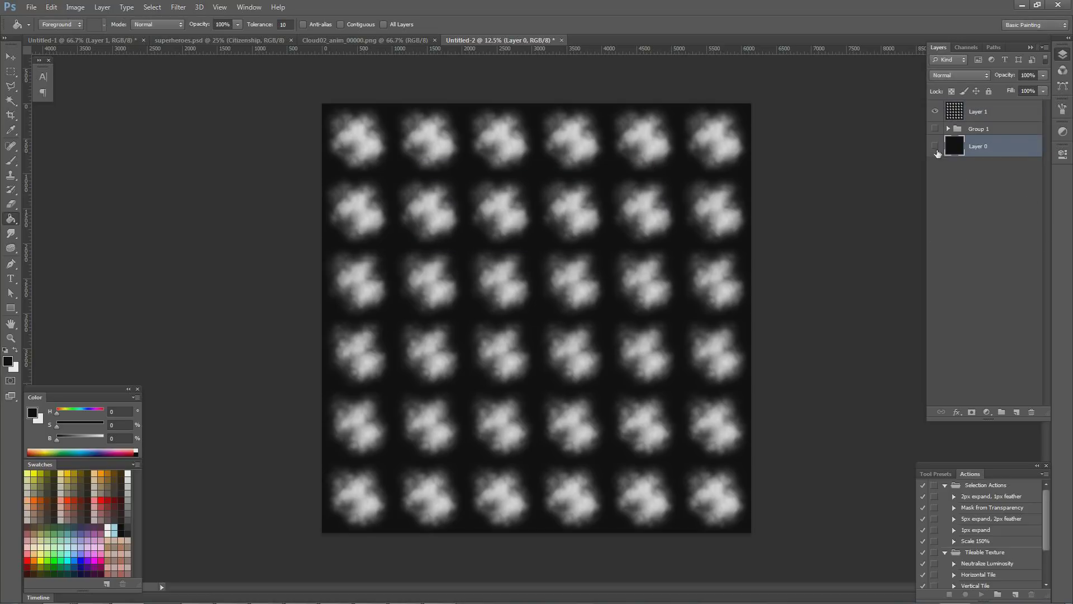
{"action": "left_click", "coordinate": [936, 113]}
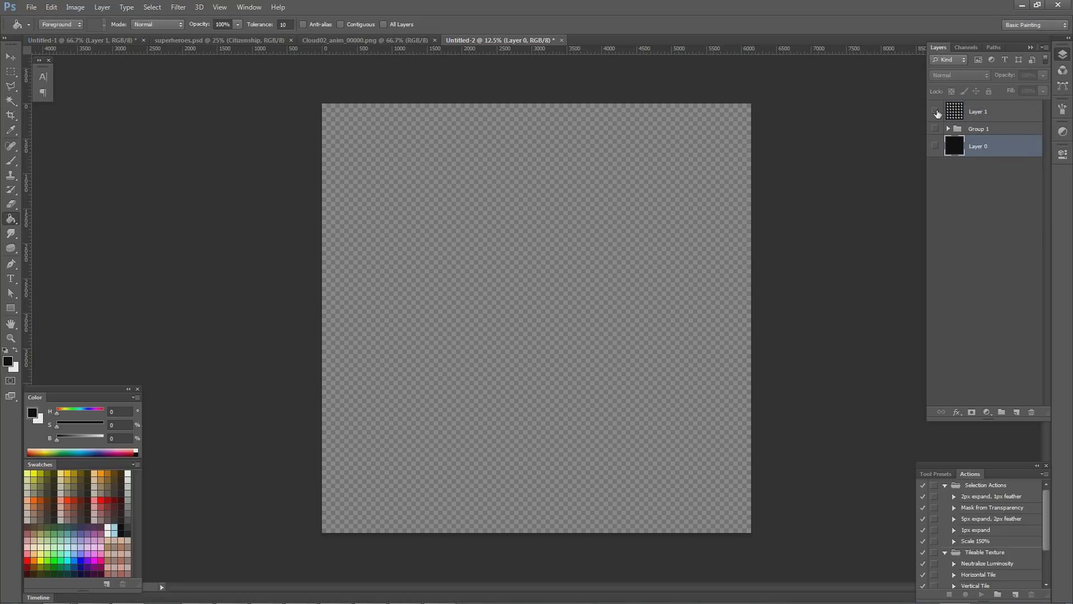
{"action": "left_click", "coordinate": [935, 113]}
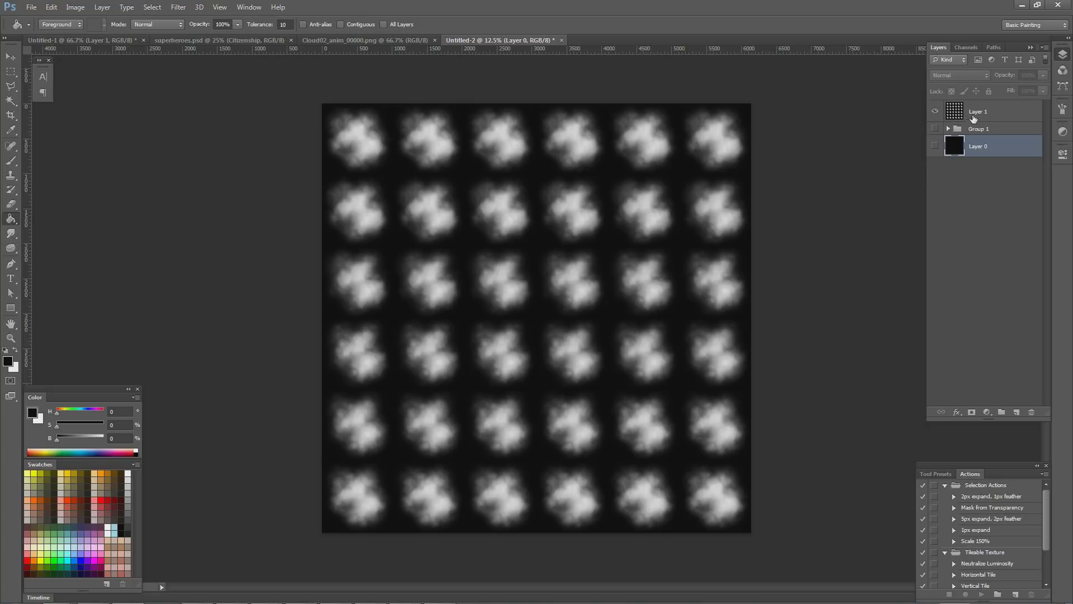
{"action": "left_click", "coordinate": [1010, 107]}
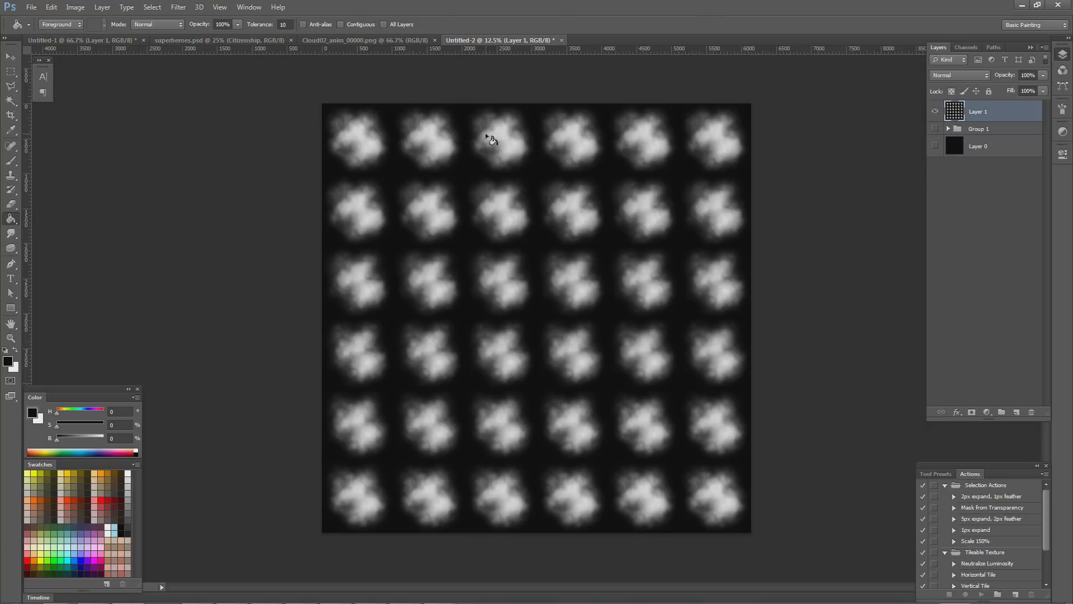
{"action": "left_click", "coordinate": [185, 10]}
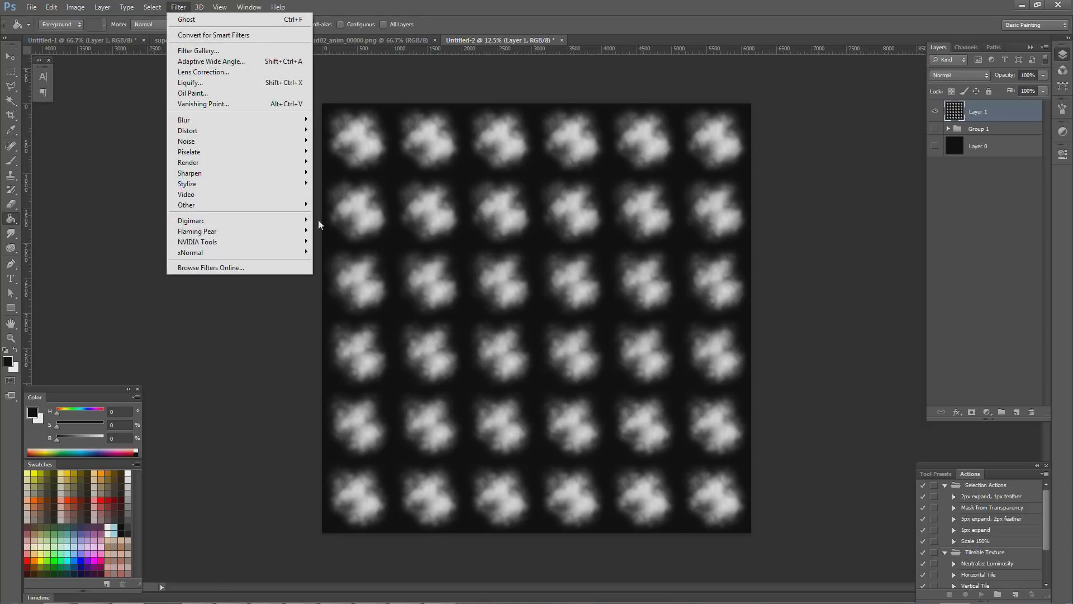
{"action": "mouse_move", "coordinate": [220, 238]}
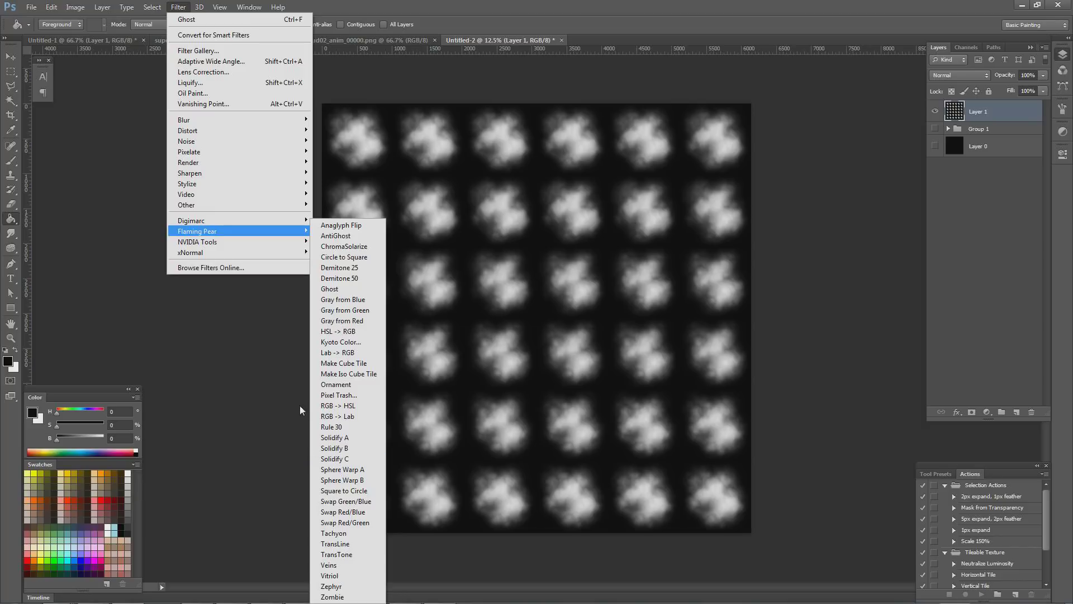
{"action": "left_click", "coordinate": [336, 428]}
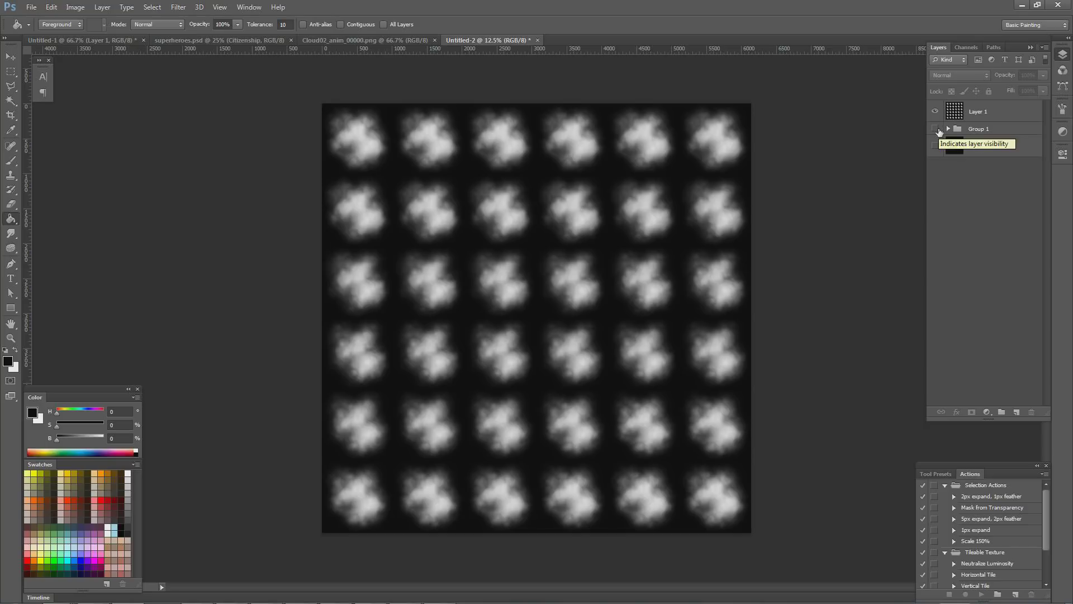
- Knock out Layer 1's black background by inverting its colours, applying the Ghost filter and inverting the colours back
{"action": "left_click", "coordinate": [1007, 119]}
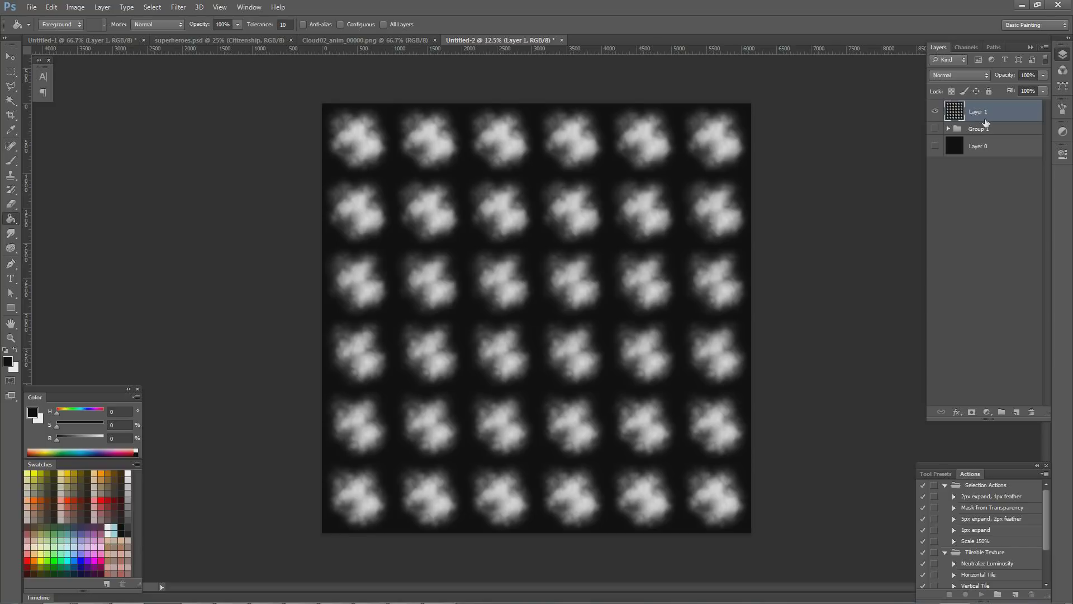
{"action": "key", "text": "ctrl+i"}
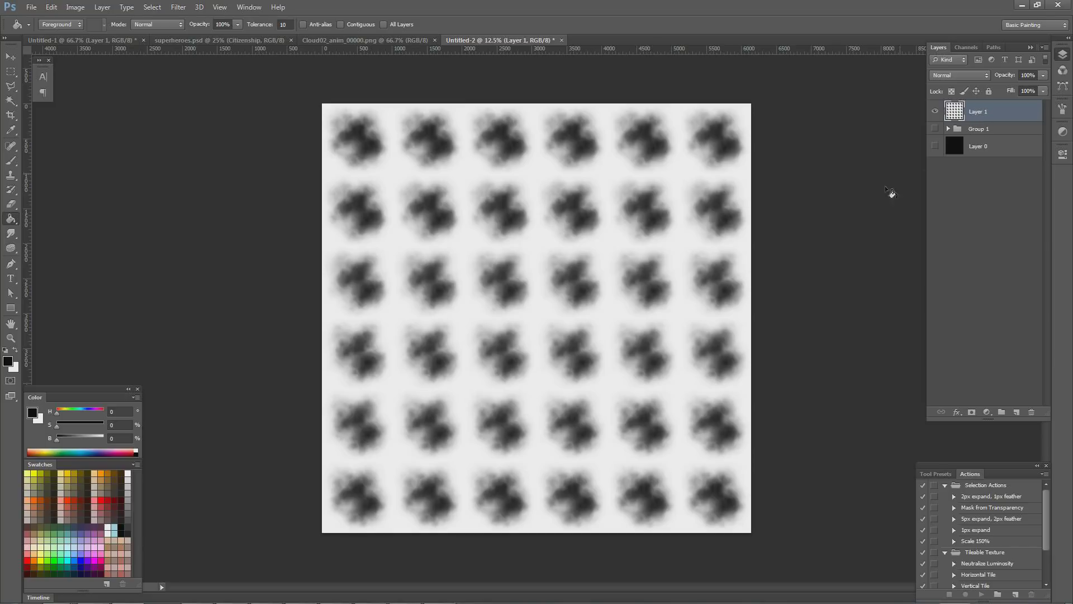
{"action": "left_click", "coordinate": [219, 7]}
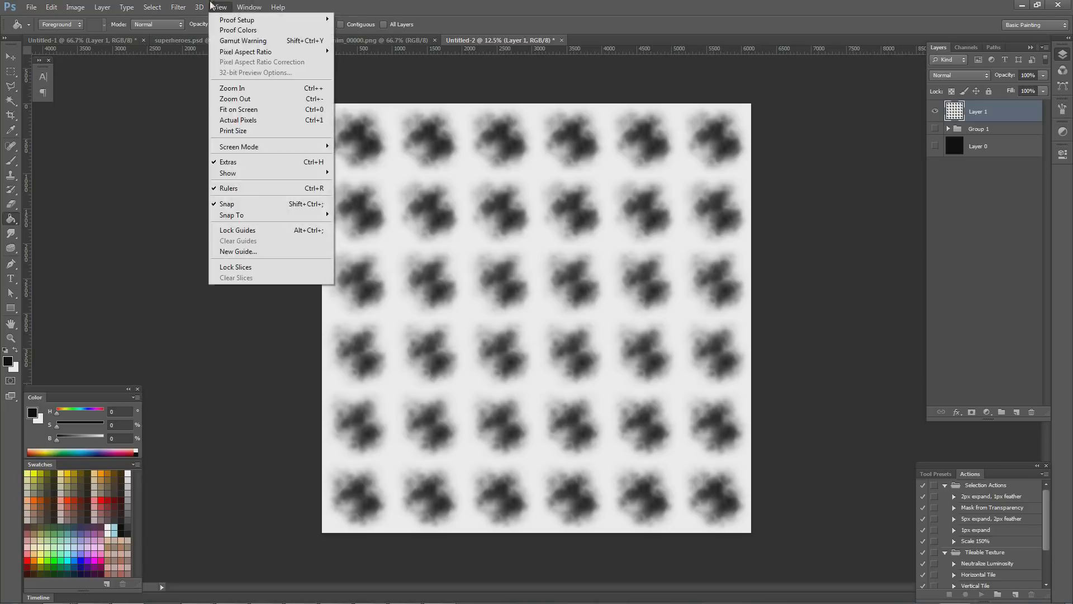
{"action": "mouse_move", "coordinate": [183, 7]}
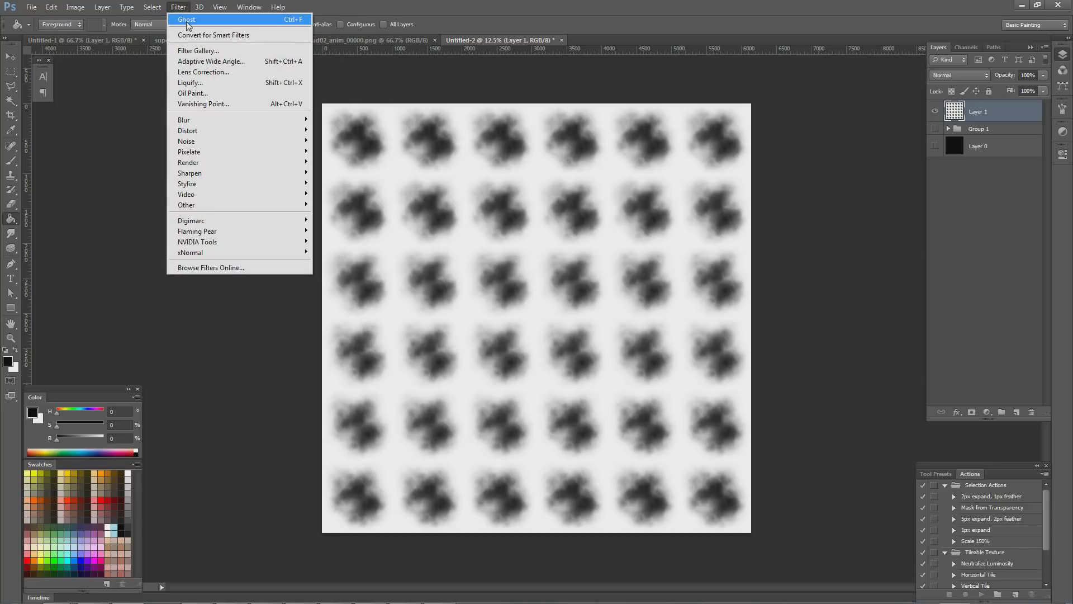
{"action": "left_click", "coordinate": [186, 21]}
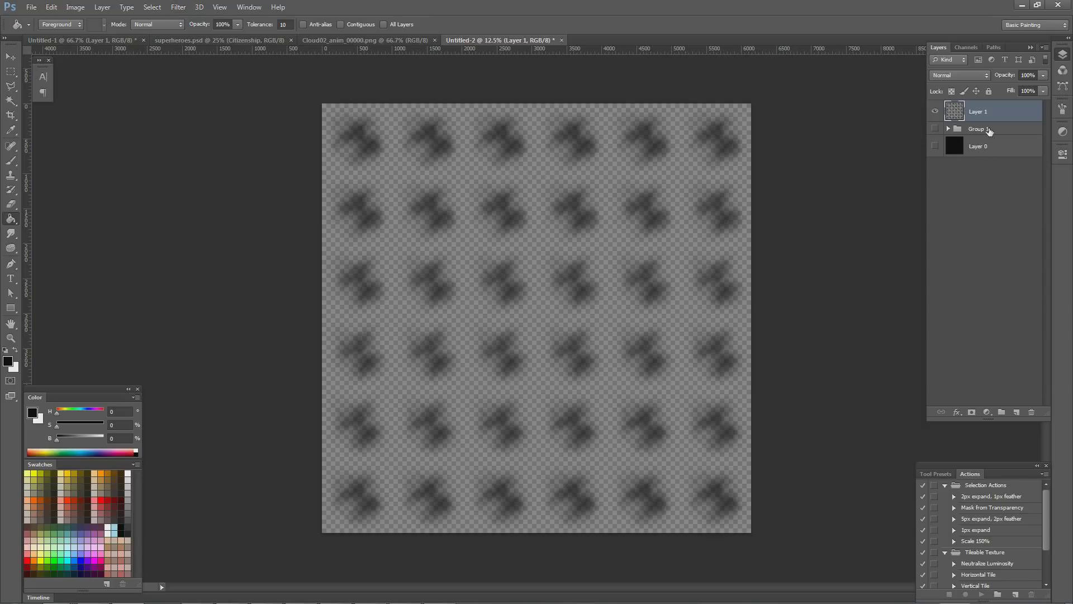
{"action": "left_click", "coordinate": [937, 148]}
{"action": "key", "text": "ctrl+i"}
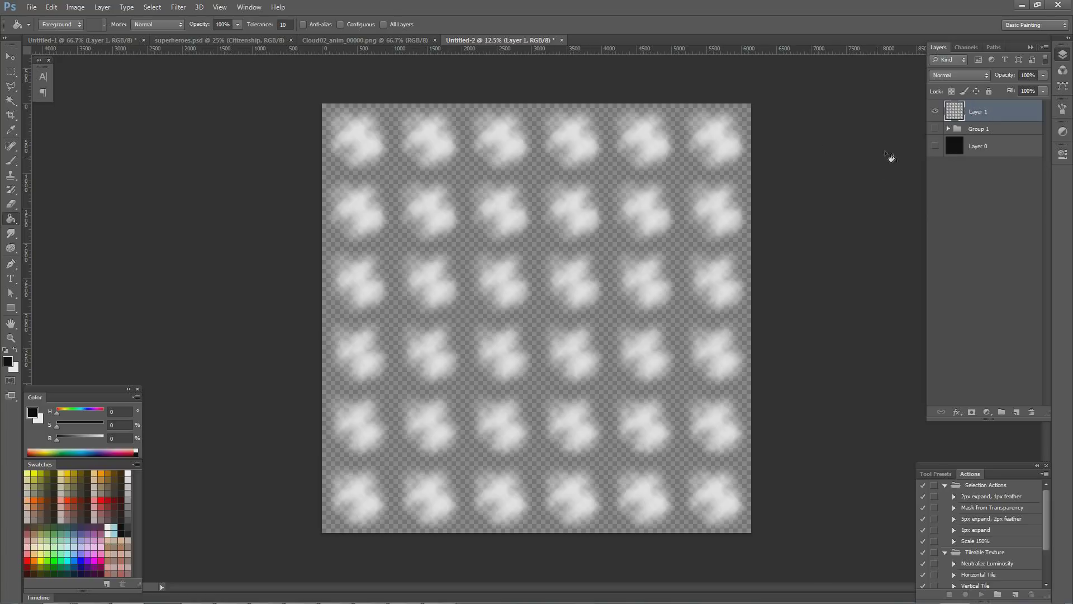
- Compare Layer 1 with Group 1 over the black Layer 0 by toggling their visibility, leaving only Layer 1 shown
{"action": "left_click", "coordinate": [935, 146]}
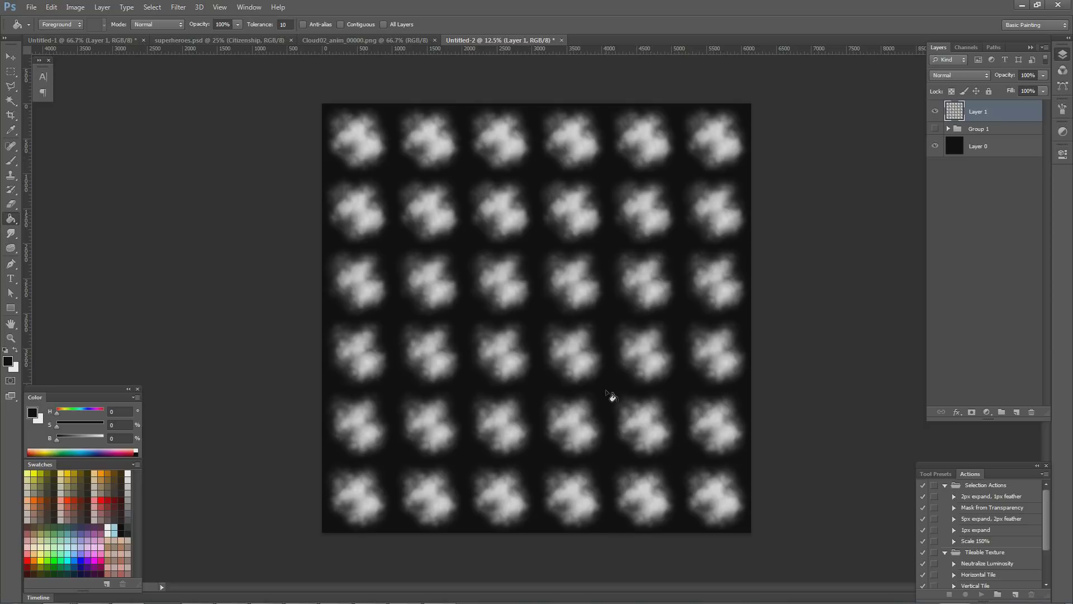
{"action": "left_click", "coordinate": [935, 129]}
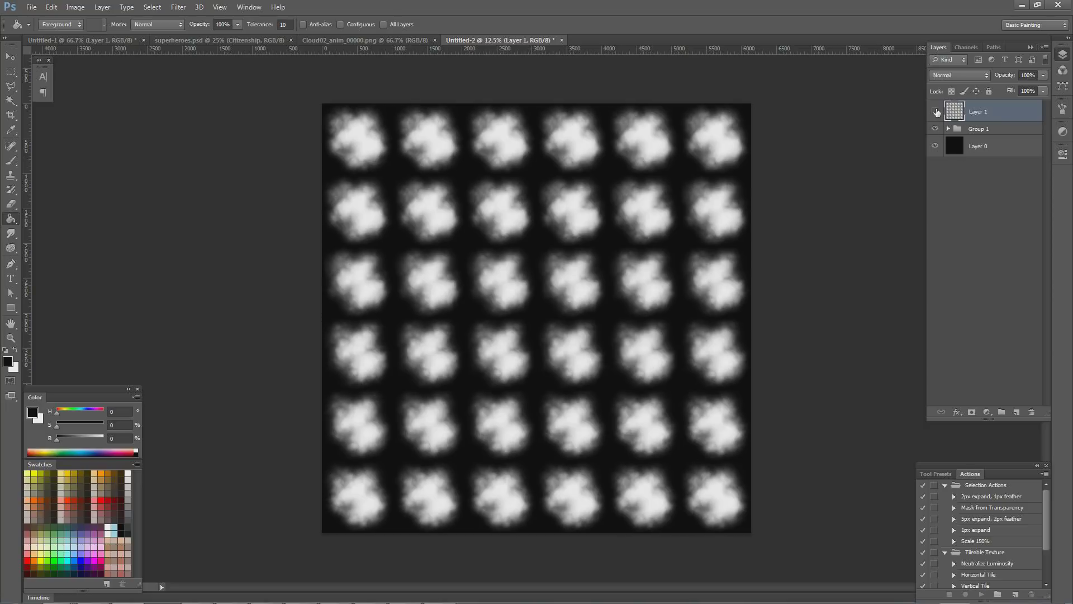
{"action": "left_click", "coordinate": [935, 112]}
{"action": "left_click", "coordinate": [936, 112]}
{"action": "left_click", "coordinate": [935, 111]}
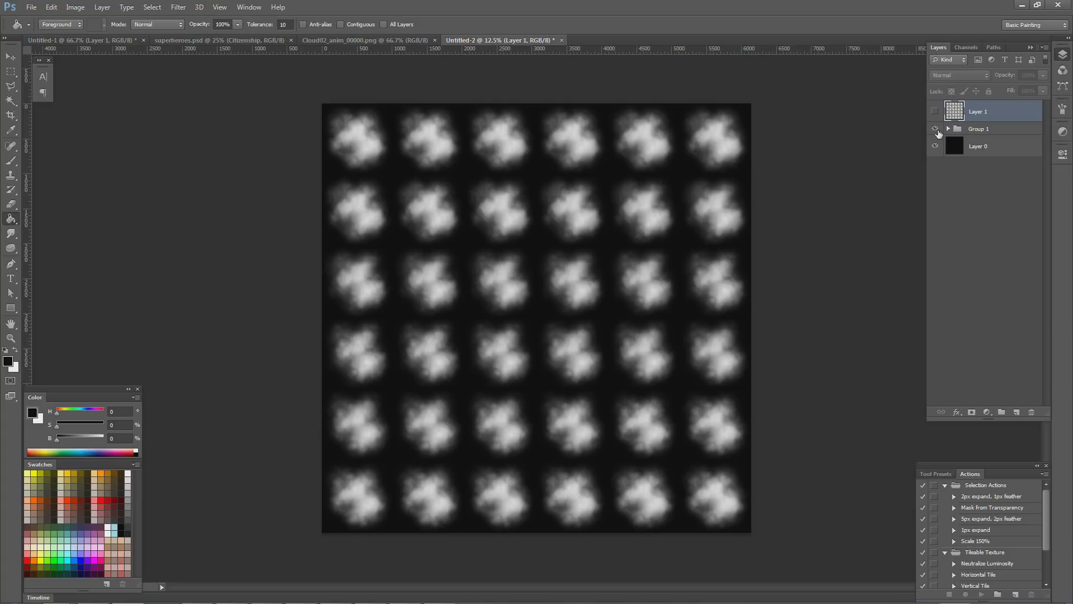
{"action": "left_click", "coordinate": [935, 129]}
{"action": "left_click", "coordinate": [937, 110]}
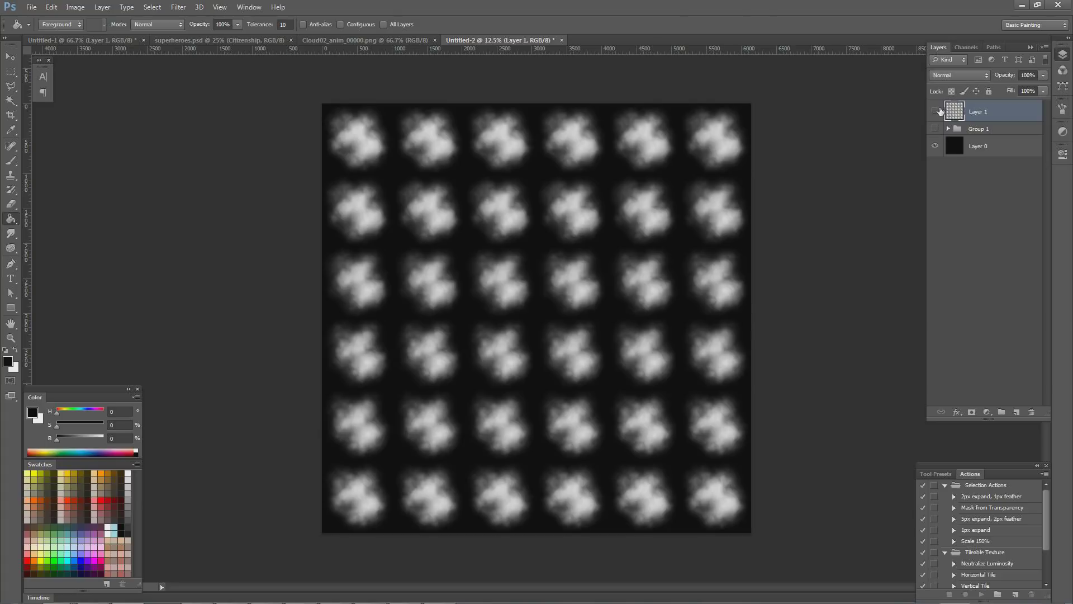
{"action": "left_click", "coordinate": [937, 111]}
{"action": "left_click", "coordinate": [936, 113]}
{"action": "left_click", "coordinate": [935, 114]}
{"action": "left_click", "coordinate": [935, 114]}
{"action": "left_click", "coordinate": [935, 115]}
{"action": "left_click", "coordinate": [935, 131]}
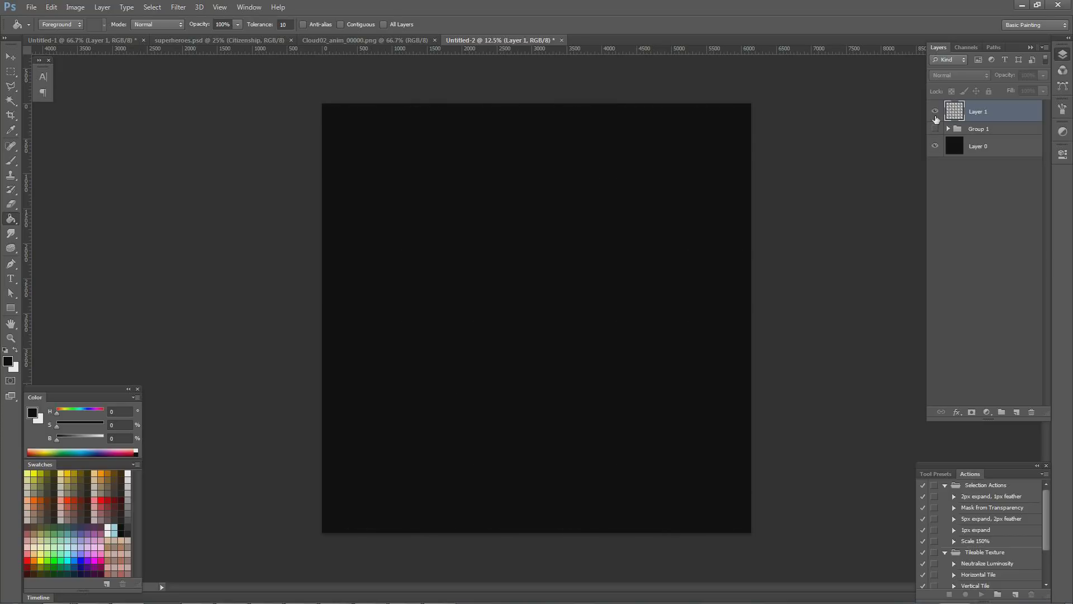
{"action": "left_click", "coordinate": [935, 111]}
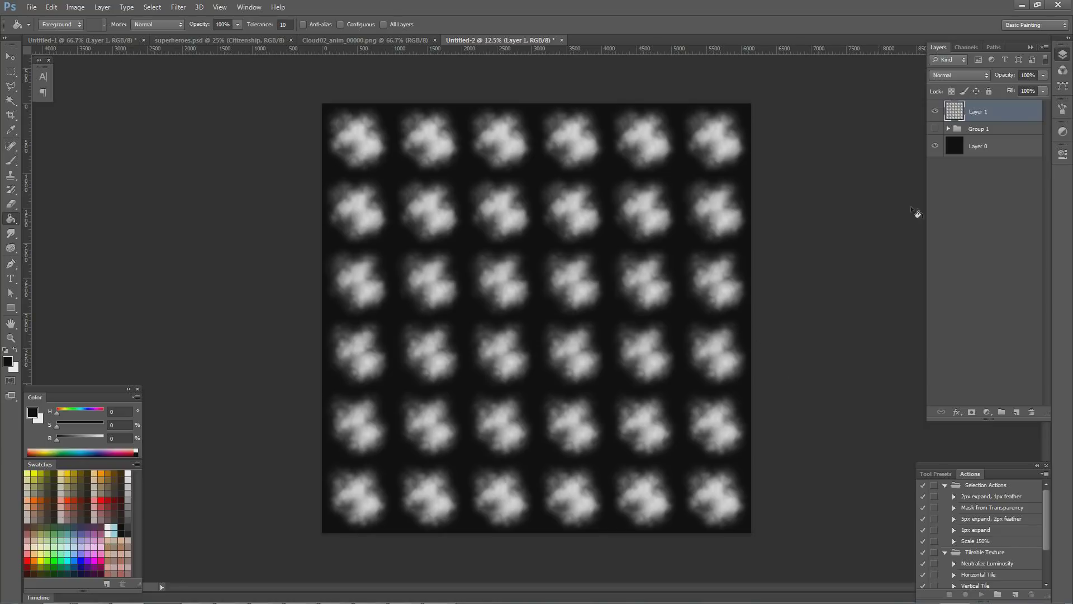
{"action": "left_click", "coordinate": [936, 146]}
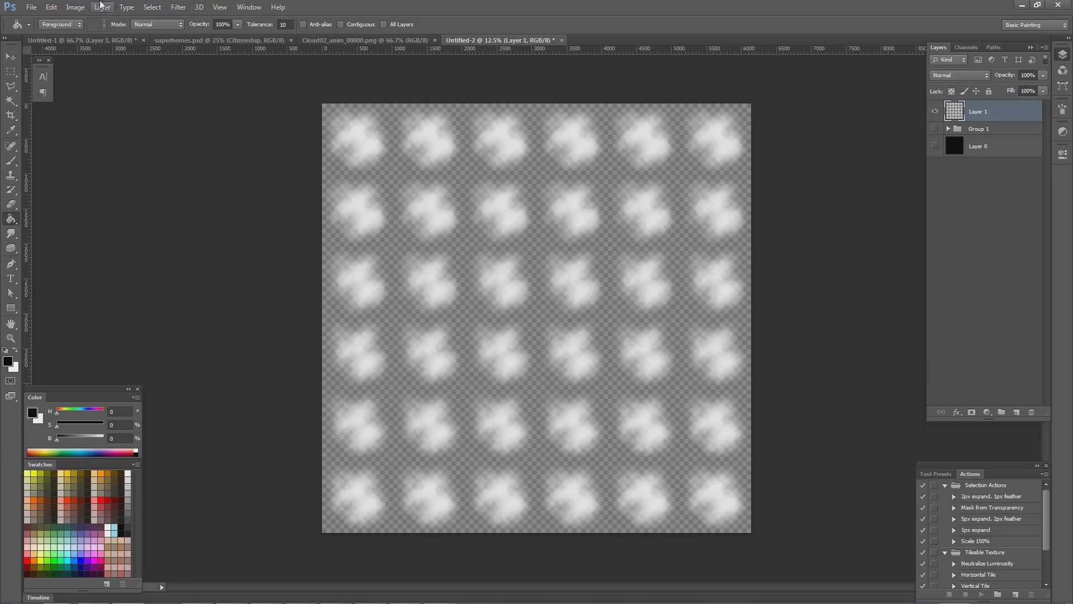
- Start saving the sprite sheet under a new name and choose the Cloud03_anim folder as the destination
{"action": "left_click", "coordinate": [32, 7]}
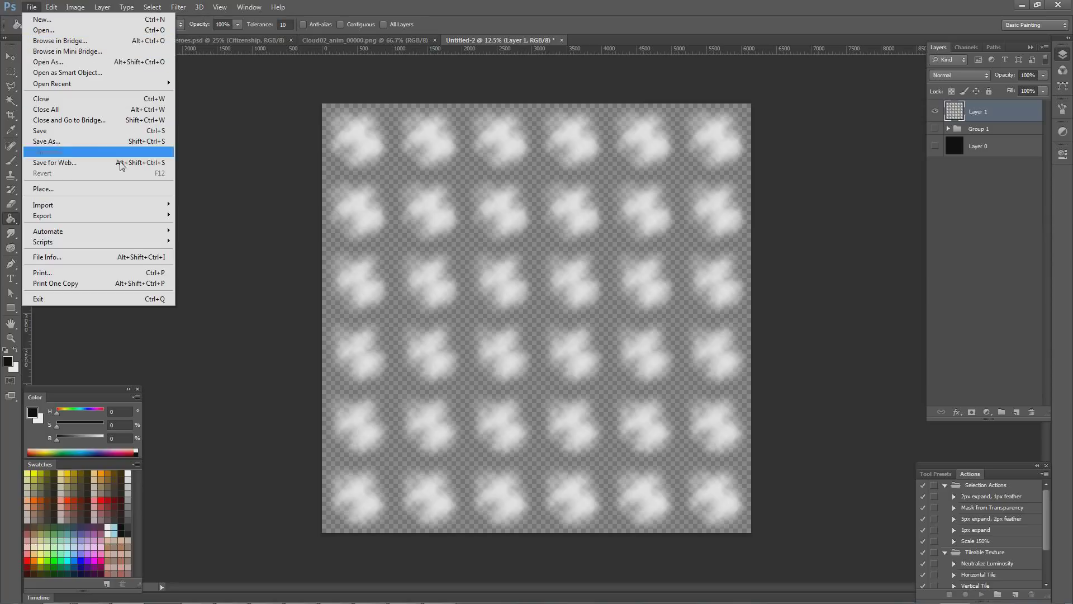
{"action": "left_click", "coordinate": [69, 141]}
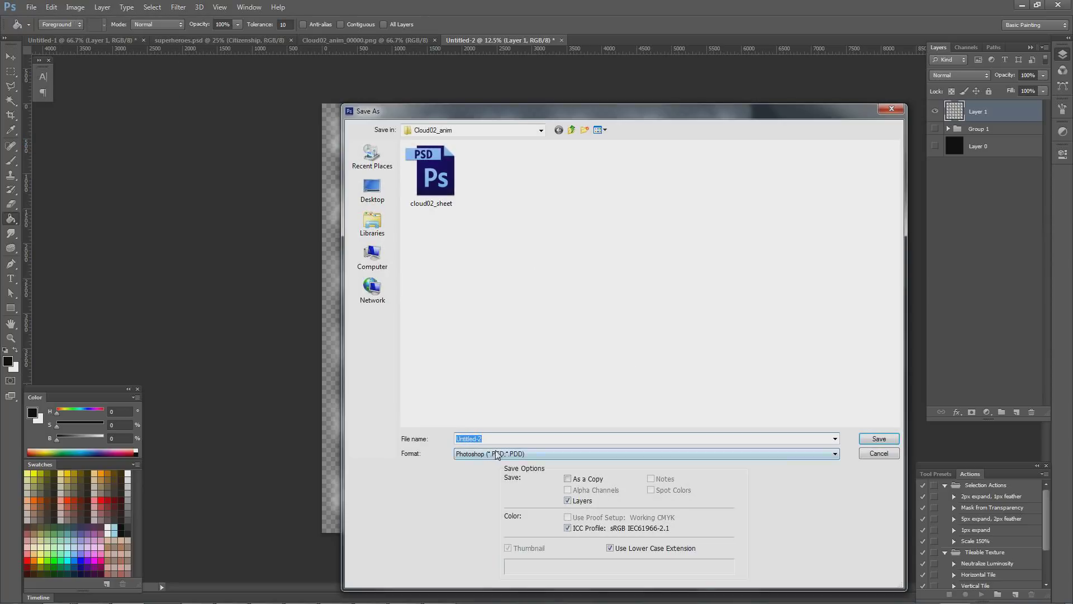
{"action": "left_click", "coordinate": [492, 454]}
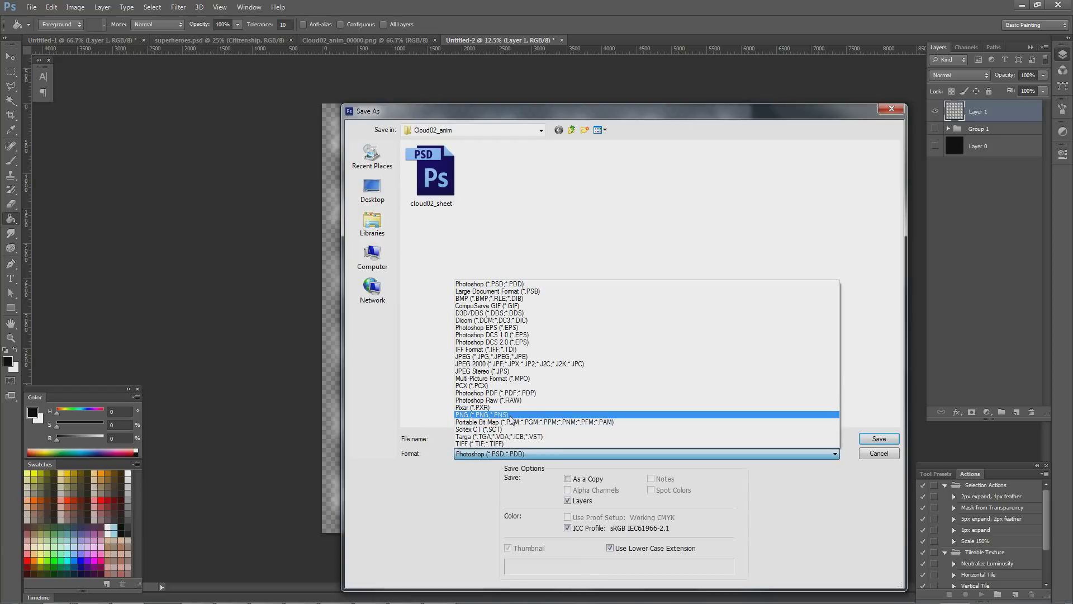
{"action": "left_click", "coordinate": [581, 133]}
{"action": "left_click", "coordinate": [571, 130]}
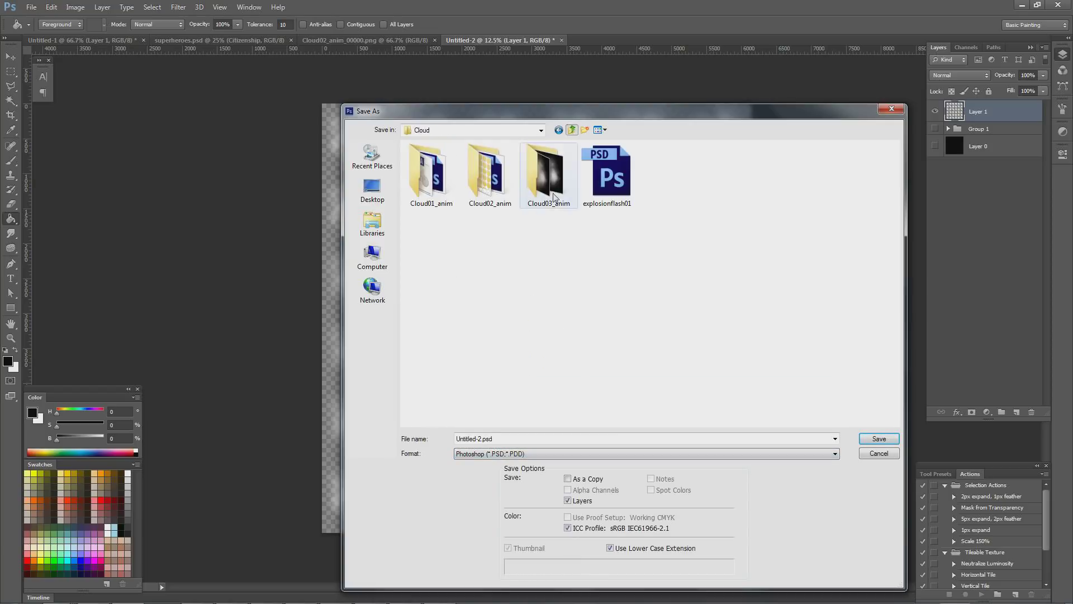
{"action": "left_click", "coordinate": [551, 193]}
{"action": "double_click", "coordinate": [551, 192]}
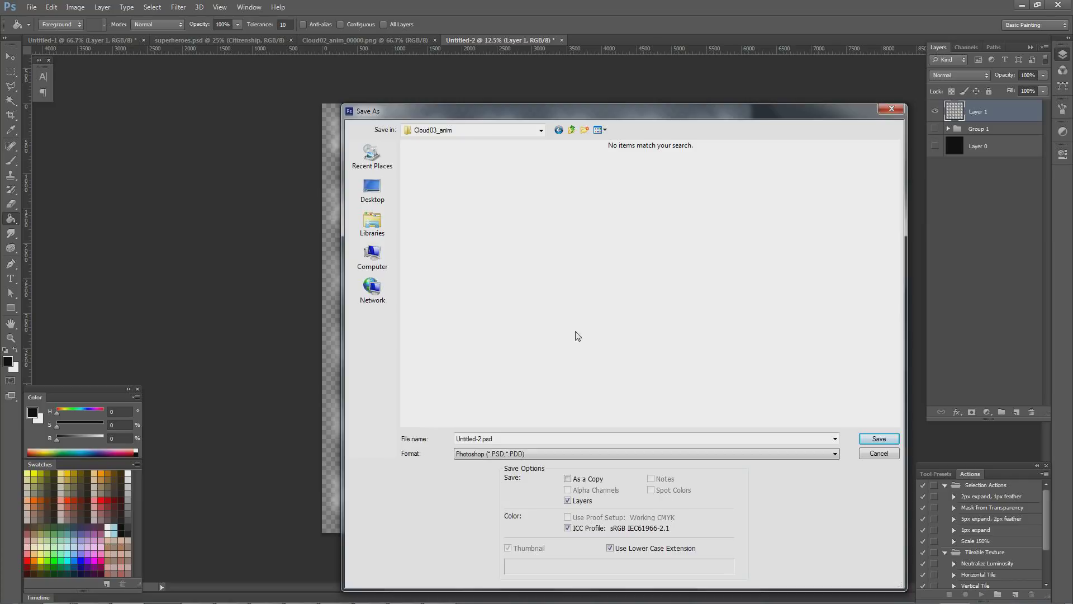
- Save the sheet as a PNG named Cloud03_sheet_alpha with Smallest / Slow compression and no interlacing
{"action": "left_click", "coordinate": [491, 454]}
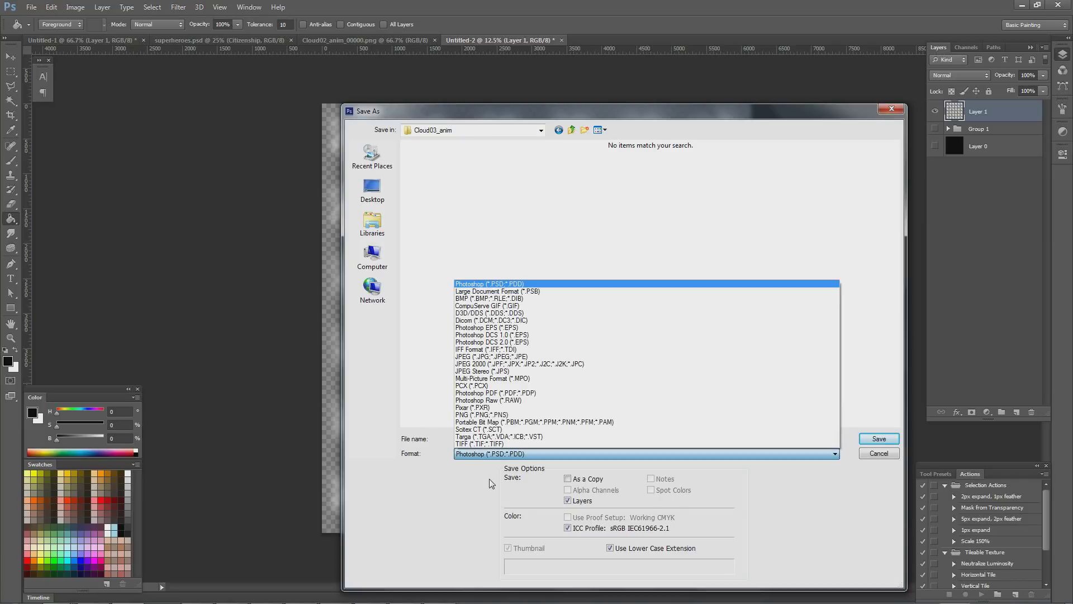
{"action": "left_click", "coordinate": [475, 415]}
{"action": "left_click", "coordinate": [479, 439]}
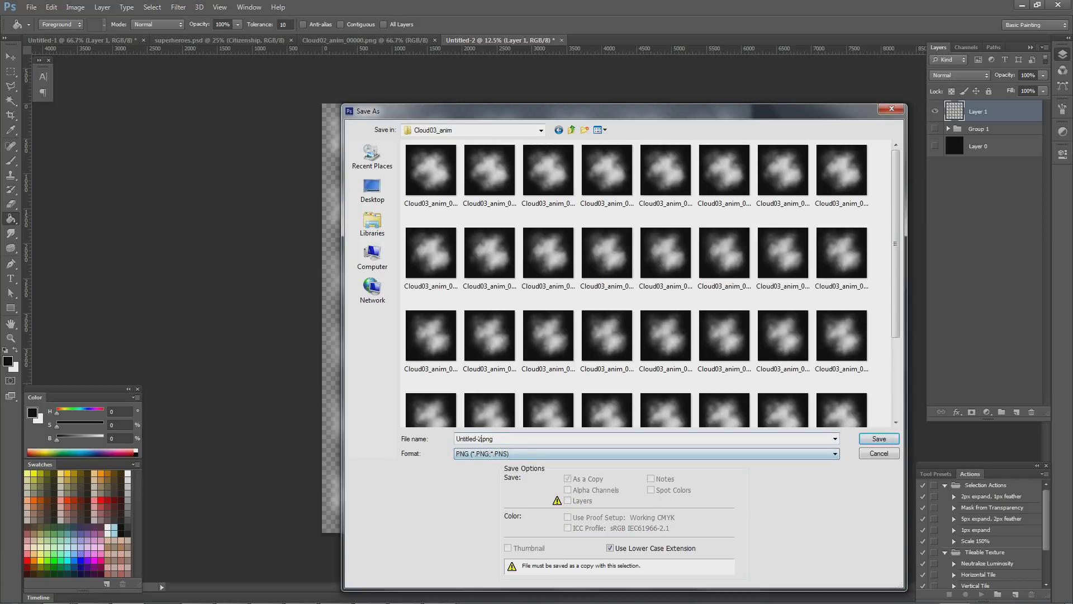
{"action": "key", "text": "shift+Home"}
{"action": "type", "text": "Cloud03_sheet_alpha"}
{"action": "left_click", "coordinate": [893, 441]}
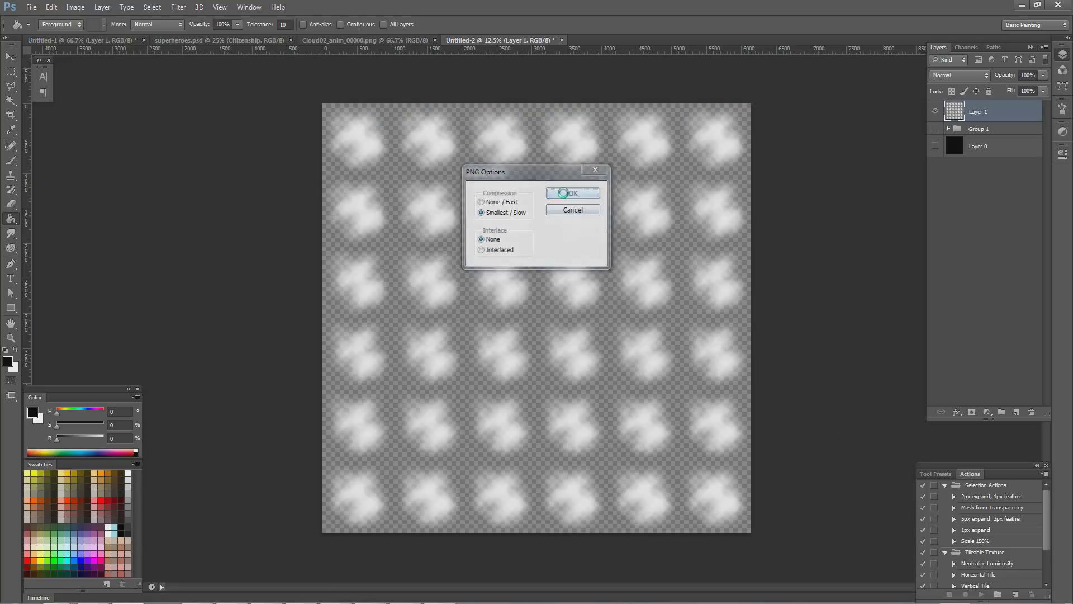
{"action": "left_click", "coordinate": [573, 193]}
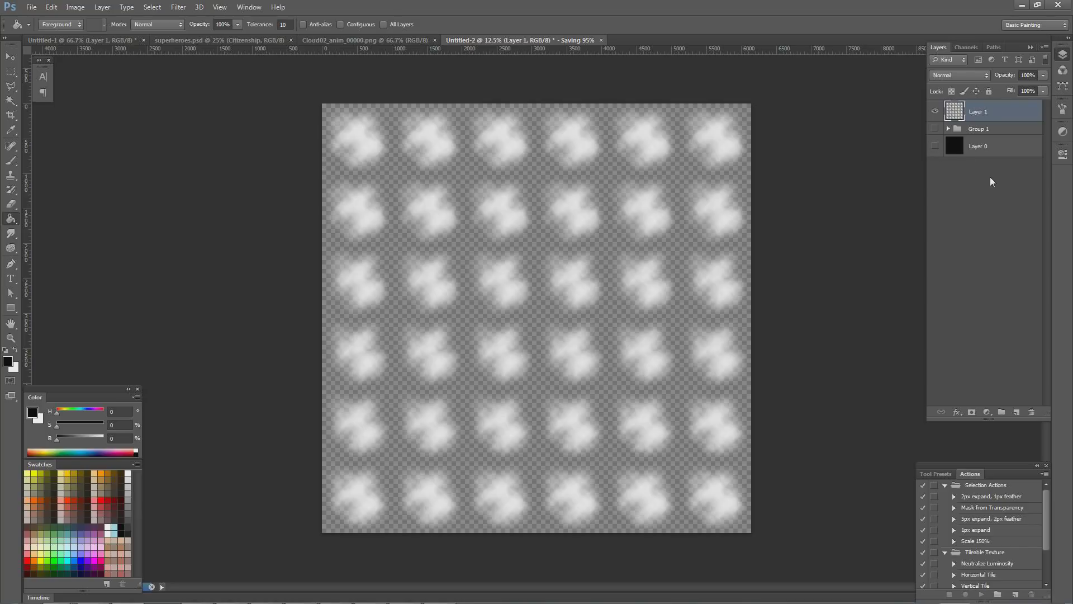
- Switch to Unity's shaders scene, select the Particle System spritesheet object and stop its particle preview
{"action": "key", "text": "alt+Tab"}
{"action": "key", "text": "alt+Tab"}
{"action": "key", "text": "alt+Tab"}
{"action": "key", "text": "Tab"}
{"action": "key", "text": "Tab"}
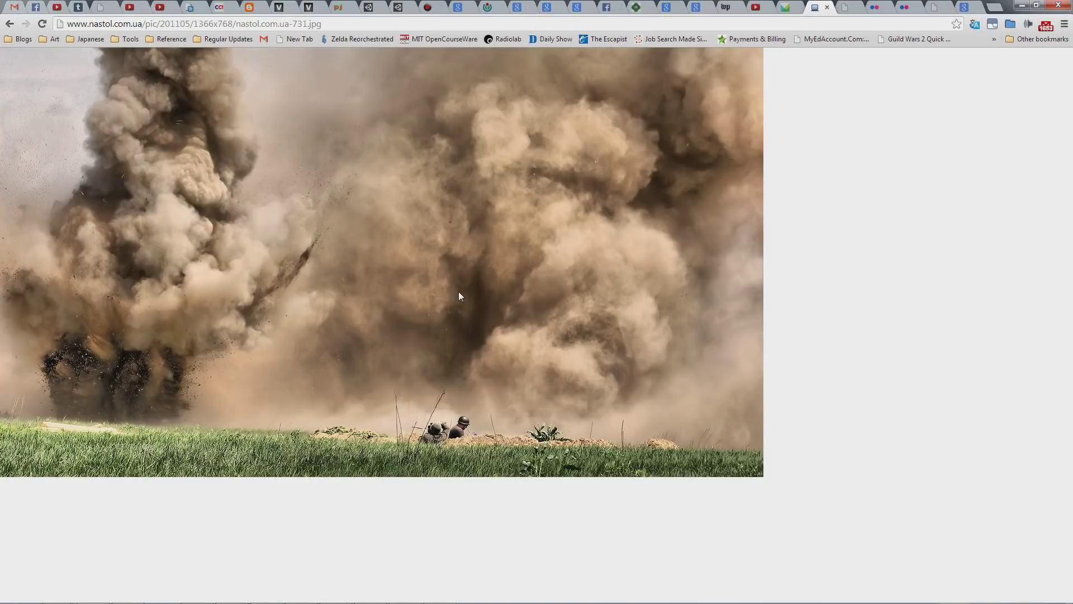
{"action": "key", "text": "alt+Tab"}
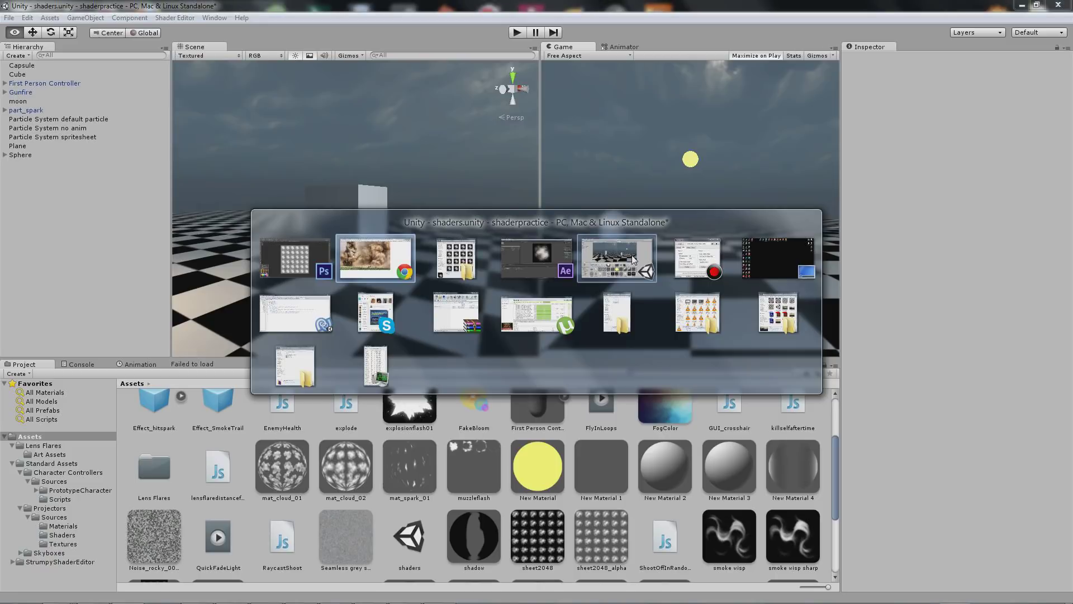
{"action": "left_click", "coordinate": [616, 274]}
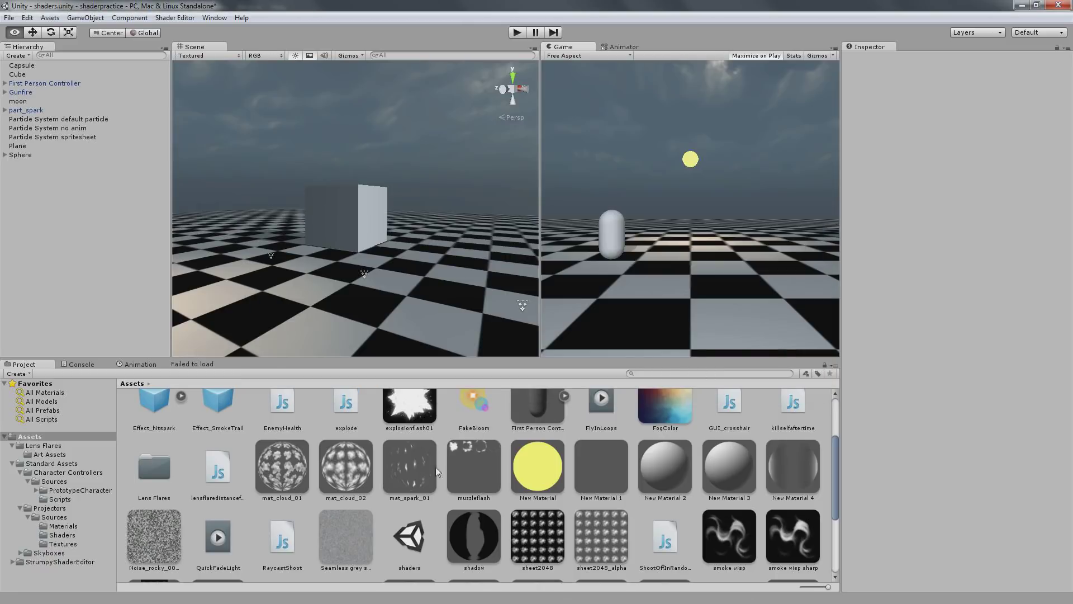
{"action": "left_click", "coordinate": [89, 119]}
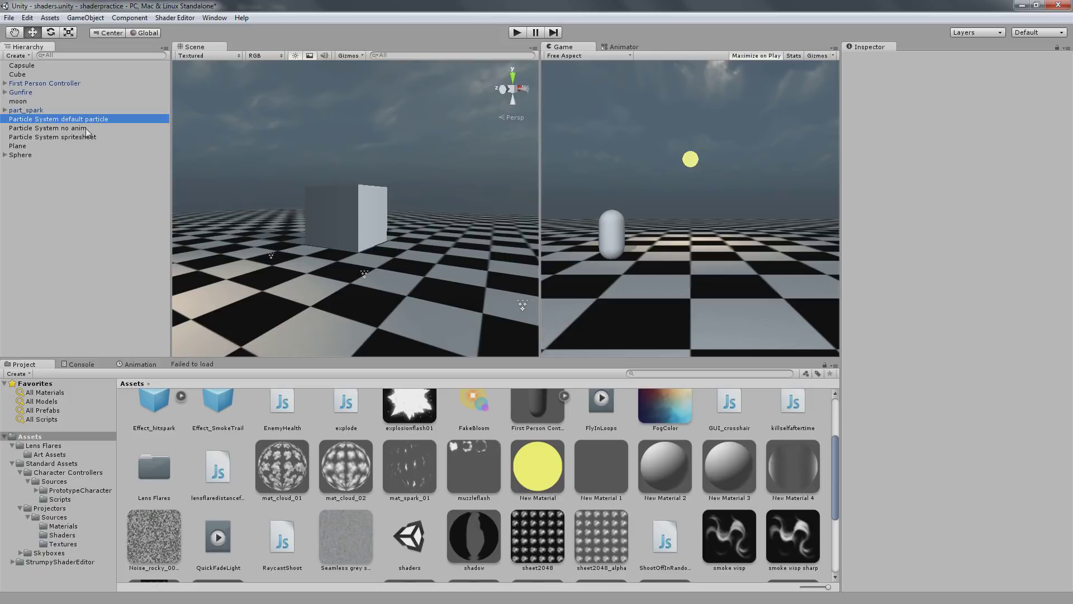
{"action": "left_click", "coordinate": [94, 158]}
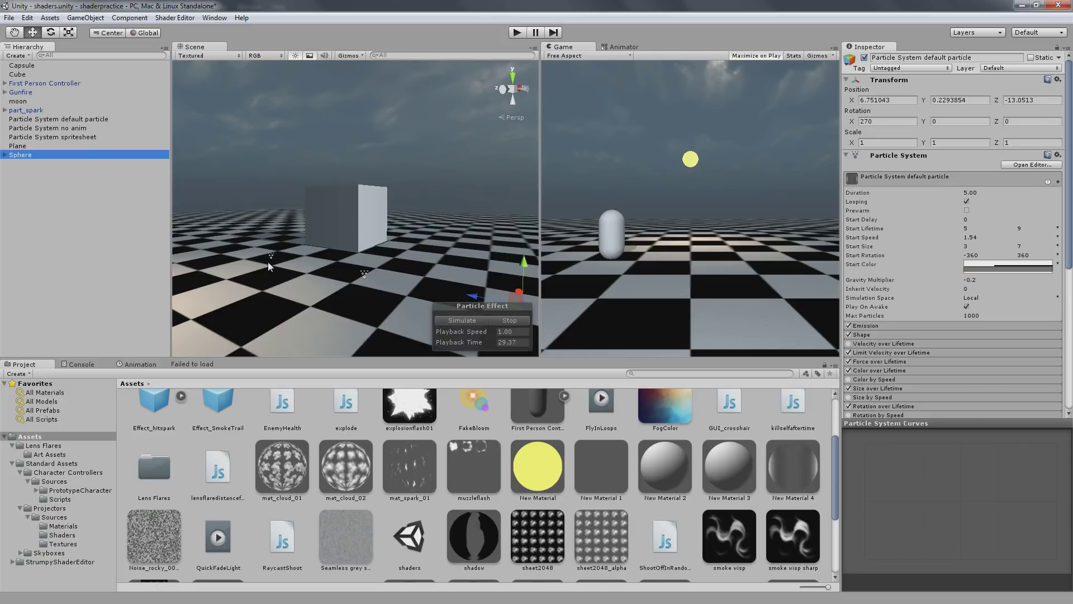
{"action": "left_click", "coordinate": [37, 139]}
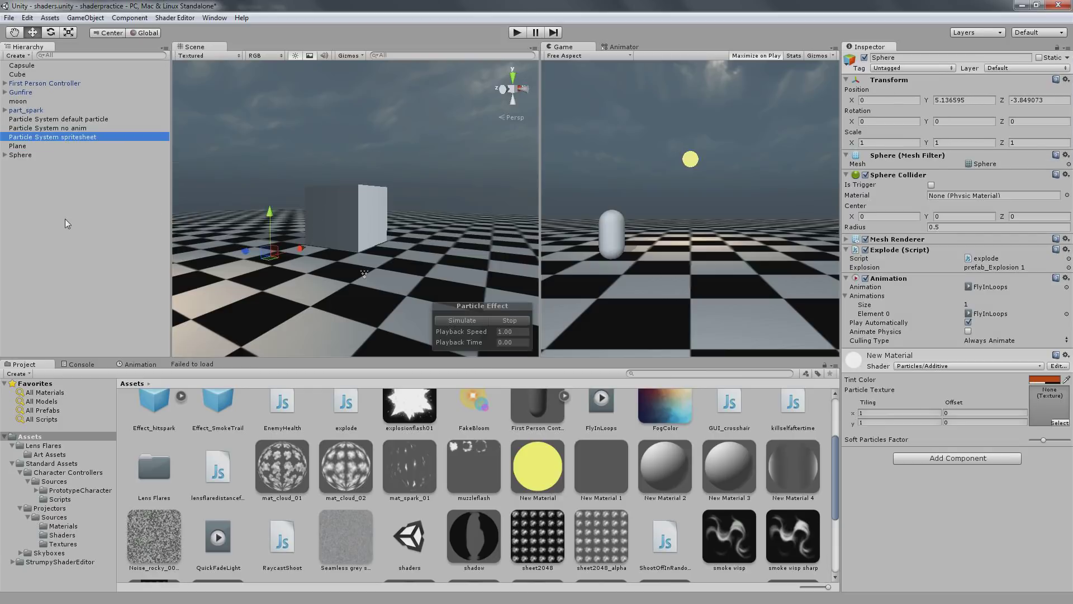
{"action": "left_click", "coordinate": [507, 321]}
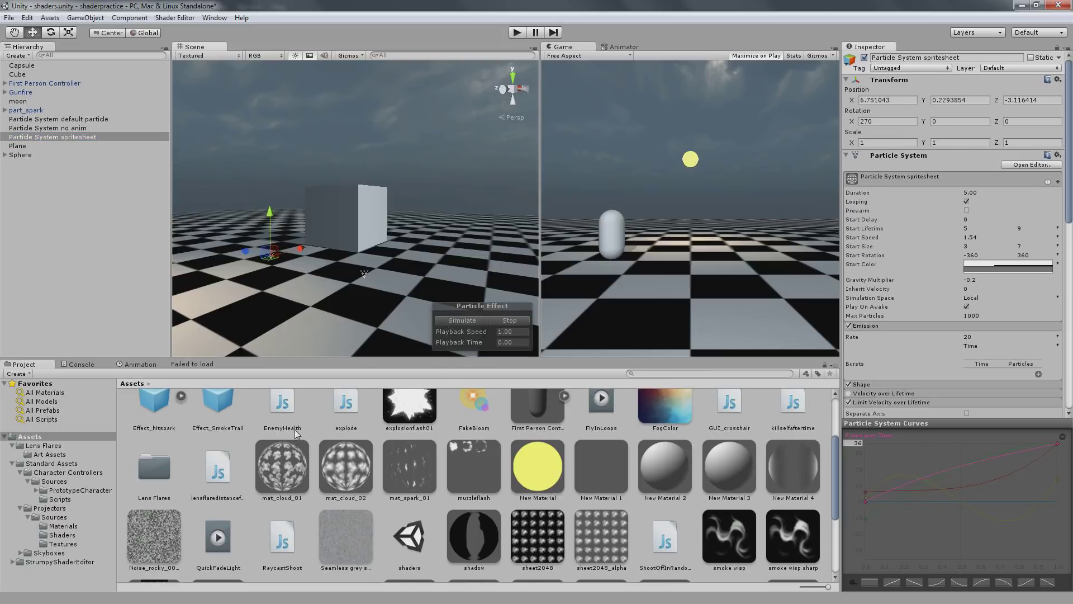
- Switch to After Effects, save the animated cloud sprite 03 project and close the program
{"action": "key", "text": "alt+Tab"}
{"action": "key", "text": "alt+Tab"}
{"action": "key", "text": "alt+Tab"}
{"action": "key", "text": "alt+Tab"}
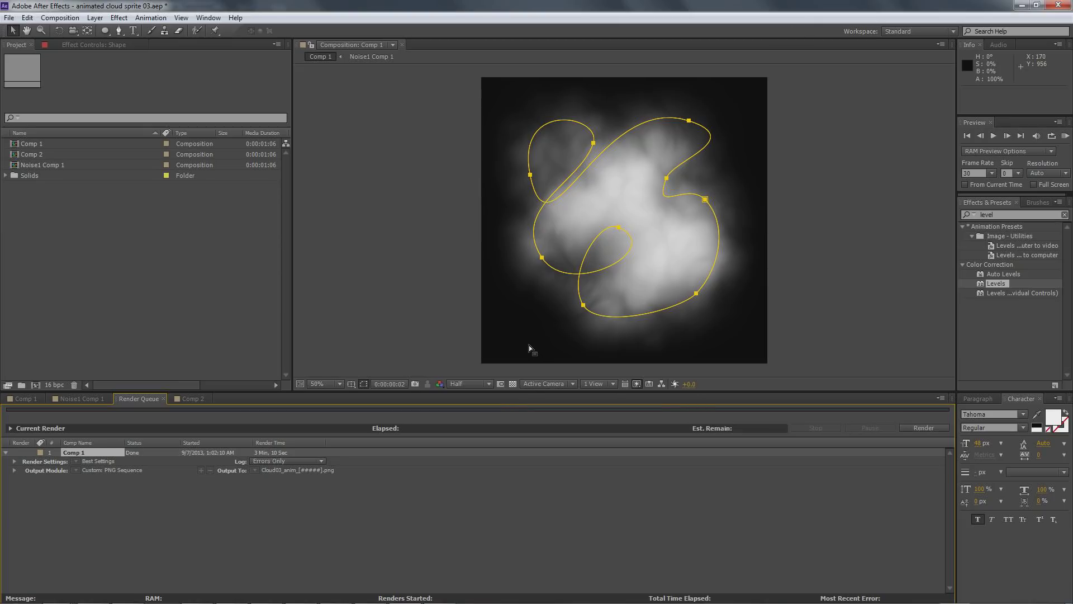
{"action": "key", "text": "ctrl+s"}
{"action": "left_click", "coordinate": [1058, 6]}
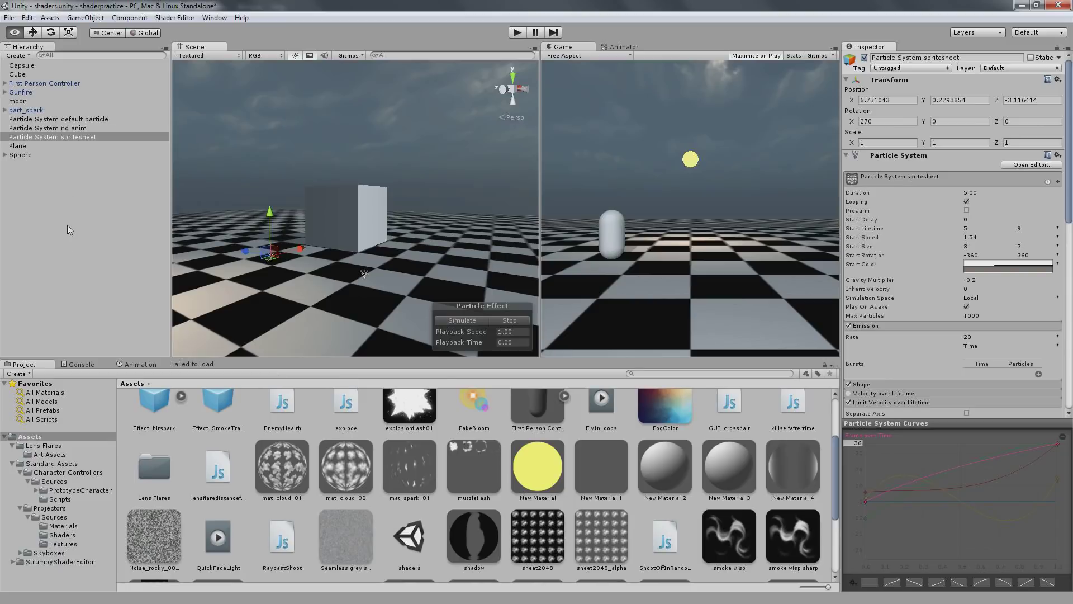
- Delete the default particle, no anim and spritesheet particle systems from the scene
{"action": "left_click", "coordinate": [71, 121], "text": "shift"}
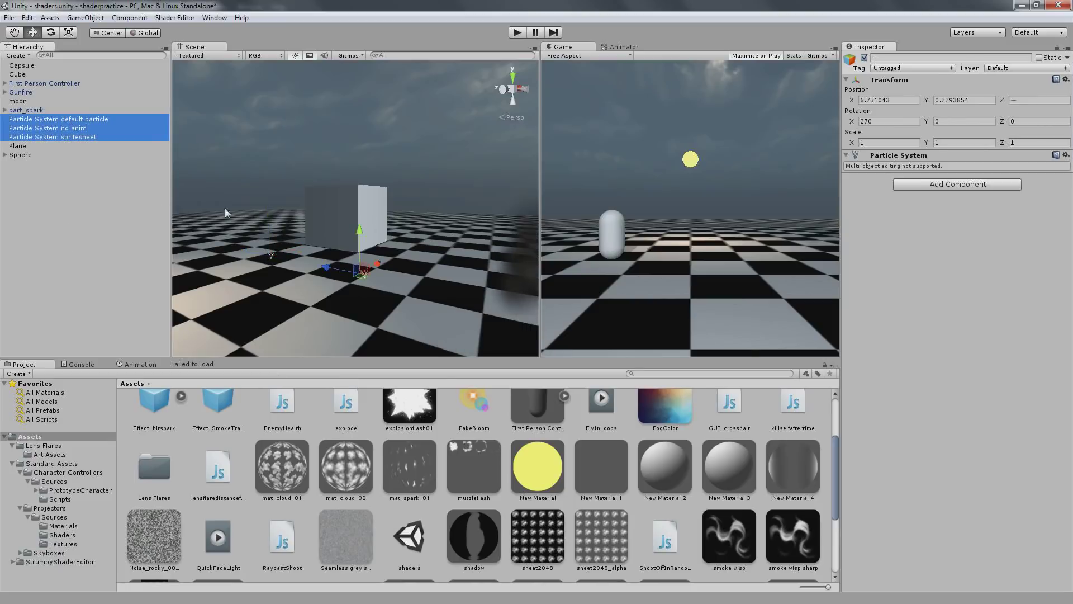
{"action": "left_click", "coordinate": [87, 168]}
{"action": "left_click", "coordinate": [73, 137]}
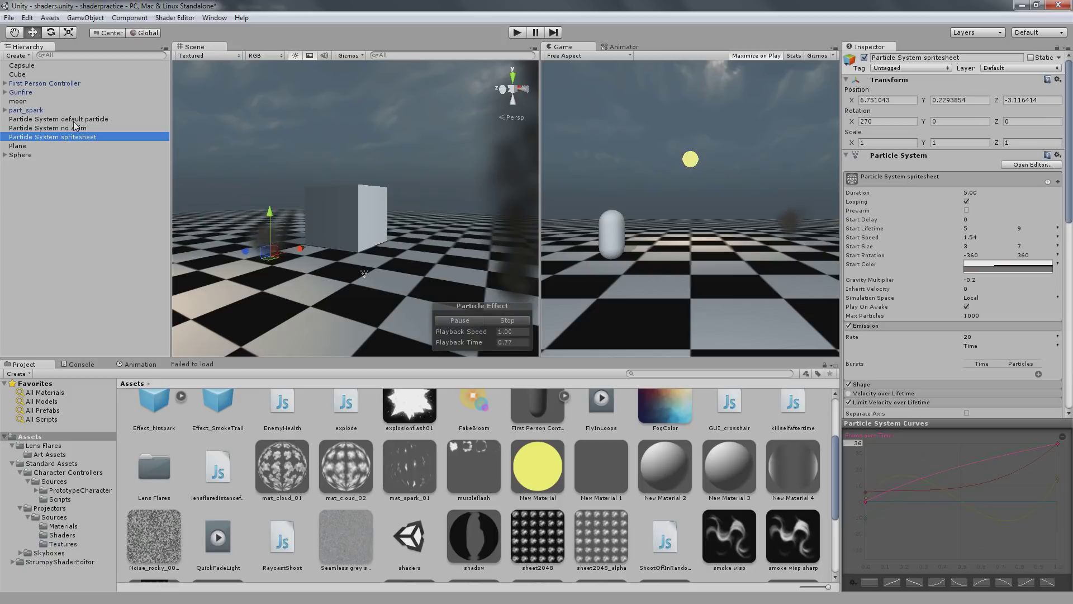
{"action": "left_click", "coordinate": [73, 119], "text": "shift"}
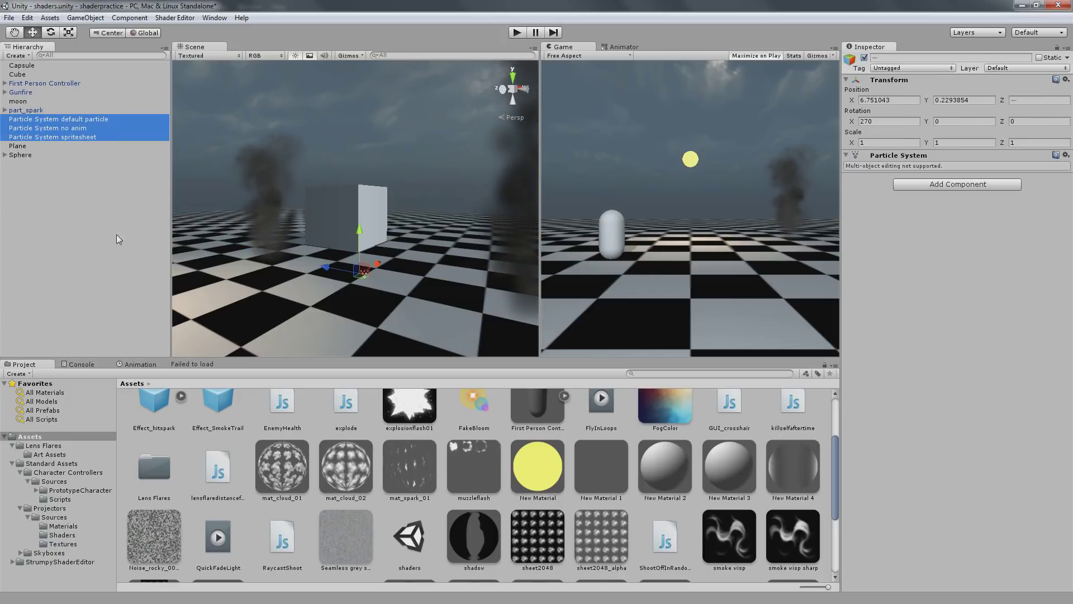
{"action": "key", "text": "Delete"}
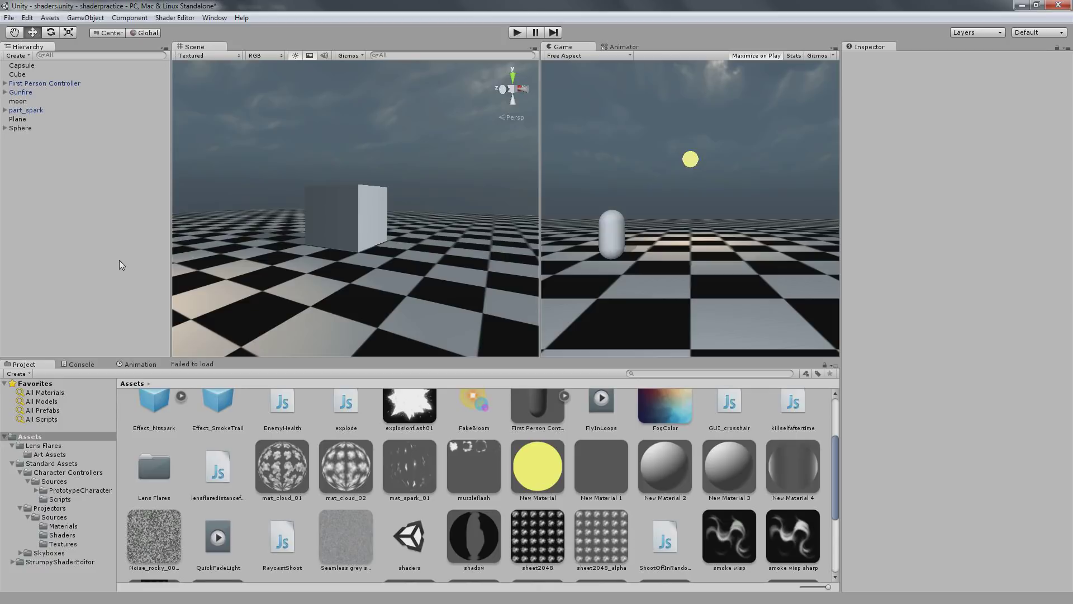
- Switch to the Cloud03_anim folder in File Explorer and look for the exported sprite sheet file after the animation frames
{"action": "key", "text": "alt+Tab"}
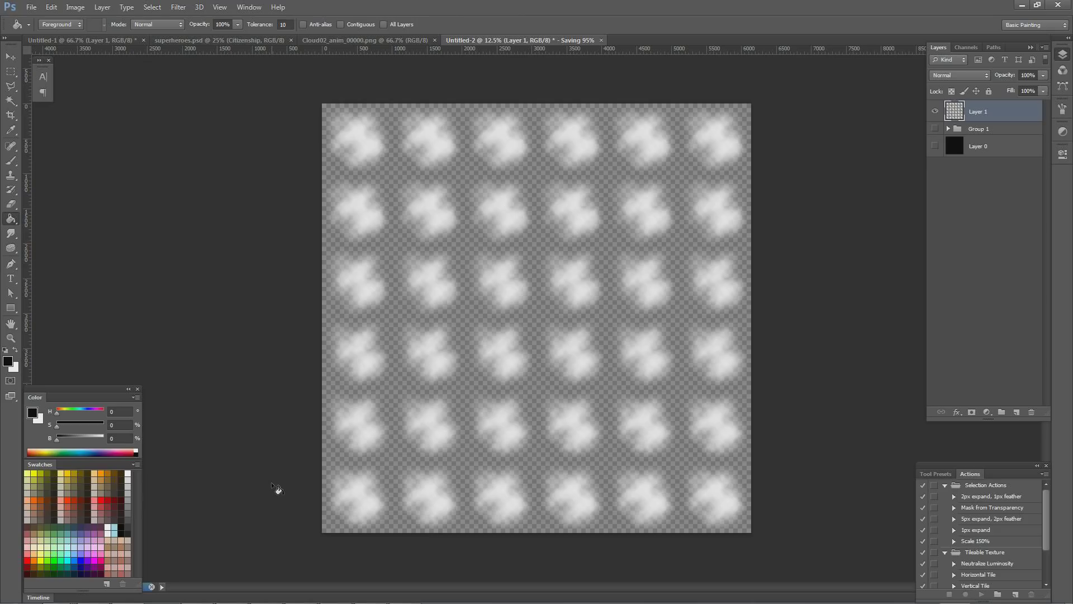
{"action": "key", "text": "alt+Tab"}
{"action": "key", "text": "Tab"}
{"action": "key", "text": "Tab"}
{"action": "key", "text": "Tab"}
{"action": "left_click", "coordinate": [535, 258]}
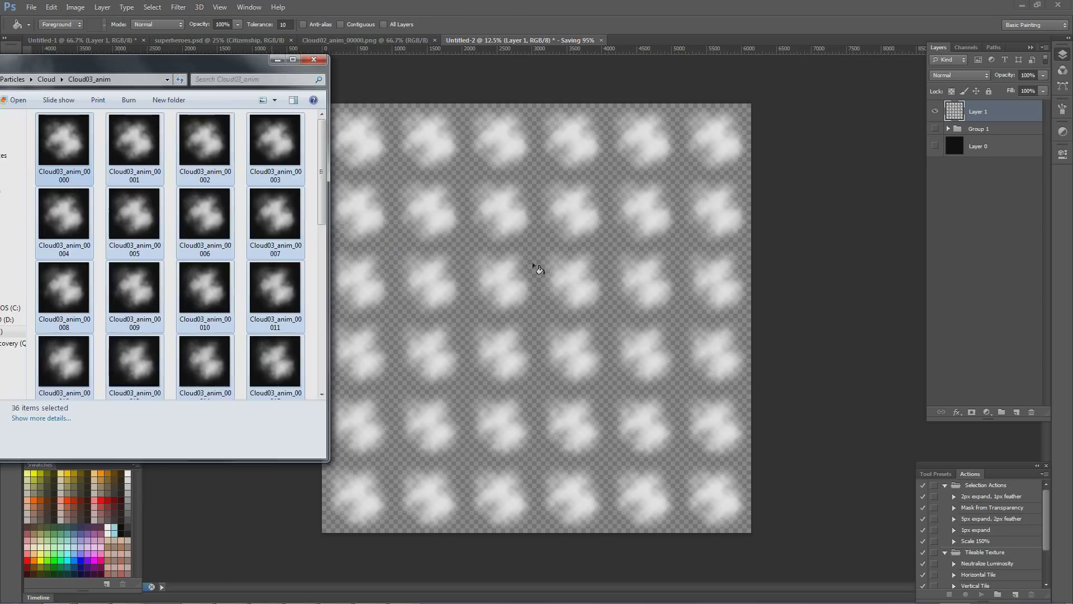
{"action": "key", "text": "ctrl+a"}
{"action": "scroll", "coordinate": [199, 300], "scroll_direction": "down", "scroll_amount": 2}
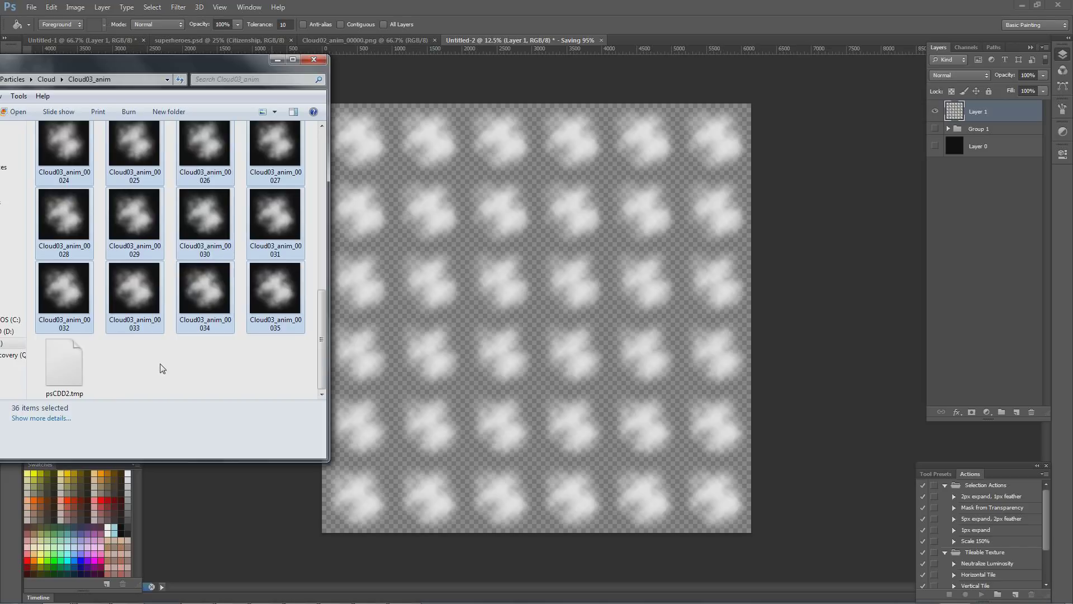
{"action": "key", "text": "alt"}
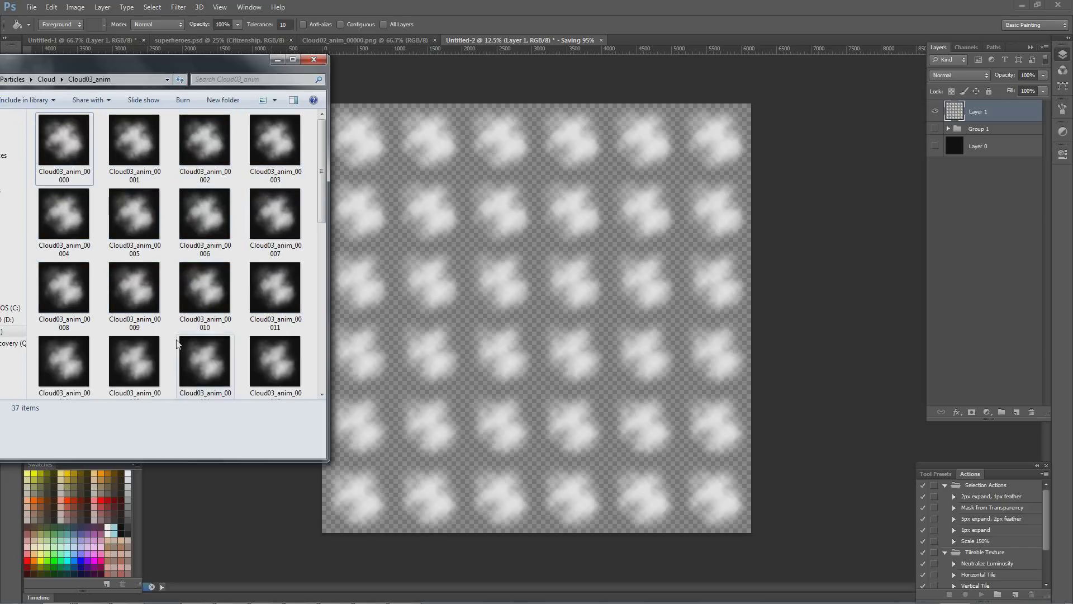
{"action": "scroll", "coordinate": [180, 340], "scroll_direction": "down", "scroll_amount": 5}
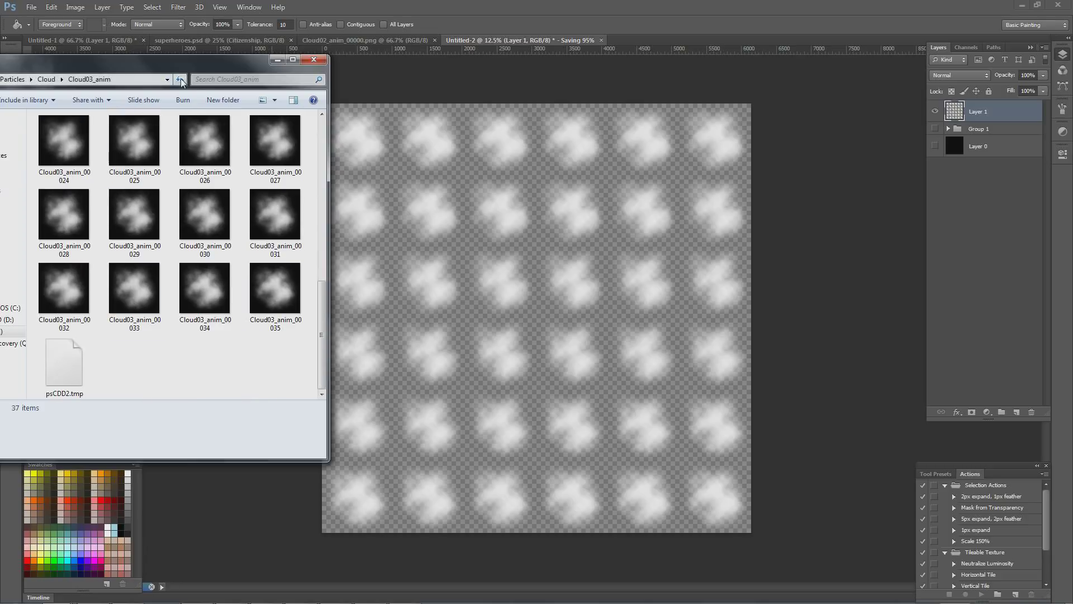
{"action": "scroll", "coordinate": [134, 356], "scroll_direction": "down", "scroll_amount": 5}
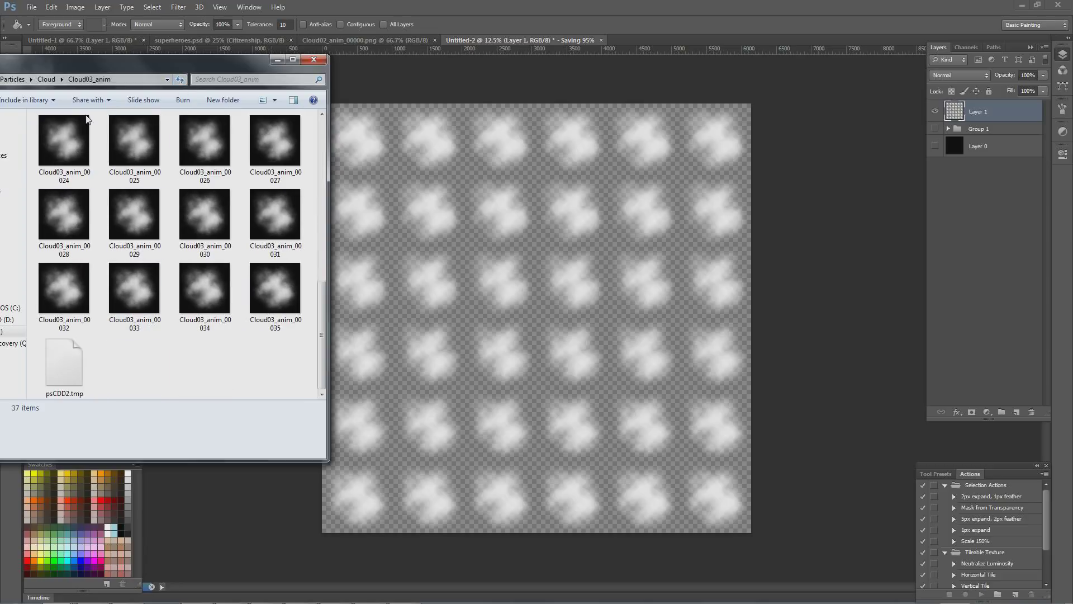
{"action": "left_click", "coordinate": [52, 81]}
{"action": "double_click", "coordinate": [209, 144]}
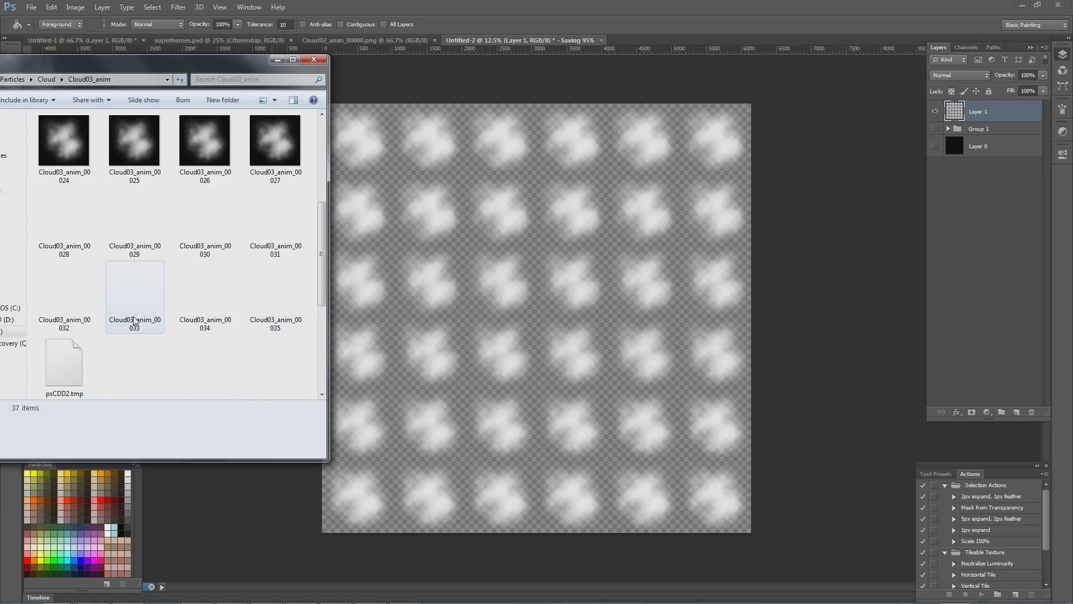
{"action": "left_click", "coordinate": [68, 369]}
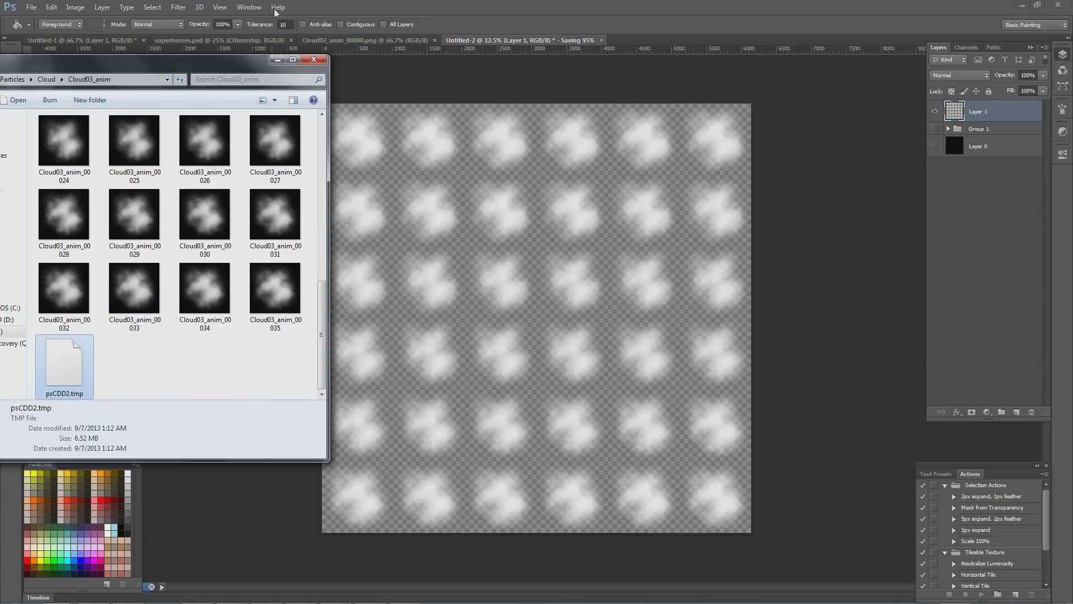
- Check the save progress in Photoshop and inspect the details of Cloud03_sheet_alpha in the Cloud03_anim folder
{"action": "left_click", "coordinate": [457, 25]}
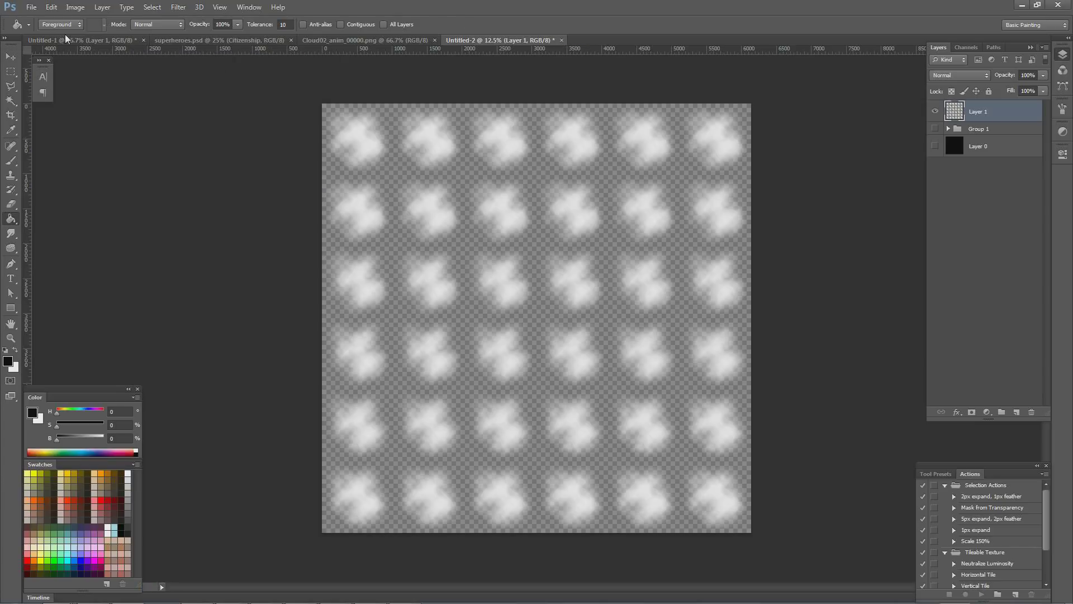
{"action": "key", "text": "alt+Tab"}
{"action": "left_click", "coordinate": [123, 374]}
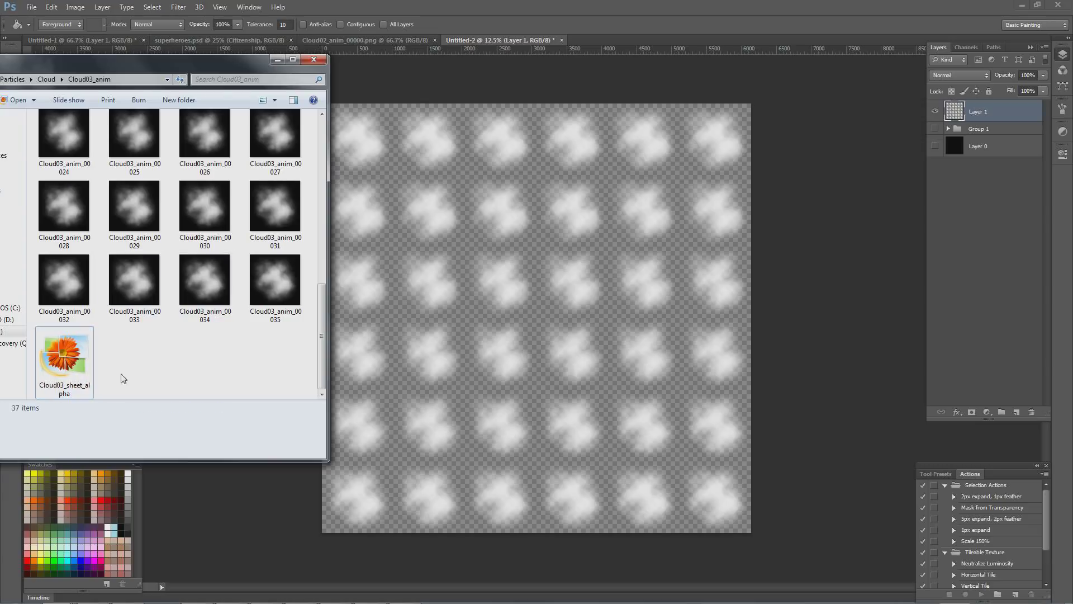
{"action": "left_click", "coordinate": [71, 366]}
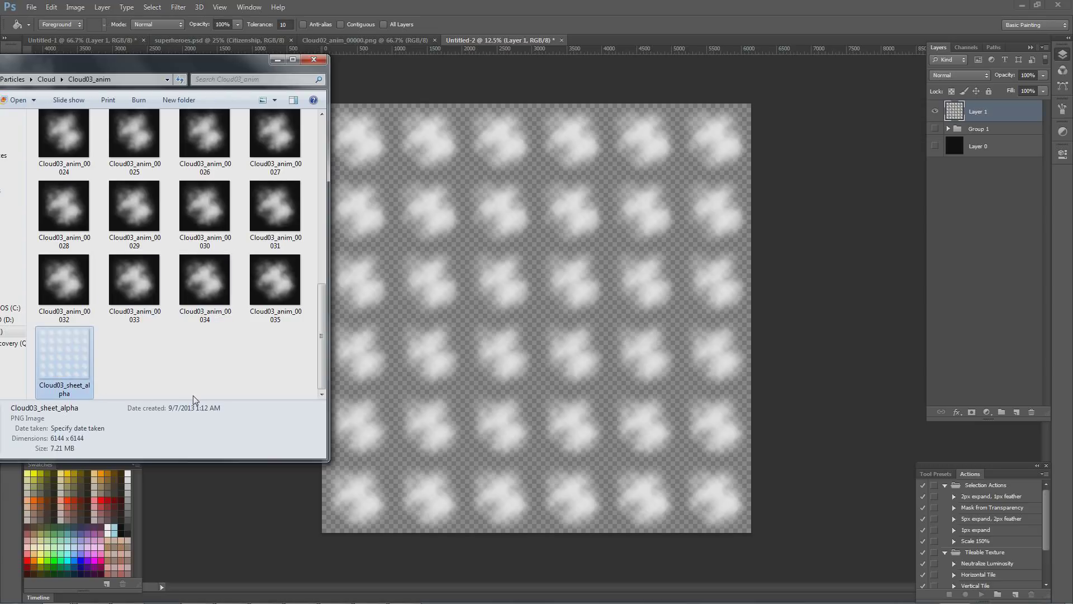
- Return to Photoshop and resize the cloud sprite sheet image to 2048 x 2048 pixels
{"action": "key", "text": "alt+Tab"}
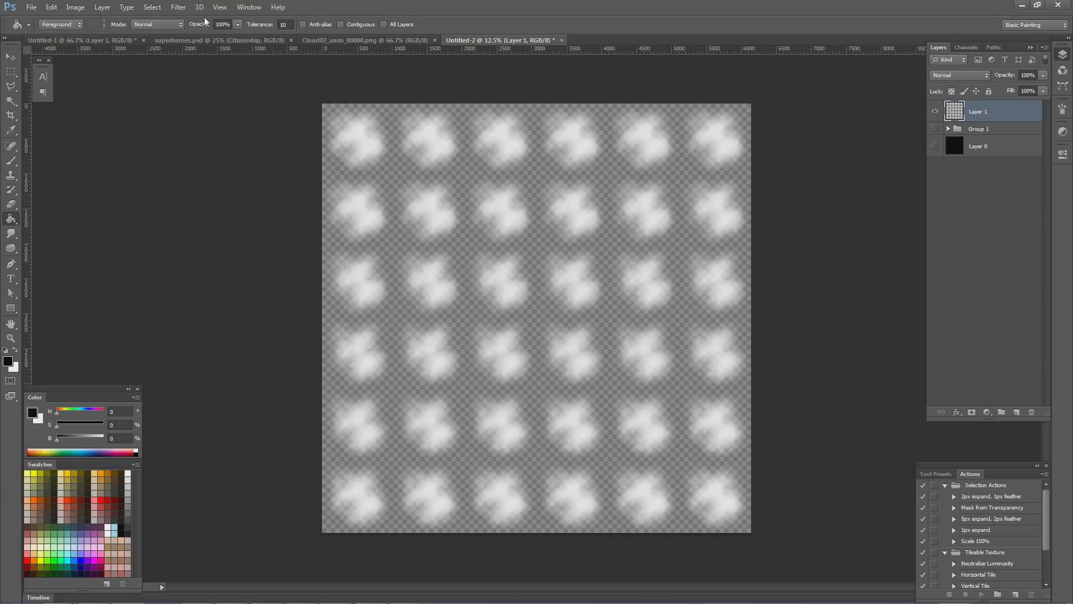
{"action": "left_click", "coordinate": [57, 7]}
{"action": "mouse_move", "coordinate": [75, 7]}
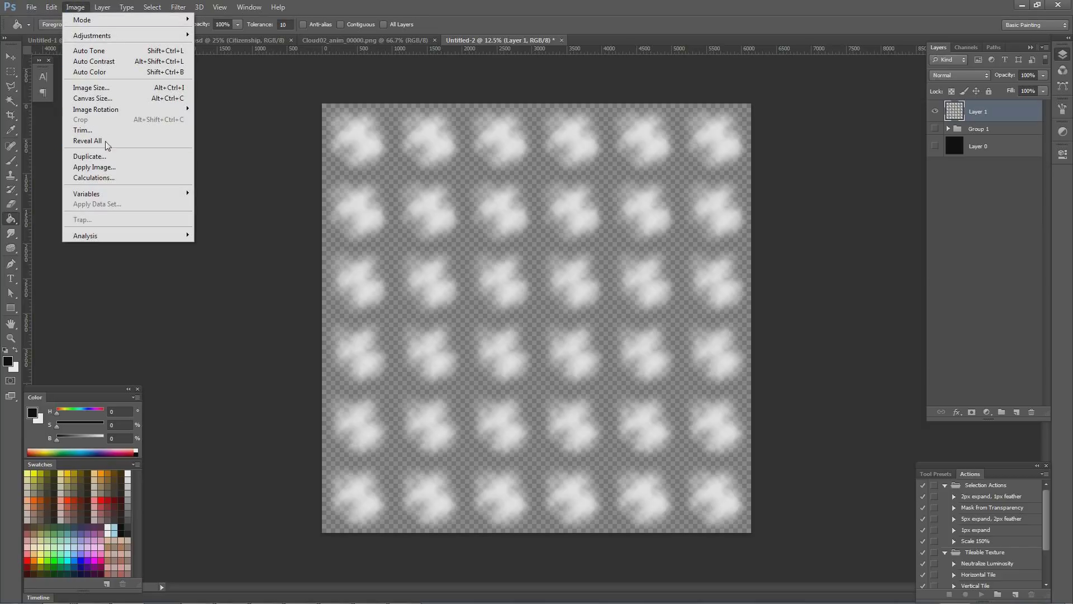
{"action": "left_click", "coordinate": [107, 87]}
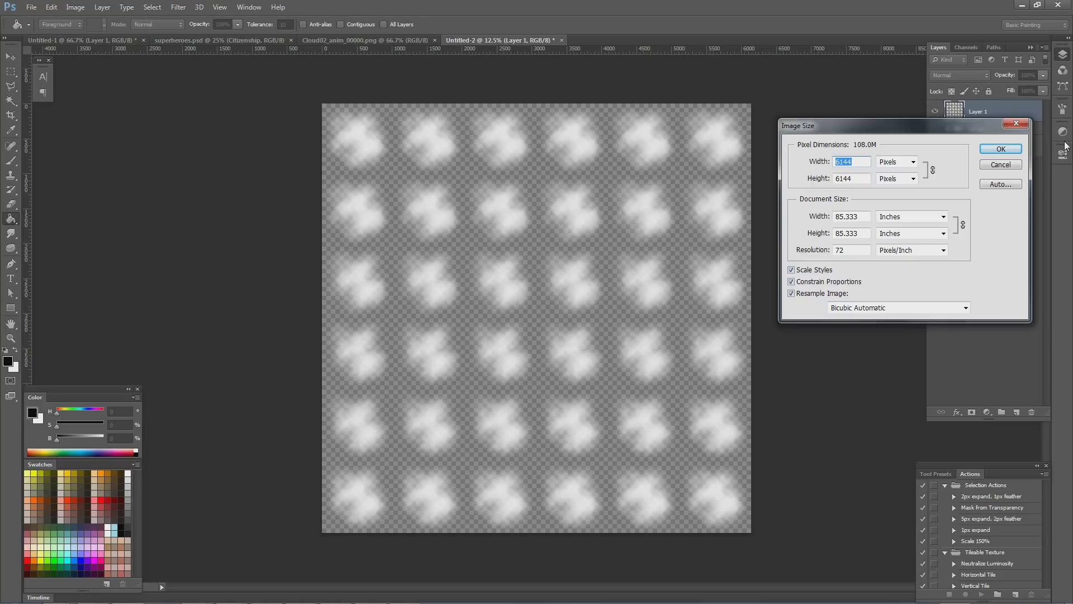
{"action": "type", "text": "2048"}
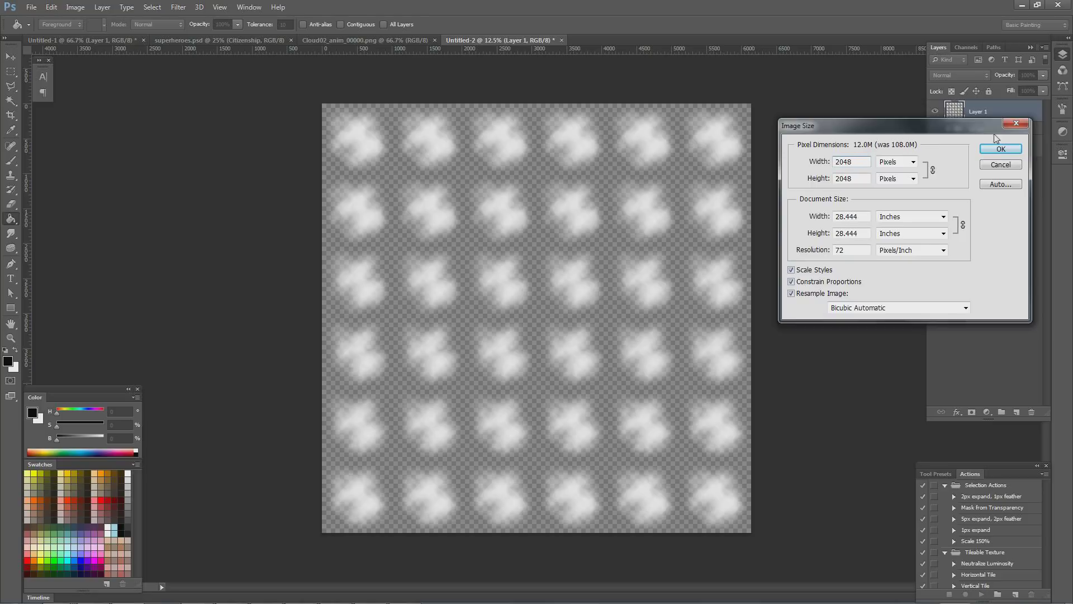
{"action": "left_click", "coordinate": [1001, 151]}
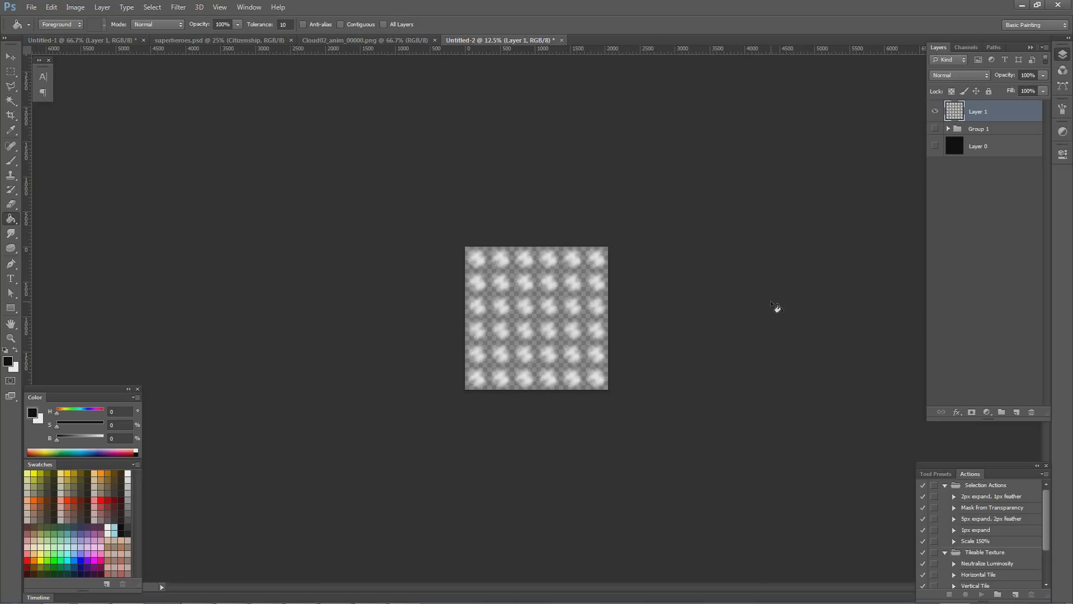
- Examine the resized cloud frames up close against the black Layer 0, and hide that layer again
{"action": "key", "text": "ctrl+0"}
{"action": "key", "text": "ctrl+plus"}
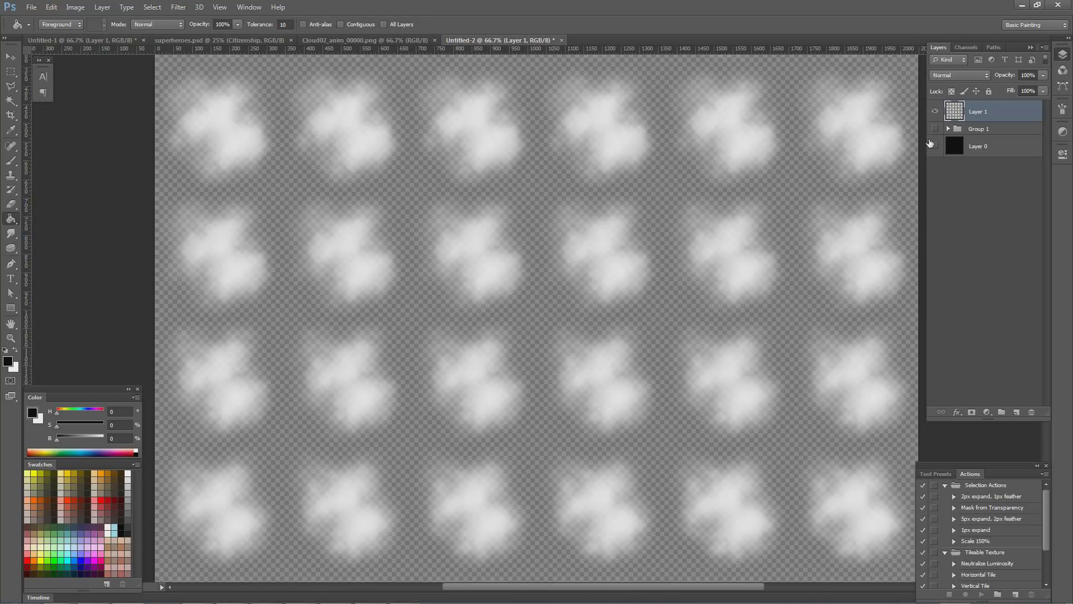
{"action": "left_click", "coordinate": [935, 146]}
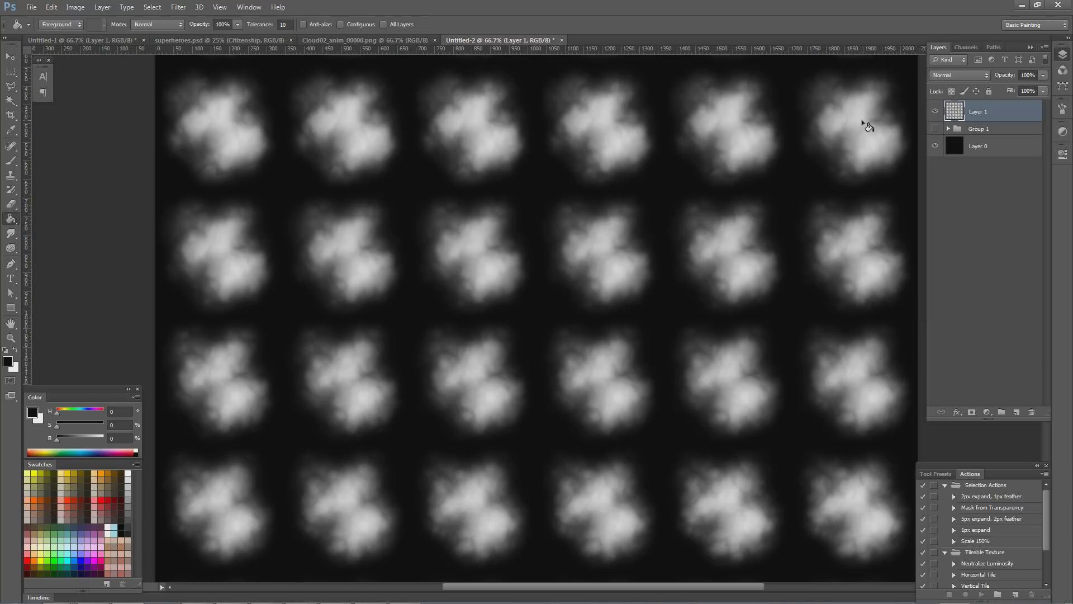
{"action": "key", "text": "ctrl+plus"}
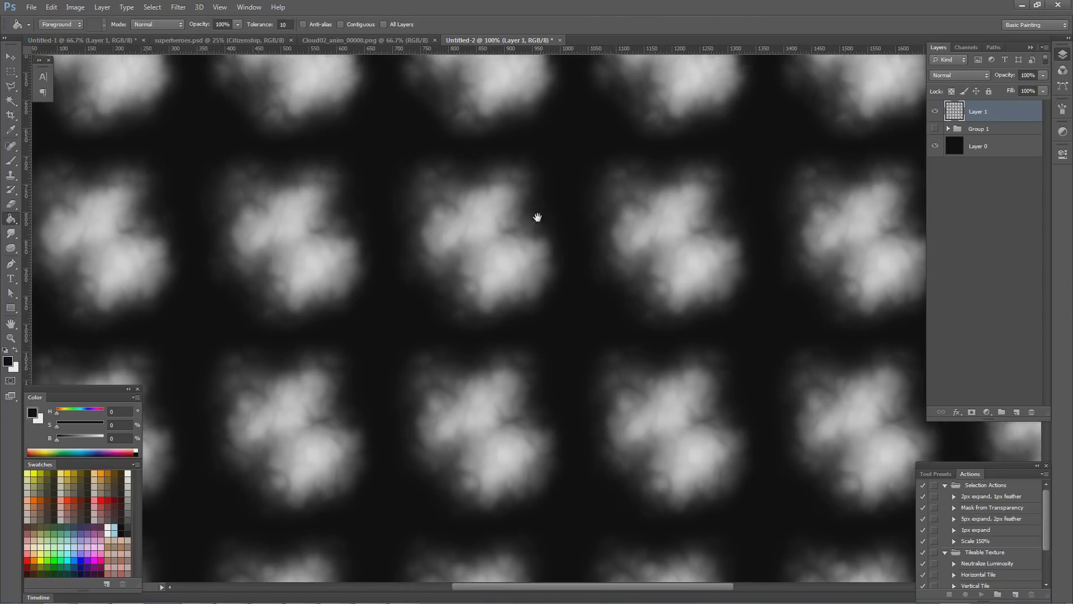
{"action": "left_click_drag", "start_coordinate": [537, 217], "coordinate": [554, 293]}
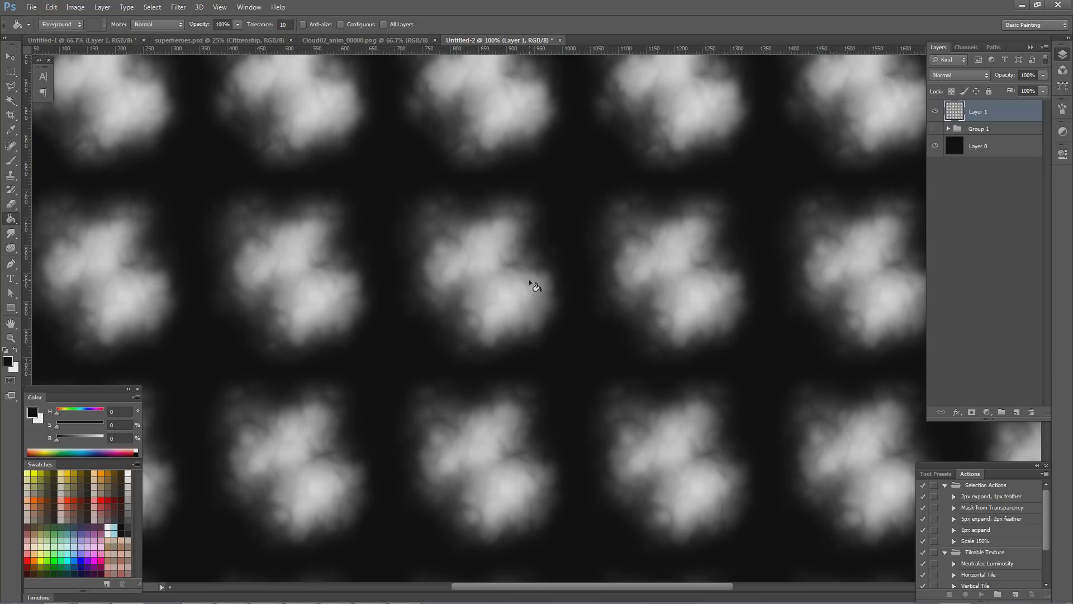
{"action": "key", "text": "ctrl+plus"}
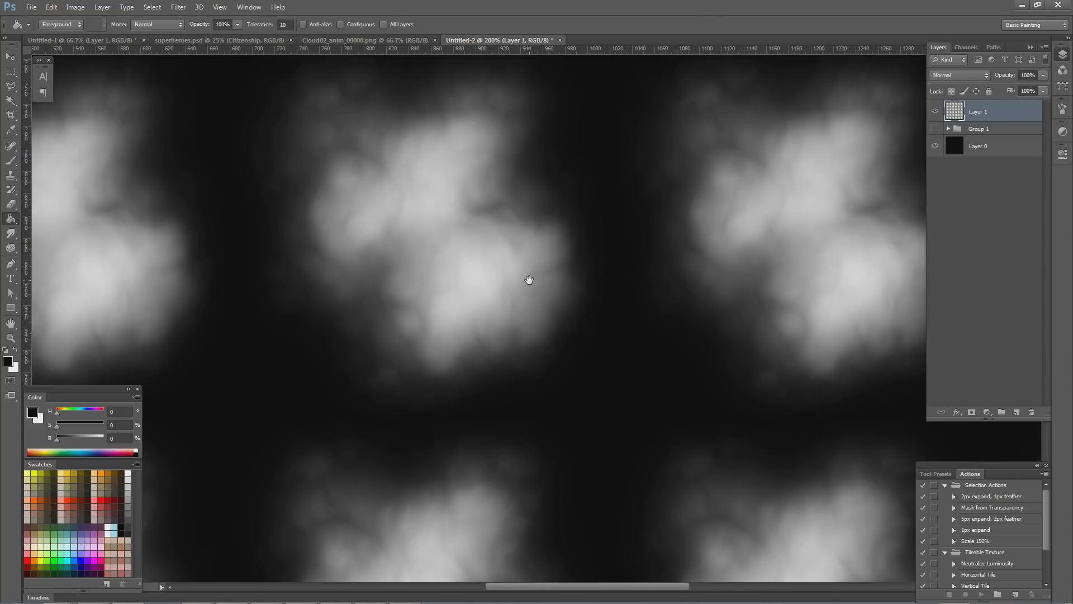
{"action": "left_click_drag", "start_coordinate": [492, 251], "coordinate": [529, 288]}
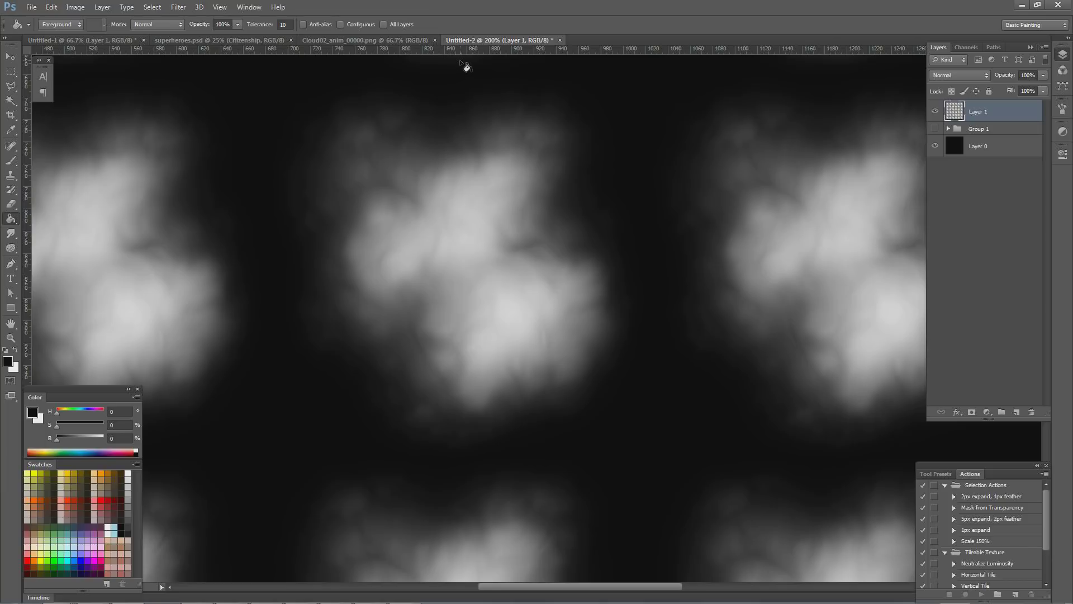
{"action": "key", "text": "ctrl+minus"}
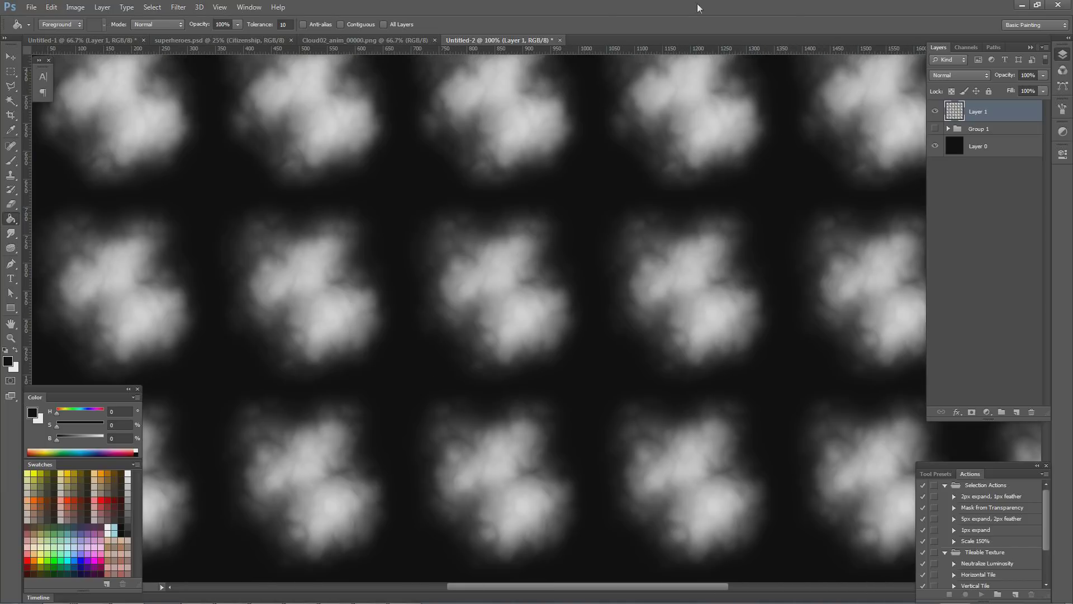
{"action": "left_click", "coordinate": [937, 148]}
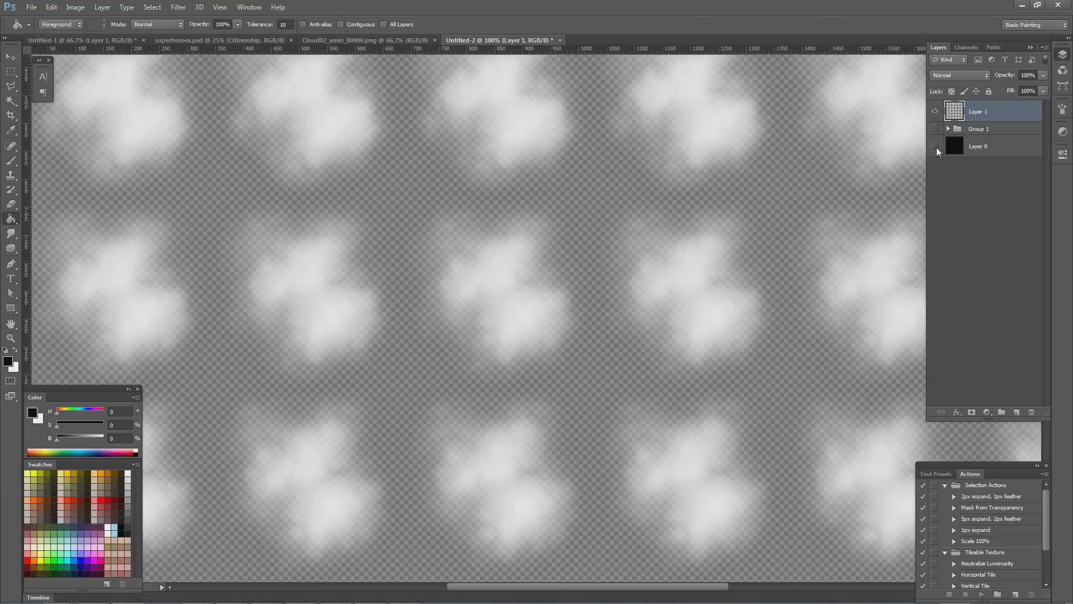
- Save a PNG copy of the resized sheet over the existing Cloud03_sheet_alpha file in the Cloud03_anim folder
{"action": "key", "text": "ctrl+shift+s"}
{"action": "left_click", "coordinate": [514, 454]}
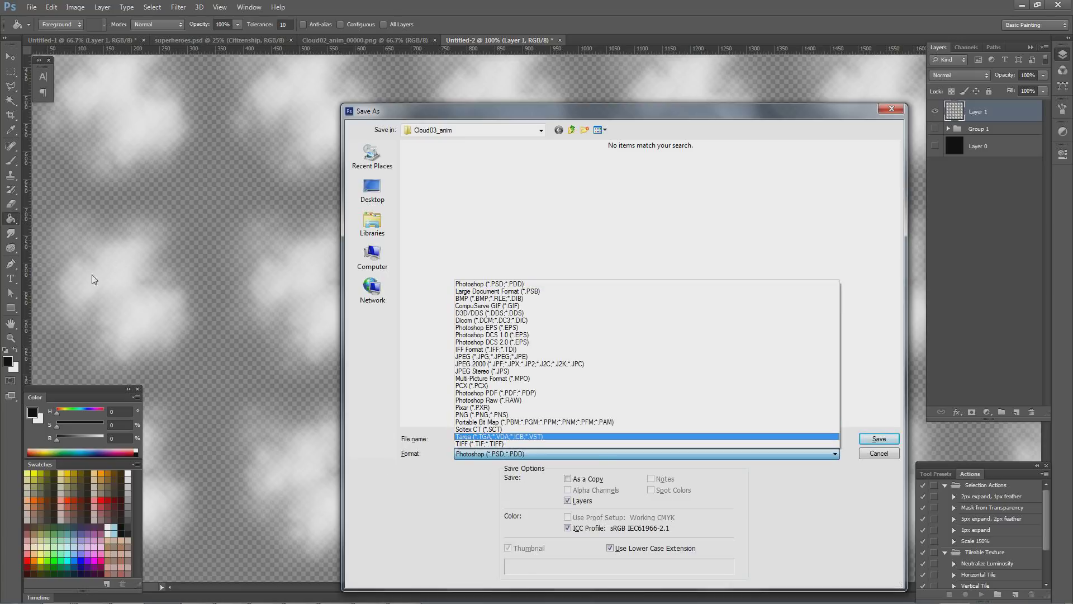
{"action": "left_click", "coordinate": [487, 416]}
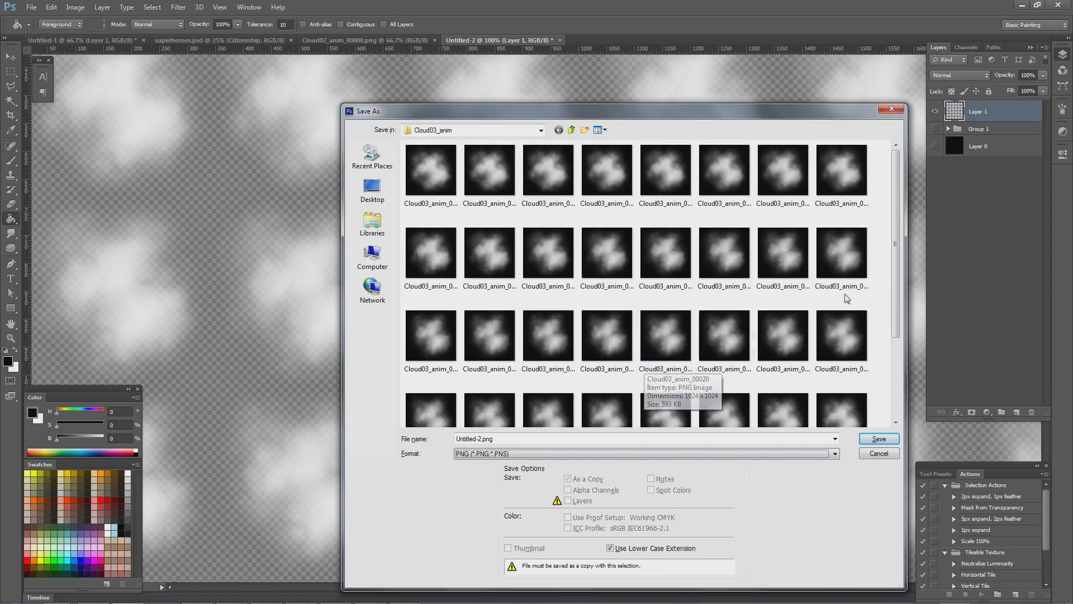
{"action": "left_click_drag", "start_coordinate": [893, 274], "coordinate": [894, 391]}
{"action": "left_click", "coordinate": [668, 391]}
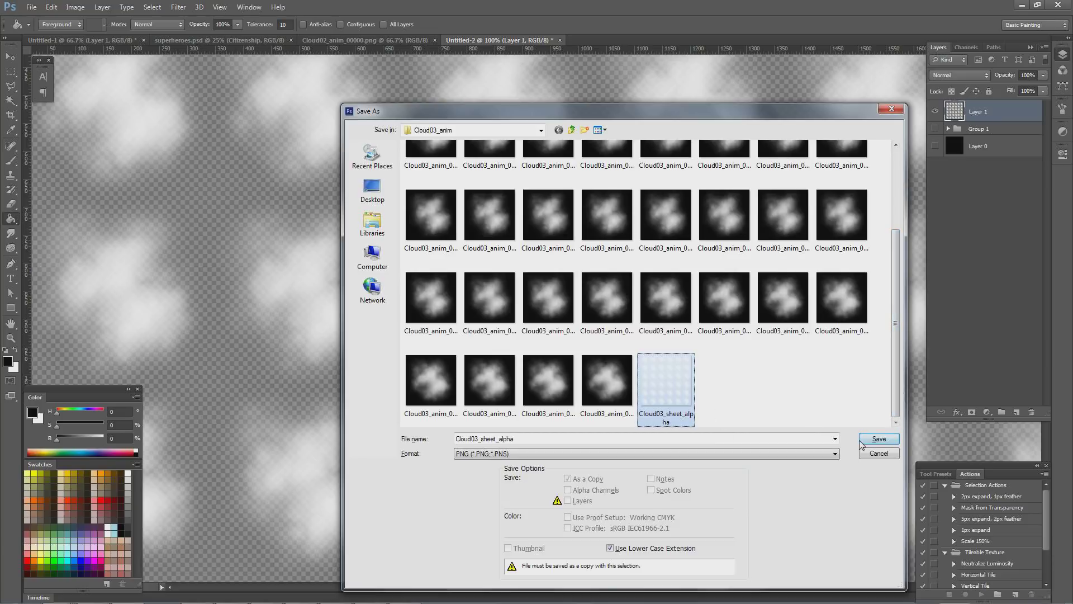
{"action": "left_click", "coordinate": [861, 442]}
{"action": "left_click", "coordinate": [499, 228]}
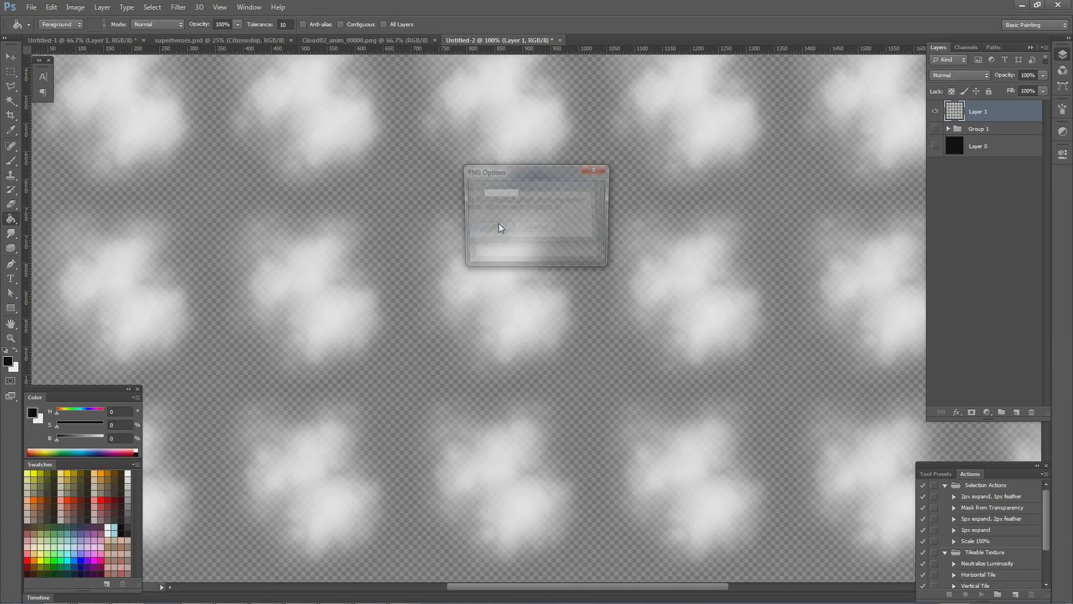
{"action": "left_click", "coordinate": [593, 196]}
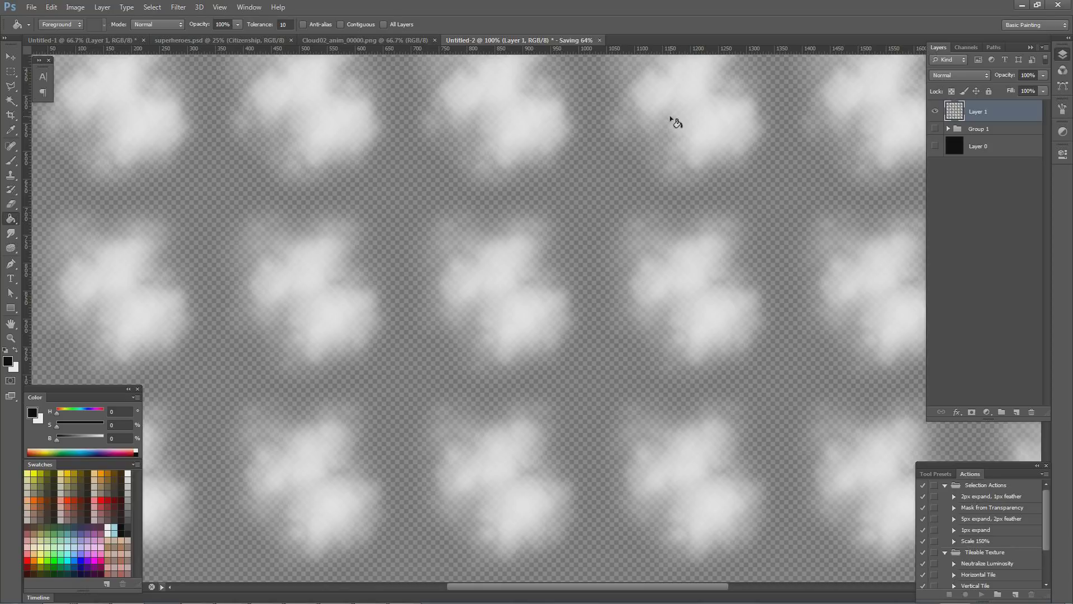
- Switch back to the Unity editor with the shaderpractice project
{"action": "key", "text": "alt+Tab"}
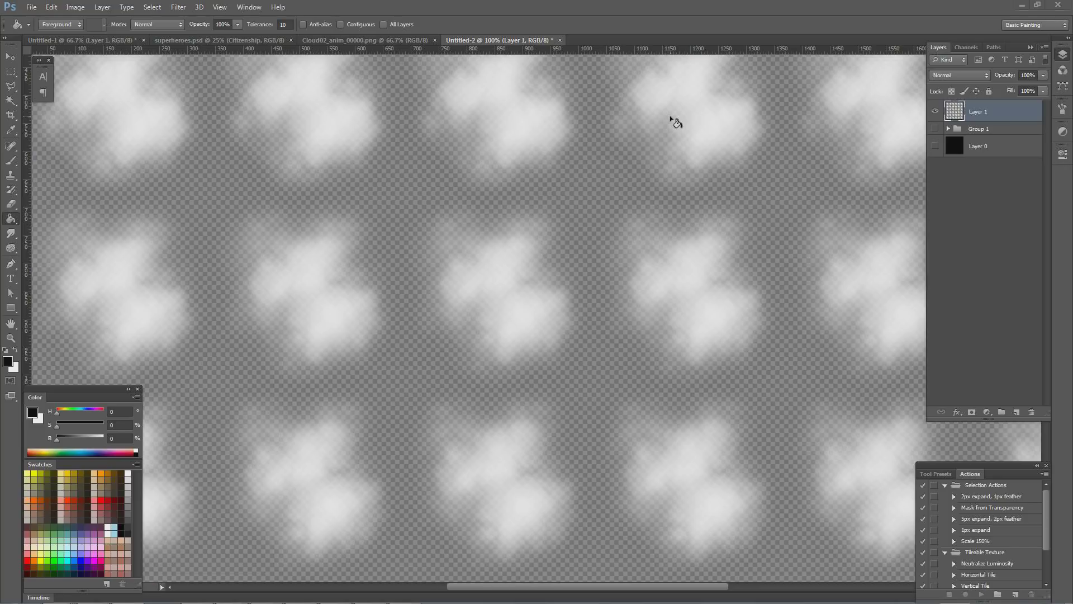
{"action": "key", "text": "alt+Tab"}
{"action": "key", "text": "alt+Tab"}
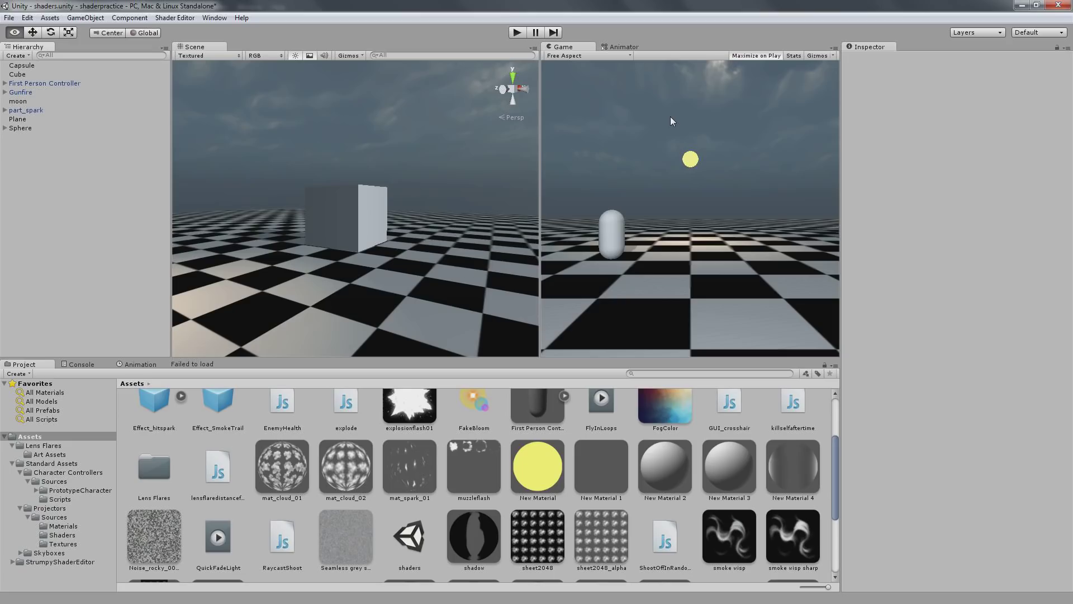
- Switch back to Photoshop and save the layered cloud sheet as Cloud03_sheet in Photoshop format in the Cloud03_anim folder
{"action": "key", "text": "alt+Tab"}
{"action": "key", "text": "alt+Tab"}
{"action": "key", "text": "alt+Tab"}
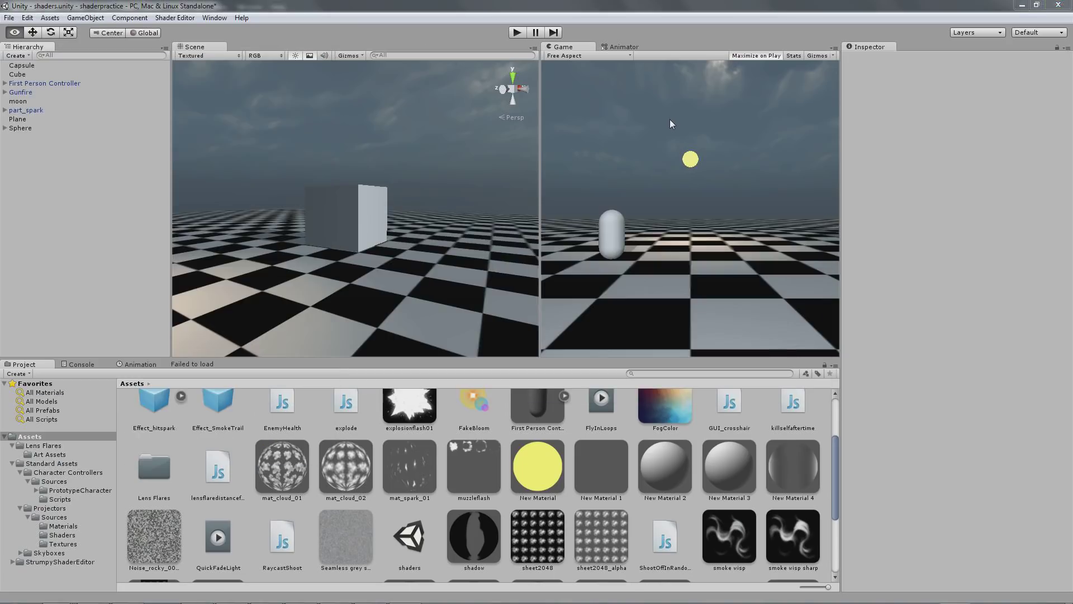
{"action": "key", "text": "alt+Tab"}
{"action": "key", "text": "alt+Tab"}
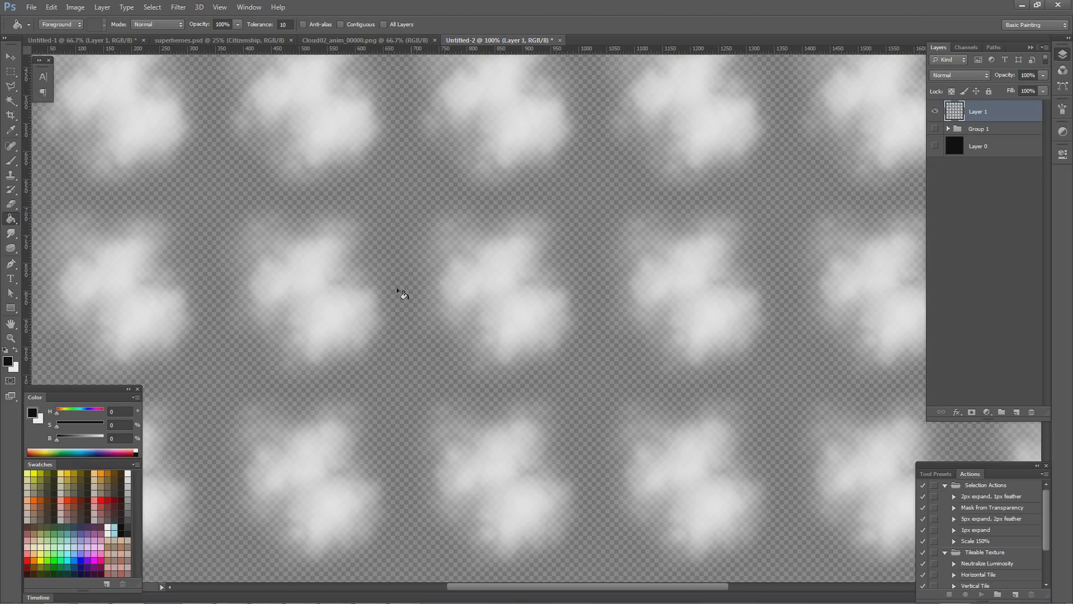
{"action": "key", "text": "ctrl+shift+s"}
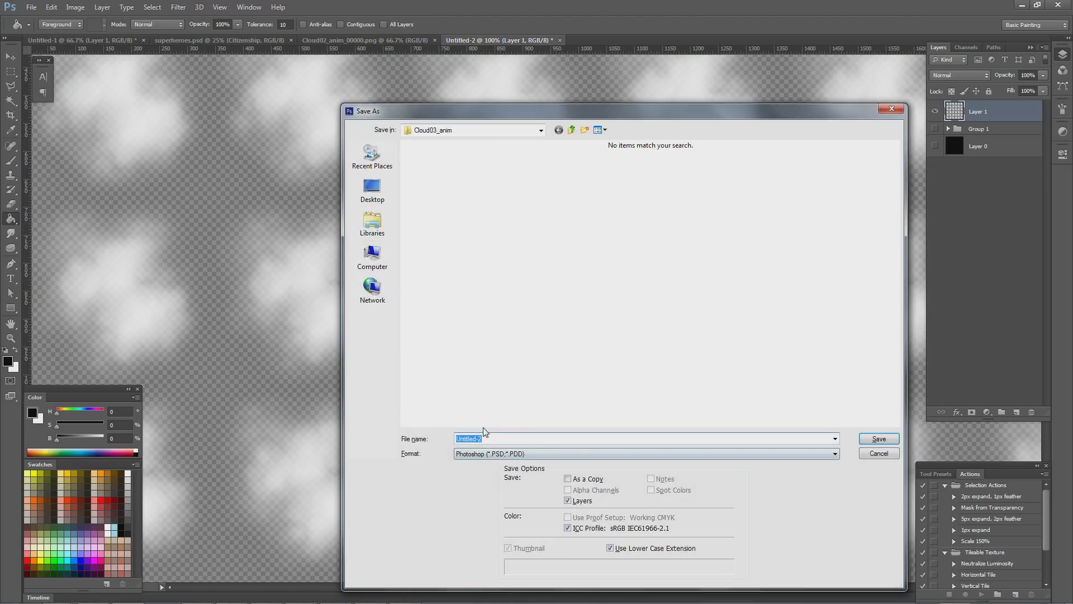
{"action": "type", "text": "Cloud"}
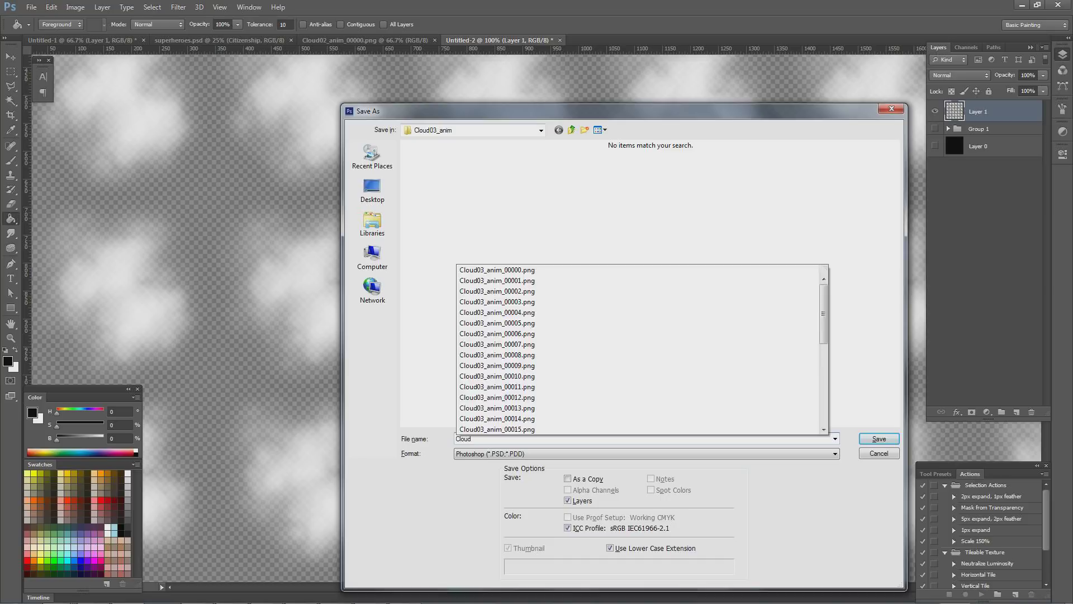
{"action": "type", "text": "s"}
{"action": "key", "text": "BackSpace"}
{"action": "type", "text": "03_sheet"}
{"action": "key", "text": "Return"}
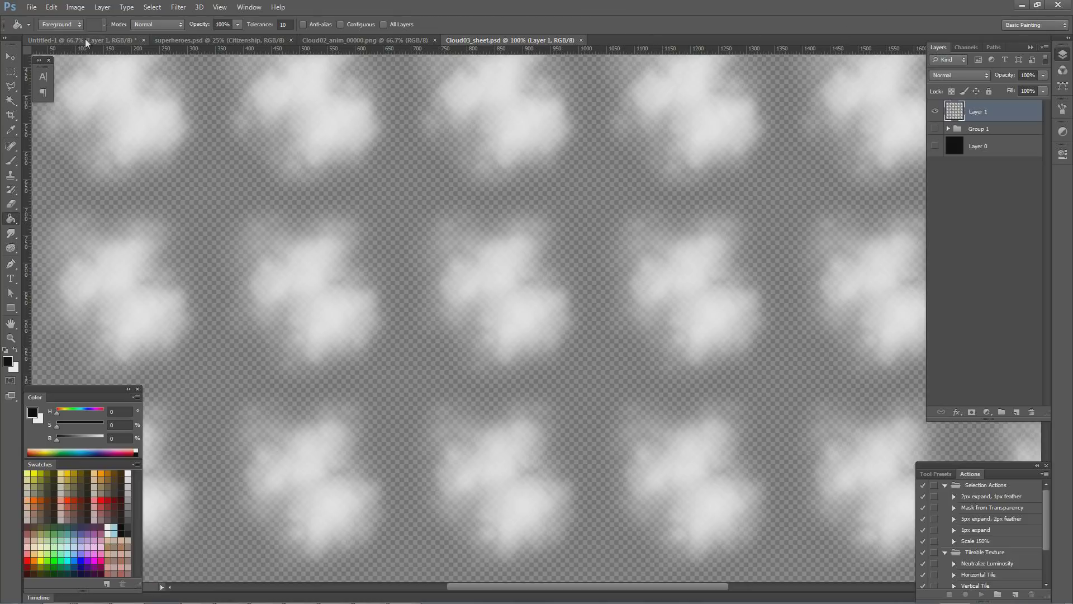
- Quit Photoshop, saving the Untitled-1 document as wisp in the Cloud folder in Photoshop format
{"action": "left_click", "coordinate": [1059, 4]}
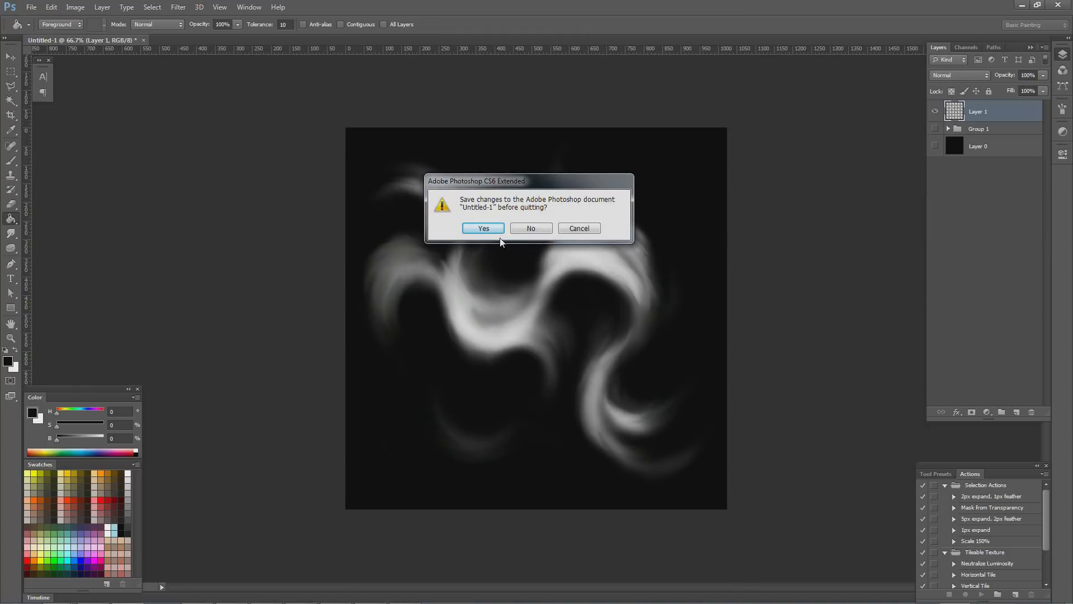
{"action": "left_click", "coordinate": [483, 228]}
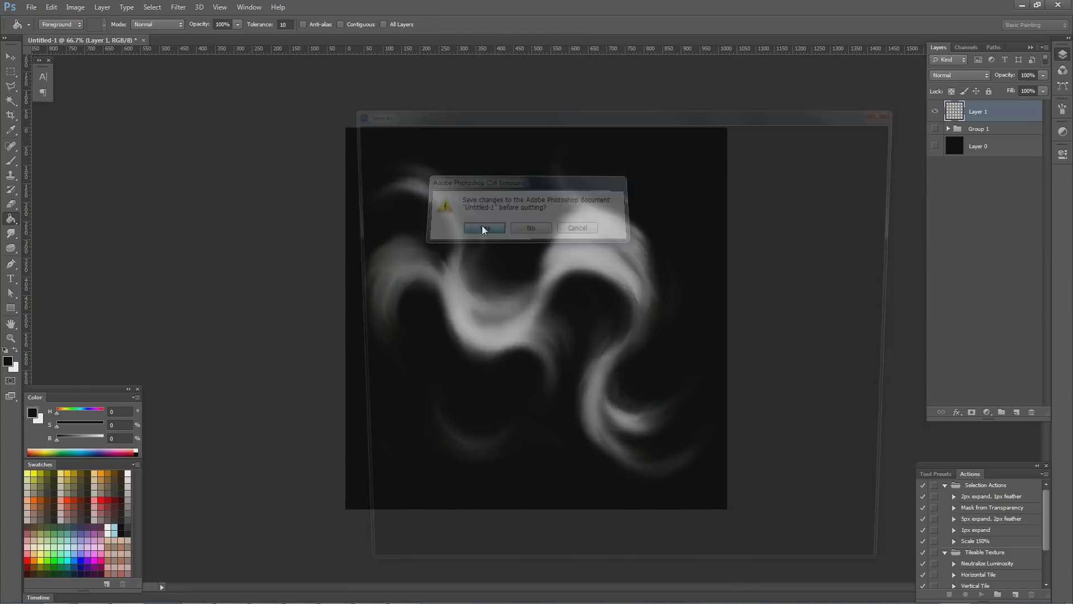
{"action": "left_click", "coordinate": [570, 131]}
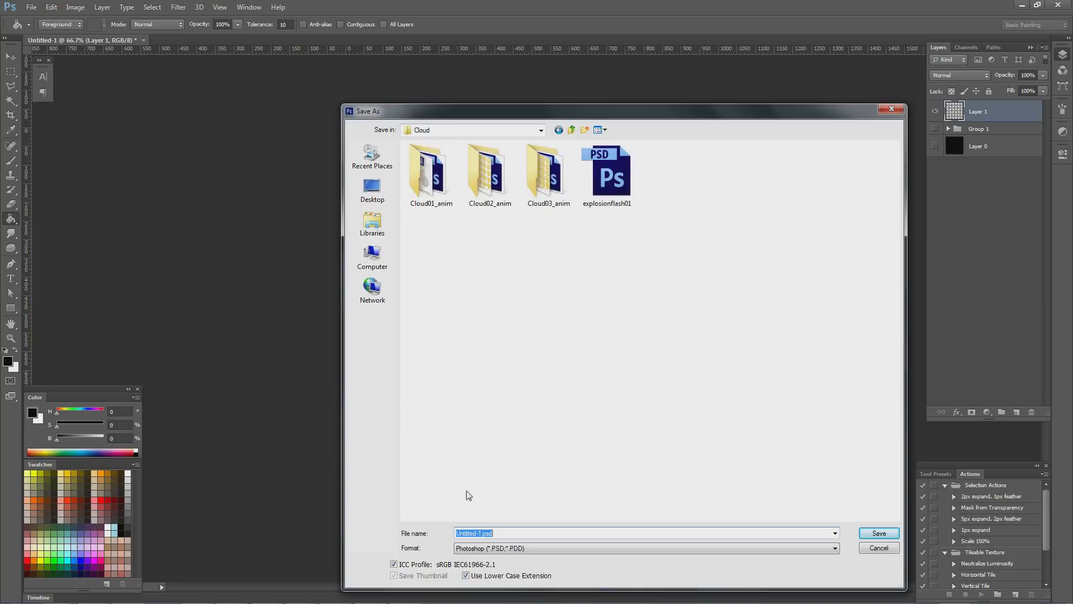
{"action": "type", "text": "wisp"}
{"action": "key", "text": "Return"}
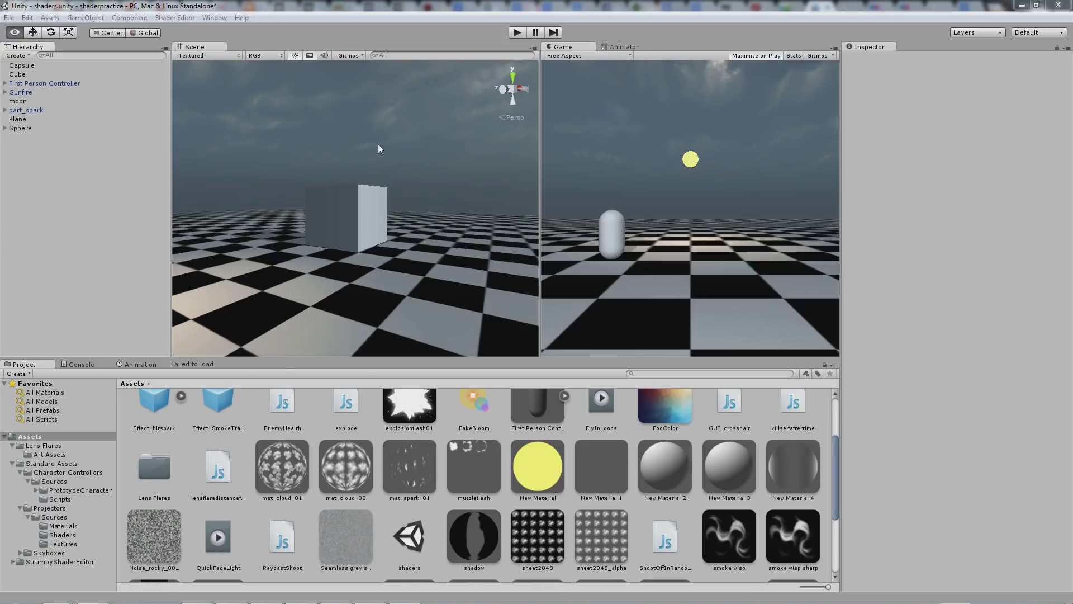
{"action": "key", "text": "alt+Tab"}
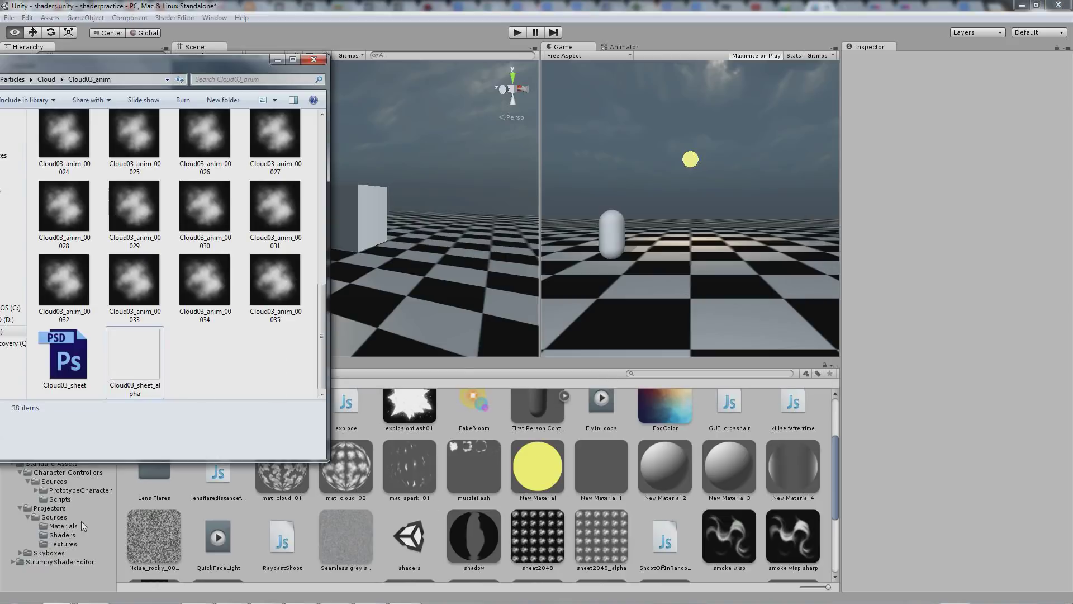
{"action": "left_click", "coordinate": [79, 577]}
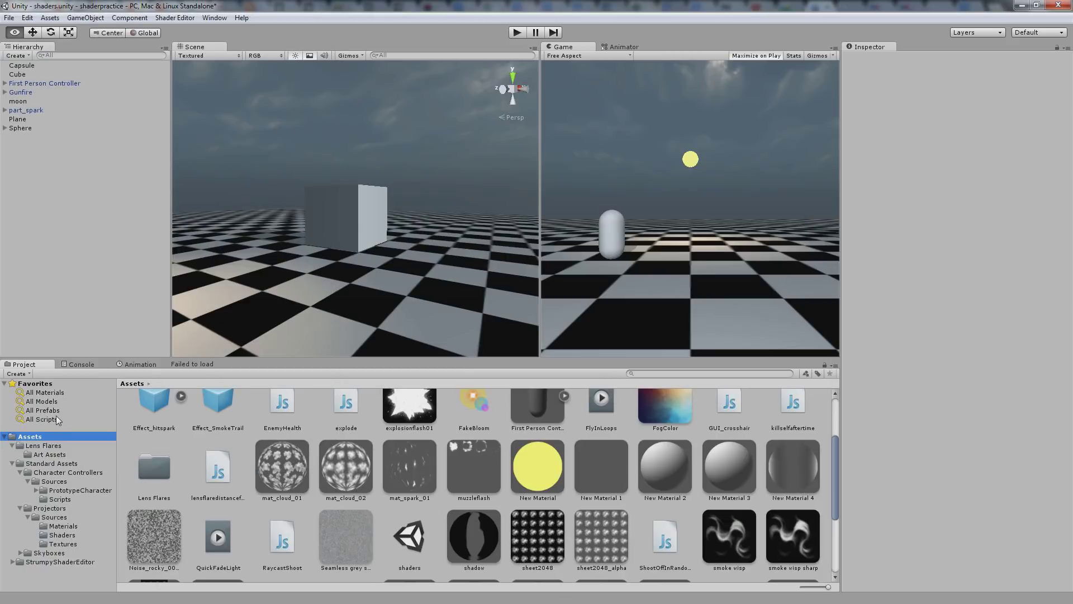
{"action": "left_click", "coordinate": [39, 446]}
{"action": "left_click", "coordinate": [32, 438]}
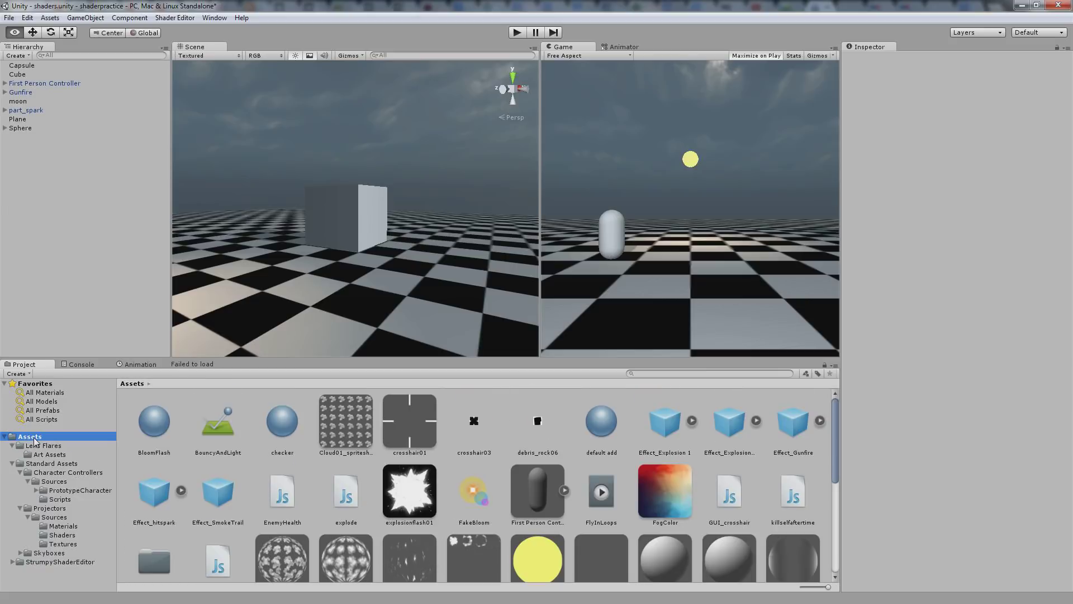
{"action": "right_click", "coordinate": [34, 440]}
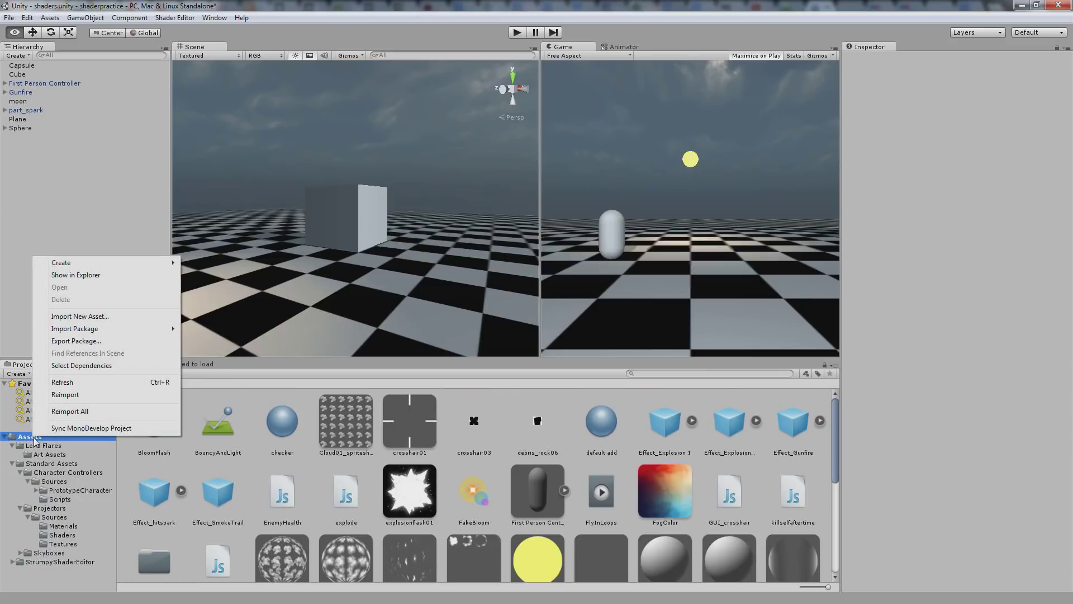
{"action": "left_click", "coordinate": [34, 442]}
{"action": "left_click", "coordinate": [31, 446]}
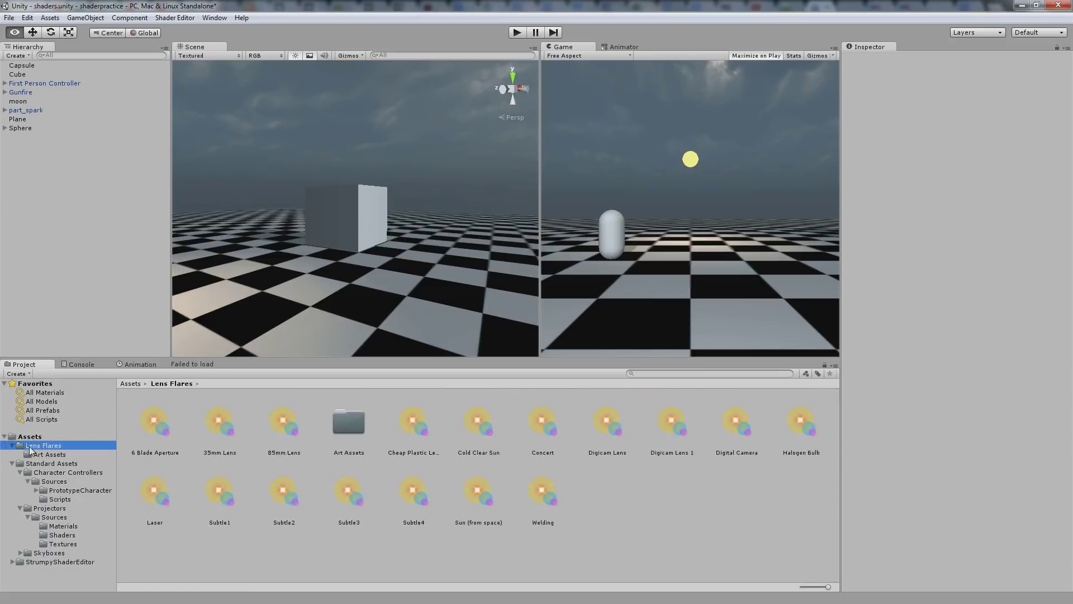
- Create a folder named SmokeDemo inside the Unity project's Assets folder and open it
{"action": "left_click", "coordinate": [32, 437]}
{"action": "right_click", "coordinate": [197, 470]}
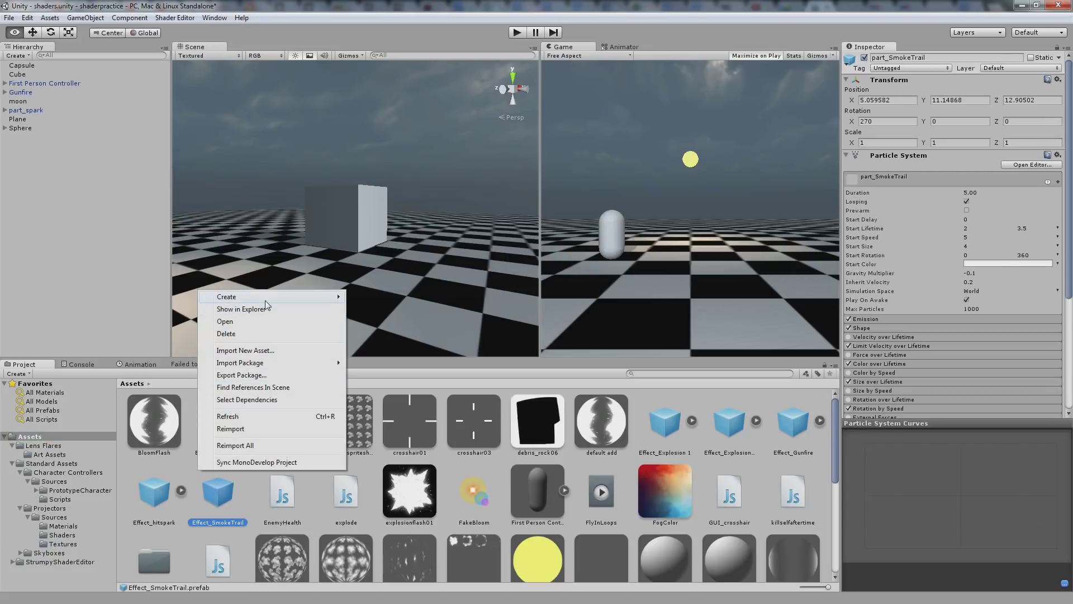
{"action": "mouse_move", "coordinate": [265, 300]}
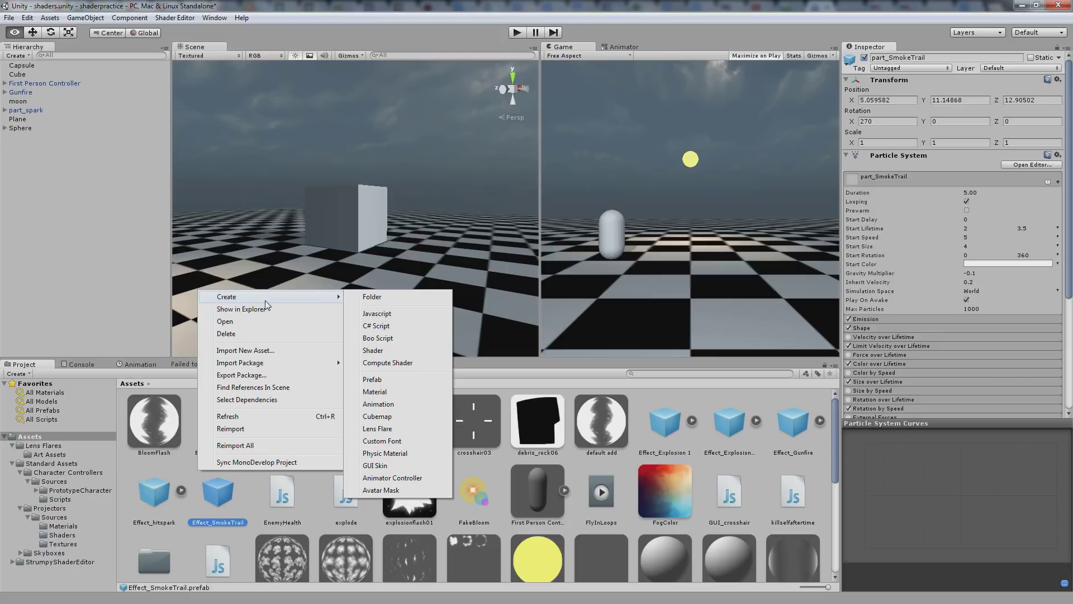
{"action": "left_click", "coordinate": [372, 296]}
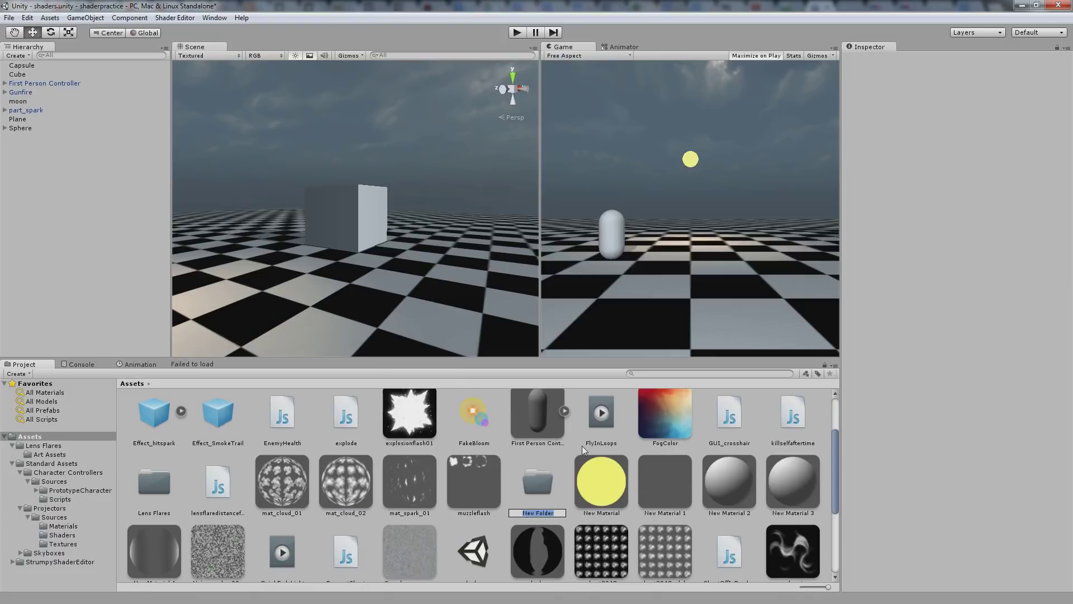
{"action": "type", "text": "SmokeDemo"}
{"action": "key", "text": "Return"}
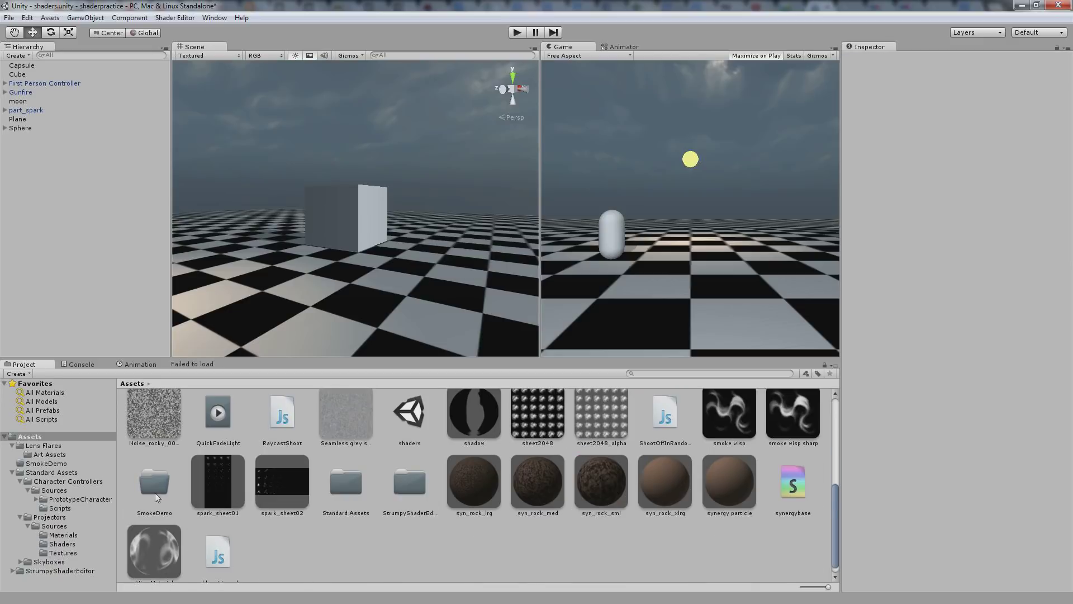
{"action": "double_click", "coordinate": [157, 495]}
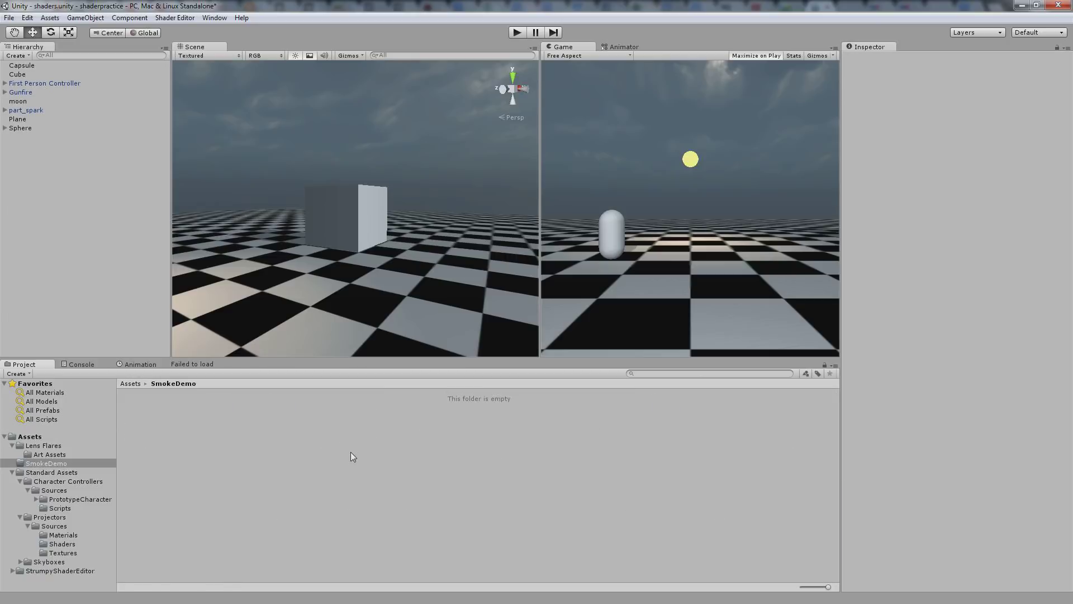
- Import Cloud03_sheet_alpha from the Cloud03_anim folder in Explorer into SmokeDemo and apply a maximum texture size of 2048
{"action": "key", "text": "alt+Tab"}
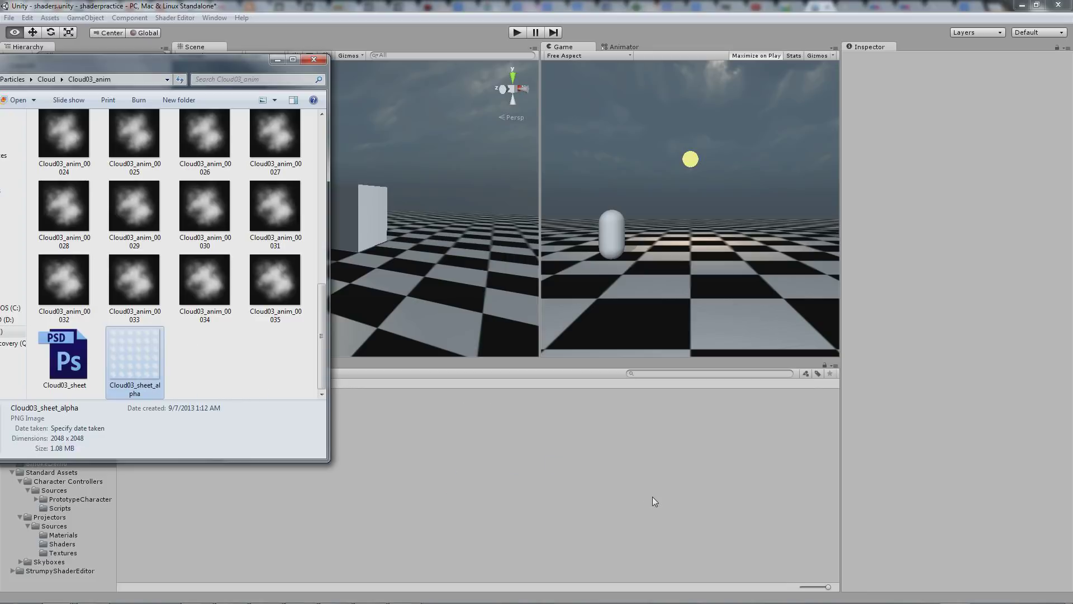
{"action": "left_click", "coordinate": [508, 479]}
{"action": "left_click", "coordinate": [145, 434]}
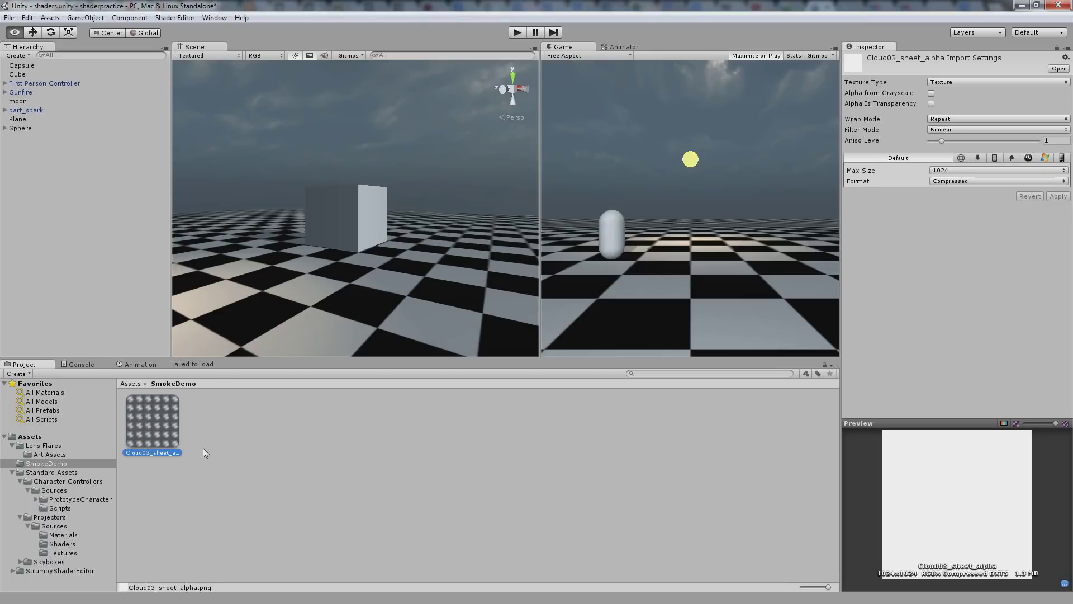
{"action": "left_click", "coordinate": [951, 170]}
{"action": "left_click", "coordinate": [957, 256]}
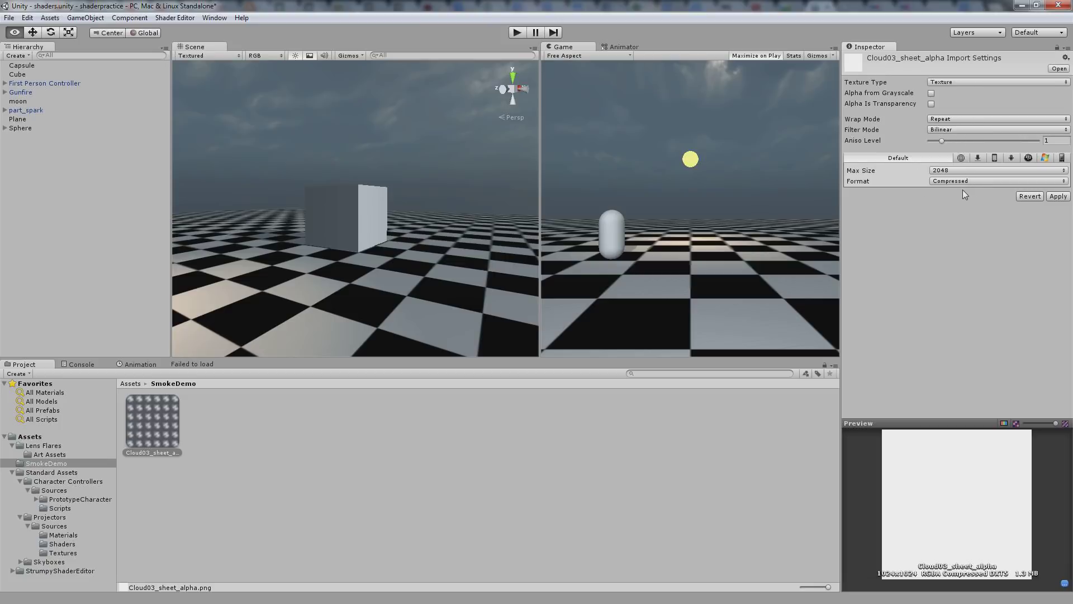
{"action": "left_click", "coordinate": [1058, 197]}
{"action": "left_click", "coordinate": [473, 516]}
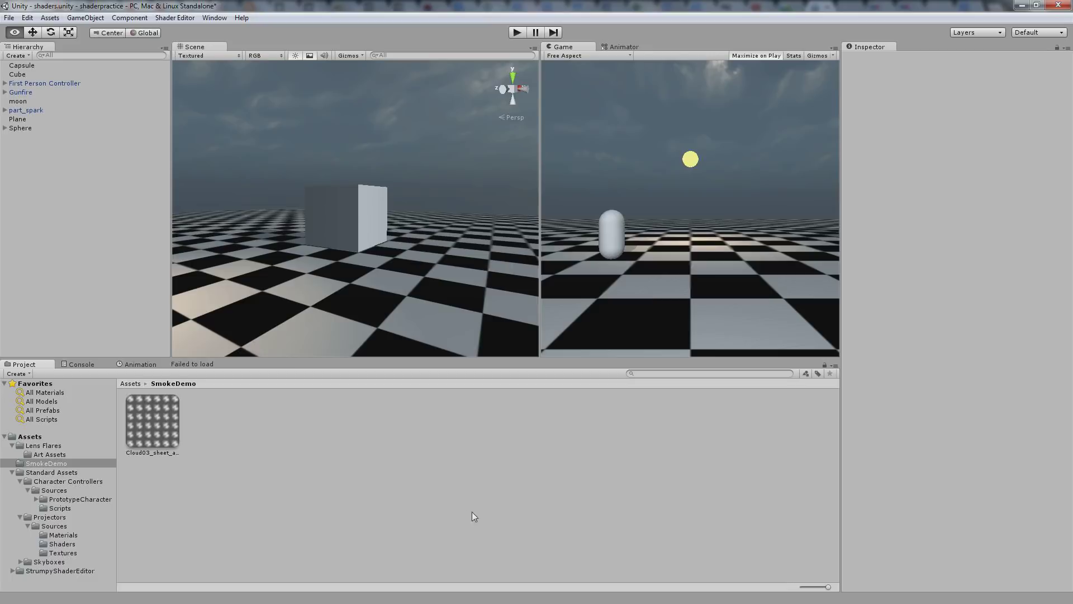
- Create a new material in the SmokeDemo folder and set its shader to Particles/Alpha Blended
{"action": "right_click", "coordinate": [417, 454]}
{"action": "mouse_move", "coordinate": [492, 280]}
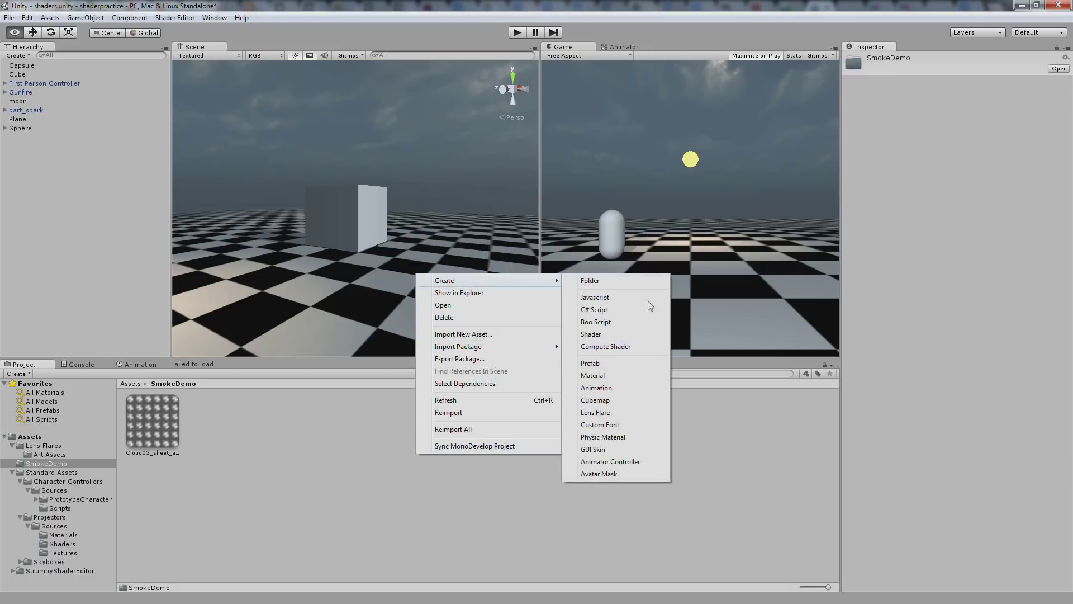
{"action": "left_click", "coordinate": [588, 377]}
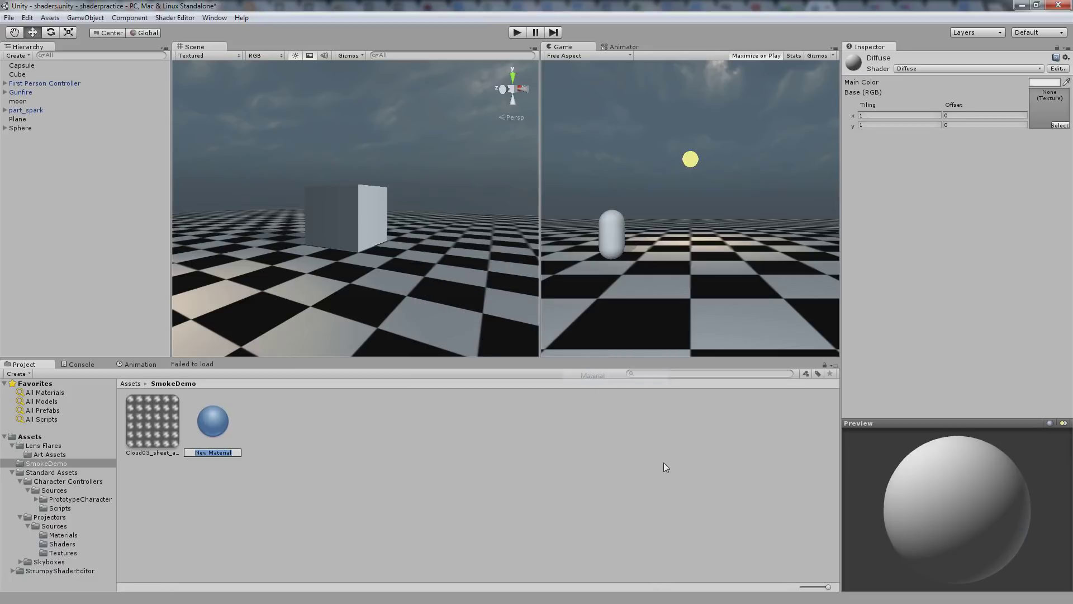
{"action": "left_click", "coordinate": [1001, 69]}
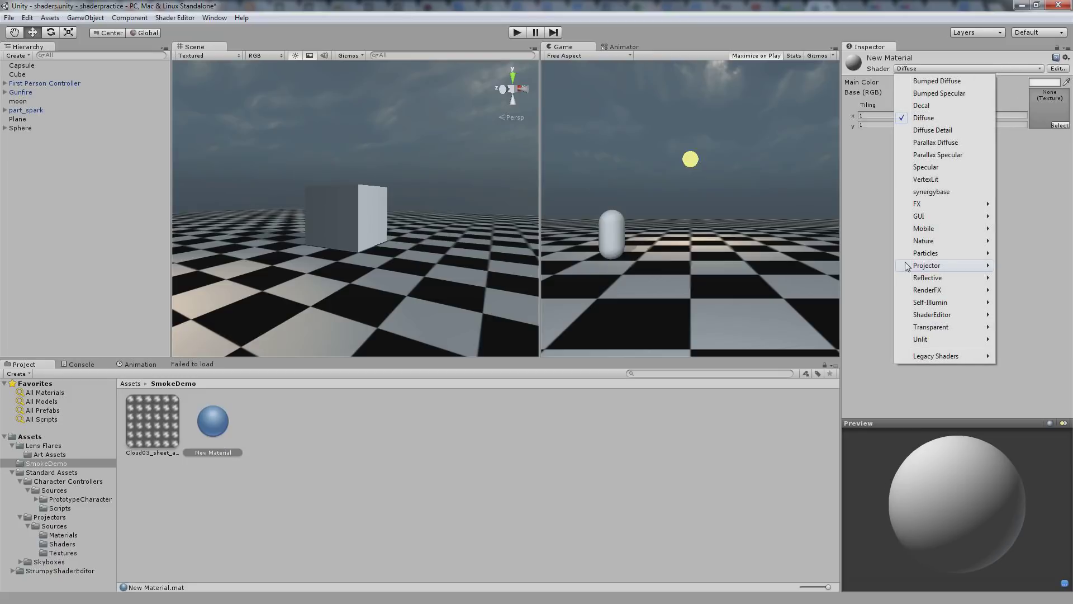
{"action": "mouse_move", "coordinate": [932, 257]}
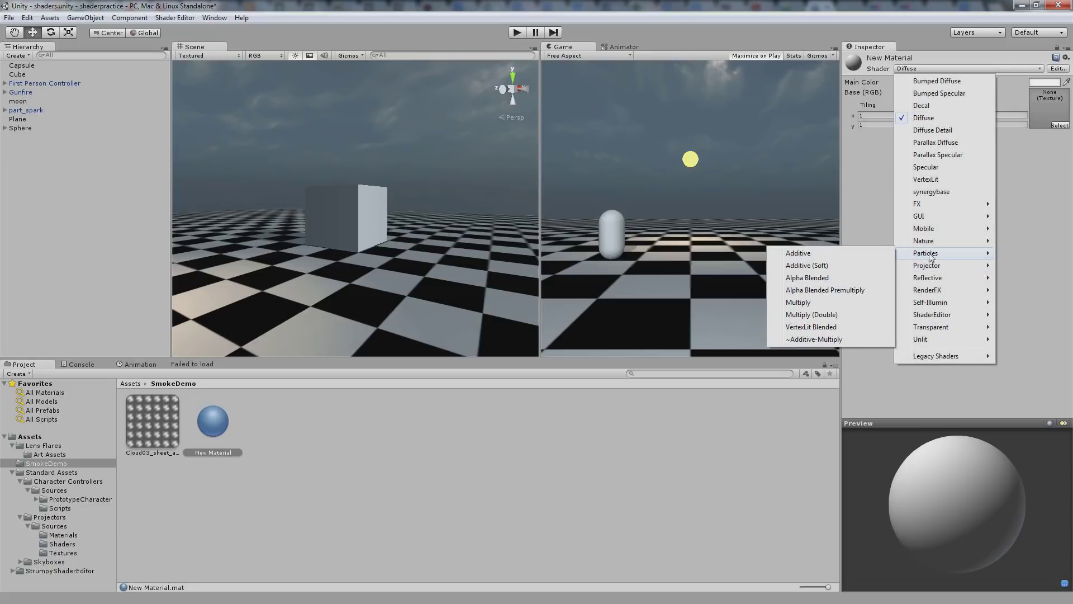
{"action": "left_click", "coordinate": [815, 282]}
{"action": "left_click", "coordinate": [422, 468]}
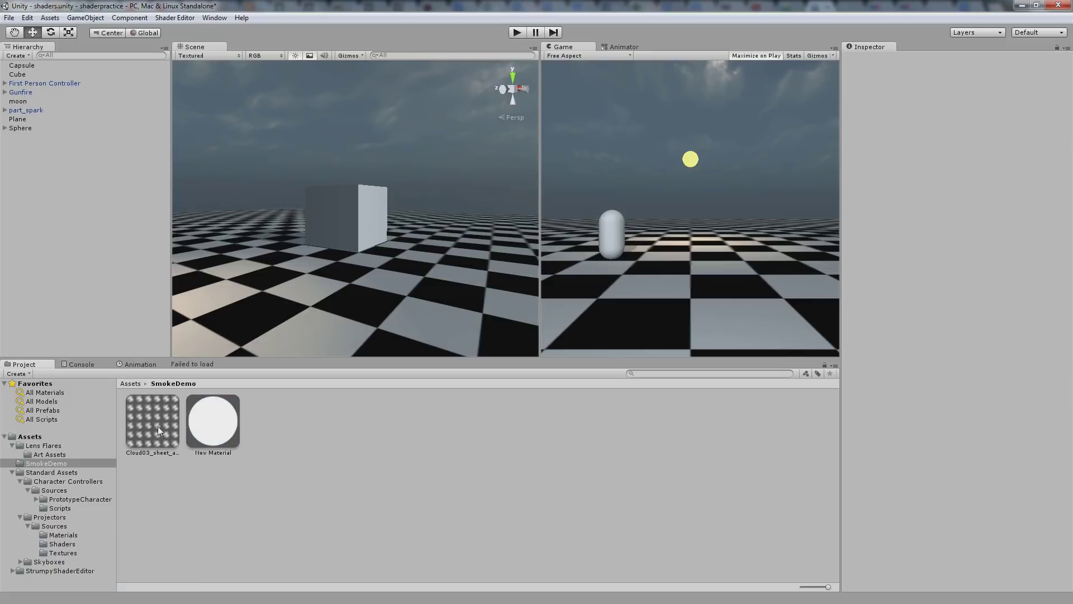
- Assign Cloud03_sheet_alpha as the new material's particle texture and inspect it on the preview sphere
{"action": "left_click", "coordinate": [212, 425]}
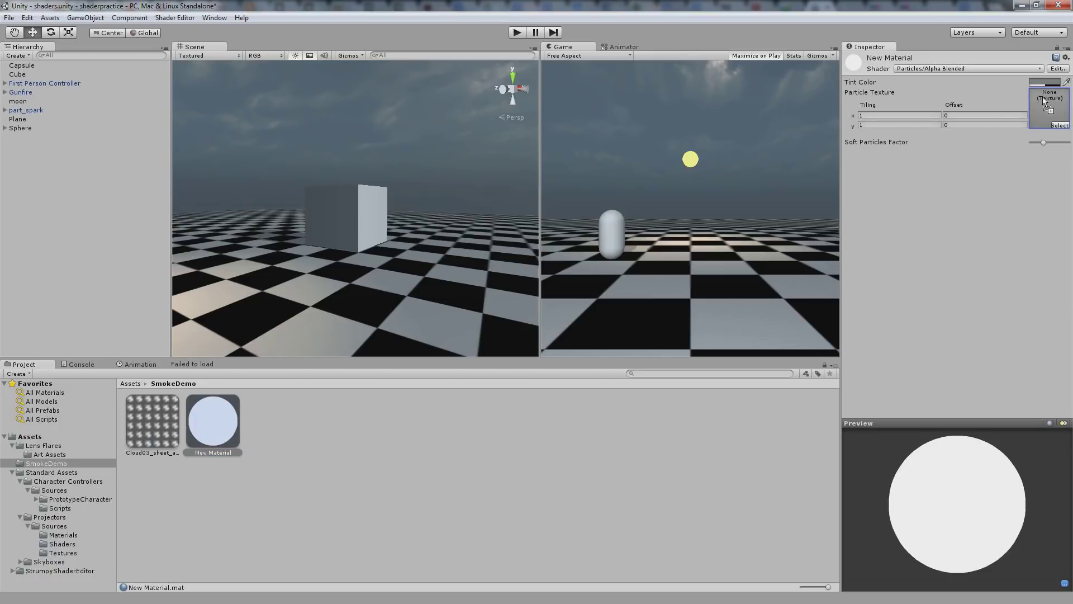
{"action": "left_click_drag", "start_coordinate": [1042, 96], "coordinate": [1042, 97]}
{"action": "left_click_drag", "start_coordinate": [940, 511], "coordinate": [981, 491]}
{"action": "left_click", "coordinate": [322, 421]}
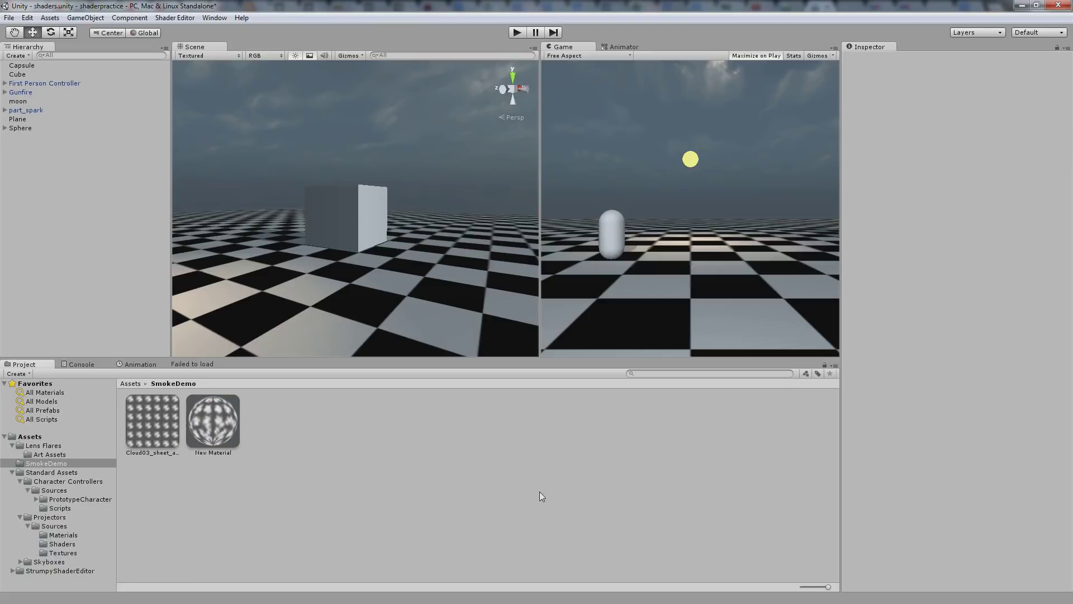
- Rename the new material in the SmokeDemo folder as mat_cloud03_anim
{"action": "left_click", "coordinate": [216, 454]}
{"action": "left_click", "coordinate": [216, 456]}
{"action": "left_click", "coordinate": [217, 453]}
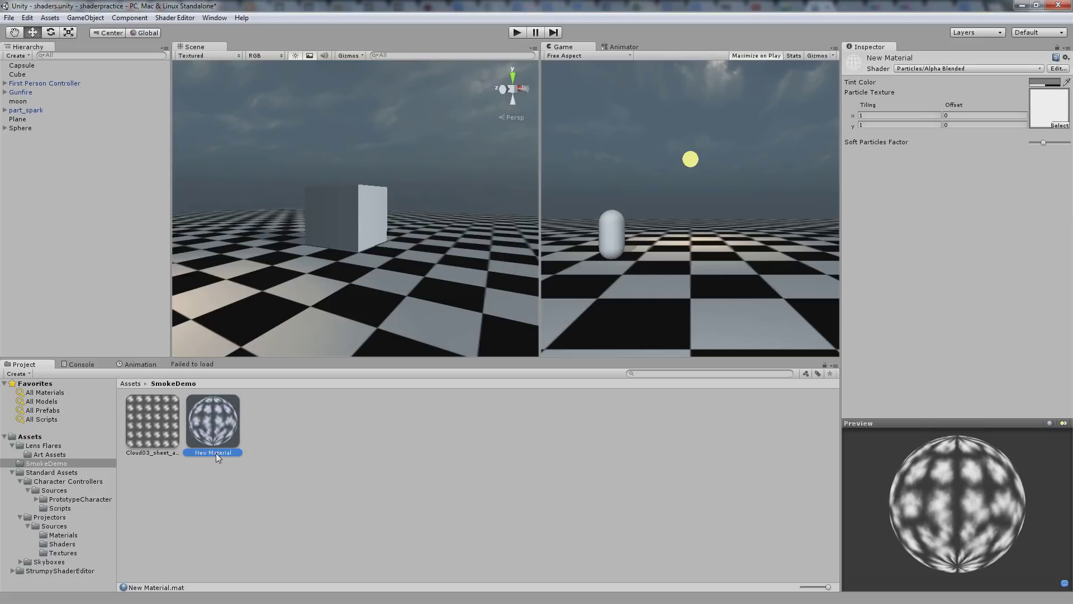
{"action": "left_click", "coordinate": [217, 453]}
{"action": "type", "text": "mat_cloud03_anim"}
{"action": "key", "text": "Return"}
{"action": "left_click", "coordinate": [306, 452]}
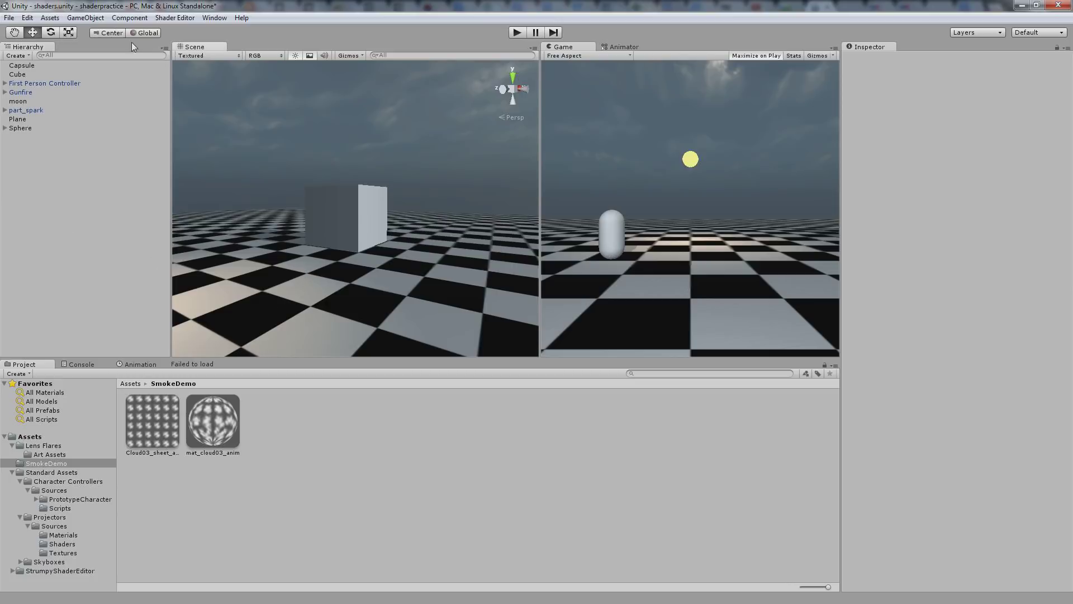
- Add a new Particle System object to the scene
{"action": "left_click", "coordinate": [130, 17]}
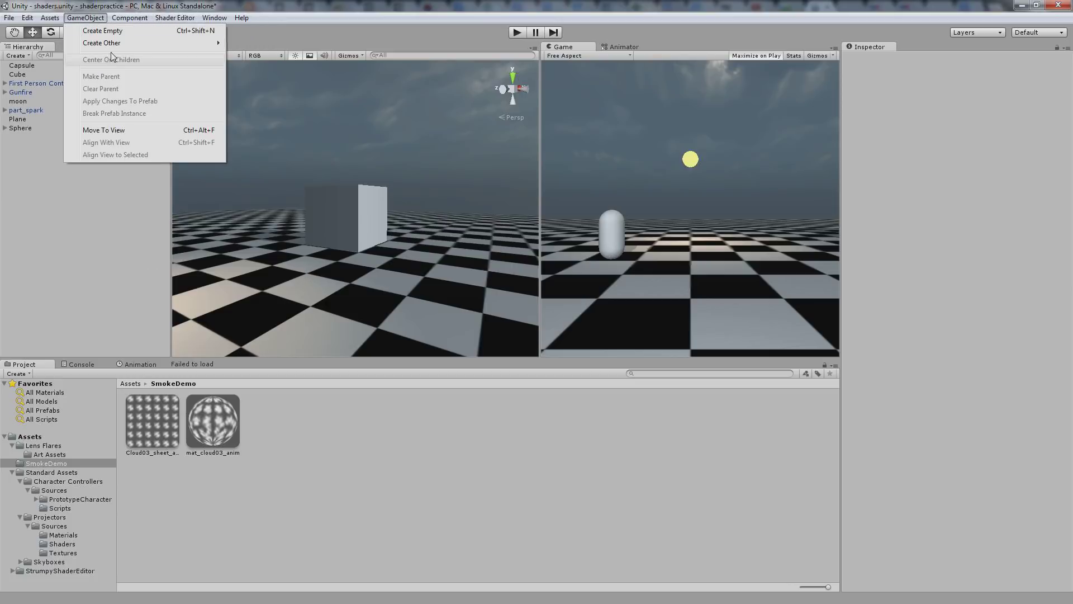
{"action": "mouse_move", "coordinate": [117, 44]}
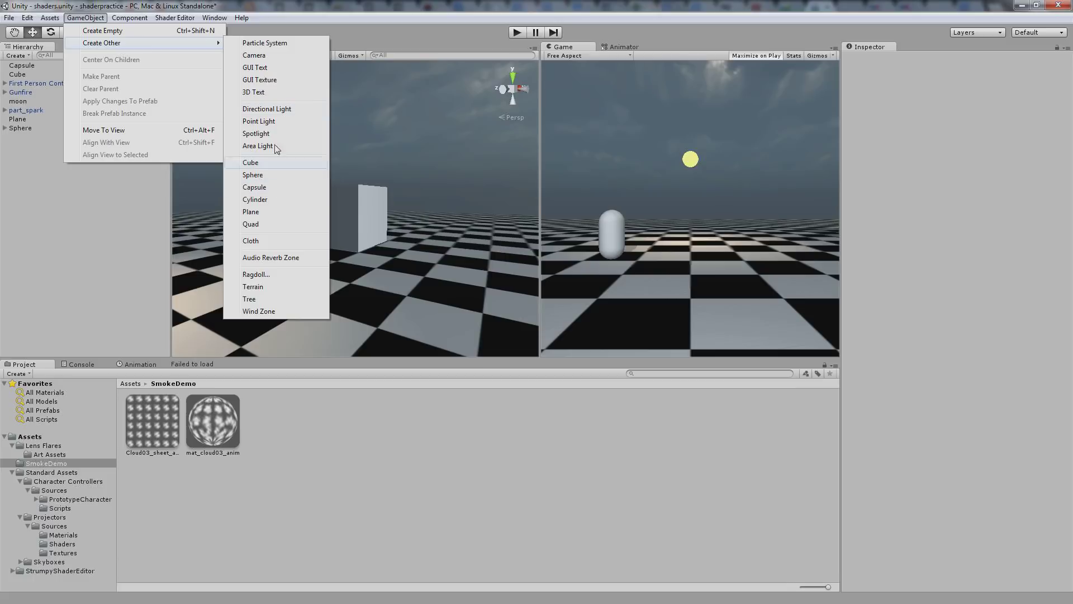
{"action": "left_click", "coordinate": [265, 43]}
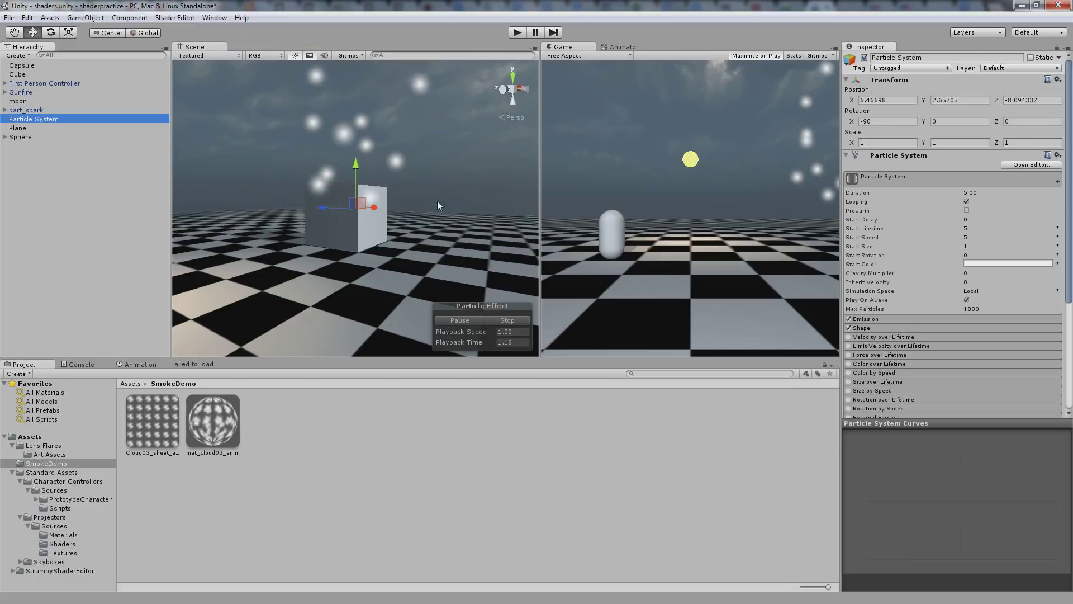
- Set the particle system's start size to 5
{"action": "left_click_drag", "start_coordinate": [438, 206], "coordinate": [360, 138]}
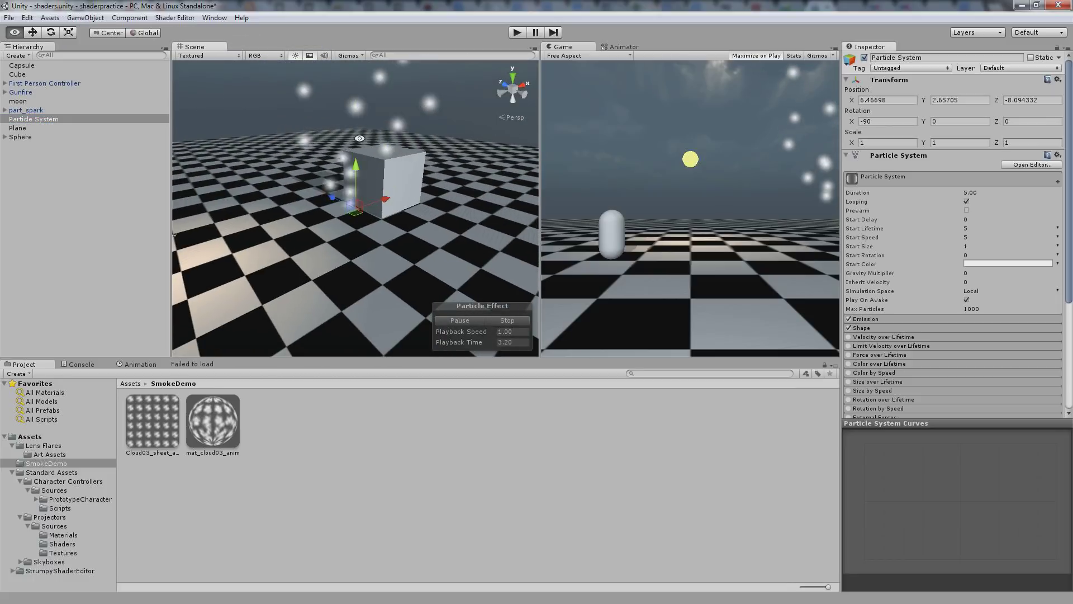
{"action": "scroll", "coordinate": [917, 350], "scroll_direction": "down", "scroll_amount": 5}
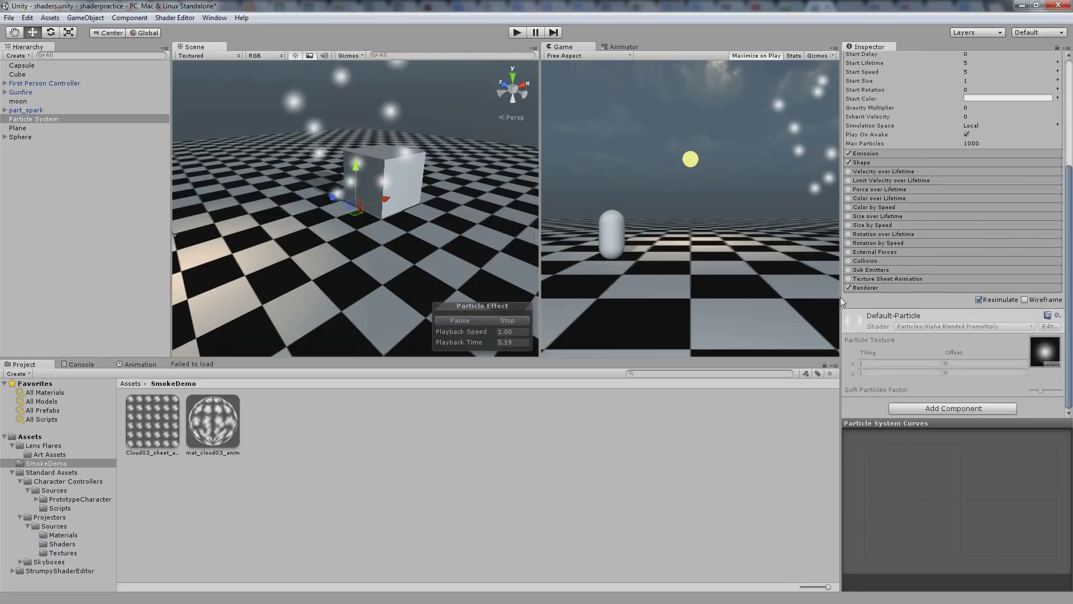
{"action": "scroll", "coordinate": [880, 282], "scroll_direction": "up", "scroll_amount": 3}
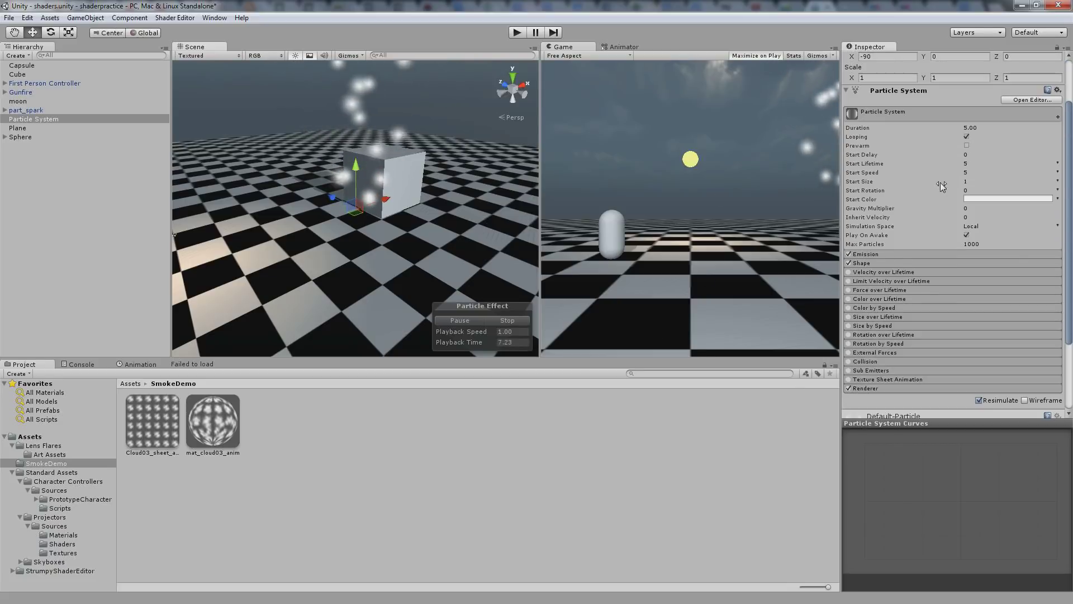
{"action": "left_click", "coordinate": [980, 178]}
{"action": "type", "text": "5"}
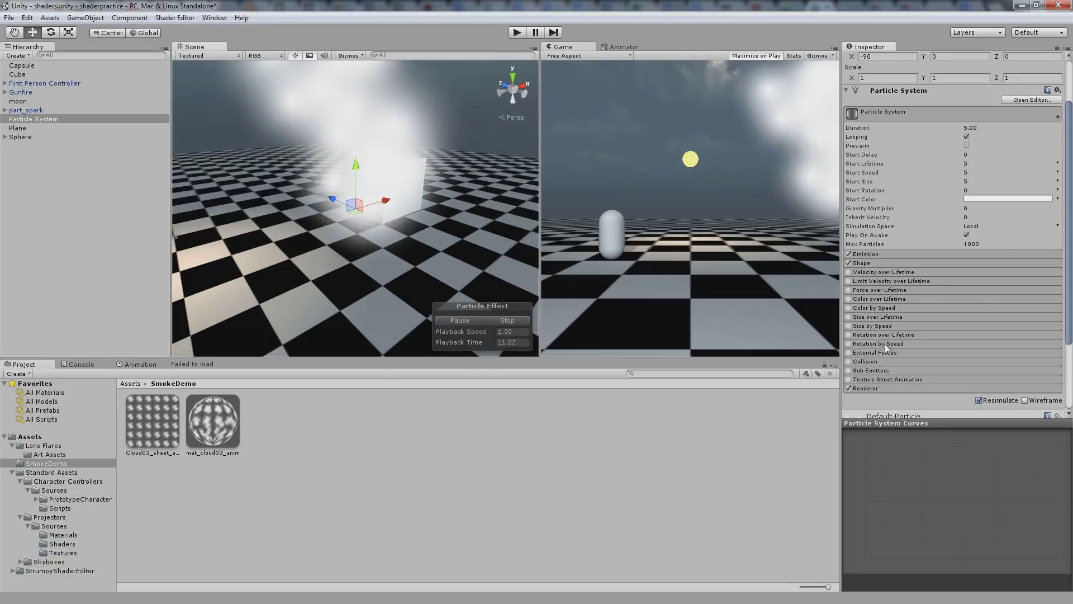
- Reduce the particles' start speed to 2.37 and set the gravity multiplier to -1
{"action": "left_click_drag", "start_coordinate": [904, 176], "coordinate": [874, 175]}
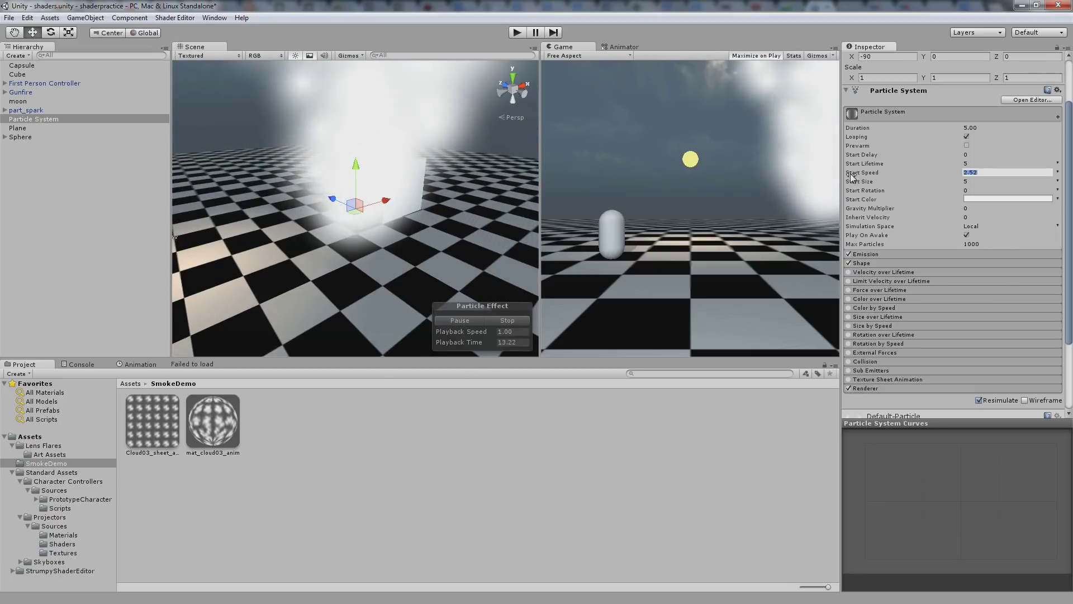
{"action": "left_click", "coordinate": [1001, 208]}
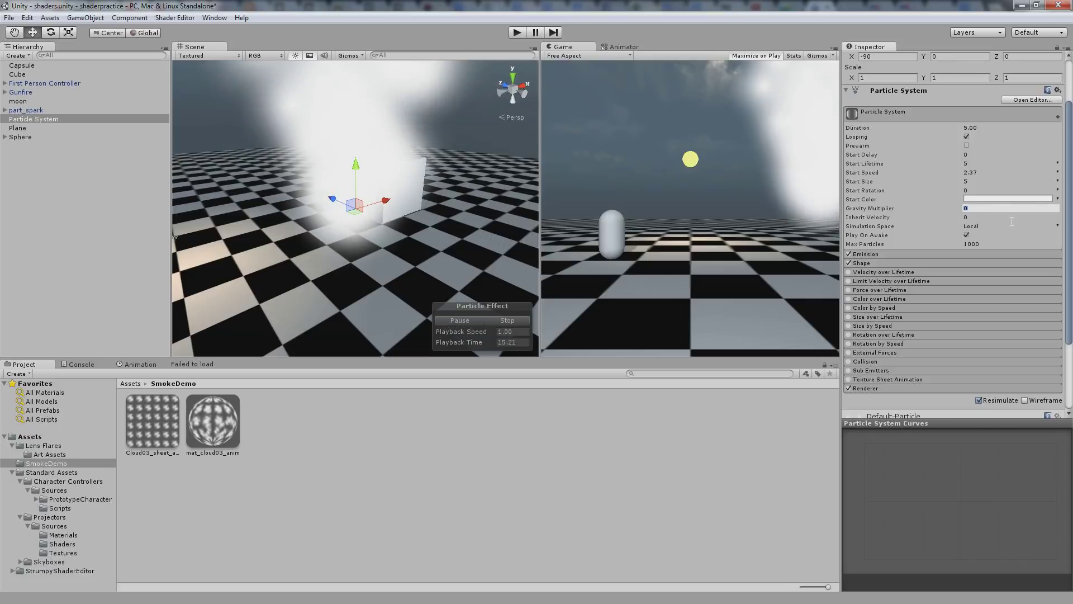
{"action": "type", "text": "-1"}
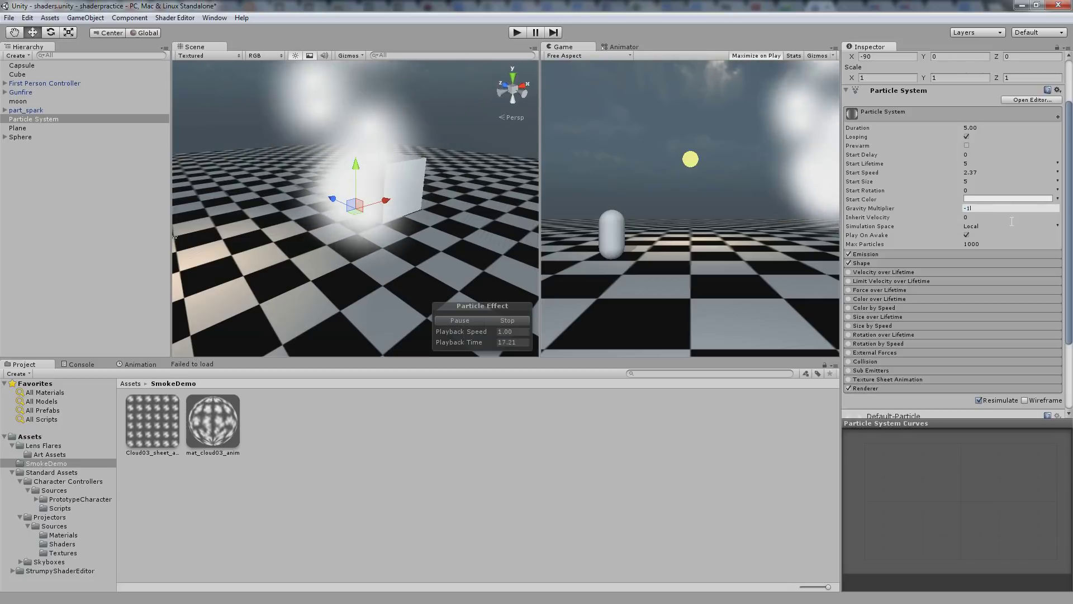
- Set the particles' start speed to 1
{"action": "left_click", "coordinate": [997, 173]}
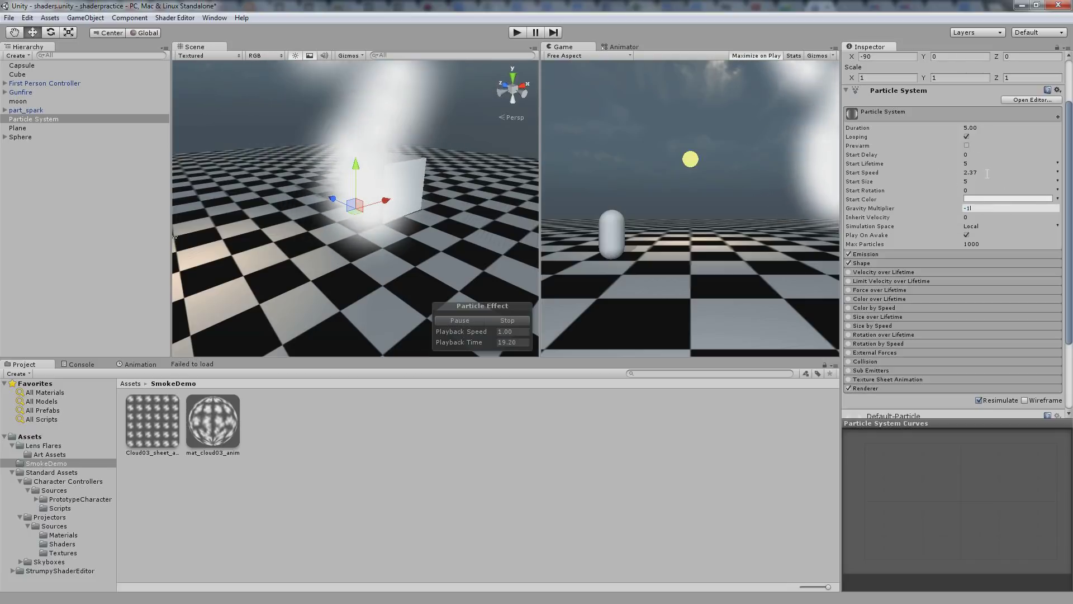
{"action": "key", "text": "BackSpace"}
{"action": "key", "text": "BackSpace"}
{"action": "key", "text": "BackSpace"}
{"action": "key", "text": "BackSpace"}
{"action": "type", "text": "1"}
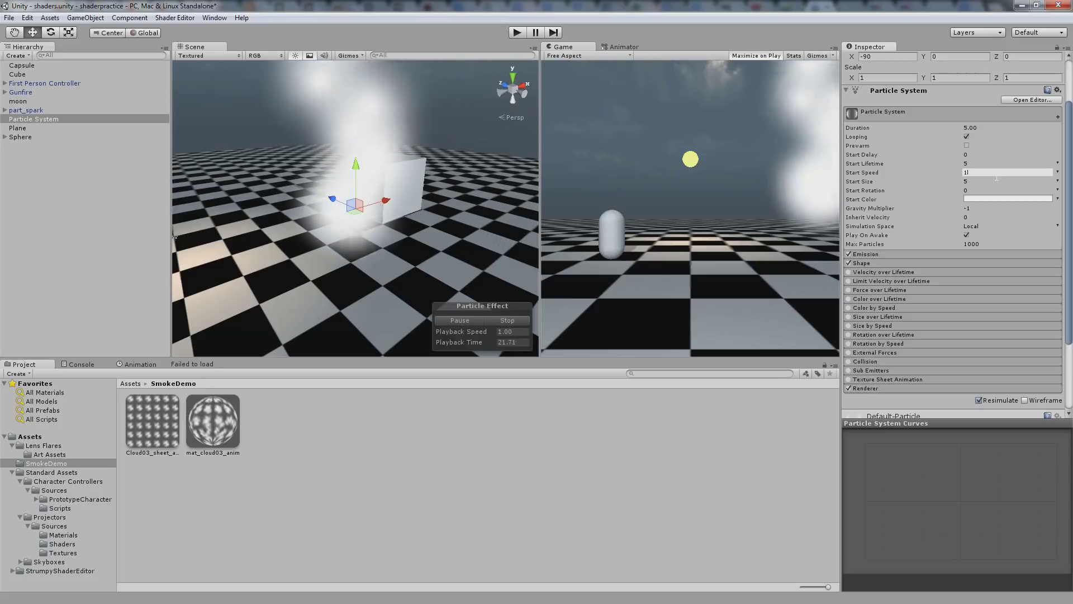
{"action": "key", "text": "Return"}
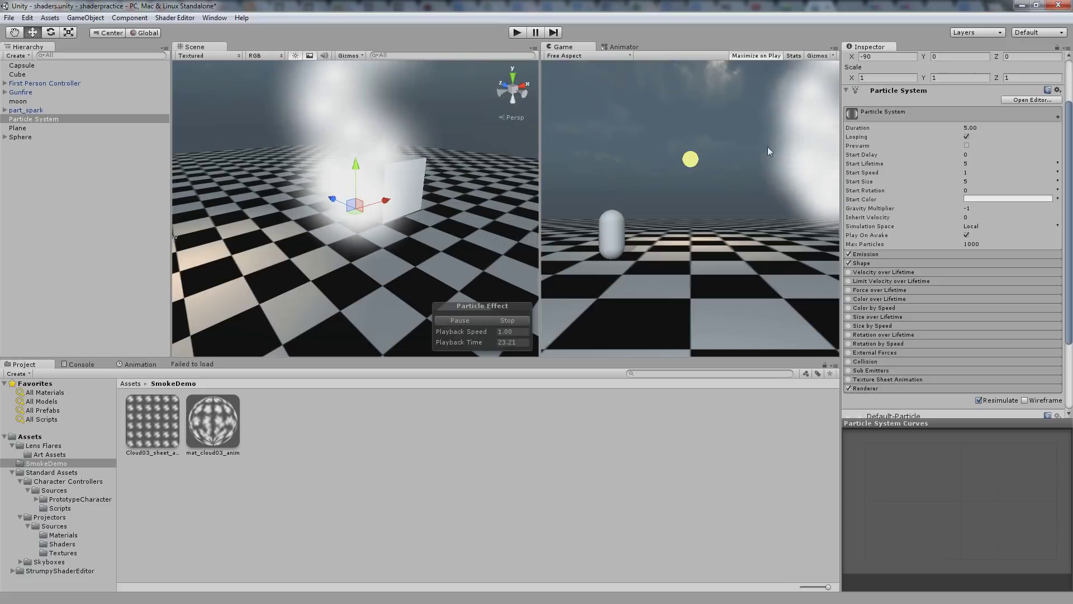
- Enable Texture Sheet Animation on the particle system
{"action": "scroll", "coordinate": [403, 192], "scroll_direction": "down", "scroll_amount": 5}
{"action": "left_click_drag", "start_coordinate": [404, 192], "coordinate": [383, 210], "text": "alt"}
{"action": "scroll", "coordinate": [868, 304], "scroll_direction": "down", "scroll_amount": 3}
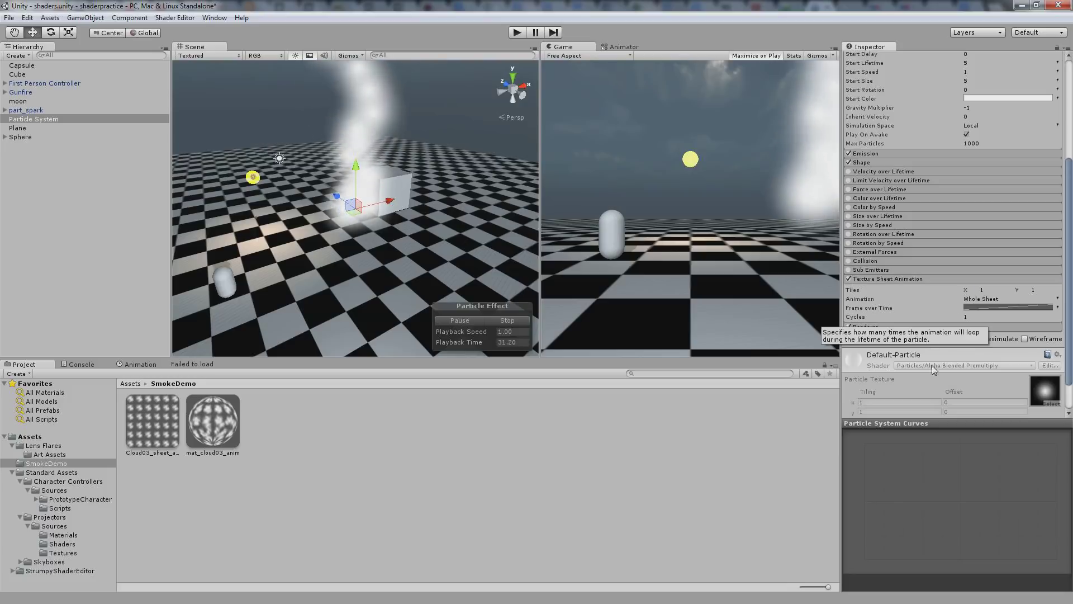
{"action": "left_click", "coordinate": [849, 279]}
- Assign mat_cloud03_anim from the SmokeDemo folder as the material of the particle system's renderer
{"action": "left_click", "coordinate": [866, 287]}
{"action": "scroll", "coordinate": [922, 224], "scroll_direction": "down", "scroll_amount": 2}
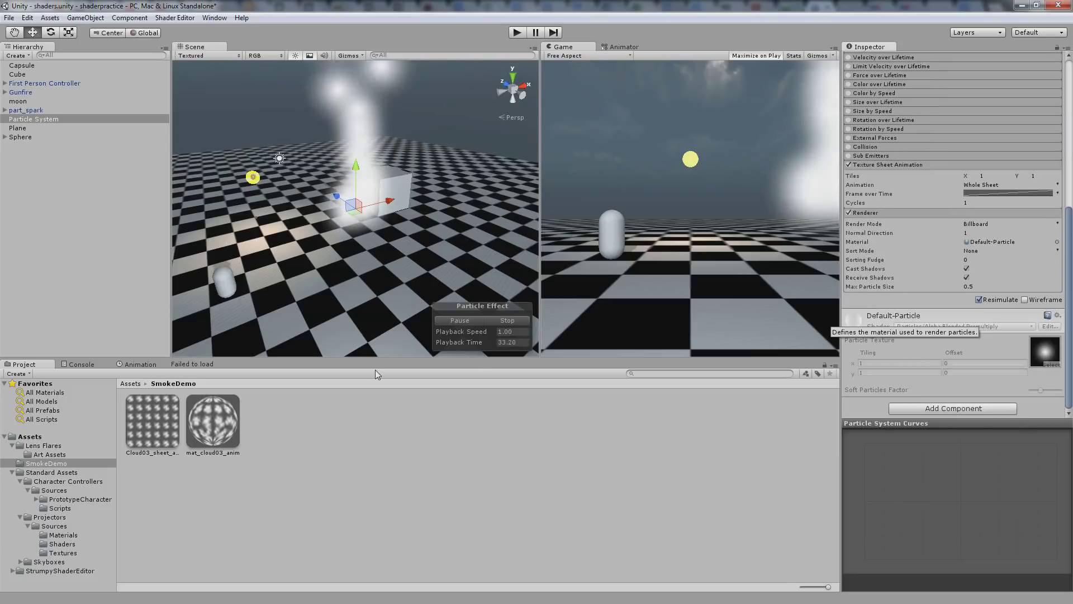
{"action": "left_click_drag", "start_coordinate": [205, 440], "coordinate": [1000, 242]}
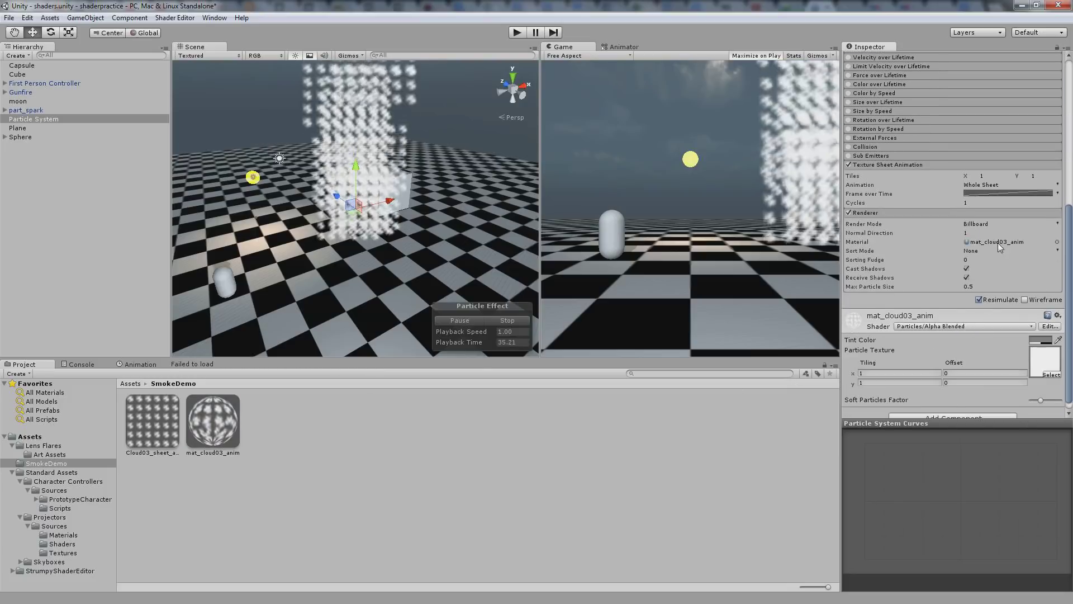
- Set the Texture Sheet Animation tiles to 6 in X and 6 in Y, then inspect the smoke column
{"action": "left_click_drag", "start_coordinate": [409, 203], "coordinate": [321, 108]}
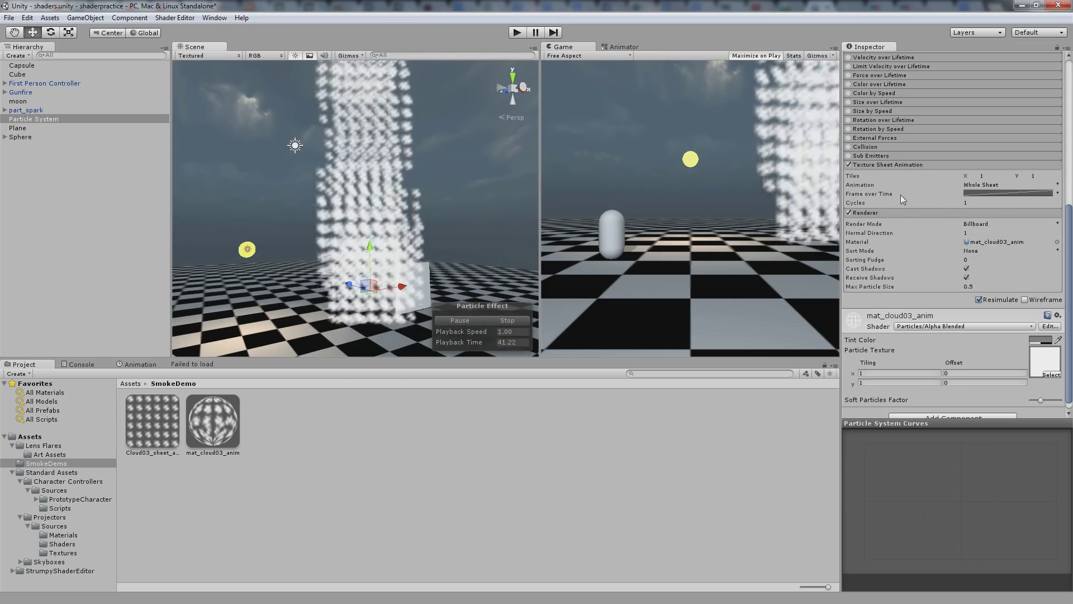
{"action": "left_click", "coordinate": [990, 176]}
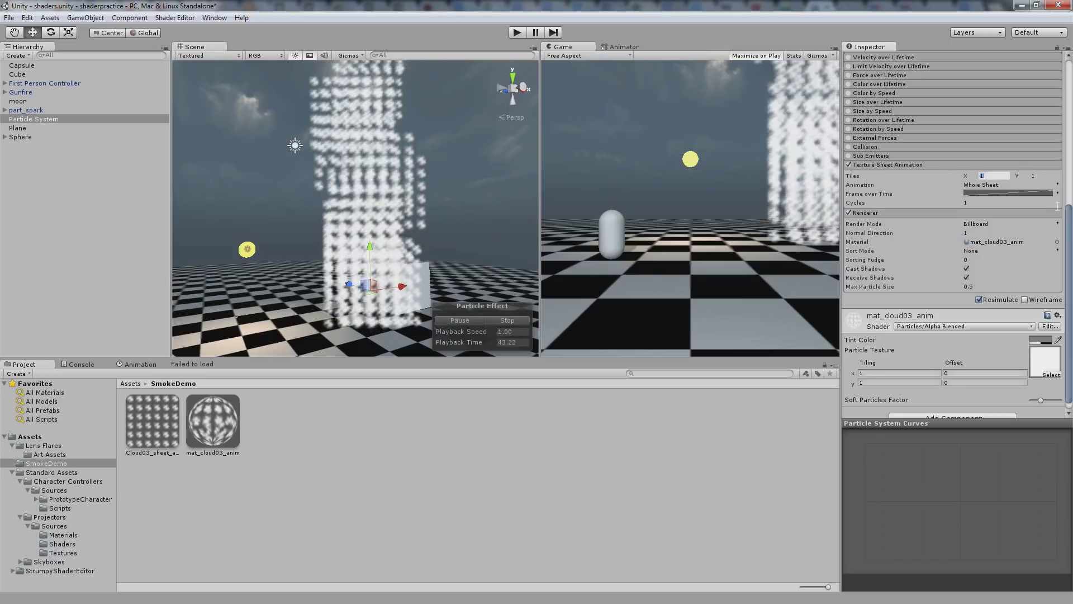
{"action": "type", "text": "6"}
{"action": "left_click", "coordinate": [1038, 175]}
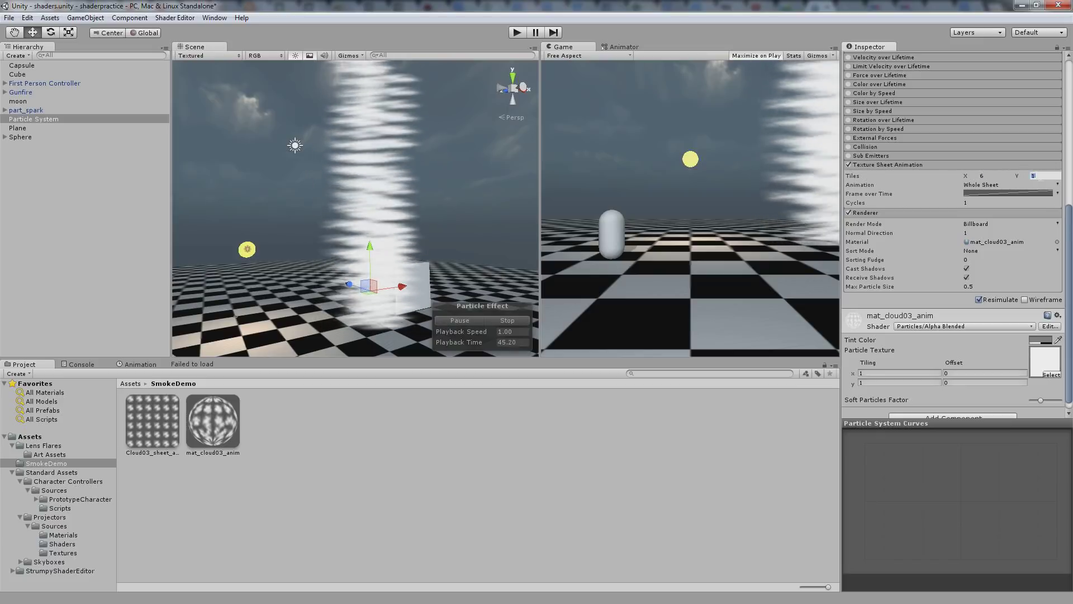
{"action": "type", "text": "6"}
{"action": "left_click_drag", "start_coordinate": [407, 150], "coordinate": [365, 192]}
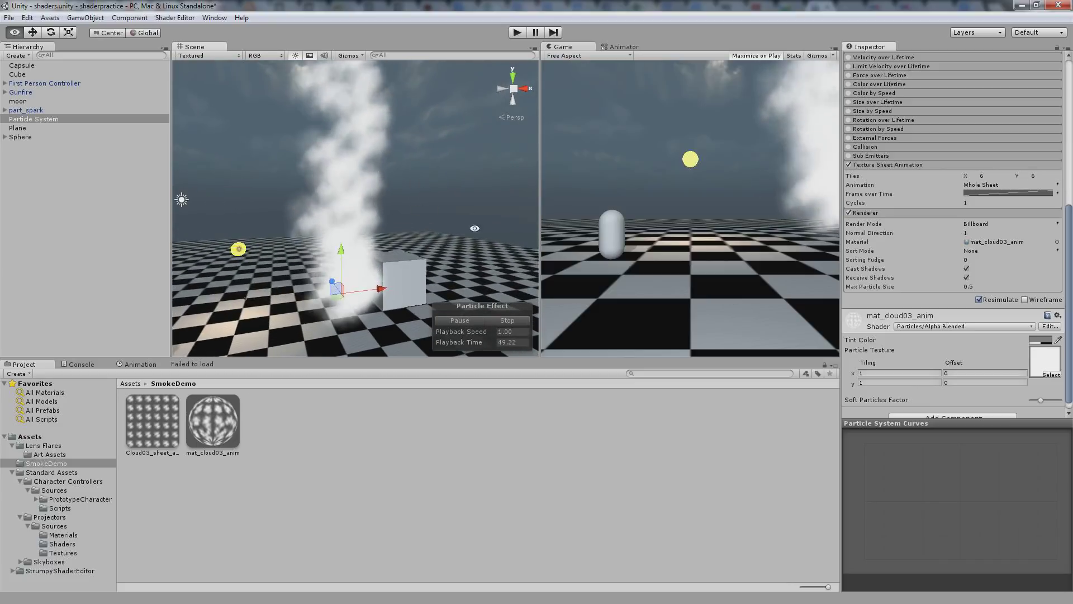
- Lower the particle system's emission rate to 2.99
{"action": "scroll", "coordinate": [1012, 149], "scroll_direction": "up", "scroll_amount": 7}
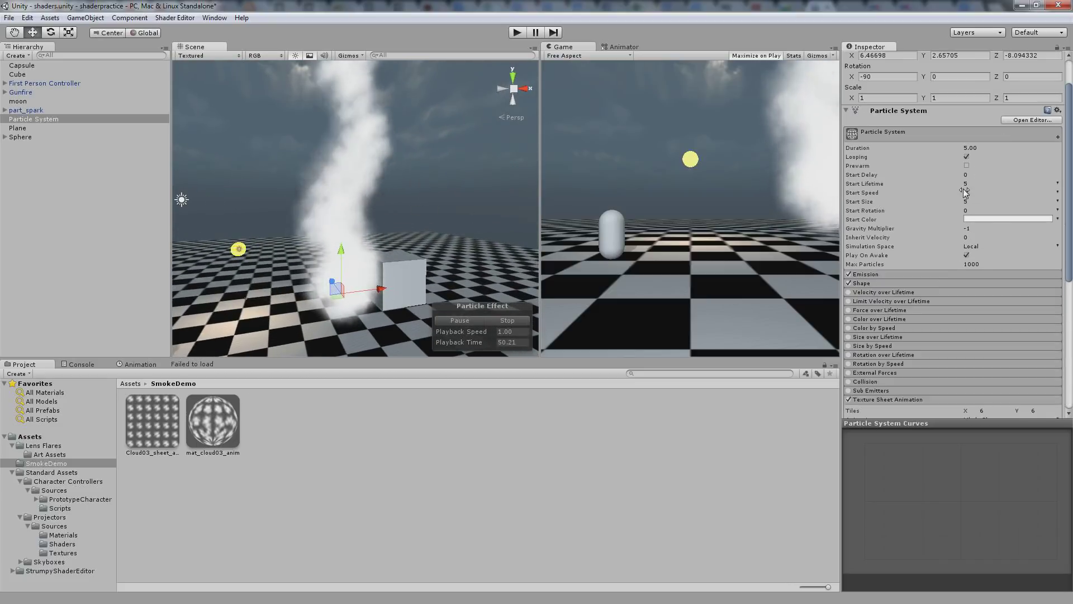
{"action": "left_click", "coordinate": [870, 277]}
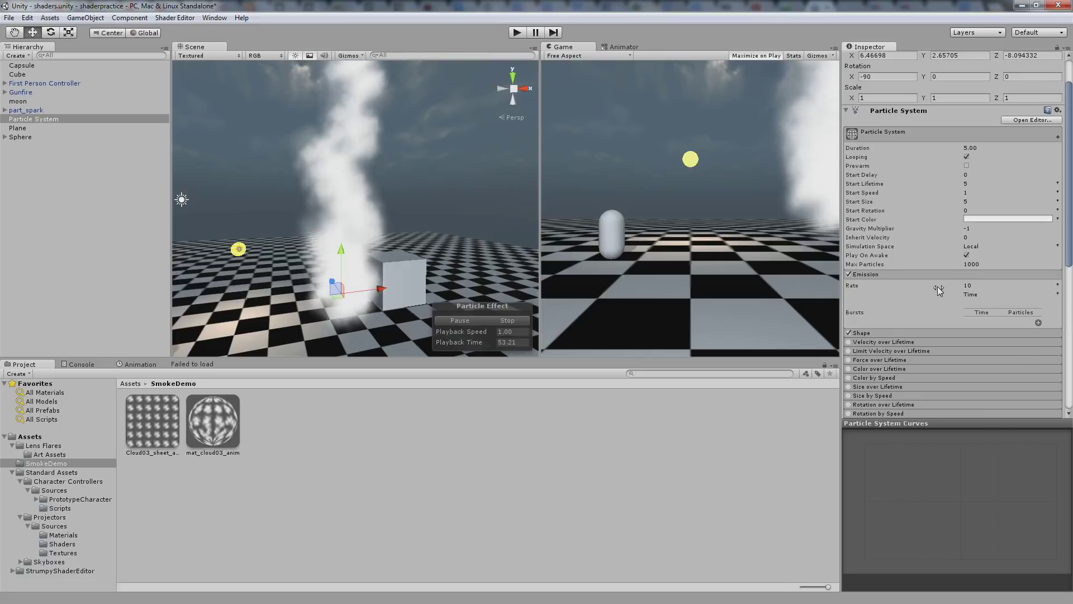
{"action": "left_click_drag", "start_coordinate": [937, 286], "coordinate": [774, 274]}
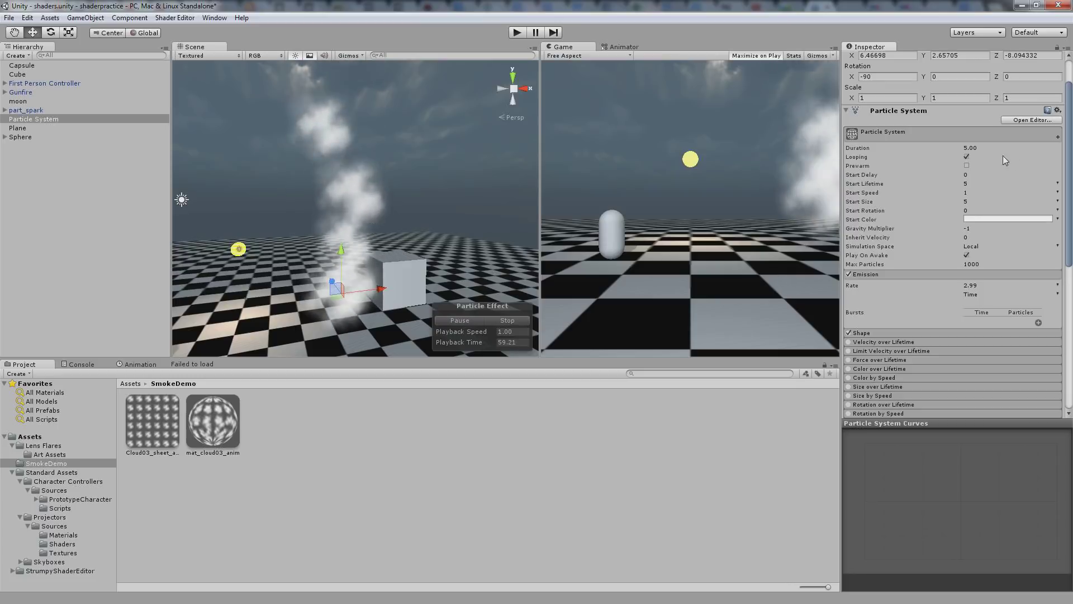
- Set the Texture Sheet Animation cycles to 5
{"action": "scroll", "coordinate": [951, 235], "scroll_direction": "down", "scroll_amount": 10}
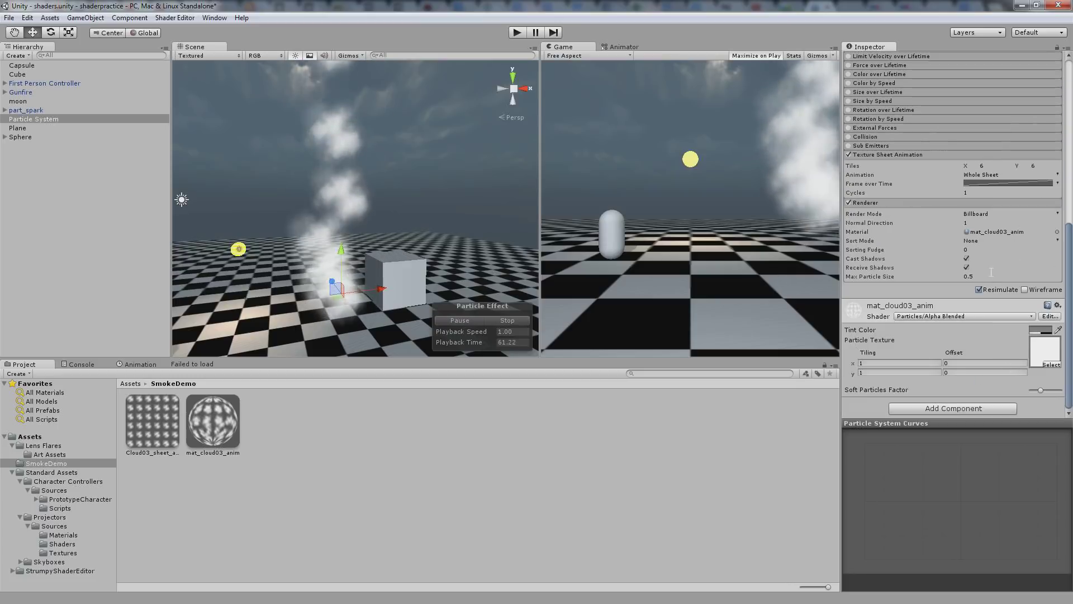
{"action": "scroll", "coordinate": [962, 229], "scroll_direction": "up", "scroll_amount": 4}
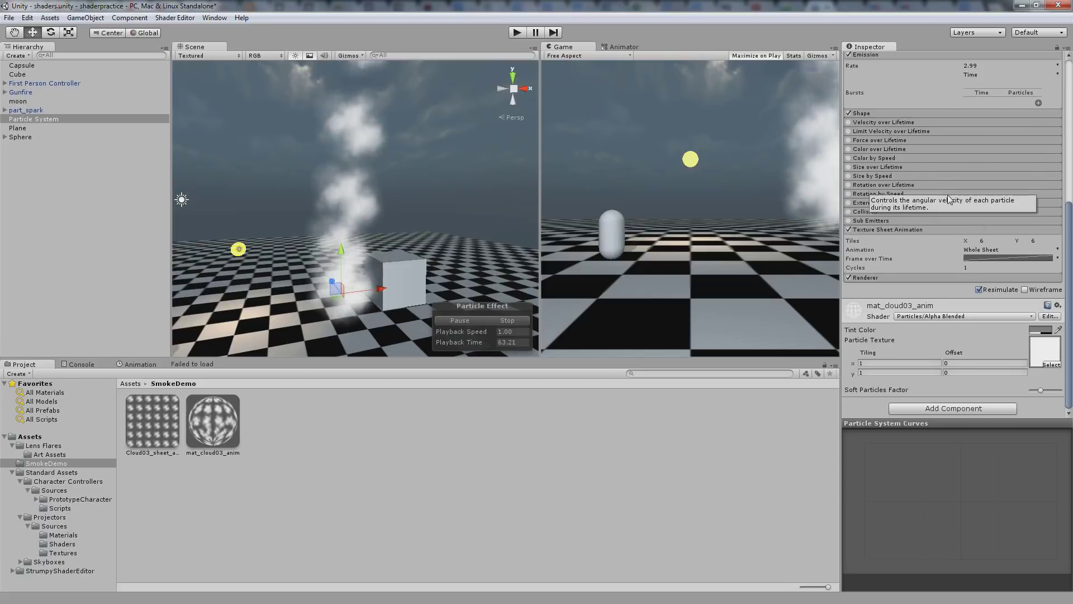
{"action": "scroll", "coordinate": [949, 198], "scroll_direction": "up", "scroll_amount": 3}
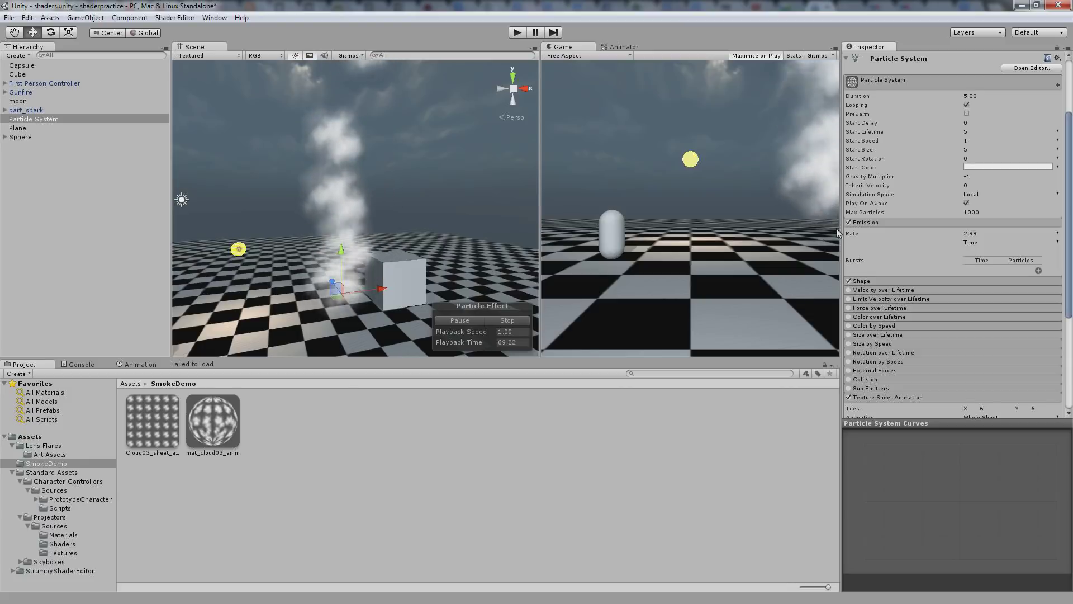
{"action": "scroll", "coordinate": [863, 232], "scroll_direction": "down", "scroll_amount": 5}
{"action": "left_click", "coordinate": [1060, 267]}
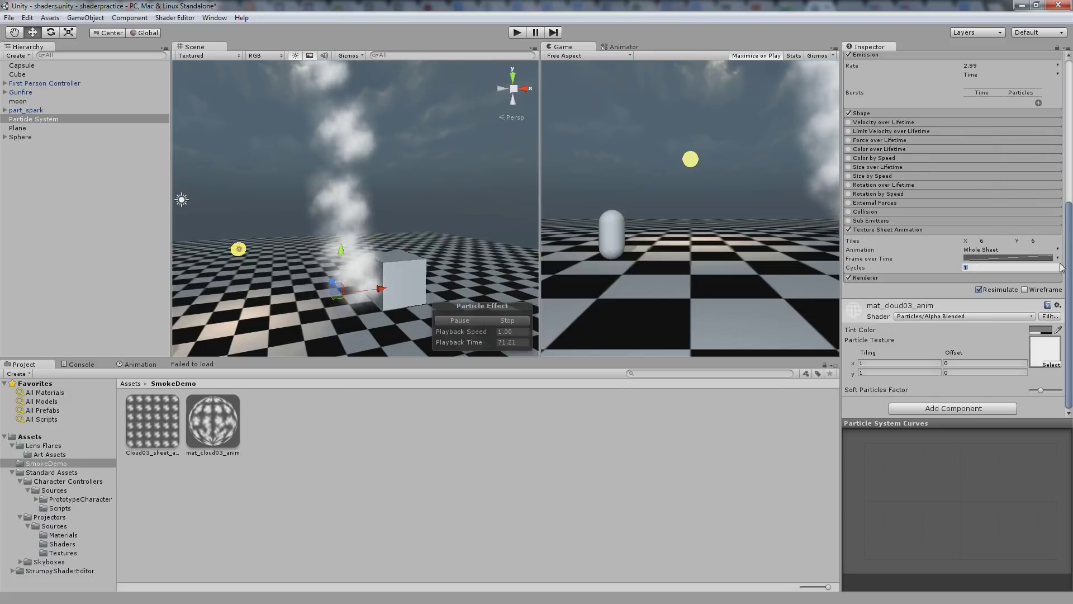
{"action": "type", "text": "5"}
{"action": "key", "text": "Return"}
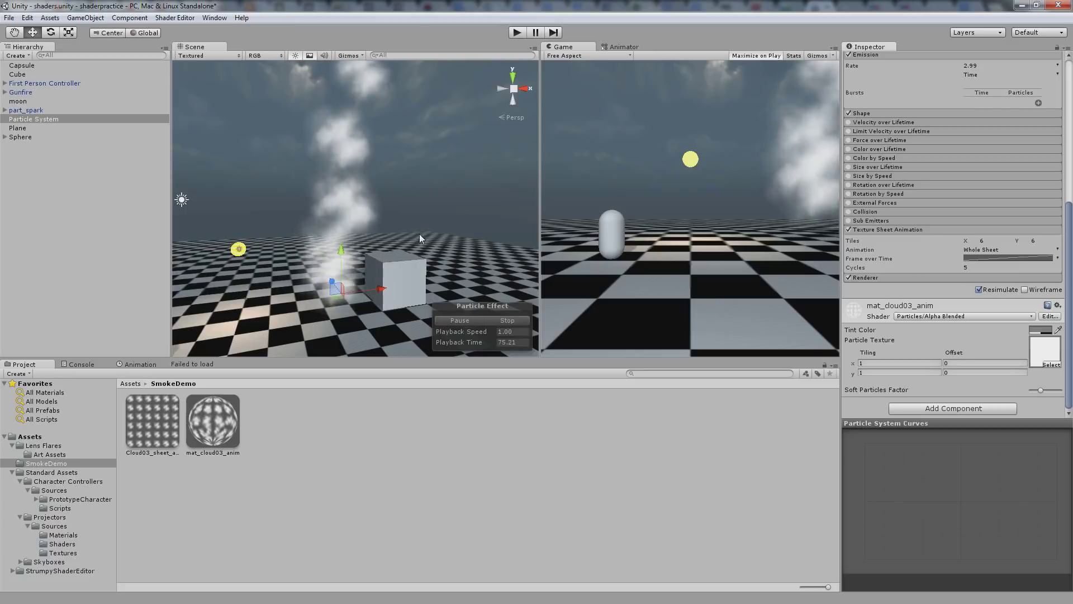
- Slow the particle preview to a playback speed of 0.21, examine the smoke animation from several angles, and restore the speed to 1
{"action": "left_click", "coordinate": [469, 333]}
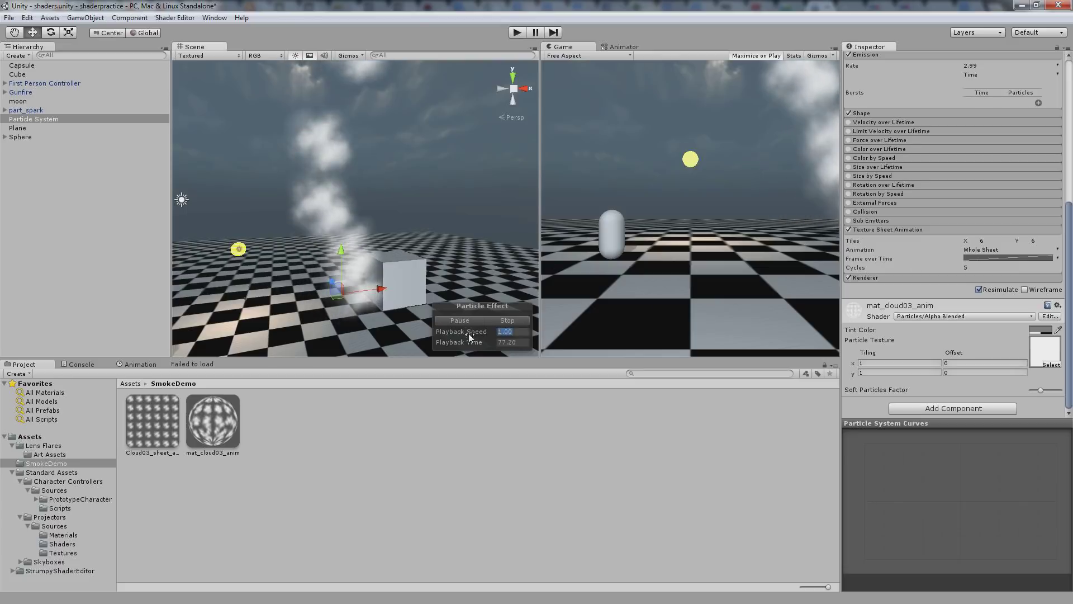
{"action": "left_click_drag", "start_coordinate": [442, 337], "coordinate": [442, 339]}
{"action": "scroll", "coordinate": [353, 171], "scroll_direction": "up", "scroll_amount": 5}
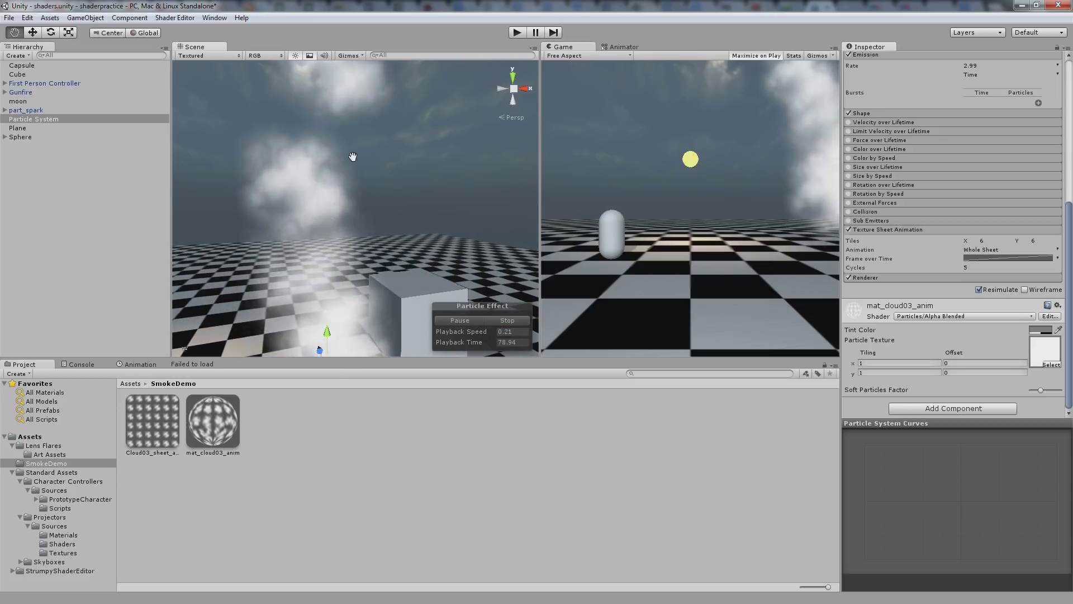
{"action": "left_click_drag", "start_coordinate": [353, 159], "coordinate": [417, 235]}
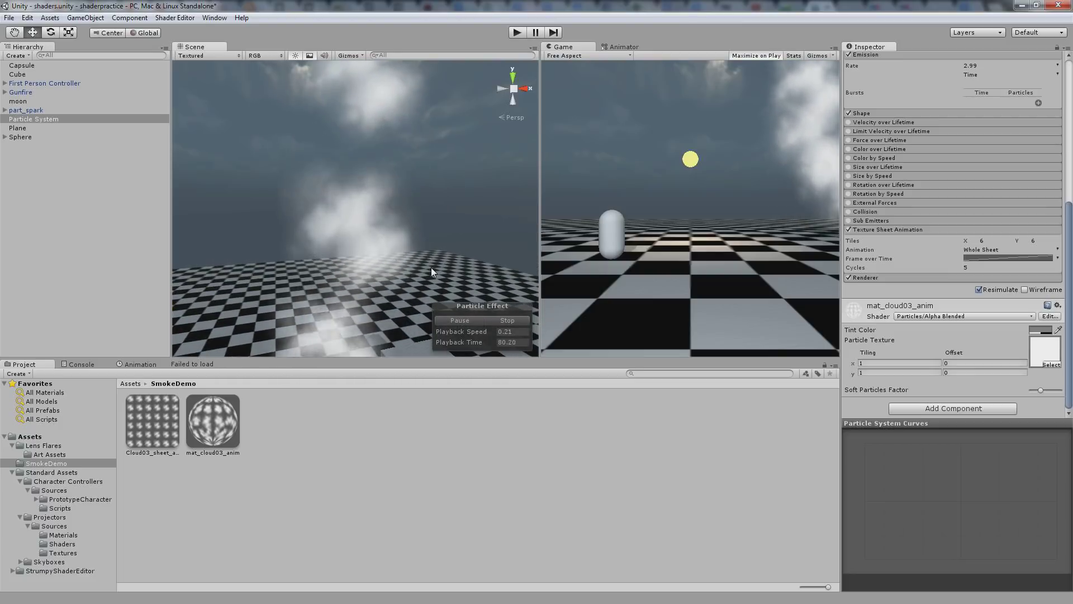
{"action": "scroll", "coordinate": [431, 268], "scroll_direction": "down", "scroll_amount": 4}
{"action": "left_click_drag", "start_coordinate": [447, 271], "coordinate": [315, 184]}
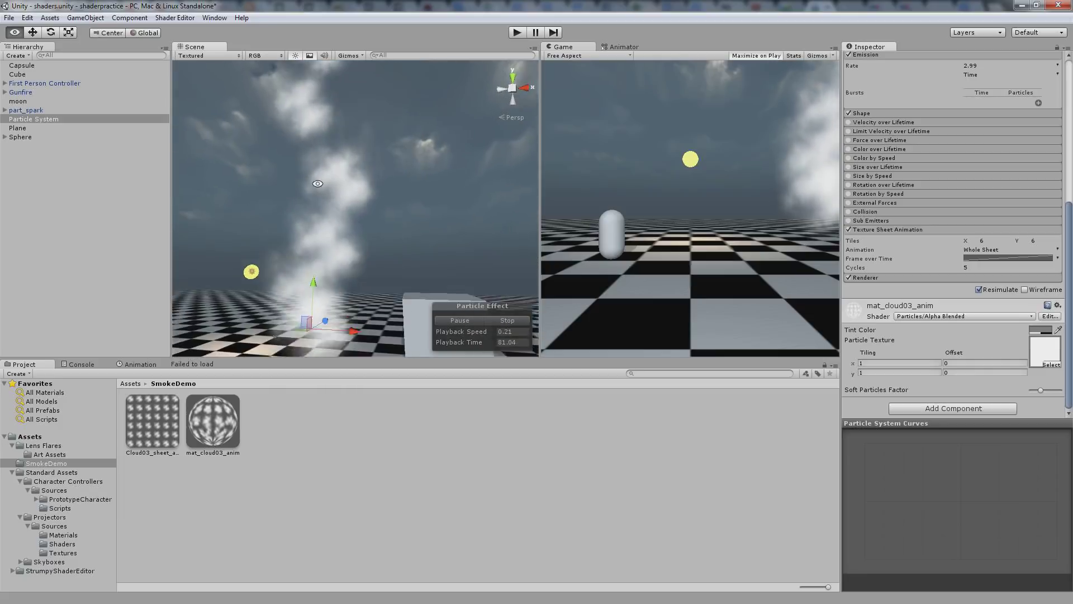
{"action": "left_click_drag", "start_coordinate": [376, 230], "coordinate": [366, 198]}
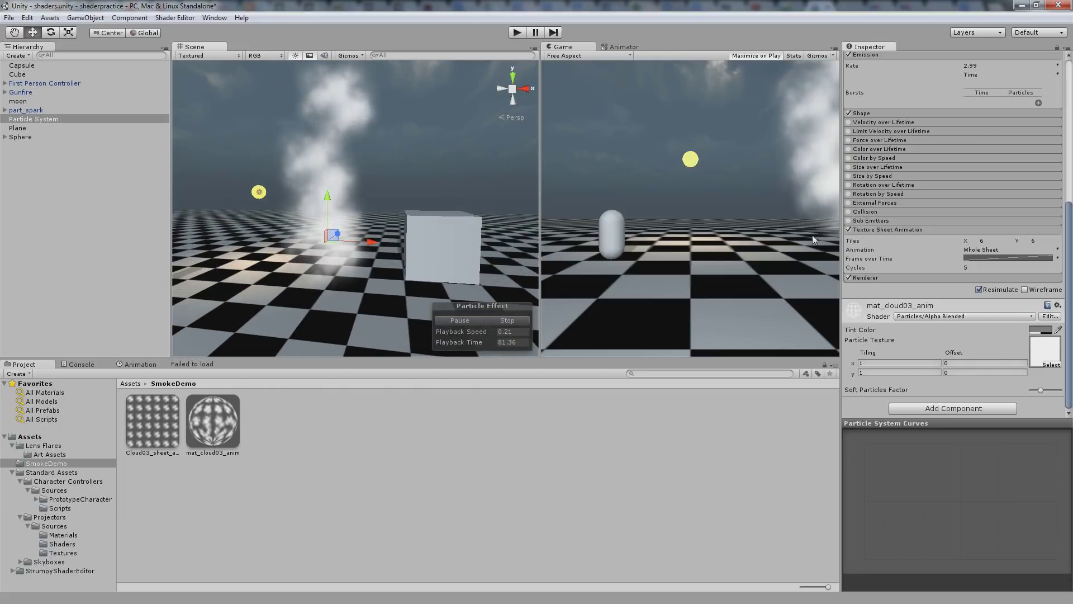
{"action": "left_click", "coordinate": [517, 332]}
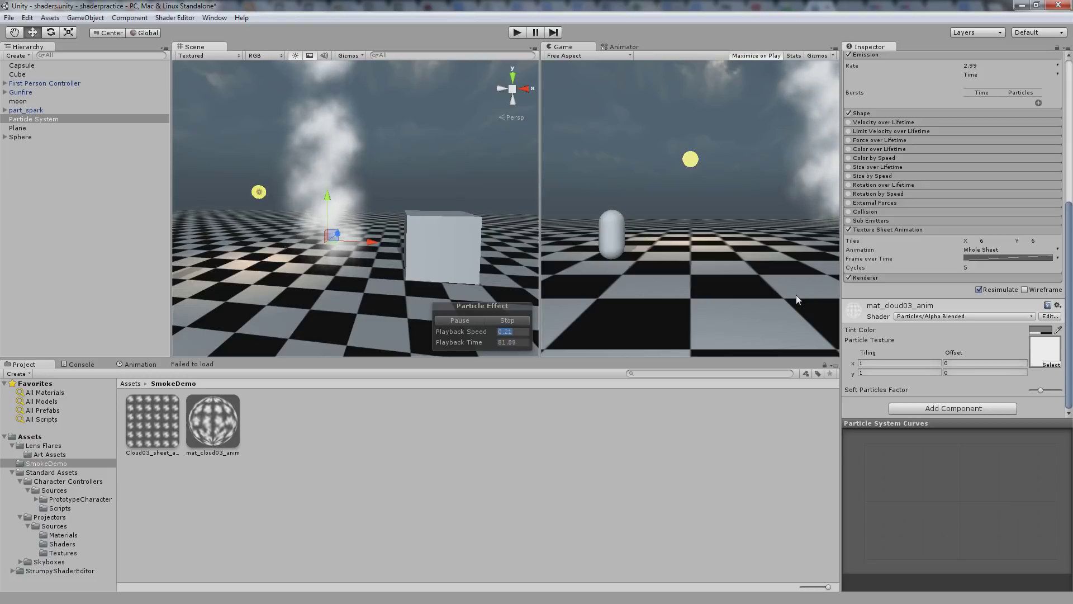
{"action": "type", "text": "1"}
{"action": "key", "text": "Return"}
- Change the start rotation to Random Between Two Constants with the values -360 and 360
{"action": "scroll", "coordinate": [986, 270], "scroll_direction": "up", "scroll_amount": 10}
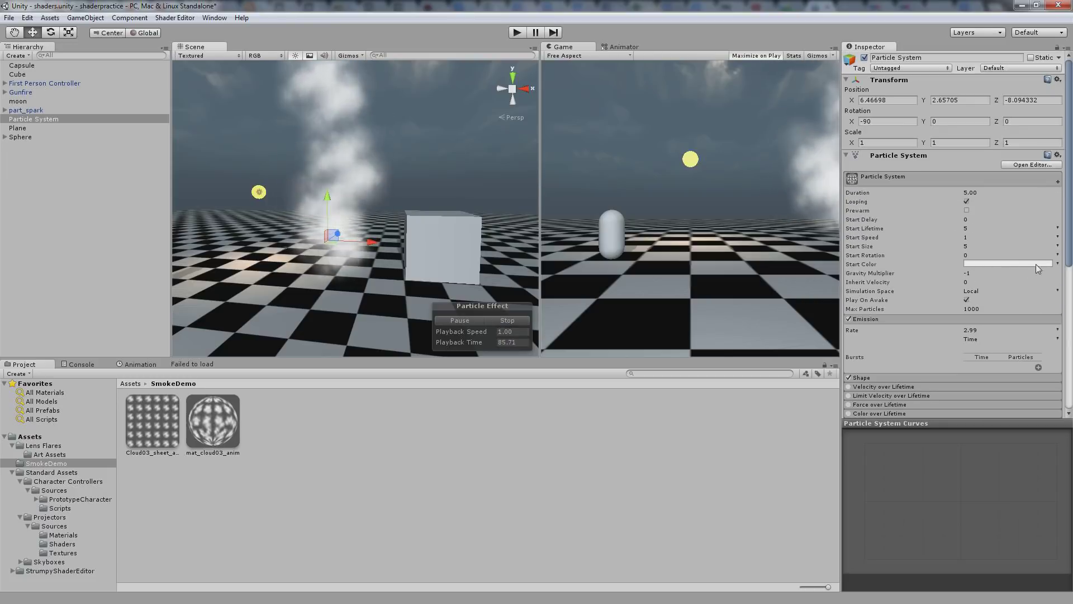
{"action": "left_click", "coordinate": [1057, 258]}
{"action": "left_click", "coordinate": [998, 287]}
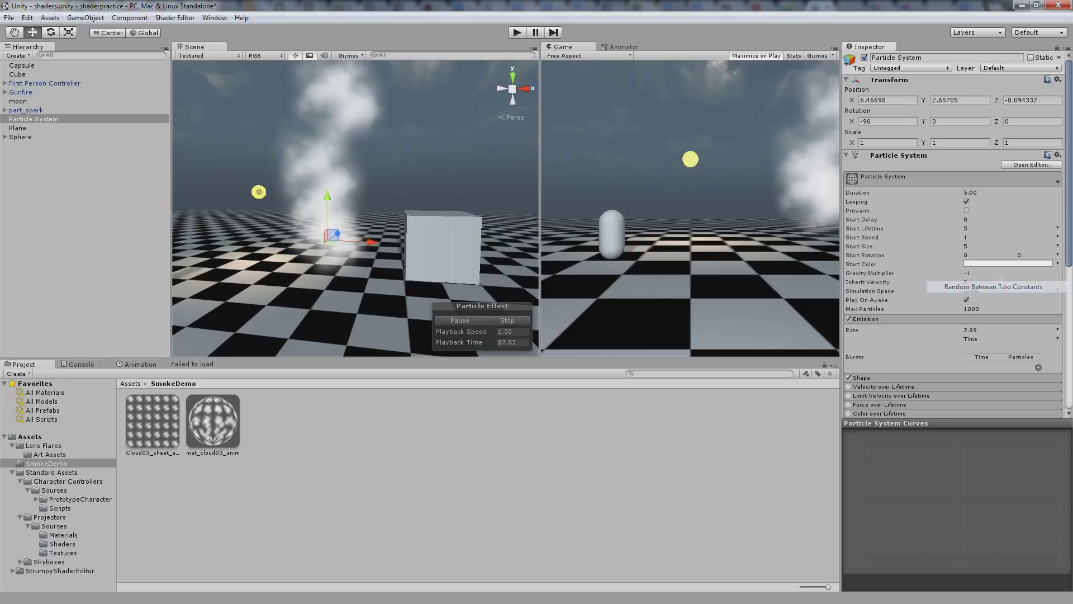
{"action": "type", "text": "-360"}
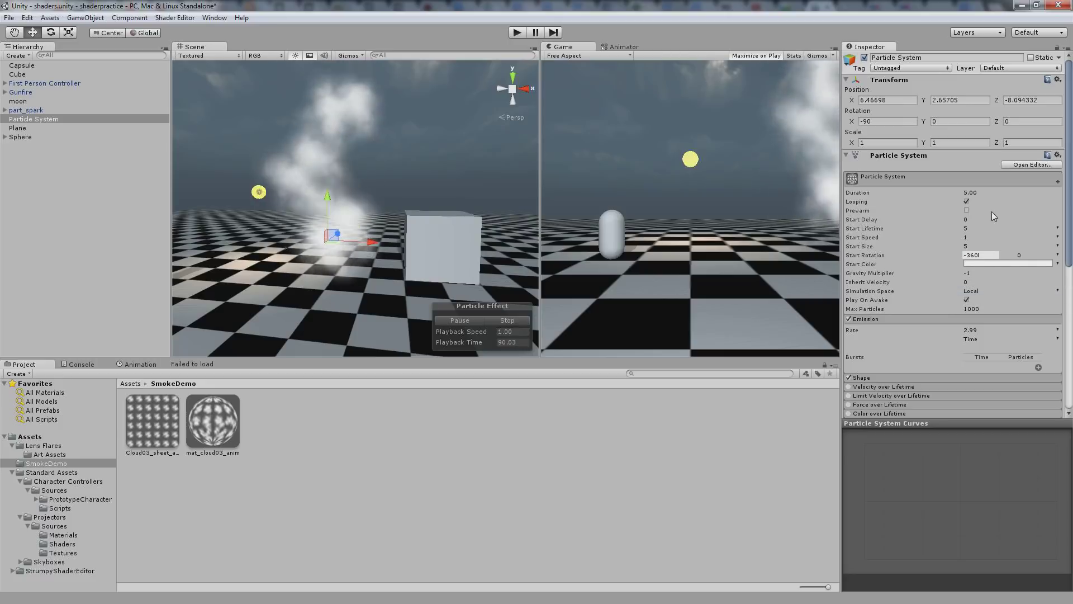
{"action": "key", "text": "Tab"}
{"action": "type", "text": "360"}
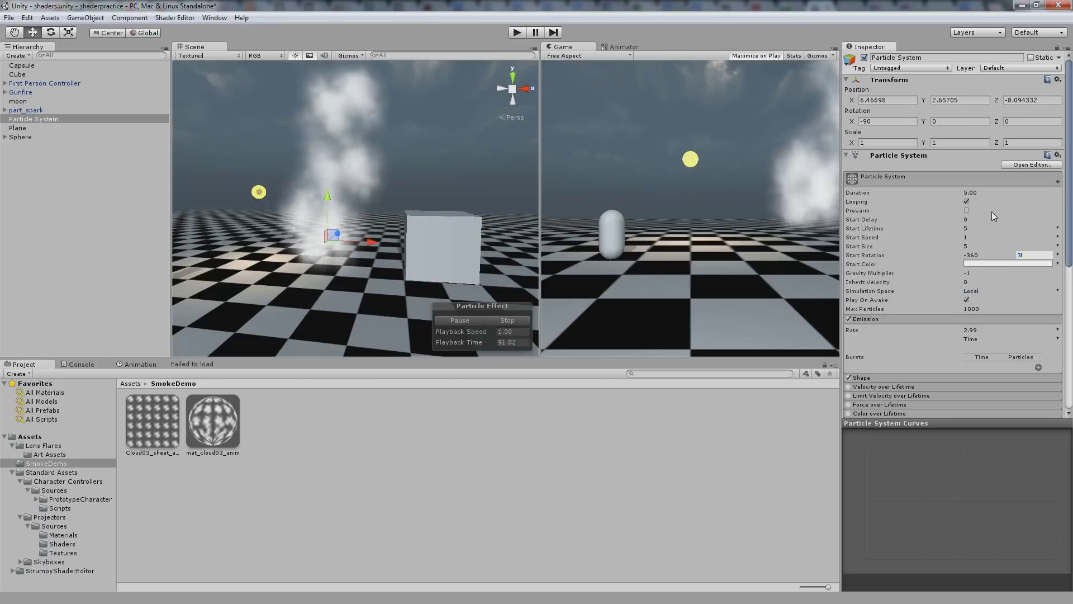
{"action": "scroll", "coordinate": [397, 161], "scroll_direction": "down", "scroll_amount": 3}
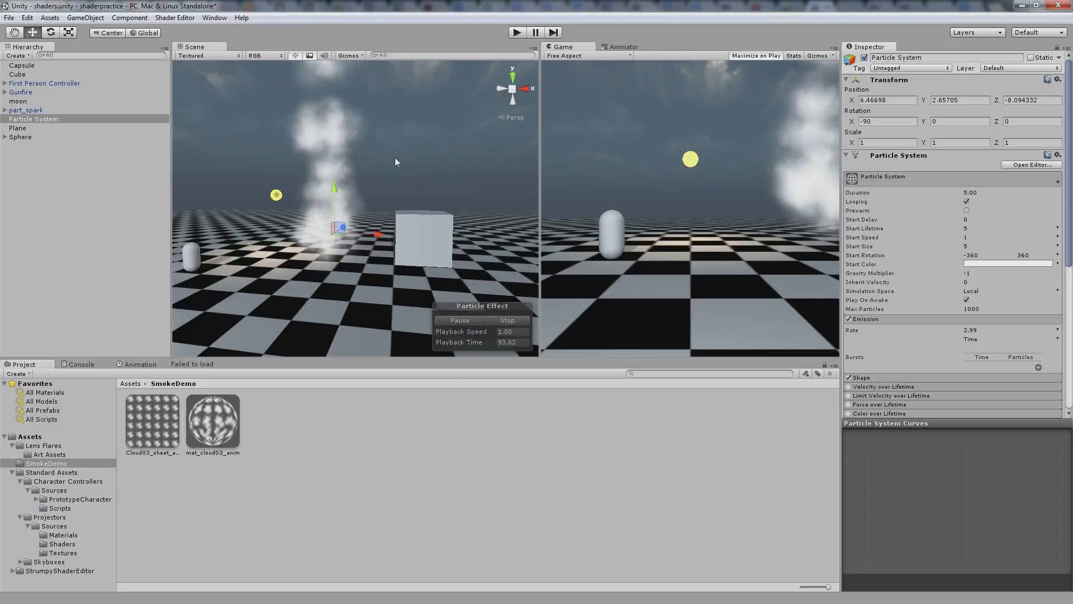
{"action": "left_click_drag", "start_coordinate": [396, 161], "coordinate": [421, 157]}
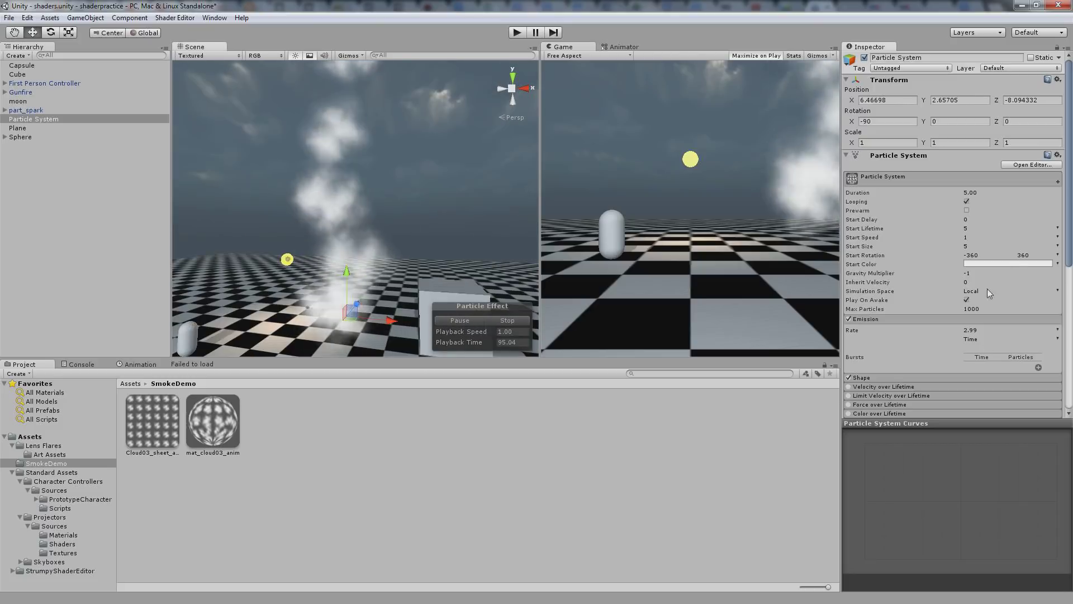
{"action": "left_click", "coordinate": [1008, 263]}
{"action": "left_click_drag", "start_coordinate": [821, 304], "coordinate": [637, 316]}
{"action": "mouse_move", "coordinate": [585, 254]}
{"action": "left_mouse_down"}
{"action": "mouse_move", "coordinate": [549, 202]}
{"action": "mouse_move", "coordinate": [821, 278]}
{"action": "mouse_move", "coordinate": [649, 425]}
{"action": "mouse_move", "coordinate": [978, 217]}
{"action": "mouse_move", "coordinate": [586, 168]}
{"action": "mouse_move", "coordinate": [922, 295]}
{"action": "mouse_move", "coordinate": [602, 176]}
{"action": "left_mouse_up"}
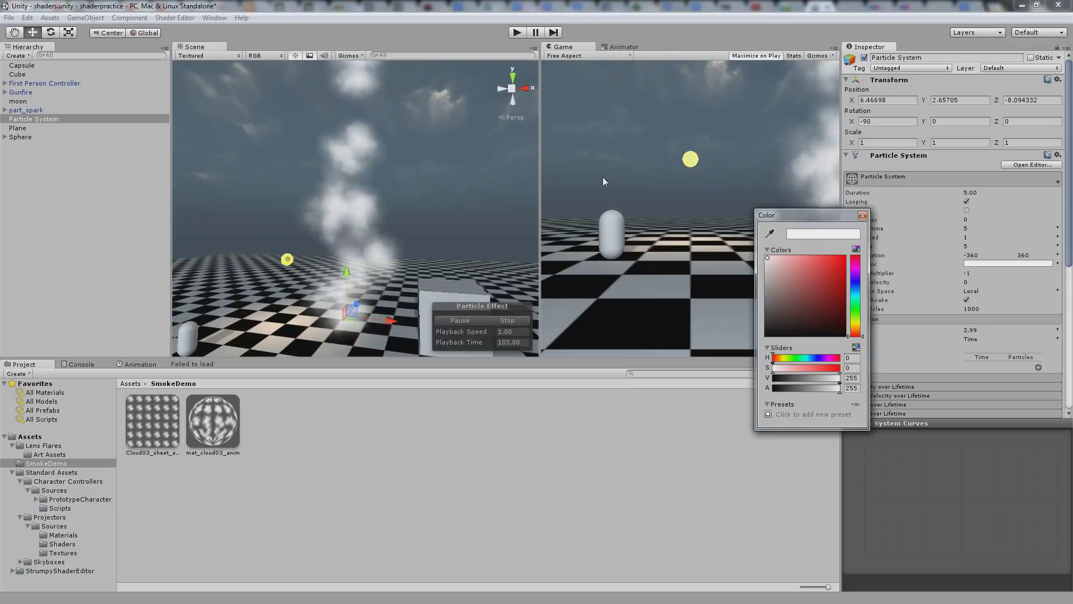
{"action": "left_click", "coordinate": [624, 489]}
- Enable Color over Lifetime and add five alpha keys between the two ends of its color gradient
{"action": "scroll", "coordinate": [954, 276], "scroll_direction": "down", "scroll_amount": 1}
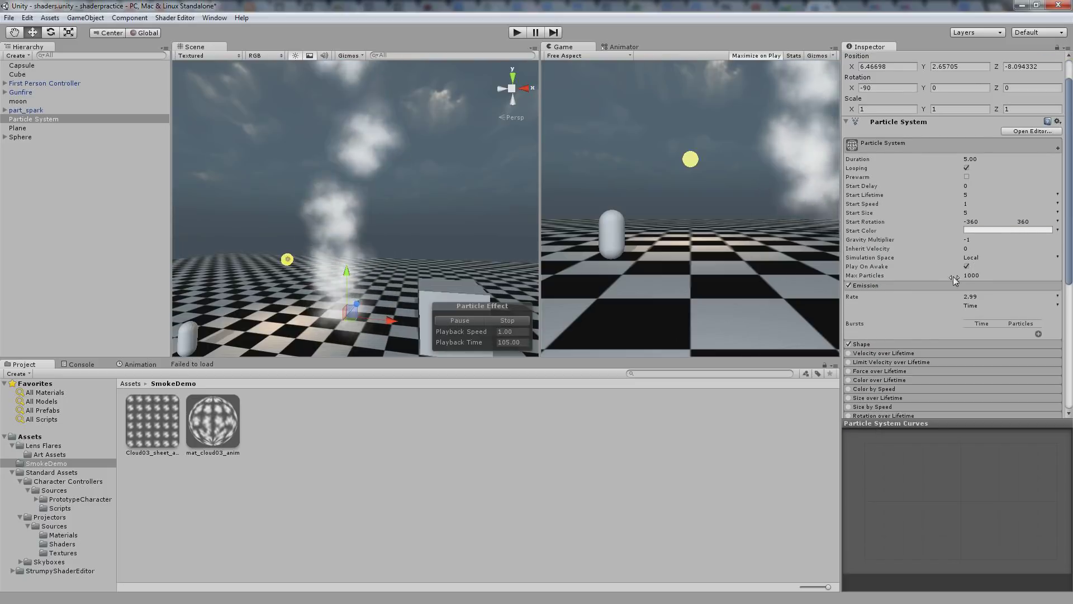
{"action": "scroll", "coordinate": [946, 297], "scroll_direction": "down", "scroll_amount": 3}
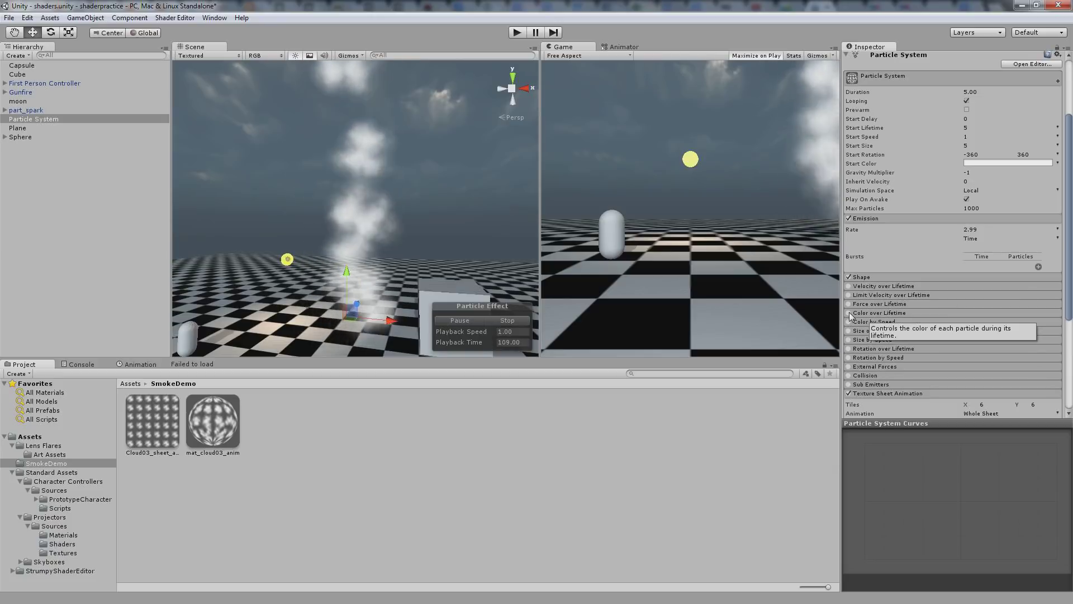
{"action": "left_click", "coordinate": [929, 314]}
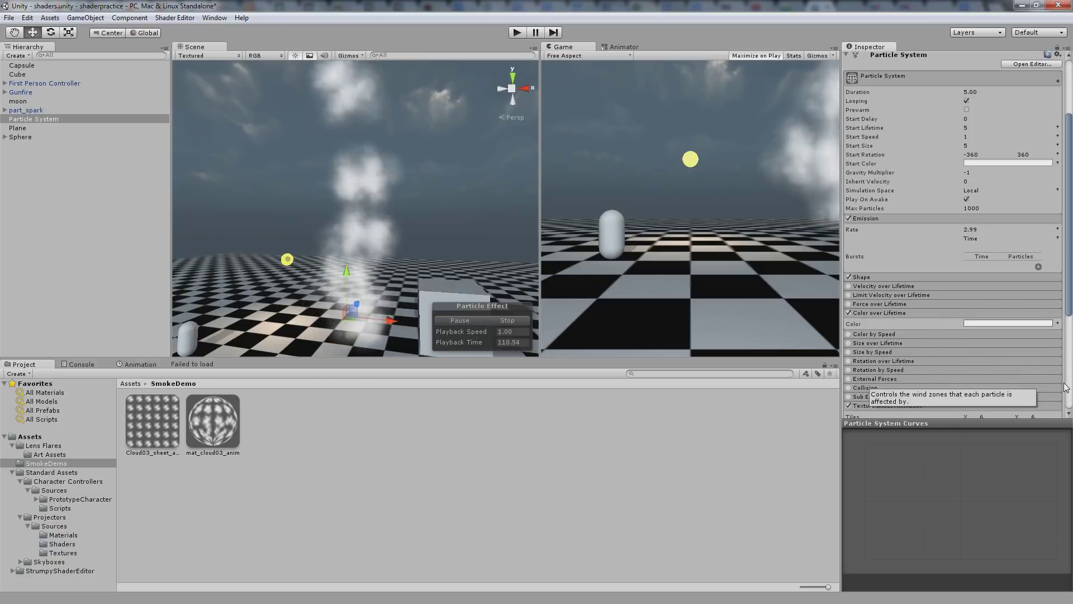
{"action": "left_click", "coordinate": [1007, 323]}
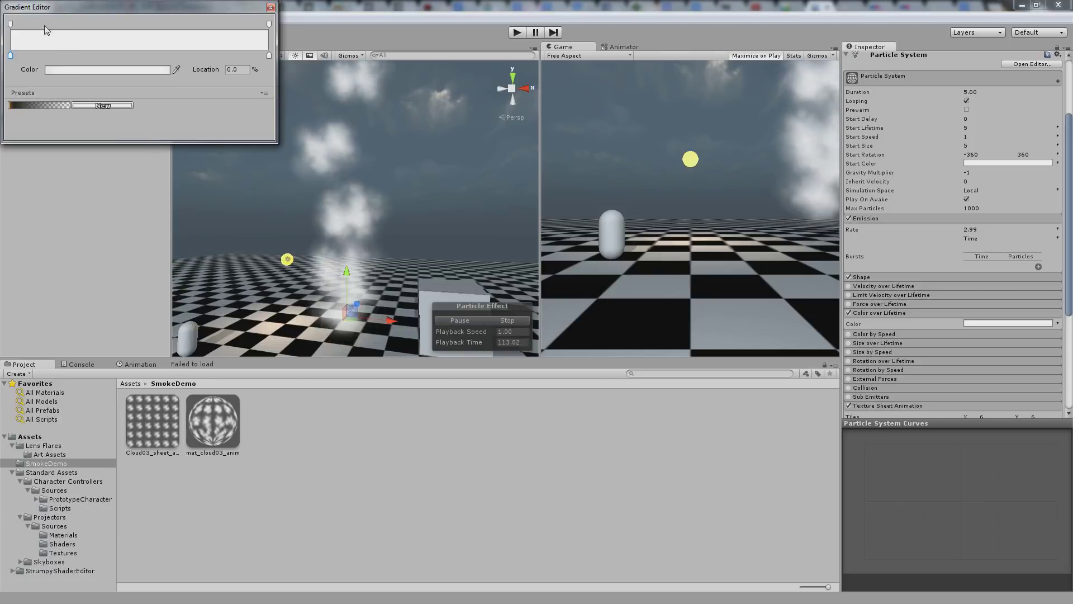
{"action": "left_click", "coordinate": [147, 24]}
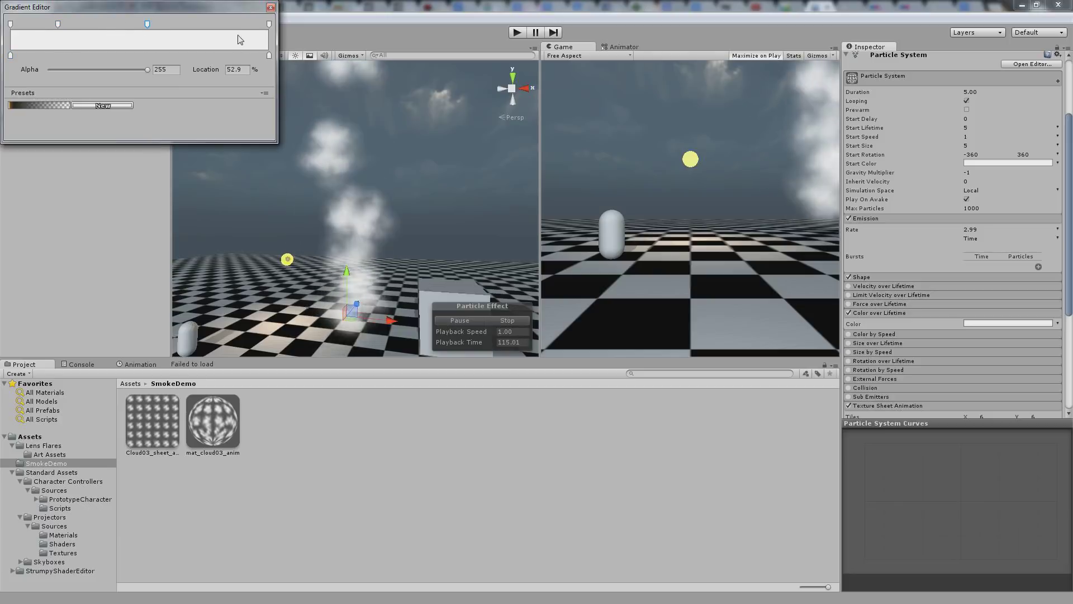
{"action": "left_click", "coordinate": [246, 25]}
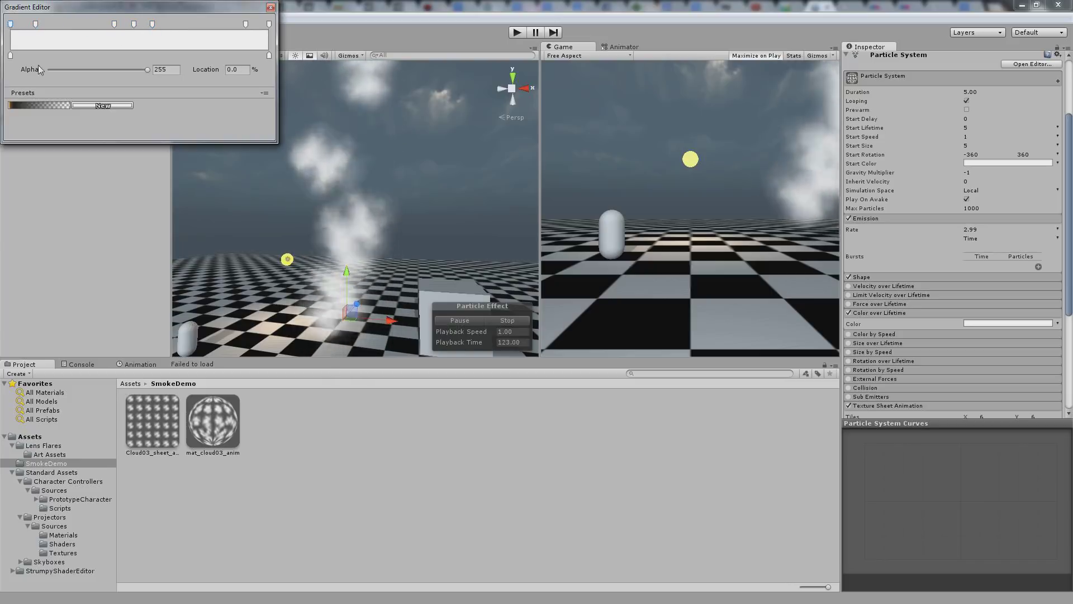
- Set the gradient's first and last alpha keys to 0 and the key at about 91% to alpha 224
{"action": "left_click_drag", "start_coordinate": [141, 71], "coordinate": [4, 58]}
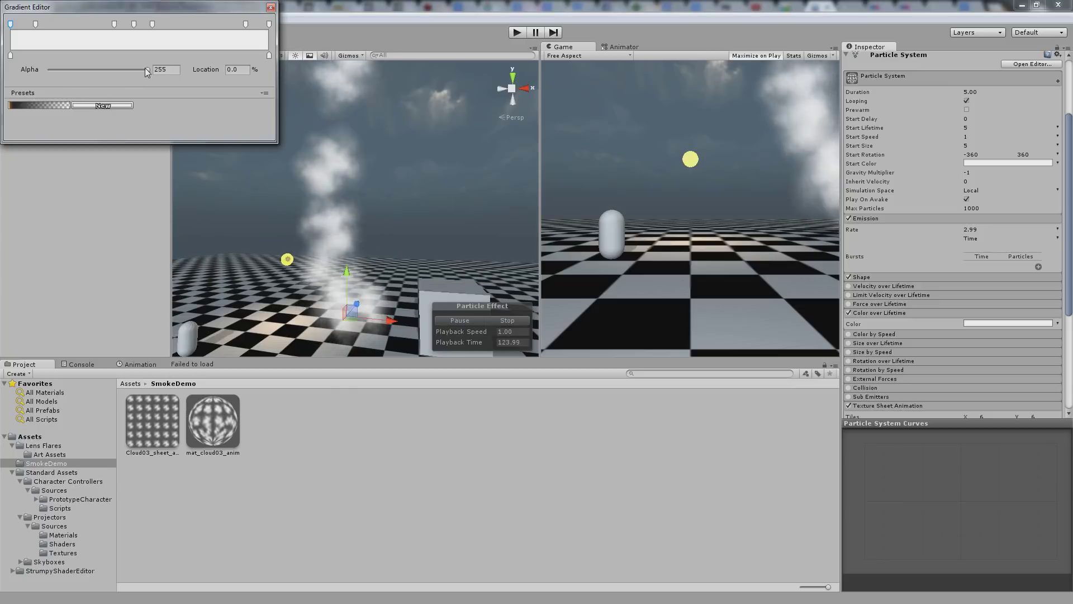
{"action": "left_click", "coordinate": [269, 24]}
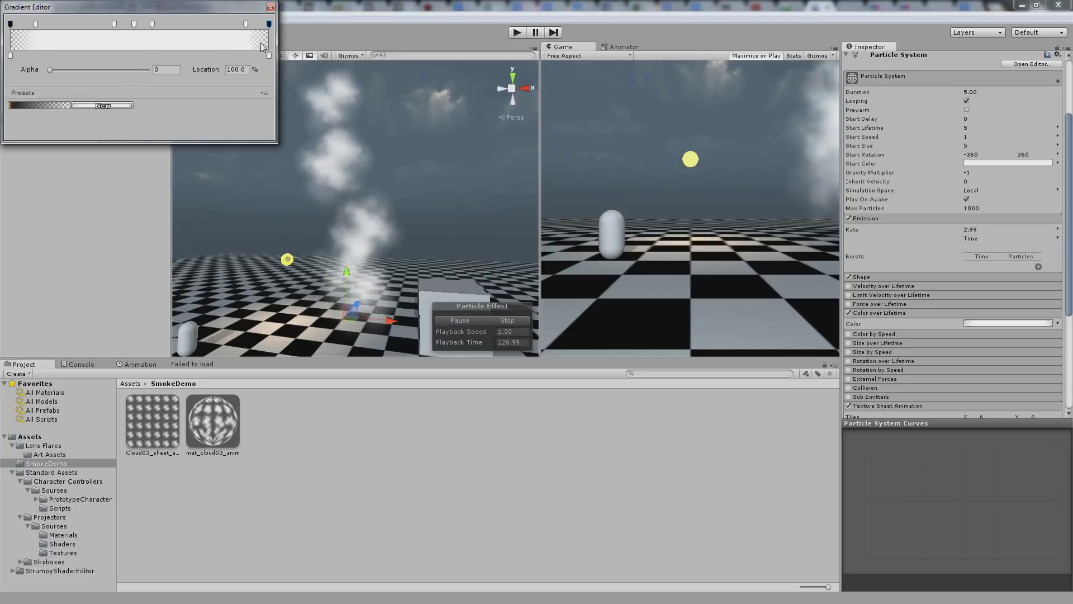
{"action": "left_click_drag", "start_coordinate": [132, 70], "coordinate": [128, 70]}
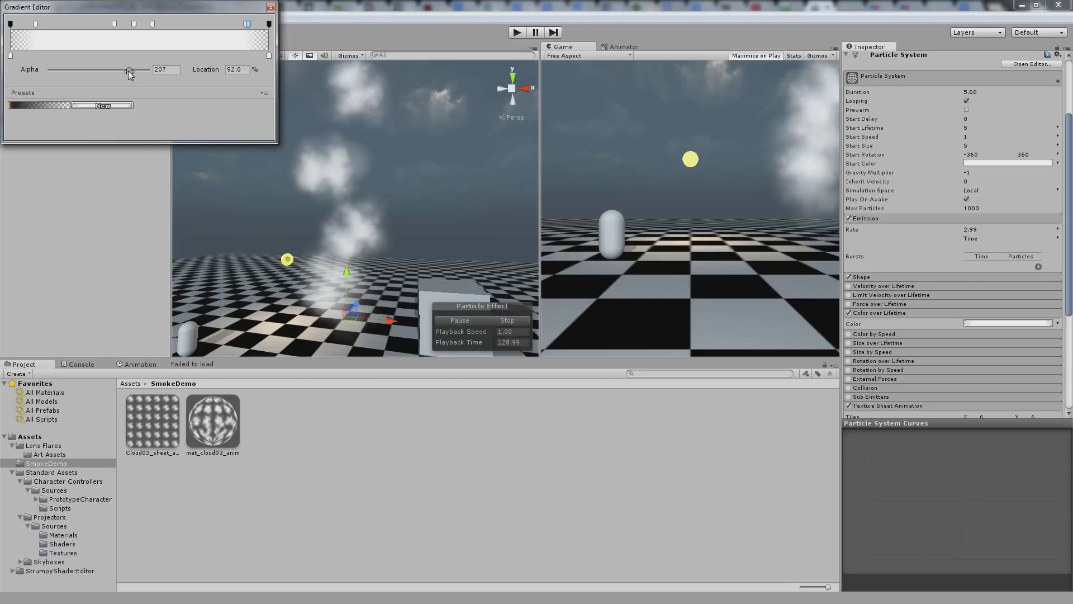
{"action": "left_click_drag", "start_coordinate": [247, 24], "coordinate": [244, 24]}
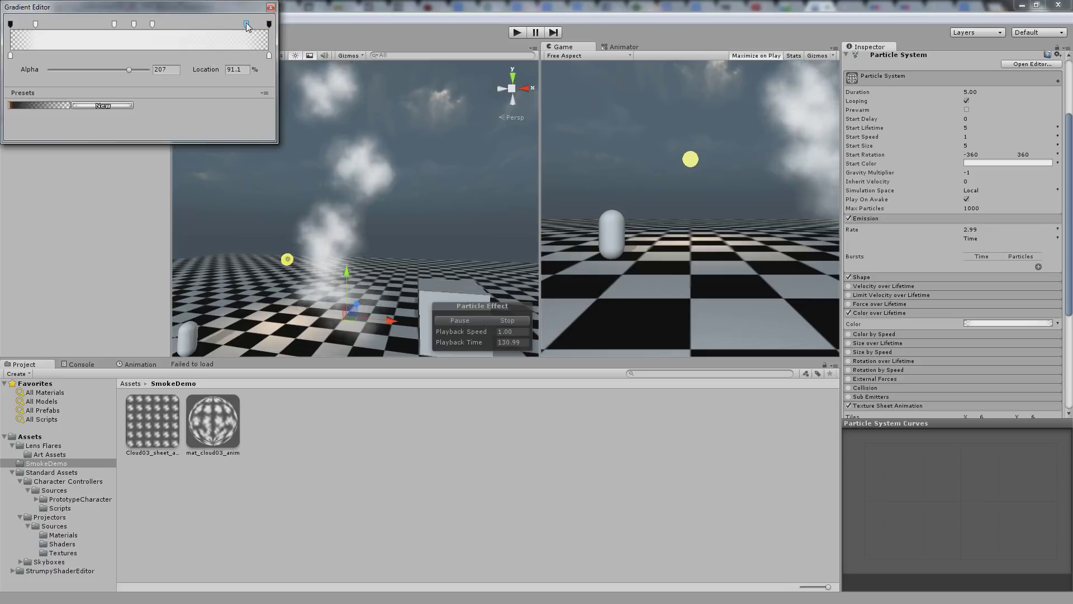
{"action": "left_click_drag", "start_coordinate": [137, 69], "coordinate": [137, 69]}
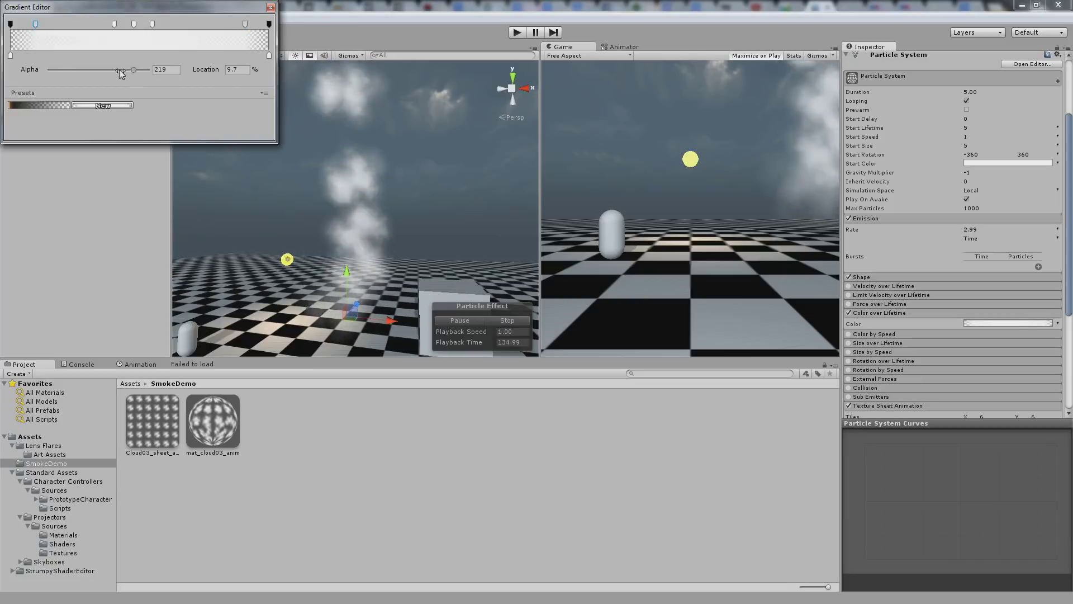
- Lower the gradient's alpha to 34 at 9.7% and 213 at 54.9%, and reduce the alpha of the 40.2% key
{"action": "left_click", "coordinate": [114, 24]}
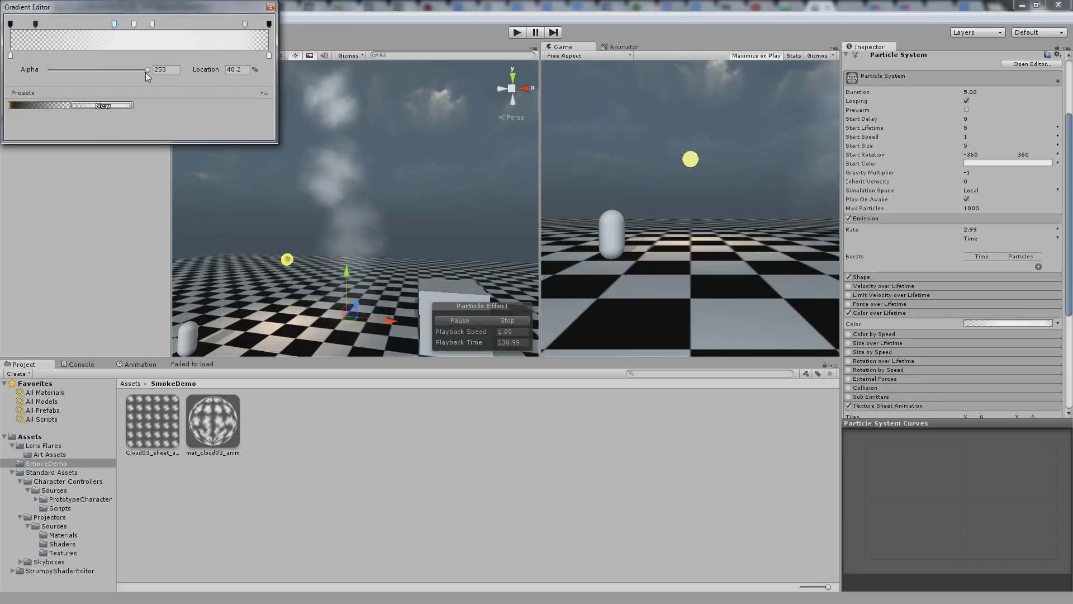
{"action": "left_click", "coordinate": [152, 24]}
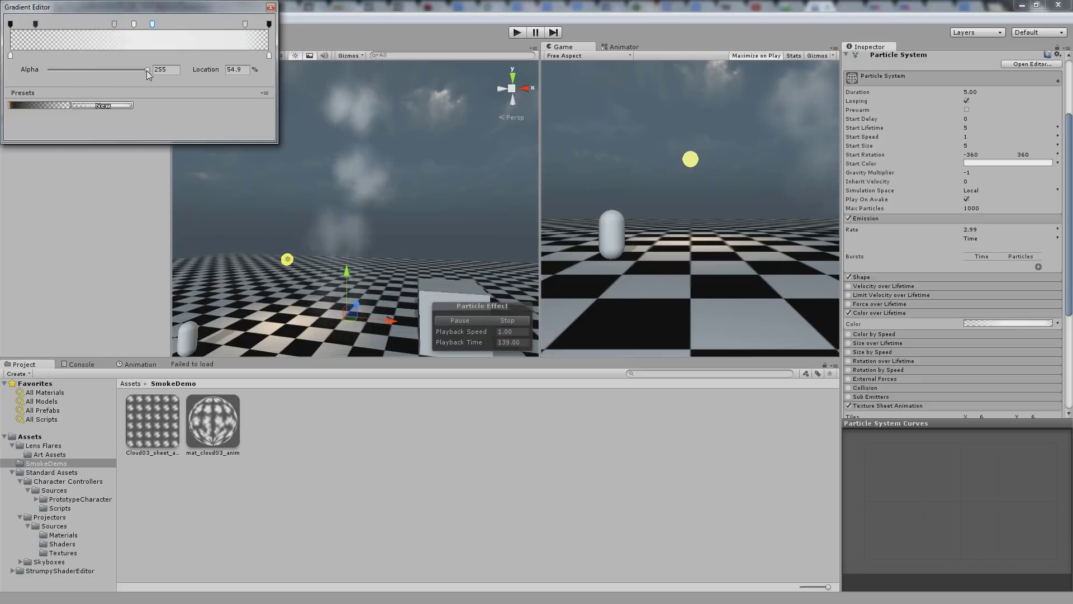
{"action": "left_click_drag", "start_coordinate": [133, 69], "coordinate": [130, 69]}
- Enable Limit Velocity over Lifetime for the particle system and set its Dampen value to 0.1
{"action": "scroll", "coordinate": [358, 208], "scroll_direction": "down", "scroll_amount": 5}
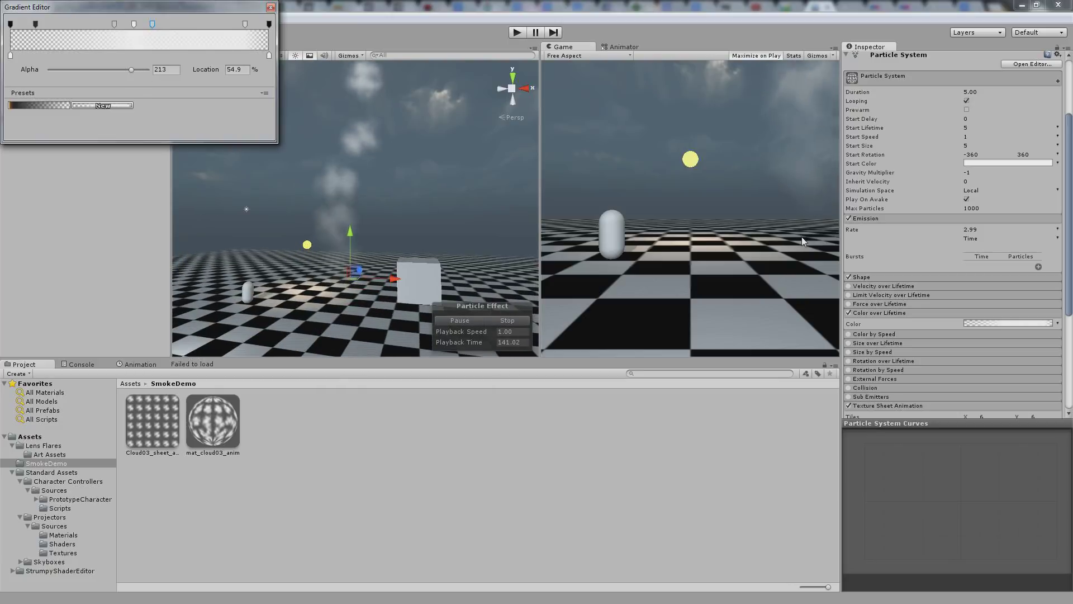
{"action": "left_click", "coordinate": [851, 295]}
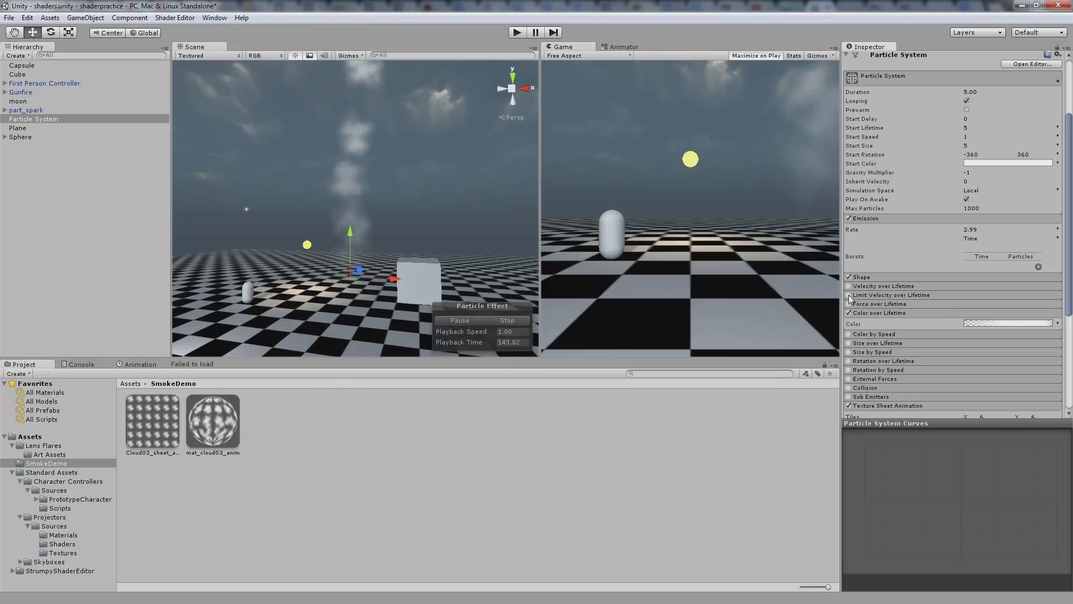
{"action": "left_click", "coordinate": [888, 297]}
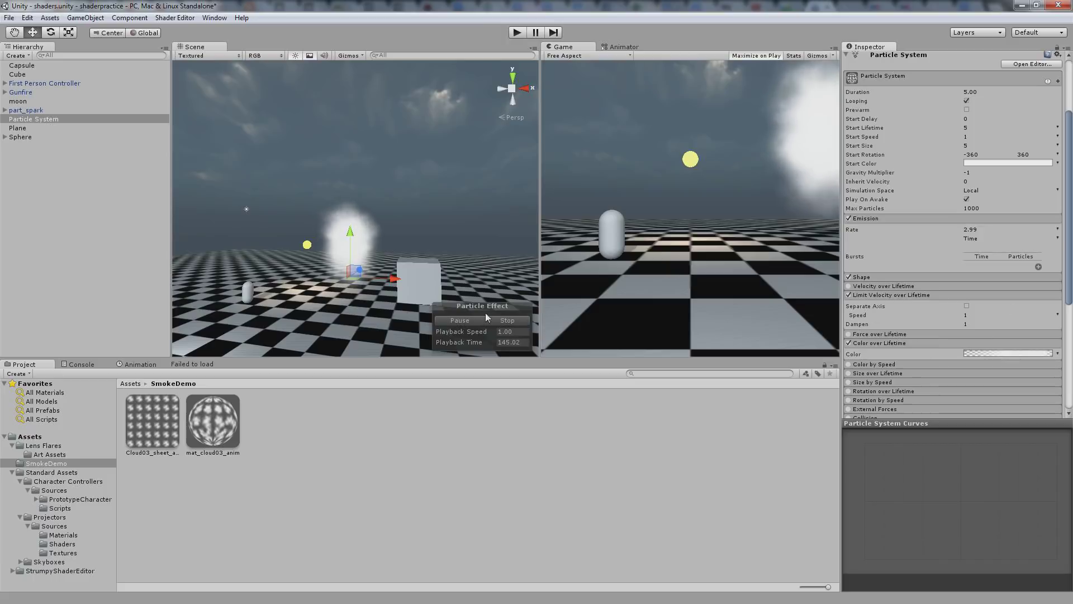
{"action": "left_click", "coordinate": [1058, 315]}
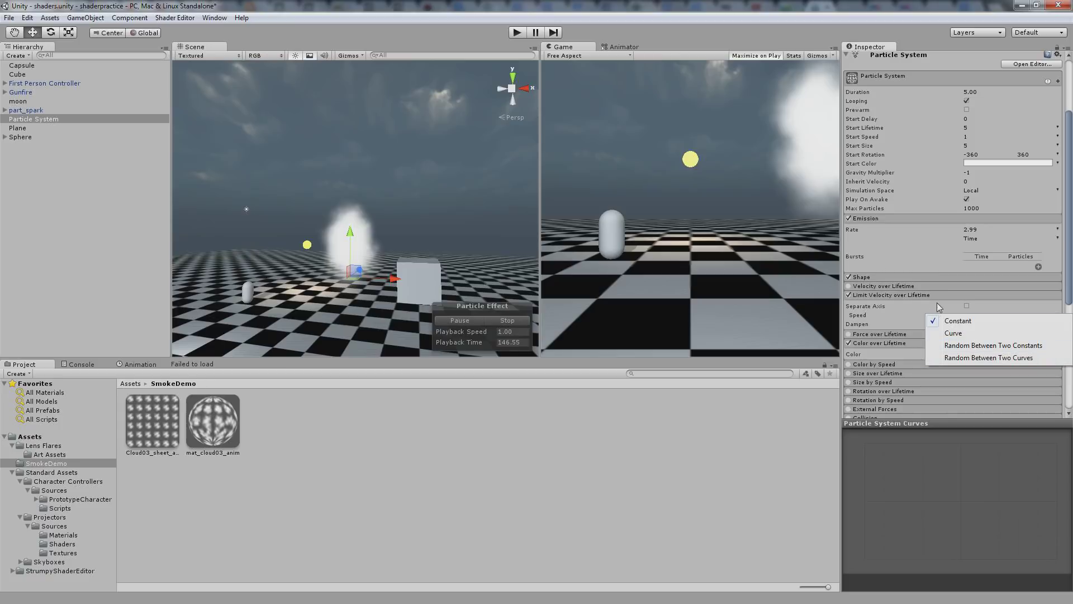
{"action": "left_click", "coordinate": [894, 329]}
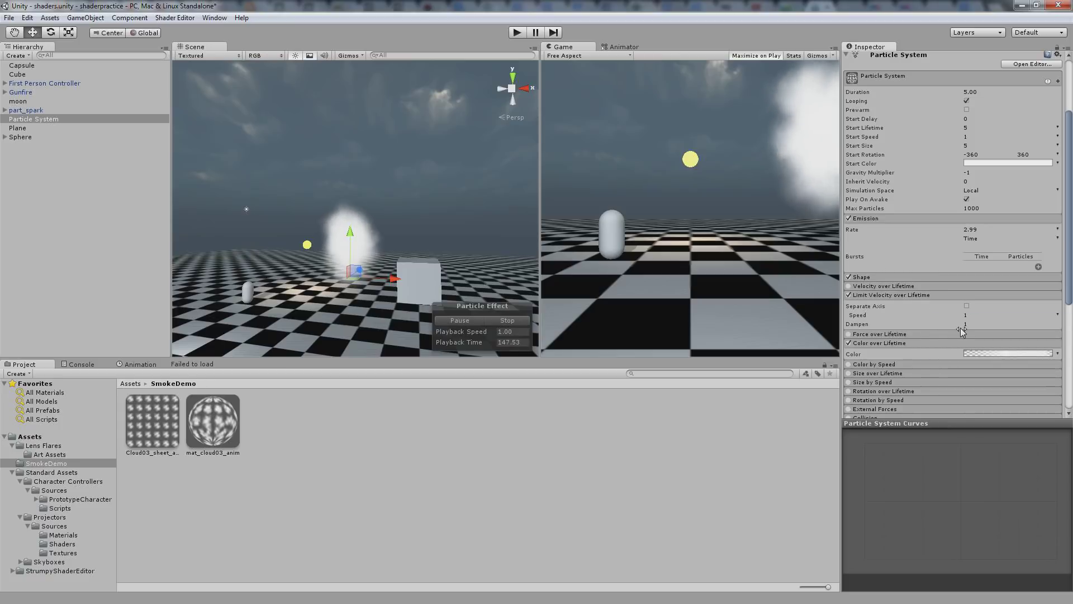
{"action": "left_click", "coordinate": [1058, 315]}
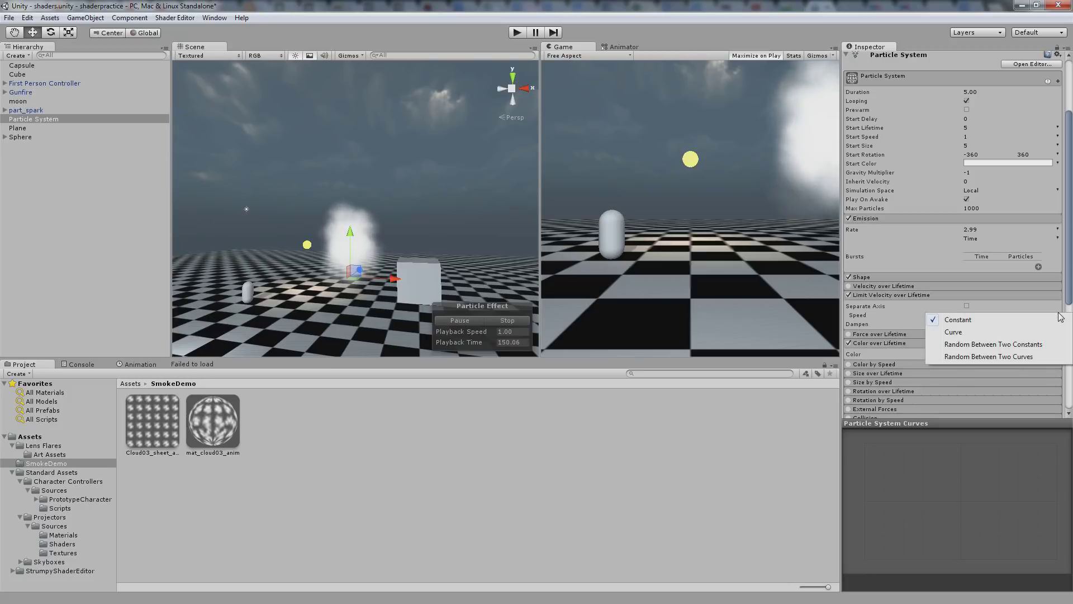
{"action": "left_click", "coordinate": [997, 317]}
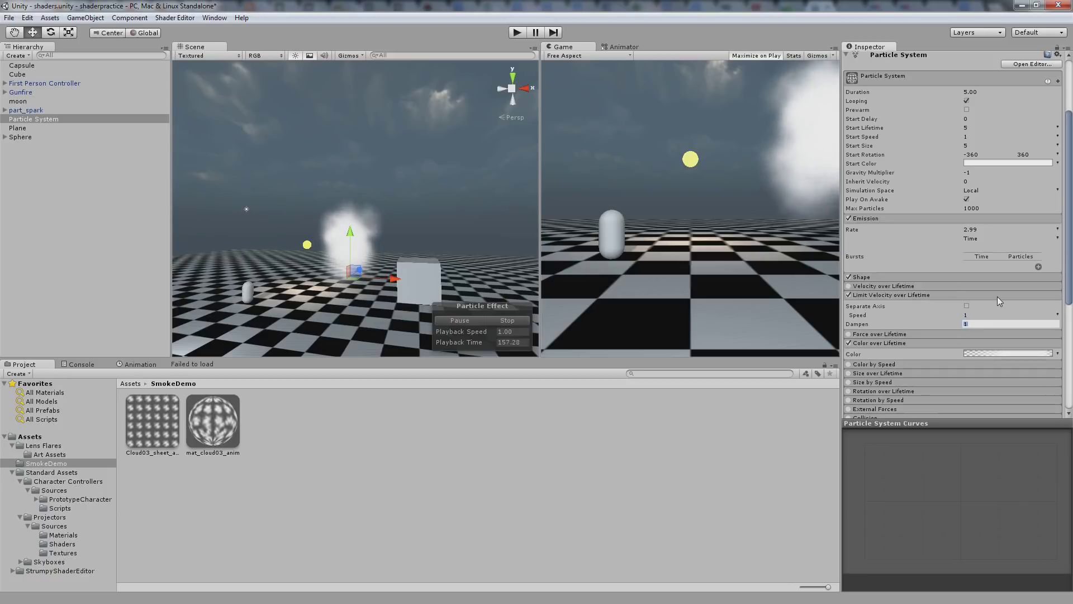
{"action": "type", "text": ".1"}
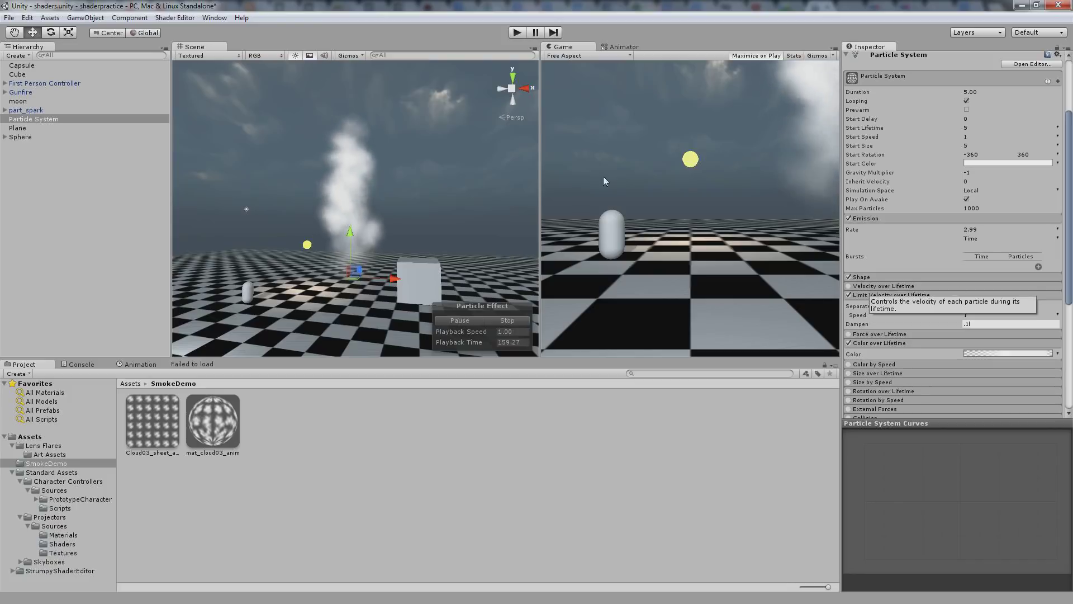
- Remove the alpha 34 key from the Color over Lifetime gradient and move the next two alpha keys near the start, the second at 12.3%
{"action": "left_click_drag", "start_coordinate": [419, 176], "coordinate": [418, 244]}
{"action": "scroll", "coordinate": [400, 215], "scroll_direction": "up", "scroll_amount": 5}
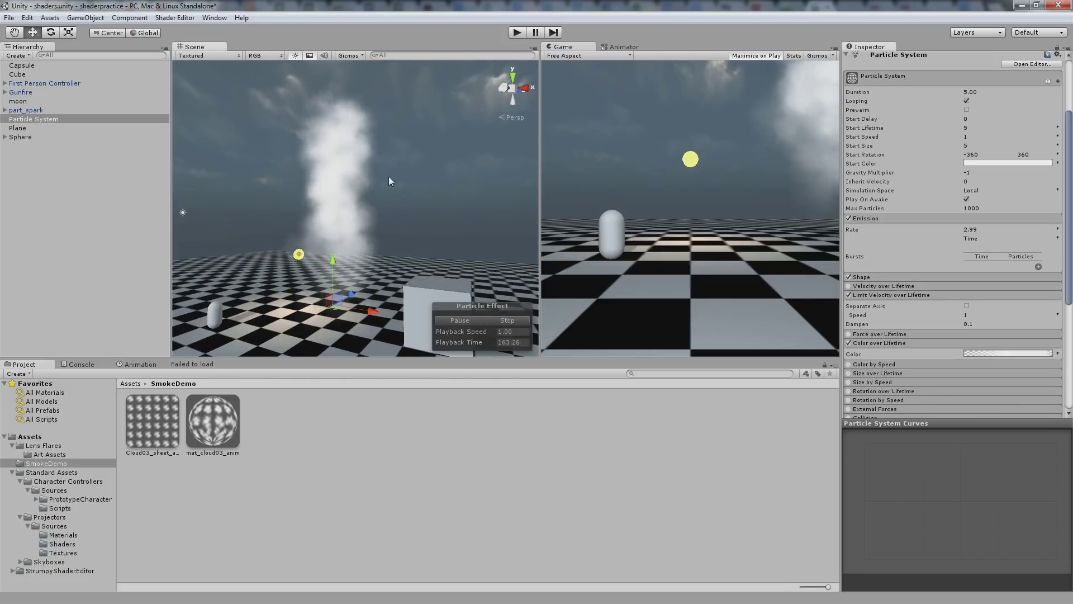
{"action": "left_click_drag", "start_coordinate": [357, 296], "coordinate": [400, 296]}
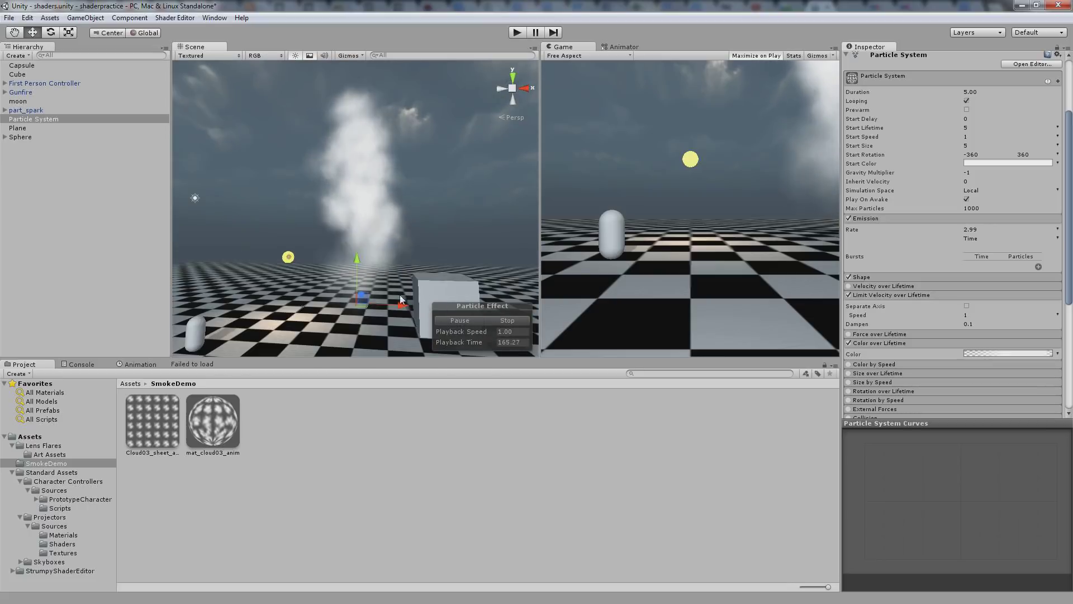
{"action": "left_click", "coordinate": [990, 353]}
{"action": "left_click", "coordinate": [35, 24]}
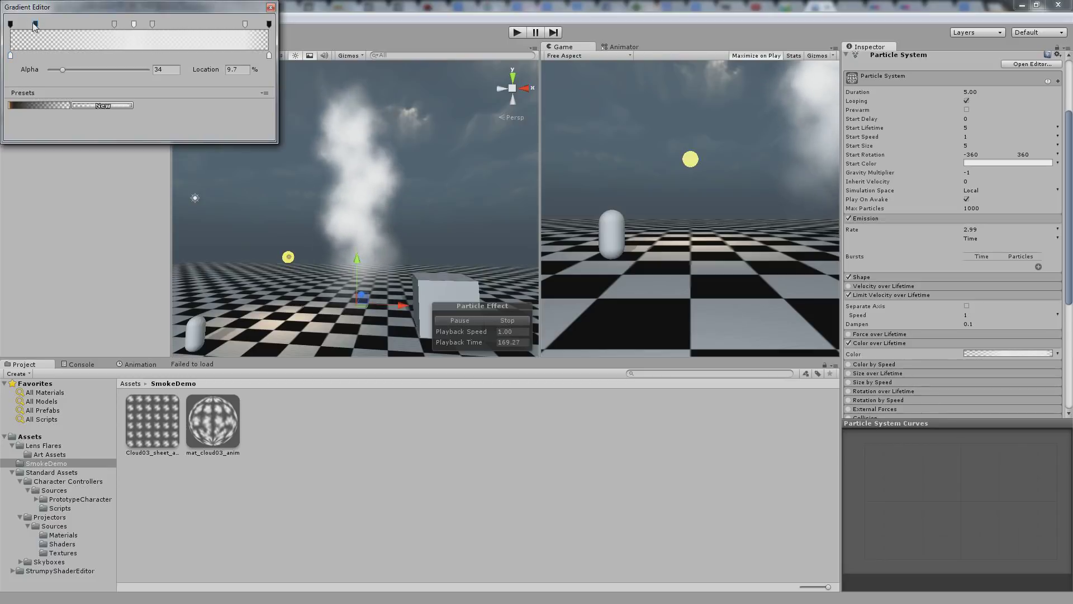
{"action": "left_click_drag", "start_coordinate": [33, 24], "coordinate": [23, 25]}
{"action": "left_click_drag", "start_coordinate": [114, 25], "coordinate": [54, 25]}
{"action": "left_click_drag", "start_coordinate": [133, 25], "coordinate": [42, 27]}
{"action": "left_click", "coordinate": [23, 25]}
{"action": "key", "text": "Delete"}
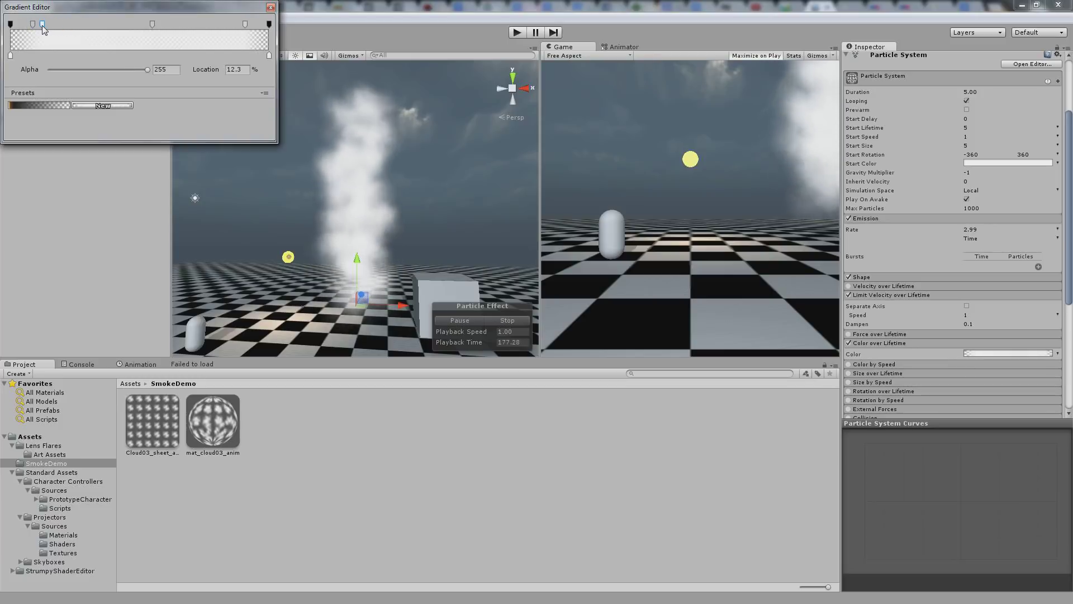
- Move the gradient's alpha 213 key to 29.6% and its alpha 224 key to 53.8%, then close the gradient
{"action": "left_click_drag", "start_coordinate": [152, 25], "coordinate": [87, 25]}
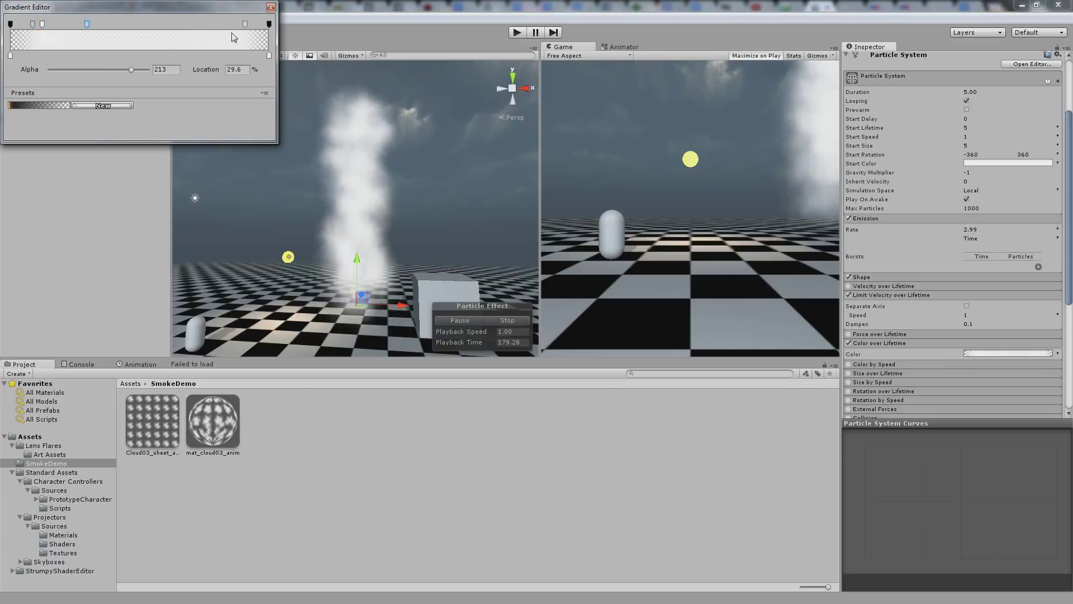
{"action": "left_click_drag", "start_coordinate": [245, 24], "coordinate": [149, 24]}
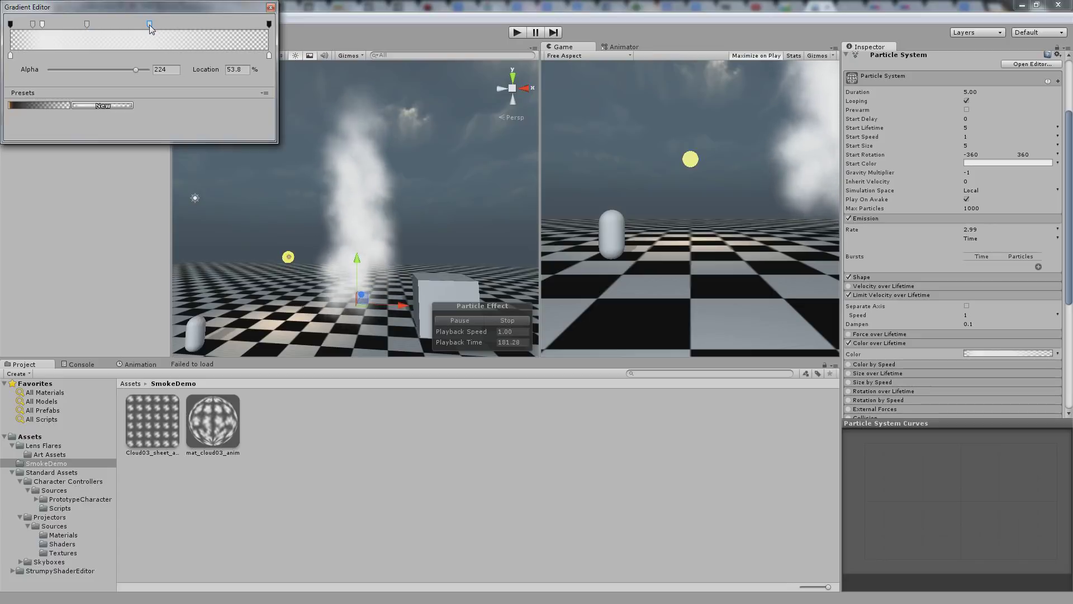
{"action": "left_click", "coordinate": [286, 144], "text": "alt"}
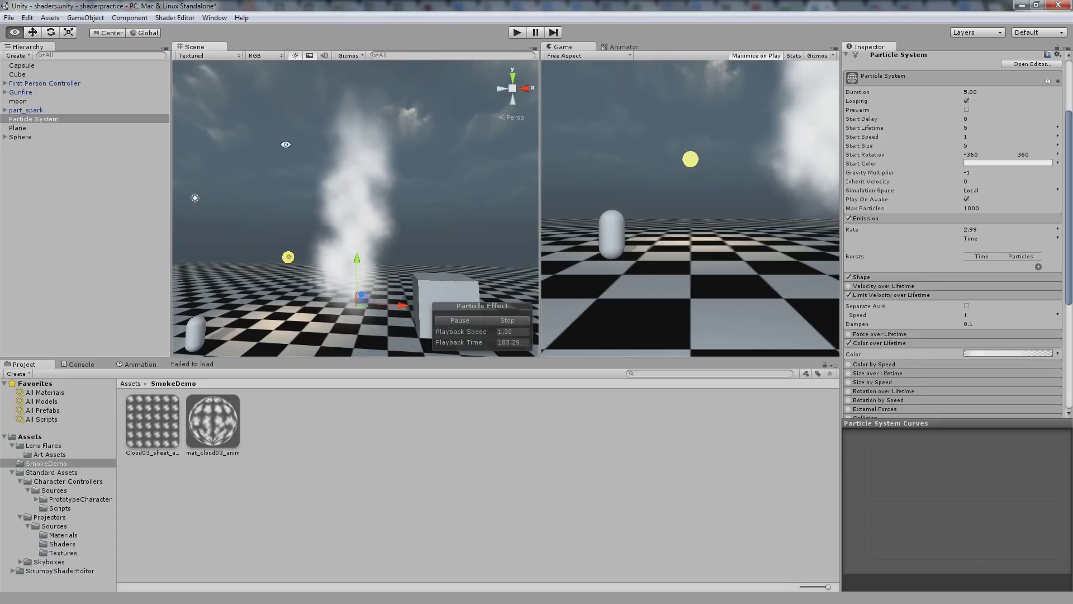
{"action": "left_click_drag", "start_coordinate": [286, 144], "coordinate": [240, 182], "text": "alt"}
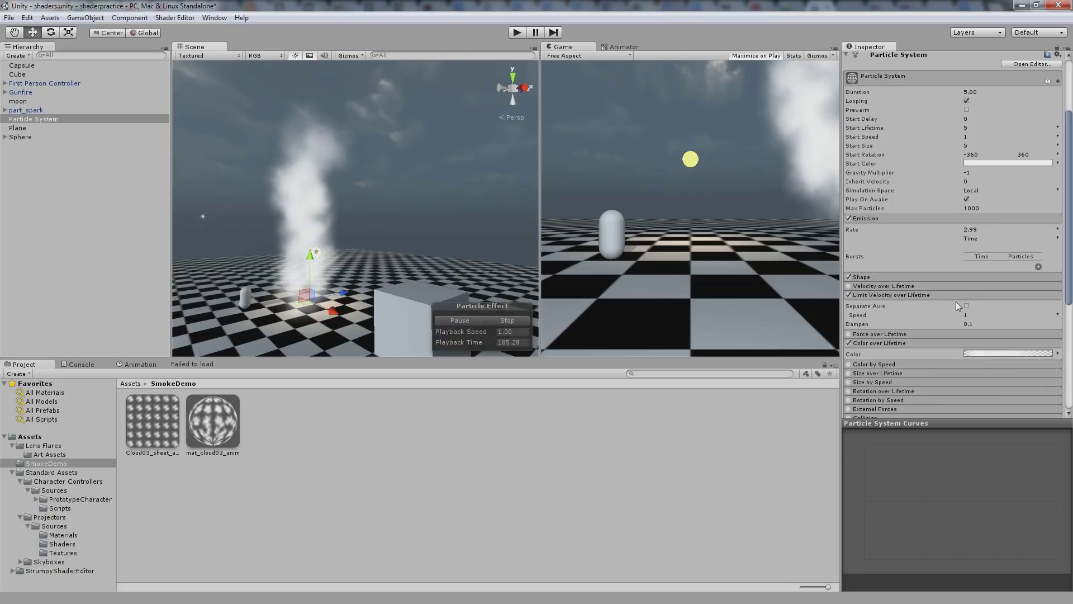
- Enable Size over Lifetime and apply the preset curve that rises slowly and then steeply from 0 to 1
{"action": "scroll", "coordinate": [921, 354], "scroll_direction": "down", "scroll_amount": 3}
{"action": "left_click", "coordinate": [849, 306]}
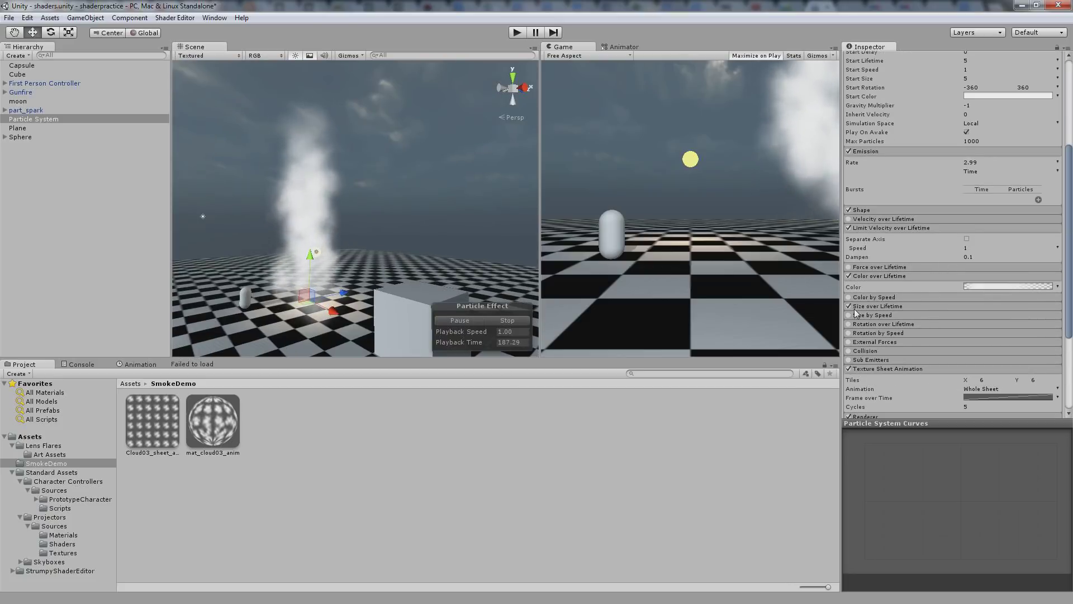
{"action": "left_click", "coordinate": [872, 306]}
{"action": "left_click", "coordinate": [1007, 316]}
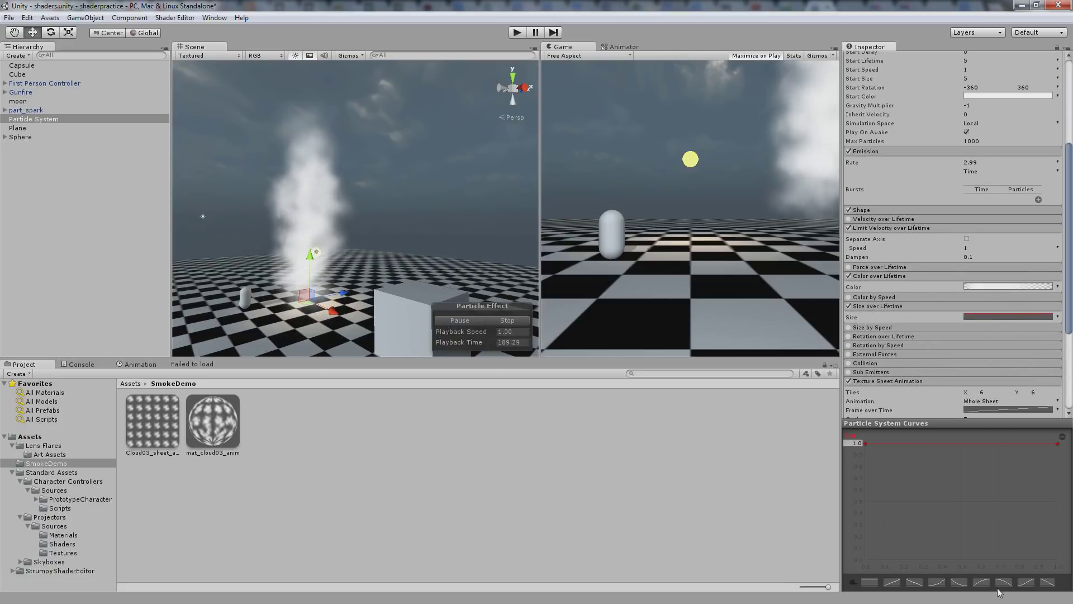
{"action": "left_click", "coordinate": [937, 582]}
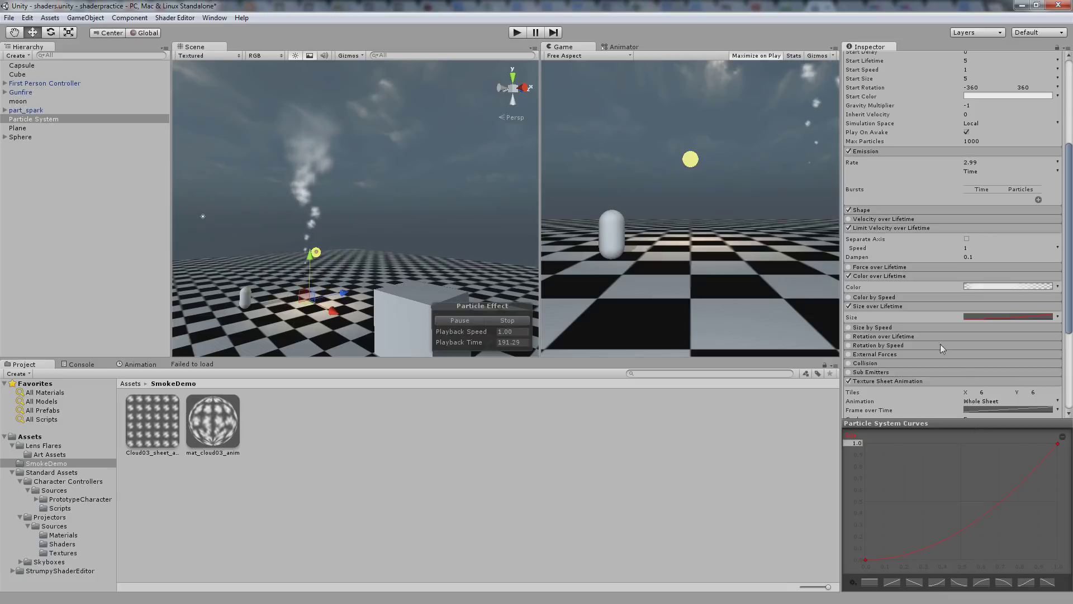
- Reshape the Size over Lifetime curve to start at about 0.4, adjusting the tangents of both end keys so it rises smoothly to 1
{"action": "left_click_drag", "start_coordinate": [851, 540], "coordinate": [890, 502]}
{"action": "left_click", "coordinate": [1057, 444]}
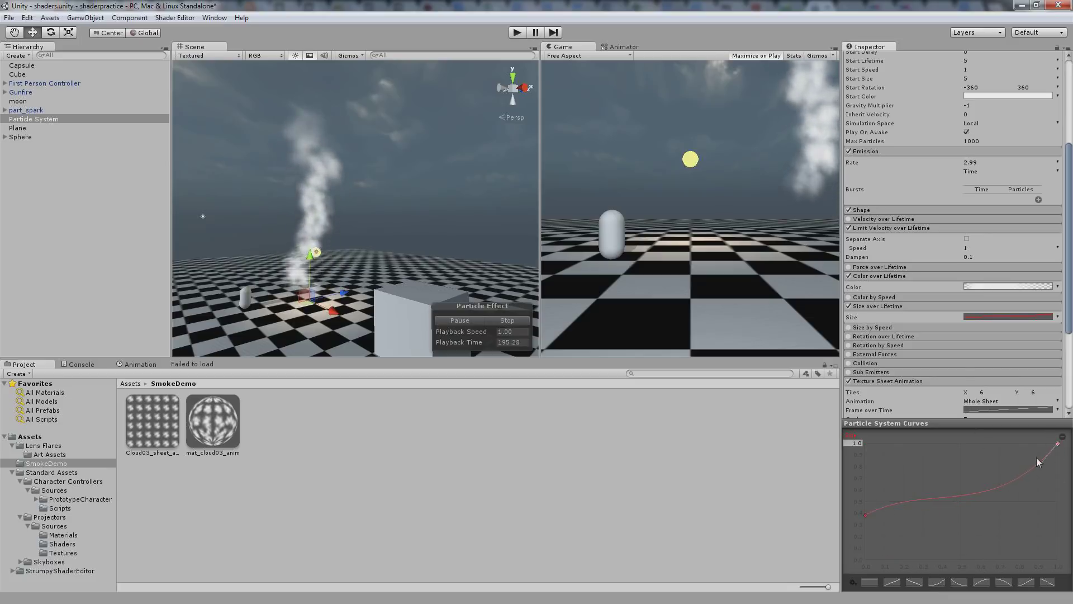
{"action": "left_click_drag", "start_coordinate": [1038, 465], "coordinate": [1019, 465]}
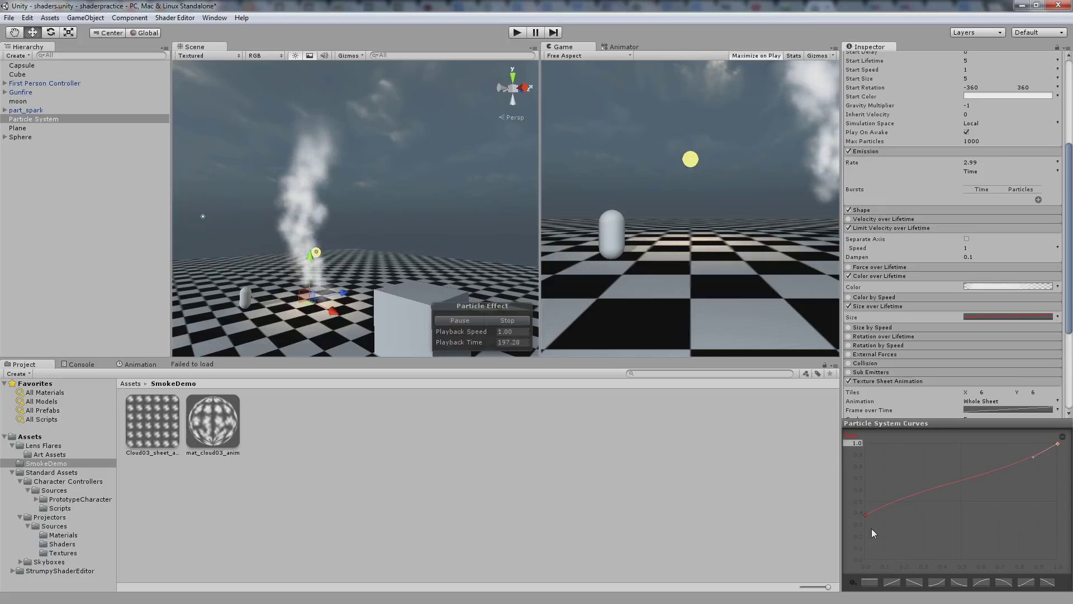
{"action": "left_click", "coordinate": [865, 515]}
{"action": "left_click_drag", "start_coordinate": [891, 501], "coordinate": [900, 508]}
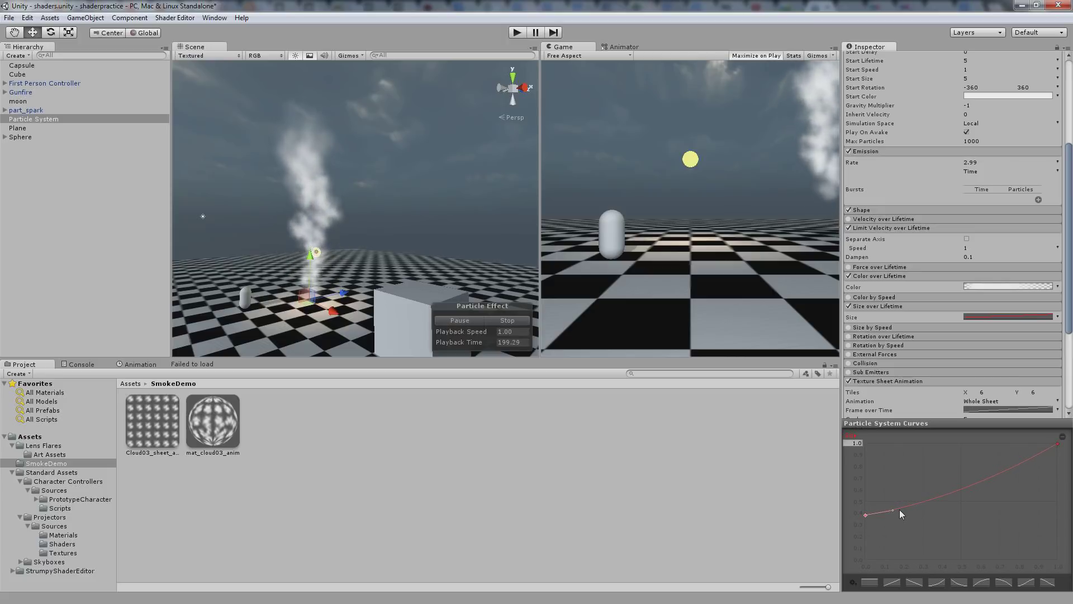
- Make Start Lifetime random between two constants, with values 5 and 7
{"action": "scroll", "coordinate": [344, 220], "scroll_direction": "up", "scroll_amount": 3}
{"action": "left_click_drag", "start_coordinate": [319, 216], "coordinate": [386, 218]}
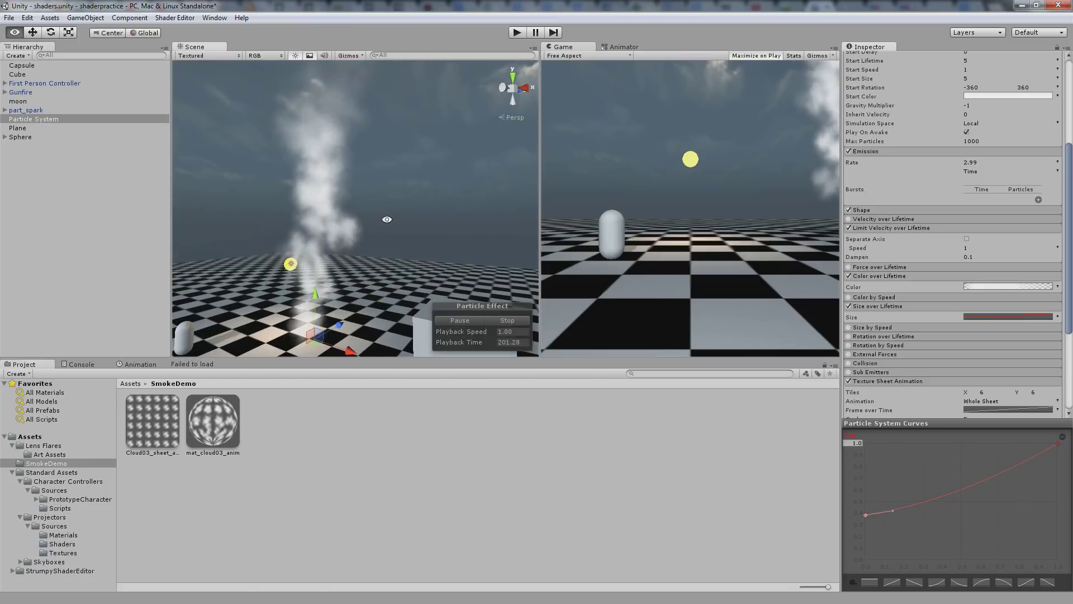
{"action": "scroll", "coordinate": [380, 167], "scroll_direction": "down", "scroll_amount": 2}
{"action": "scroll", "coordinate": [1037, 233], "scroll_direction": "up", "scroll_amount": 5}
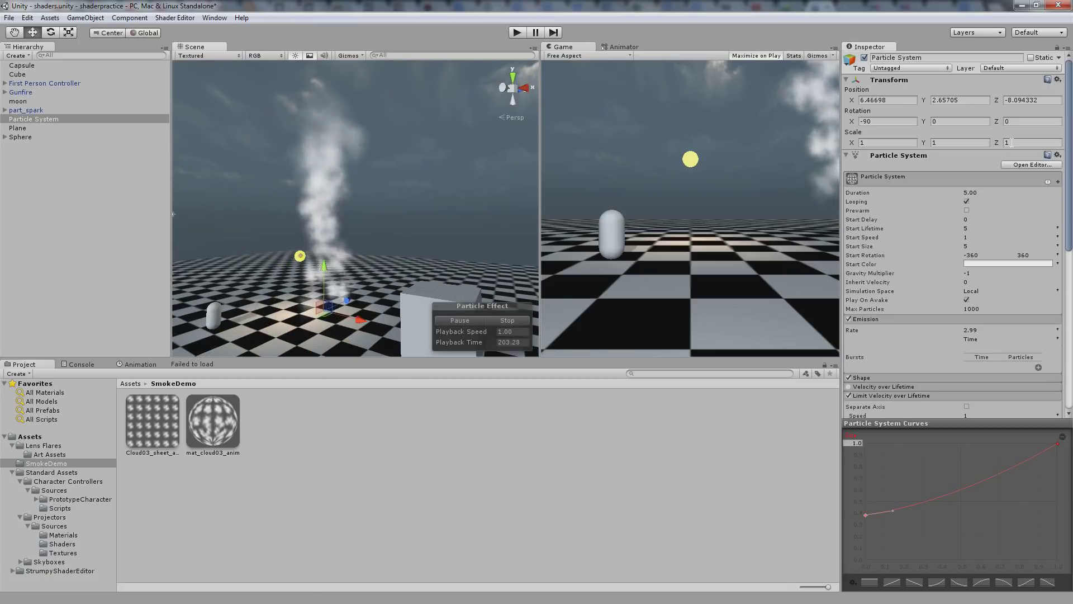
{"action": "left_click", "coordinate": [1058, 228]}
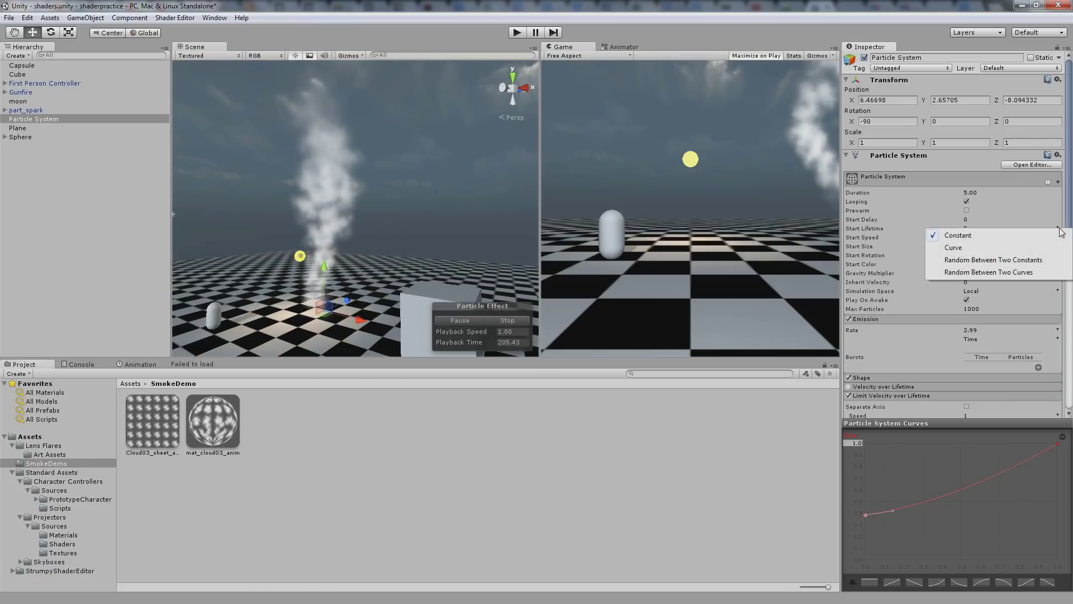
{"action": "left_click", "coordinate": [1017, 264]}
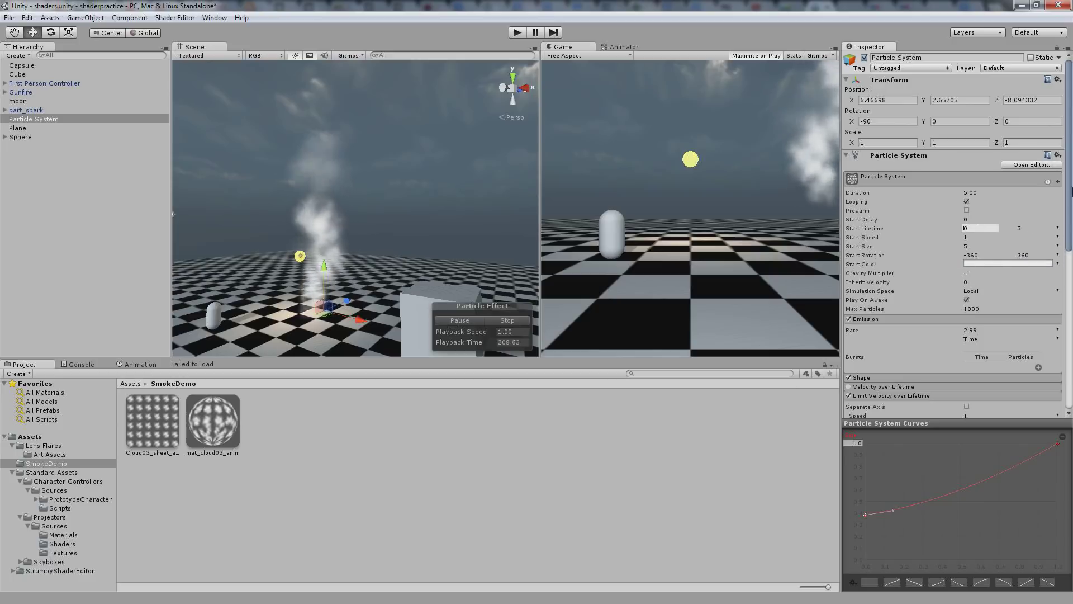
{"action": "type", "text": "5"}
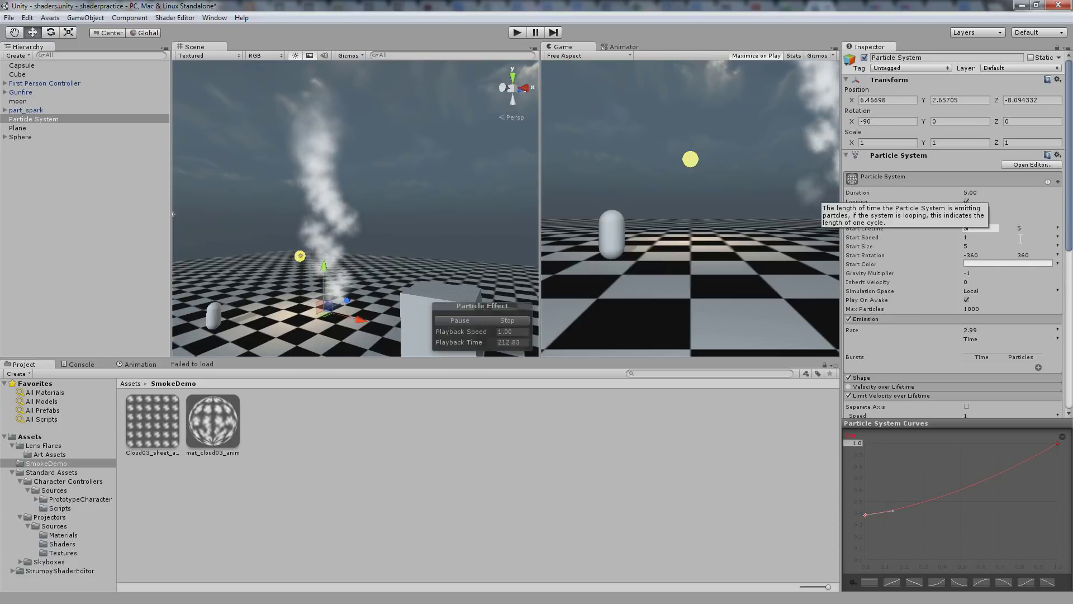
{"action": "left_click", "coordinate": [1041, 227]}
{"action": "type", "text": "7"}
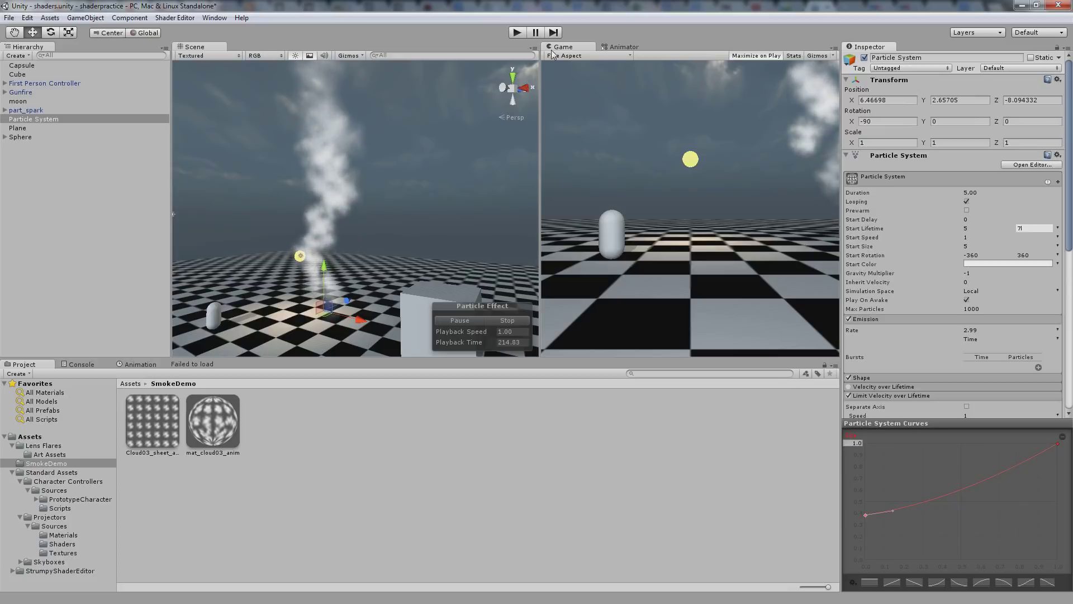
- In the Color over Lifetime gradient, remove the first alpha key after the start and move the alpha 255 key to 12.1%
{"action": "scroll", "coordinate": [340, 160], "scroll_direction": "down", "scroll_amount": 2}
{"action": "left_click_drag", "start_coordinate": [349, 169], "coordinate": [374, 224]}
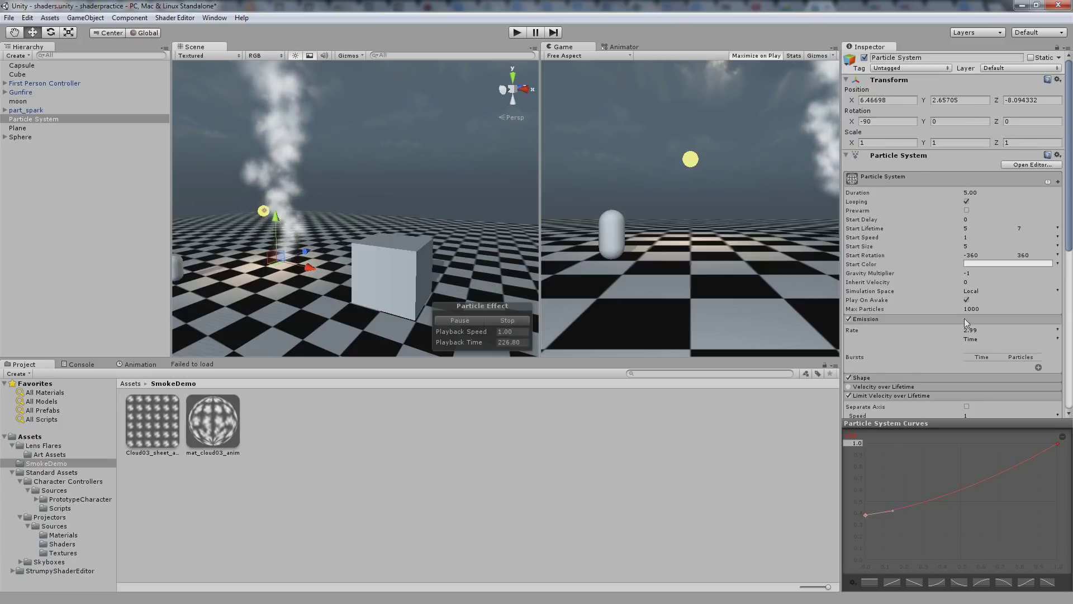
{"action": "scroll", "coordinate": [964, 318], "scroll_direction": "down", "scroll_amount": 5}
{"action": "left_click", "coordinate": [995, 286]}
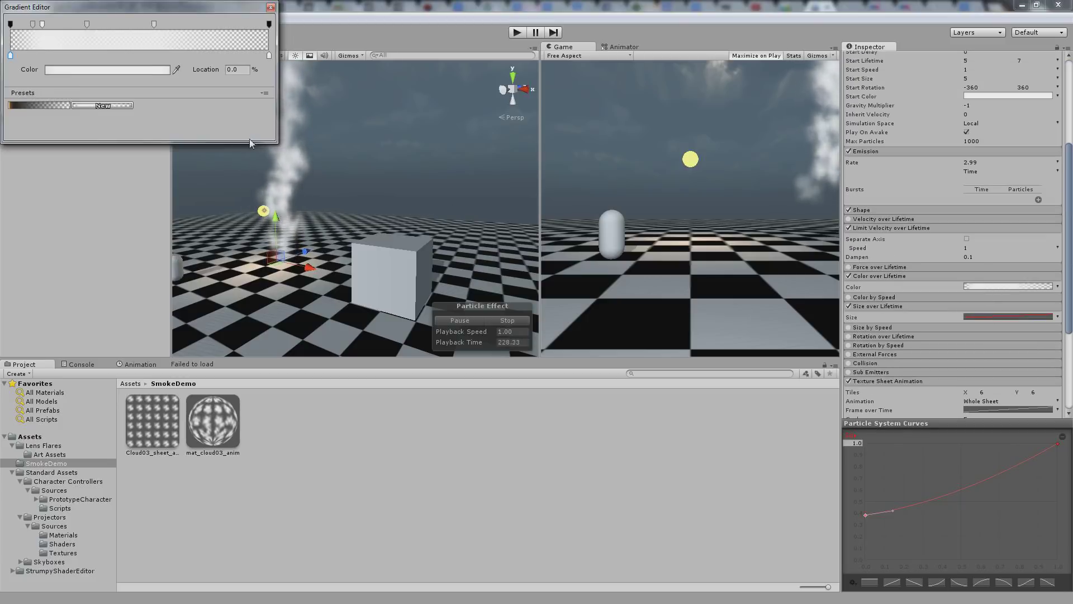
{"action": "left_click", "coordinate": [42, 25]}
{"action": "left_click", "coordinate": [33, 25]}
{"action": "key", "text": "Delete"}
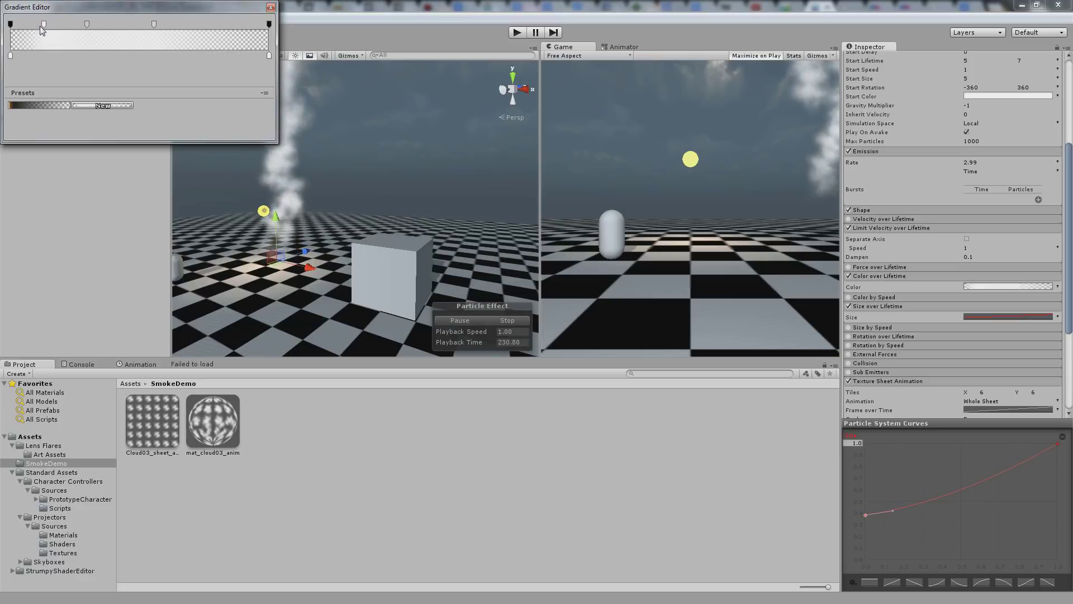
{"action": "left_click_drag", "start_coordinate": [43, 25], "coordinate": [41, 26]}
{"action": "left_click", "coordinate": [349, 10]}
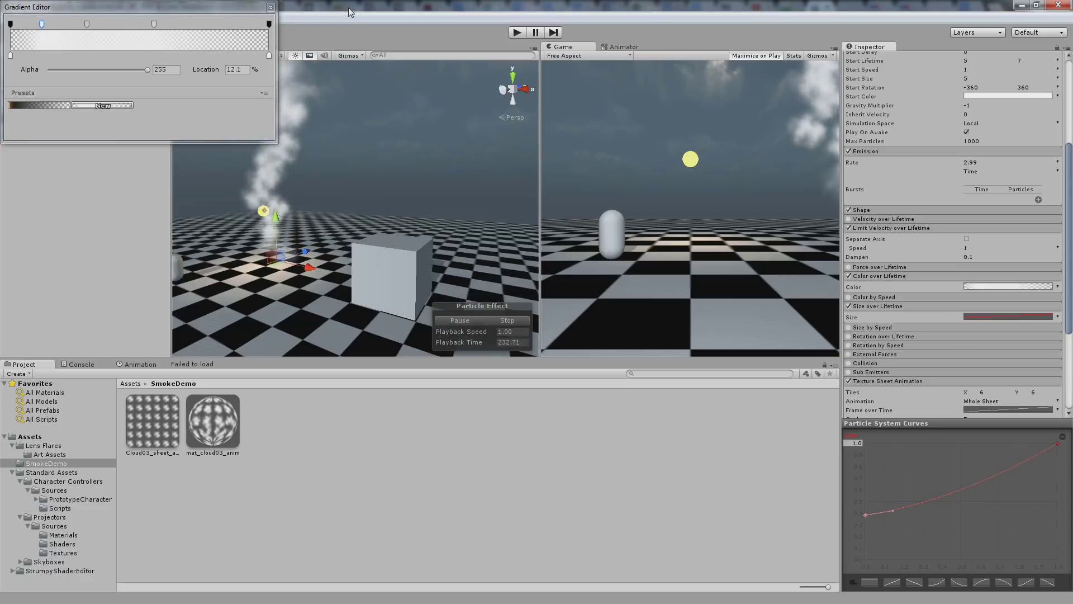
- Add a color key at 9.9% in the Color over Lifetime gradient and make the 0% color key light orange
{"action": "left_click", "coordinate": [1000, 286]}
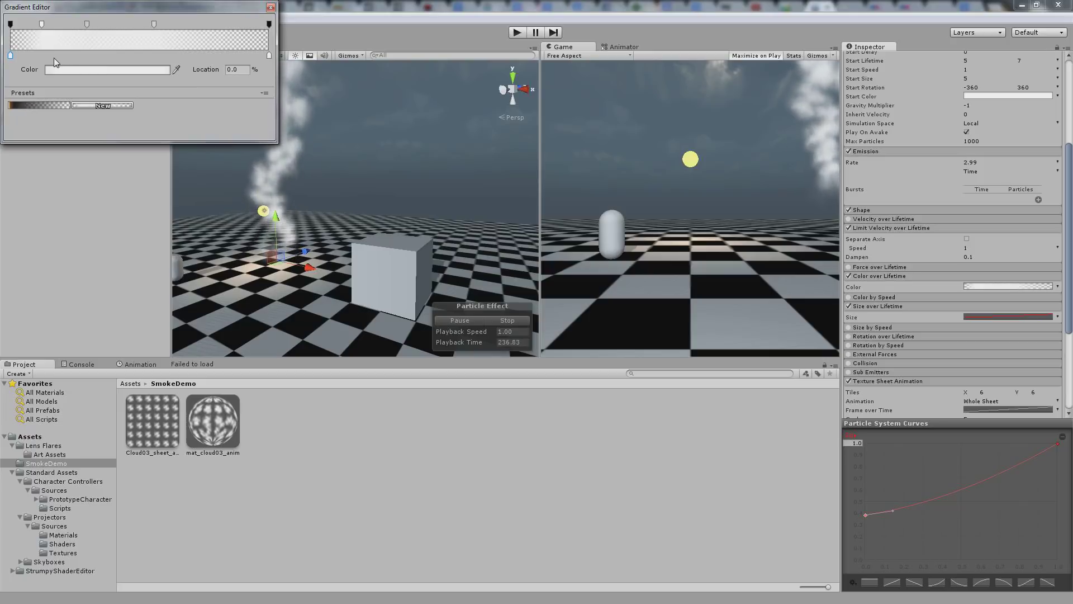
{"action": "left_click", "coordinate": [35, 56]}
{"action": "left_click", "coordinate": [11, 56]}
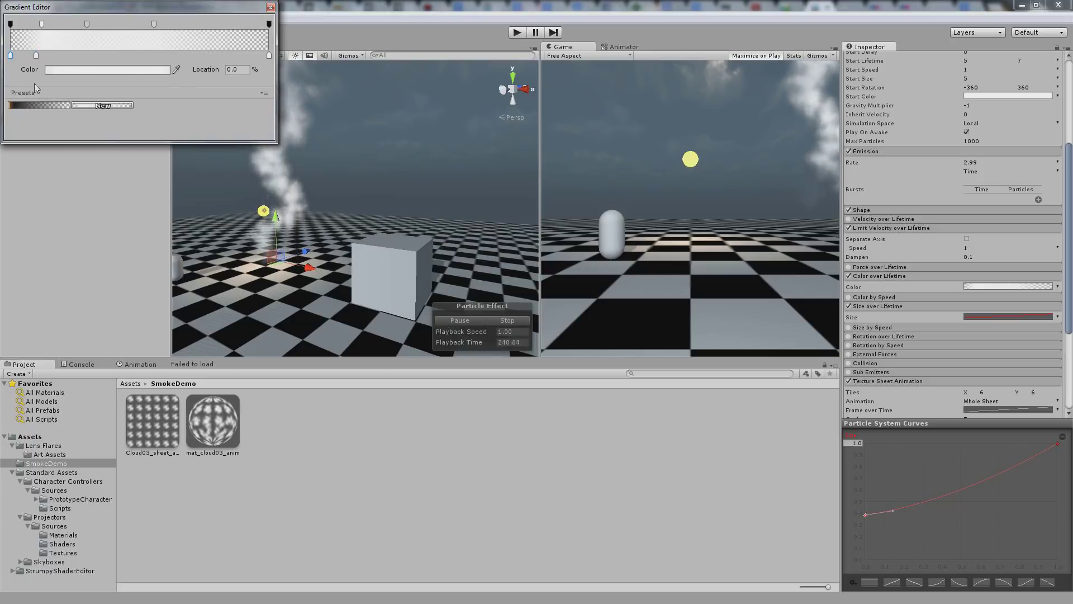
{"action": "double_click", "coordinate": [11, 56]}
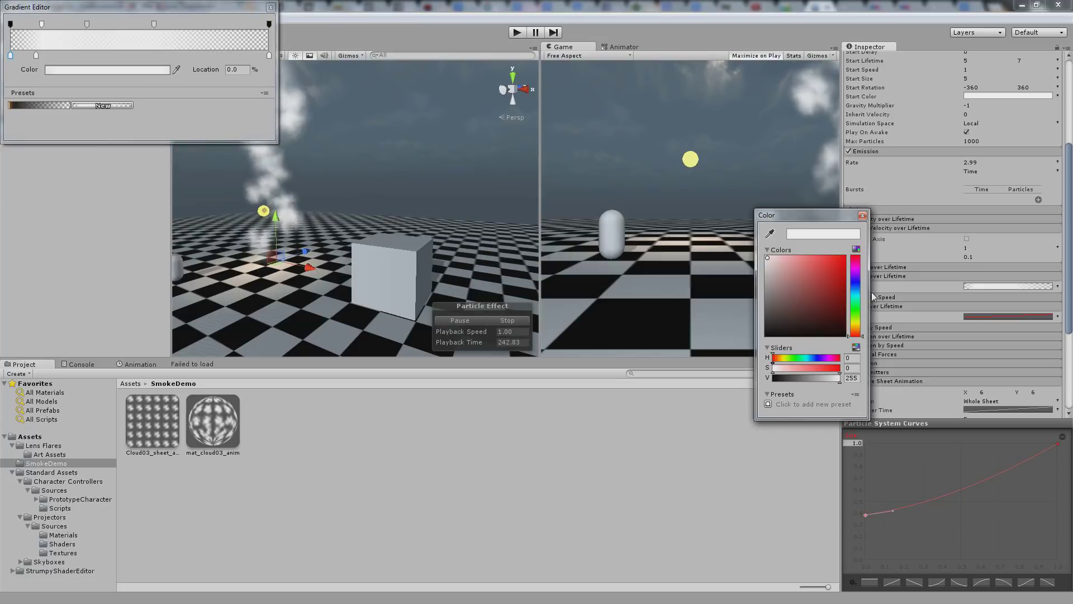
{"action": "left_click", "coordinate": [855, 329]}
{"action": "left_click_drag", "start_coordinate": [794, 298], "coordinate": [802, 222]}
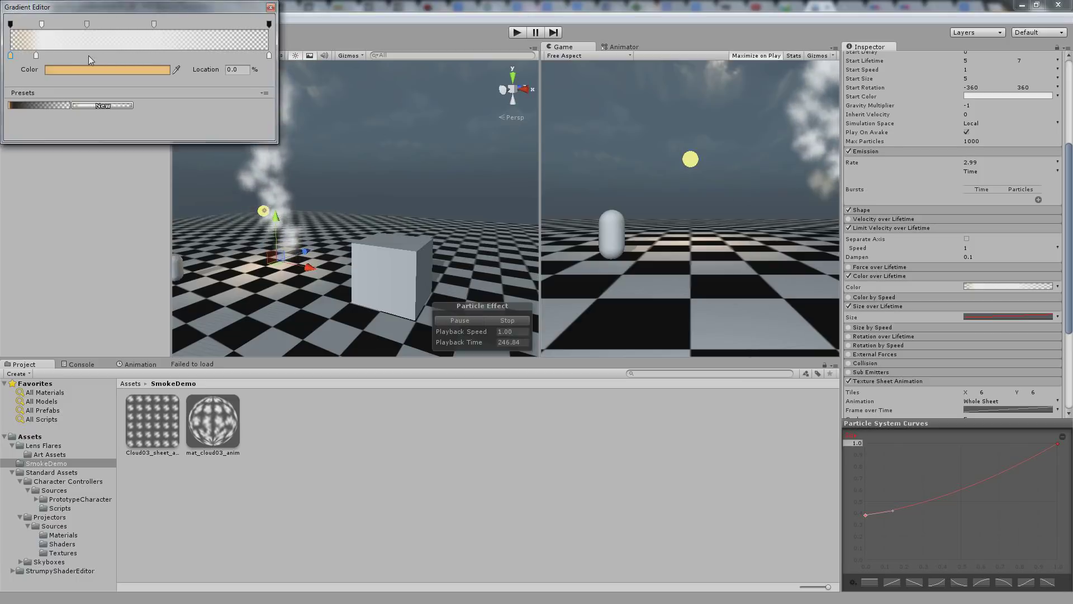
- Move the gradient's alpha 255 key slightly closer to the start and set the 9.9% color key to black
{"action": "left_click", "coordinate": [36, 56]}
{"action": "left_click_drag", "start_coordinate": [42, 24], "coordinate": [35, 24]}
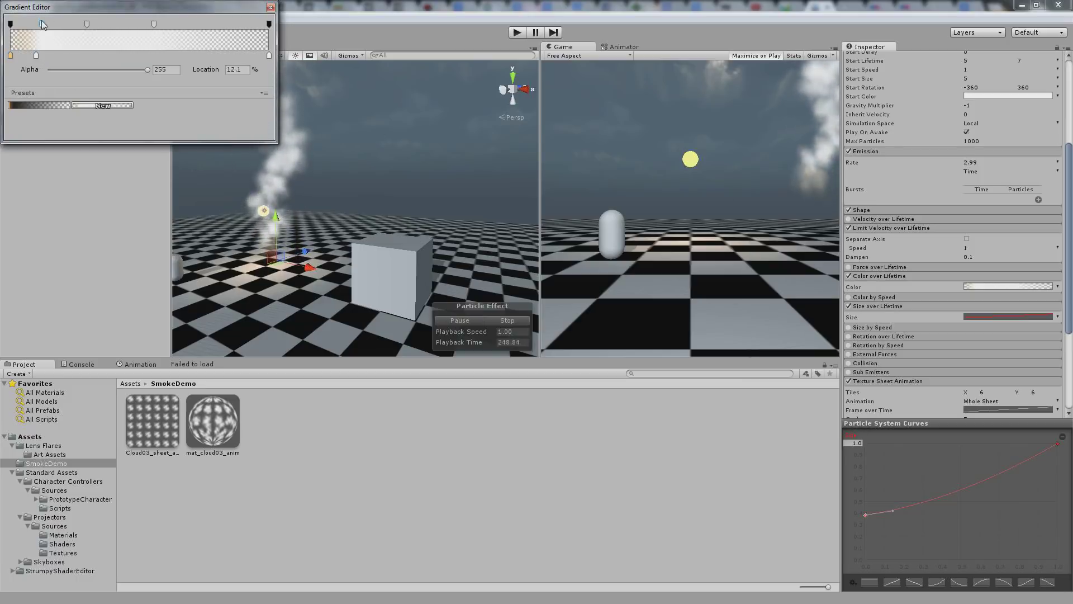
{"action": "left_click", "coordinate": [37, 55]}
{"action": "left_click", "coordinate": [93, 71]}
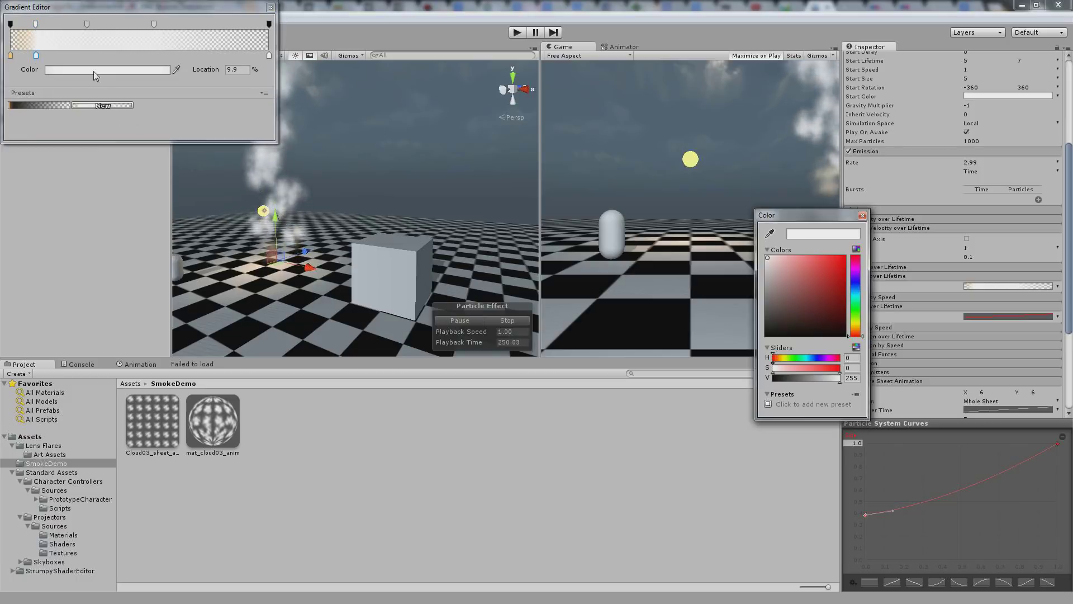
{"action": "left_click_drag", "start_coordinate": [784, 305], "coordinate": [653, 360]}
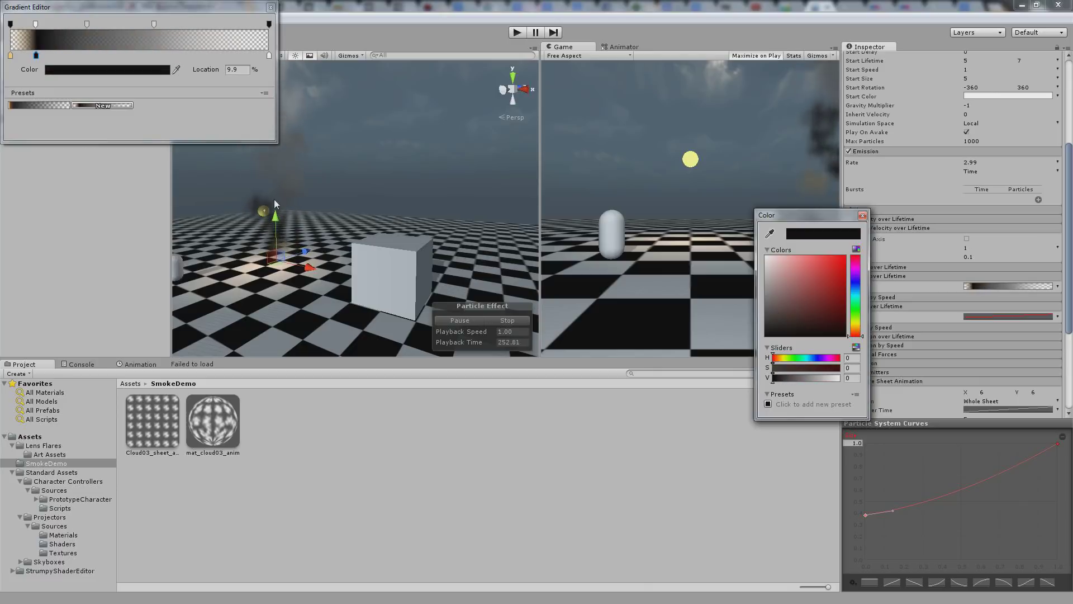
- Set the gradient's end color key at 100% to a mid grey with hue 0, saturation 0 and value 112
{"action": "left_click", "coordinate": [117, 51]}
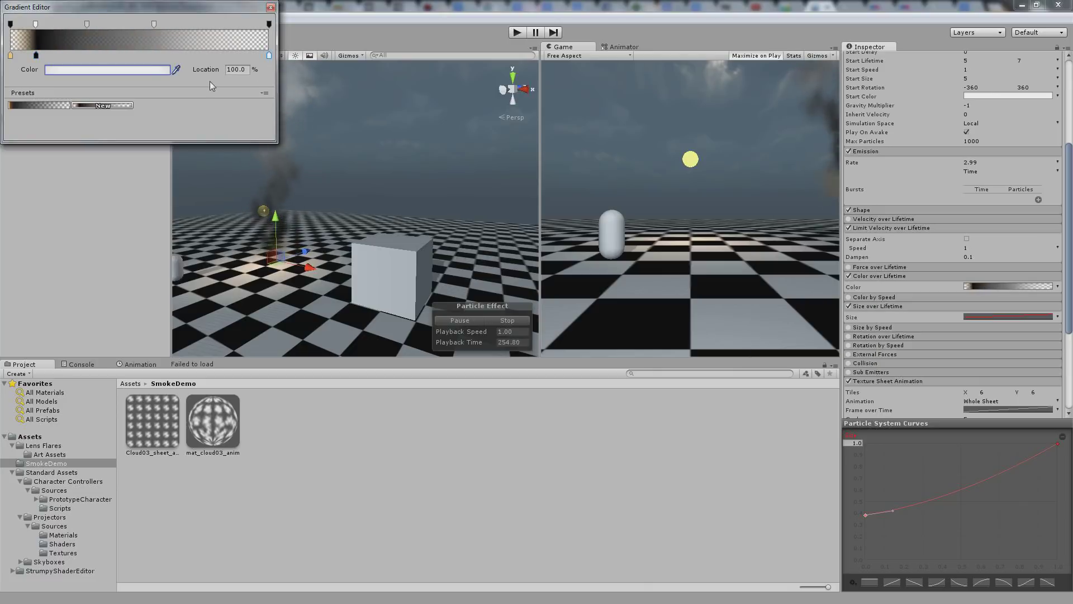
{"action": "left_click", "coordinate": [157, 71]}
{"action": "left_click_drag", "start_coordinate": [780, 292], "coordinate": [743, 301]}
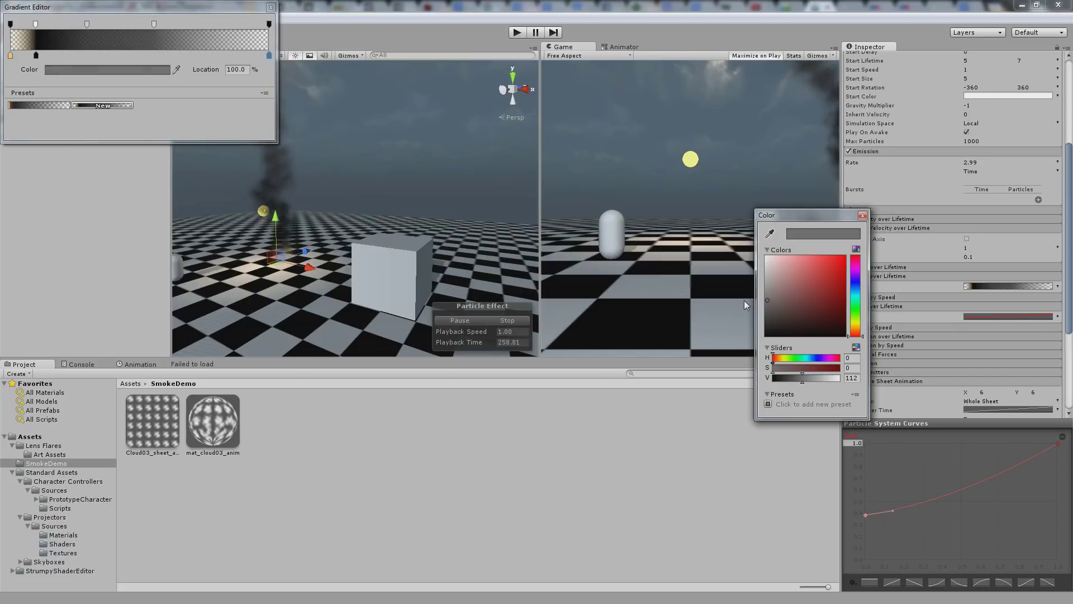
- Set the particle system's emission Rate to 10
{"action": "left_click_drag", "start_coordinate": [317, 207], "coordinate": [363, 199]}
{"action": "left_click", "coordinate": [973, 162]}
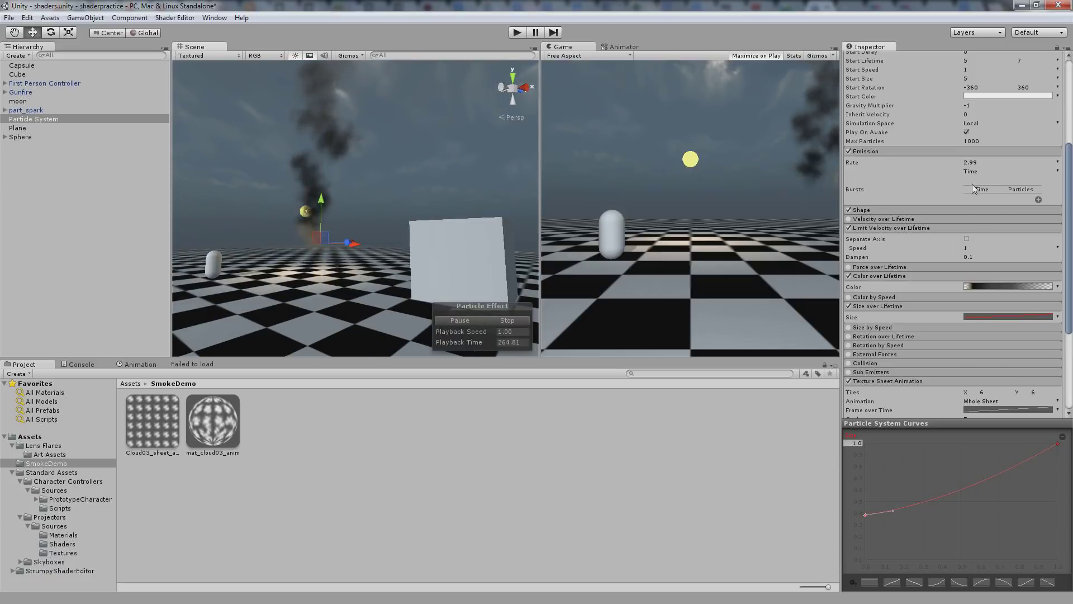
{"action": "type", "text": "10"}
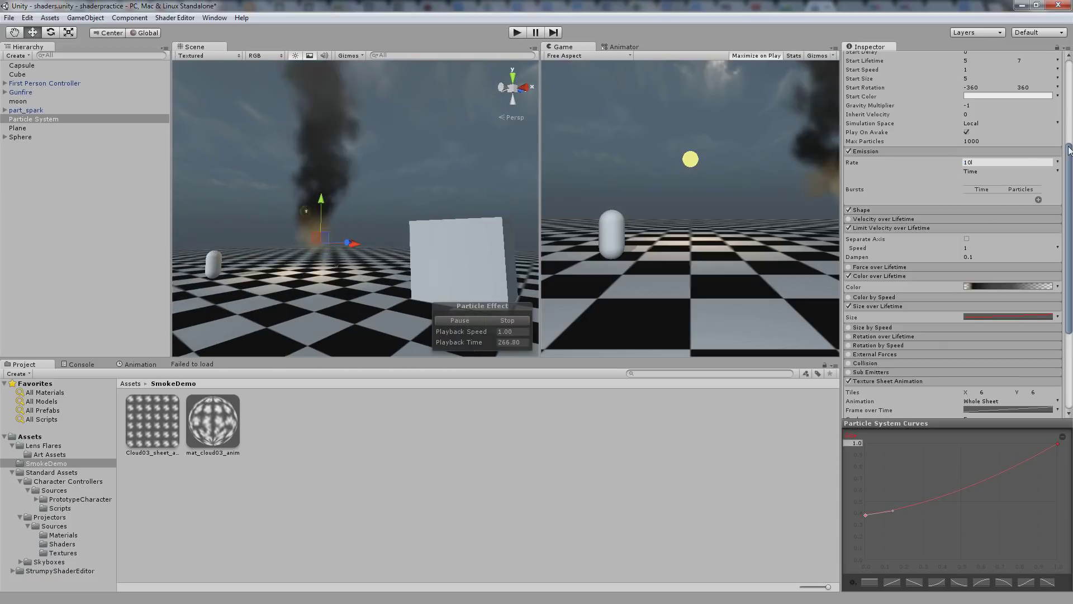
- Move the gradient's alpha 255 key to 7.1% and make the 0% color key dark brown with hue 36, saturation 161, value 34
{"action": "left_click", "coordinate": [989, 286]}
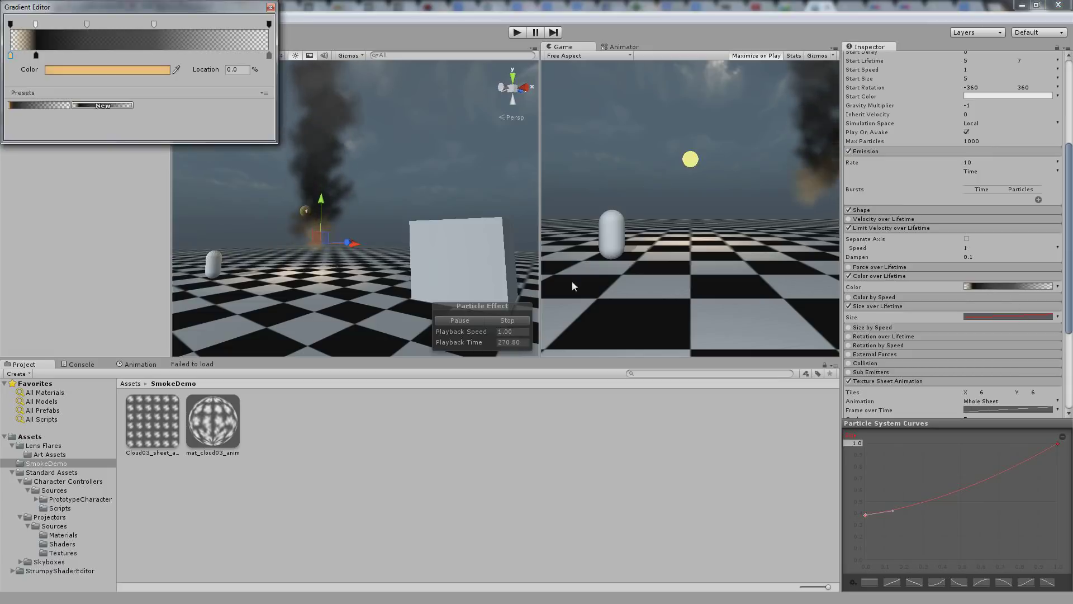
{"action": "left_click_drag", "start_coordinate": [35, 24], "coordinate": [21, 24]}
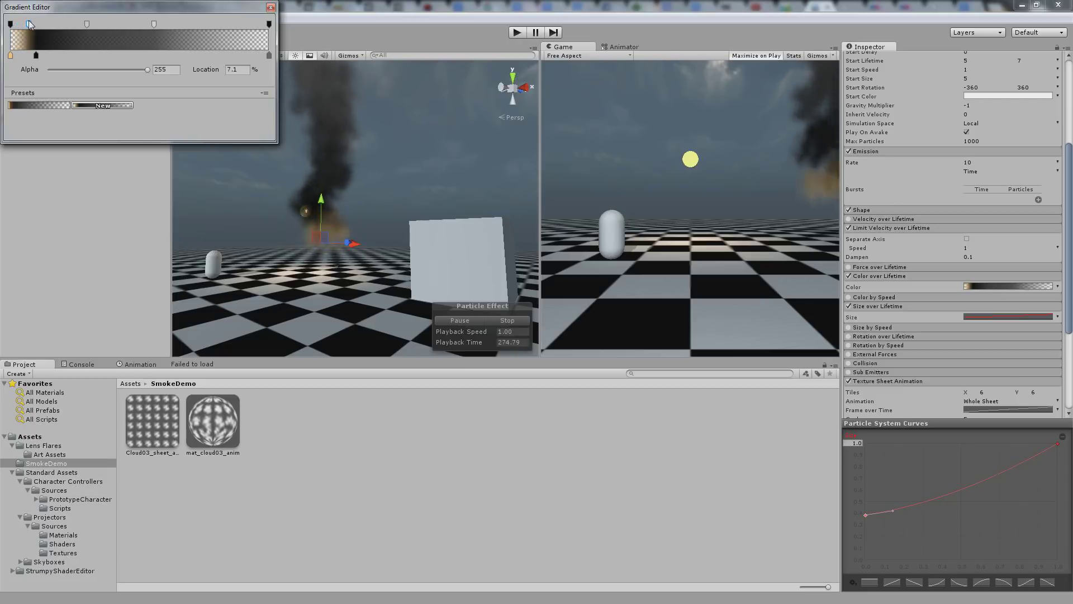
{"action": "left_click", "coordinate": [10, 54]}
{"action": "left_click", "coordinate": [133, 71]}
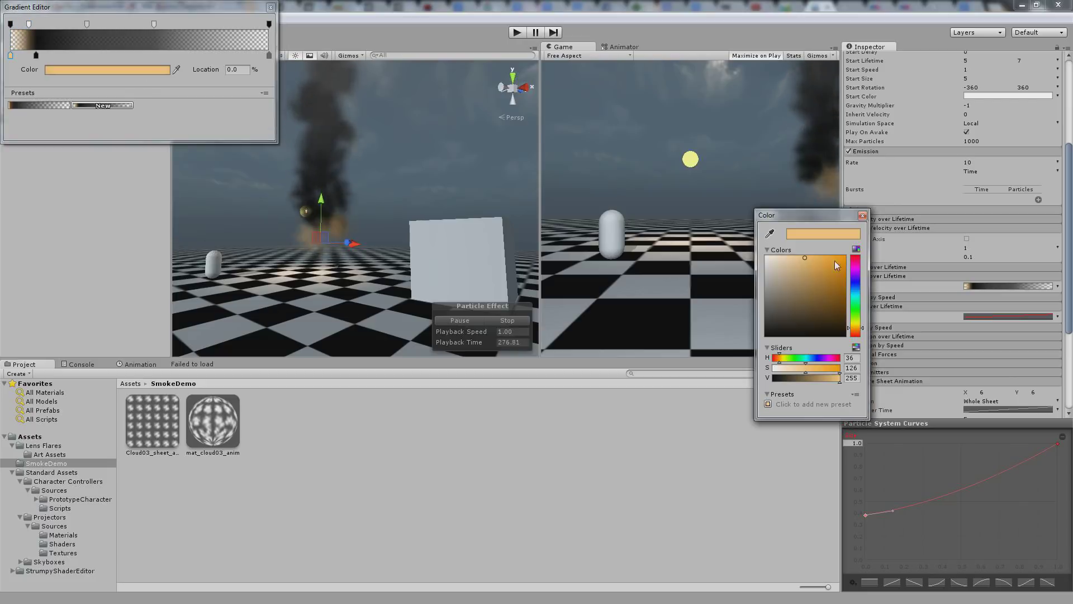
{"action": "mouse_move", "coordinate": [833, 318]}
{"action": "left_mouse_down"}
{"action": "mouse_move", "coordinate": [840, 307]}
{"action": "mouse_move", "coordinate": [891, 321]}
{"action": "left_mouse_up"}
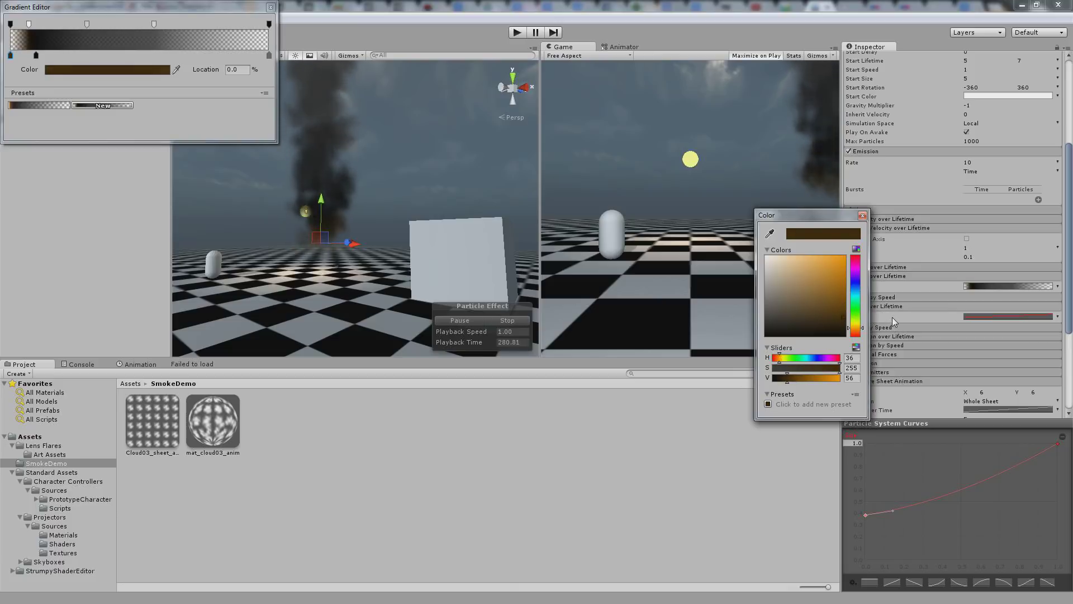
{"action": "left_click_drag", "start_coordinate": [830, 320], "coordinate": [820, 319]}
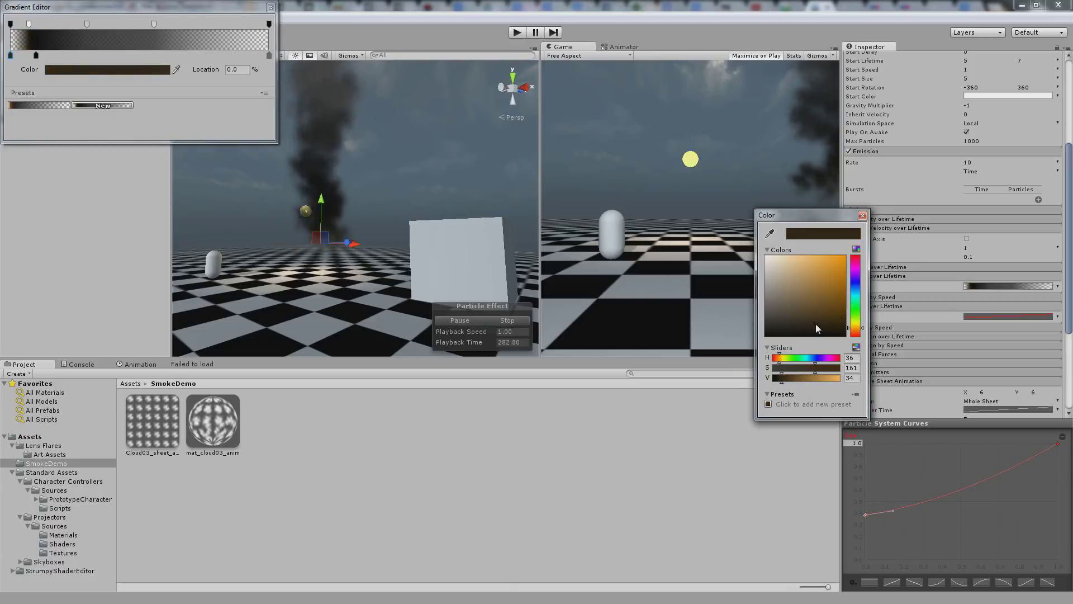
- Tint the gradient's 9.9% color key a near-black brown with hue 28, saturation 26 and value 19, then close the gradient
{"action": "left_click", "coordinate": [207, 120]}
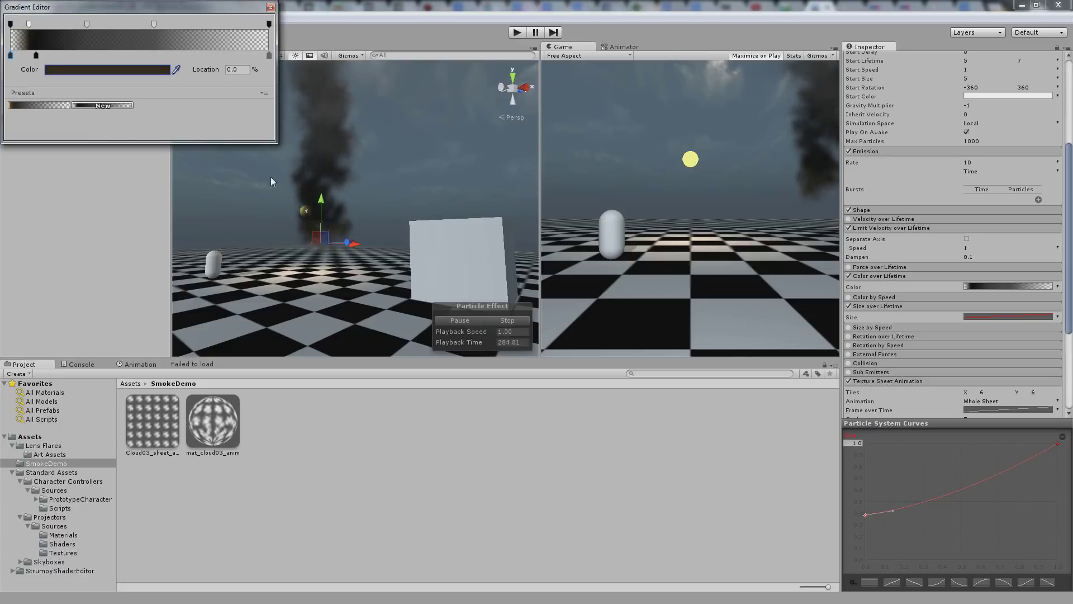
{"action": "left_click", "coordinate": [104, 71]}
{"action": "left_click_drag", "start_coordinate": [849, 334], "coordinate": [858, 330]}
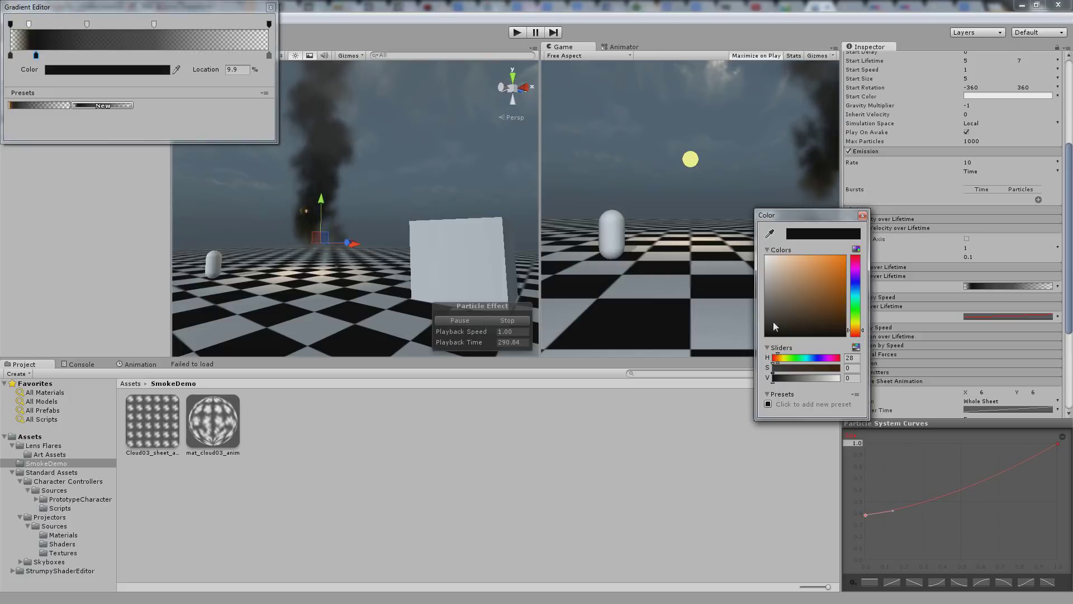
{"action": "left_click_drag", "start_coordinate": [774, 326], "coordinate": [774, 333]}
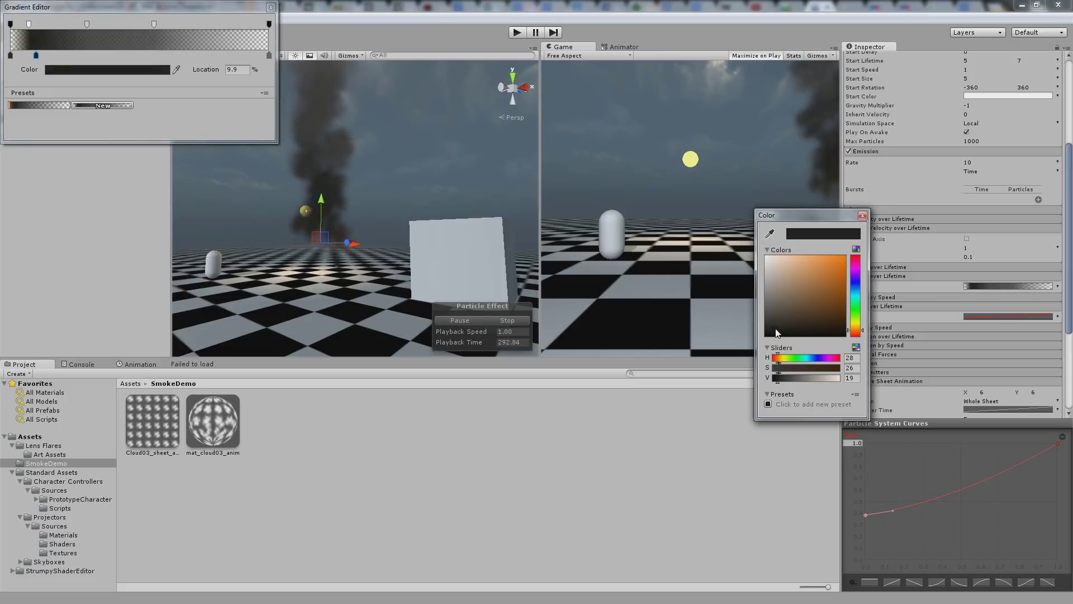
{"action": "left_click", "coordinate": [360, 5]}
- Lower the start key of the Size over Lifetime curve to about 0.33
{"action": "left_click_drag", "start_coordinate": [307, 184], "coordinate": [365, 136]}
{"action": "left_click_drag", "start_coordinate": [408, 227], "coordinate": [377, 195]}
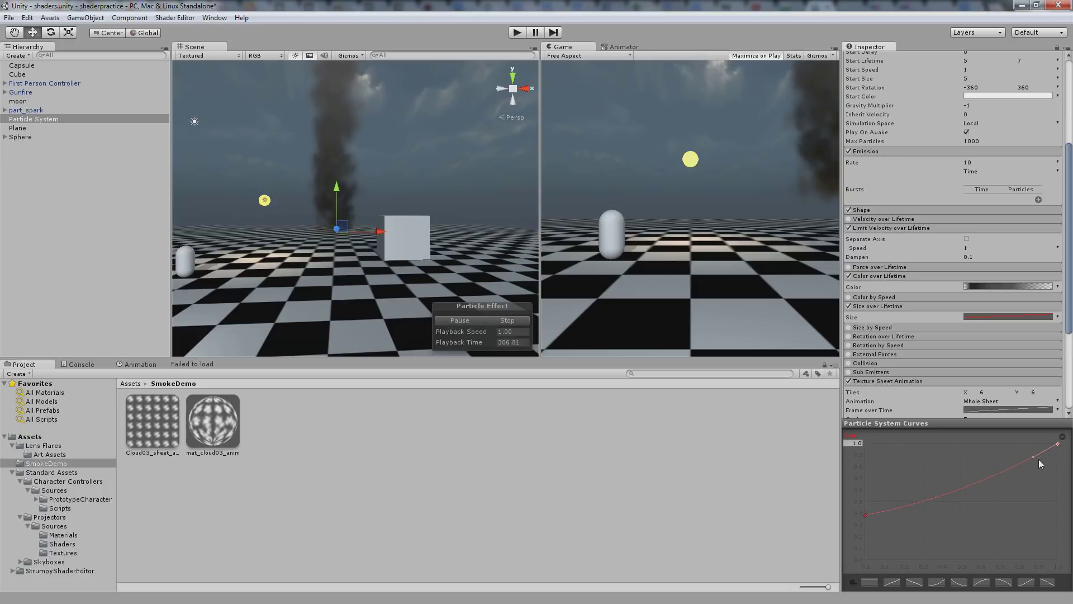
{"action": "mouse_move", "coordinate": [867, 516]}
{"action": "left_mouse_down"}
{"action": "mouse_move", "coordinate": [864, 531]}
{"action": "mouse_move", "coordinate": [856, 521]}
{"action": "left_mouse_up"}
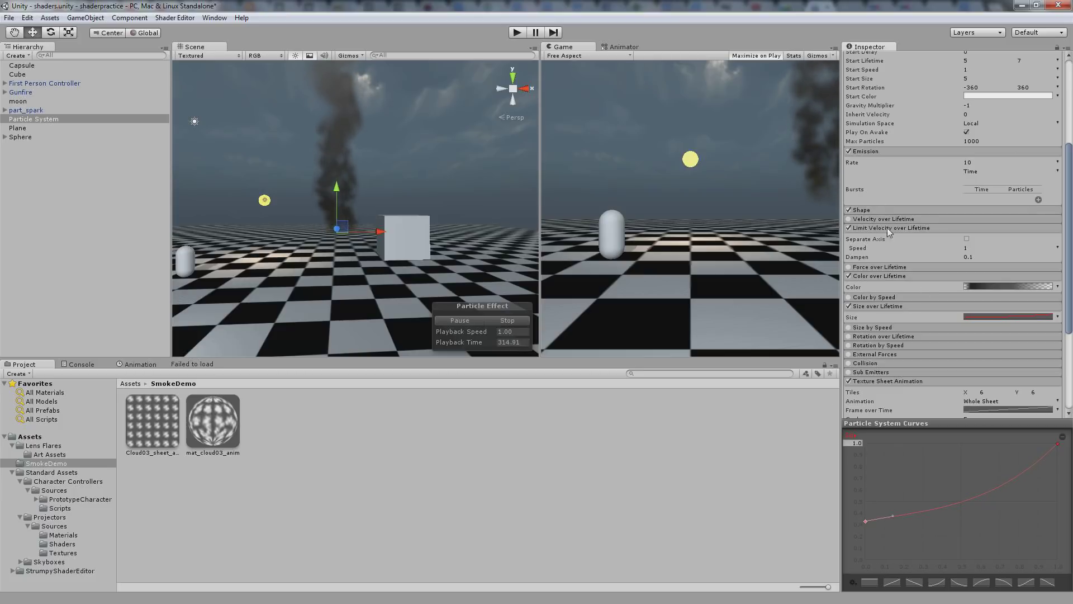
- Set the smoke emitter's Start Speed to 2.2 and shape its emission cone with angle 51.67 and radius 0.45
{"action": "left_click", "coordinate": [860, 210]}
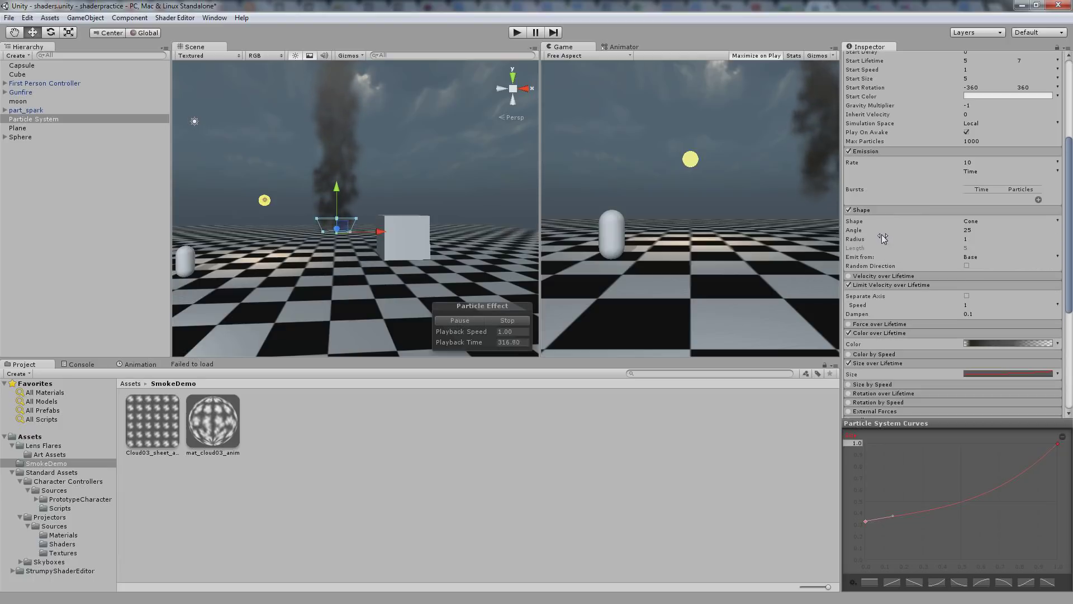
{"action": "left_click_drag", "start_coordinate": [884, 244], "coordinate": [873, 243]}
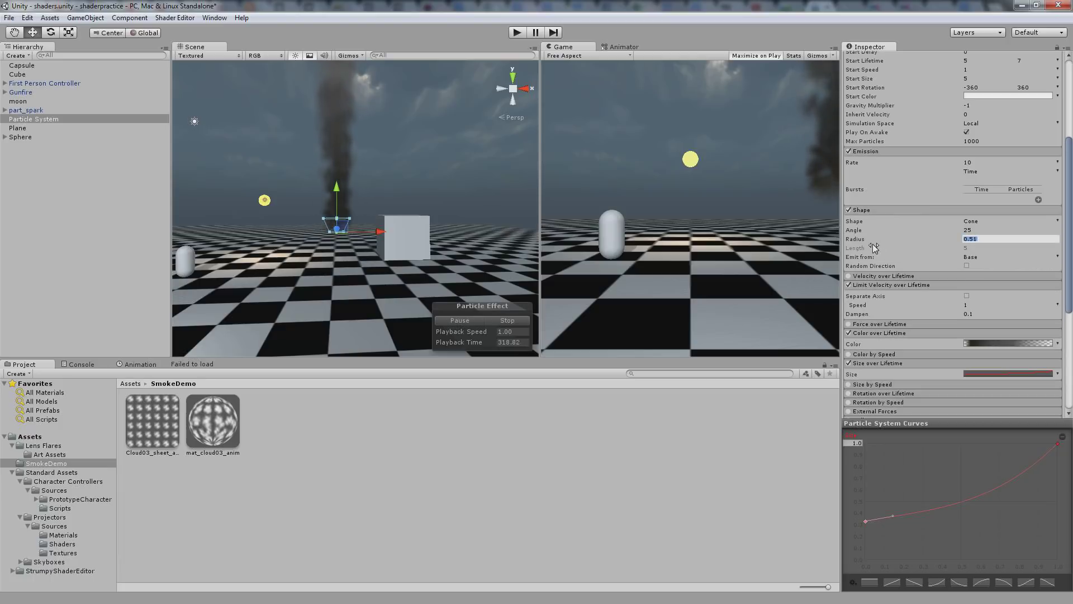
{"action": "scroll", "coordinate": [939, 114], "scroll_direction": "up", "scroll_amount": 3}
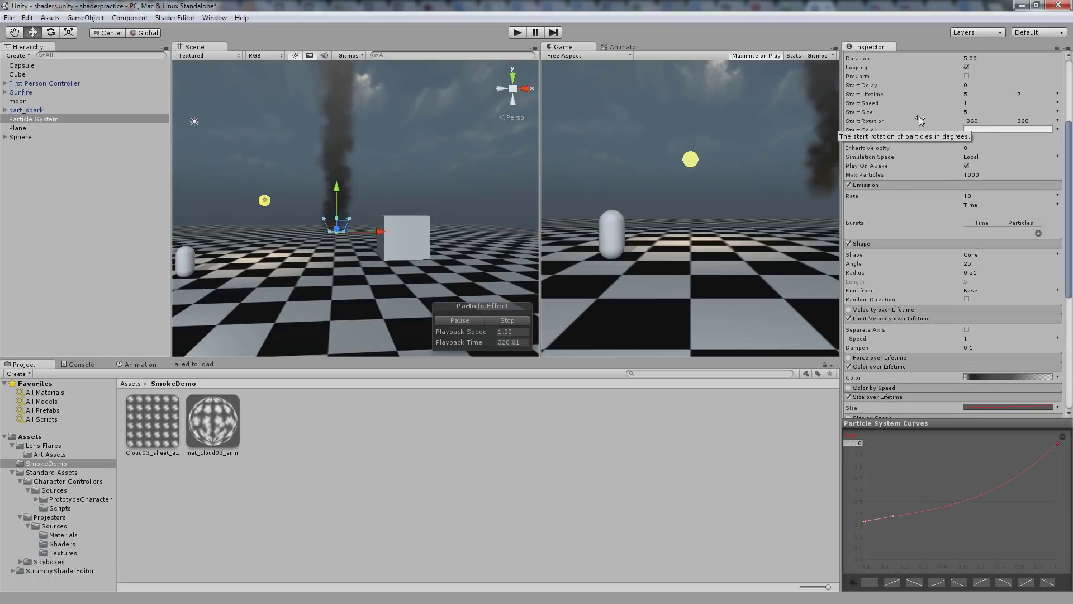
{"action": "left_click", "coordinate": [922, 115]}
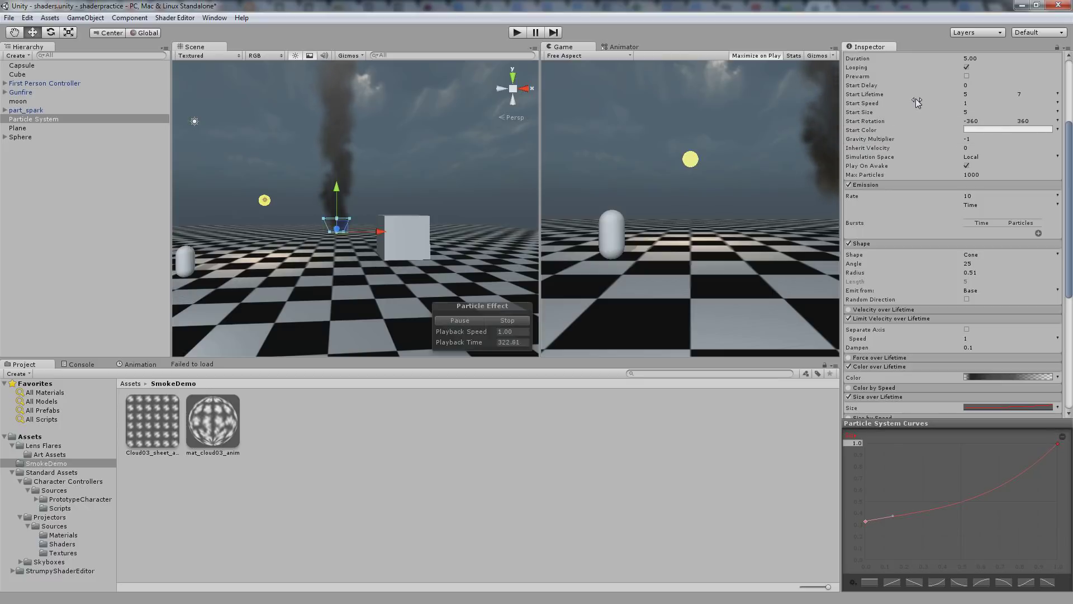
{"action": "left_click_drag", "start_coordinate": [917, 101], "coordinate": [920, 101]}
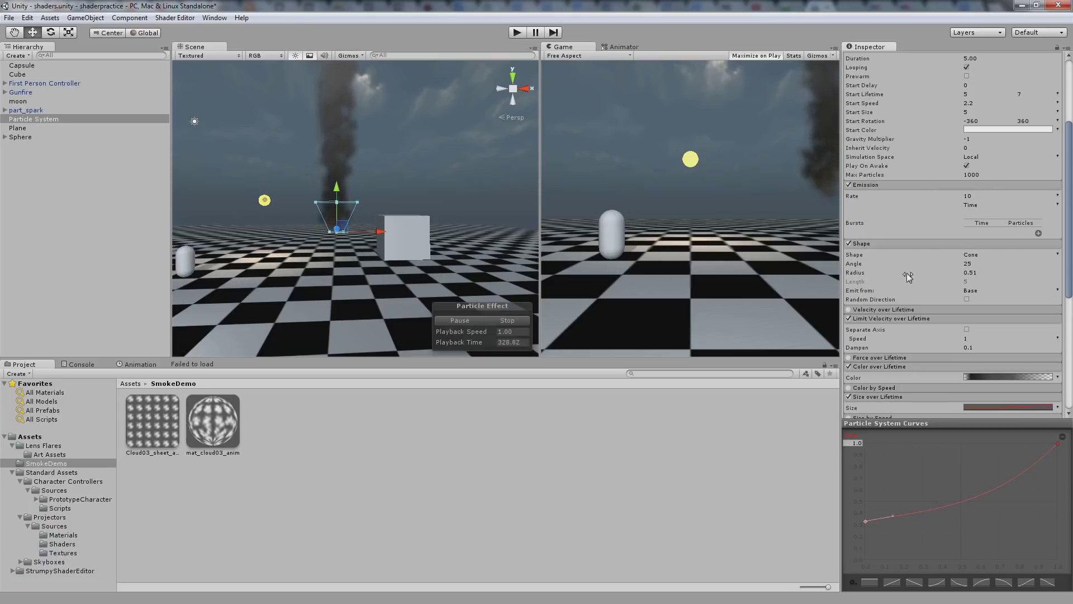
{"action": "left_click_drag", "start_coordinate": [912, 270], "coordinate": [347, 309]}
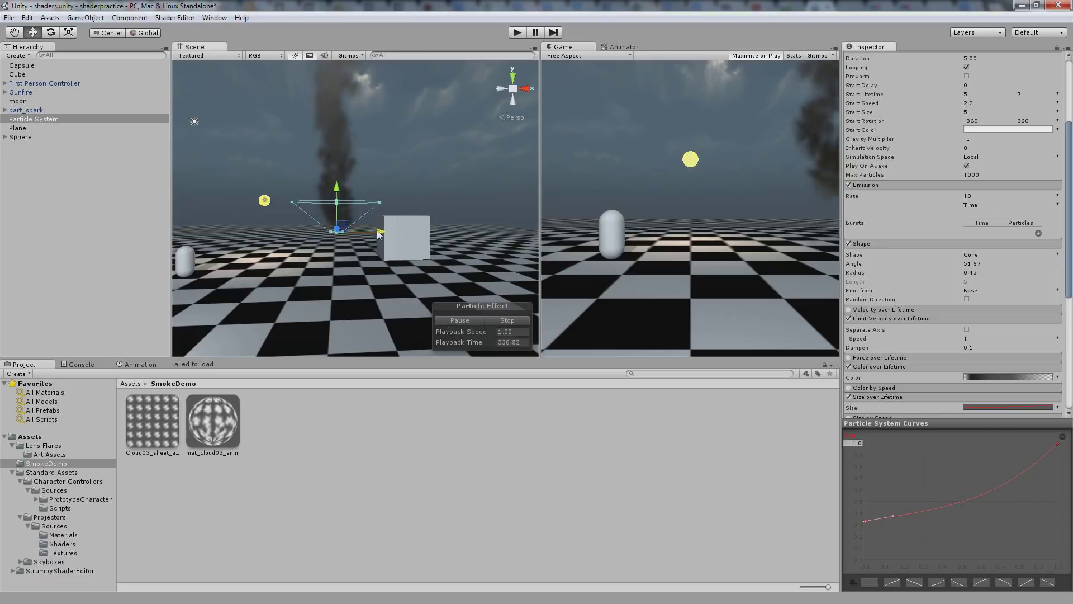
- Move the particle system across the checkered floor, away from the cube and nearer to the viewer
{"action": "left_click_drag", "start_coordinate": [380, 239], "coordinate": [333, 241]}
{"action": "left_click_drag", "start_coordinate": [293, 189], "coordinate": [359, 215]}
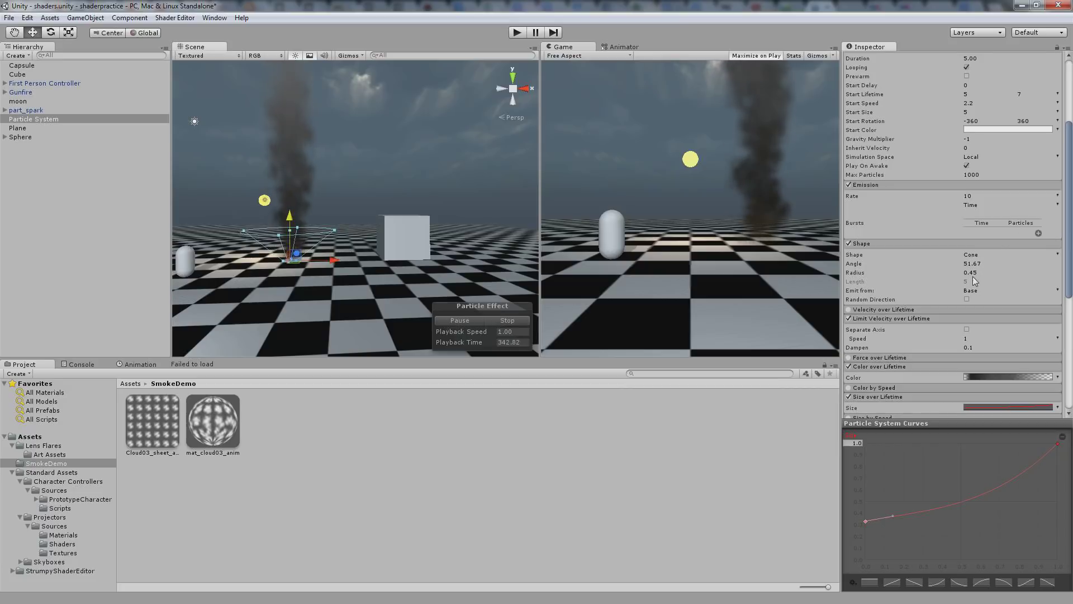
- Compare the smoke with the Shape module disabled, re-enable the module, and set Start Speed to 0.3
{"action": "left_click", "coordinate": [849, 245]}
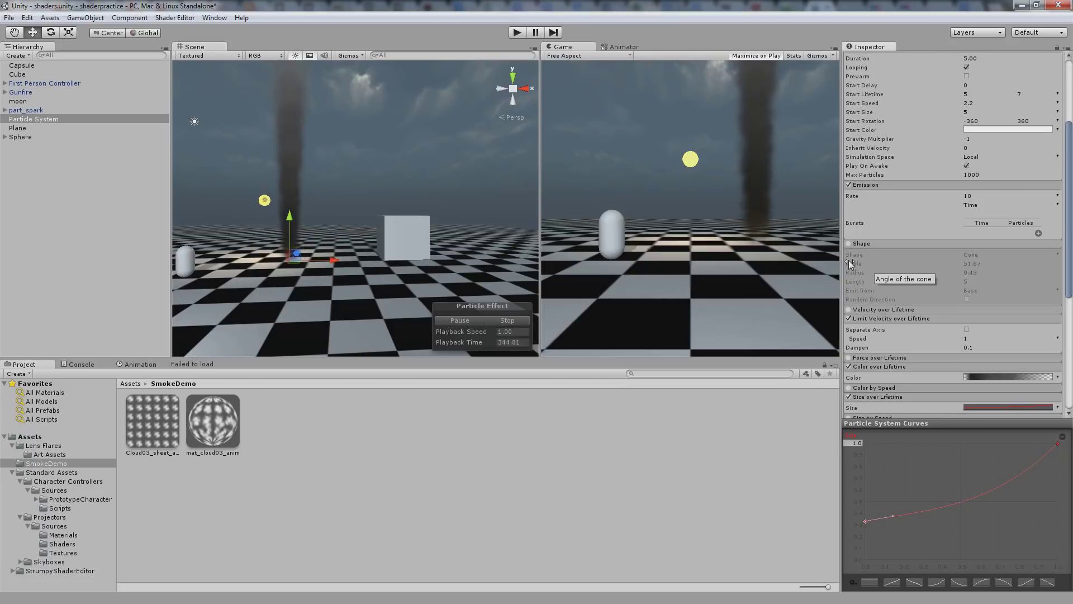
{"action": "left_click", "coordinate": [849, 244]}
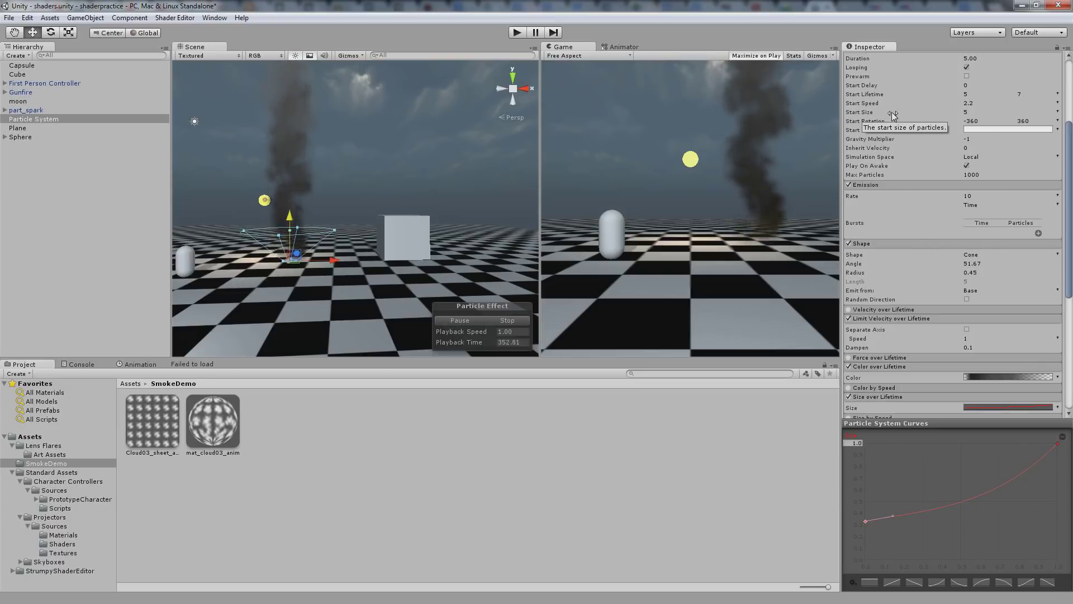
{"action": "left_click_drag", "start_coordinate": [941, 105], "coordinate": [882, 107]}
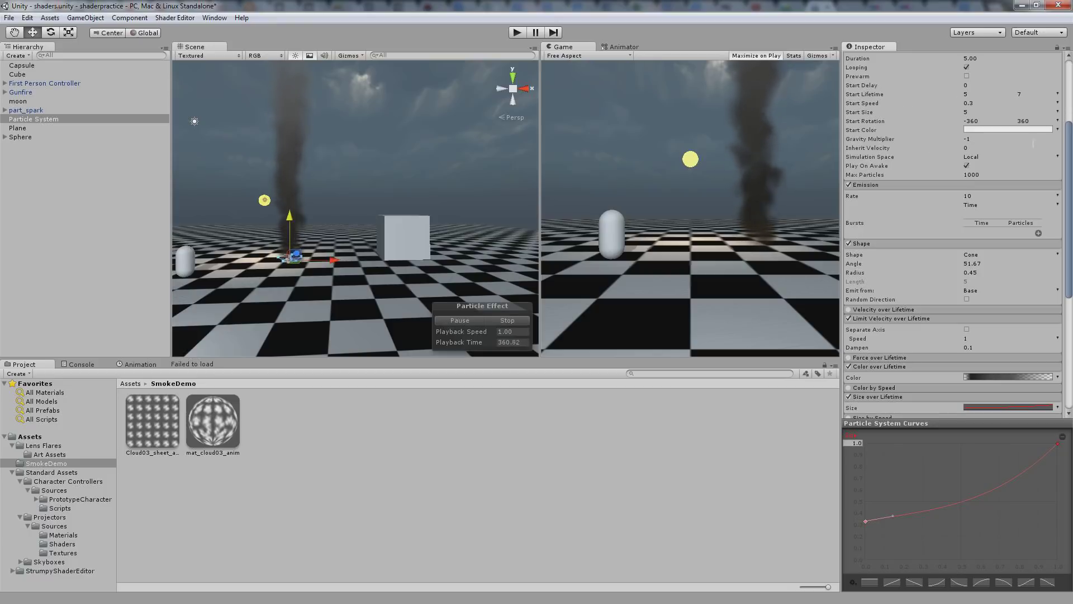
- Set the particles' Start Size to Random Between Two Constants, ranging from 4 to 6
{"action": "left_click", "coordinate": [1059, 114]}
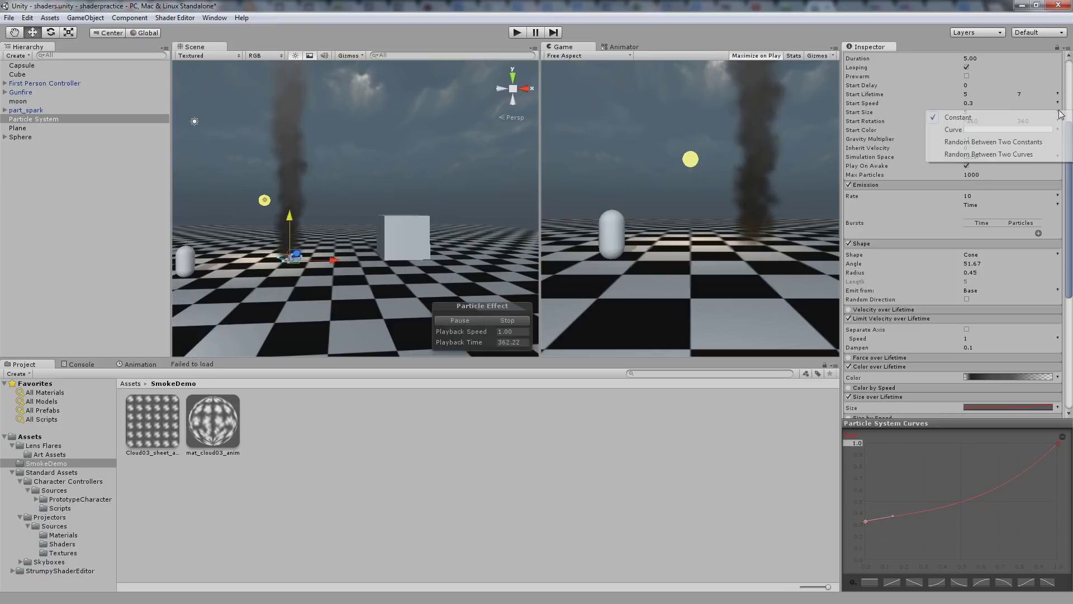
{"action": "left_click", "coordinate": [995, 143]}
{"action": "left_click", "coordinate": [984, 112]}
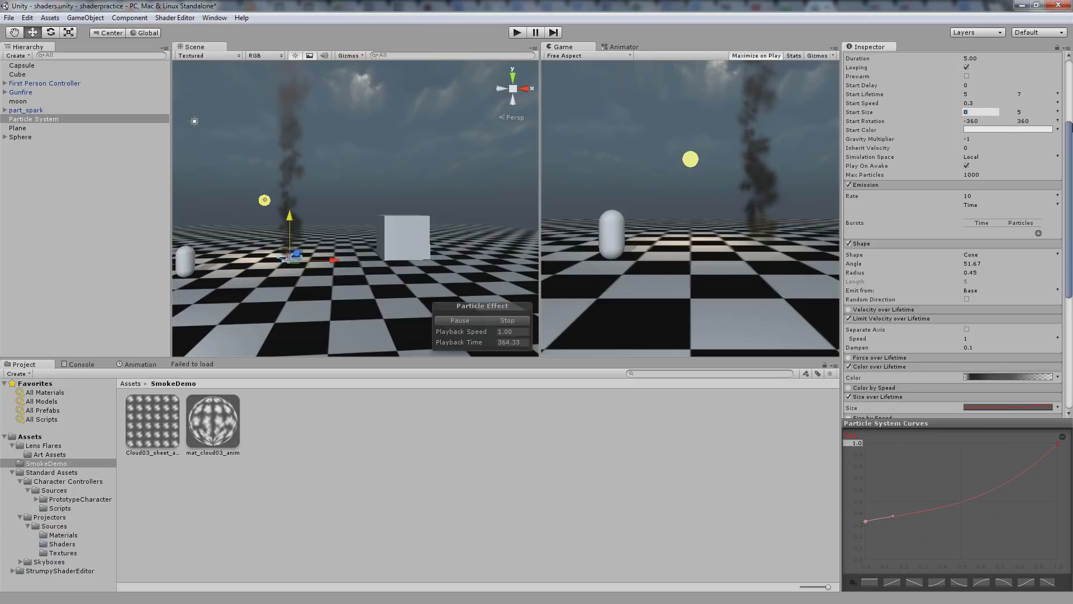
{"action": "type", "text": "7"}
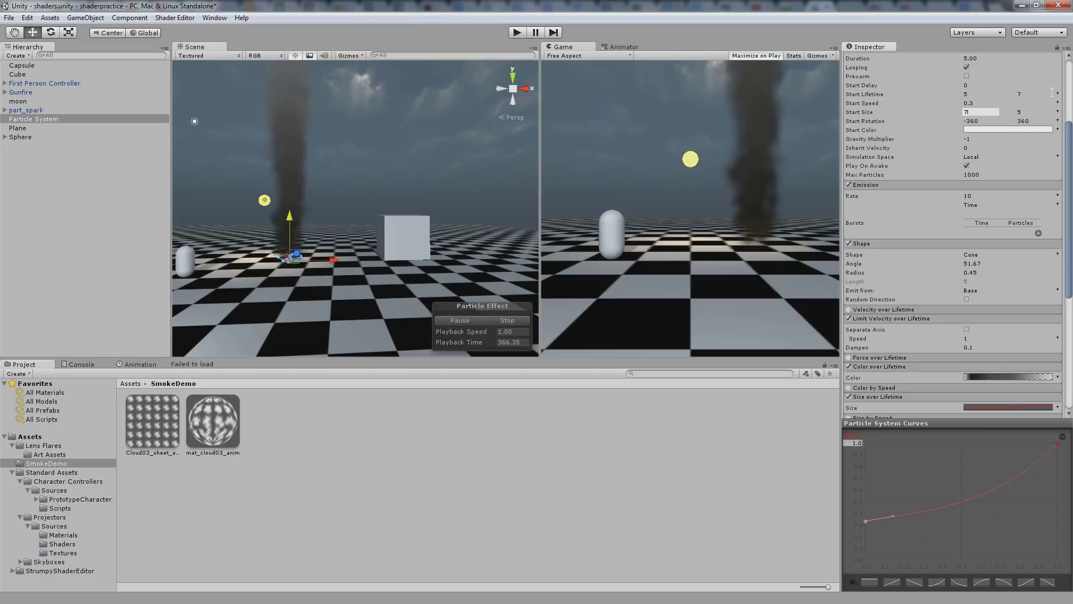
{"action": "key", "text": "BackSpace"}
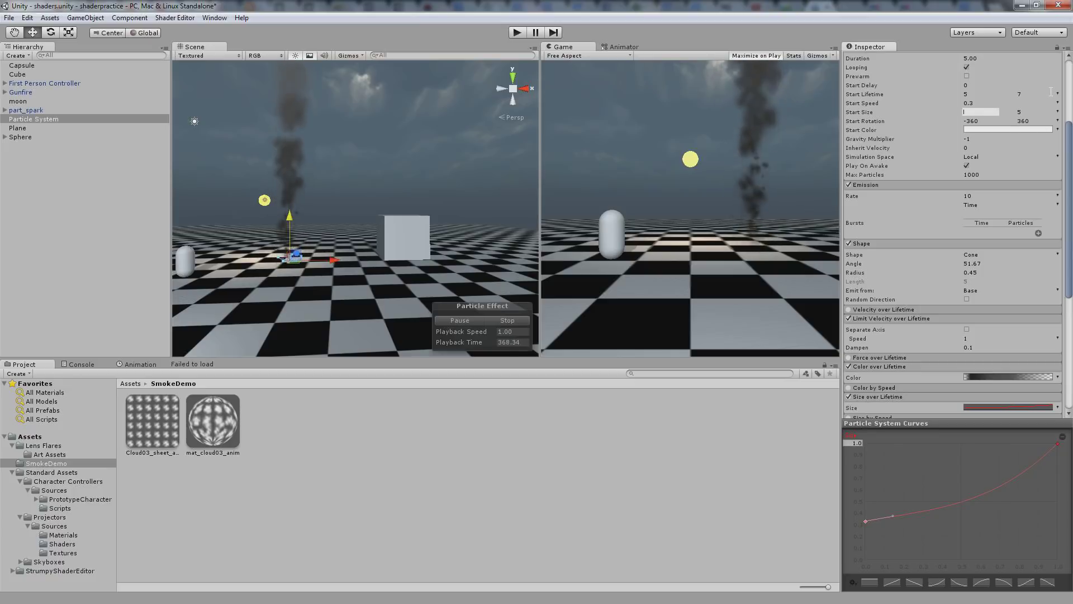
{"action": "type", "text": "5"}
{"action": "key", "text": "BackSpace"}
{"action": "type", "text": "4"}
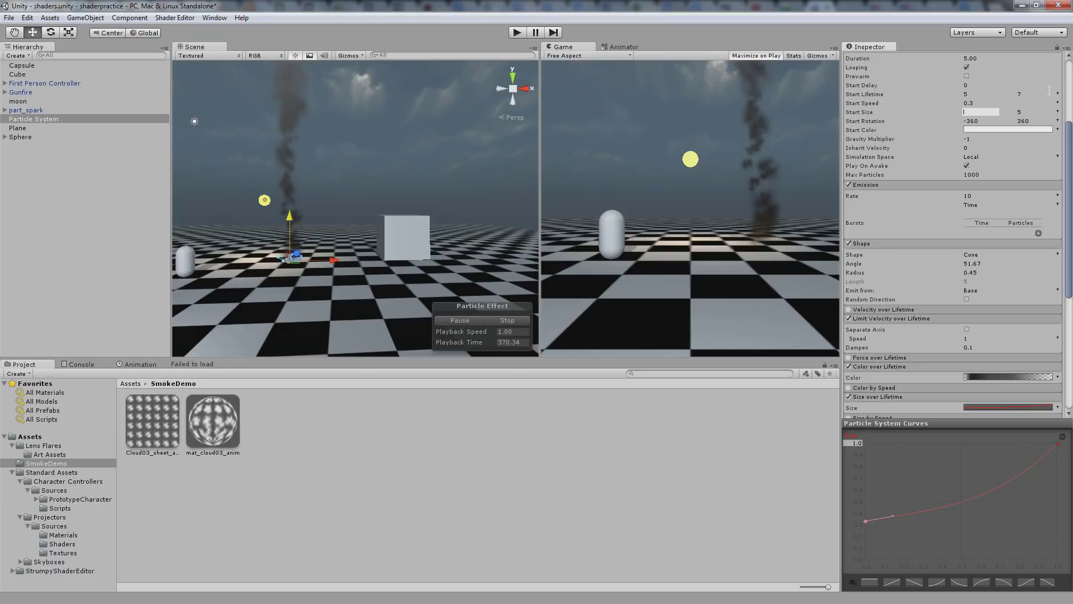
{"action": "left_click", "coordinate": [1029, 112]}
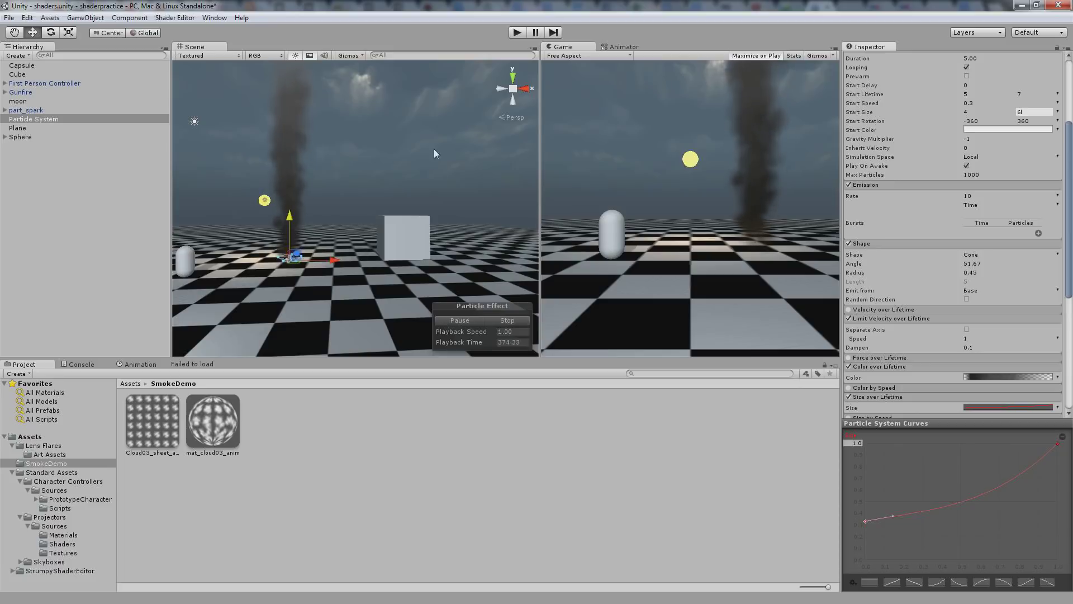
- Set Start Color to Random Between Two Colors, with a grey-brown second color of hue 19, saturation 21, value 109
{"action": "left_click_drag", "start_coordinate": [336, 180], "coordinate": [508, 187]}
{"action": "scroll", "coordinate": [324, 202], "scroll_direction": "up", "scroll_amount": 4}
{"action": "scroll", "coordinate": [387, 179], "scroll_direction": "up", "scroll_amount": 2}
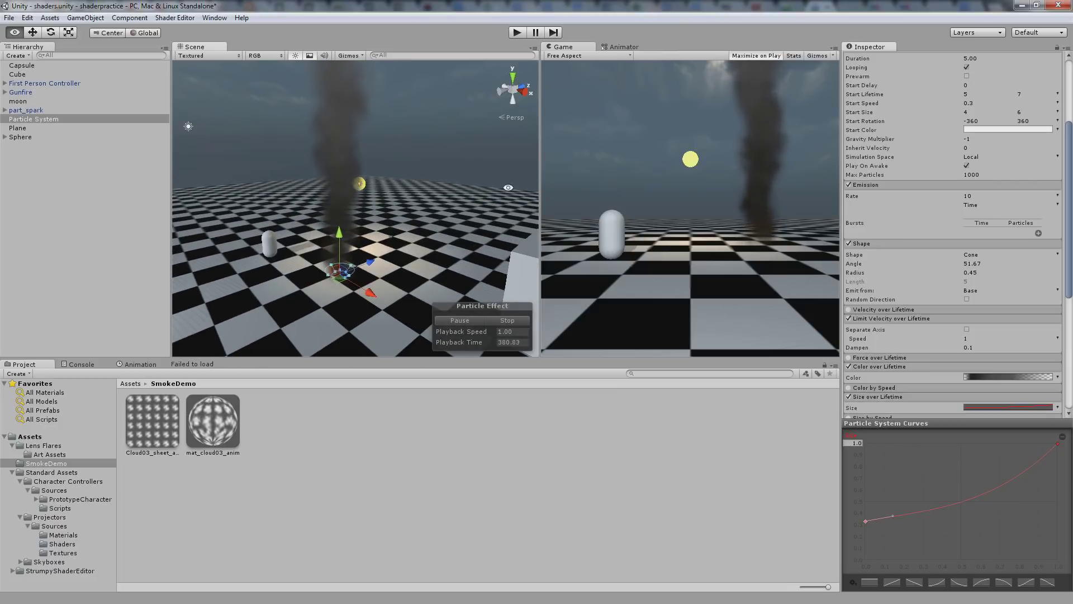
{"action": "left_click", "coordinate": [1057, 130]}
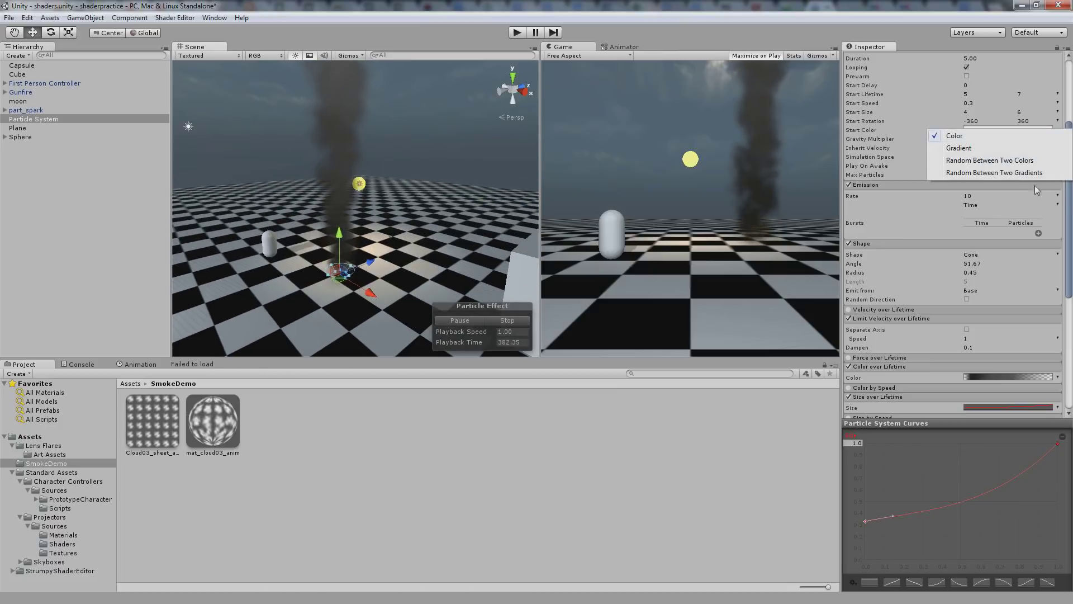
{"action": "left_click", "coordinate": [1010, 162]}
{"action": "left_click", "coordinate": [1007, 135]}
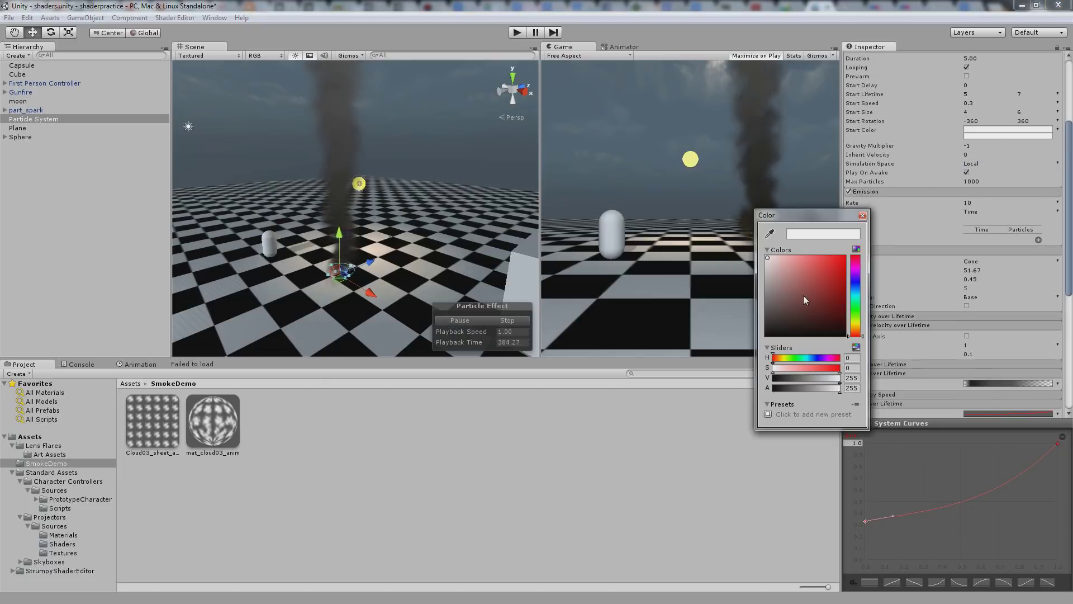
{"action": "mouse_move", "coordinate": [803, 296]}
{"action": "left_mouse_down"}
{"action": "mouse_move", "coordinate": [734, 334]}
{"action": "mouse_move", "coordinate": [719, 306]}
{"action": "mouse_move", "coordinate": [825, 274]}
{"action": "mouse_move", "coordinate": [829, 291]}
{"action": "mouse_move", "coordinate": [813, 297]}
{"action": "left_mouse_up"}
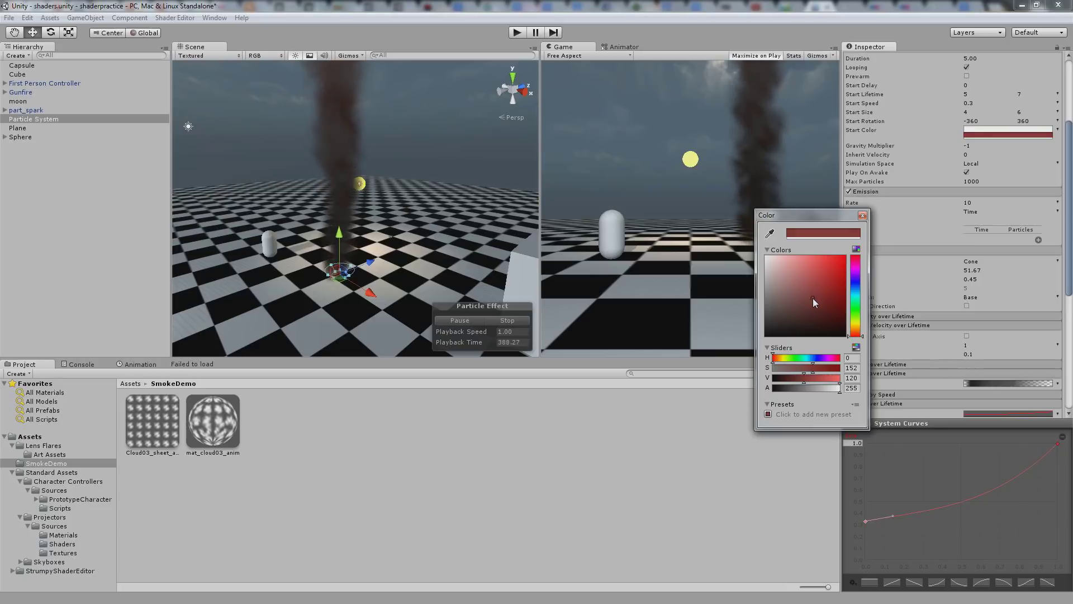
{"action": "left_click_drag", "start_coordinate": [854, 334], "coordinate": [854, 332]}
{"action": "mouse_move", "coordinate": [794, 311]}
{"action": "left_mouse_down"}
{"action": "mouse_move", "coordinate": [790, 287]}
{"action": "mouse_move", "coordinate": [816, 250]}
{"action": "mouse_move", "coordinate": [787, 243]}
{"action": "mouse_move", "coordinate": [790, 290]}
{"action": "mouse_move", "coordinate": [777, 304]}
{"action": "mouse_move", "coordinate": [767, 290]}
{"action": "mouse_move", "coordinate": [783, 303]}
{"action": "mouse_move", "coordinate": [773, 302]}
{"action": "left_mouse_up"}
{"action": "scroll", "coordinate": [961, 330], "scroll_direction": "down", "scroll_amount": 5}
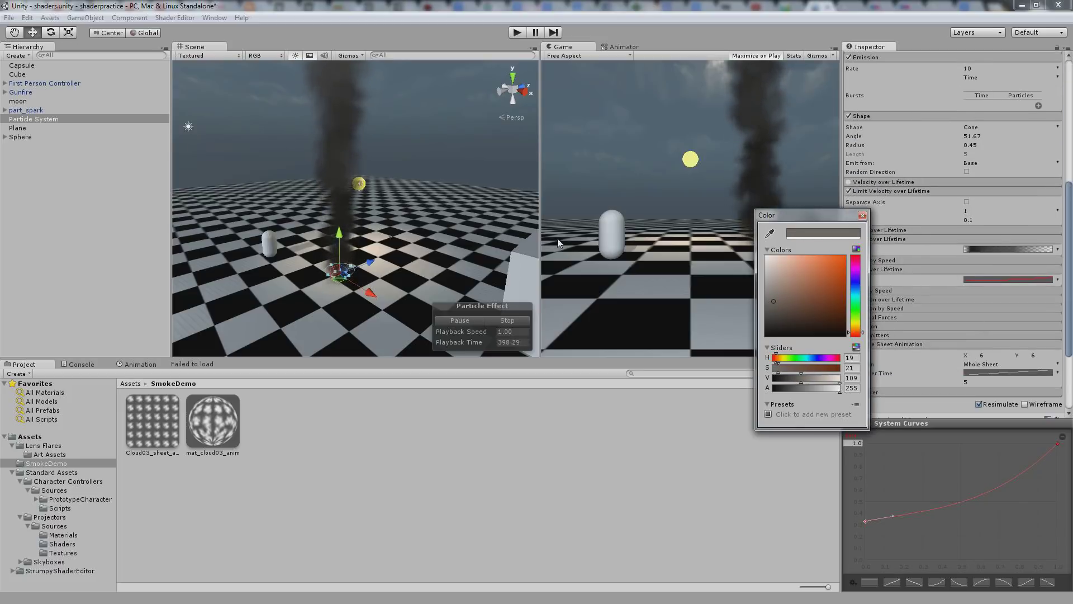
{"action": "left_click", "coordinate": [862, 216]}
- Set the particle renderer's Sort Mode to Oldest First
{"action": "scroll", "coordinate": [899, 242], "scroll_direction": "down", "scroll_amount": 5}
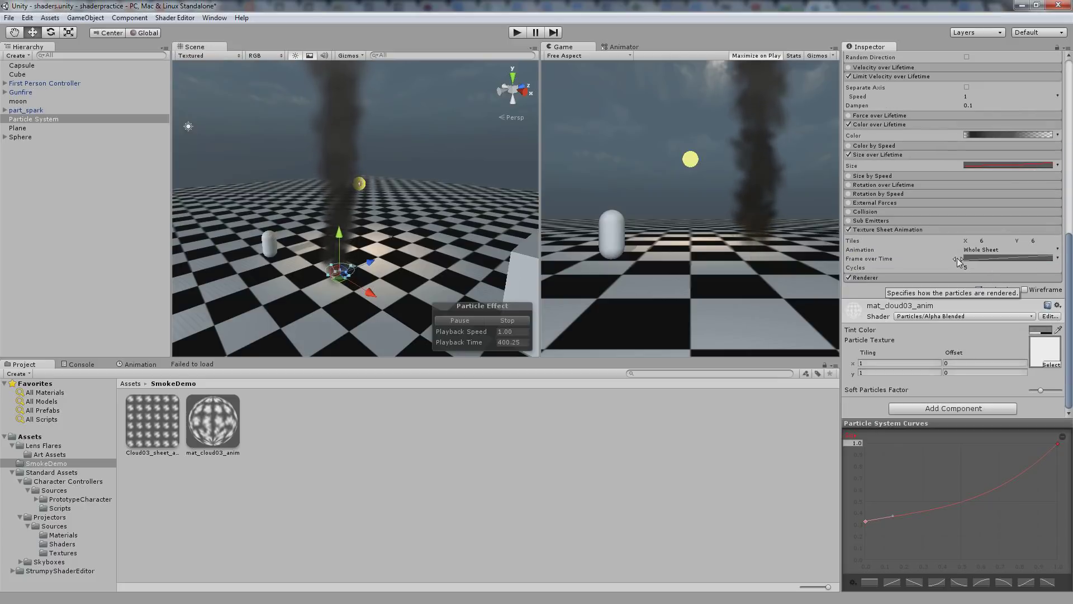
{"action": "left_click", "coordinate": [893, 278]}
{"action": "left_click", "coordinate": [1011, 316]}
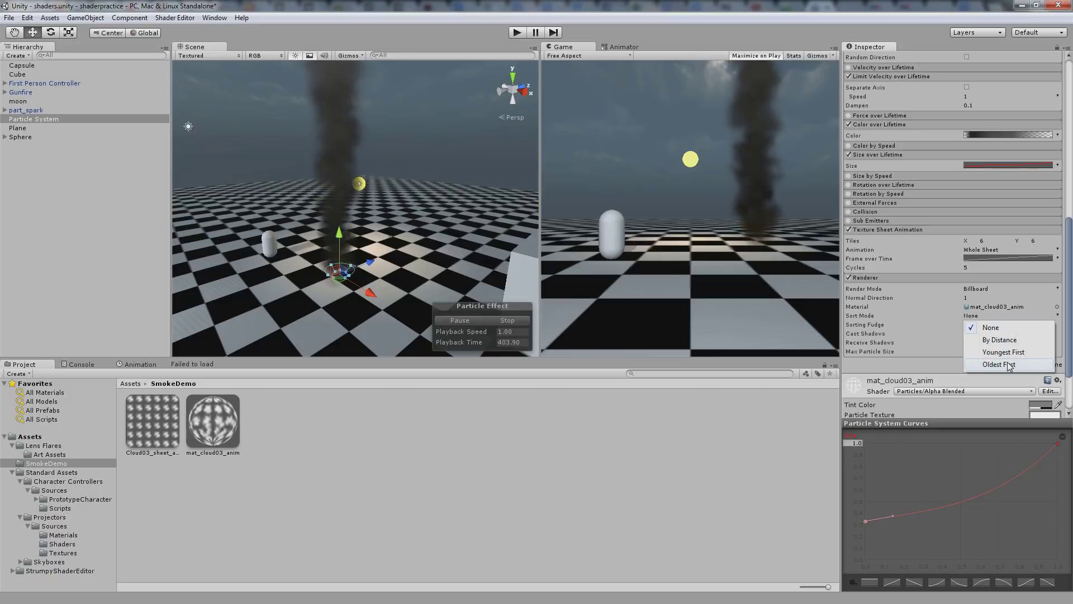
{"action": "left_click", "coordinate": [999, 365]}
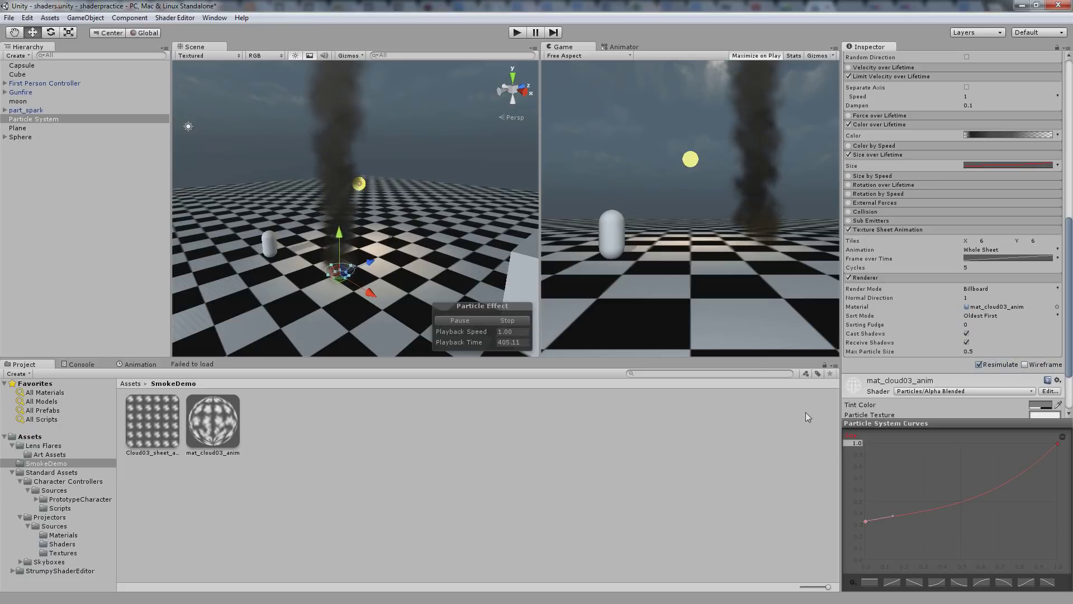
- Inspect the smoke column in the scene, then play the game, walk up to the smoke and stop playback
{"action": "left_click_drag", "start_coordinate": [414, 167], "coordinate": [376, 130]}
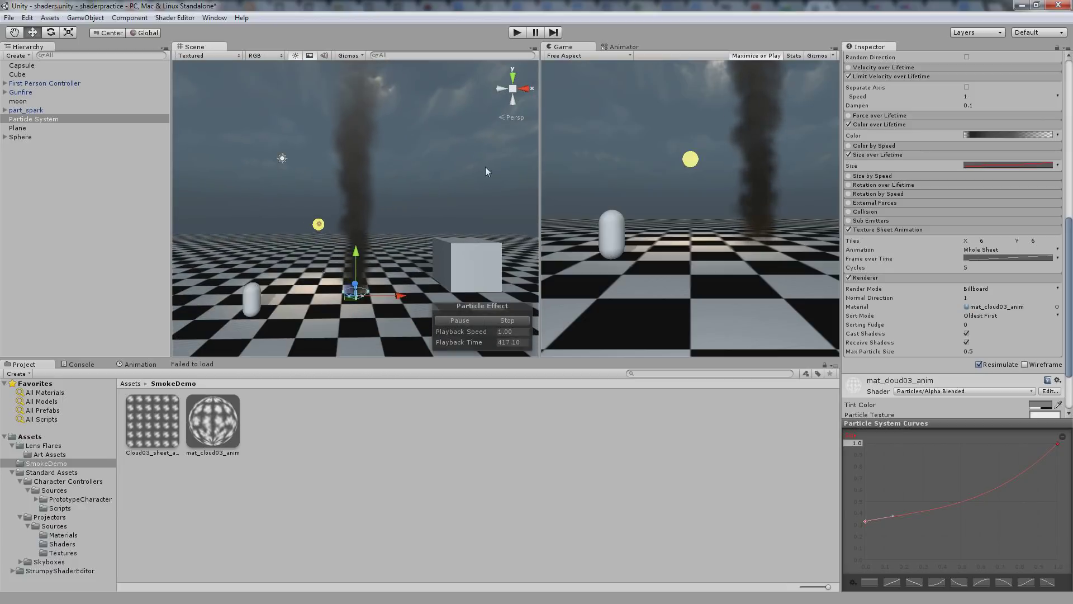
{"action": "left_click_drag", "start_coordinate": [379, 181], "coordinate": [266, 191]}
{"action": "left_click", "coordinate": [380, 210]}
{"action": "left_click_drag", "start_coordinate": [448, 204], "coordinate": [420, 182]}
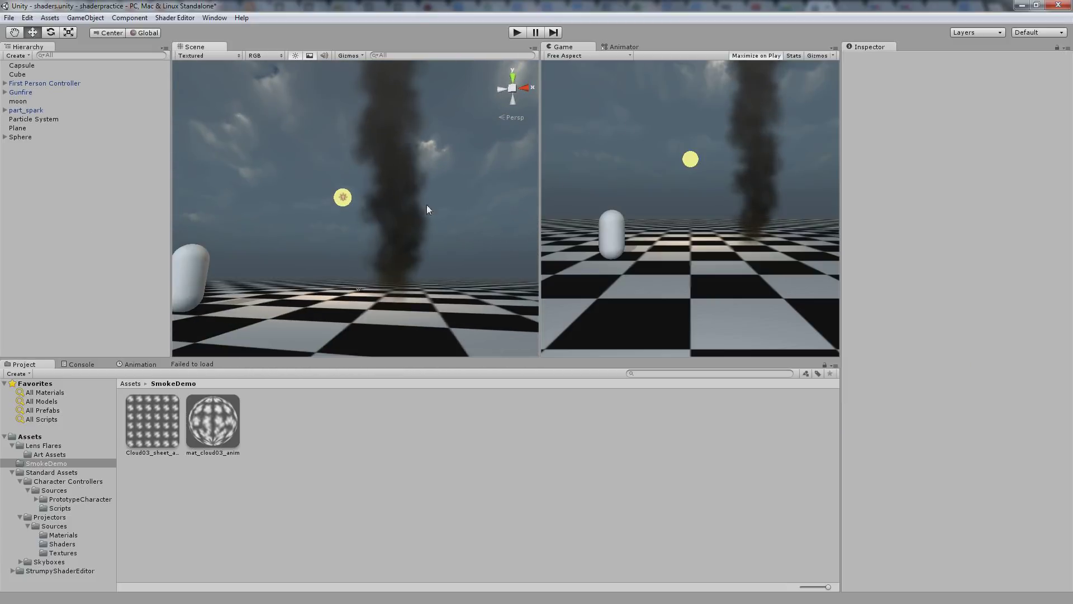
{"action": "left_click", "coordinate": [518, 32]}
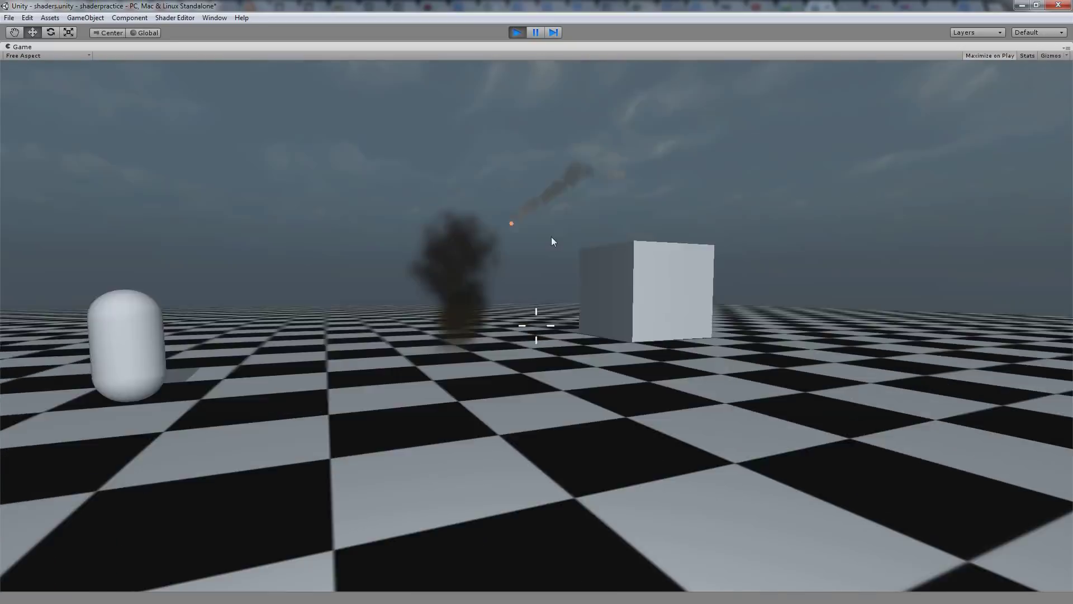
{"action": "key", "text": "w"}
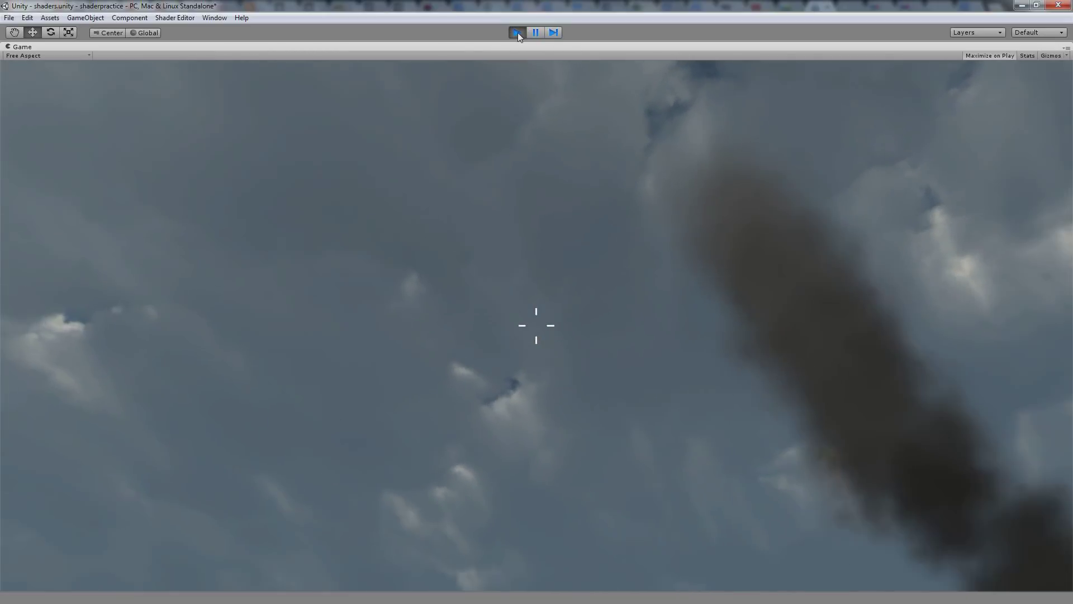
{"action": "left_click", "coordinate": [518, 33]}
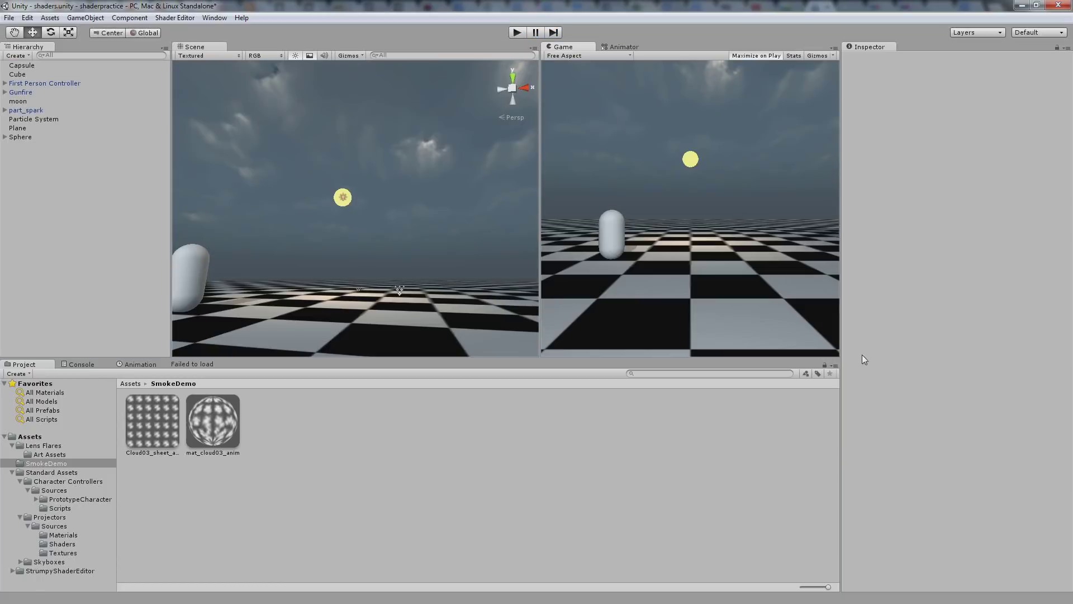
- Lower the start key of the particle system's Size over Lifetime curve to about 0.16
{"action": "left_click", "coordinate": [34, 119]}
{"action": "scroll", "coordinate": [983, 354], "scroll_direction": "down", "scroll_amount": 7}
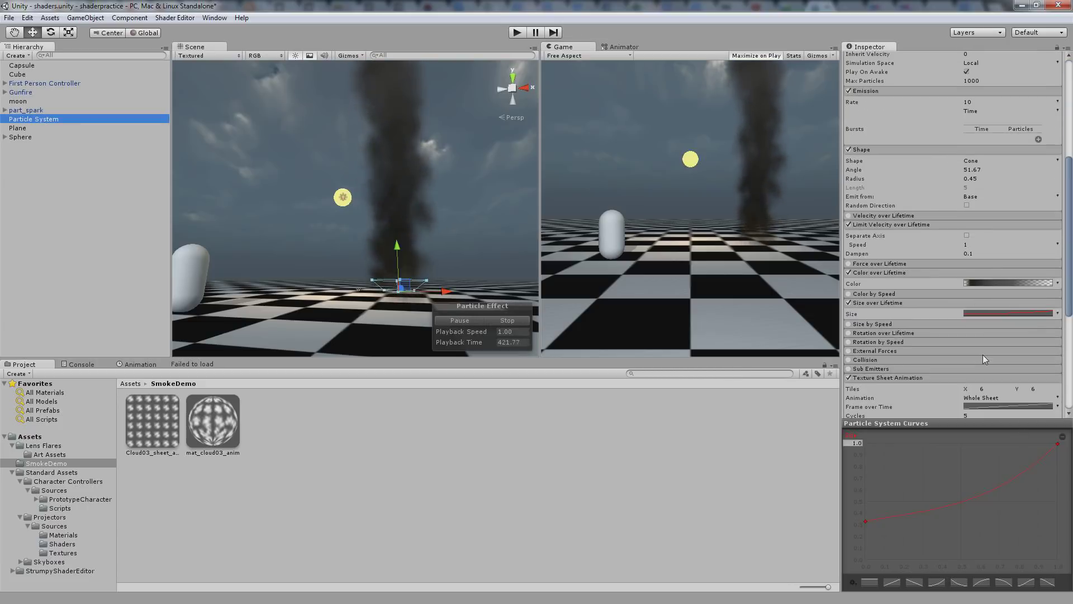
{"action": "left_click", "coordinate": [867, 521]}
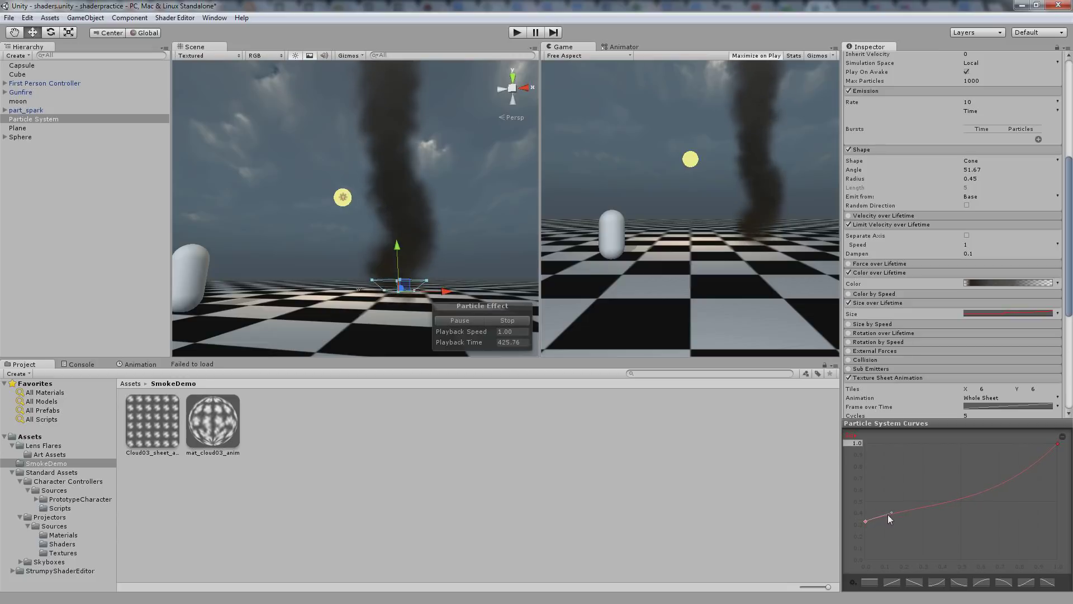
{"action": "left_click_drag", "start_coordinate": [864, 520], "coordinate": [863, 538]}
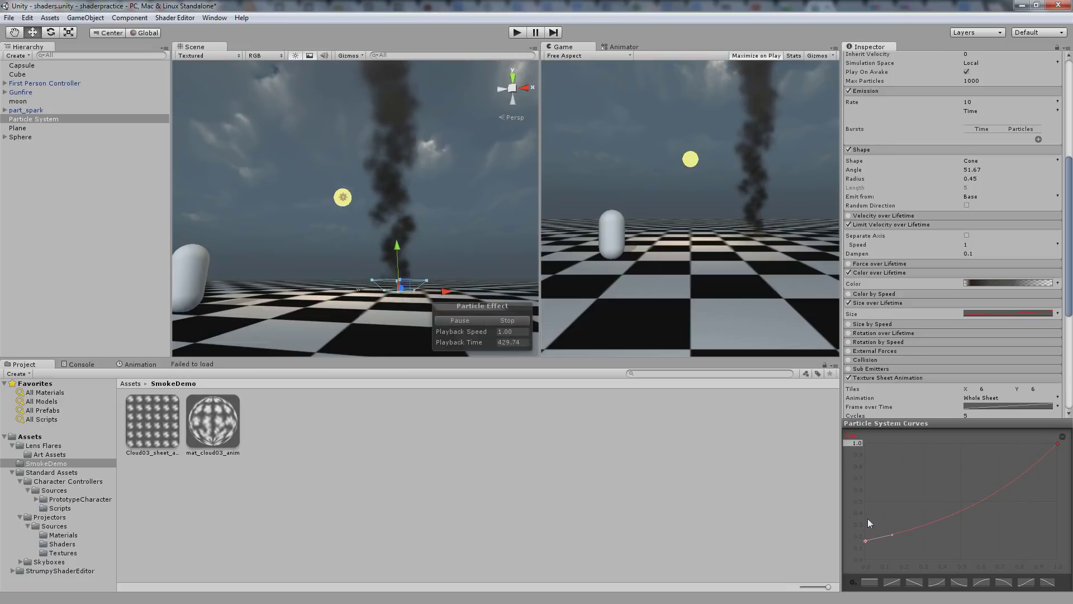
- Narrow the emission cone's radius to 0.05 and raise the particles' Start Speed to 0.92
{"action": "left_click_drag", "start_coordinate": [918, 179], "coordinate": [910, 183]}
{"action": "scroll", "coordinate": [925, 99], "scroll_direction": "up", "scroll_amount": 3}
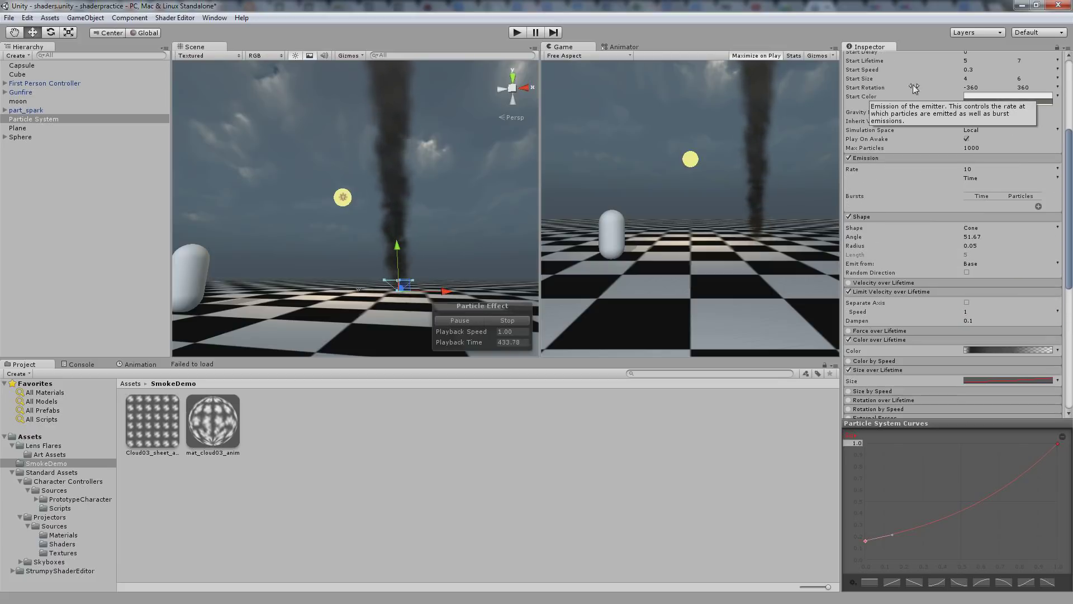
{"action": "left_click_drag", "start_coordinate": [876, 70], "coordinate": [882, 71]}
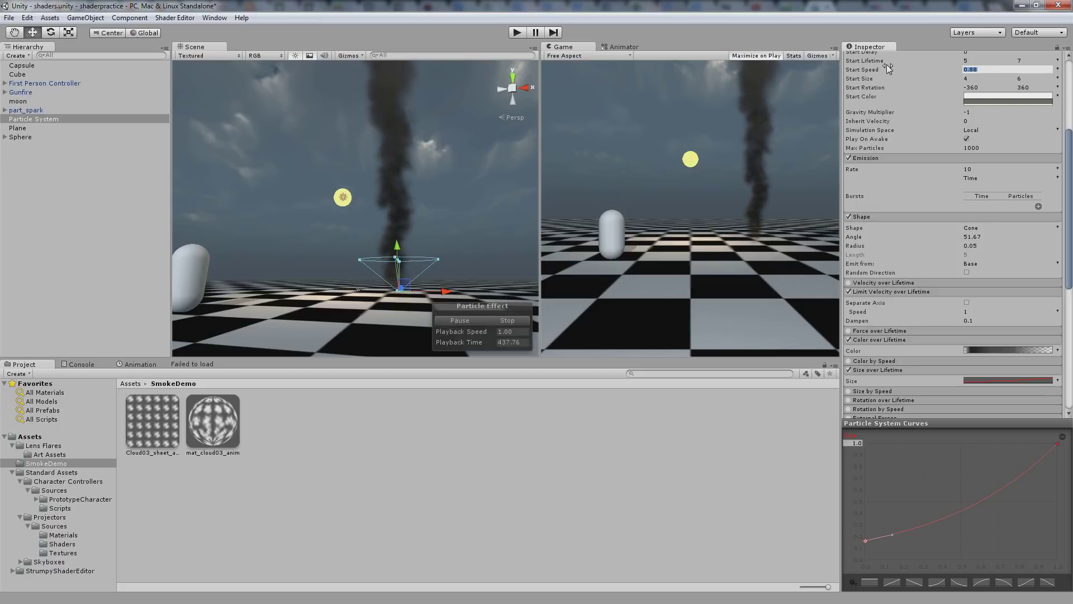
{"action": "left_click_drag", "start_coordinate": [887, 65], "coordinate": [887, 65]}
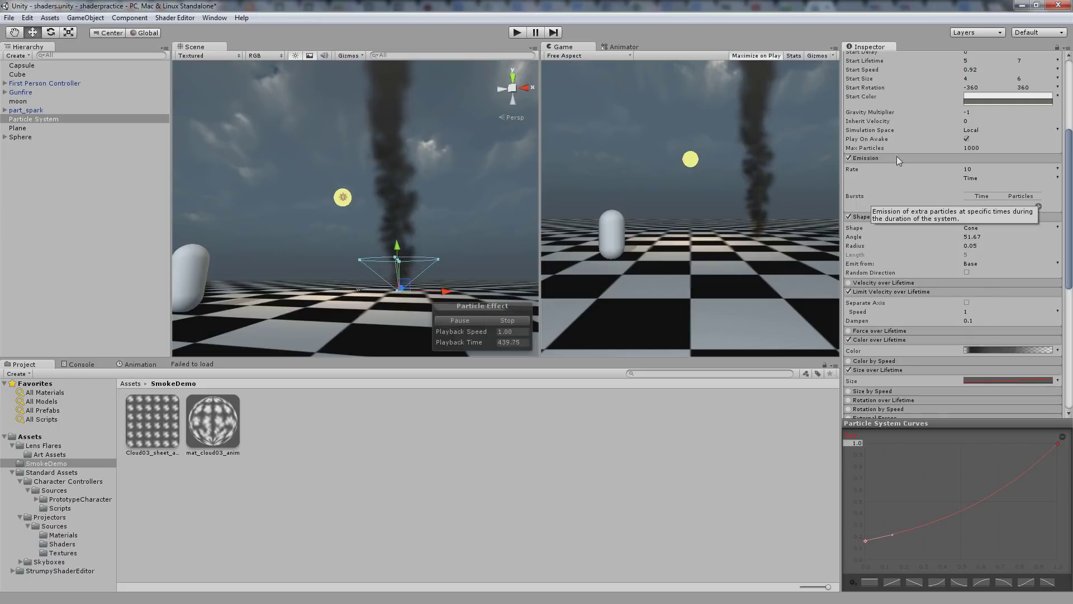
- Reduce the emission cone's angle to 49.5 and bend the Frame over Time curve so it rises more steeply at the start
{"action": "scroll", "coordinate": [919, 212], "scroll_direction": "down", "scroll_amount": 3}
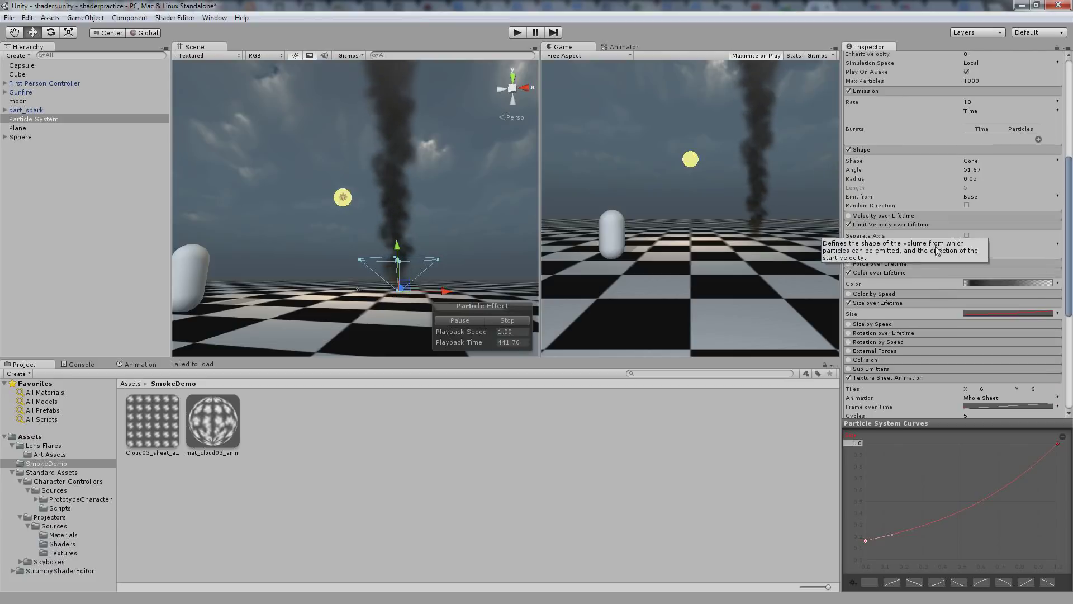
{"action": "left_click_drag", "start_coordinate": [874, 169], "coordinate": [886, 170]}
{"action": "scroll", "coordinate": [924, 313], "scroll_direction": "down", "scroll_amount": 5}
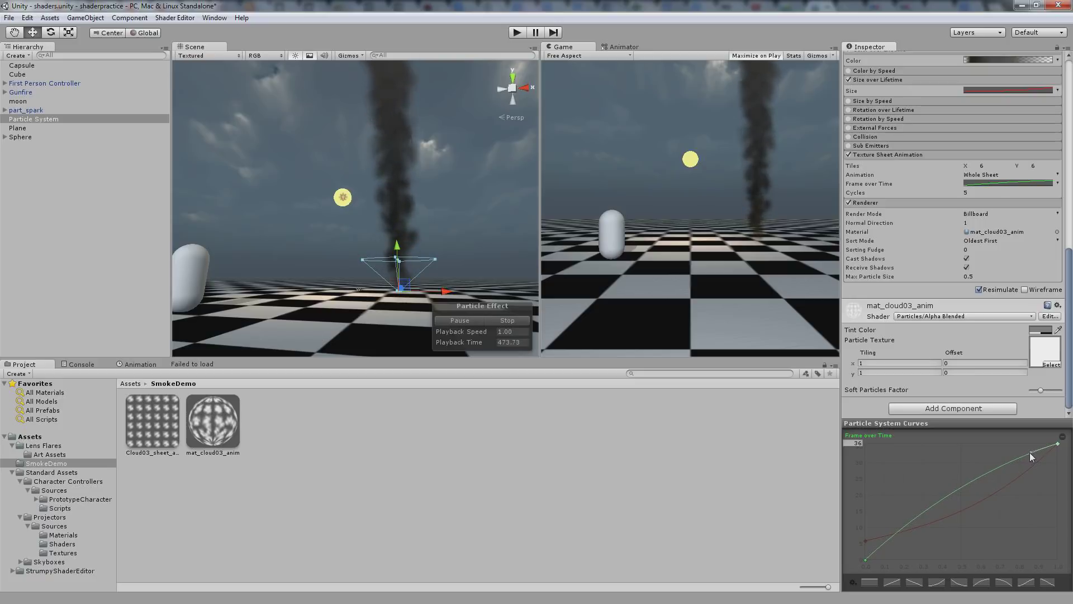
{"action": "left_click_drag", "start_coordinate": [1028, 452], "coordinate": [882, 541]}
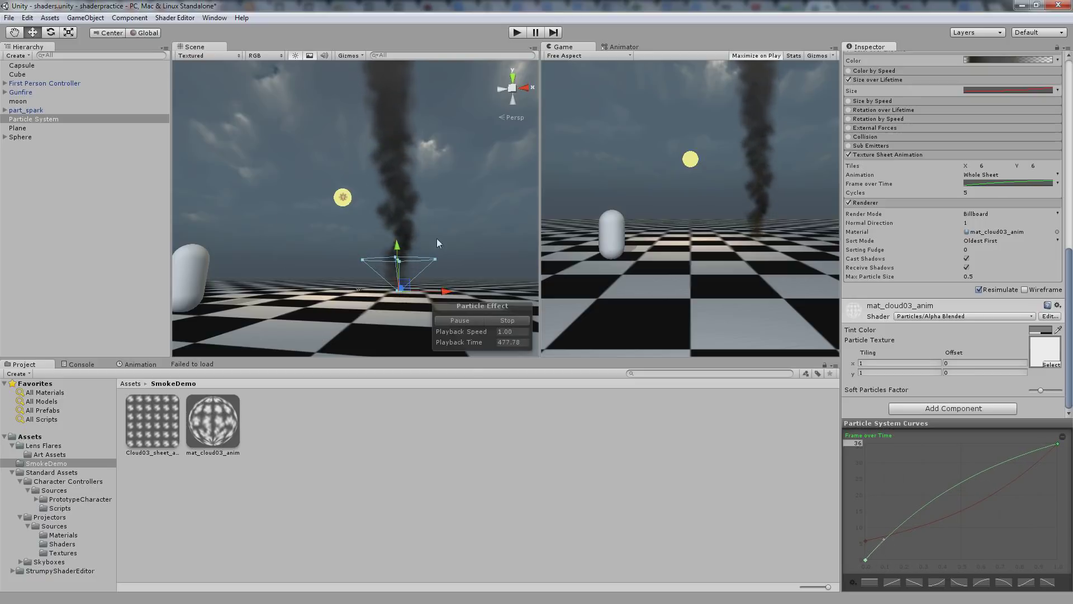
- Set the smoke particles' Start Speed to -0.7
{"action": "left_click_drag", "start_coordinate": [445, 266], "coordinate": [357, 235]}
{"action": "scroll", "coordinate": [967, 186], "scroll_direction": "up", "scroll_amount": 10}
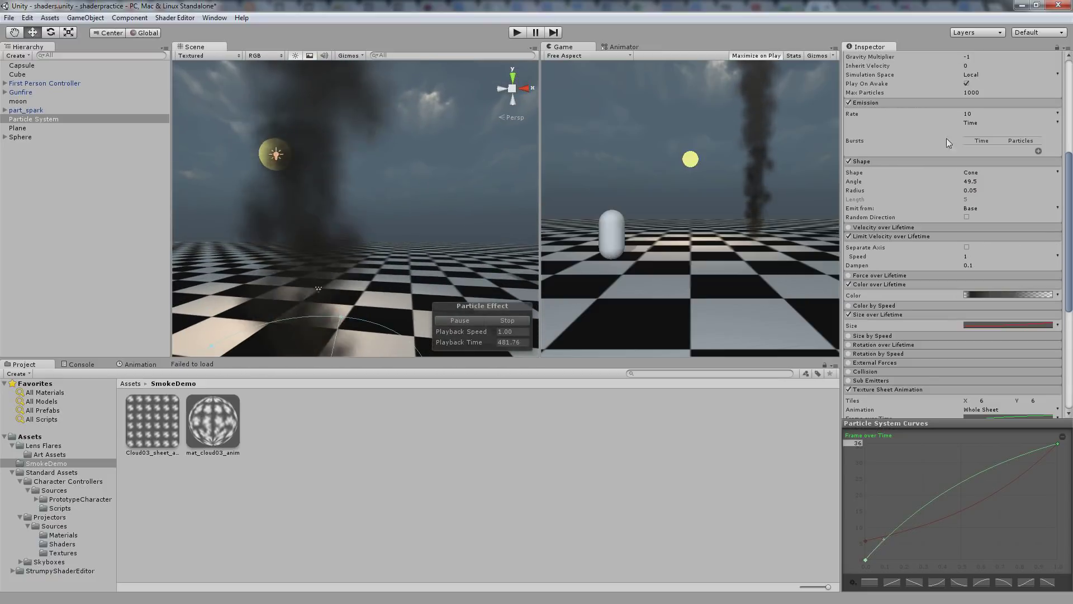
{"action": "scroll", "coordinate": [947, 140], "scroll_direction": "up", "scroll_amount": 5}
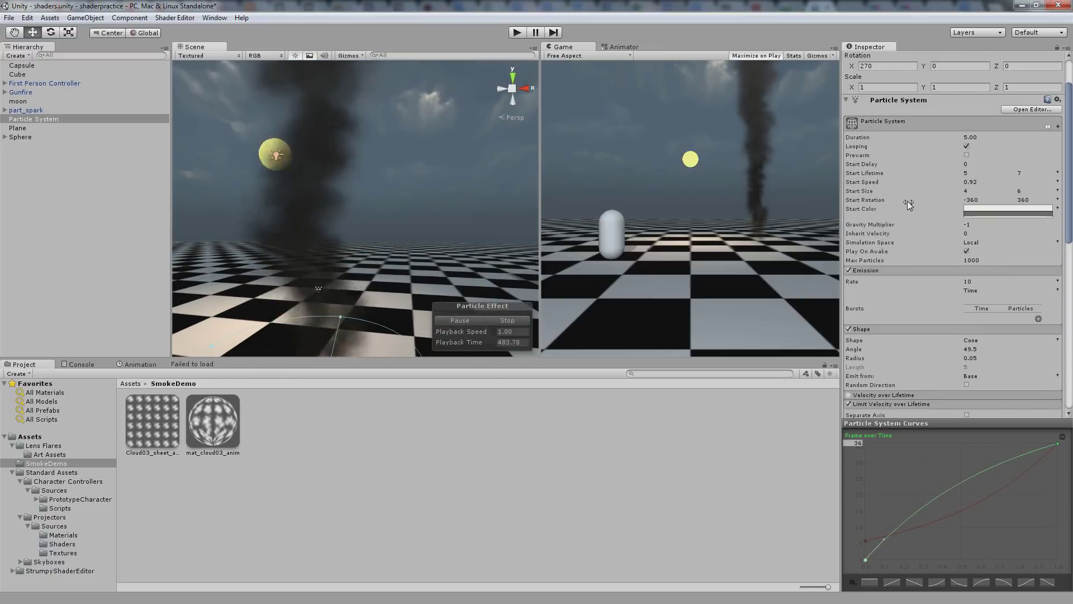
{"action": "mouse_move", "coordinate": [898, 183]}
{"action": "left_mouse_down"}
{"action": "mouse_move", "coordinate": [880, 180]}
{"action": "mouse_move", "coordinate": [890, 178]}
{"action": "left_mouse_up"}
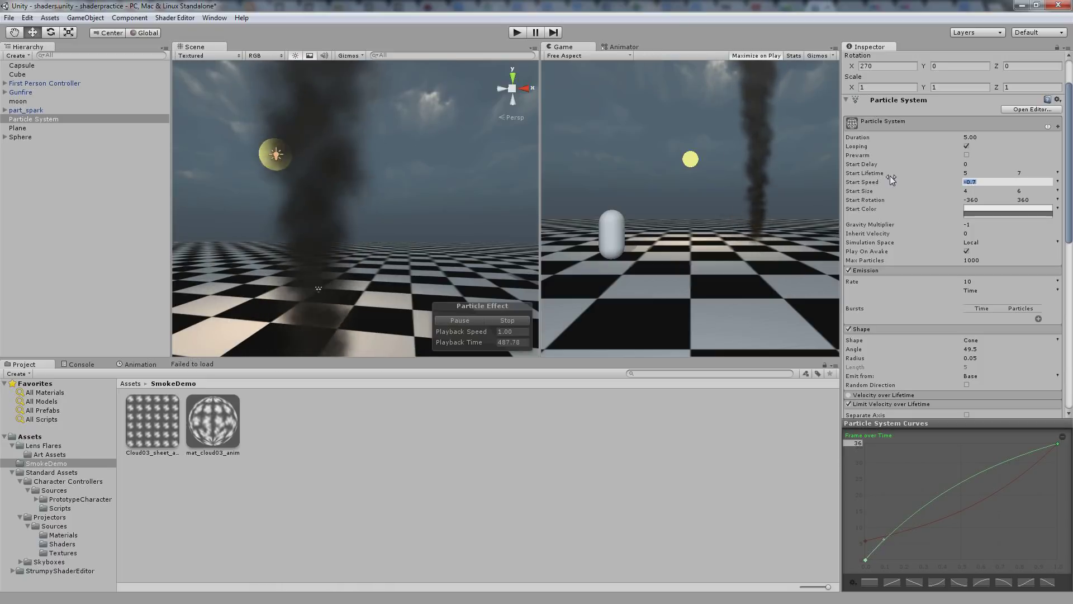
{"action": "left_click", "coordinate": [898, 191]}
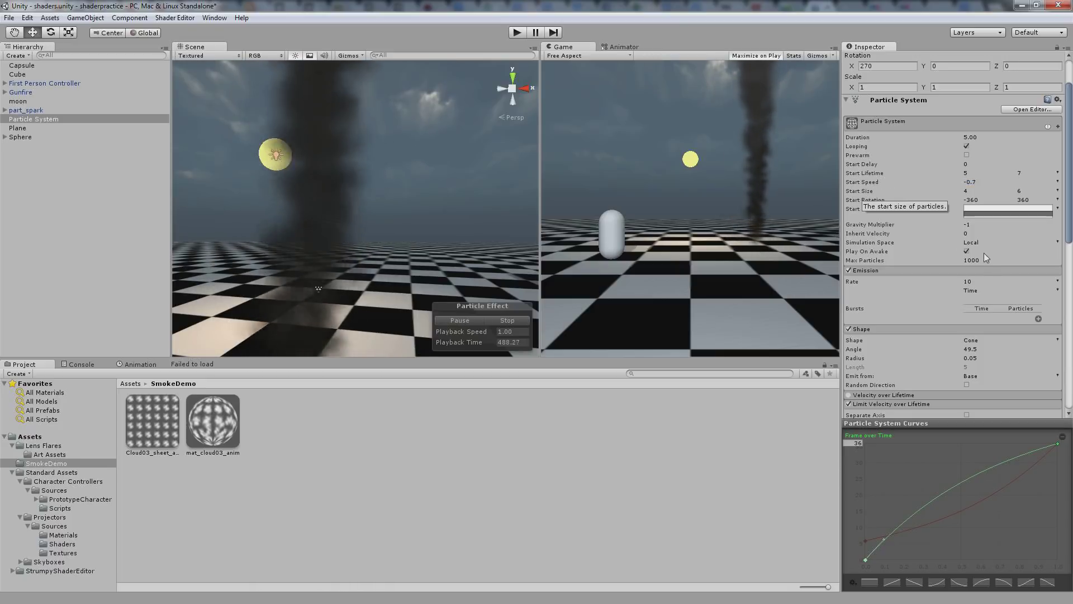
- Set the particle system's Gravity Multiplier to -0.1 and check the smoke around the emitter
{"action": "left_click", "coordinate": [954, 227]}
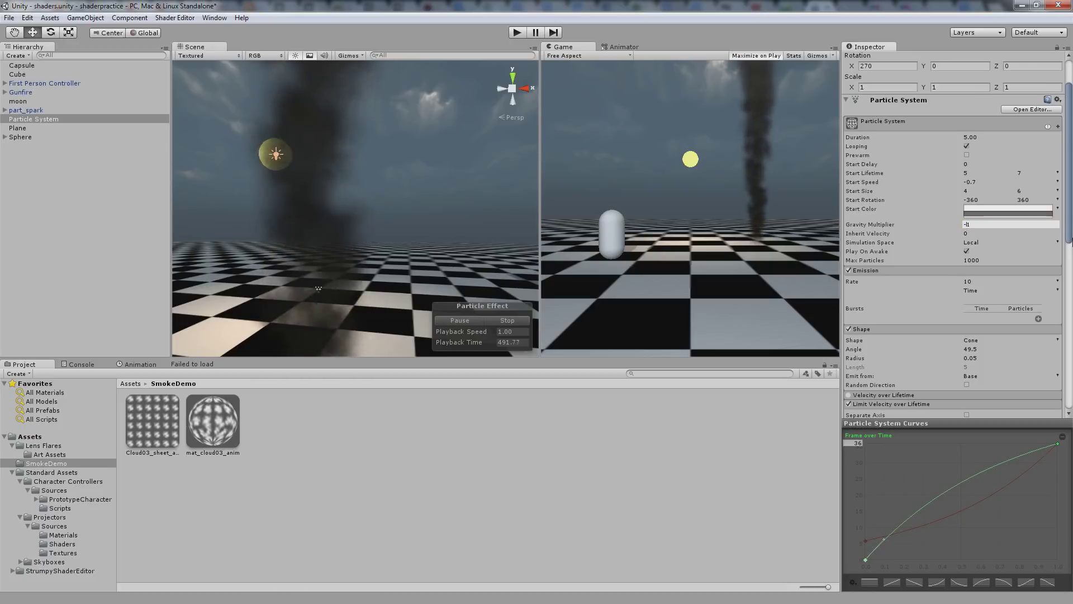
{"action": "type", "text": ".1"}
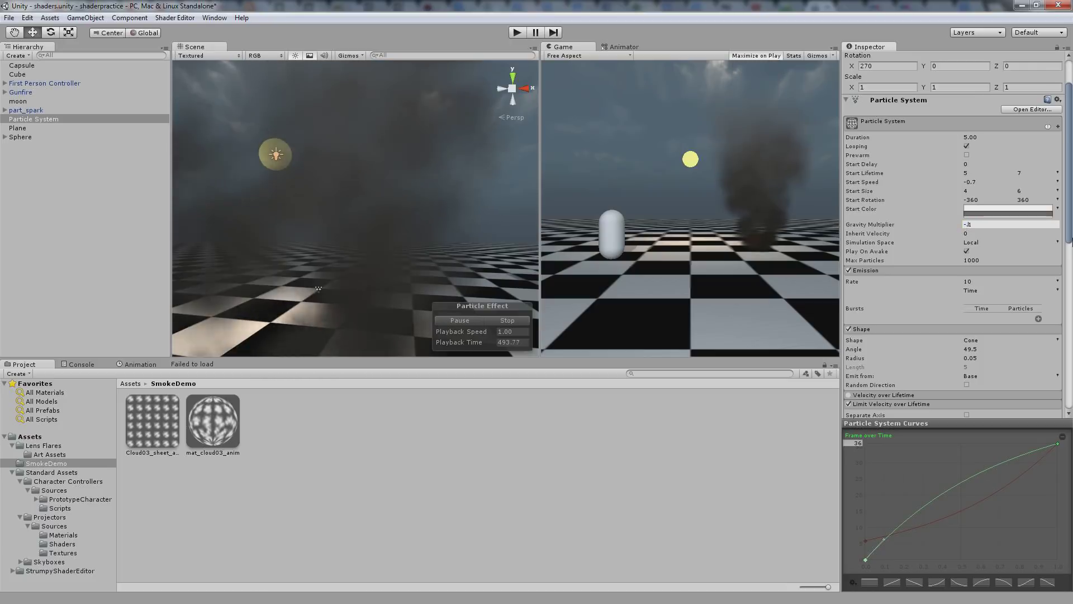
{"action": "scroll", "coordinate": [488, 259], "scroll_direction": "down", "scroll_amount": 2}
{"action": "mouse_move", "coordinate": [436, 240]}
{"action": "left_mouse_down"}
{"action": "mouse_move", "coordinate": [426, 203]}
{"action": "mouse_move", "coordinate": [436, 172]}
{"action": "mouse_move", "coordinate": [424, 237]}
{"action": "mouse_move", "coordinate": [404, 230]}
{"action": "mouse_move", "coordinate": [436, 251]}
{"action": "left_mouse_up"}
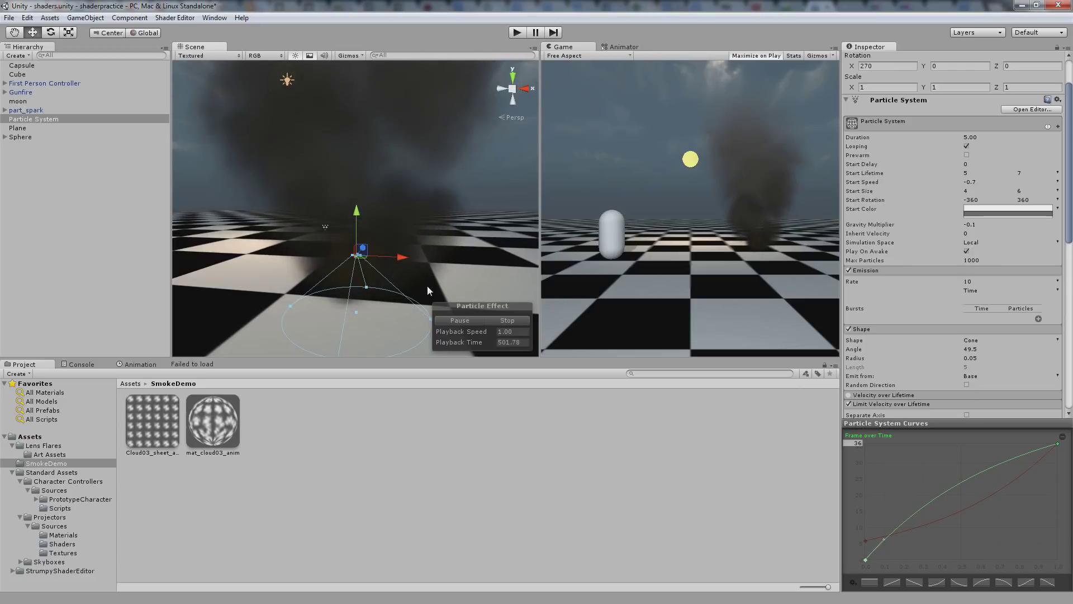
- Set Dampen to 0.05 in the Limit Velocity over Lifetime module
{"action": "scroll", "coordinate": [950, 324], "scroll_direction": "down", "scroll_amount": 5}
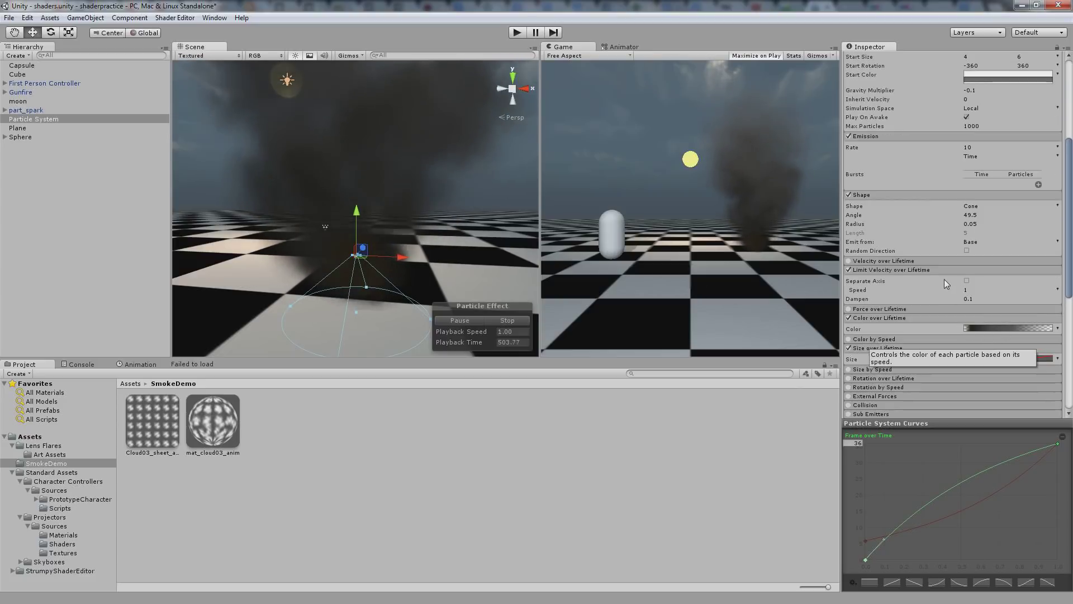
{"action": "scroll", "coordinate": [944, 280], "scroll_direction": "up", "scroll_amount": 3}
{"action": "scroll", "coordinate": [944, 277], "scroll_direction": "down", "scroll_amount": 1}
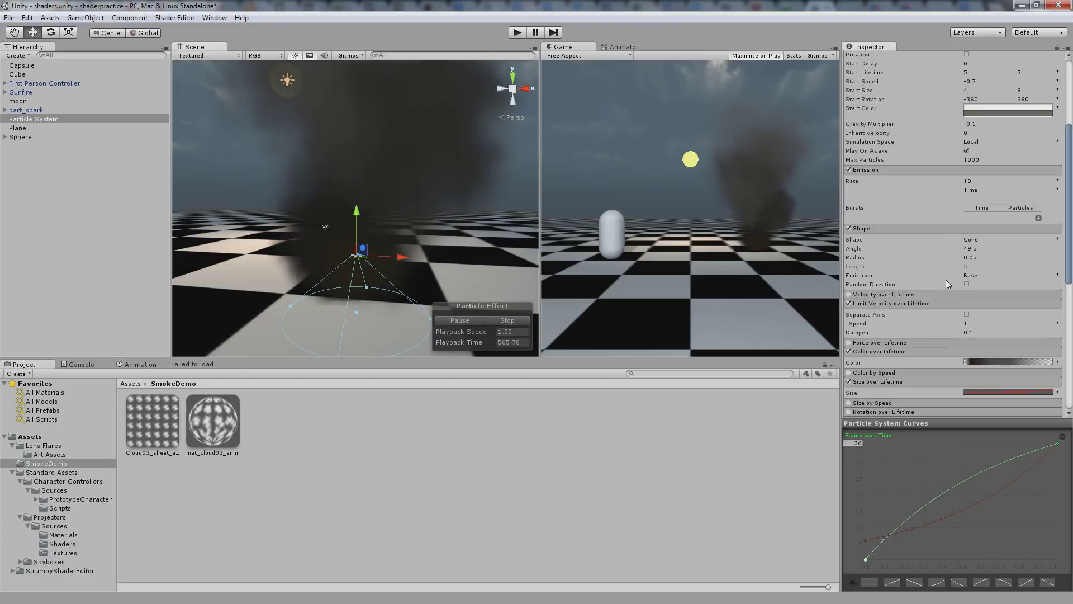
{"action": "left_click", "coordinate": [977, 334]}
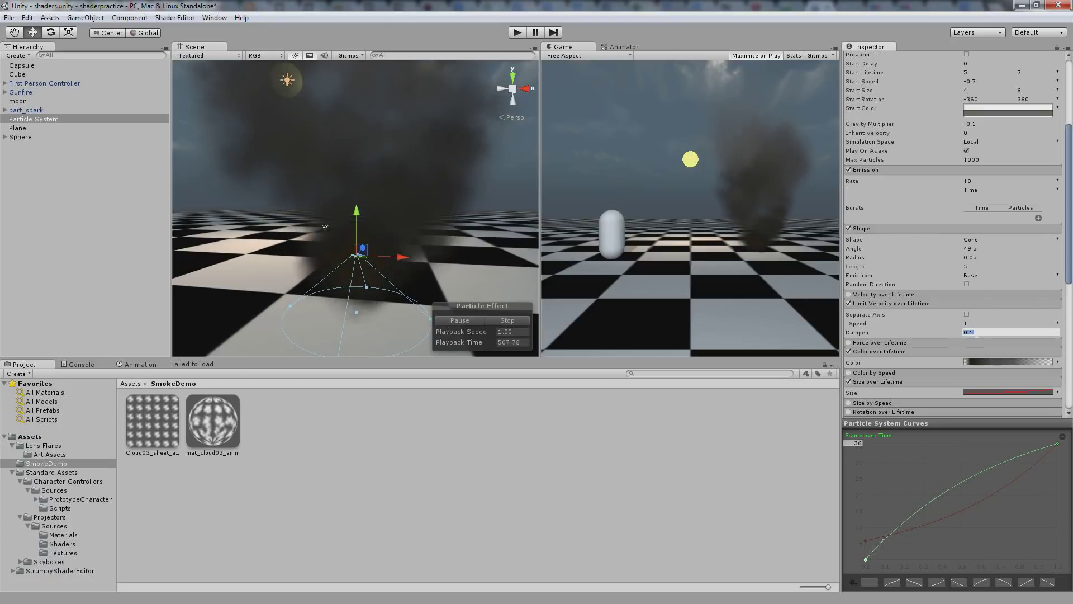
{"action": "key", "text": "Delete"}
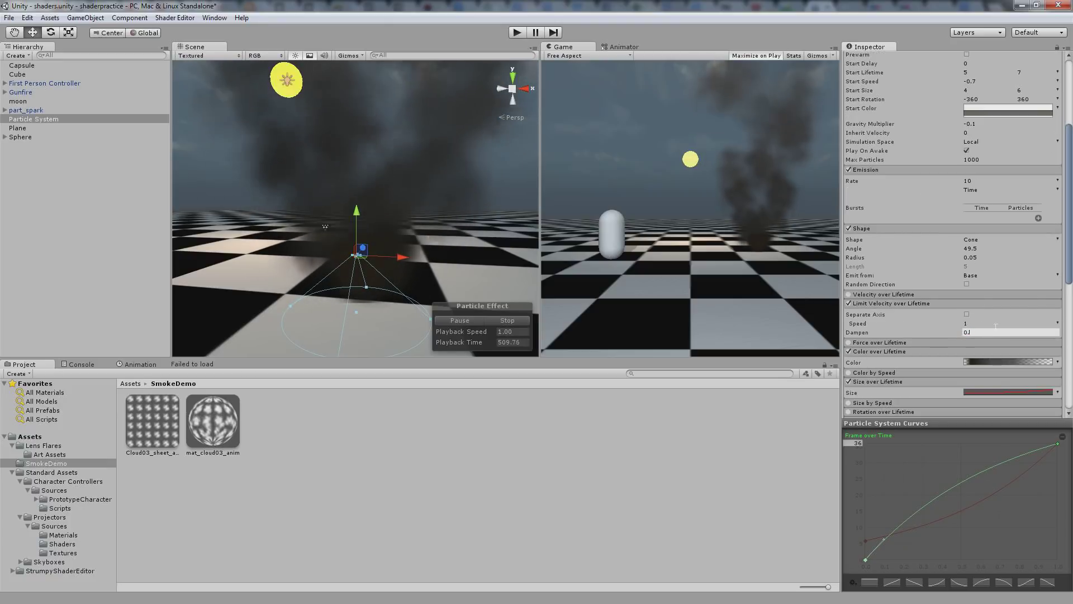
{"action": "type", "text": "05"}
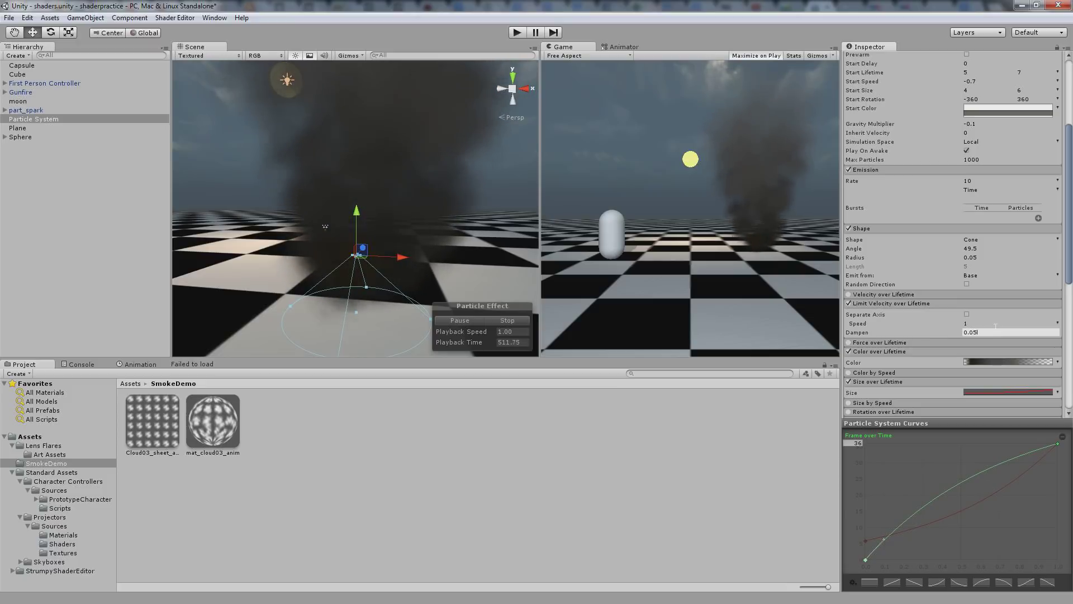
- Set the Gravity Multiplier to -0.2 and check the base of the smoke column up close
{"action": "left_click", "coordinate": [977, 124]}
{"action": "type", "text": "-0.2"}
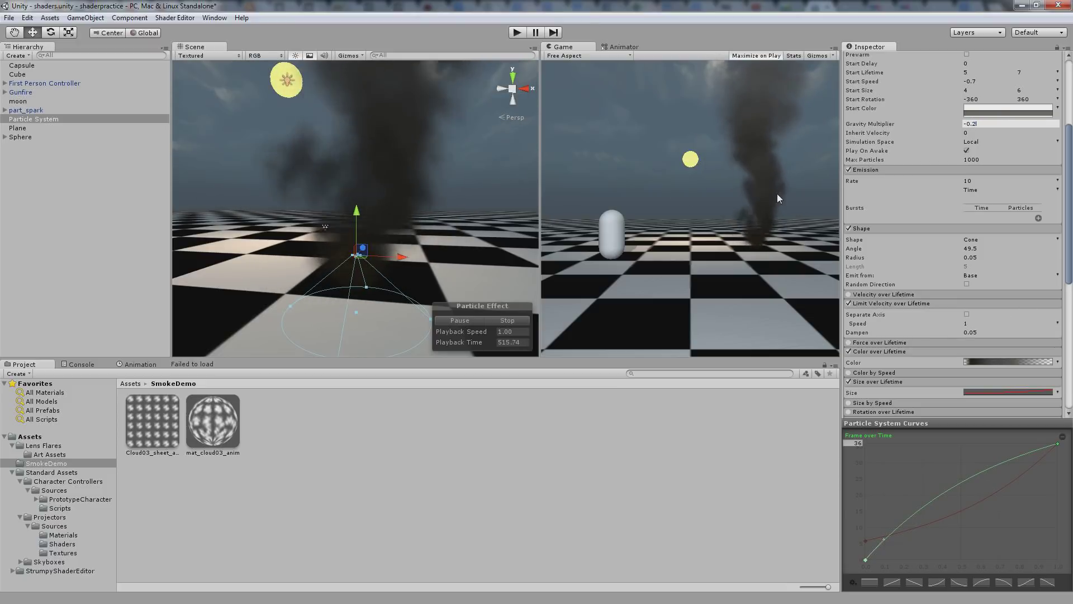
{"action": "key", "text": "Return"}
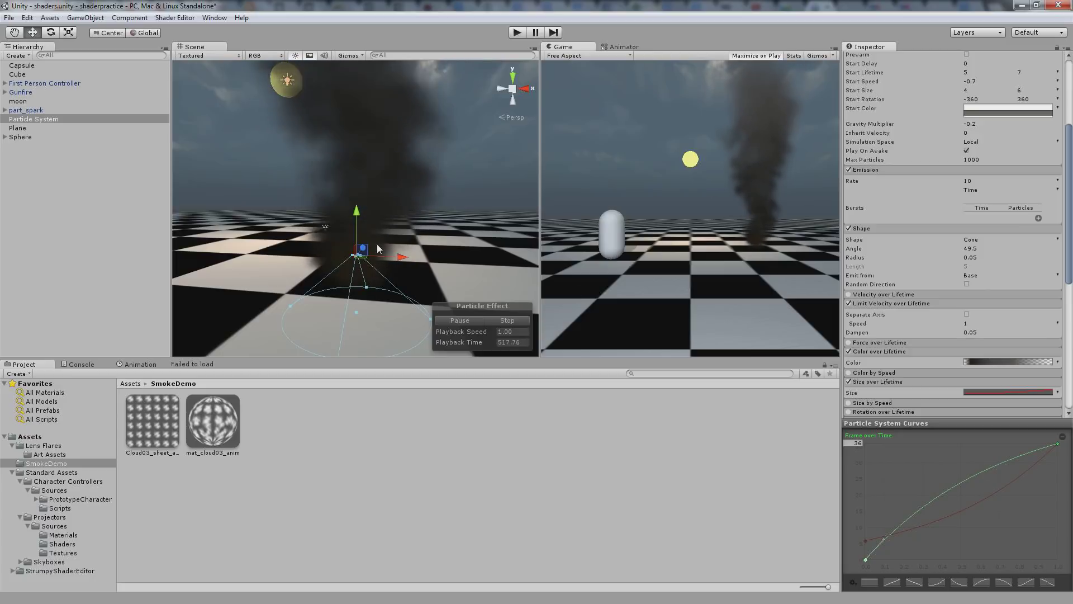
{"action": "left_click_drag", "start_coordinate": [377, 250], "coordinate": [425, 234]}
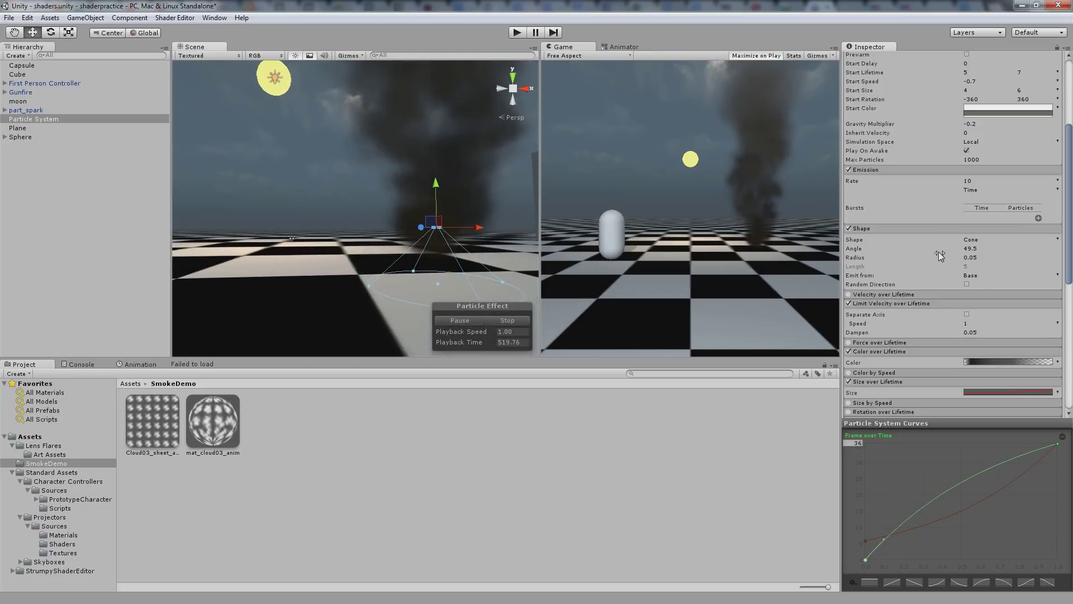
{"action": "left_click_drag", "start_coordinate": [469, 174], "coordinate": [431, 184]}
{"action": "scroll", "coordinate": [436, 213], "scroll_direction": "up", "scroll_amount": 4}
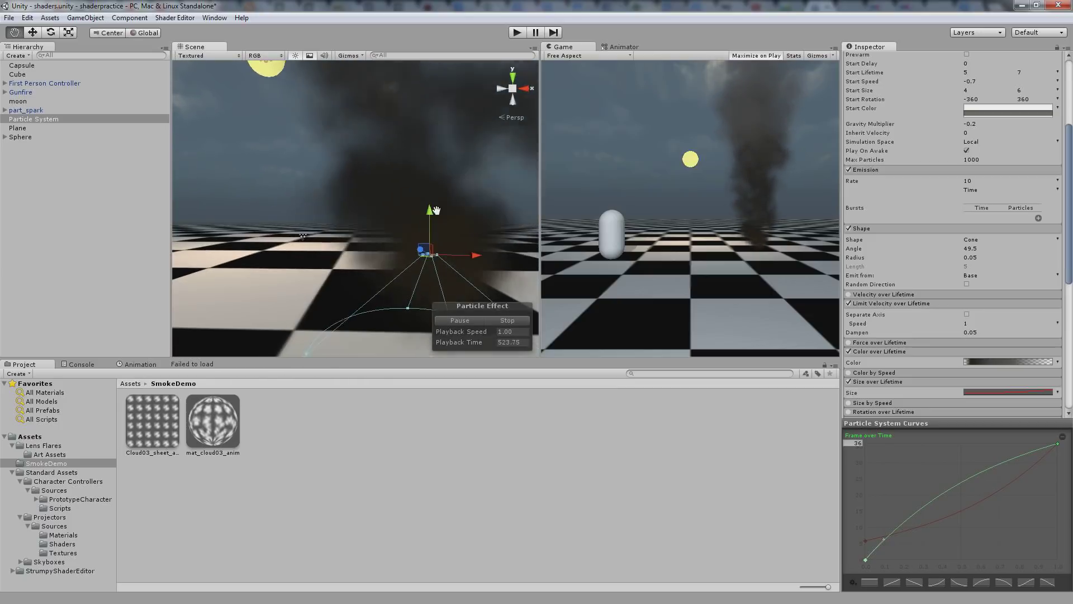
- Slow the effect's Playback Speed to 0.29 and lower the emission Rate to 0.95
{"action": "left_click_drag", "start_coordinate": [479, 332], "coordinate": [464, 334]}
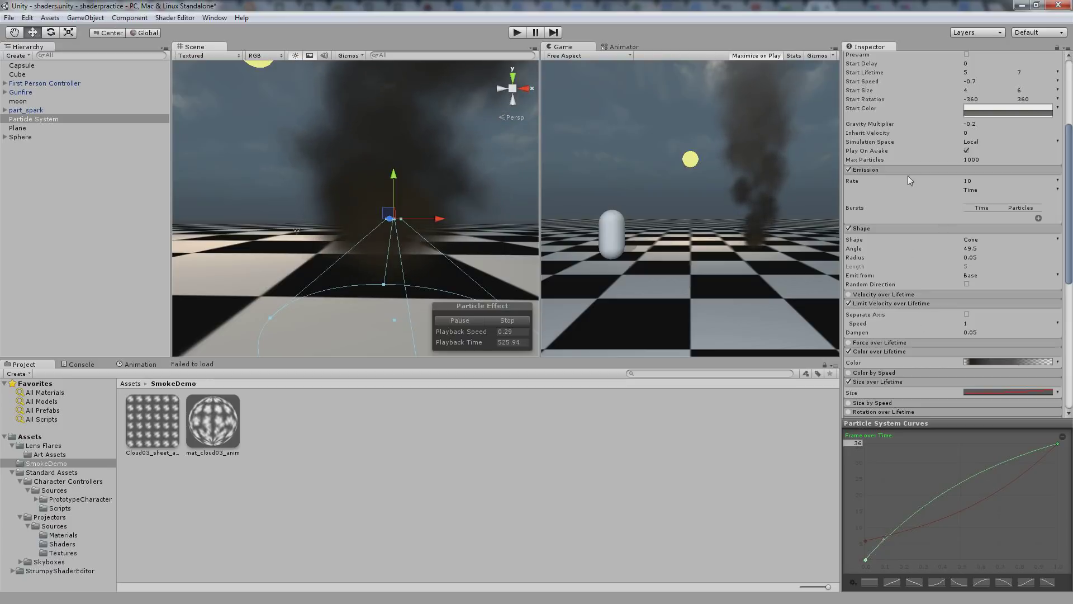
{"action": "left_click_drag", "start_coordinate": [903, 179], "coordinate": [732, 179]}
{"action": "scroll", "coordinate": [448, 167], "scroll_direction": "down", "scroll_amount": 1}
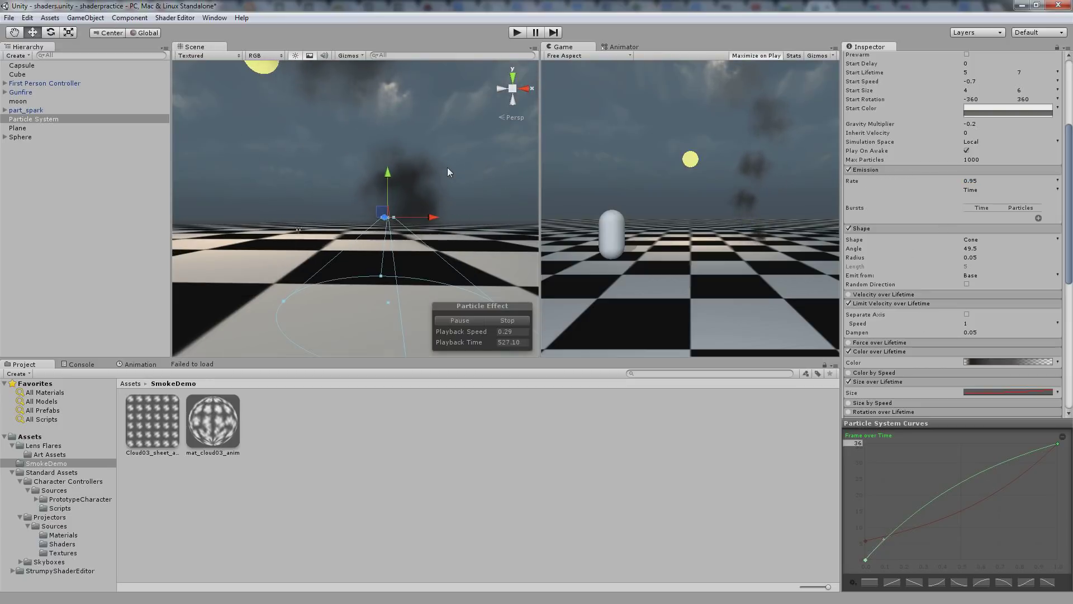
- Examine from several angles how the individual smoke puffs emerge, grow and fade as they rise
{"action": "left_click_drag", "start_coordinate": [447, 167], "coordinate": [434, 182]}
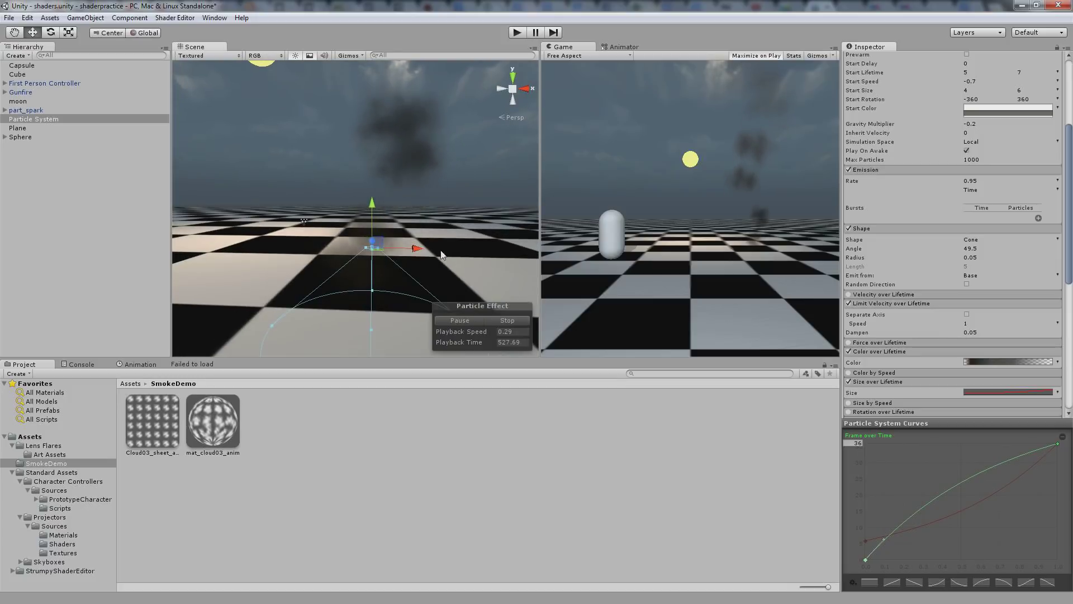
{"action": "mouse_move", "coordinate": [421, 144]}
{"action": "left_mouse_down"}
{"action": "mouse_move", "coordinate": [435, 185]}
{"action": "mouse_move", "coordinate": [427, 139]}
{"action": "mouse_move", "coordinate": [410, 151]}
{"action": "mouse_move", "coordinate": [413, 109]}
{"action": "mouse_move", "coordinate": [410, 152]}
{"action": "left_mouse_up"}
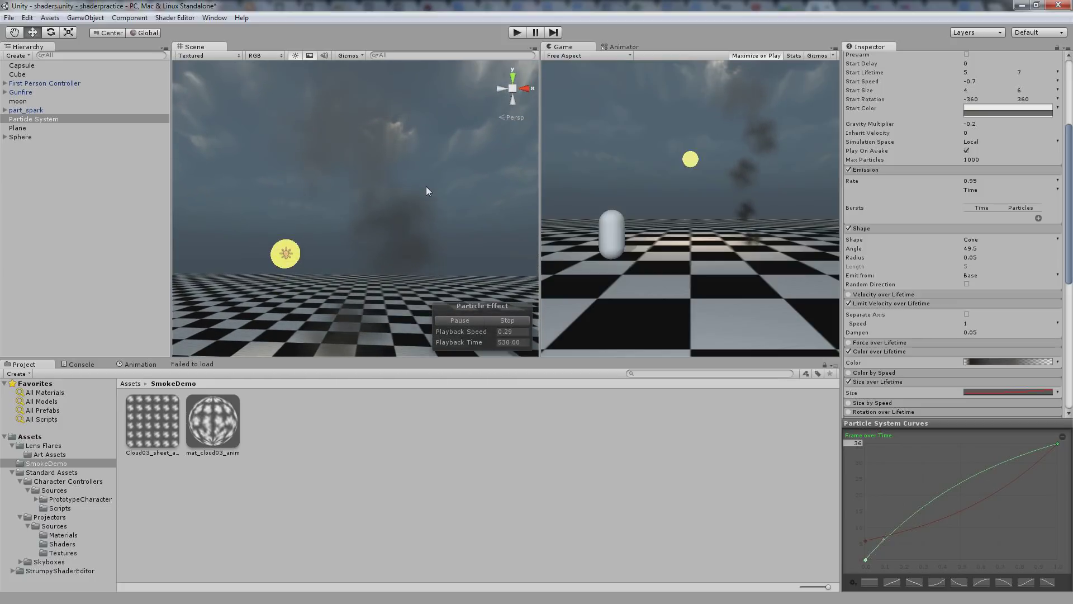
{"action": "scroll", "coordinate": [429, 246], "scroll_direction": "down", "scroll_amount": 1}
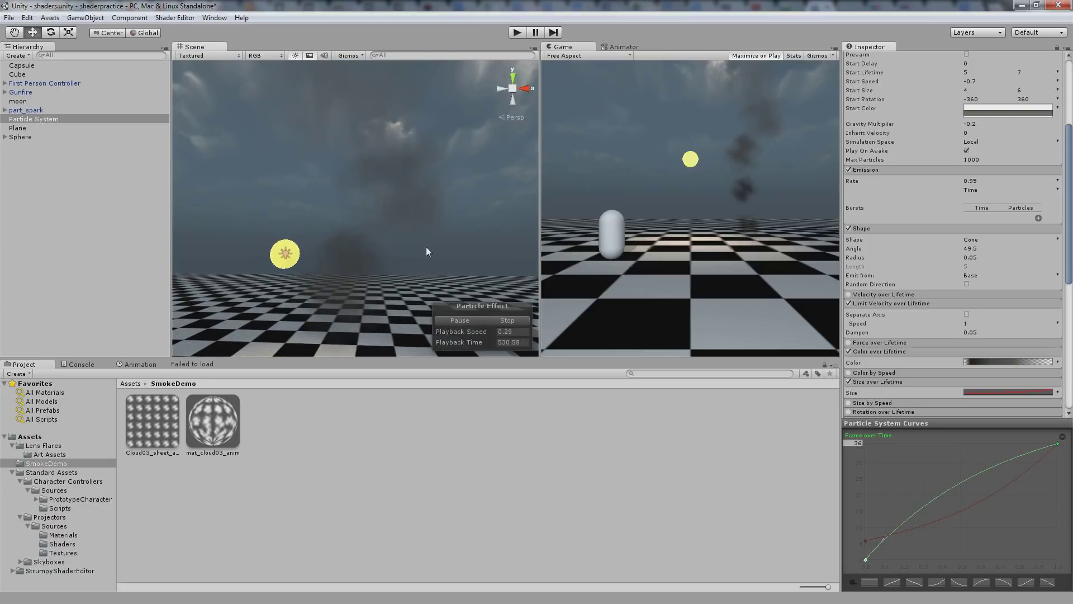
{"action": "left_click_drag", "start_coordinate": [426, 246], "coordinate": [414, 85]}
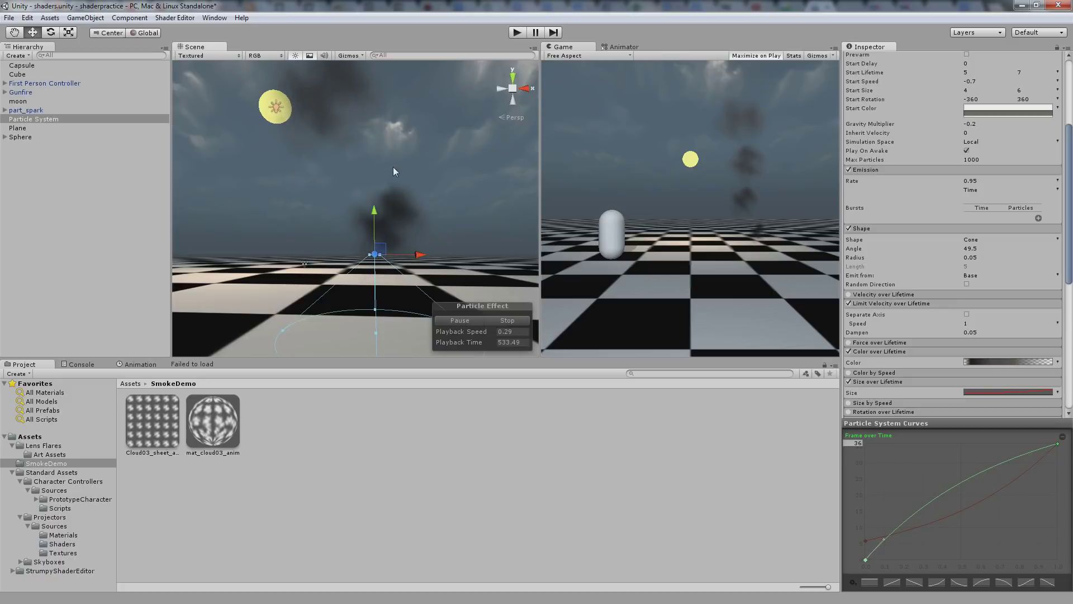
{"action": "left_click_drag", "start_coordinate": [394, 167], "coordinate": [367, 159]}
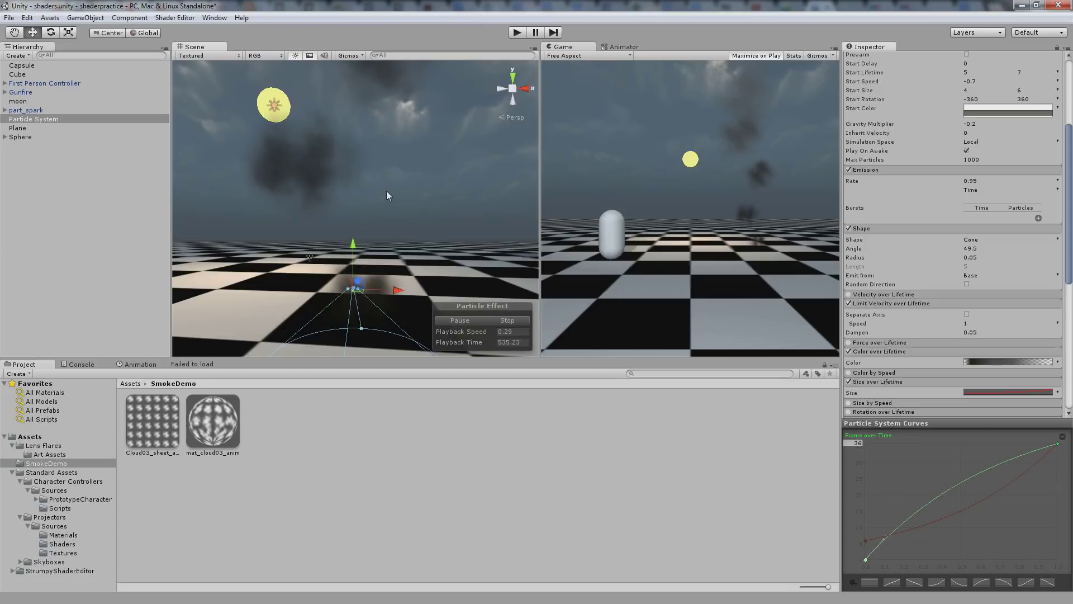
{"action": "left_click_drag", "start_coordinate": [364, 168], "coordinate": [430, 178]}
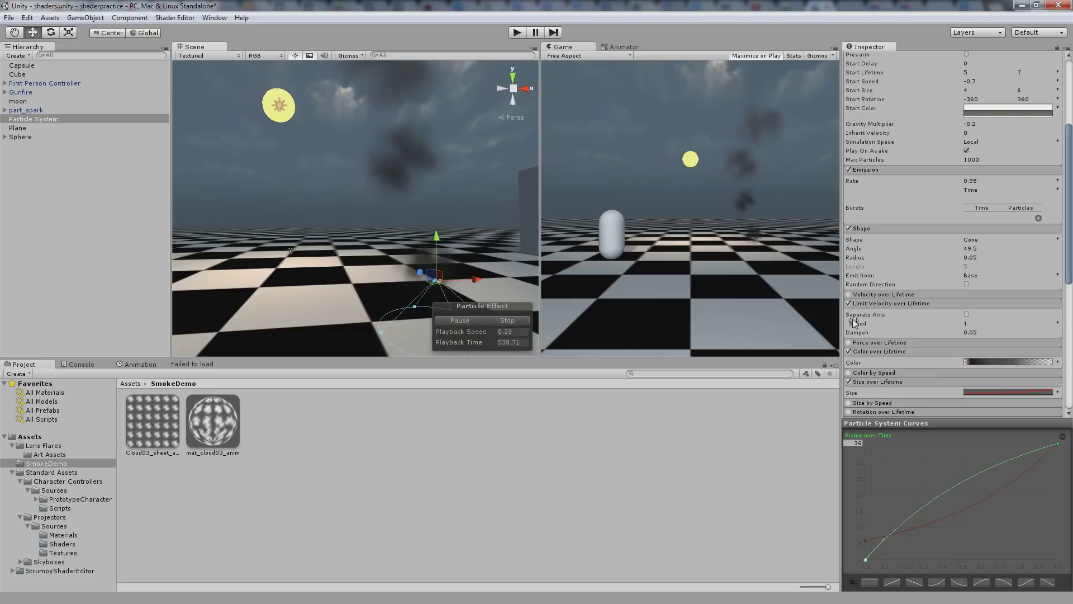
- Set the effect's Playback Speed back to 1 and examine the separate smoke puffs at normal speed
{"action": "left_click", "coordinate": [502, 331]}
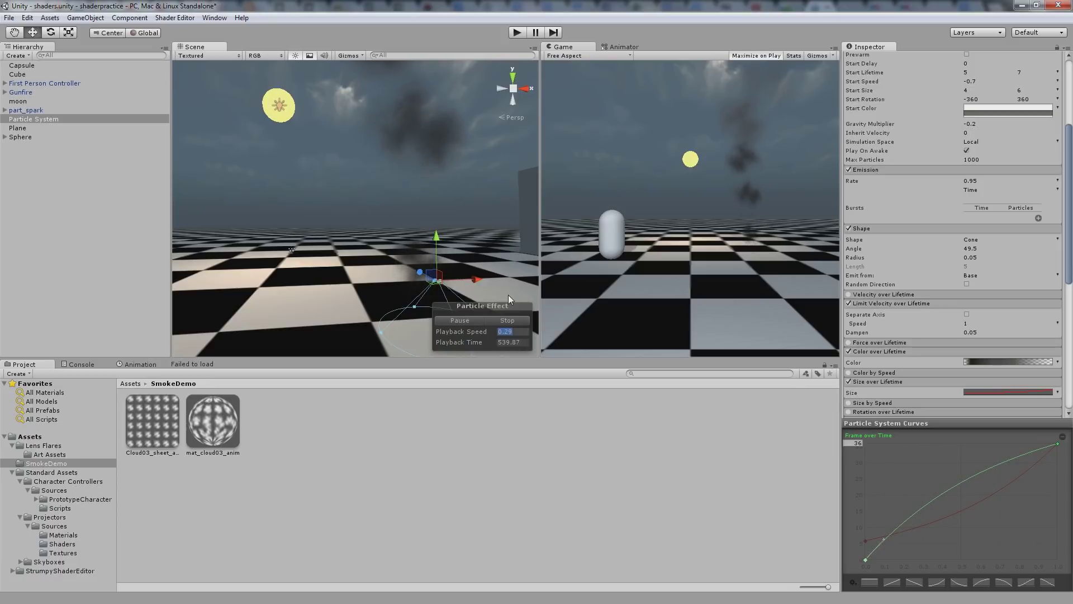
{"action": "type", "text": "1"}
{"action": "scroll", "coordinate": [531, 209], "scroll_direction": "down", "scroll_amount": 1}
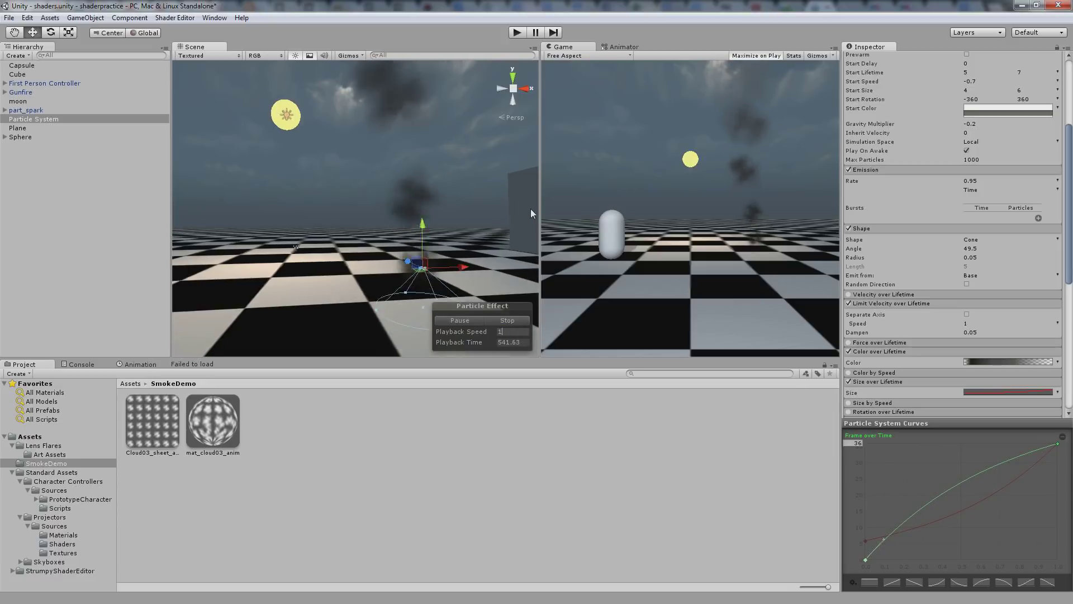
{"action": "left_click_drag", "start_coordinate": [531, 209], "coordinate": [434, 226]}
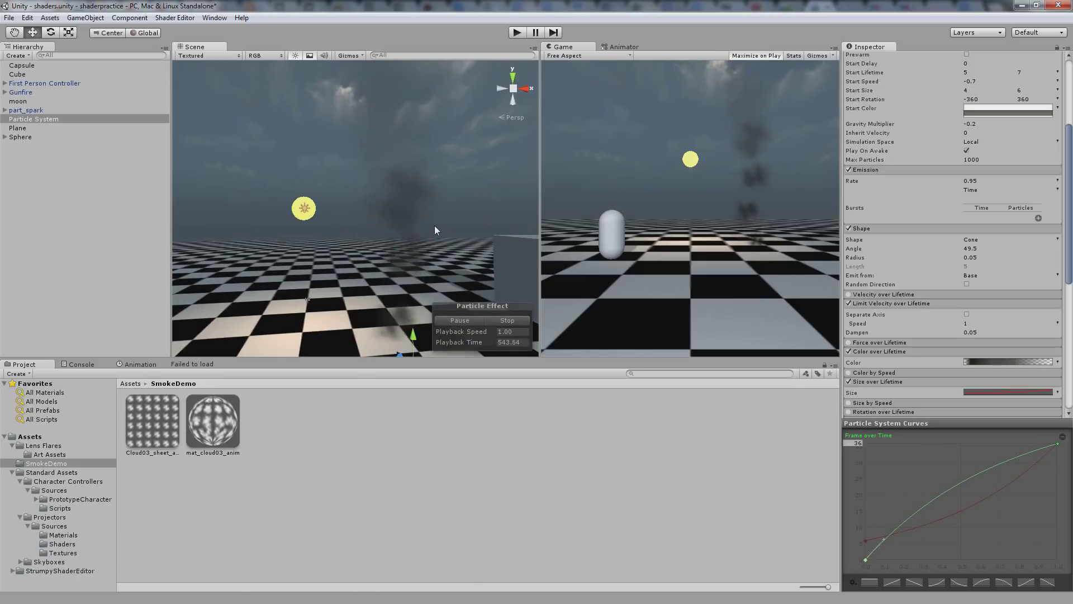
{"action": "left_click_drag", "start_coordinate": [435, 226], "coordinate": [424, 162]}
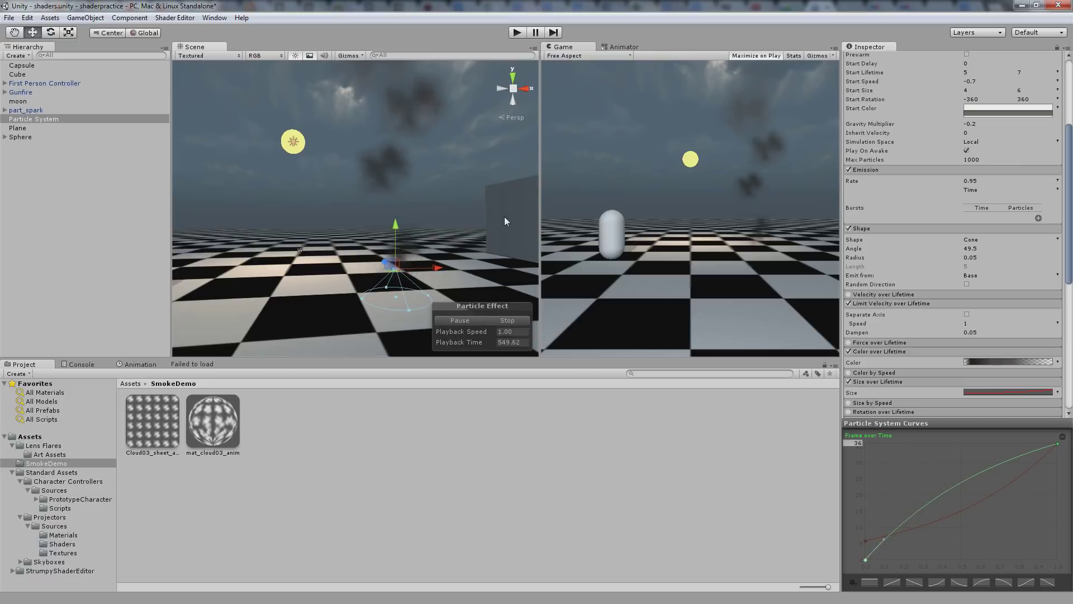
{"action": "scroll", "coordinate": [502, 216], "scroll_direction": "up", "scroll_amount": 2}
{"action": "left_click_drag", "start_coordinate": [414, 187], "coordinate": [375, 160]}
{"action": "left_click_drag", "start_coordinate": [378, 162], "coordinate": [385, 215]}
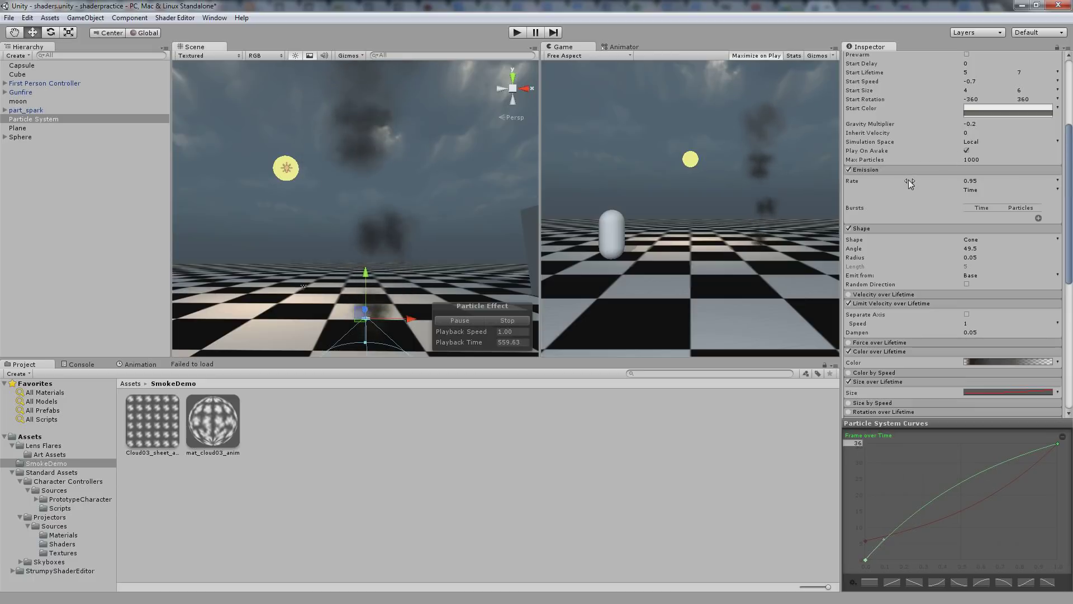
- Raise the emission Rate to 3.37 and check the smoke column in the scene
{"action": "left_click_drag", "start_coordinate": [909, 180], "coordinate": [924, 182]}
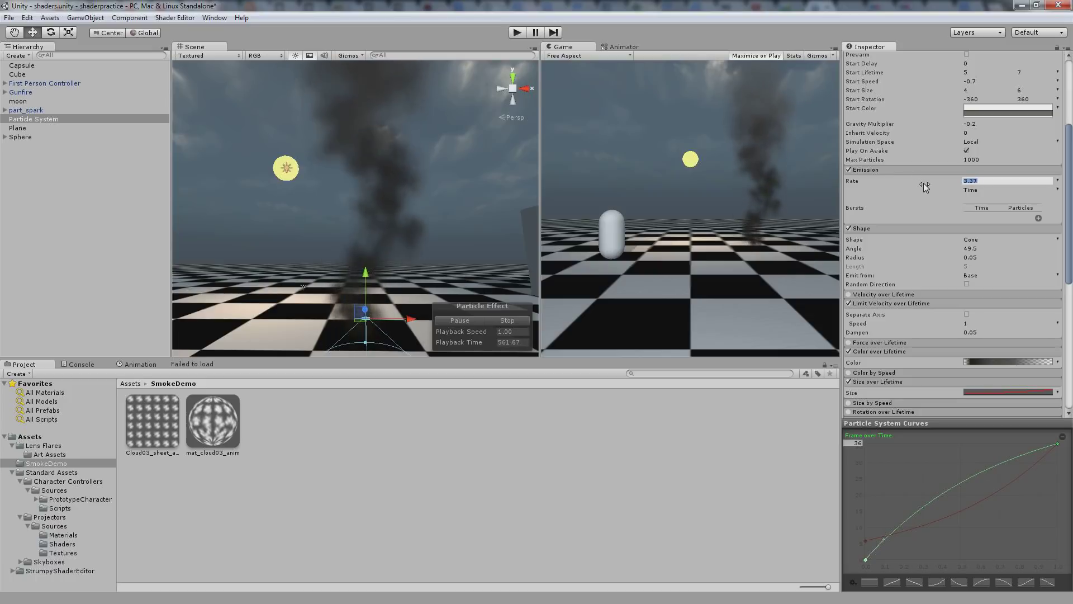
{"action": "left_click", "coordinate": [906, 193]}
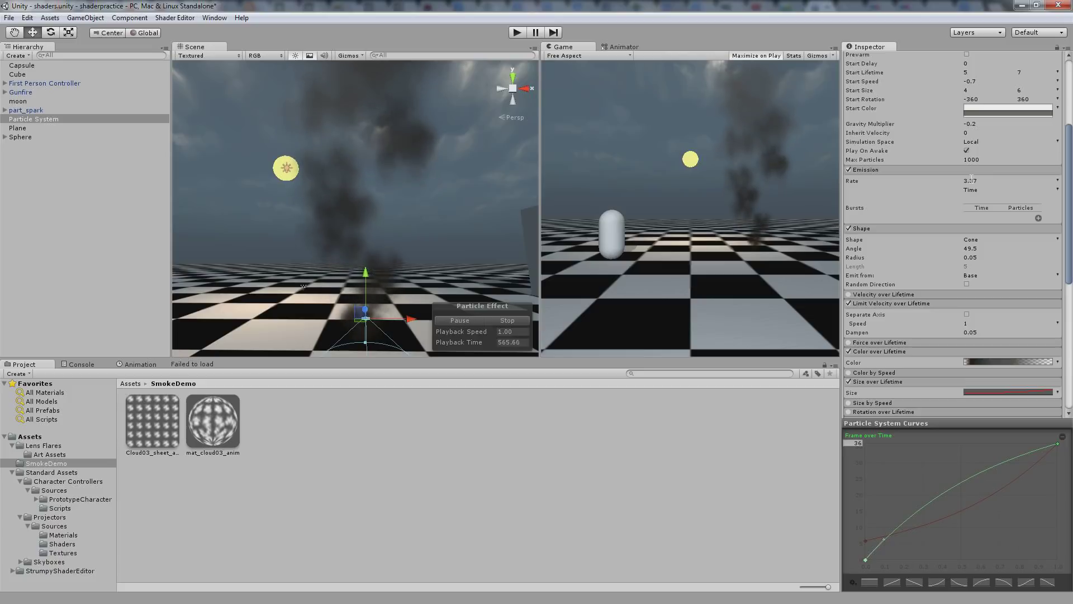
{"action": "left_click_drag", "start_coordinate": [489, 220], "coordinate": [341, 196]}
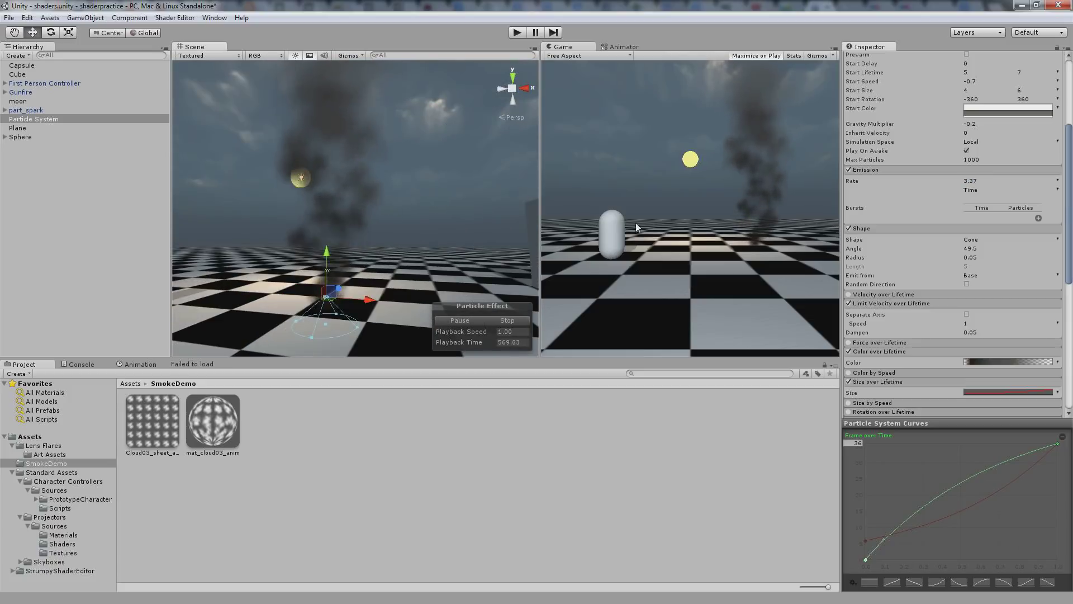
- Try an emission Rate of 20 and check the density of the smoke column in the scene
{"action": "scroll", "coordinate": [341, 196], "scroll_direction": "down", "scroll_amount": 10}
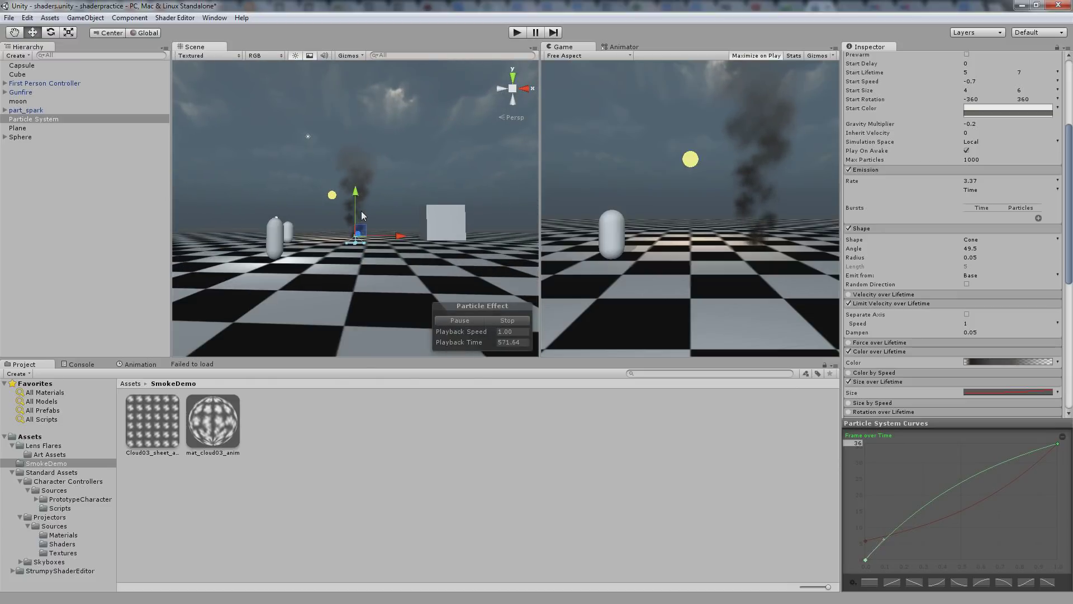
{"action": "scroll", "coordinate": [361, 211], "scroll_direction": "up", "scroll_amount": 5}
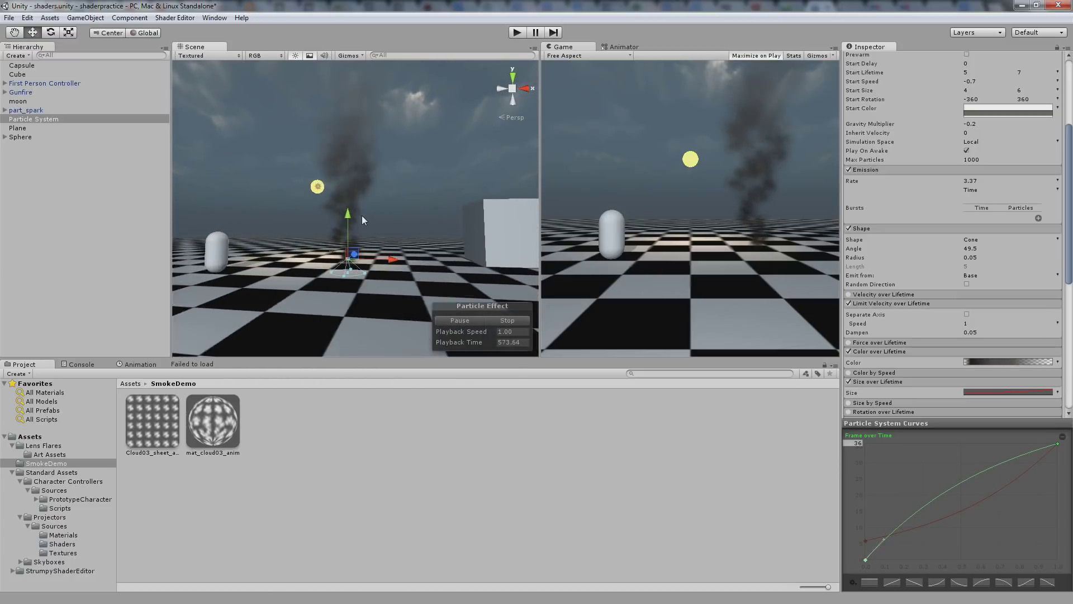
{"action": "scroll", "coordinate": [362, 220], "scroll_direction": "up", "scroll_amount": 3}
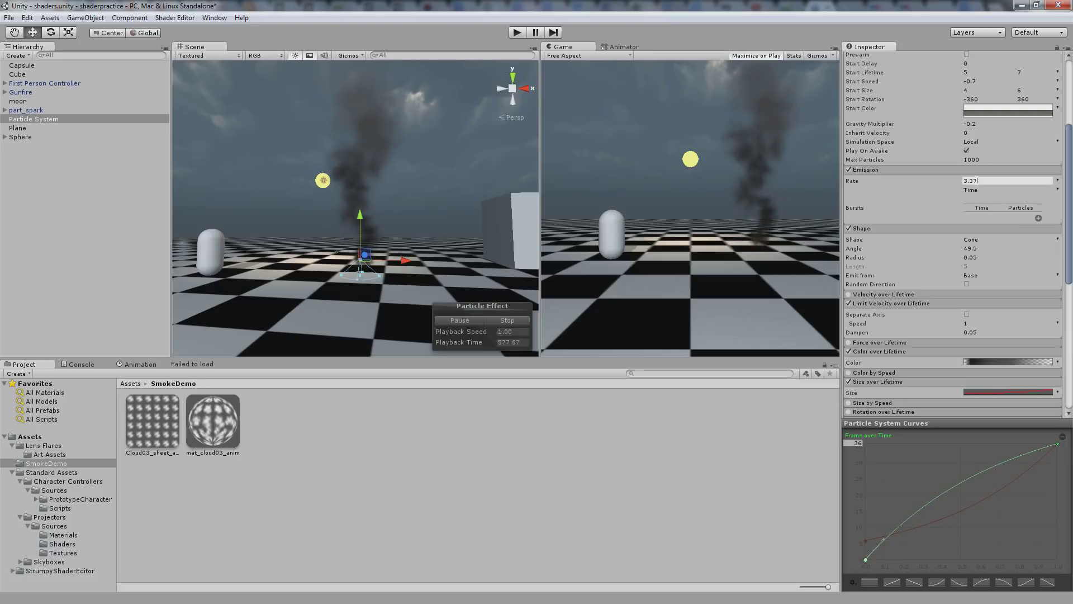
{"action": "left_click", "coordinate": [989, 201]}
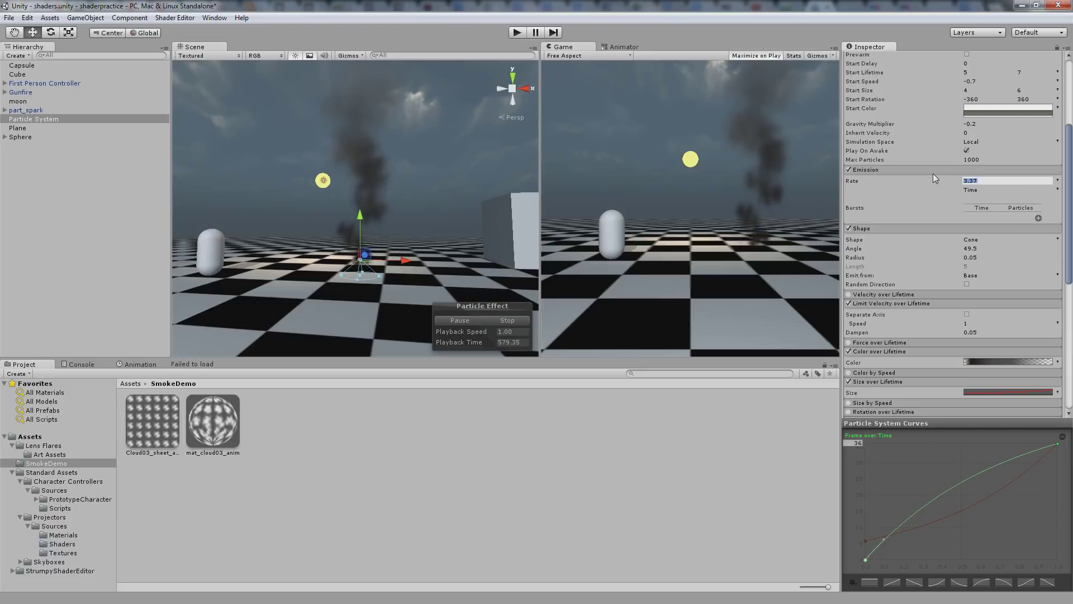
{"action": "type", "text": "5"}
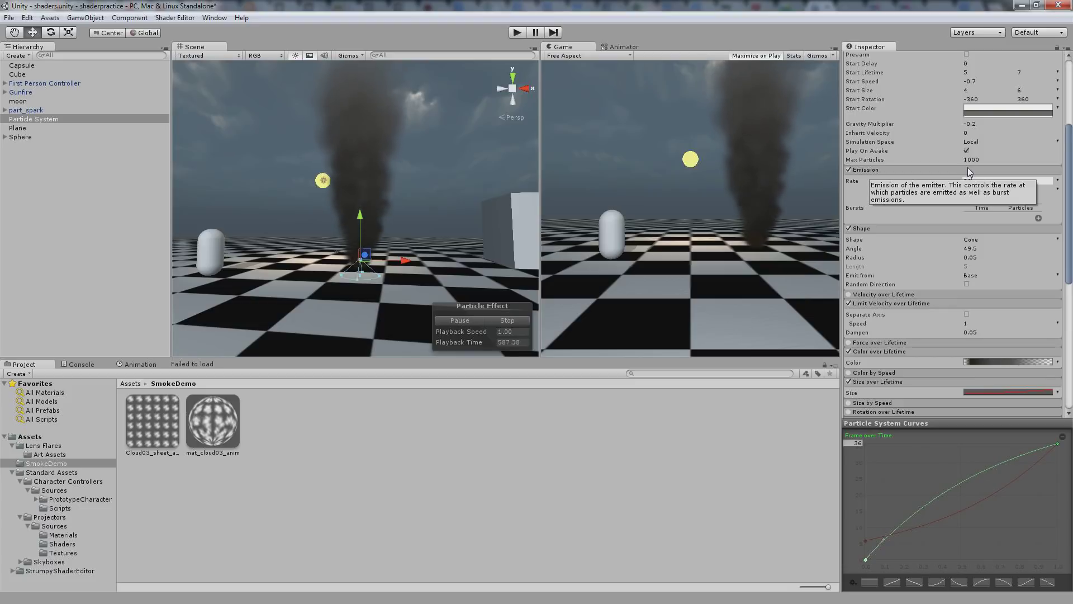
{"action": "left_click_drag", "start_coordinate": [533, 249], "coordinate": [466, 226]}
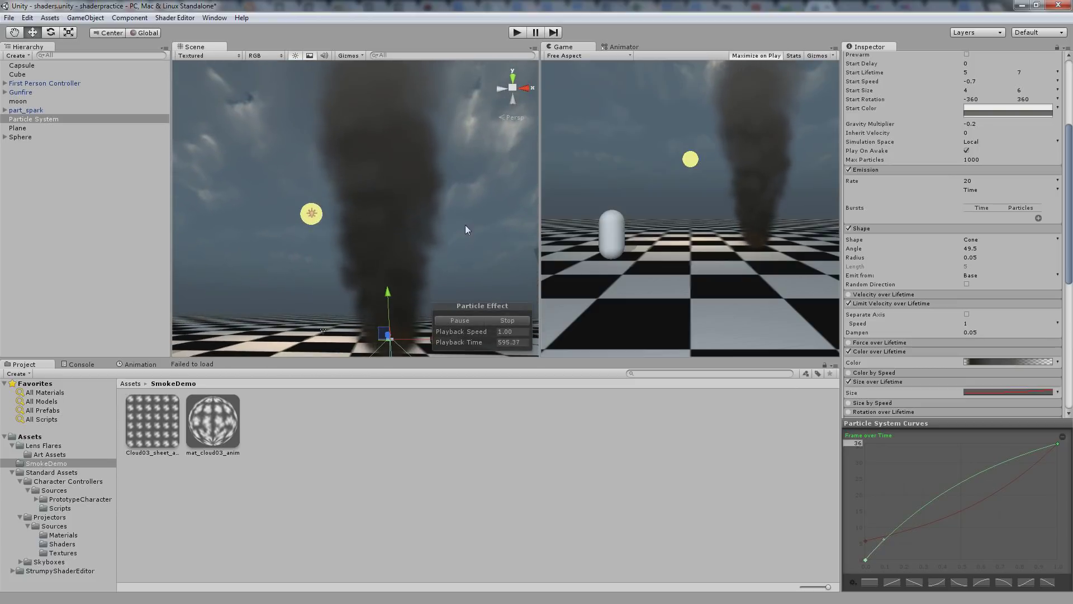
- Set the particle system's emission Rate to 15
{"action": "scroll", "coordinate": [962, 298], "scroll_direction": "down", "scroll_amount": 4}
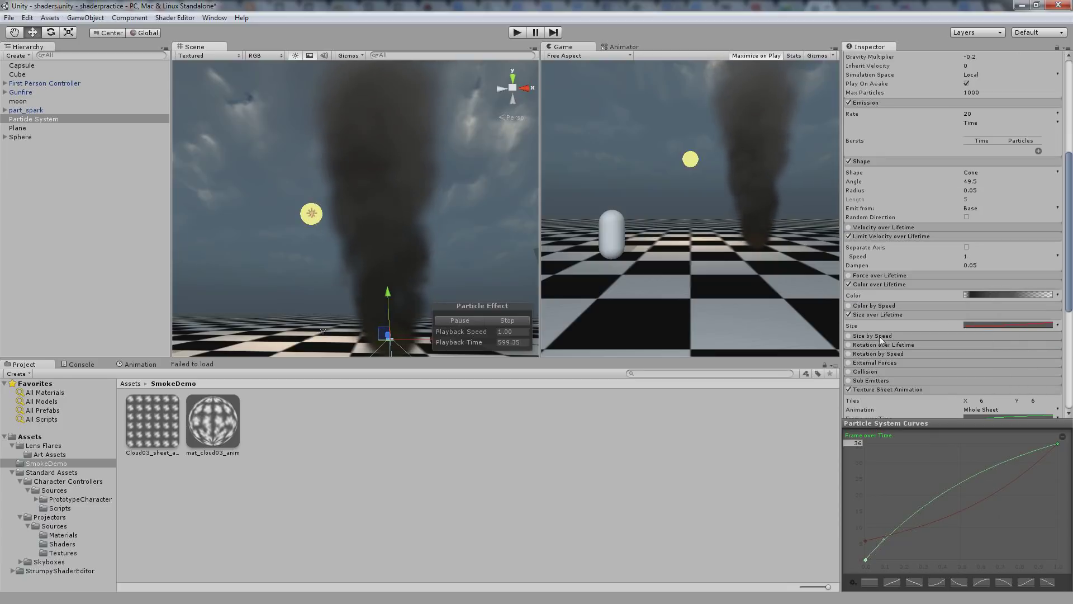
{"action": "scroll", "coordinate": [1005, 204], "scroll_direction": "up", "scroll_amount": 4}
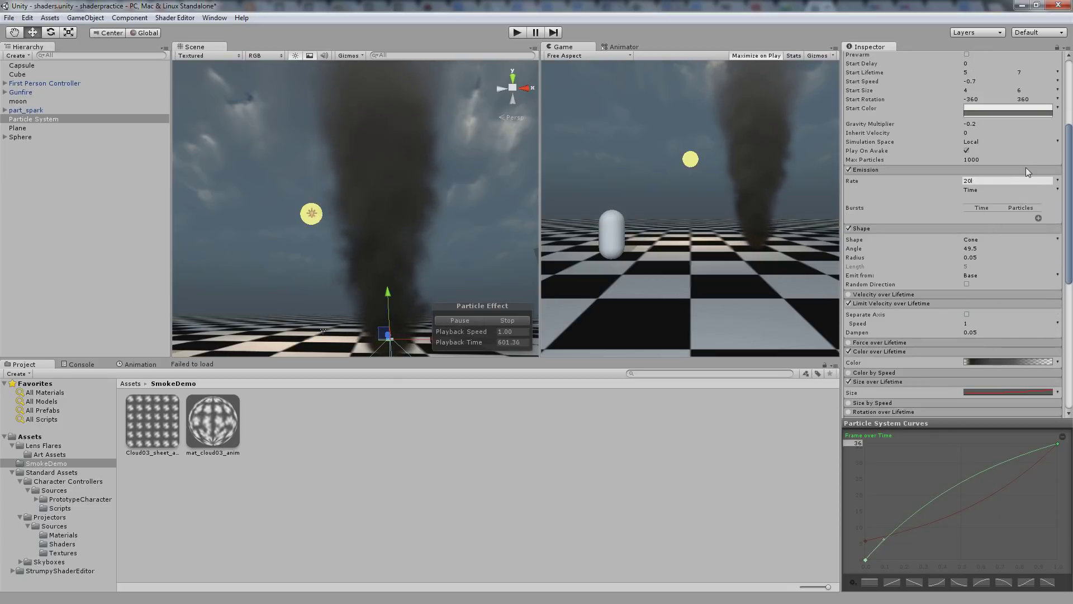
{"action": "key", "text": "BackSpace"}
{"action": "key", "text": "BackSpace"}
{"action": "type", "text": "15"}
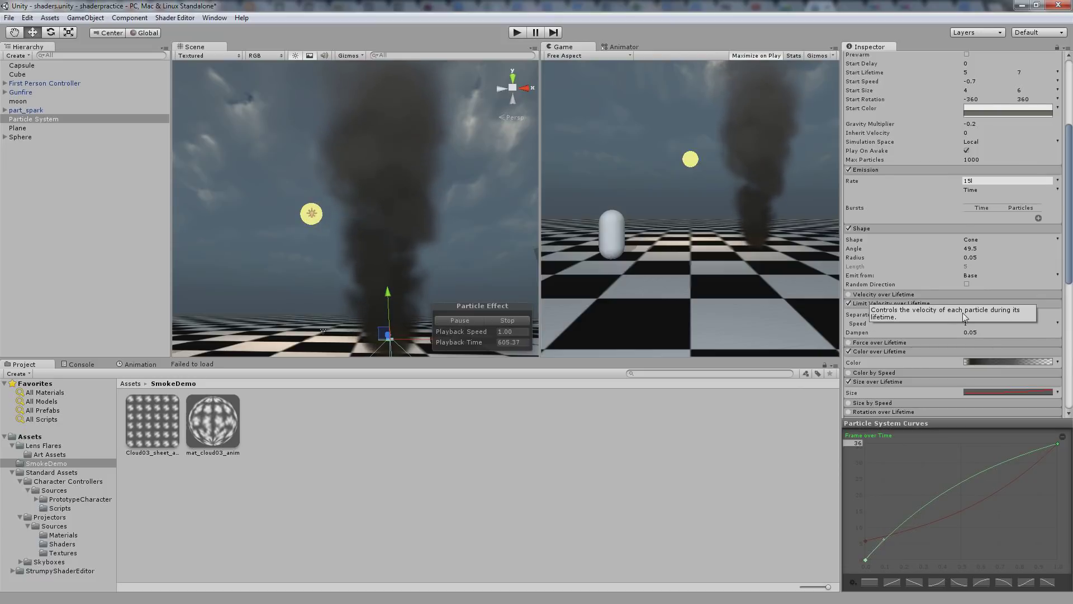
- Enable Rotation over Lifetime with Angular Velocity random between two constants, -45 and 45, and check the smoke
{"action": "scroll", "coordinate": [911, 340], "scroll_direction": "down", "scroll_amount": 4}
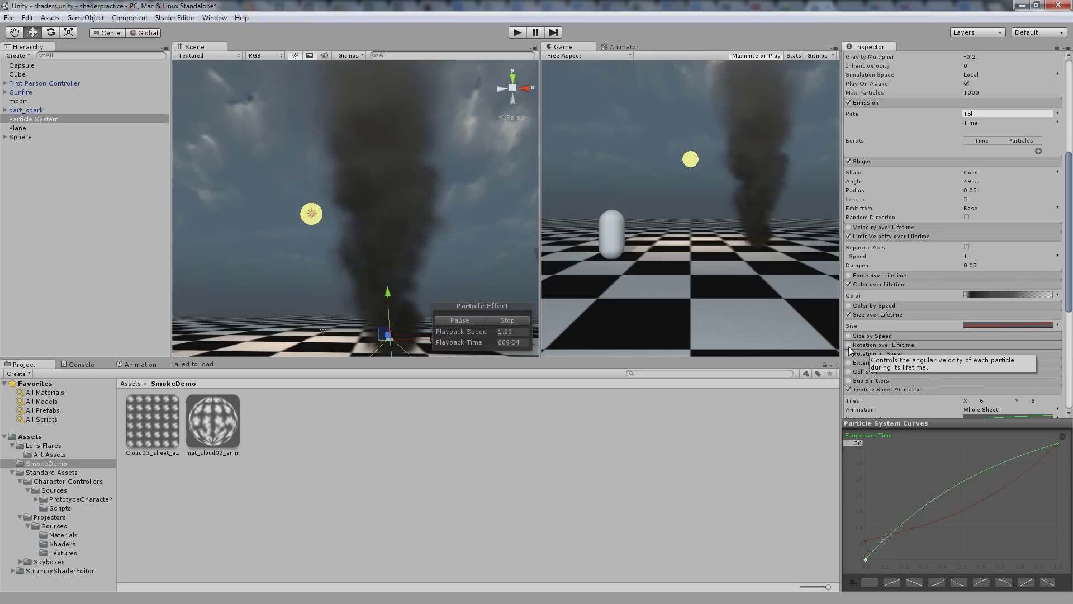
{"action": "left_click", "coordinate": [883, 336]}
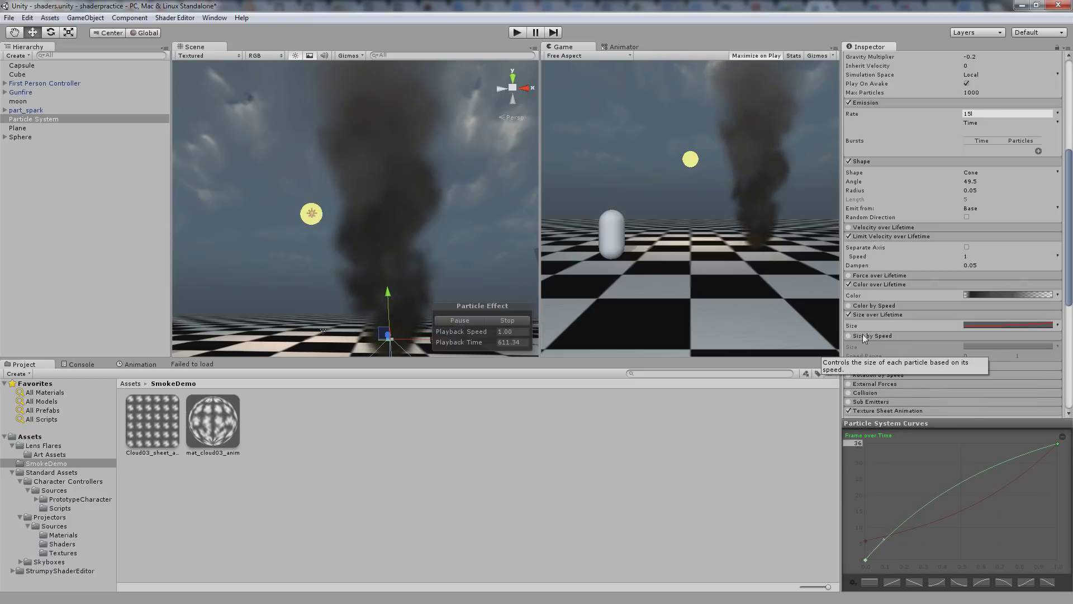
{"action": "left_click", "coordinate": [863, 335]}
{"action": "left_click", "coordinate": [878, 346]}
{"action": "scroll", "coordinate": [1016, 337], "scroll_direction": "down", "scroll_amount": 2}
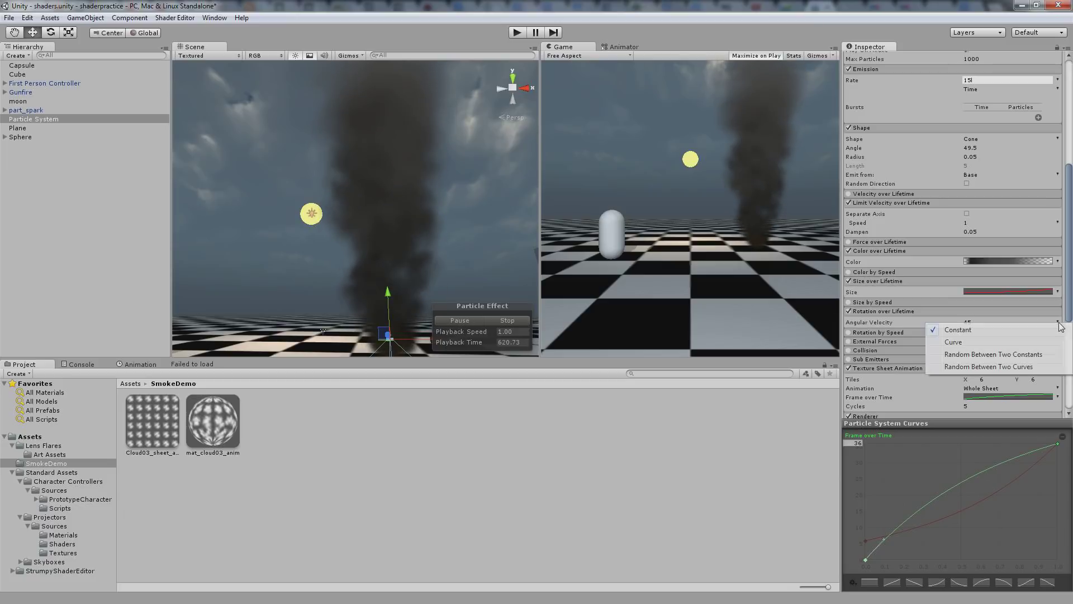
{"action": "left_click", "coordinate": [994, 354]}
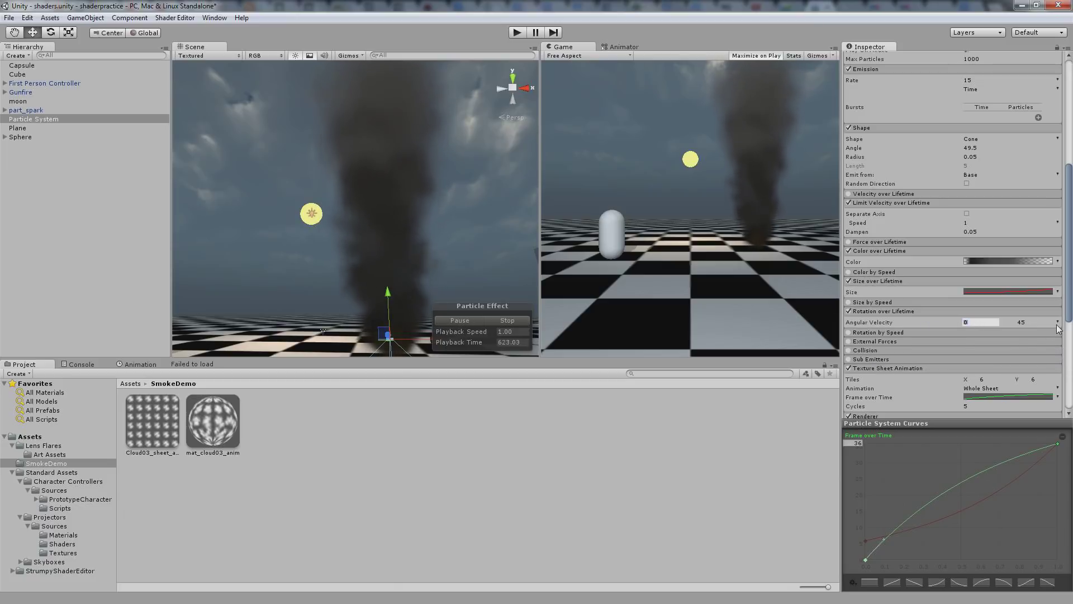
{"action": "type", "text": "-45"}
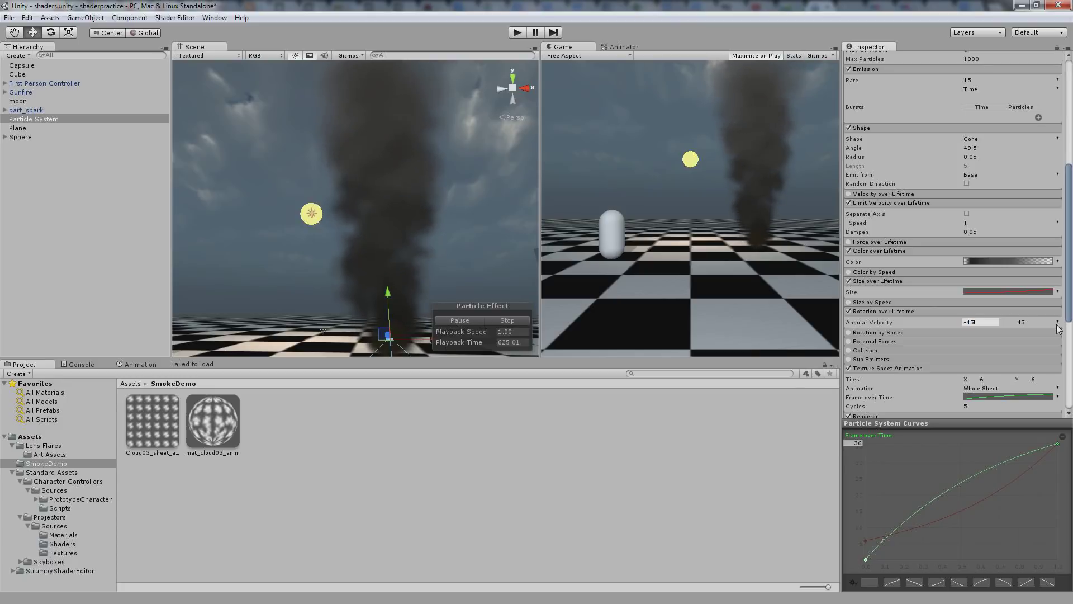
{"action": "scroll", "coordinate": [420, 224], "scroll_direction": "down", "scroll_amount": 3}
{"action": "left_click_drag", "start_coordinate": [422, 225], "coordinate": [478, 266]}
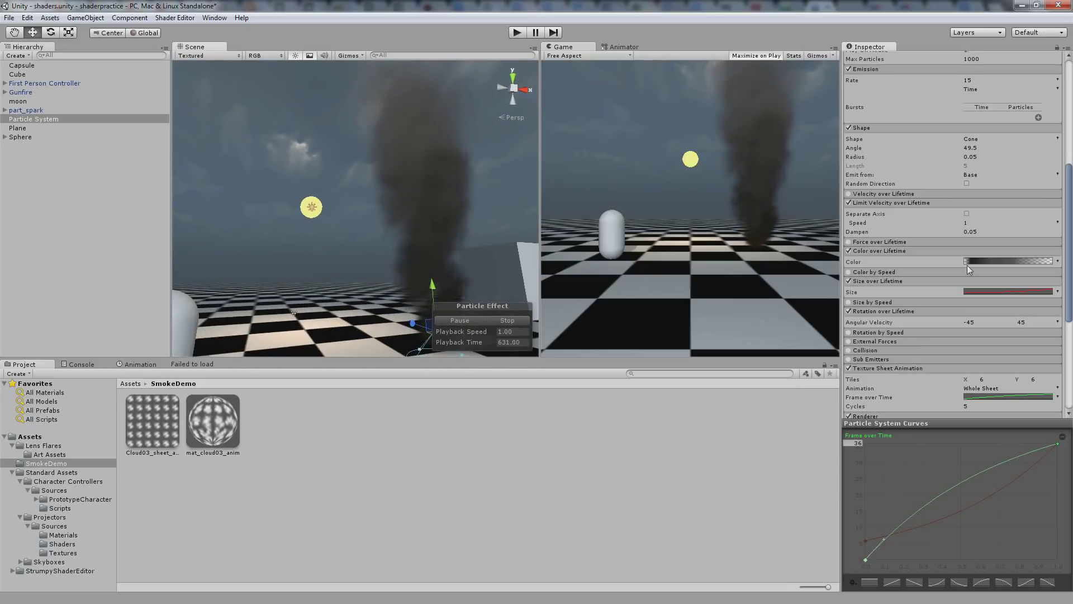
- Set the smoke's Start Speed to 1.05
{"action": "scroll", "coordinate": [986, 148], "scroll_direction": "up", "scroll_amount": 3}
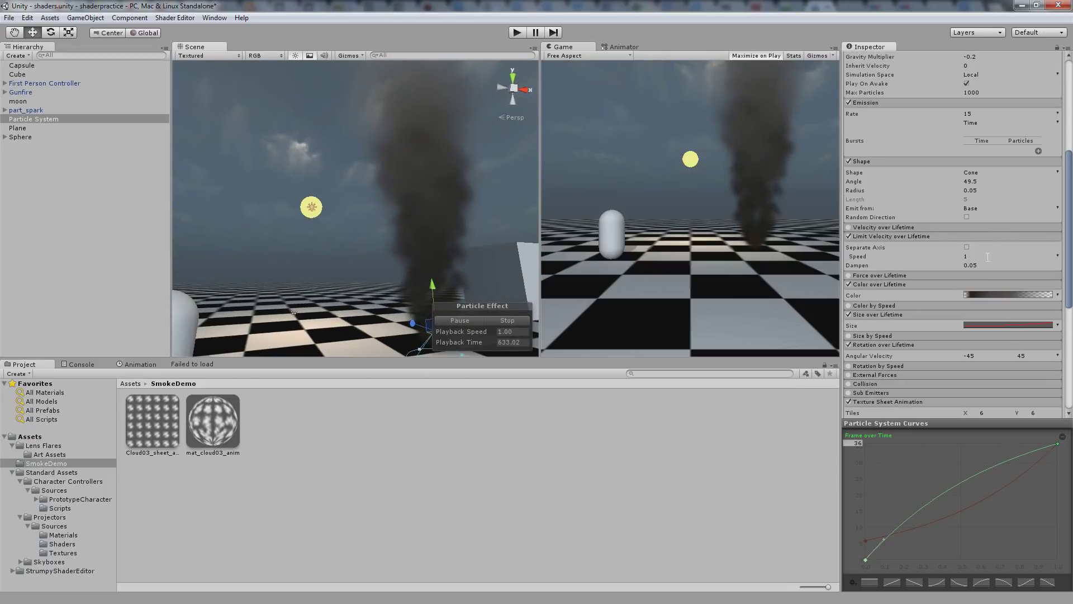
{"action": "scroll", "coordinate": [969, 136], "scroll_direction": "up", "scroll_amount": 3}
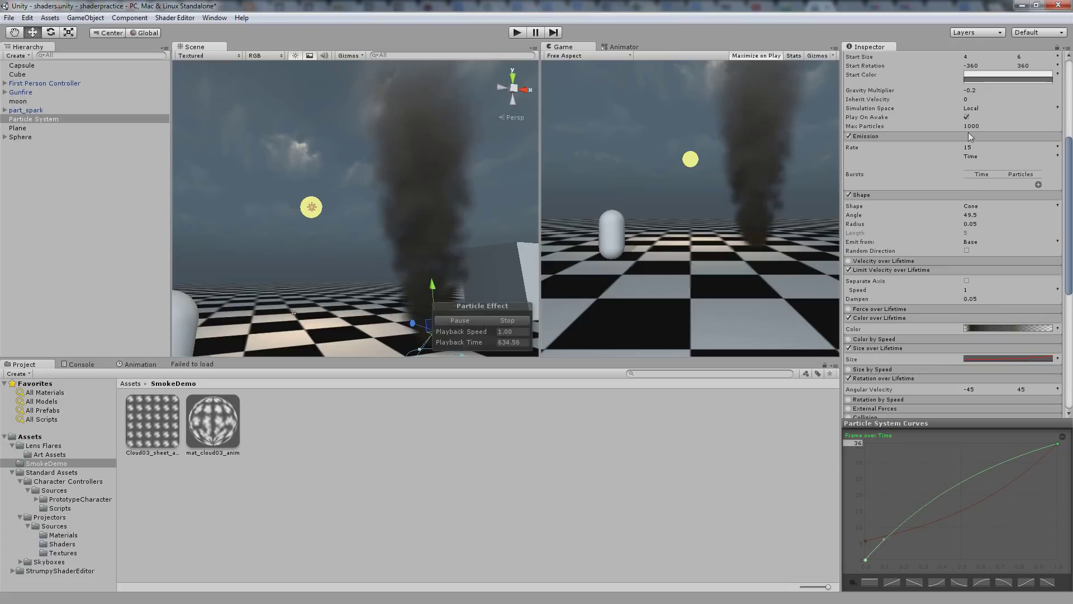
{"action": "left_click", "coordinate": [975, 90]}
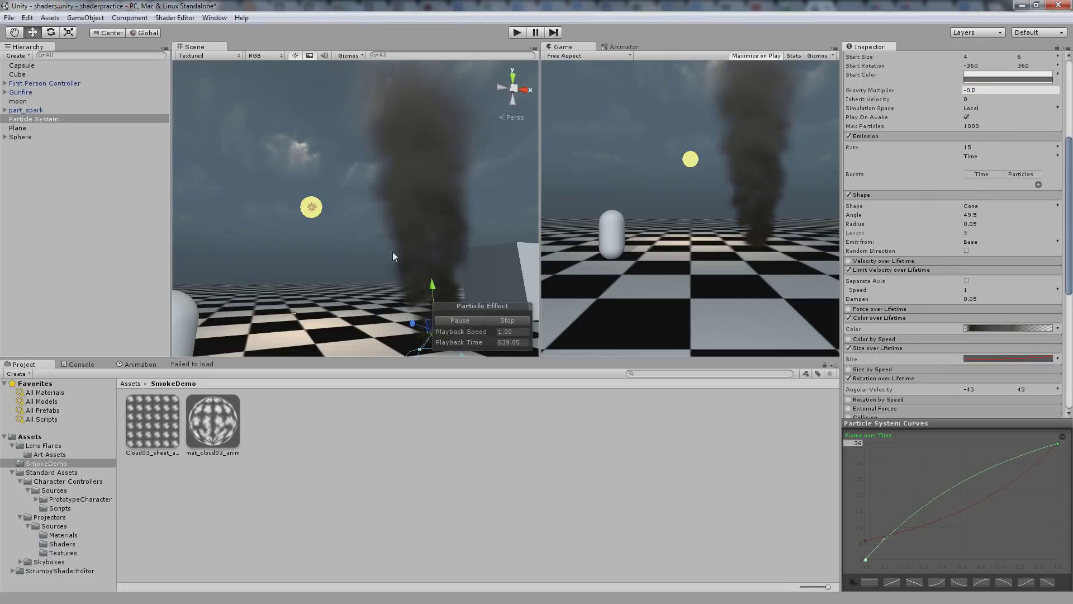
{"action": "left_click", "coordinate": [424, 223]}
{"action": "left_click_drag", "start_coordinate": [425, 222], "coordinate": [733, 216]}
{"action": "scroll", "coordinate": [949, 116], "scroll_direction": "up", "scroll_amount": 3}
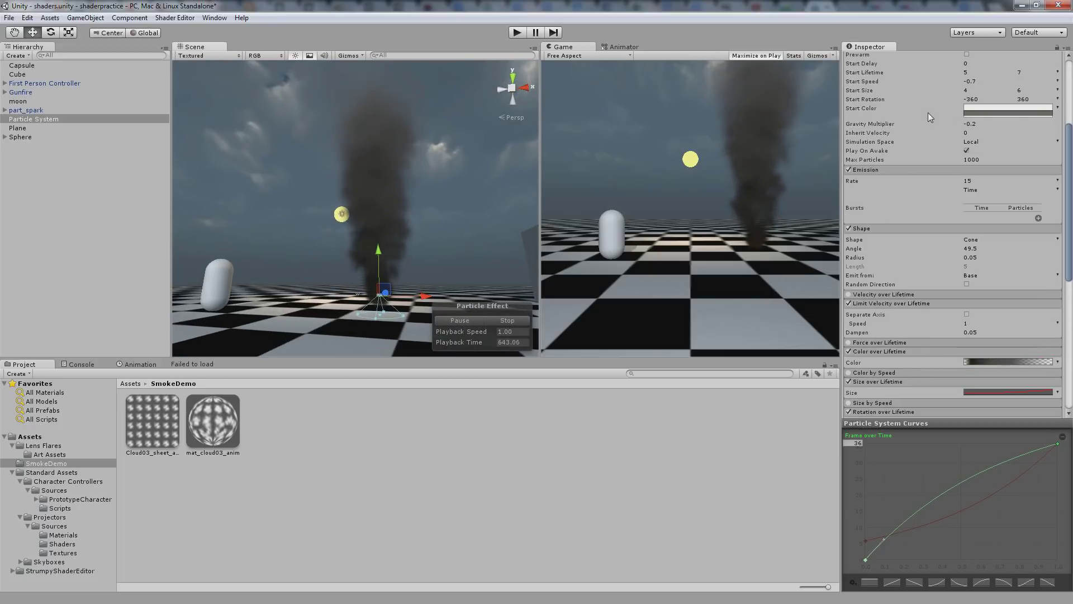
{"action": "left_click", "coordinate": [931, 117]}
{"action": "left_click_drag", "start_coordinate": [931, 117], "coordinate": [965, 108]}
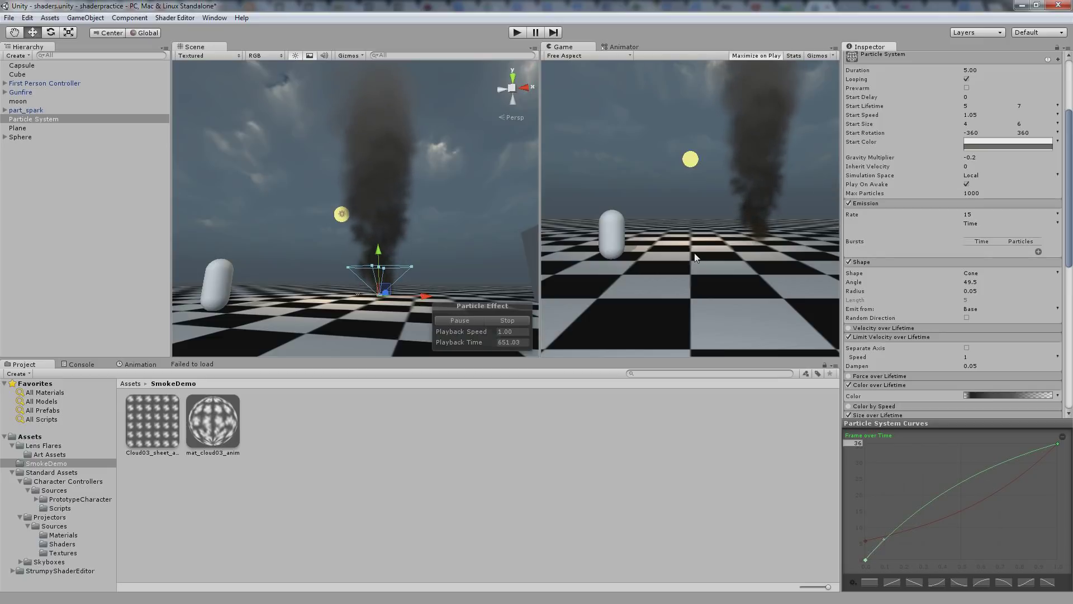
- Raise the upper value of the Start Lifetime range to 9 and check the smoke column's height
{"action": "scroll", "coordinate": [394, 139], "scroll_direction": "down", "scroll_amount": 2}
{"action": "left_click_drag", "start_coordinate": [393, 140], "coordinate": [447, 184]}
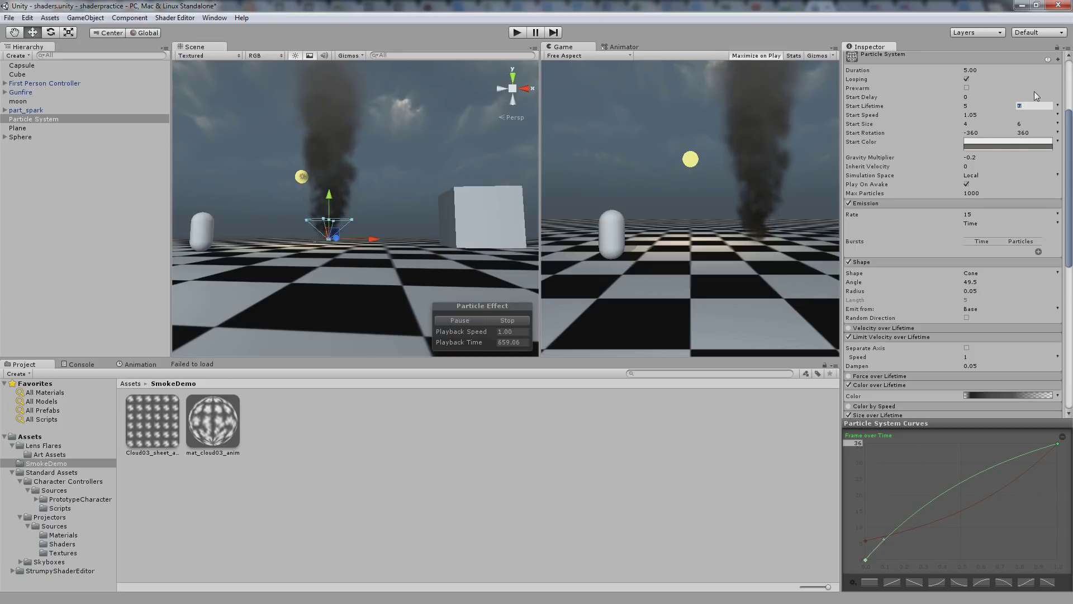
{"action": "type", "text": "9"}
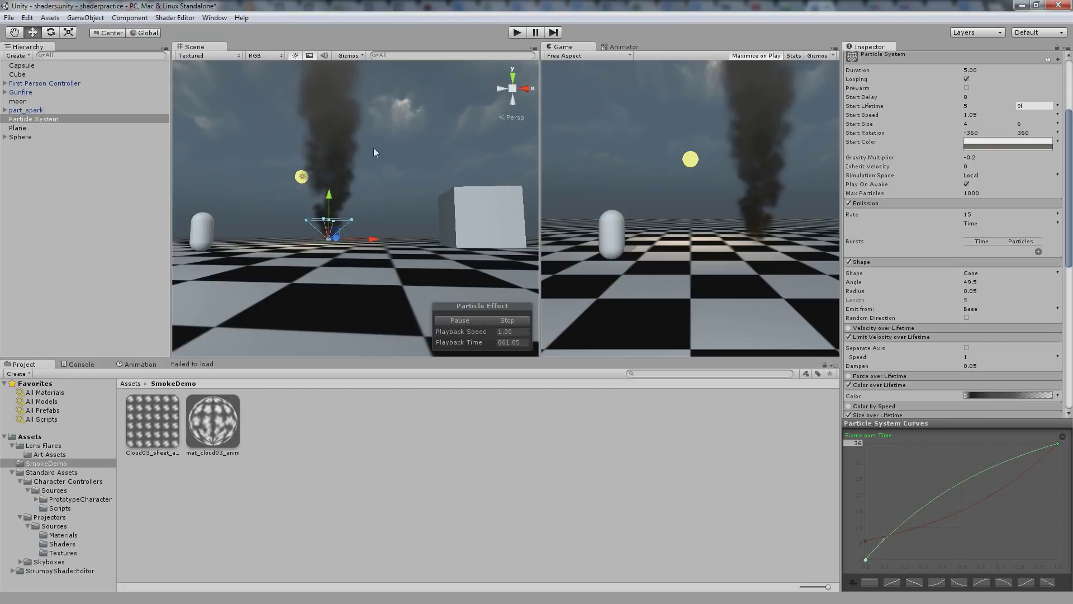
{"action": "left_click_drag", "start_coordinate": [344, 140], "coordinate": [402, 168]}
- Enable Force over Lifetime in Curve mode and give the X force an upward-accelerating curve from 0 to 2.0
{"action": "scroll", "coordinate": [925, 240], "scroll_direction": "down", "scroll_amount": 5}
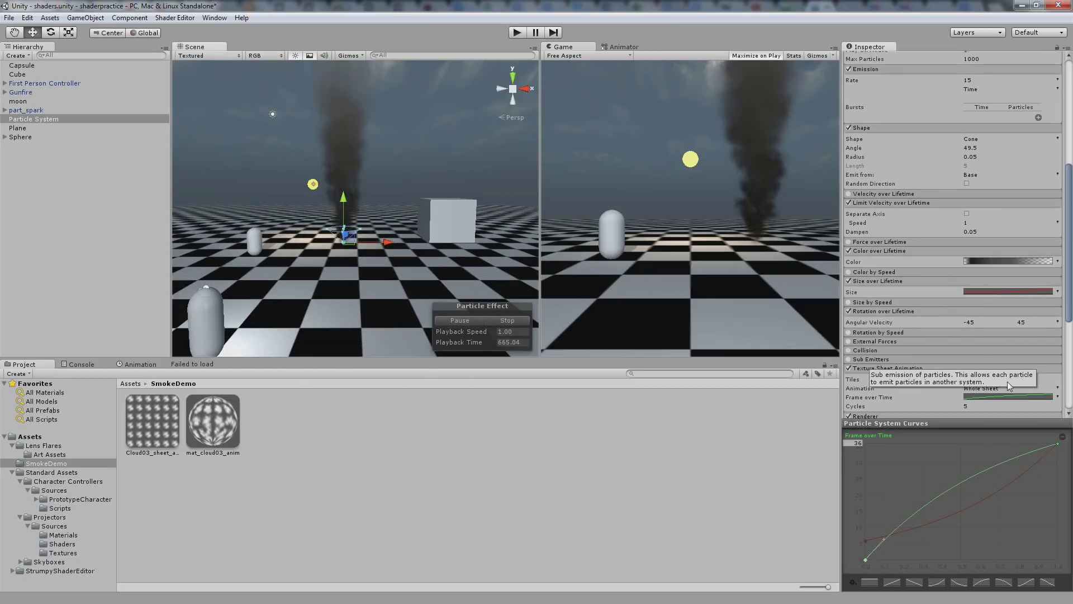
{"action": "left_click", "coordinate": [860, 244]}
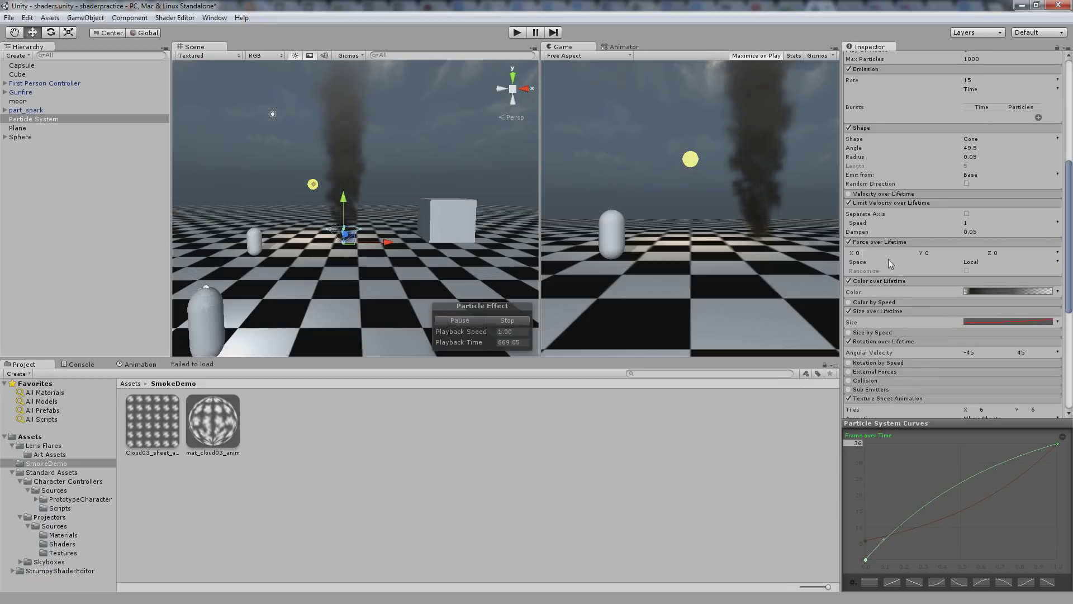
{"action": "left_click", "coordinate": [1057, 254]}
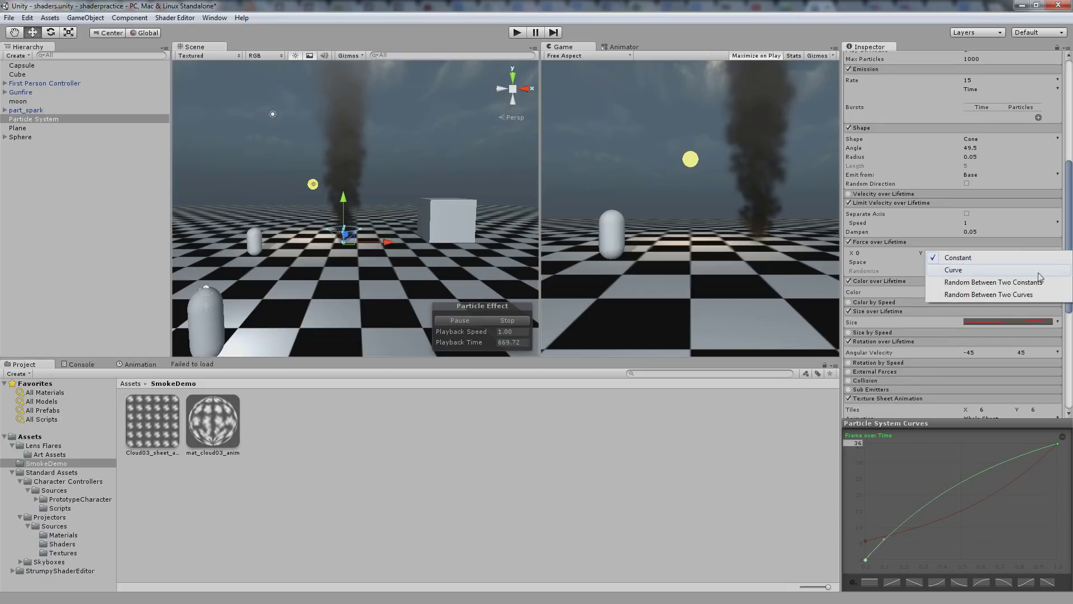
{"action": "left_click", "coordinate": [963, 274]}
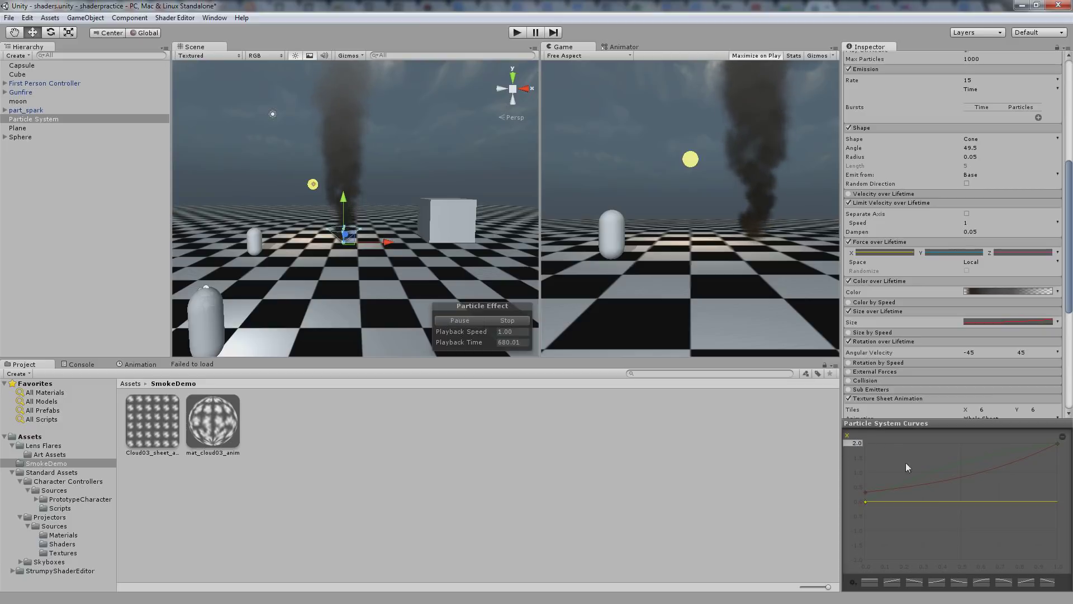
{"action": "left_click", "coordinate": [936, 583]}
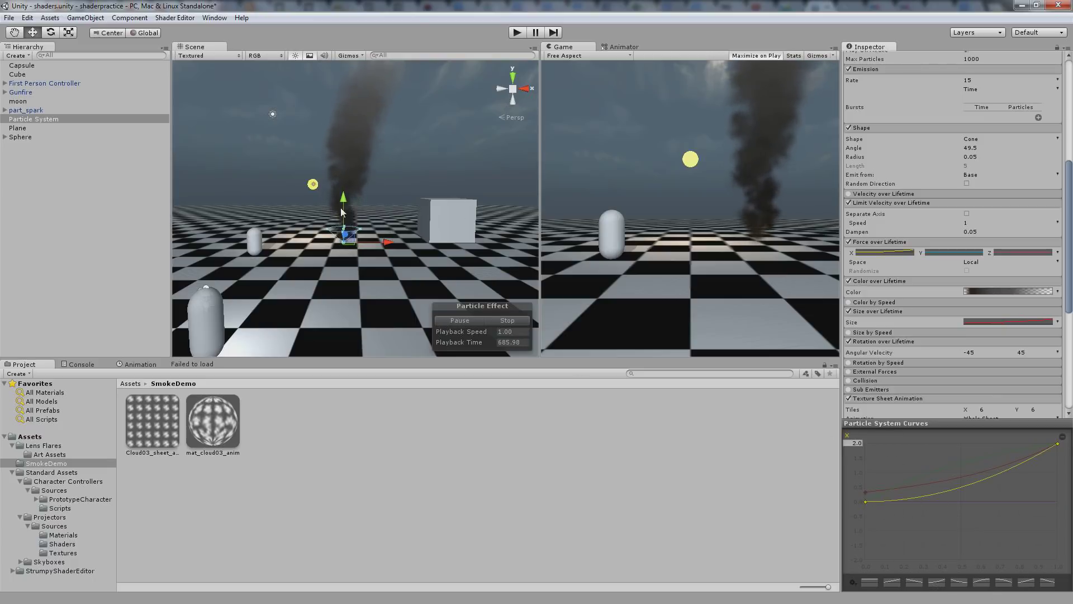
{"action": "left_click_drag", "start_coordinate": [341, 215], "coordinate": [271, 239]}
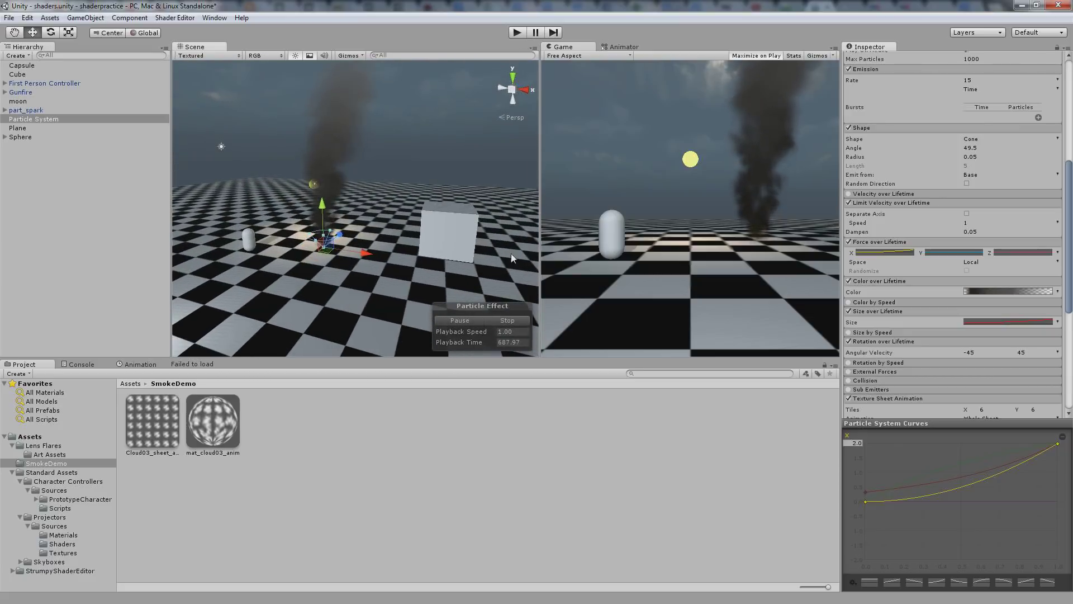
- Set the Simulation Space and the Force over Lifetime Space to World
{"action": "scroll", "coordinate": [962, 173], "scroll_direction": "up", "scroll_amount": 5}
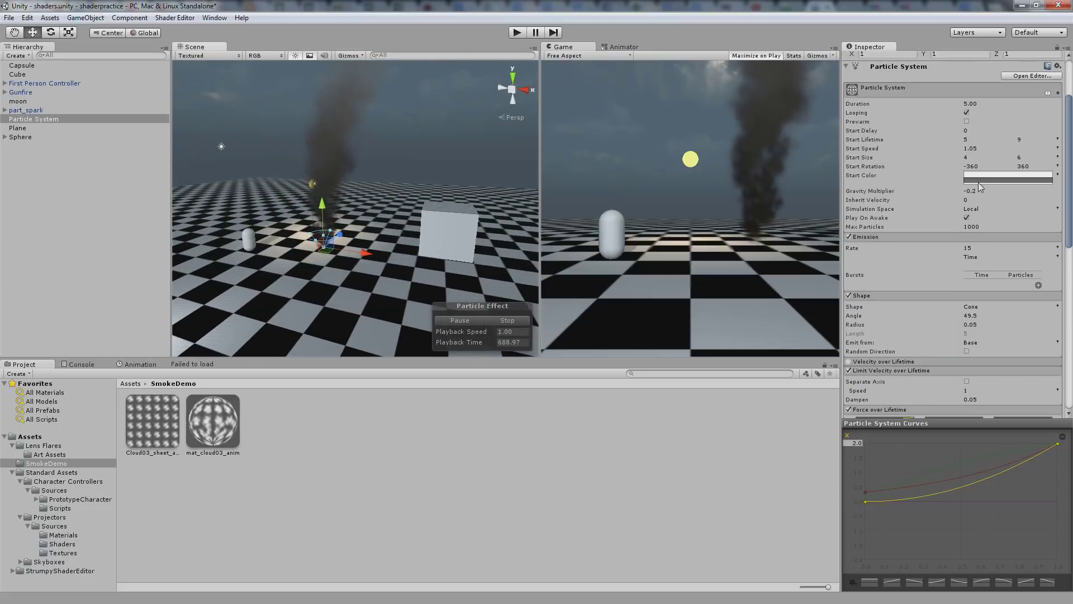
{"action": "left_click", "coordinate": [1045, 208]}
{"action": "left_click", "coordinate": [994, 222]}
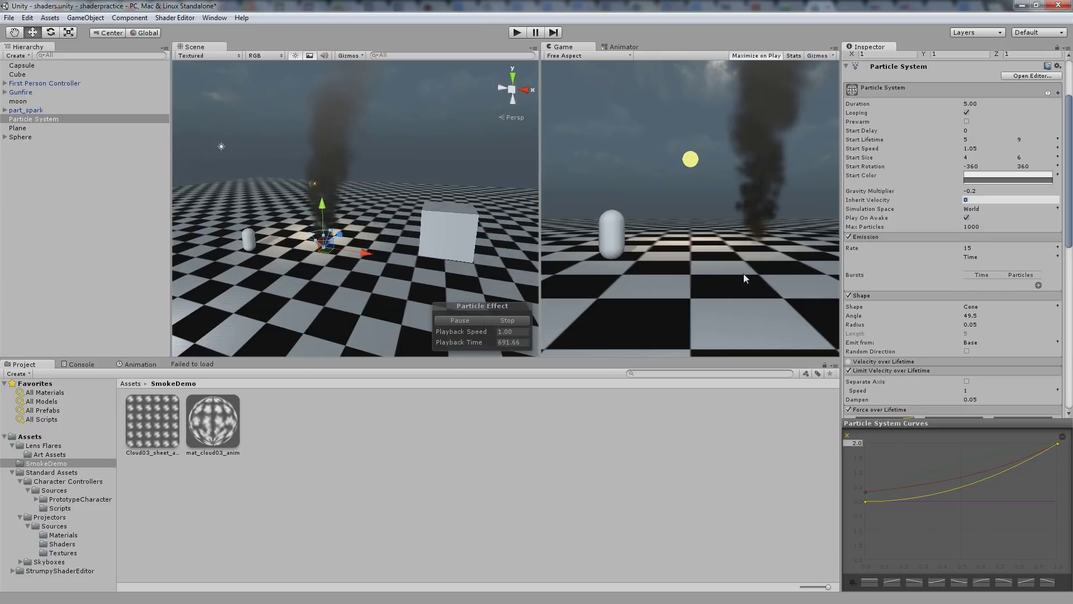
{"action": "scroll", "coordinate": [993, 363], "scroll_direction": "down", "scroll_amount": 3}
{"action": "scroll", "coordinate": [970, 345], "scroll_direction": "down", "scroll_amount": 4}
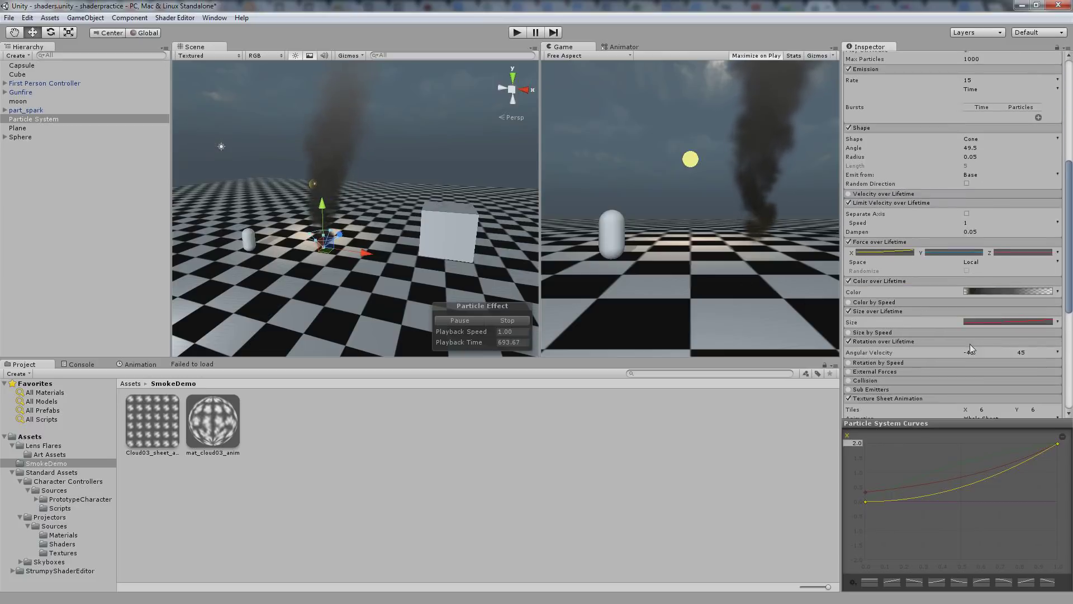
{"action": "left_click", "coordinate": [989, 261]}
{"action": "left_click", "coordinate": [987, 284]}
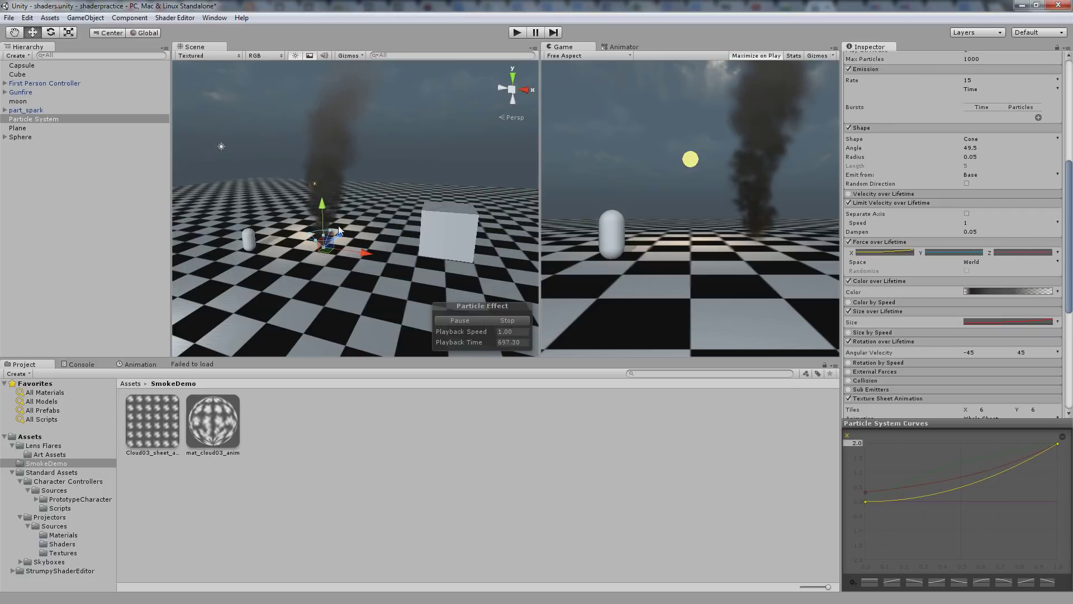
- Move the particle system around the scene and examine how the smoke trails behind the emitter
{"action": "left_click_drag", "start_coordinate": [339, 229], "coordinate": [706, 171]}
{"action": "left_click_drag", "start_coordinate": [364, 232], "coordinate": [237, 247]}
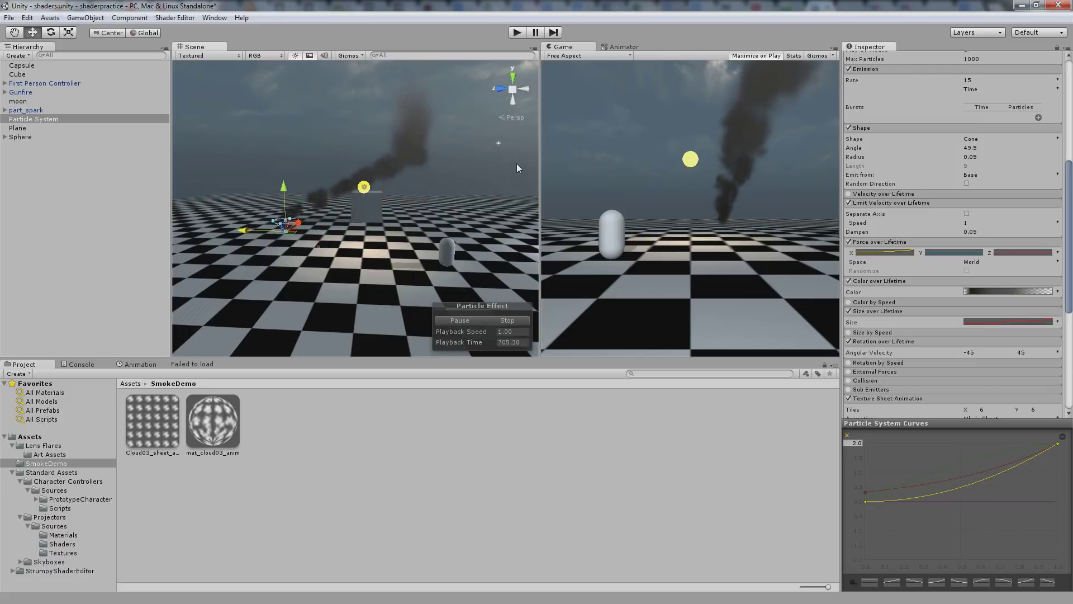
{"action": "left_click_drag", "start_coordinate": [517, 167], "coordinate": [330, 194]}
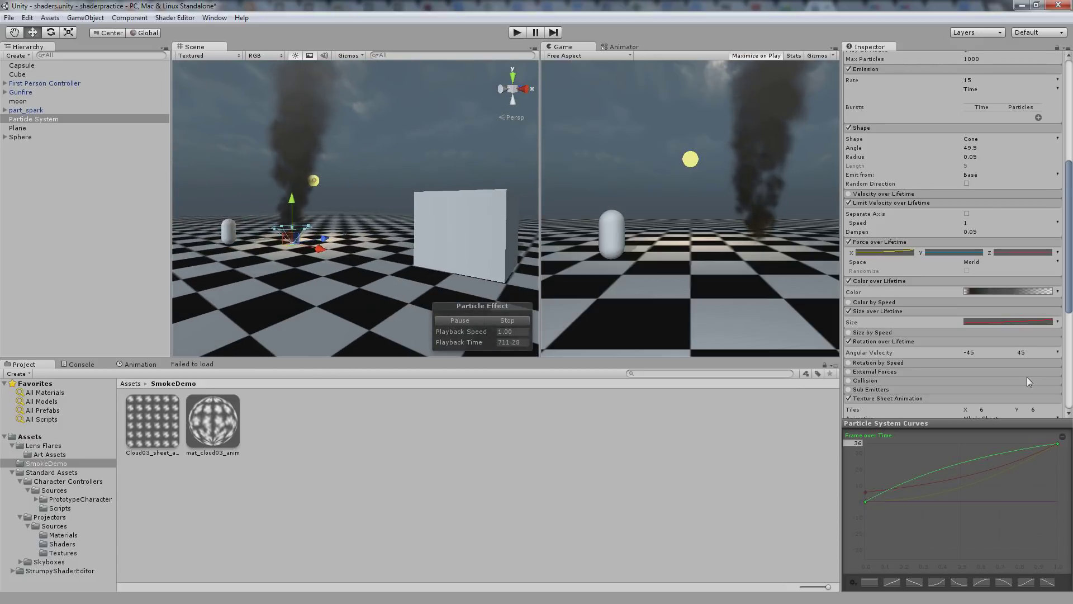
{"action": "scroll", "coordinate": [1021, 374], "scroll_direction": "up", "scroll_amount": 6}
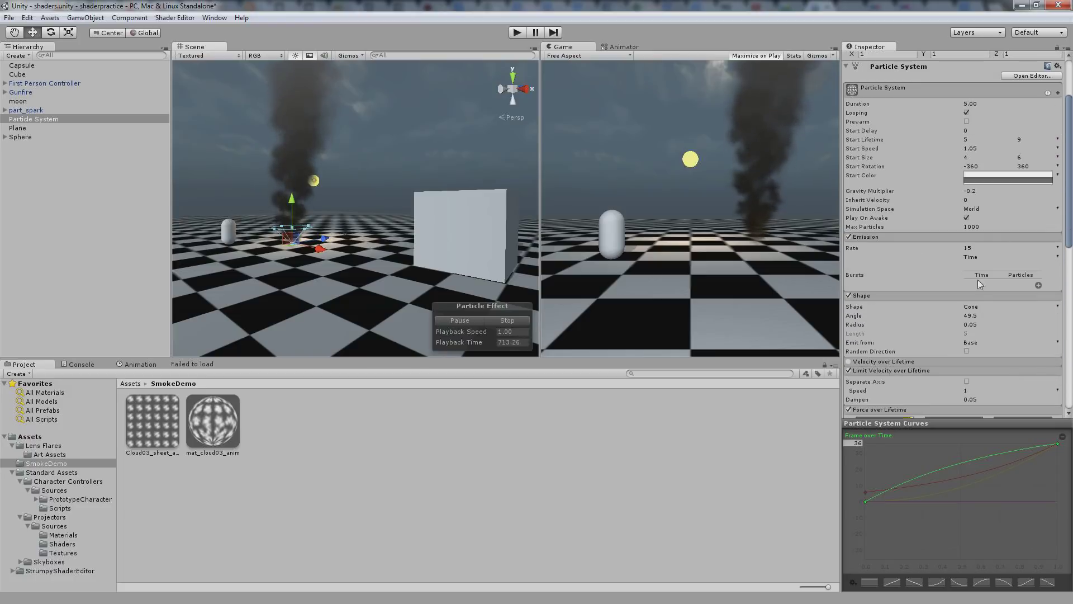
- Raise the Z curve of Force over Lifetime to a positive level and pull a mid-life key well below zero
{"action": "scroll", "coordinate": [987, 215], "scroll_direction": "down", "scroll_amount": 10}
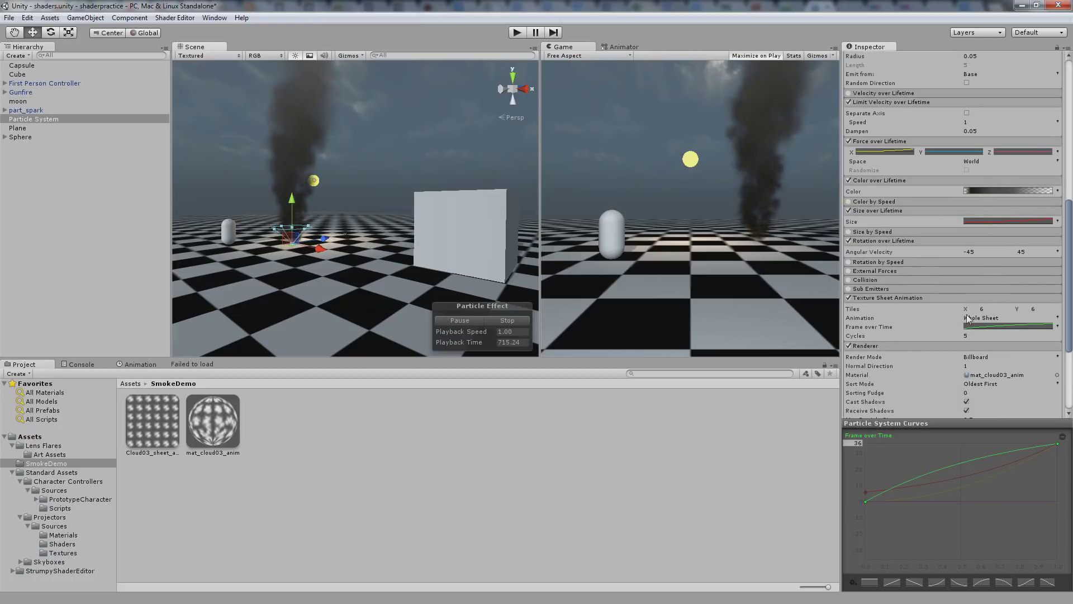
{"action": "scroll", "coordinate": [969, 318], "scroll_direction": "up", "scroll_amount": 1}
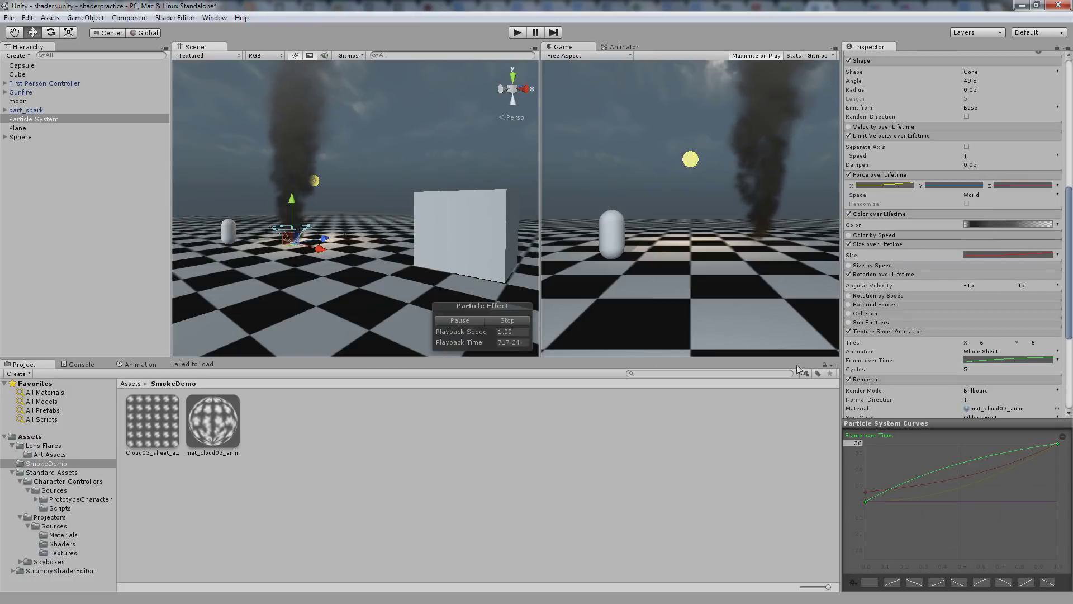
{"action": "left_click", "coordinate": [950, 185]}
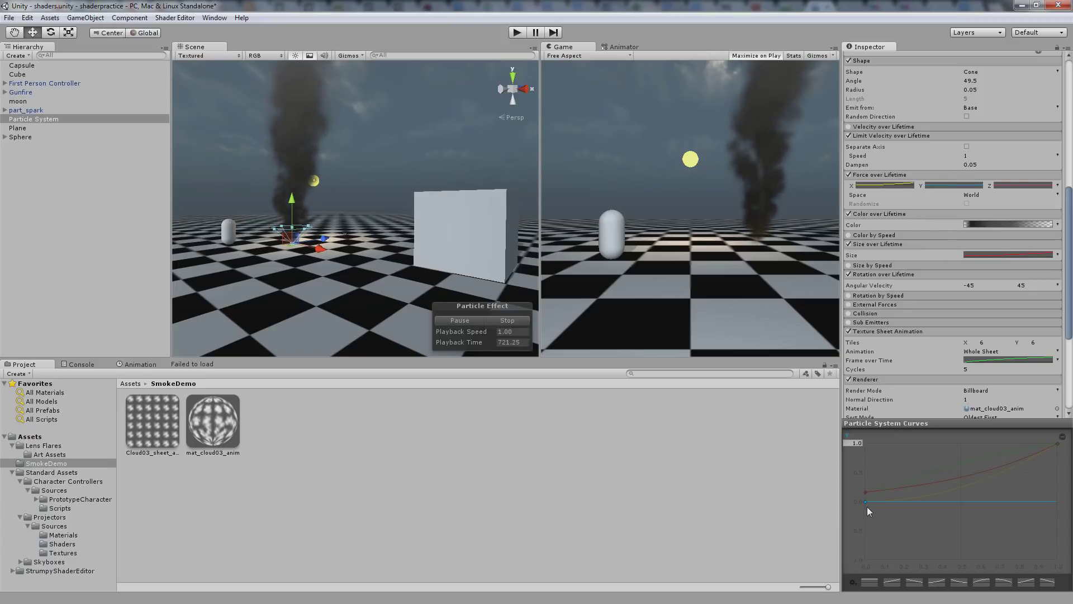
{"action": "left_click_drag", "start_coordinate": [863, 501], "coordinate": [841, 460]}
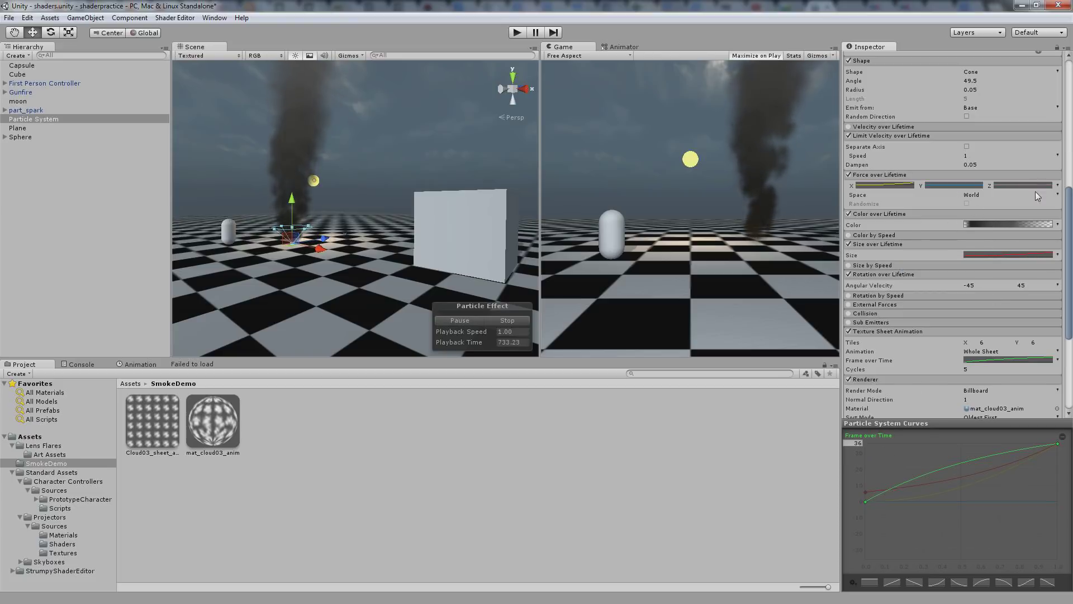
{"action": "left_click_drag", "start_coordinate": [866, 501], "coordinate": [840, 464]}
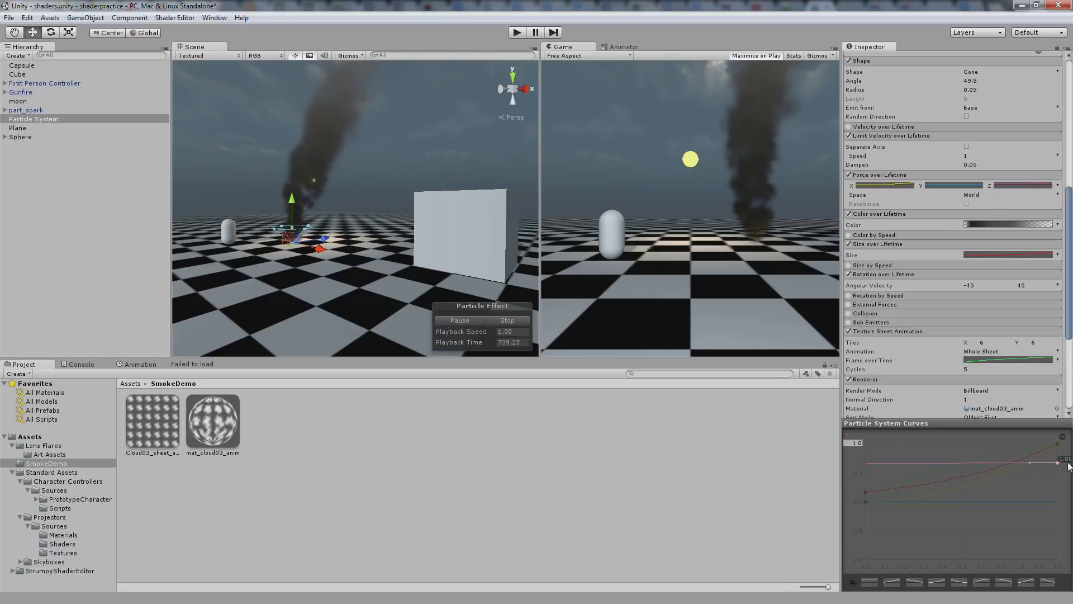
{"action": "left_click", "coordinate": [964, 461]}
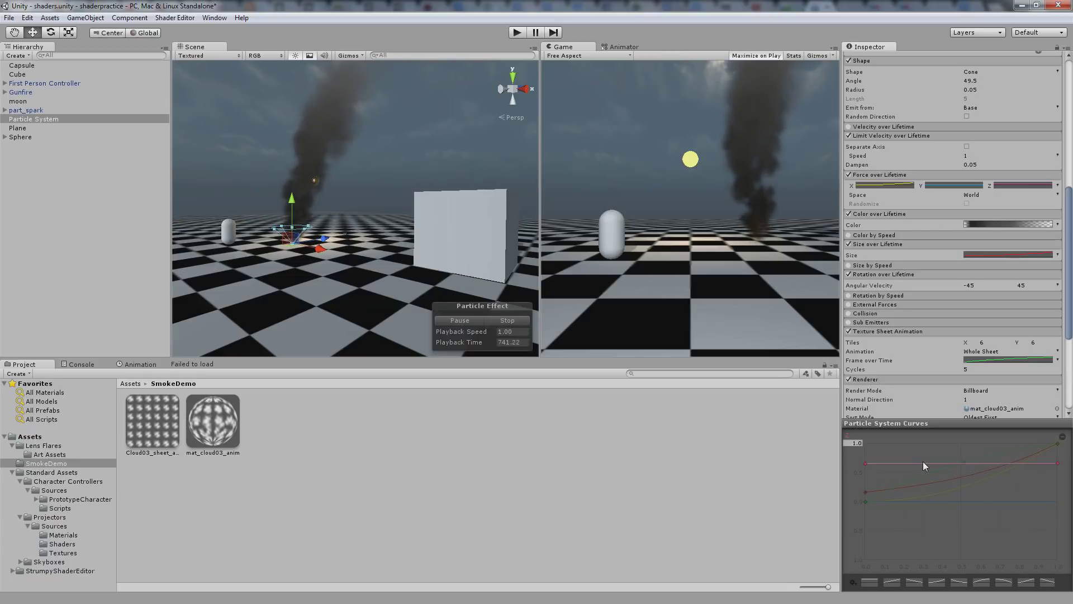
{"action": "left_click_drag", "start_coordinate": [925, 464], "coordinate": [964, 550]}
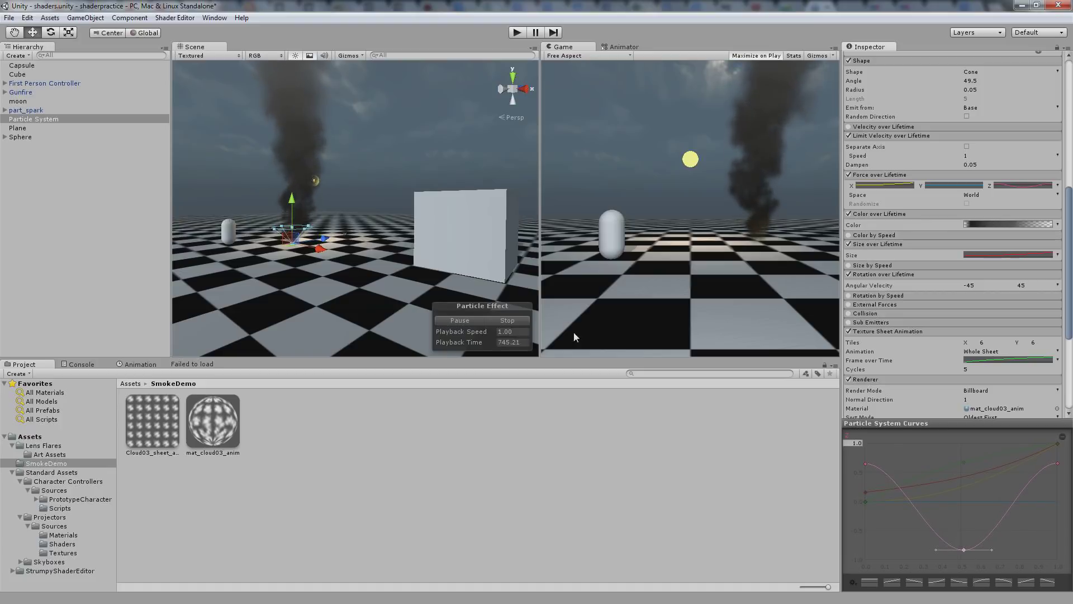
- Try a range of 50 for the Z force curve, and reduce it to 5
{"action": "scroll", "coordinate": [333, 143], "scroll_direction": "down", "scroll_amount": 3}
{"action": "left_click_drag", "start_coordinate": [332, 143], "coordinate": [394, 269]}
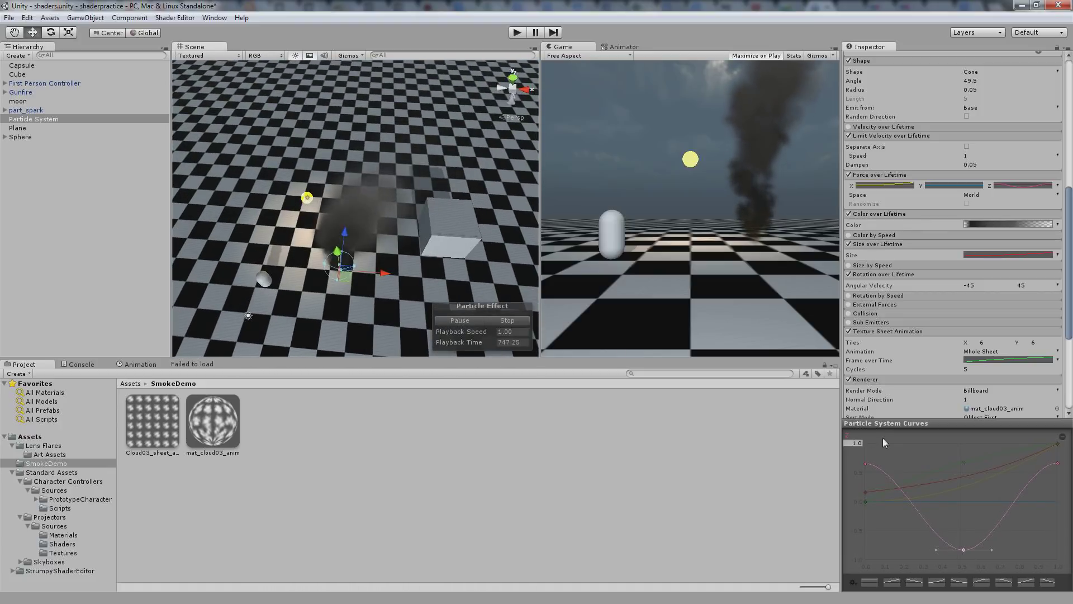
{"action": "left_click", "coordinate": [854, 444]}
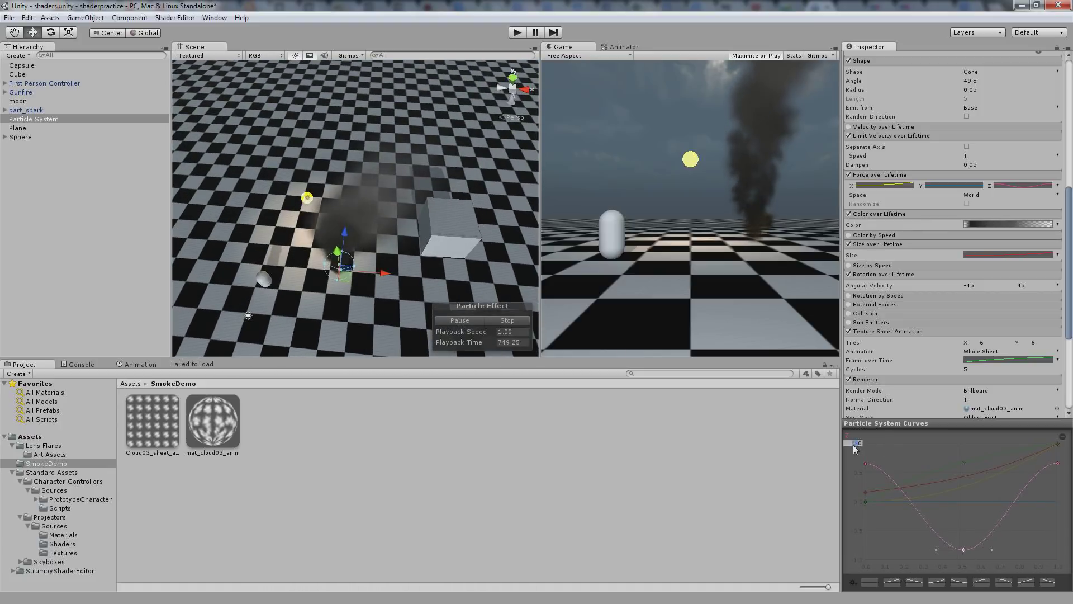
{"action": "type", "text": "50"}
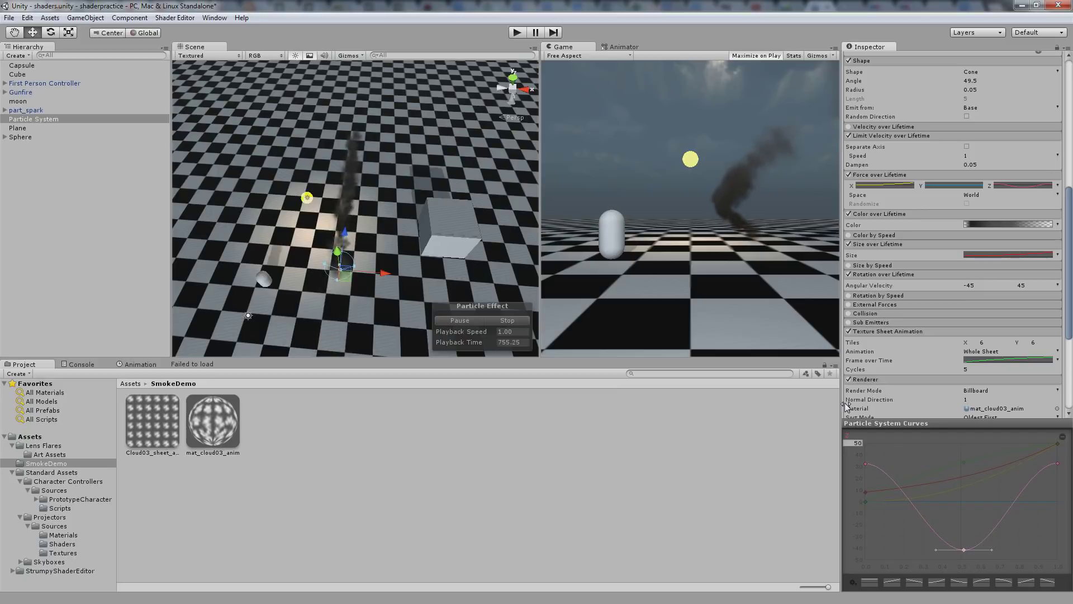
{"action": "left_click", "coordinate": [859, 443]}
{"action": "type", "text": "5"}
{"action": "key", "text": "Return"}
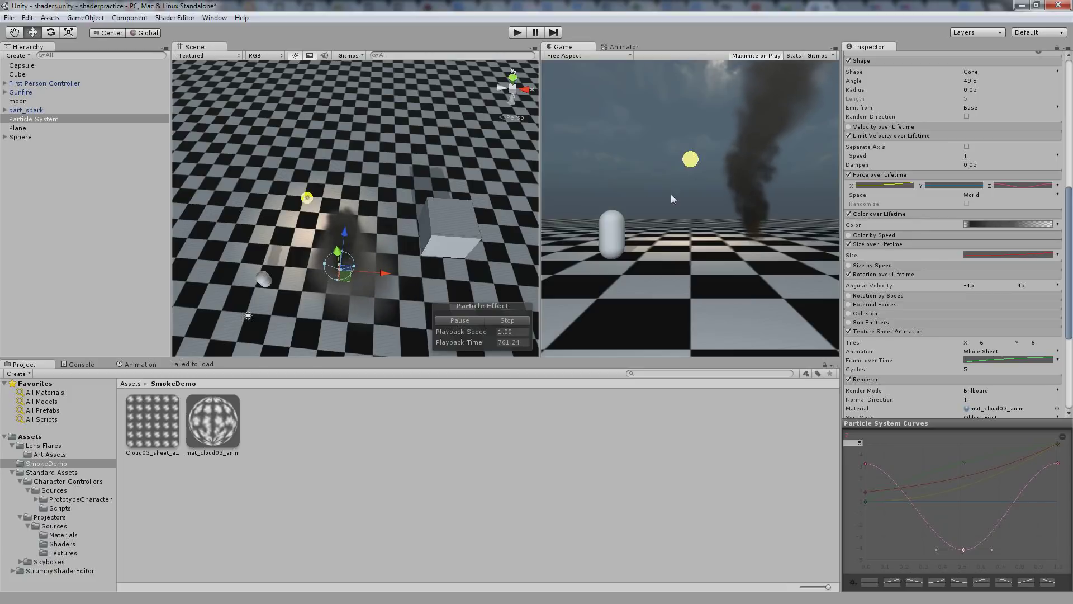
- Open the X curve of Force over Lifetime and set its range to 5
{"action": "left_click_drag", "start_coordinate": [341, 168], "coordinate": [263, 90]}
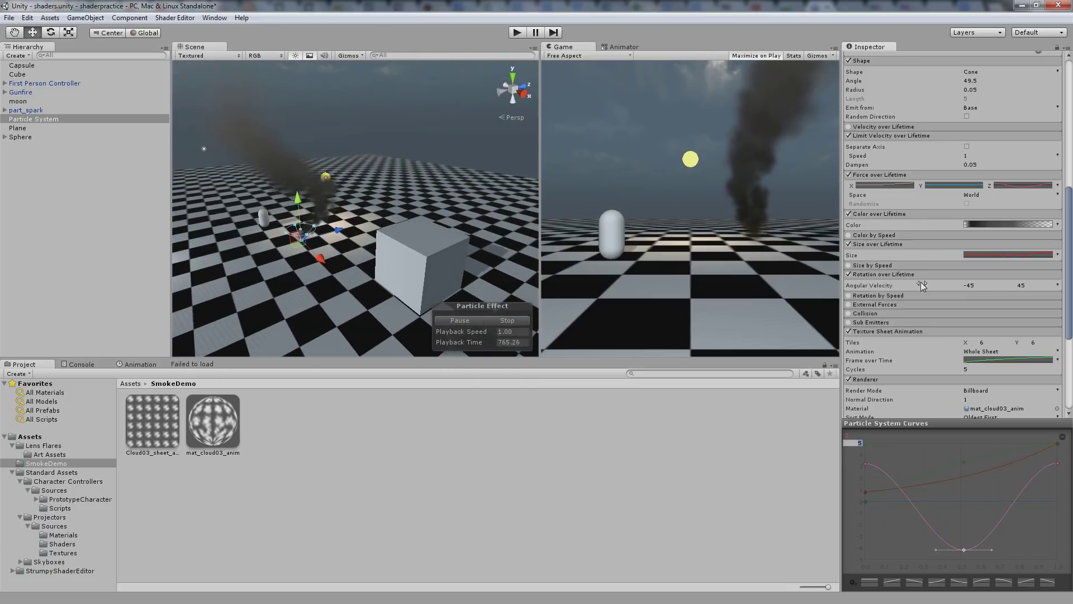
{"action": "left_click", "coordinate": [884, 186]}
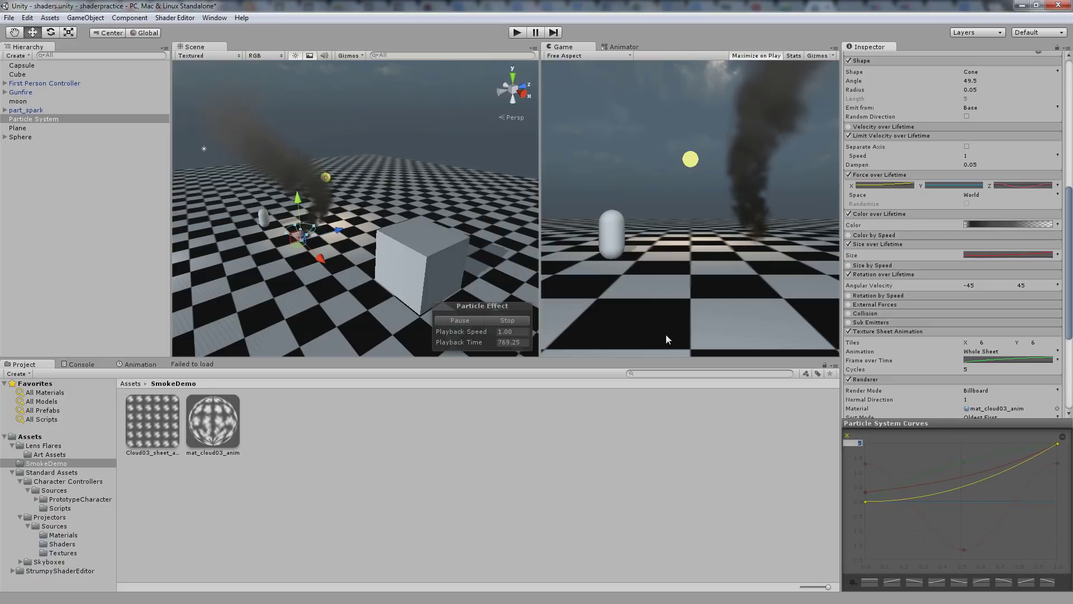
{"action": "left_click_drag", "start_coordinate": [252, 188], "coordinate": [431, 204]}
{"action": "left_click", "coordinate": [858, 444]}
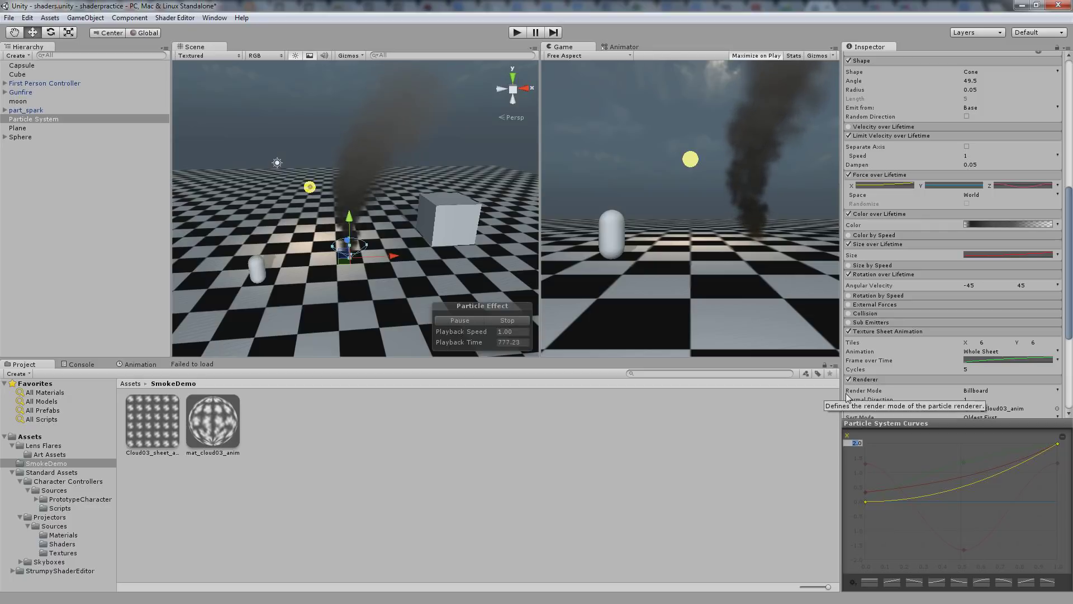
{"action": "type", "text": "5"}
{"action": "key", "text": "Return"}
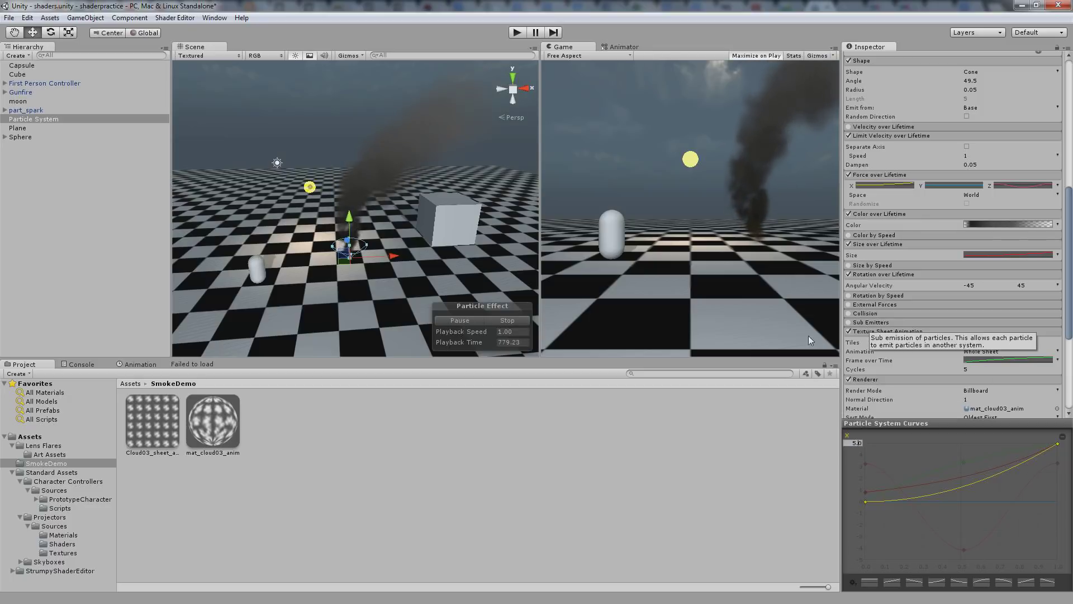
- Reshape the X force curve into a wave that starts slightly below zero, dips, peaks late in life and ends below zero
{"action": "left_click_drag", "start_coordinate": [866, 503], "coordinate": [868, 513]}
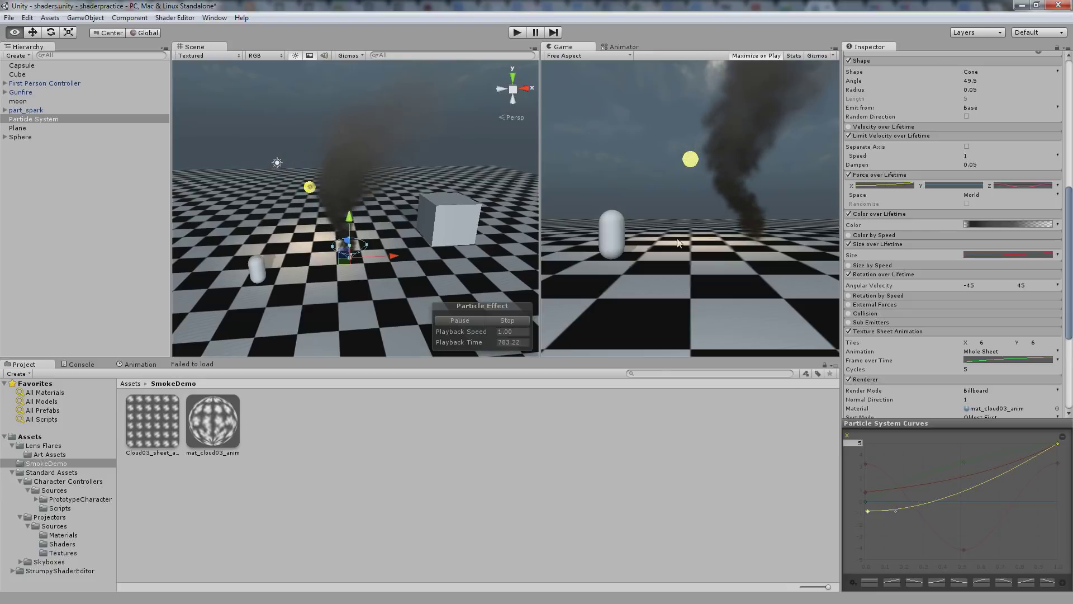
{"action": "left_click_drag", "start_coordinate": [235, 106], "coordinate": [251, 258]}
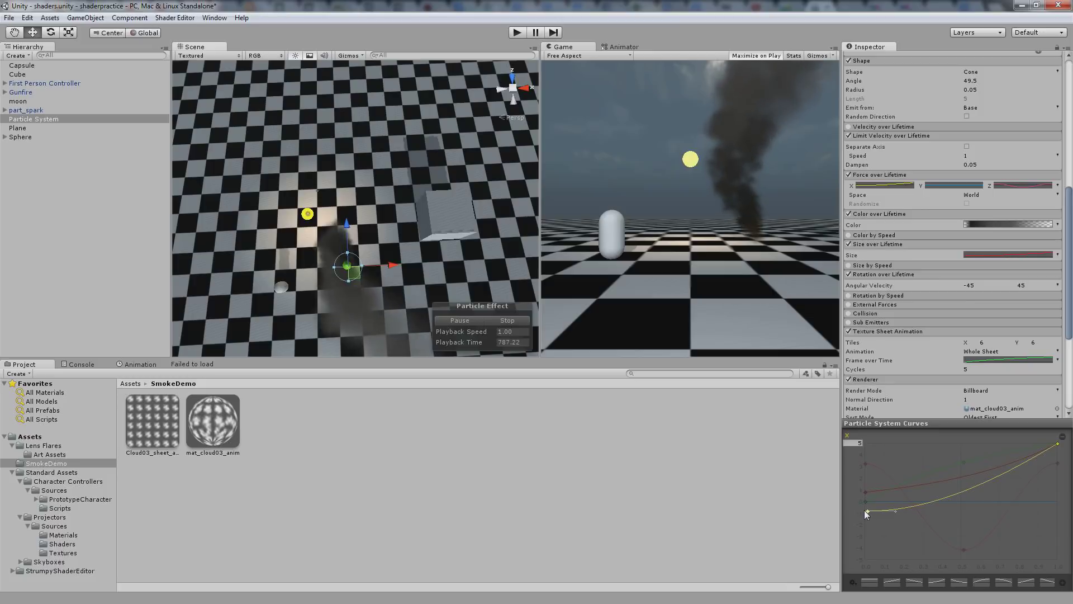
{"action": "left_click_drag", "start_coordinate": [867, 511], "coordinate": [867, 524]}
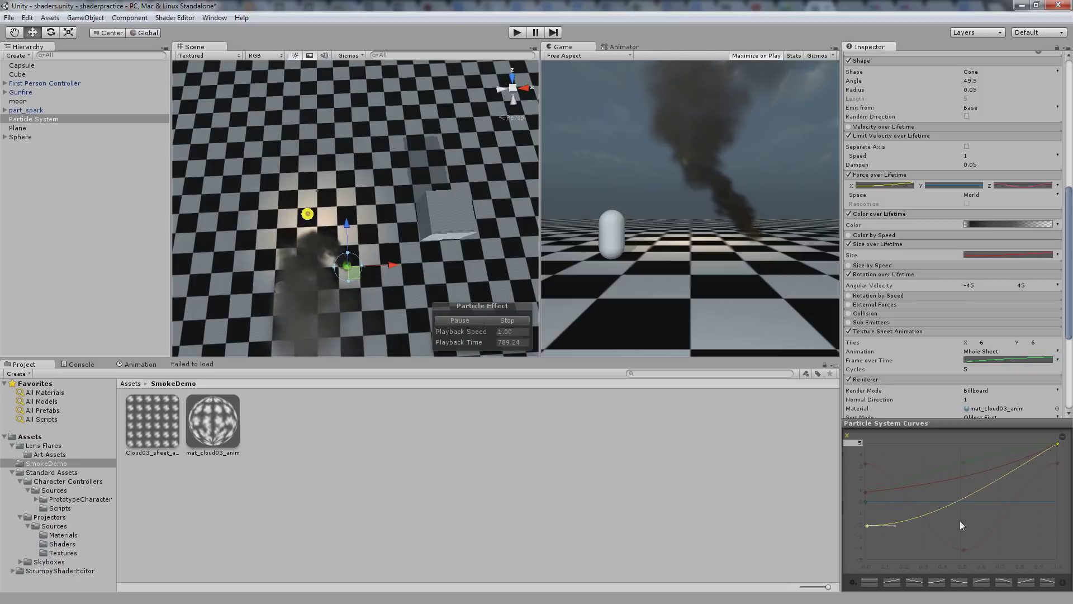
{"action": "left_click_drag", "start_coordinate": [1058, 443], "coordinate": [978, 383]}
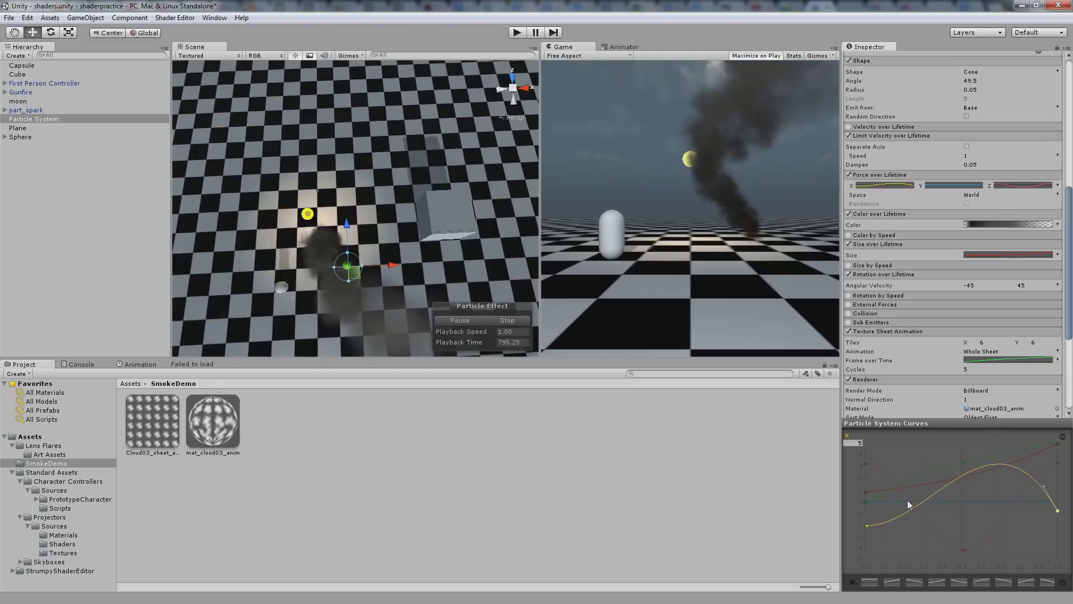
{"action": "left_click_drag", "start_coordinate": [867, 526], "coordinate": [921, 562]}
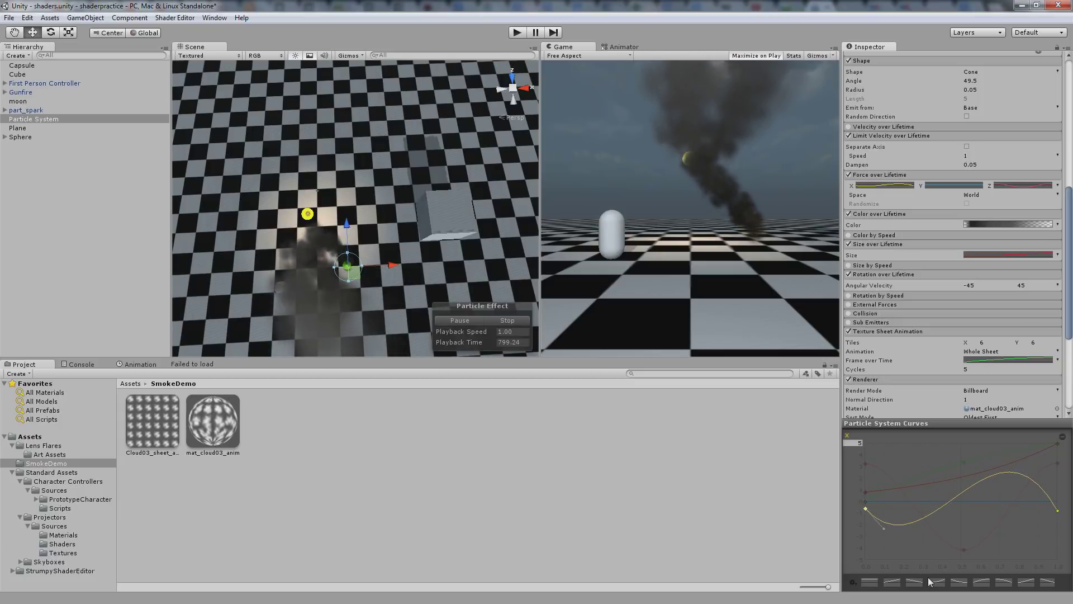
- Adjust the tangents of the X force curve's start and end keys to deepen the dip and raise the peak
{"action": "left_click_drag", "start_coordinate": [358, 213], "coordinate": [459, 114]}
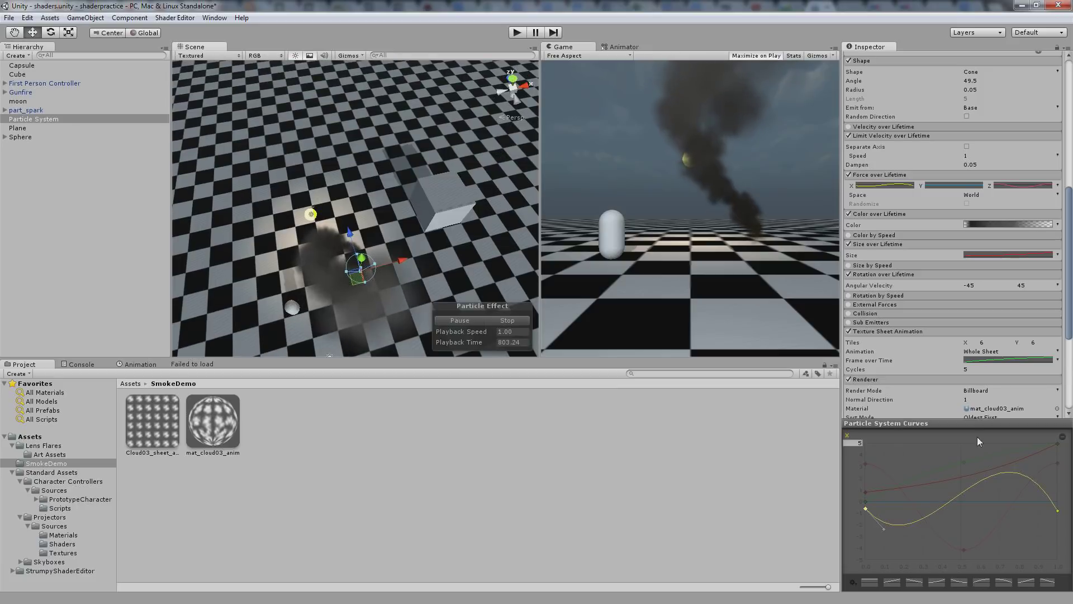
{"action": "left_click_drag", "start_coordinate": [884, 529], "coordinate": [887, 536]}
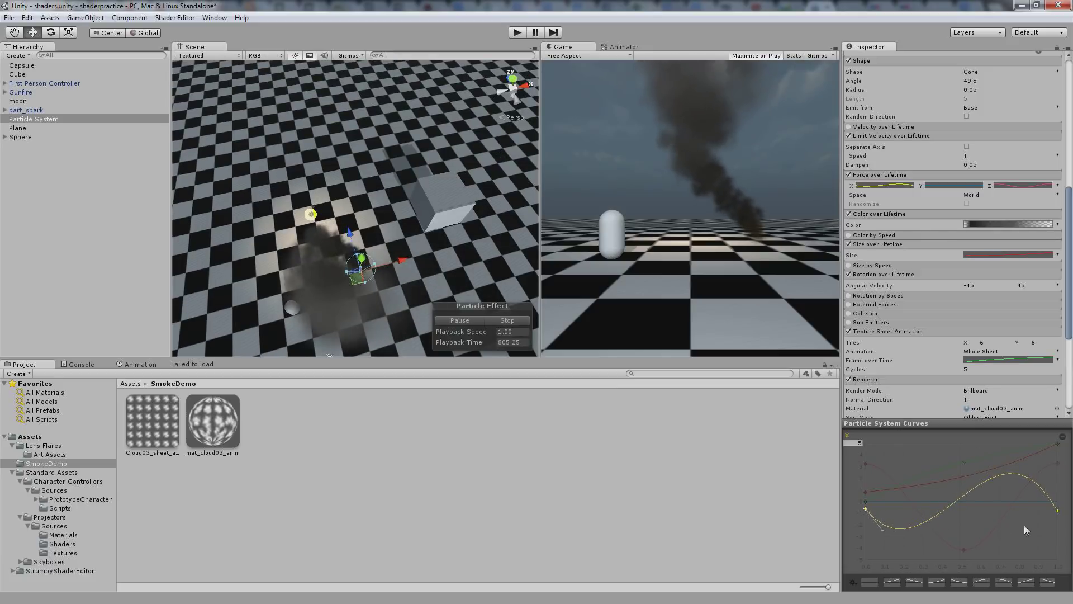
{"action": "left_click", "coordinate": [1057, 510]}
{"action": "left_click_drag", "start_coordinate": [1042, 488], "coordinate": [1046, 485]}
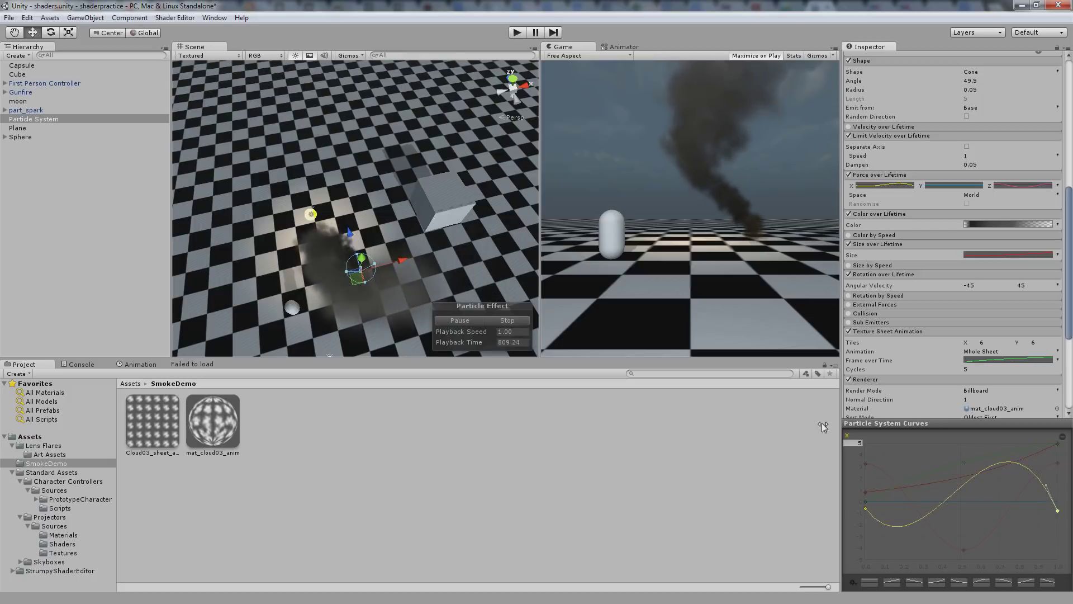
- Check the bent smoke column from ground level and set the X force curve's range to 2
{"action": "left_click_drag", "start_coordinate": [272, 235], "coordinate": [487, 27]}
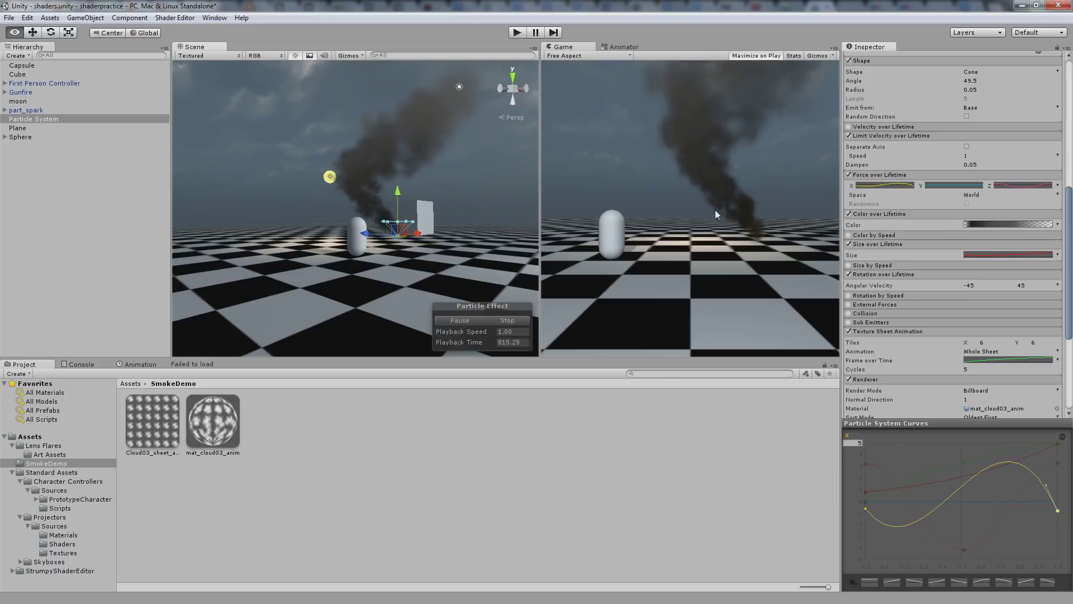
{"action": "left_click", "coordinate": [861, 443]}
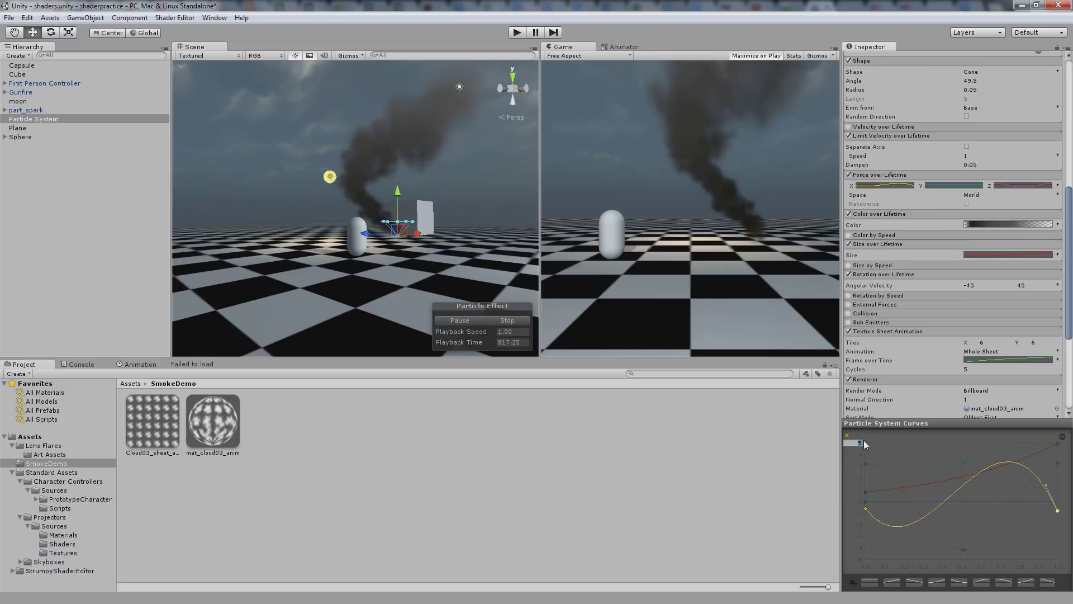
{"action": "type", "text": "2"}
{"action": "key", "text": "Return"}
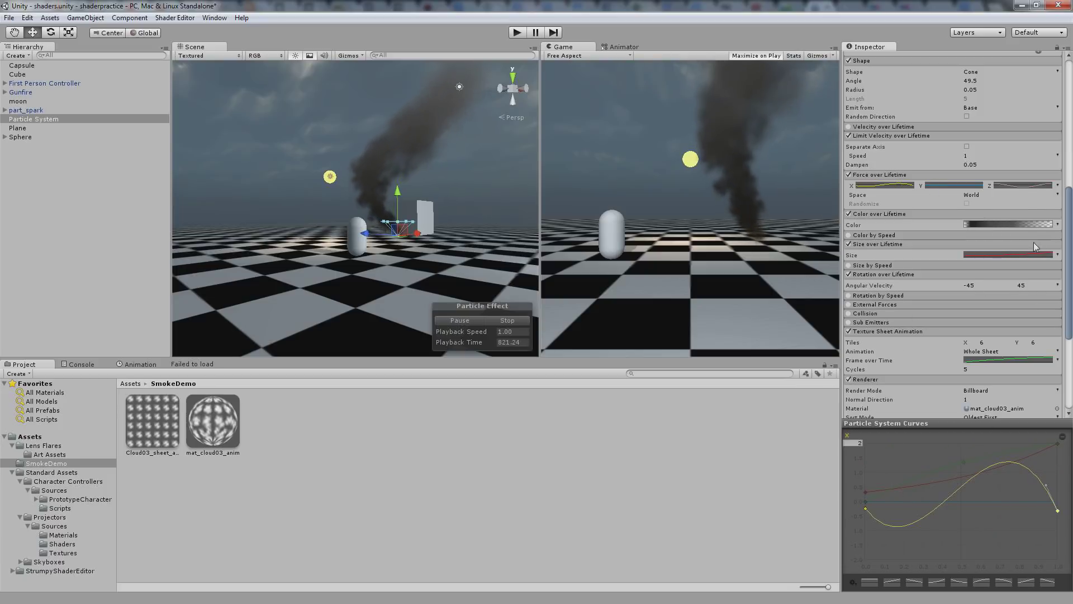
- Open the Z force curve and set its range to 2
{"action": "left_click", "coordinate": [1010, 188]}
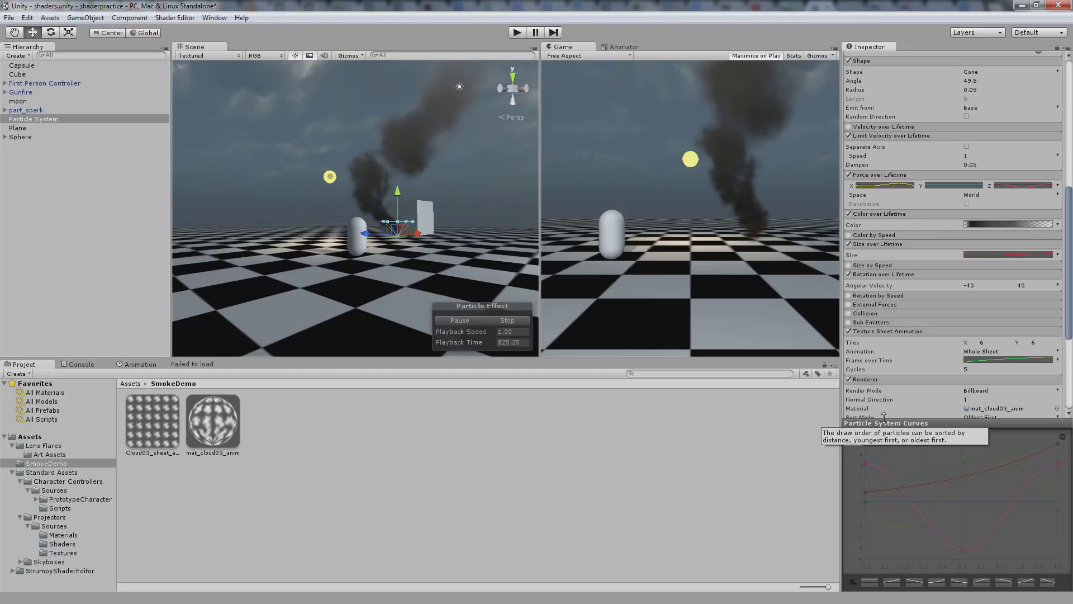
{"action": "left_click_drag", "start_coordinate": [489, 191], "coordinate": [113, 202]}
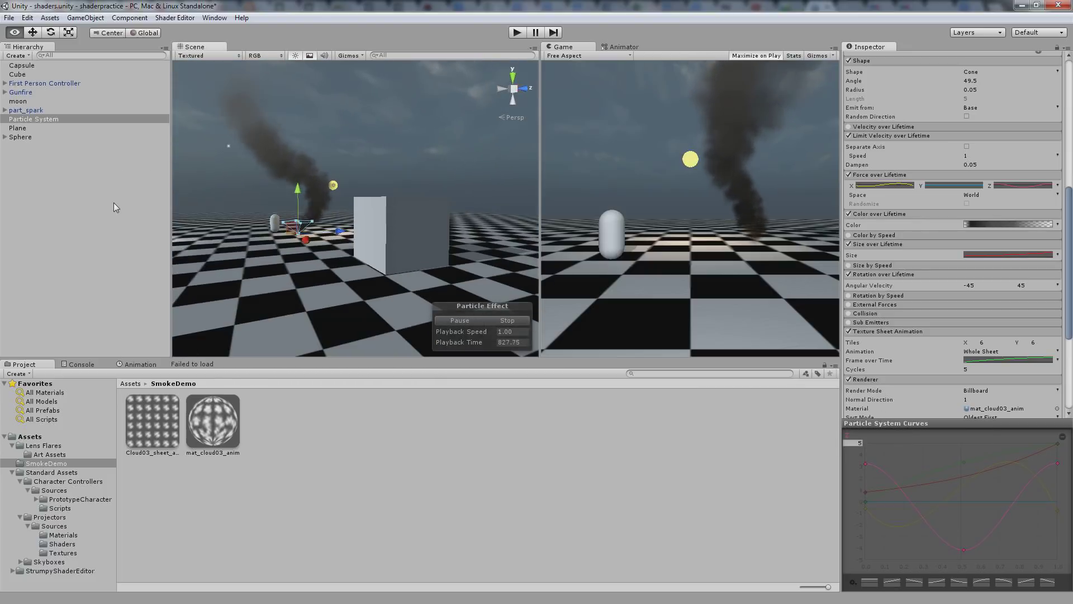
{"action": "left_click", "coordinate": [866, 463]}
{"action": "left_click", "coordinate": [863, 445]}
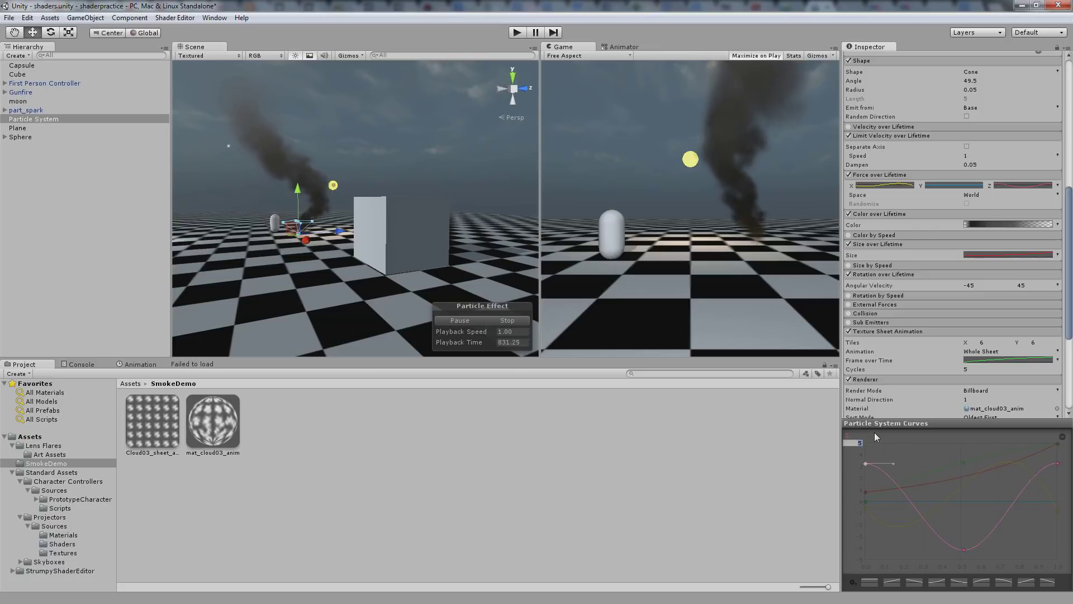
{"action": "type", "text": "2"}
{"action": "key", "text": "Return"}
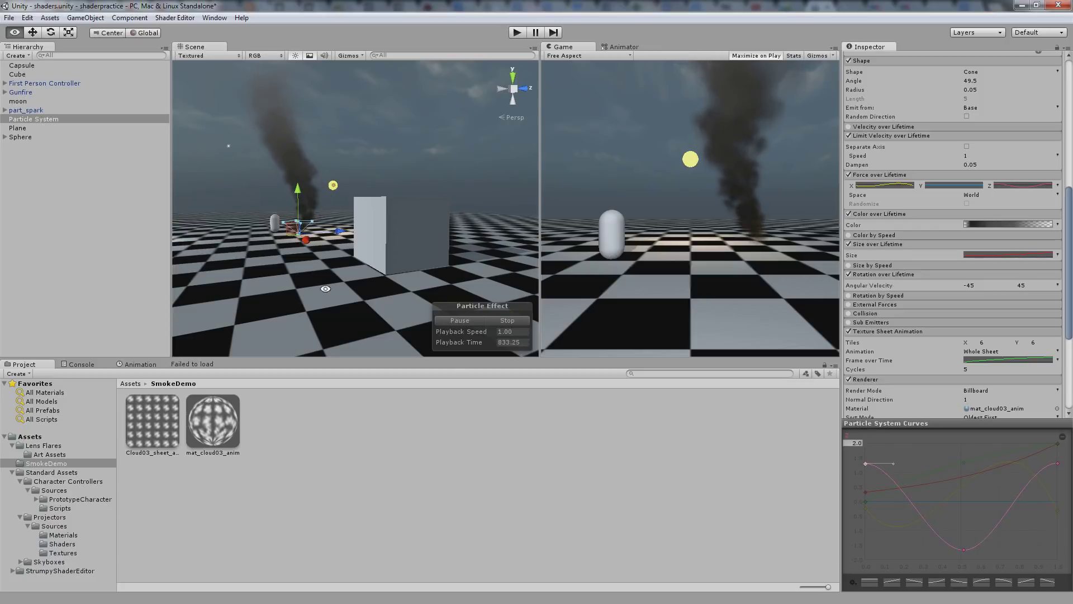
- Examine the swaying smoke column from several angles in the scene, and walk toward it in play mode
{"action": "left_click_drag", "start_coordinate": [325, 288], "coordinate": [501, 109]}
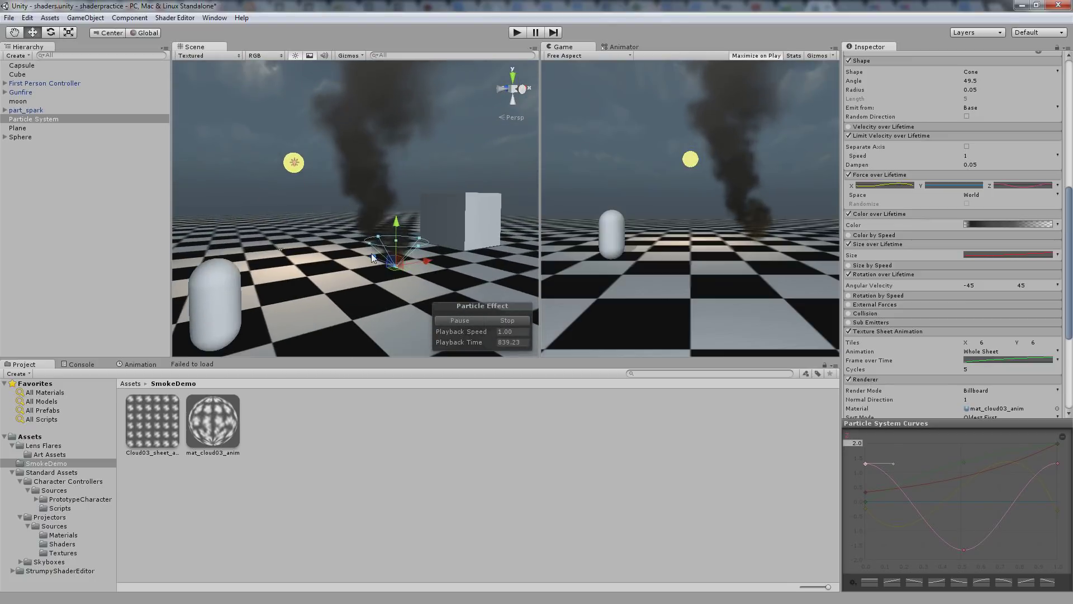
{"action": "key", "text": "q"}
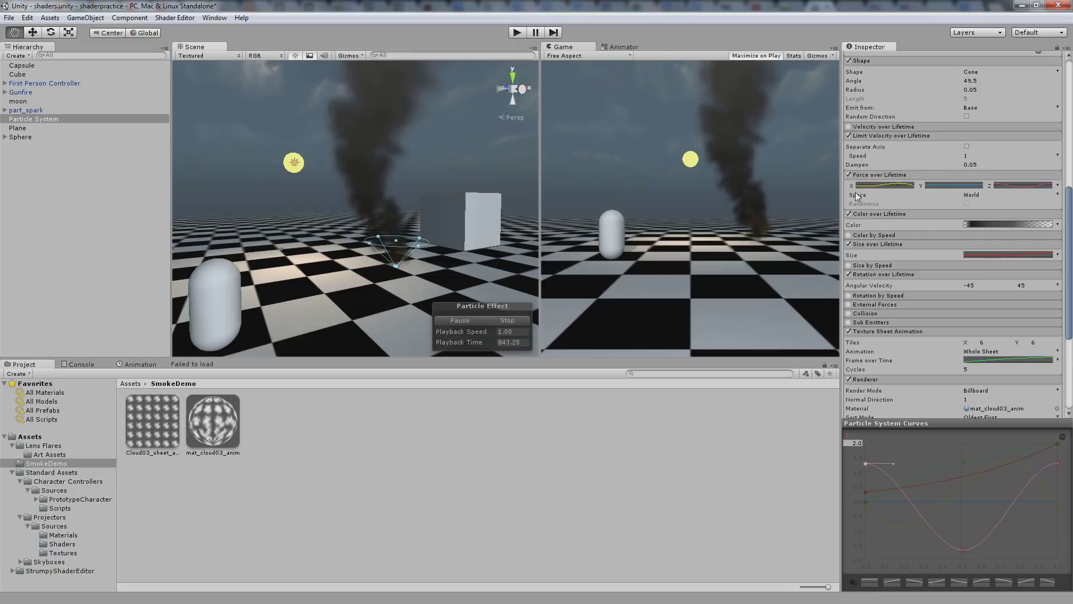
{"action": "left_click_drag", "start_coordinate": [481, 192], "coordinate": [399, 219]}
{"action": "scroll", "coordinate": [431, 185], "scroll_direction": "down", "scroll_amount": 3}
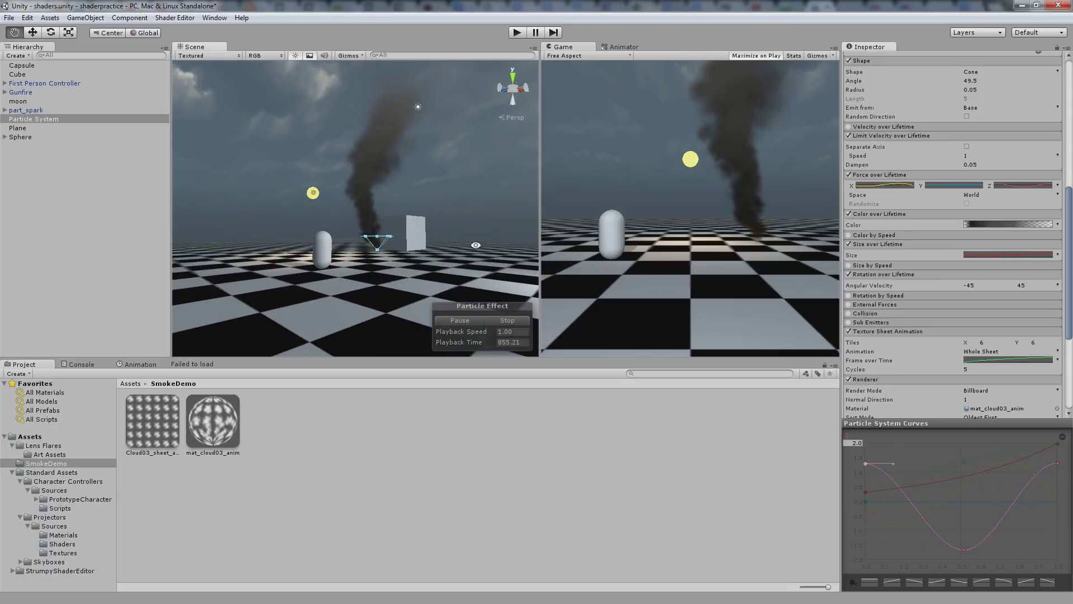
{"action": "scroll", "coordinate": [345, 216], "scroll_direction": "up", "scroll_amount": 5}
{"action": "mouse_move", "coordinate": [405, 257]}
{"action": "left_mouse_down"}
{"action": "mouse_move", "coordinate": [333, 218]}
{"action": "mouse_move", "coordinate": [418, 247]}
{"action": "left_mouse_up"}
{"action": "left_click", "coordinate": [517, 32]}
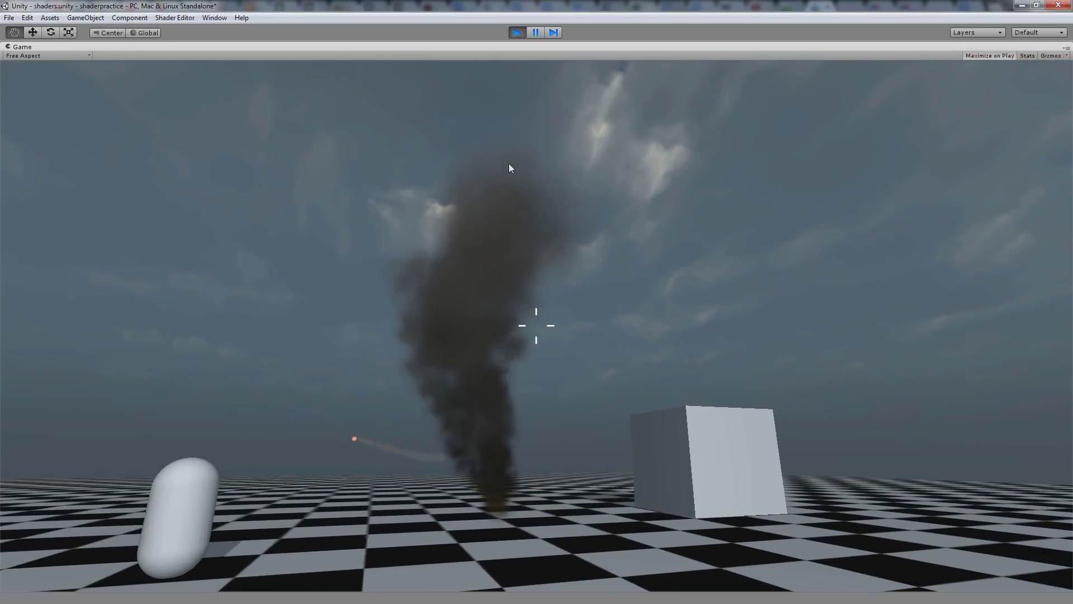
{"action": "key", "text": "w"}
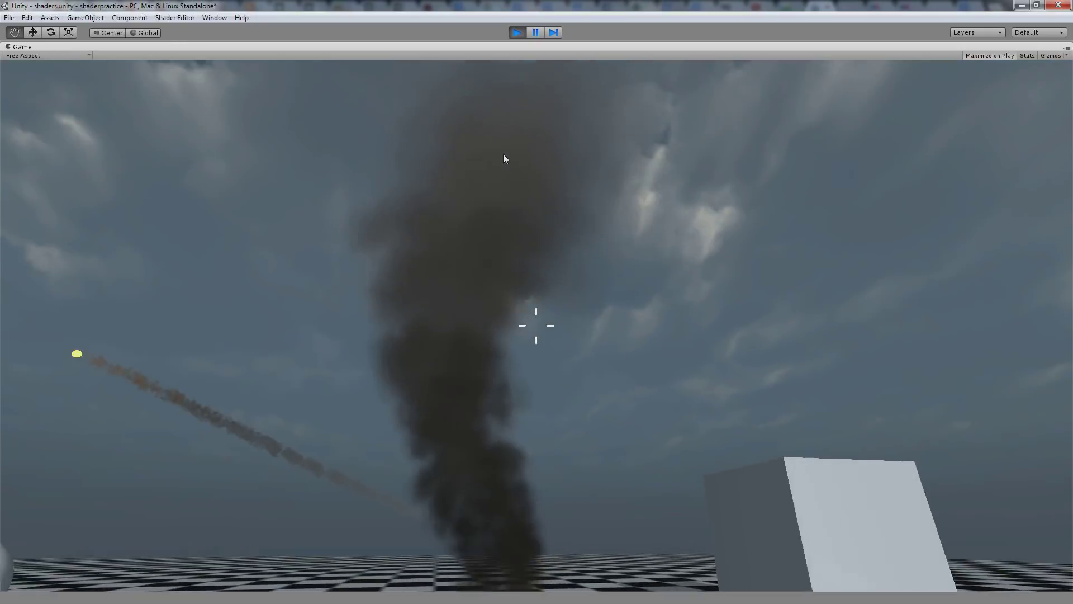
- Back away from the smoke column and circle it in play mode to check its shape from several sides, and stop playing
{"action": "key", "text": "s"}
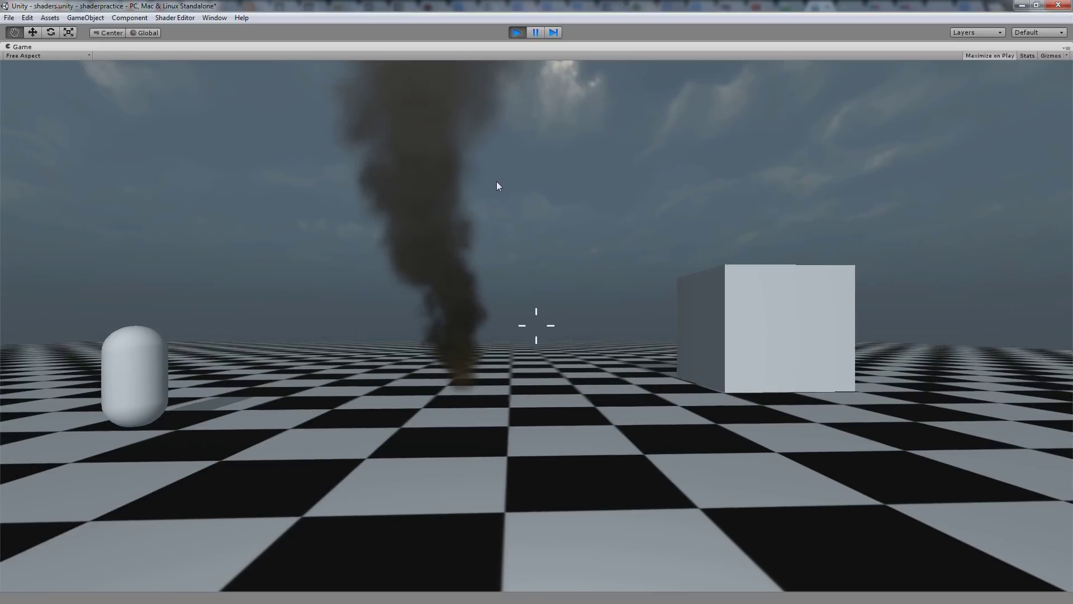
{"action": "key", "text": "a"}
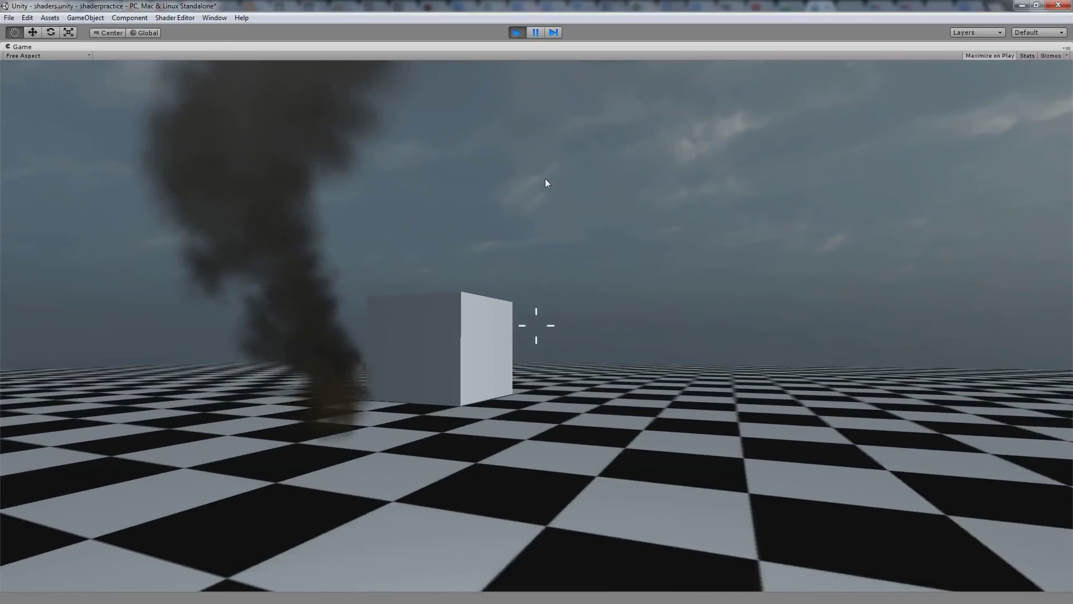
{"action": "key", "text": "a"}
{"action": "key", "text": "d"}
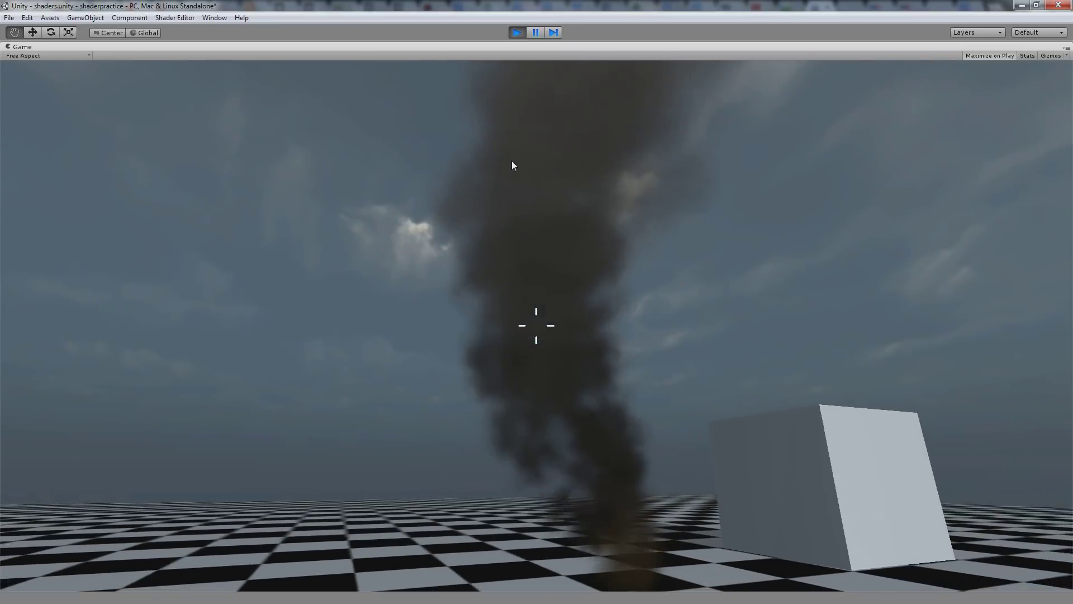
{"action": "key", "text": "s"}
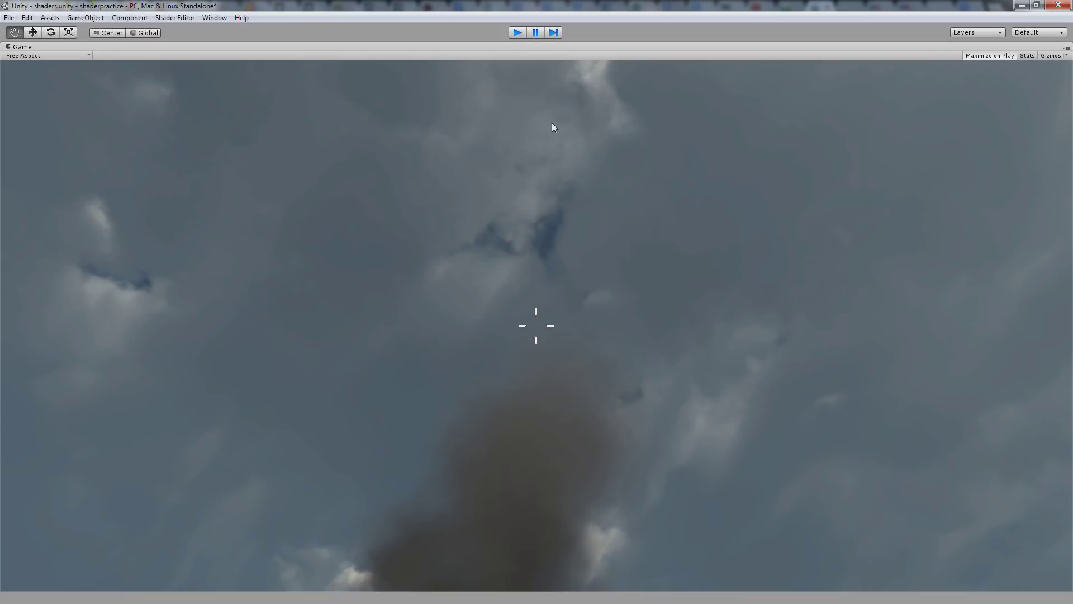
- Switch between Chrome and Unity to compare the smoke column with the dust explosion reference photo
{"action": "key", "text": "alt+Tab"}
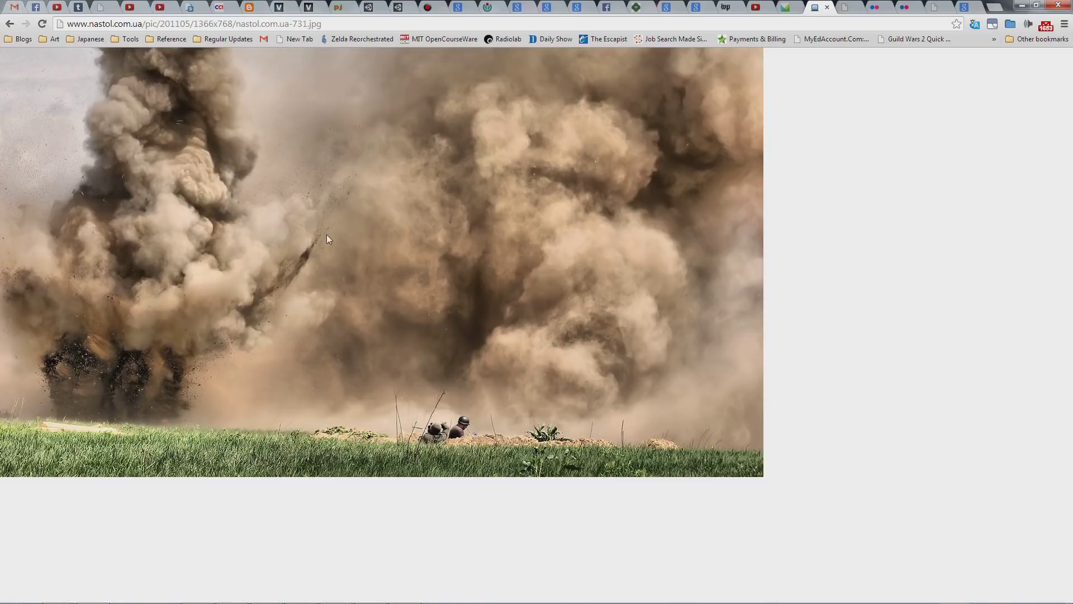
{"action": "key", "text": "alt+Tab"}
{"action": "key", "text": "alt+Tab"}
{"action": "key", "text": "alt+Tab"}
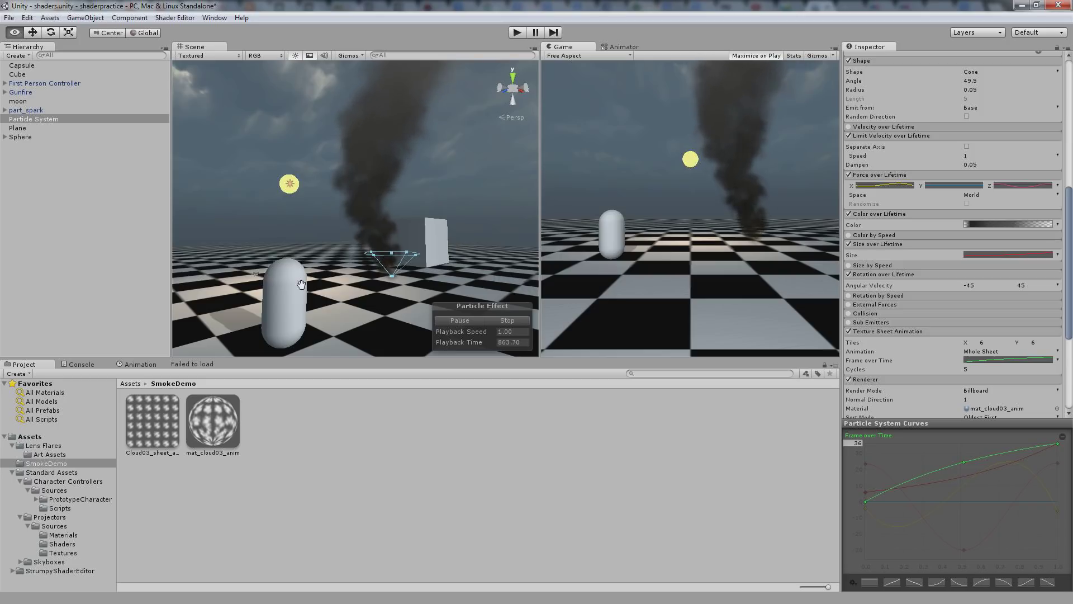
{"action": "key", "text": "alt+Tab"}
{"action": "key", "text": "alt+Tab"}
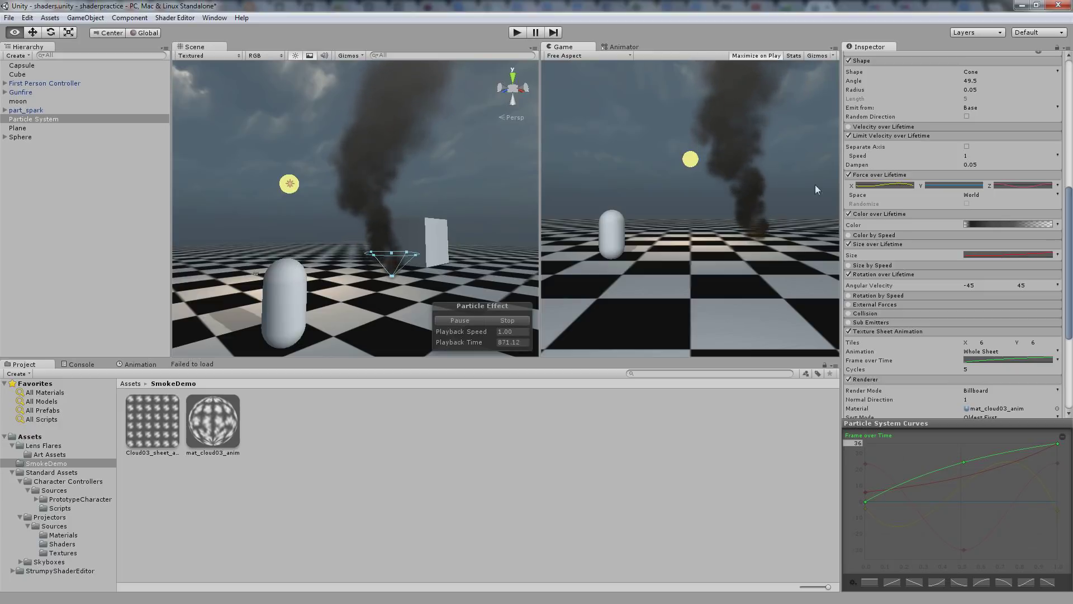
- Look through the smoke reference photos and the Battlefield 2 mod screenshot in Chrome, and return to Unity
{"action": "key", "text": "alt+Tab"}
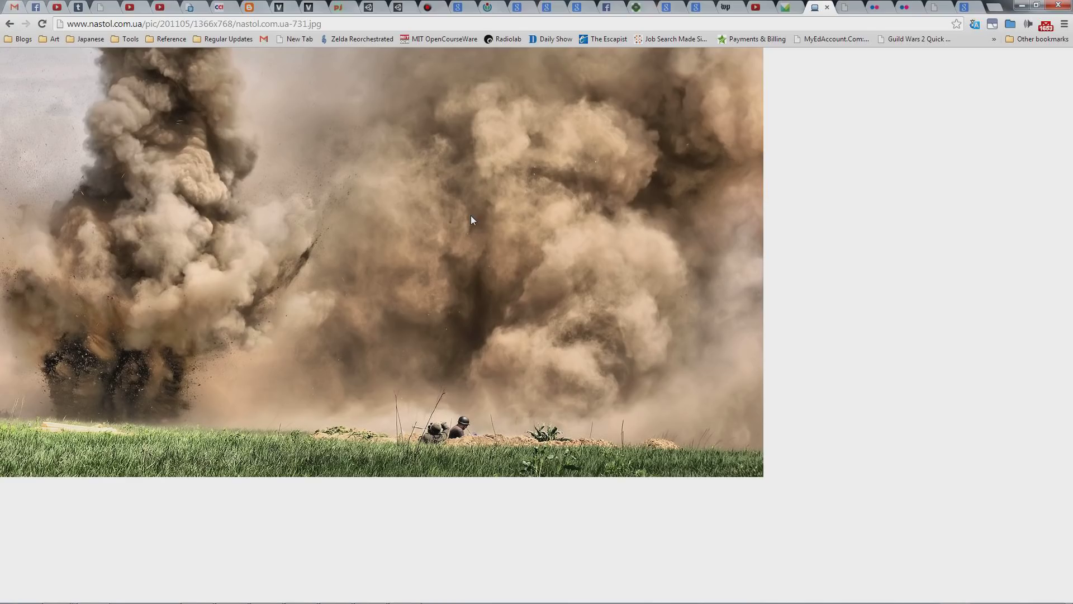
{"action": "left_click", "coordinate": [848, 7]}
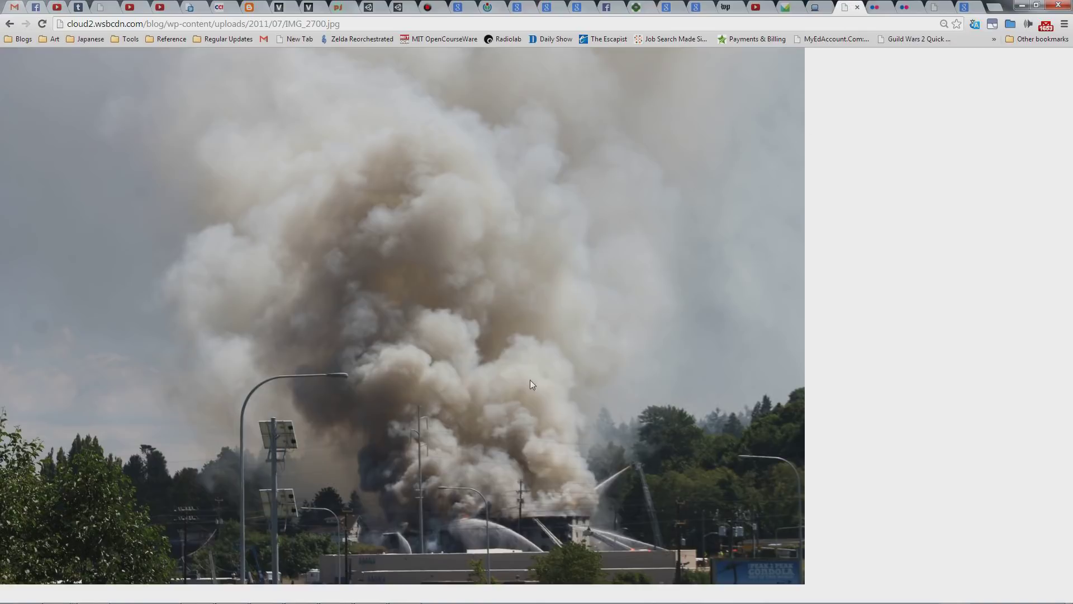
{"action": "key", "text": "ctrl+Tab"}
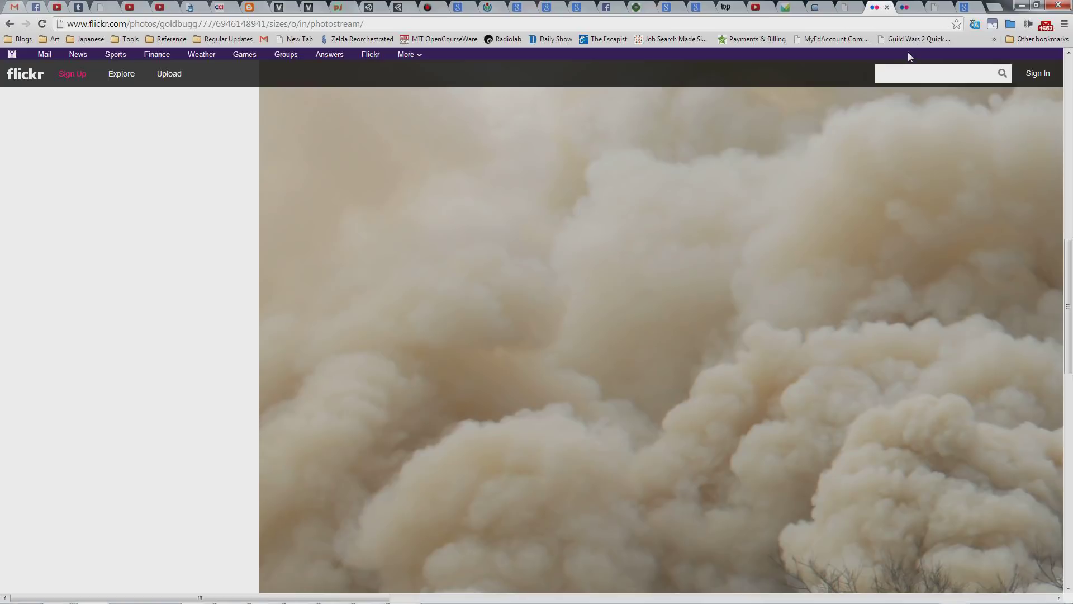
{"action": "left_click", "coordinate": [916, 6]}
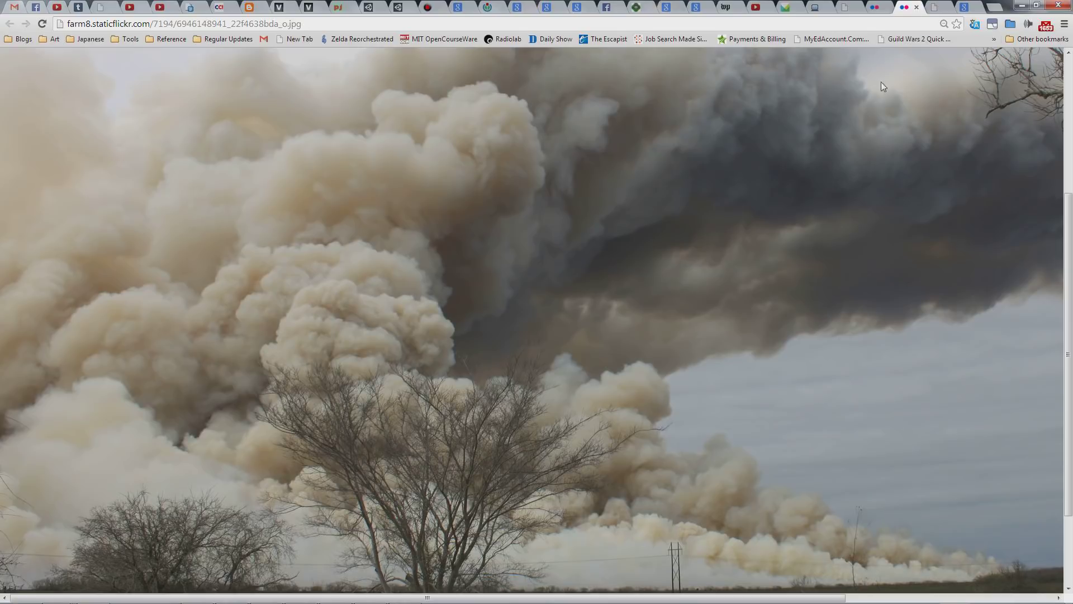
{"action": "left_click", "coordinate": [935, 5]}
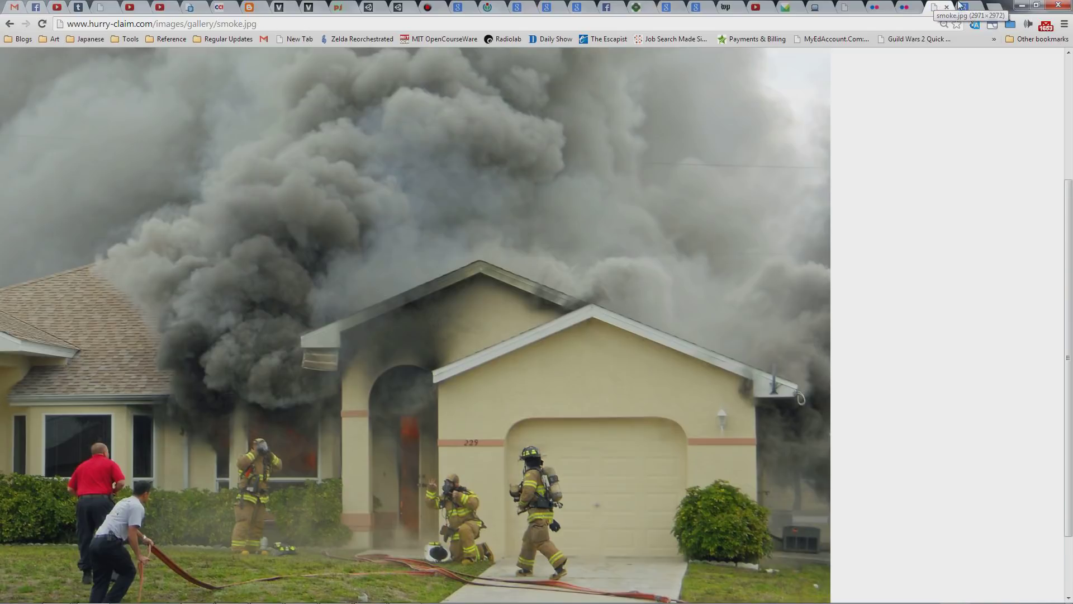
{"action": "left_click", "coordinate": [975, 6]}
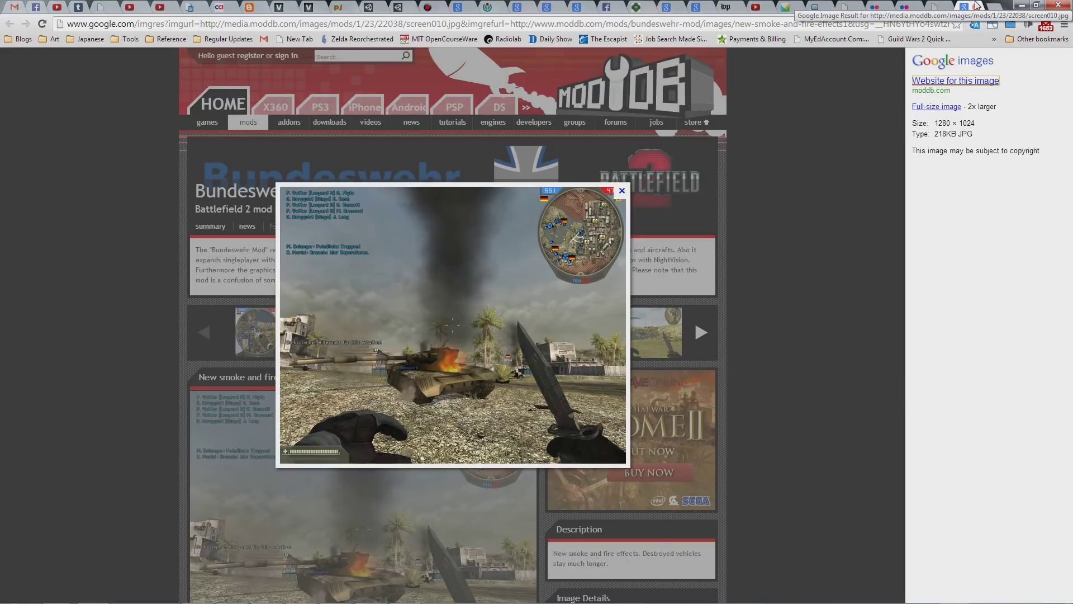
{"action": "key", "text": "alt+Tab"}
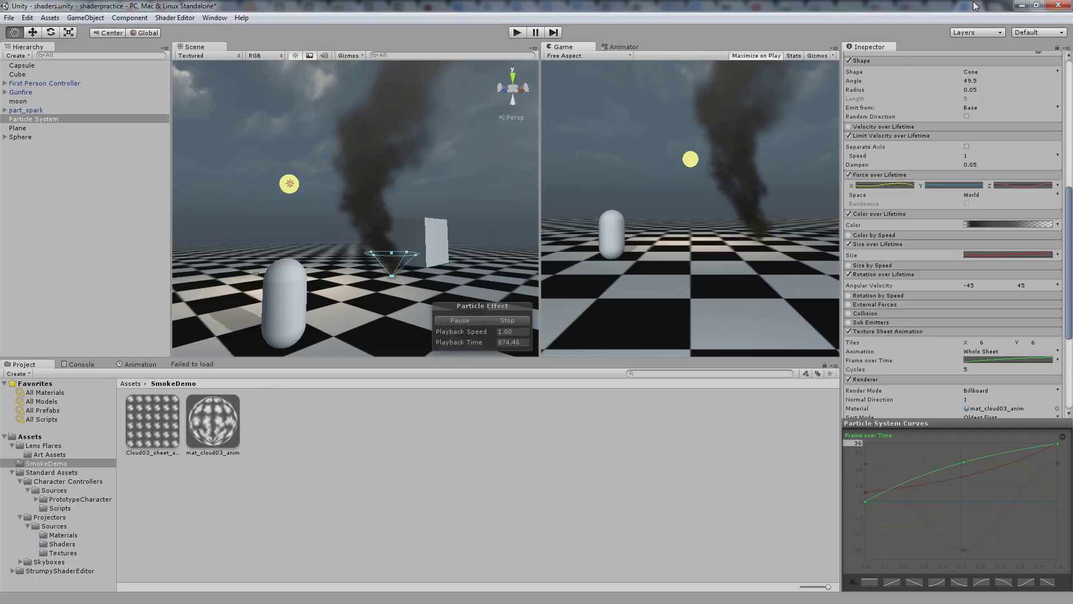